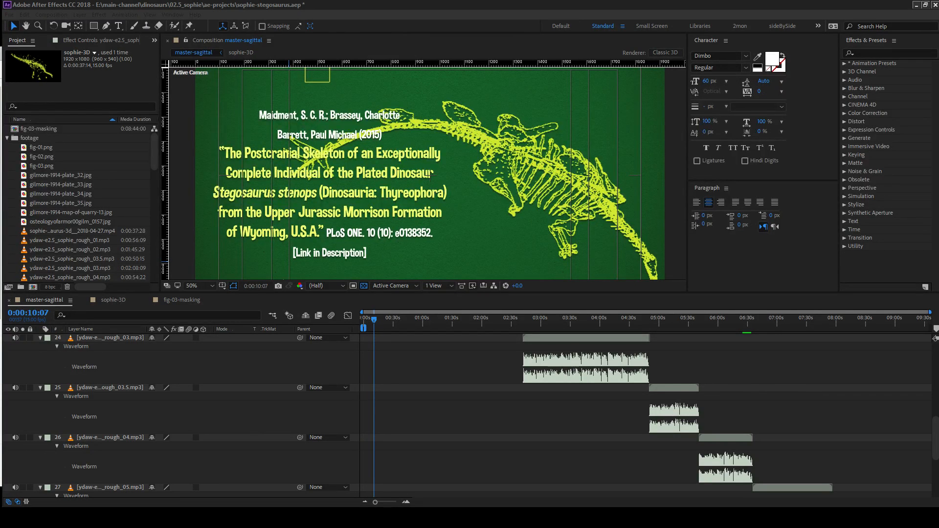
Minimize the stream title card image and save the After Effects project.
{"action": "left_click", "coordinate": [514, 4]}
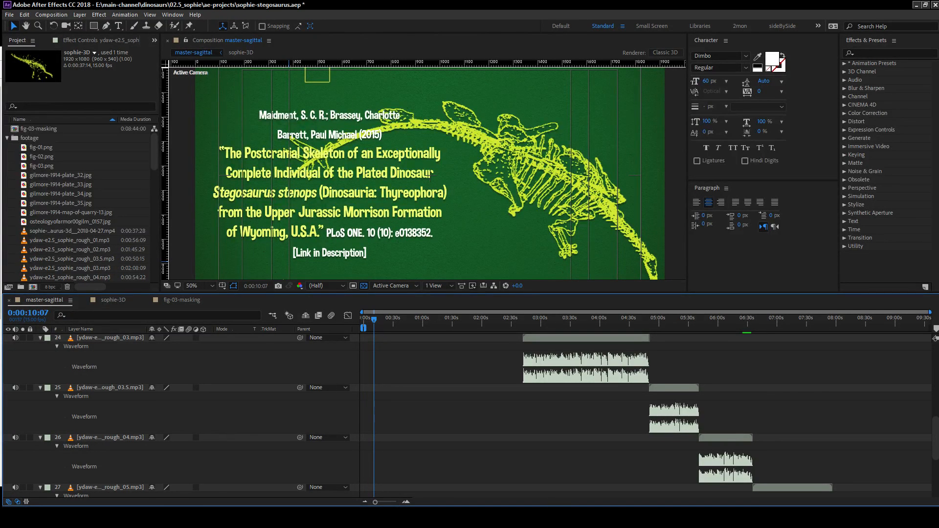
{"action": "left_click", "coordinate": [611, 499]}
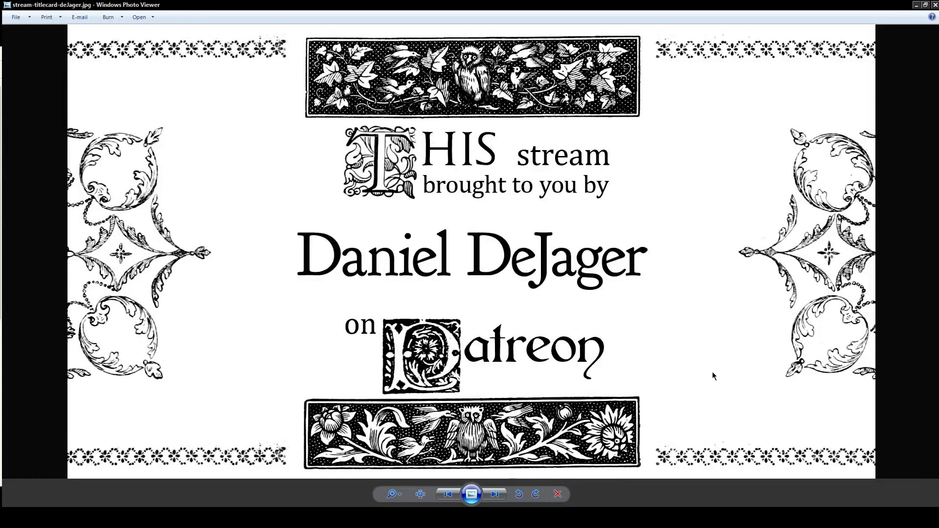
{"action": "left_click", "coordinate": [916, 5]}
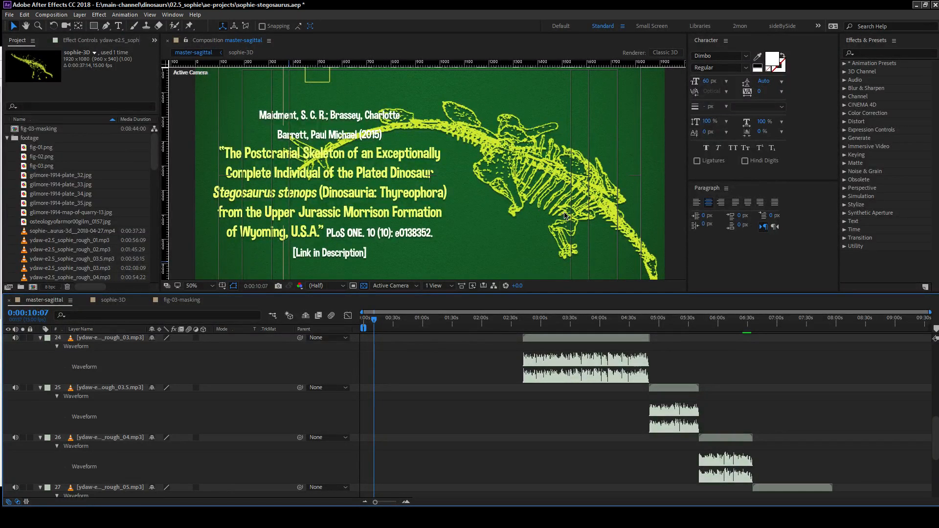
{"action": "key", "text": "ctrl+s"}
Review the master-sagittal composition by scrubbing through its timeline, checking the illustrations against the narration audio layers.
{"action": "scroll", "coordinate": [489, 457], "scroll_direction": "up", "scroll_amount": 3}
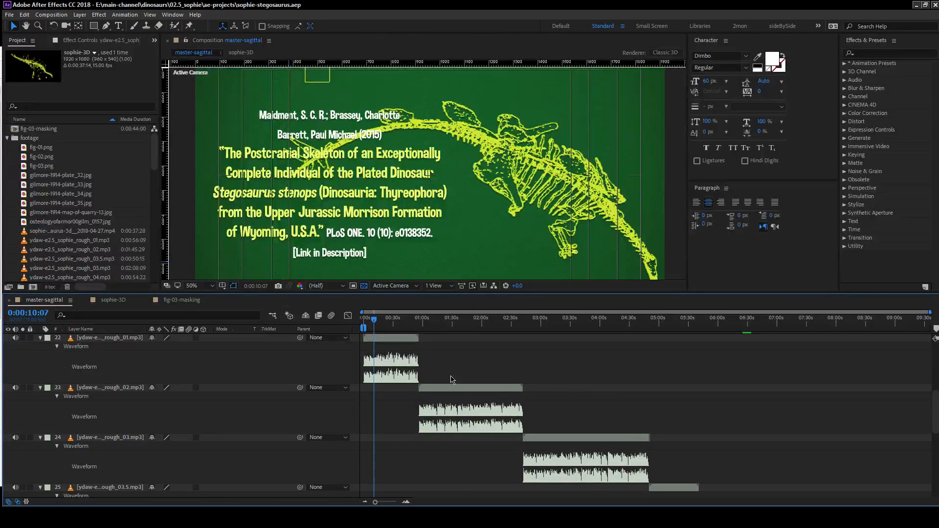
{"action": "scroll", "coordinate": [472, 367], "scroll_direction": "up", "scroll_amount": 2}
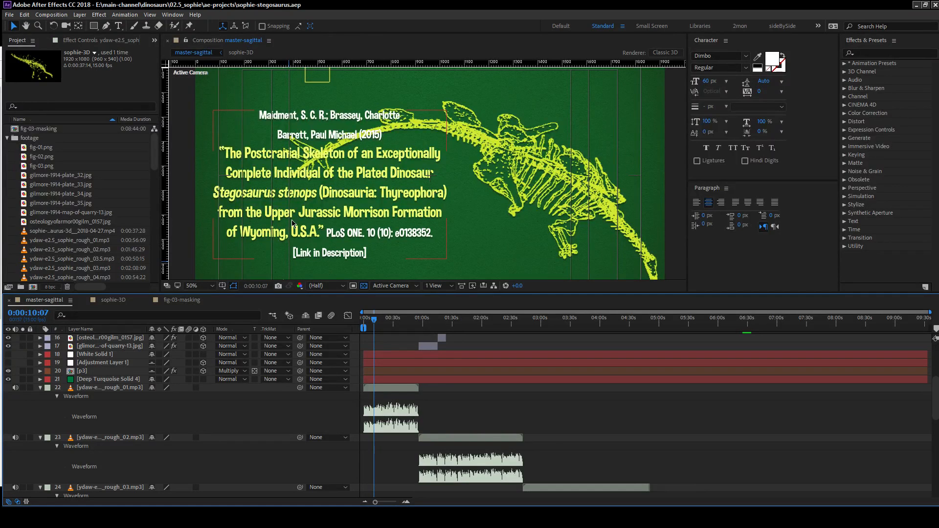
{"action": "left_click", "coordinate": [427, 323]}
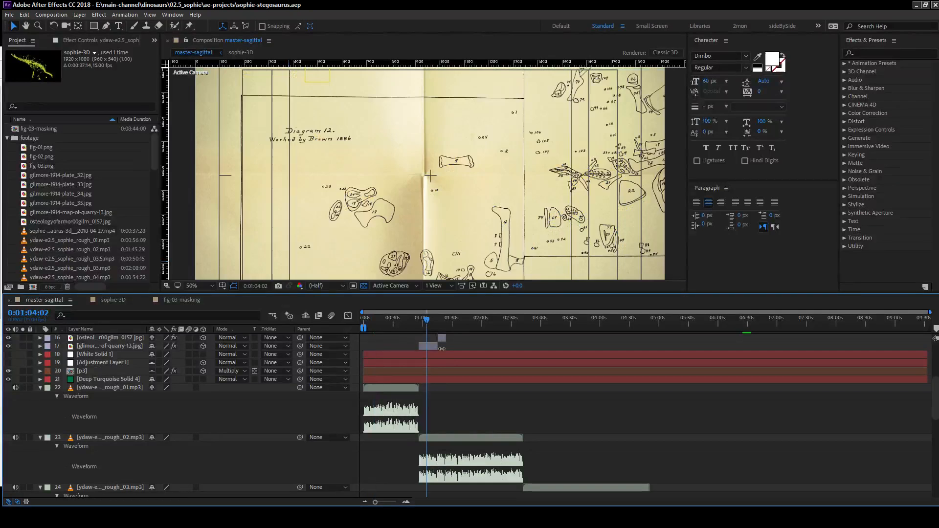
{"action": "left_click_drag", "start_coordinate": [433, 322], "coordinate": [450, 324]}
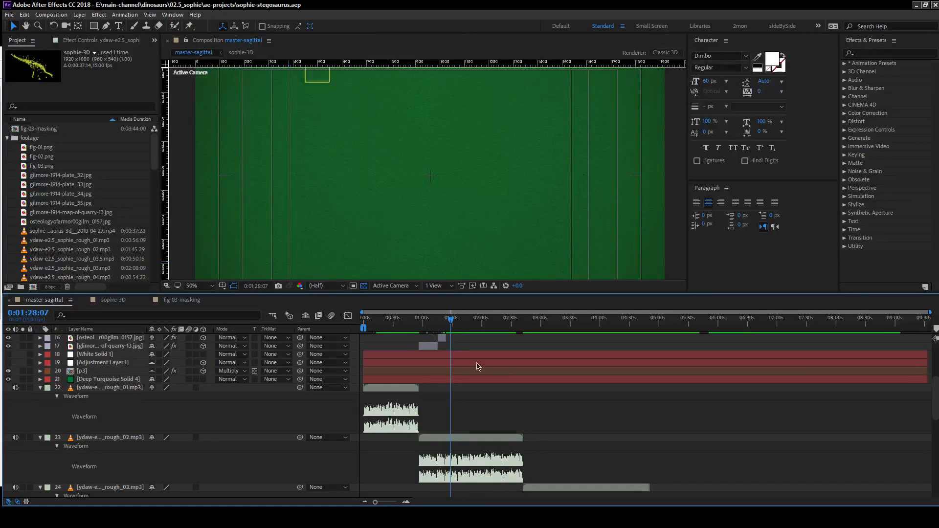
{"action": "scroll", "coordinate": [582, 409], "scroll_direction": "up", "scroll_amount": 5}
{"action": "left_click_drag", "start_coordinate": [514, 326], "coordinate": [523, 330]}
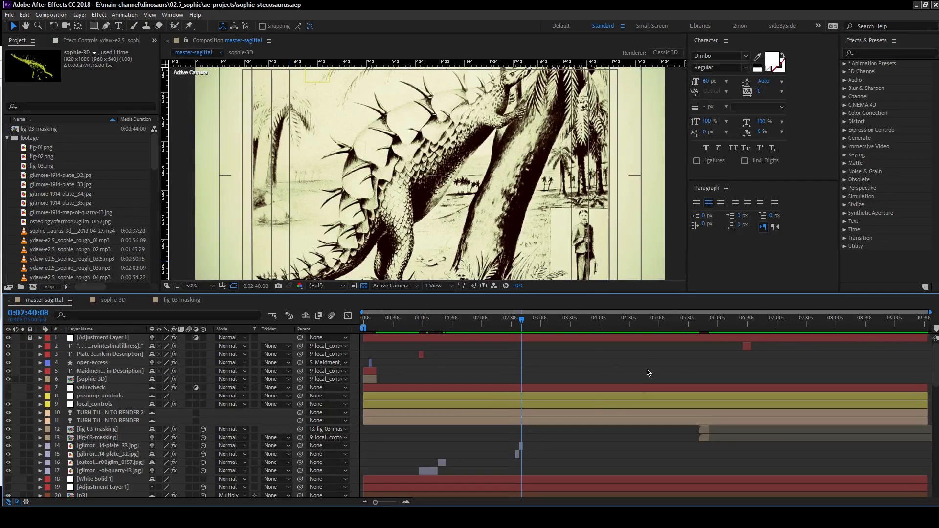
{"action": "left_click", "coordinate": [710, 327]}
{"action": "left_click_drag", "start_coordinate": [710, 325], "coordinate": [512, 382]}
{"action": "scroll", "coordinate": [476, 444], "scroll_direction": "down", "scroll_amount": 6}
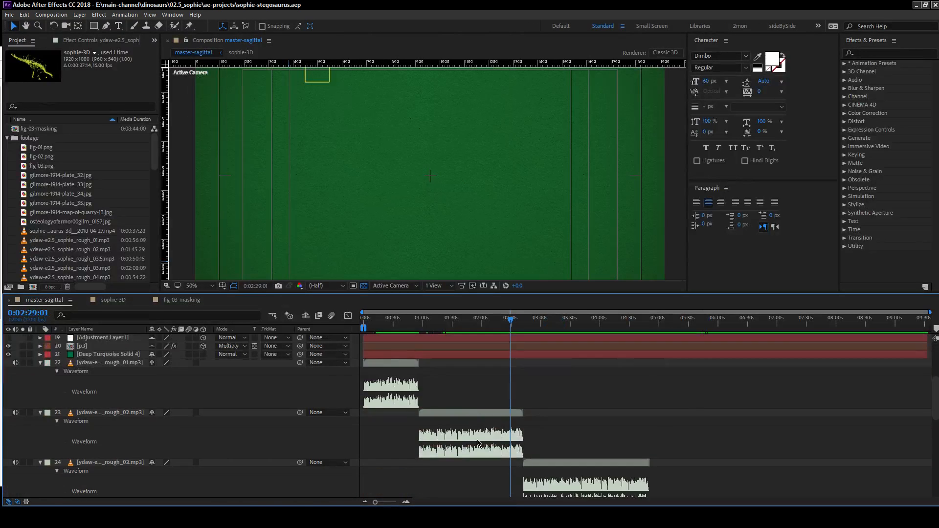
{"action": "left_click", "coordinate": [450, 323]}
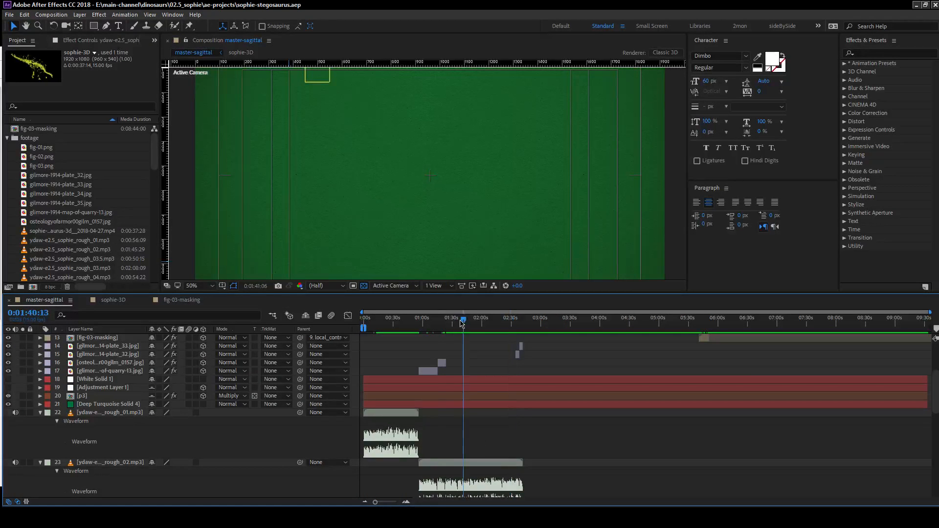
Switch to Adobe Animate and display the full silhouette on frame 1 of paranthodon.fla at 50% zoom.
{"action": "left_click", "coordinate": [11, 174]}
{"action": "left_click", "coordinate": [535, 422]}
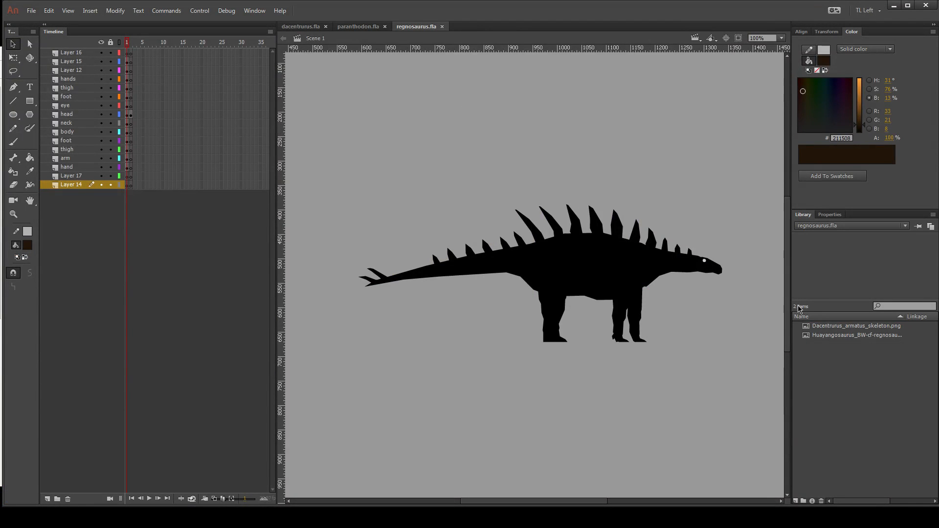
{"action": "left_click", "coordinate": [359, 26]}
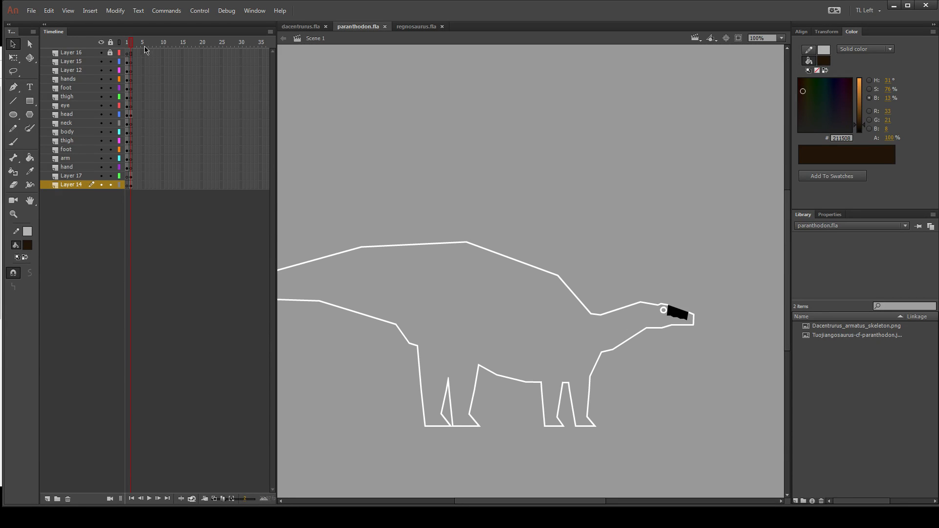
{"action": "left_click", "coordinate": [127, 43]}
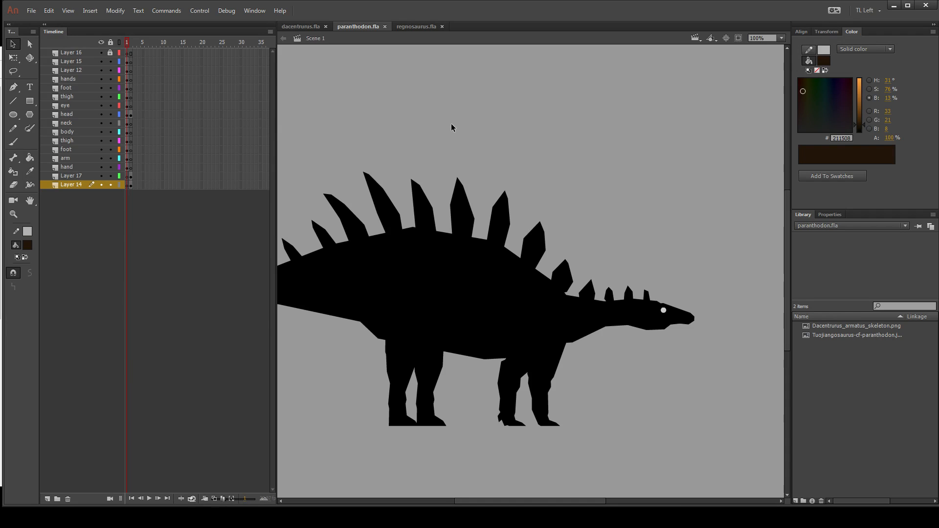
{"action": "key", "text": "ctrl+minus"}
{"action": "left_click_drag", "start_coordinate": [630, 224], "coordinate": [644, 216]}
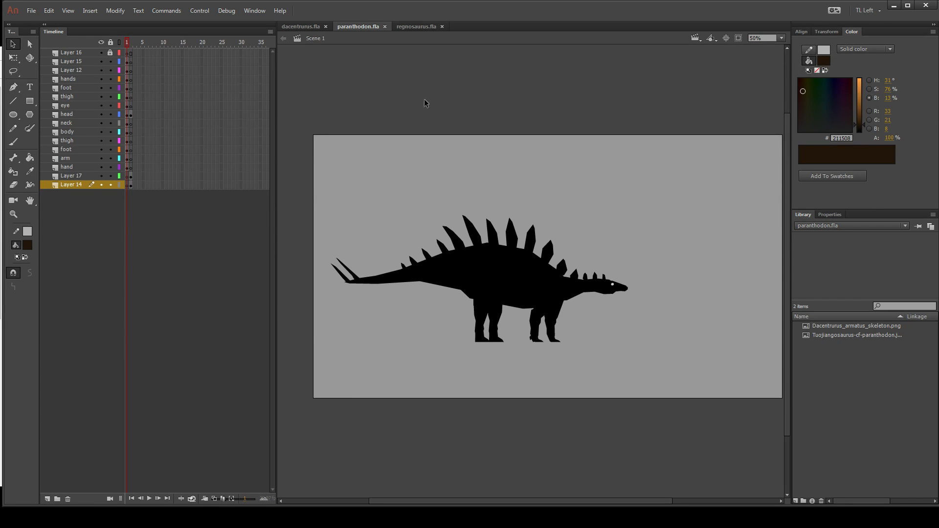
Export frame 1 of dacentrurus.fla as dacentrurus.svg into the assets folder of 02.5_sophie.
{"action": "left_click", "coordinate": [301, 26]}
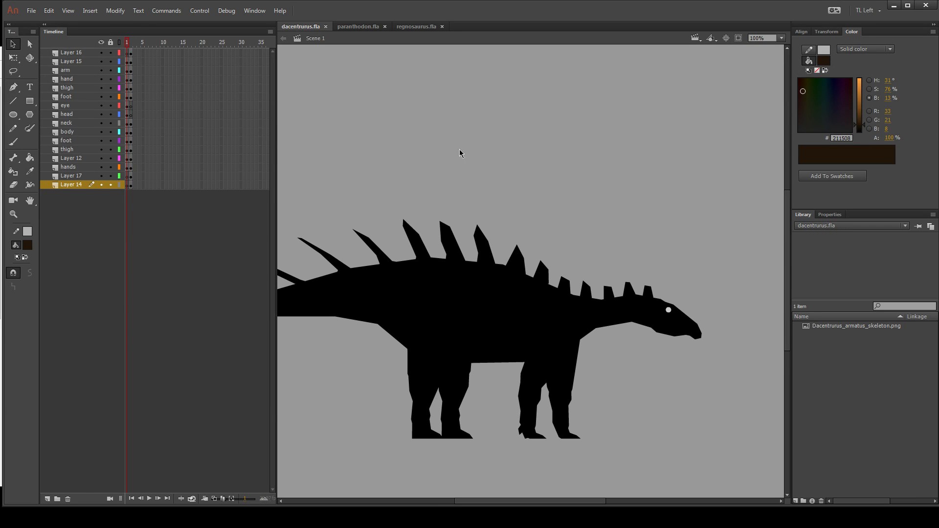
{"action": "key", "text": "ctrl+shift+e"}
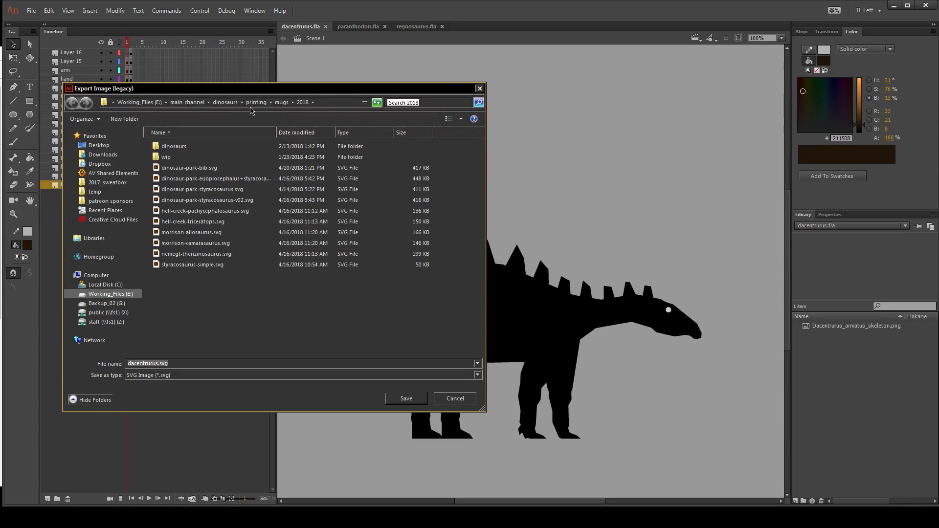
{"action": "left_click", "coordinate": [227, 103]}
{"action": "double_click", "coordinate": [184, 243]}
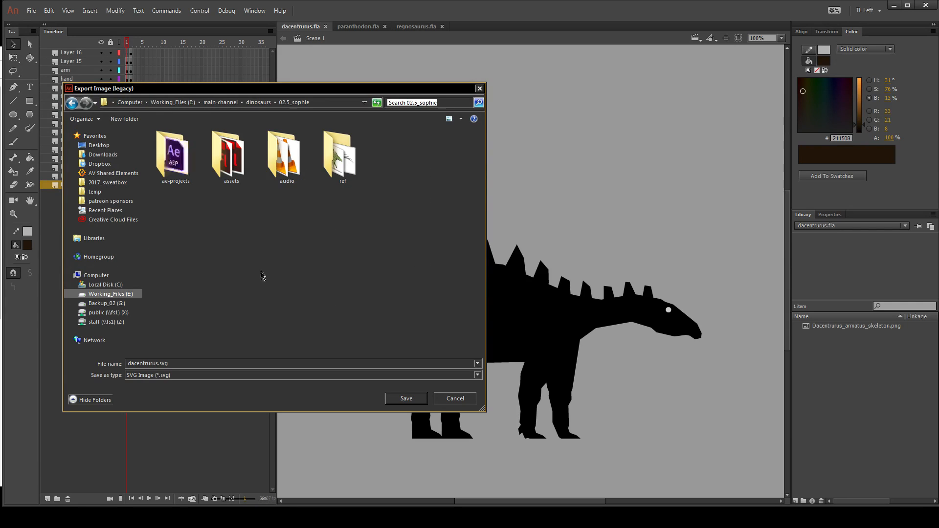
{"action": "double_click", "coordinate": [231, 161]}
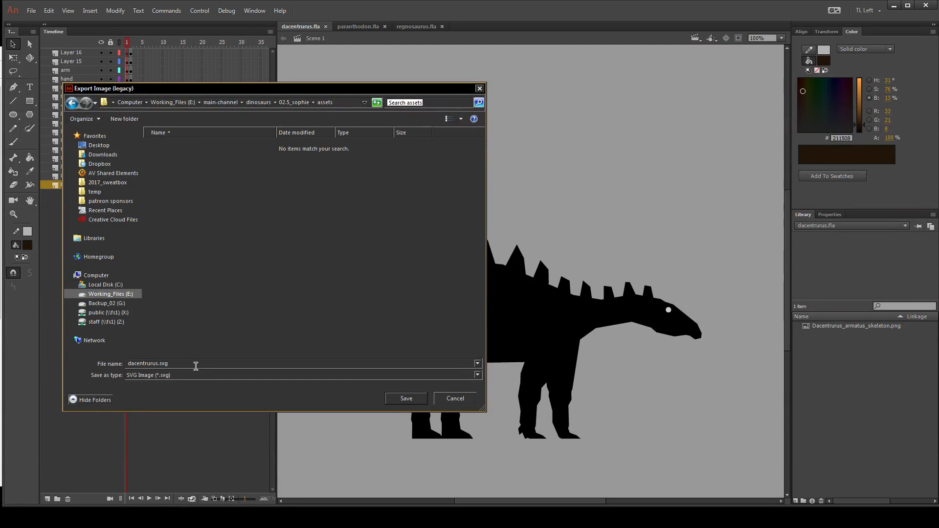
{"action": "left_click", "coordinate": [405, 400]}
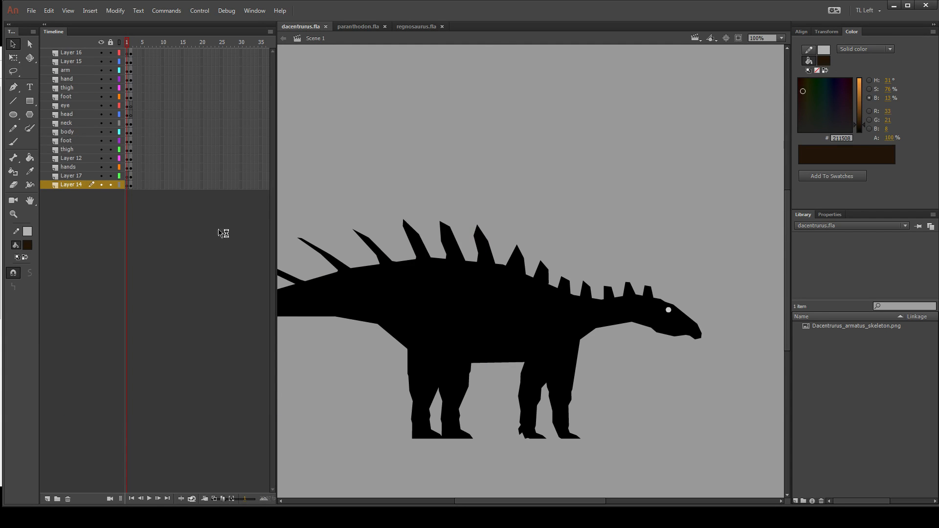
Exclude hidden layers, embed images and complete the SVG export of the dacentrurus silhouette.
{"action": "left_click", "coordinate": [428, 244]}
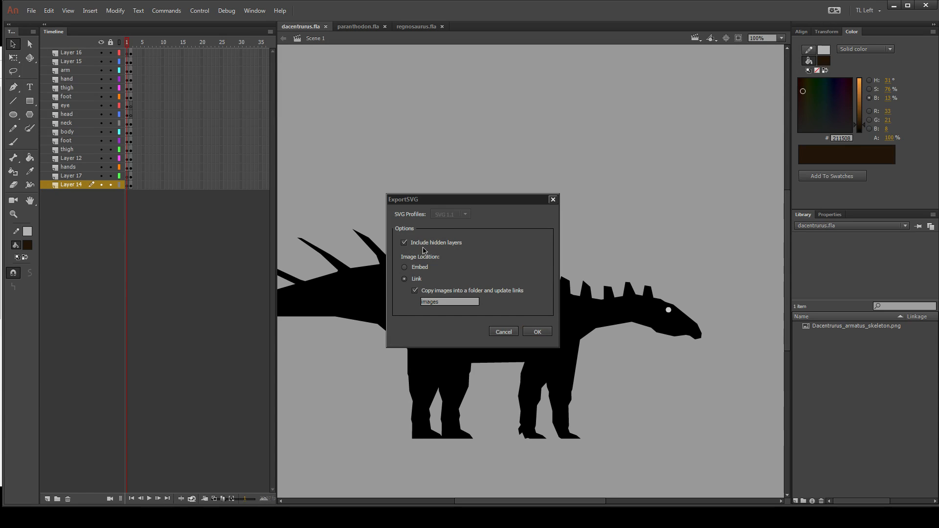
{"action": "left_click", "coordinate": [405, 268]}
{"action": "left_click", "coordinate": [537, 331]}
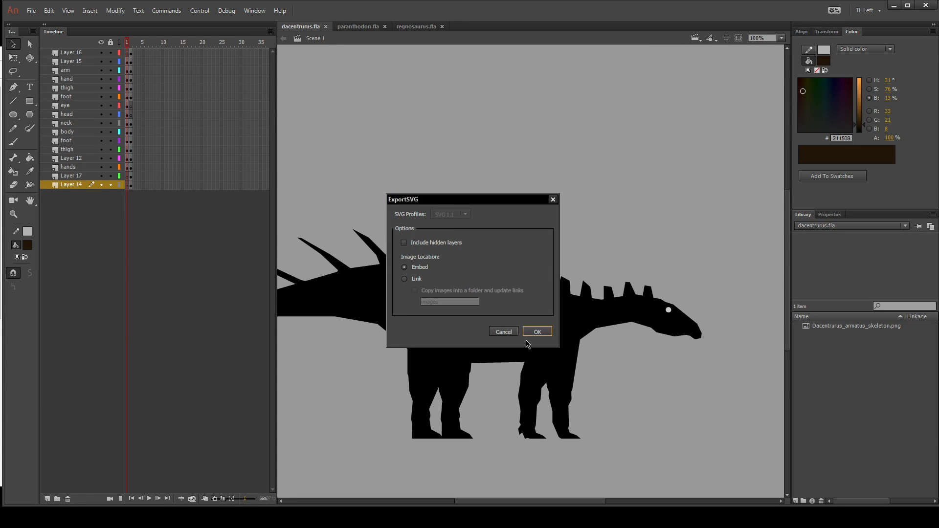
Export frame 2 of dacentrurus.fla to the assets folder as dacentrurus_fragments.svg.
{"action": "key", "text": "."}
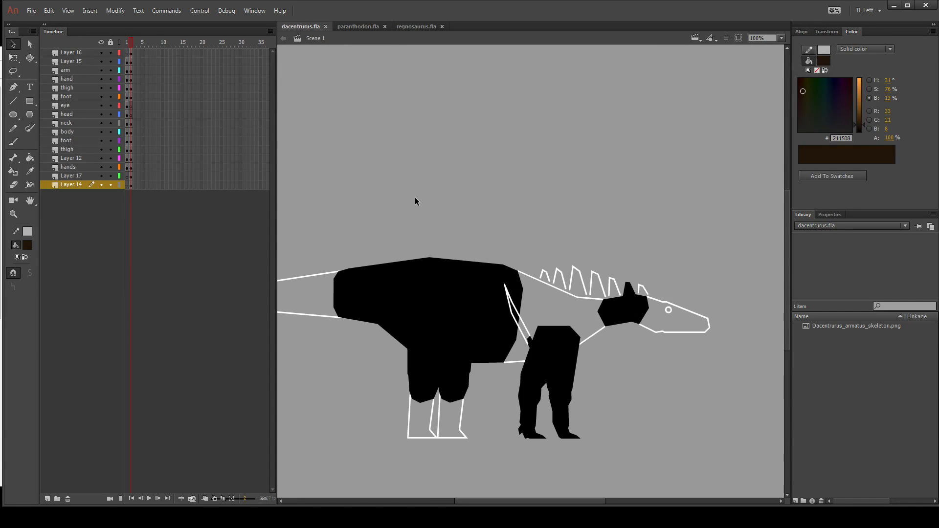
{"action": "scroll", "coordinate": [415, 198], "scroll_direction": "up", "scroll_amount": 1}
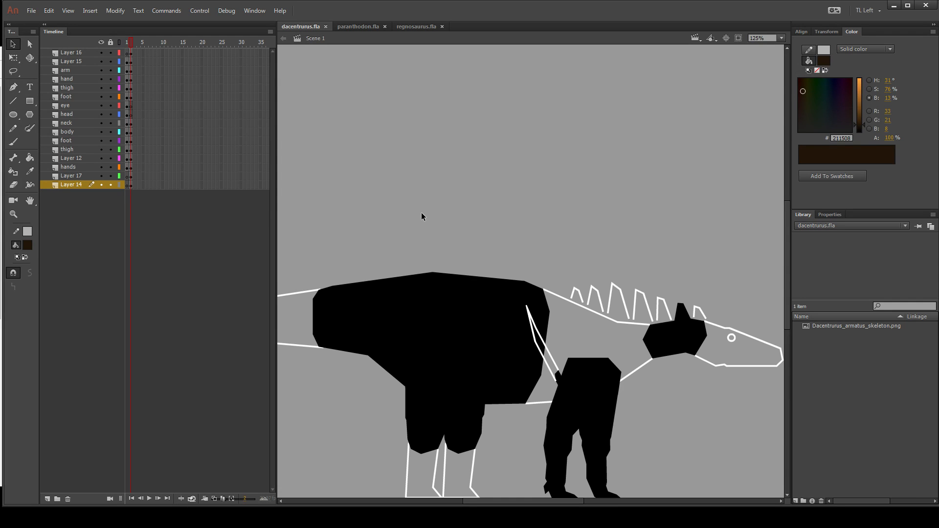
{"action": "key", "text": "ctrl+alt+shift+s"}
{"action": "left_click", "coordinate": [157, 363]}
{"action": "type", "text": "_frag"}
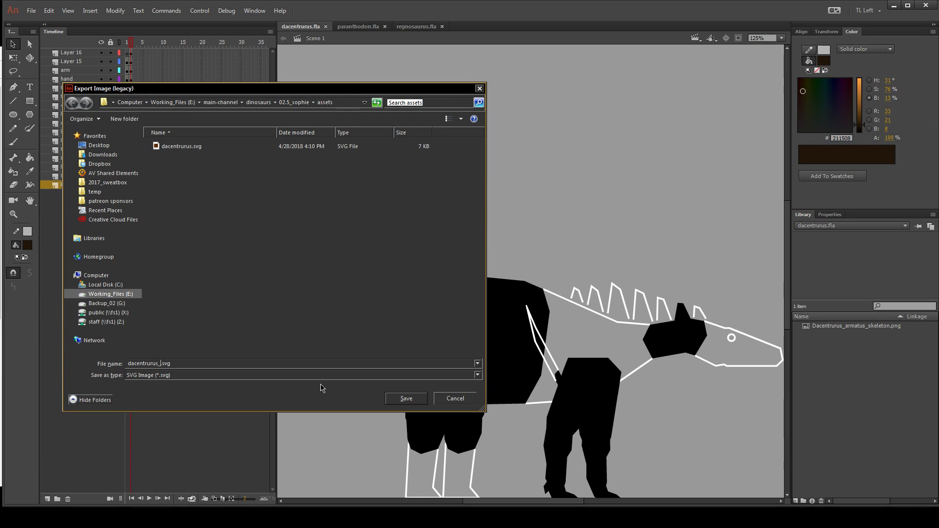
{"action": "type", "text": "ments"}
{"action": "key", "text": "Return"}
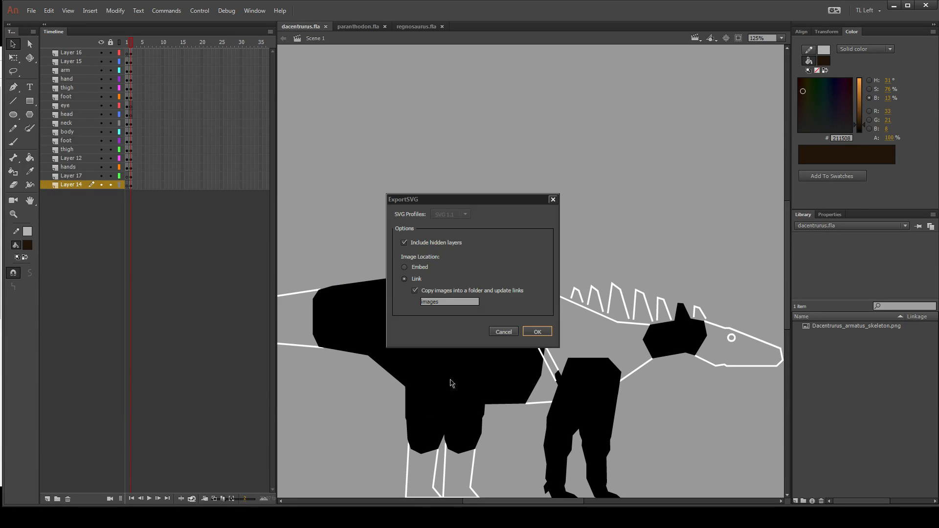
Complete the dacentrurus fragments SVG export with hidden layers excluded and images embedded.
{"action": "left_click", "coordinate": [405, 242]}
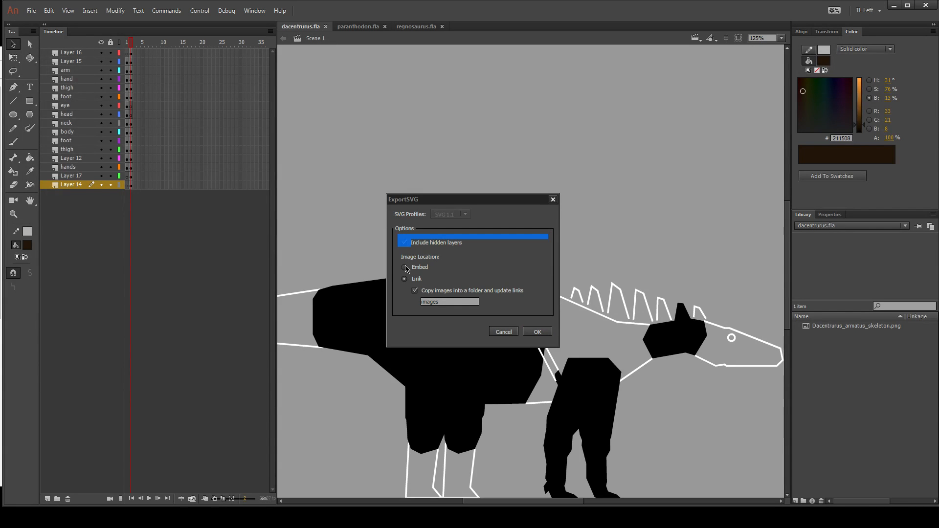
{"action": "left_click", "coordinate": [405, 267]}
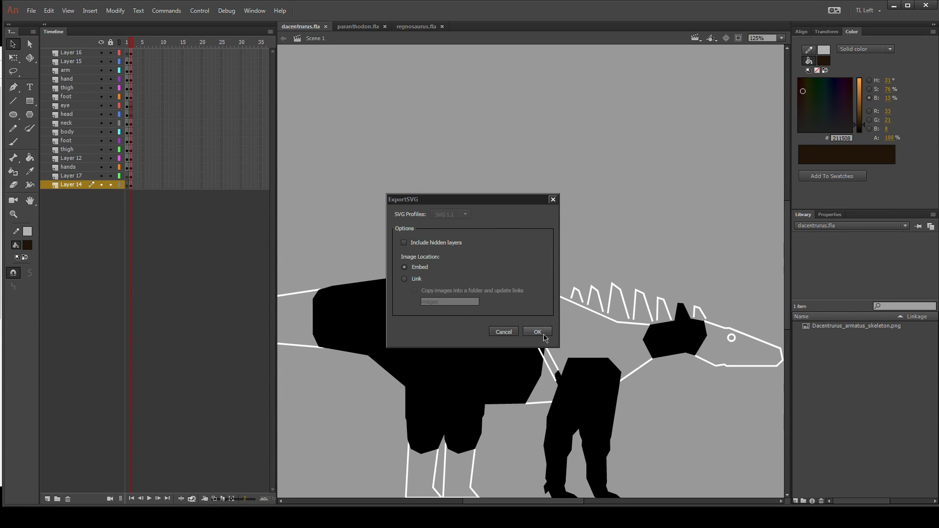
{"action": "left_click", "coordinate": [537, 332]}
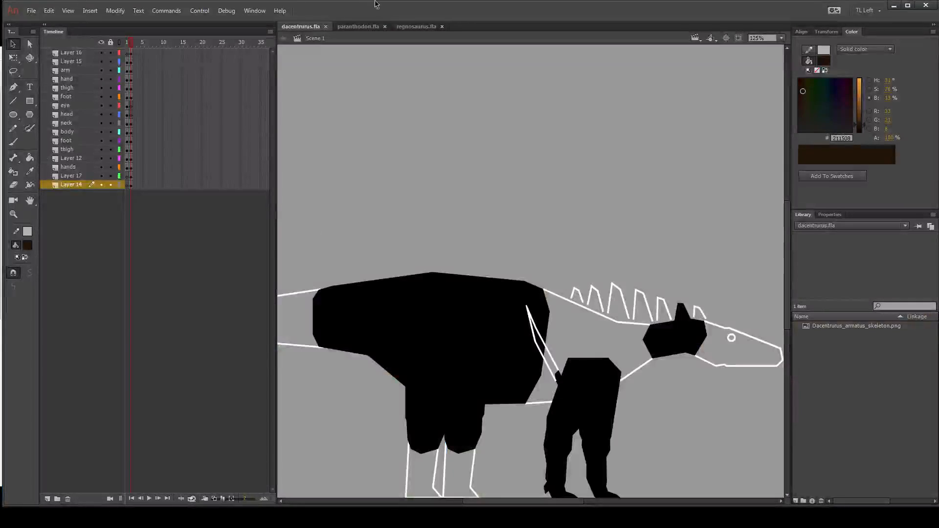
Export frame 1 of paranthodon.fla as paranthodon.svg to the assets folder, excluding hidden layers and embedding images.
{"action": "left_click", "coordinate": [358, 28]}
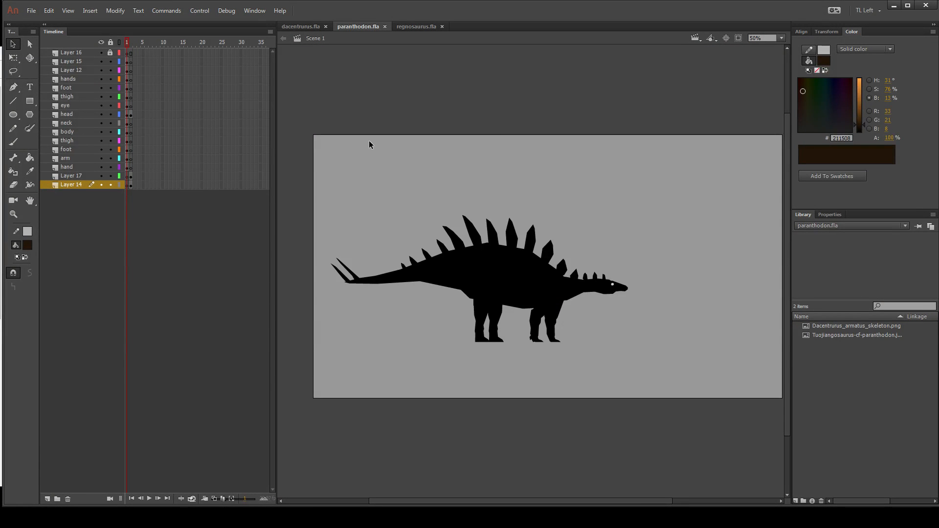
{"action": "key", "text": "ctrl+shift+e"}
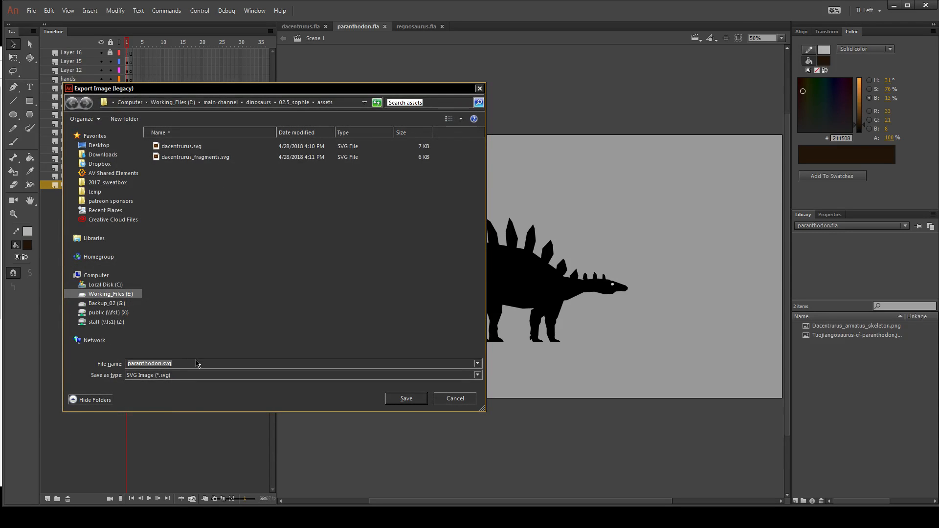
{"action": "left_click", "coordinate": [407, 399]}
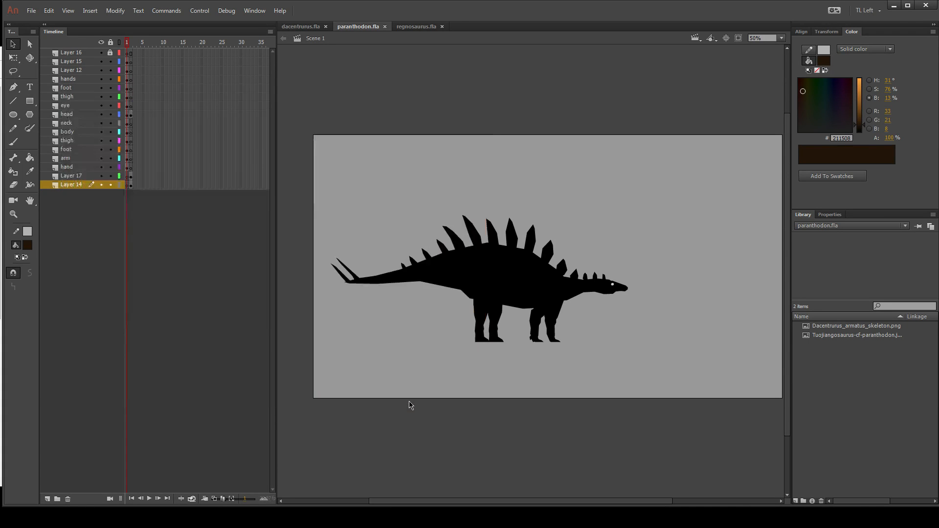
{"action": "left_click", "coordinate": [404, 243]}
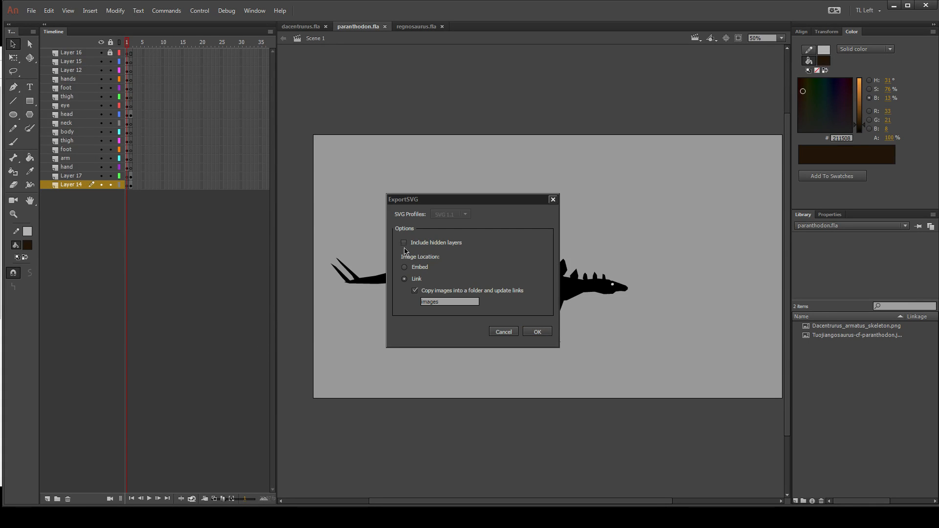
{"action": "left_click", "coordinate": [404, 267]}
{"action": "left_click", "coordinate": [537, 332]}
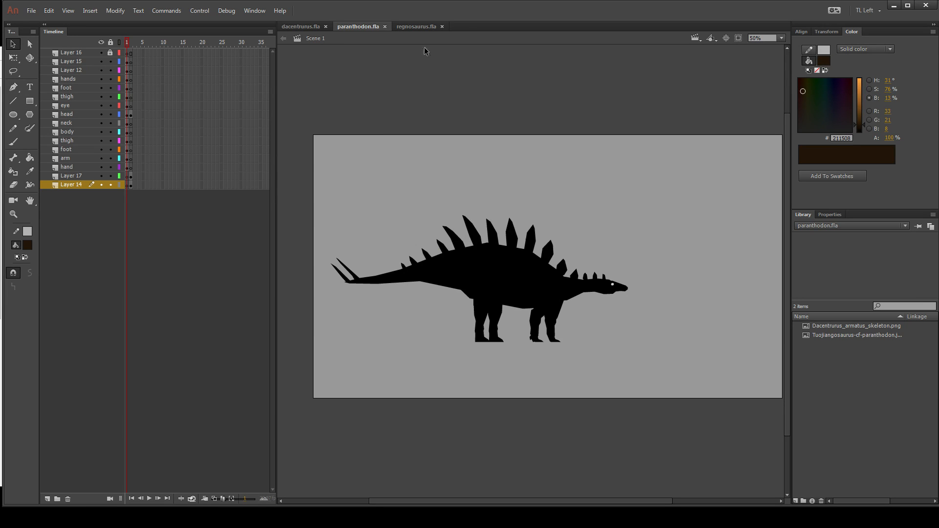
Check the fragment outline on frame 2 of regnosaurus.fla against the full silhouette on frame 1.
{"action": "left_click", "coordinate": [416, 27]}
{"action": "left_click", "coordinate": [130, 43]}
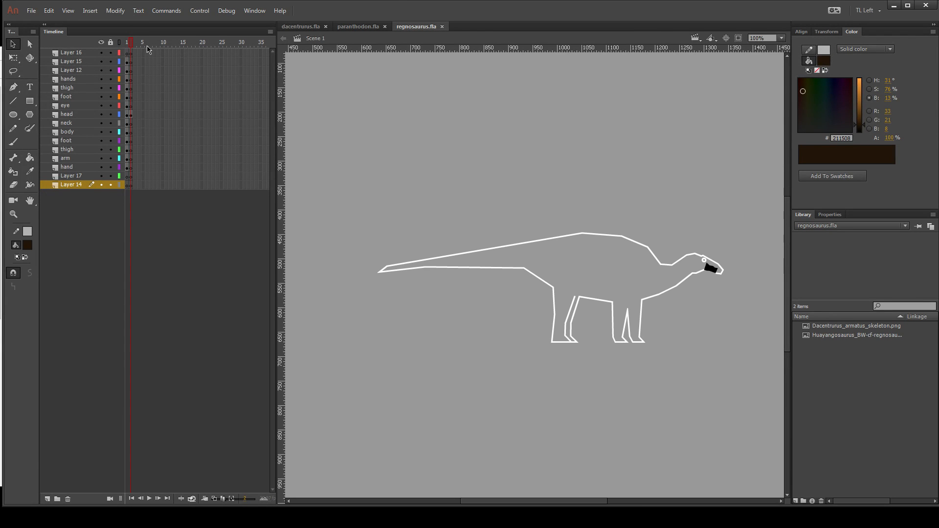
{"action": "left_click", "coordinate": [127, 43]}
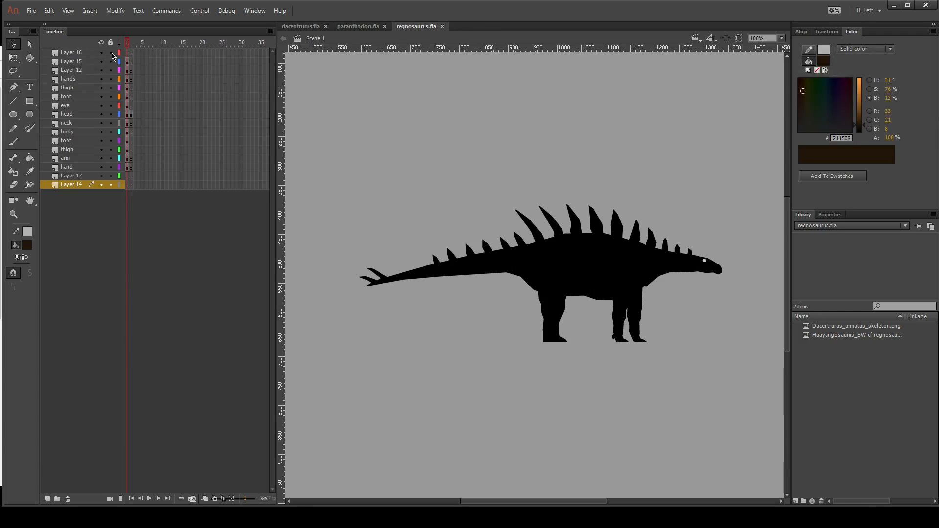
Export frame 2 of paranthodon.fla to the assets folder as paranthodon_fragments.svg, excluding hidden layers and embedding images.
{"action": "left_click", "coordinate": [367, 26]}
{"action": "left_click", "coordinate": [417, 27]}
{"action": "left_click", "coordinate": [350, 27]}
{"action": "left_click", "coordinate": [130, 43]}
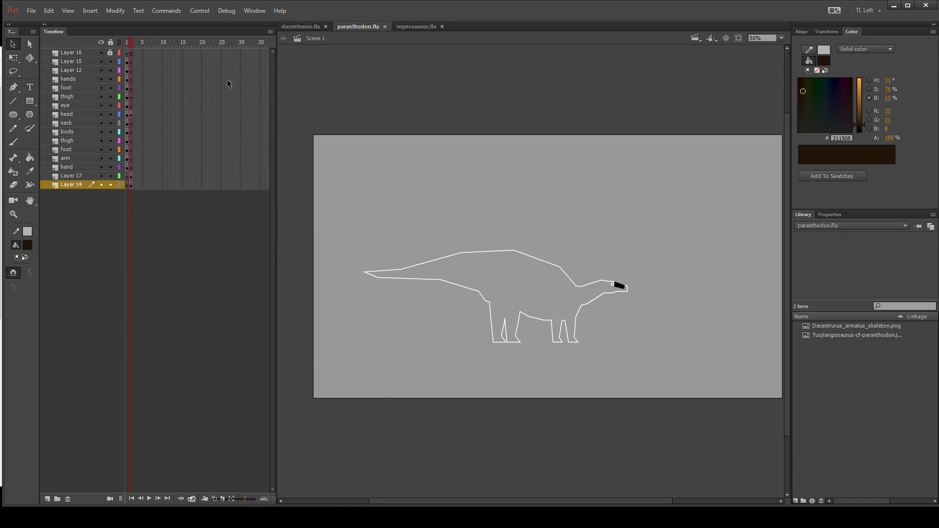
{"action": "key", "text": "ctrl+alt+shift+s"}
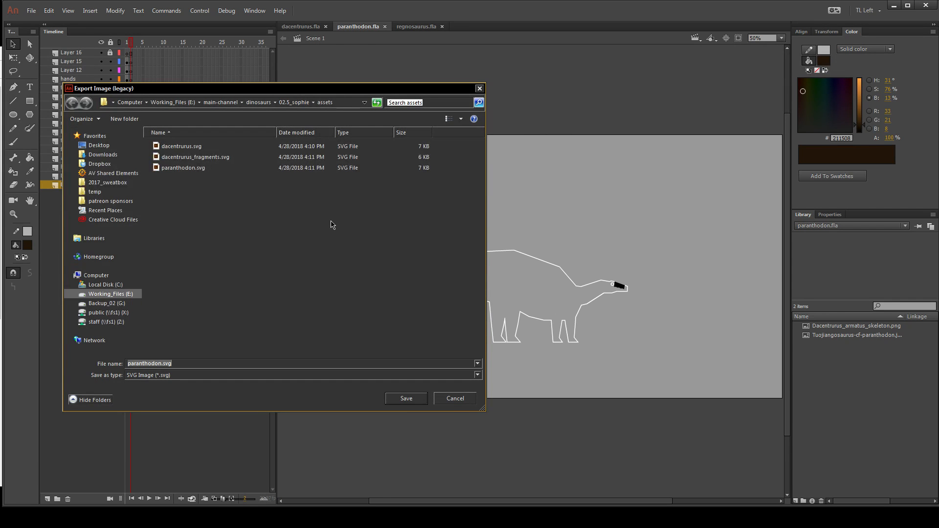
{"action": "left_click", "coordinate": [161, 364]}
{"action": "type", "text": "-"}
{"action": "type", "text": "fragments"}
{"action": "left_click", "coordinate": [408, 399]}
{"action": "left_click", "coordinate": [404, 243]}
{"action": "left_click", "coordinate": [404, 267]}
{"action": "left_click", "coordinate": [537, 332]}
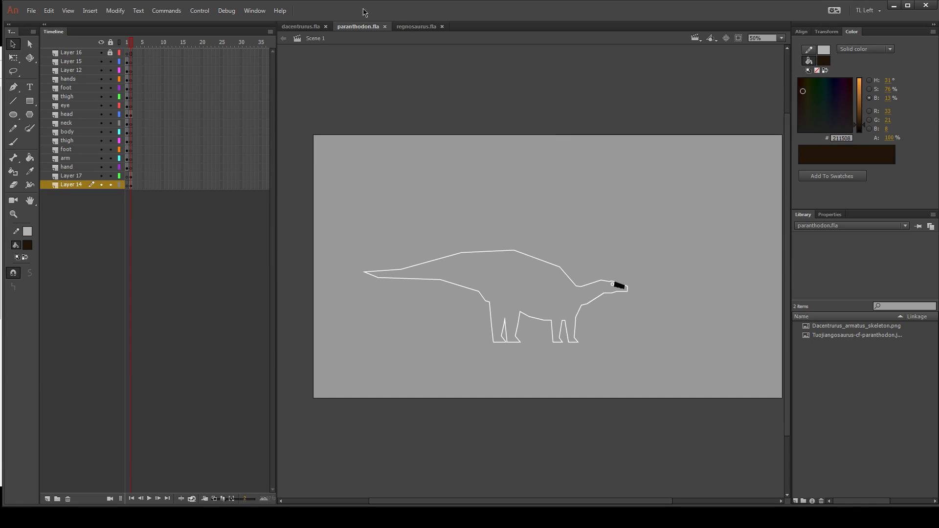
Export frame 1 of regnosaurus.fla to the assets folder as regnosaurus.svg, excluding hidden layers.
{"action": "left_click", "coordinate": [417, 26]}
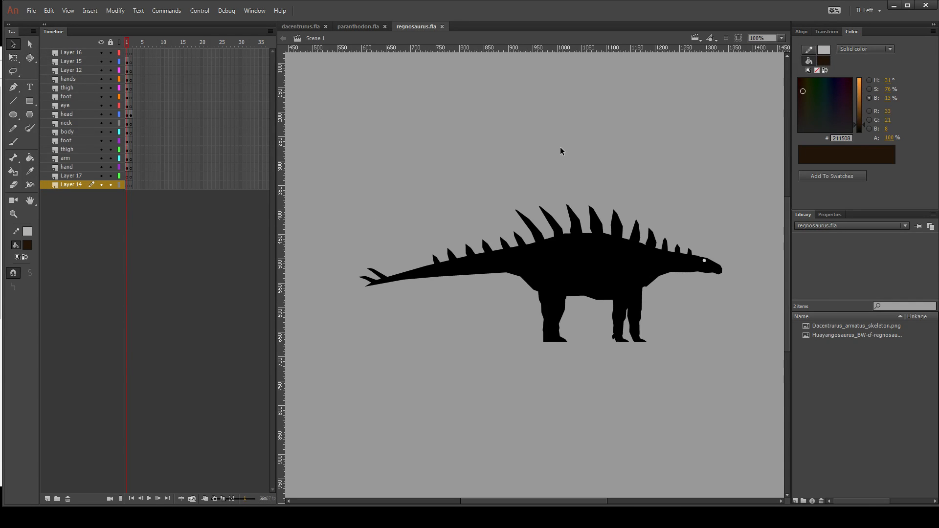
{"action": "key", "text": "ctrl+alt+shift+s"}
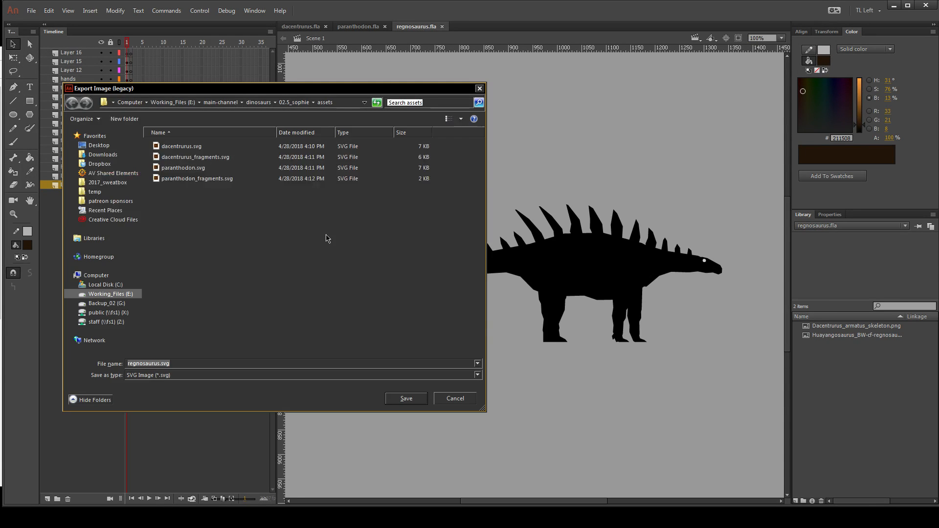
{"action": "left_click", "coordinate": [414, 403]}
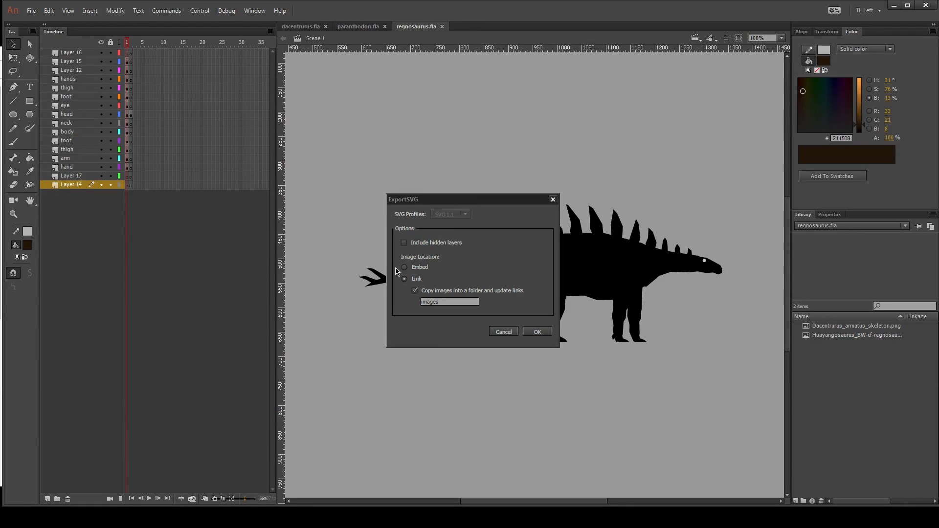
{"action": "left_click", "coordinate": [538, 332]}
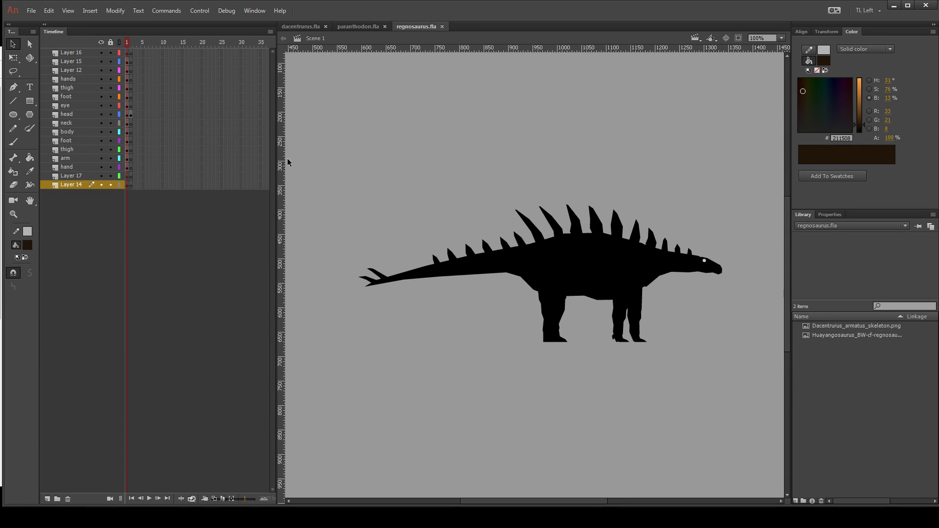
Export frame 2 of regnosaurus.fla to the assets folder as regnosaurus_fragments.svg, excluding hidden layers and embedding images.
{"action": "left_click", "coordinate": [130, 43]}
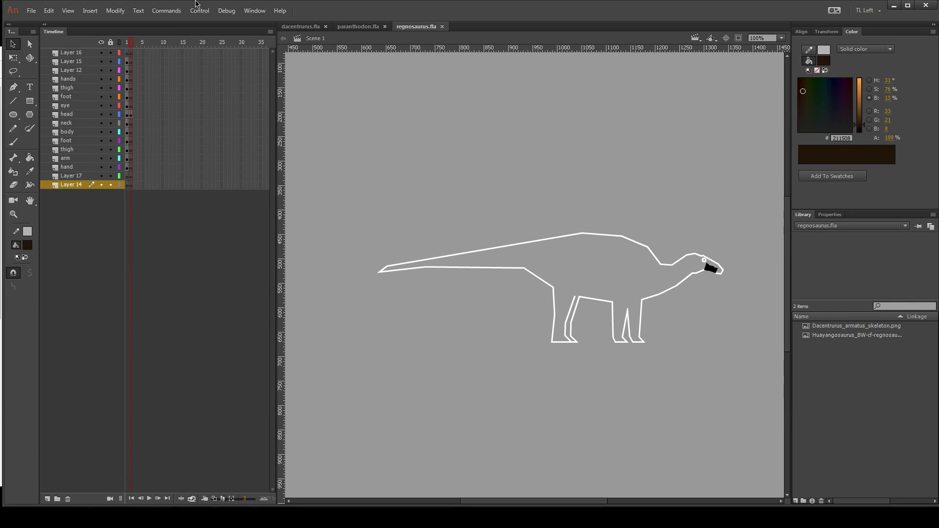
{"action": "key", "text": "ctrl+alt+shift+s"}
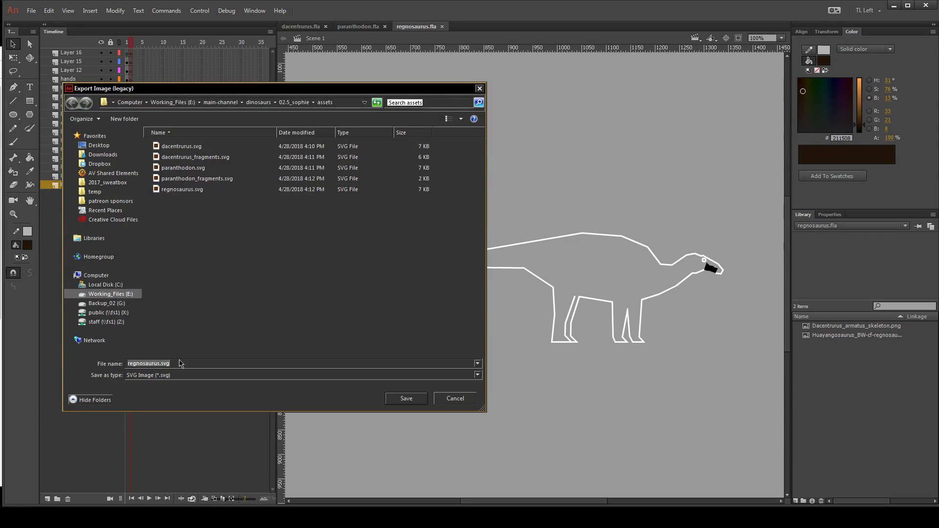
{"action": "left_click", "coordinate": [160, 364]}
{"action": "type", "text": "_fragments"}
{"action": "left_click", "coordinate": [388, 402]}
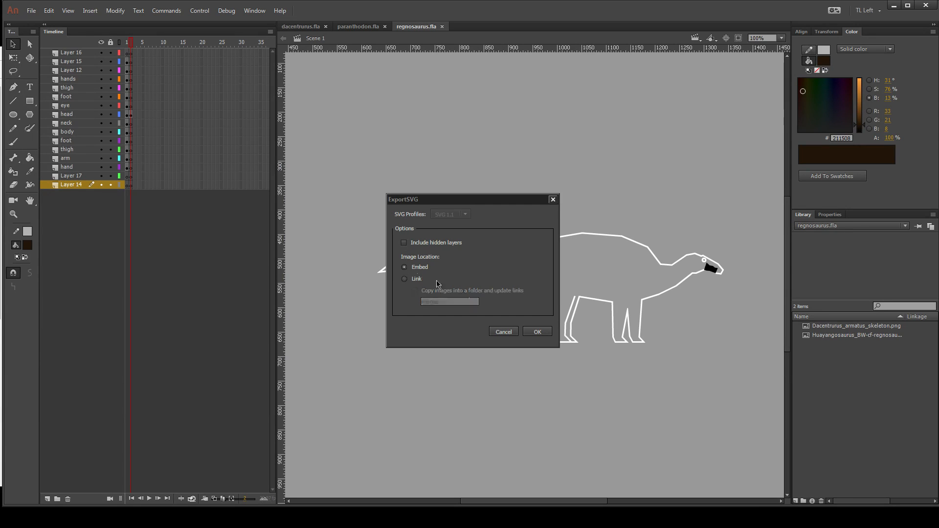
{"action": "left_click", "coordinate": [539, 332]}
Close the dacentrurus, paranthodon and regnosaurus documents in Animate.
{"action": "left_click_drag", "start_coordinate": [662, 194], "coordinate": [614, 186]}
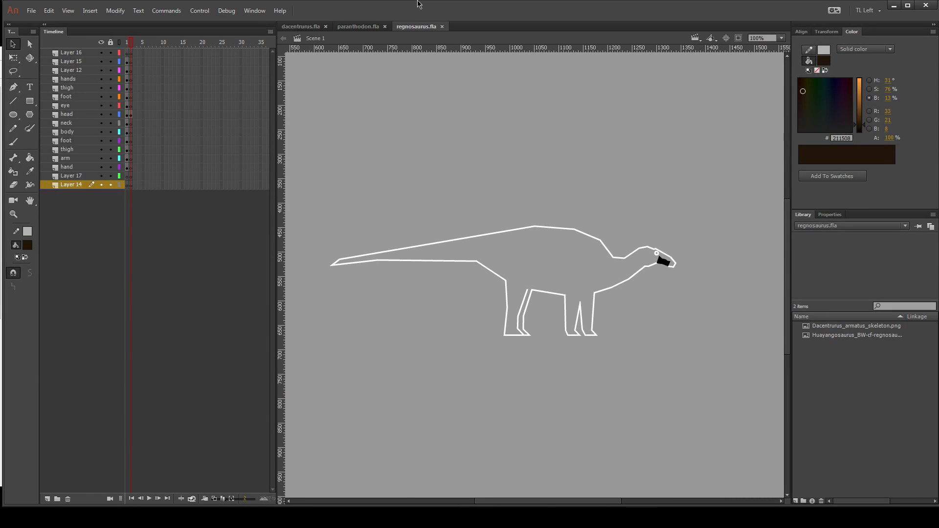
{"action": "left_click", "coordinate": [301, 26]}
{"action": "left_click", "coordinate": [358, 26]}
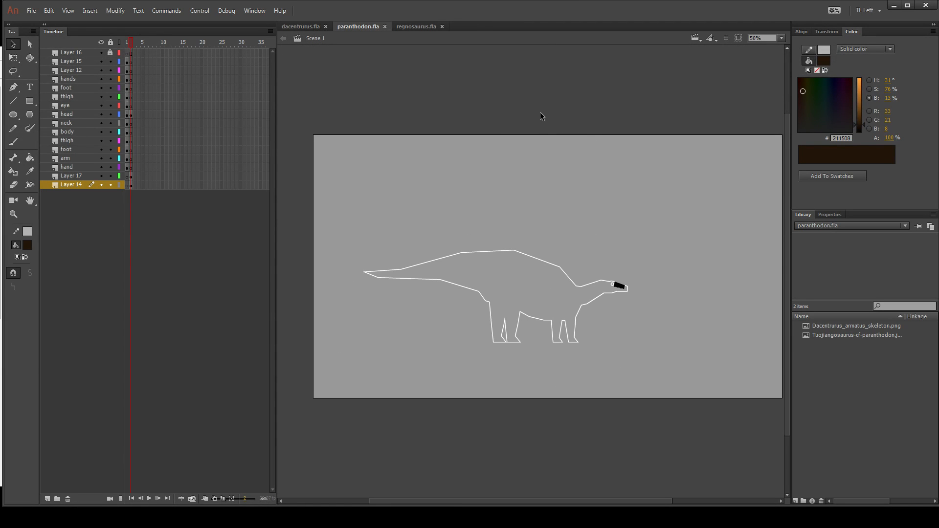
{"action": "left_click", "coordinate": [326, 26]}
{"action": "left_click", "coordinate": [329, 27]}
{"action": "left_click", "coordinate": [327, 27]}
Switch from Animate to Illustrator and open the recent file kentrosaurus.ai from the assets folder.
{"action": "left_click", "coordinate": [895, 6]}
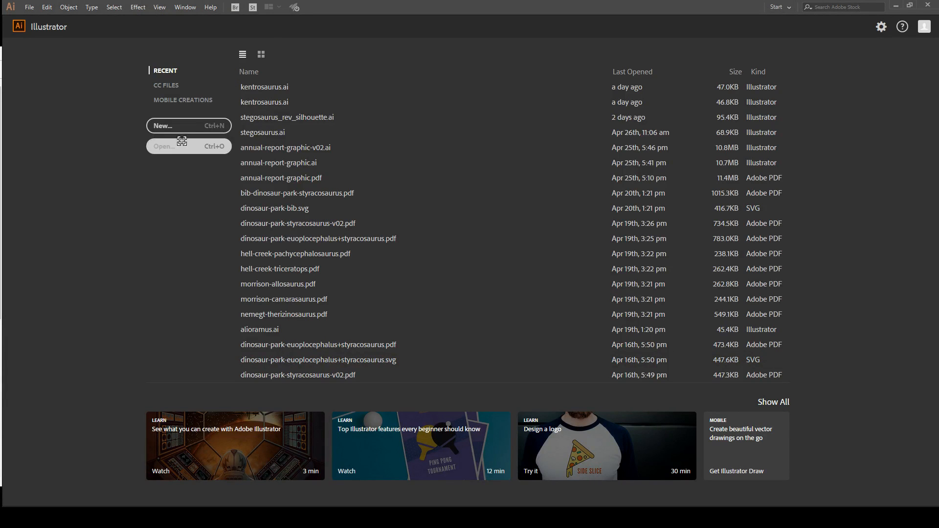
{"action": "left_click", "coordinate": [262, 91]}
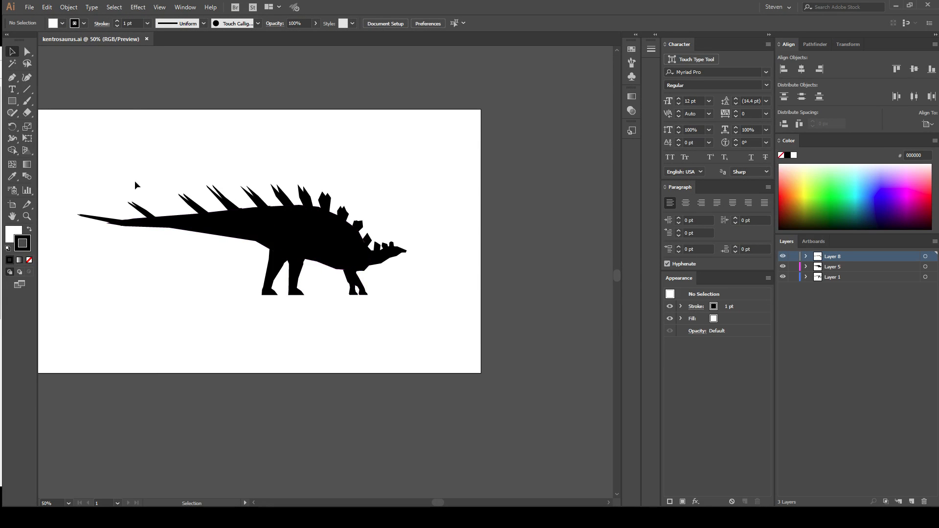
{"action": "left_click", "coordinate": [29, 7]}
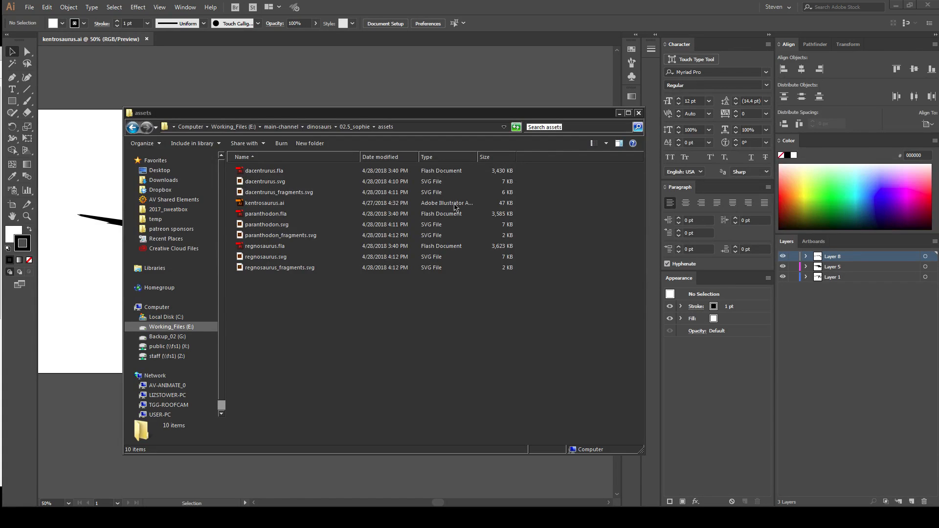
Open the full and fragment SVGs of dacentrurus, paranthodon and regnosaurus from the assets folder in Illustrator.
{"action": "left_click", "coordinate": [370, 355]}
{"action": "left_click", "coordinate": [266, 183]}
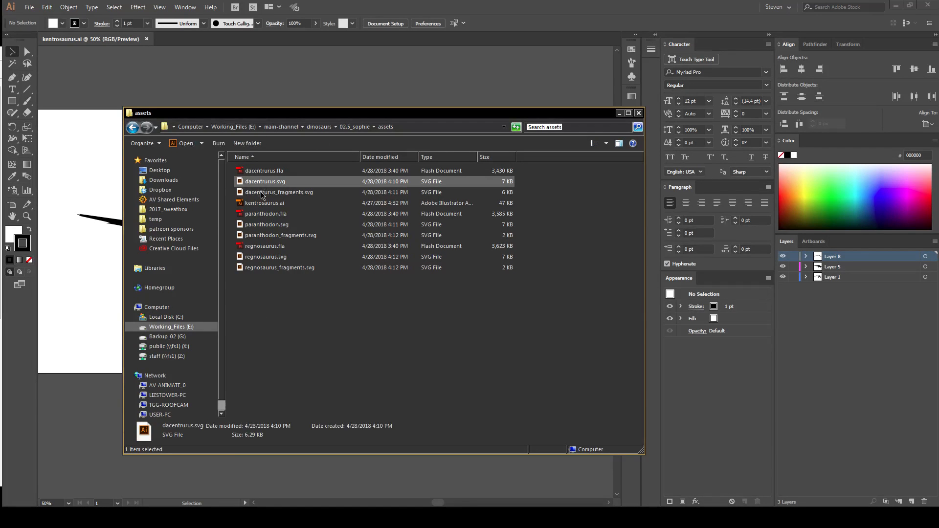
{"action": "left_click", "coordinate": [264, 192], "text": "ctrl"}
{"action": "left_click", "coordinate": [262, 225], "text": "ctrl"}
{"action": "left_click", "coordinate": [261, 235], "text": "ctrl"}
{"action": "left_click", "coordinate": [260, 258], "text": "ctrl"}
{"action": "left_click", "coordinate": [270, 268], "text": "ctrl"}
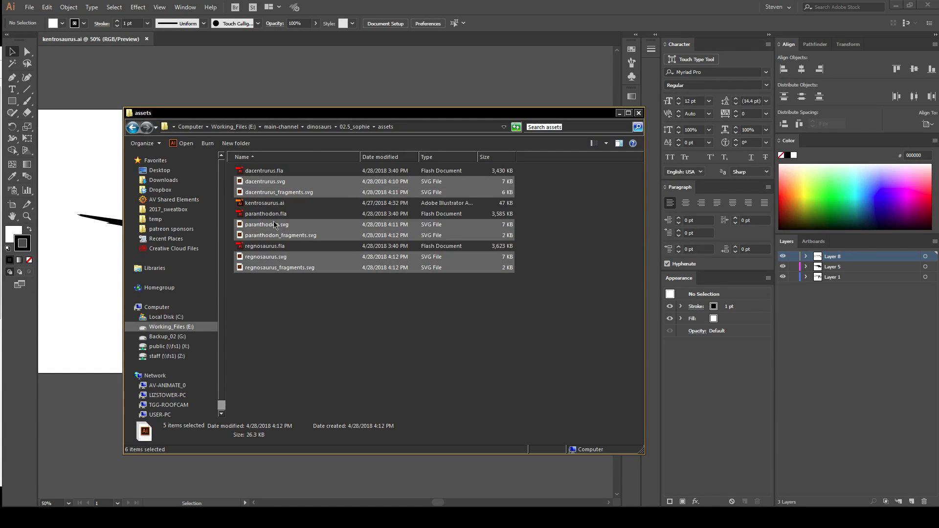
{"action": "key", "text": "Return"}
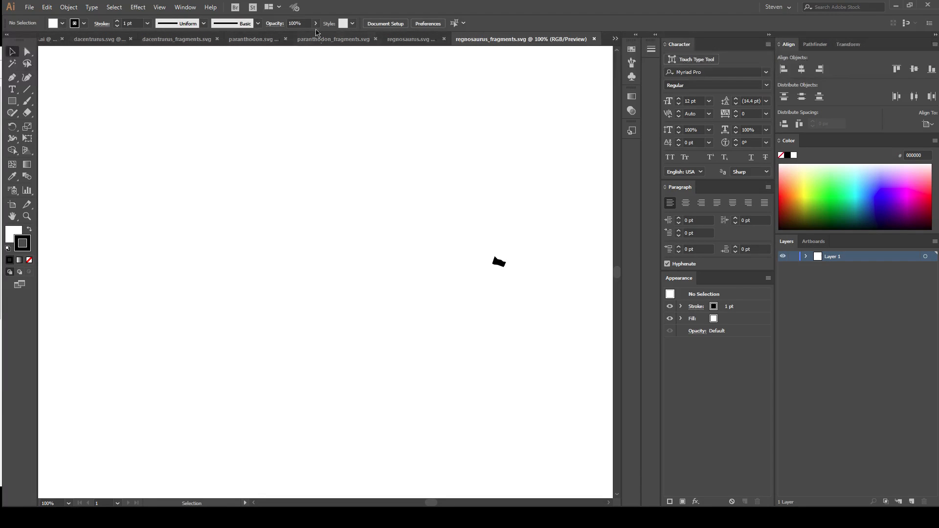
Examine the silhouette in dacentrurus.svg and how its body shape is grouped.
{"action": "left_click", "coordinate": [79, 42]}
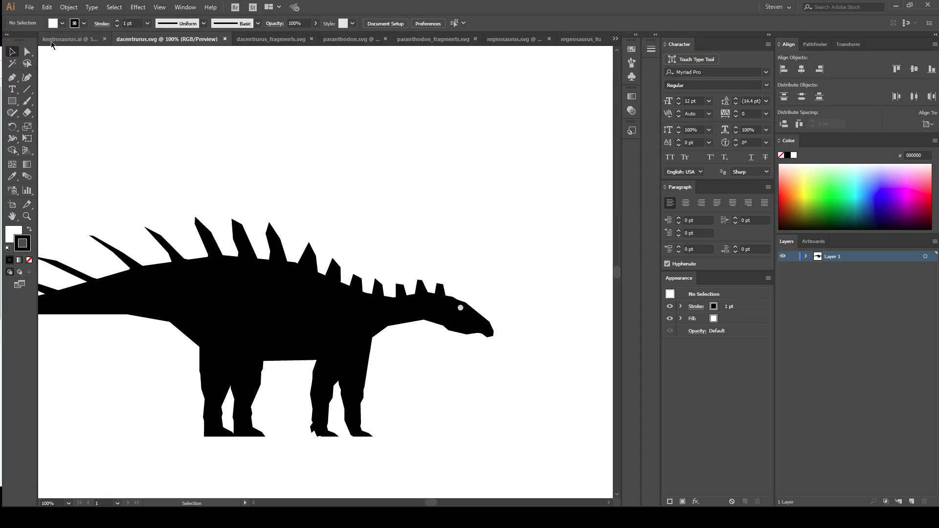
{"action": "key", "text": "space"}
{"action": "left_click_drag", "start_coordinate": [265, 185], "coordinate": [275, 141]}
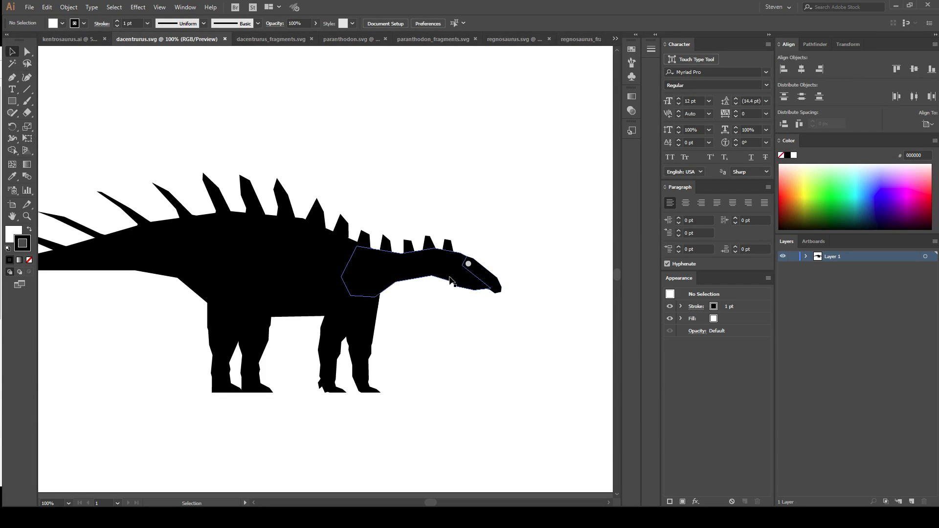
{"action": "left_click", "coordinate": [288, 280]}
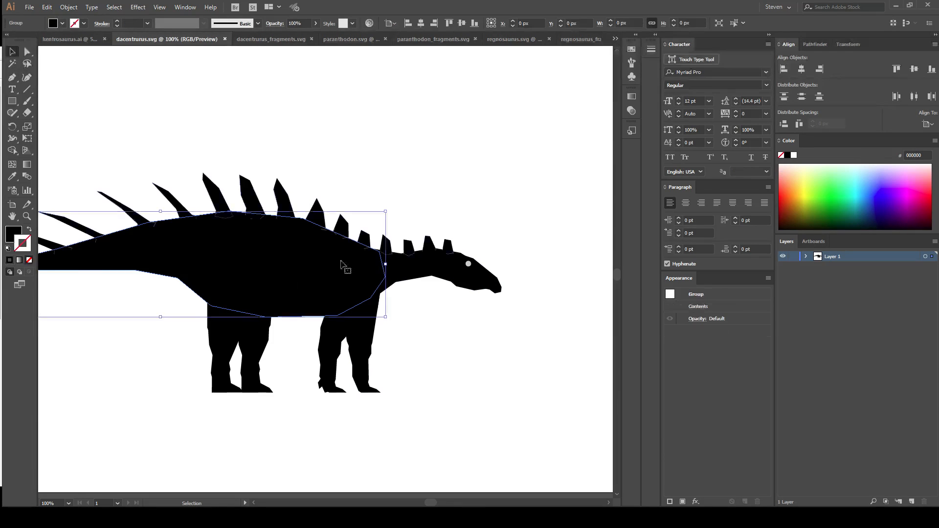
{"action": "left_click_drag", "start_coordinate": [367, 153], "coordinate": [429, 154]}
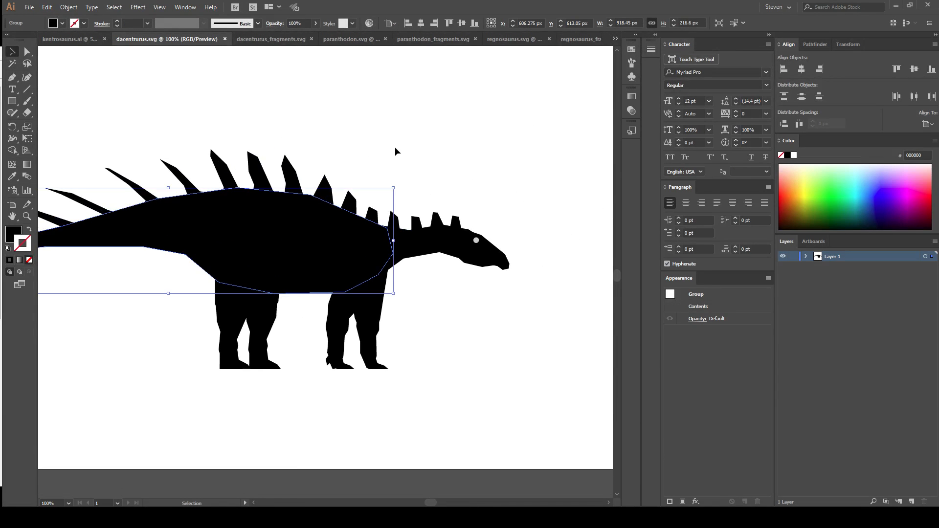
{"action": "left_click", "coordinate": [366, 144]}
Expand Layer 1 of dacentrurus_fragments.svg and examine the nested contents of its first two groups with all artwork selected.
{"action": "left_click", "coordinate": [271, 39]}
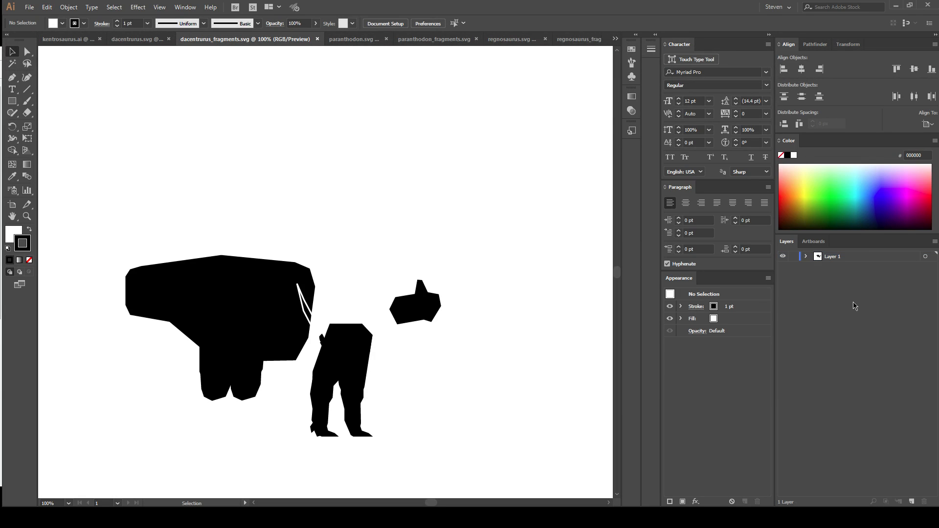
{"action": "left_click", "coordinate": [806, 256]}
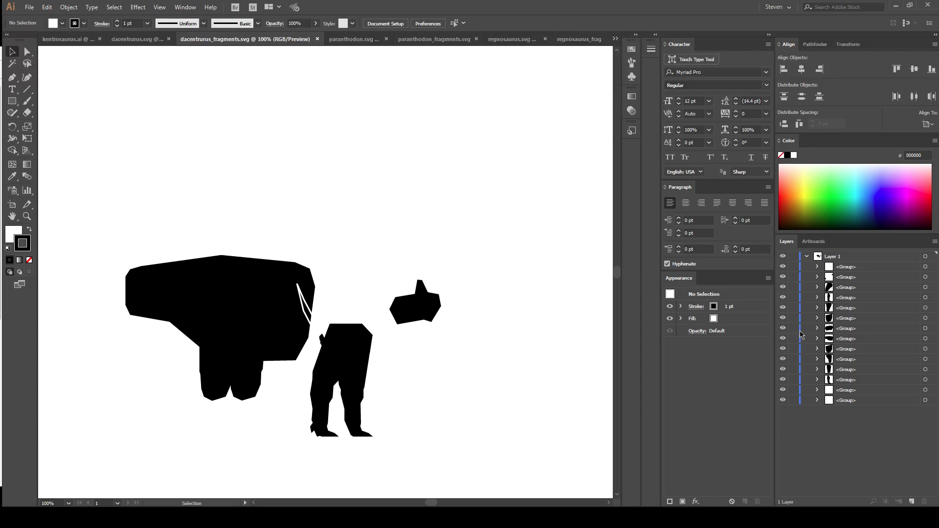
{"action": "key", "text": "ctrl+a"}
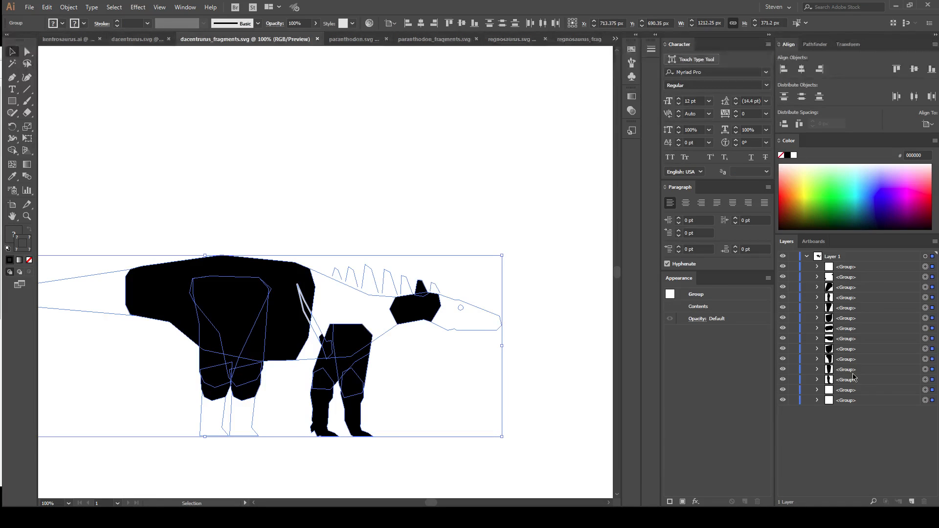
{"action": "left_click", "coordinate": [817, 266]}
{"action": "left_click", "coordinate": [830, 276]}
{"action": "left_click", "coordinate": [863, 290]}
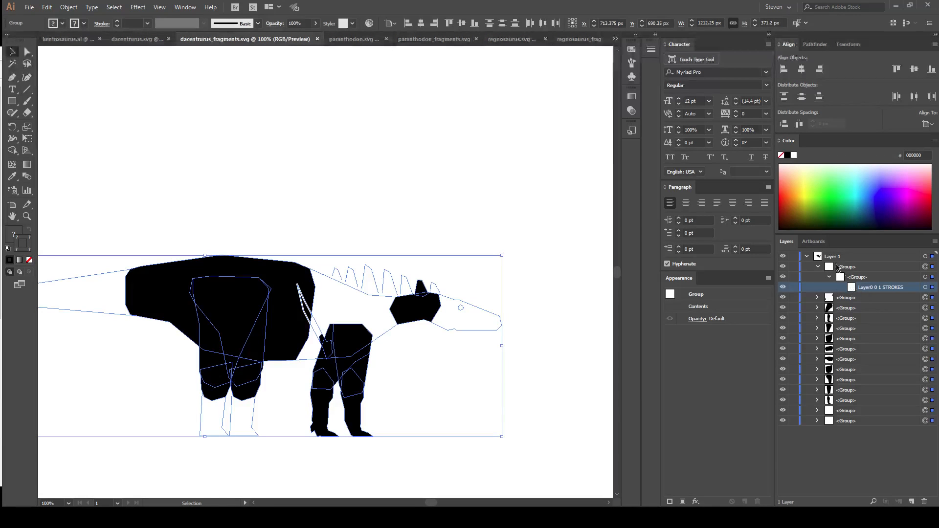
{"action": "left_click", "coordinate": [817, 297]}
{"action": "left_click", "coordinate": [829, 308]}
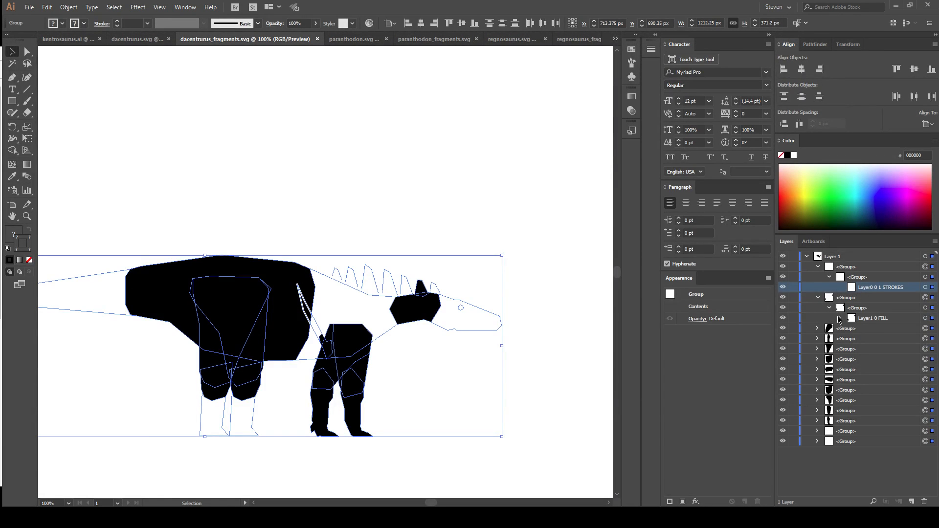
{"action": "left_click", "coordinate": [841, 318]}
{"action": "left_click", "coordinate": [859, 329]}
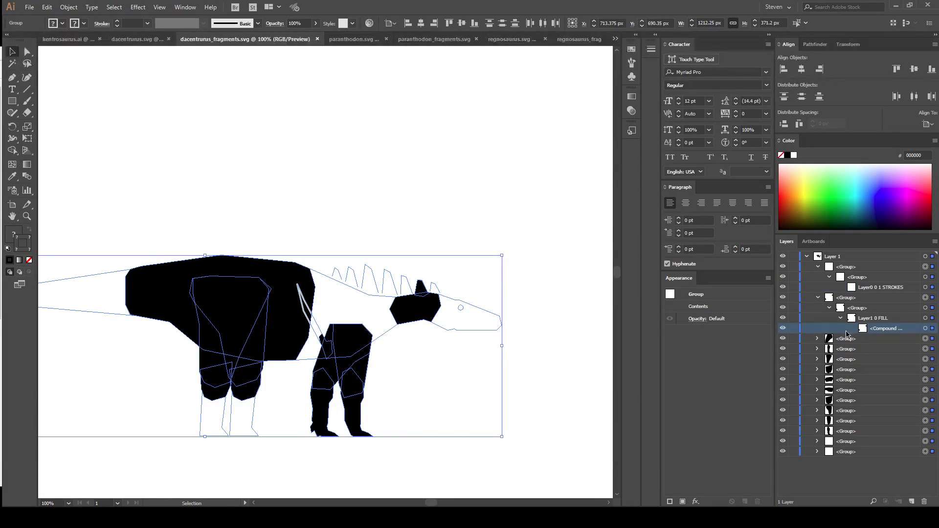
Examine the third group's nesting down to its path, and view the whole dacentrurus fragments artboard with nothing selected.
{"action": "left_click", "coordinate": [818, 339]}
{"action": "left_click", "coordinate": [830, 349]}
{"action": "left_click", "coordinate": [841, 359]}
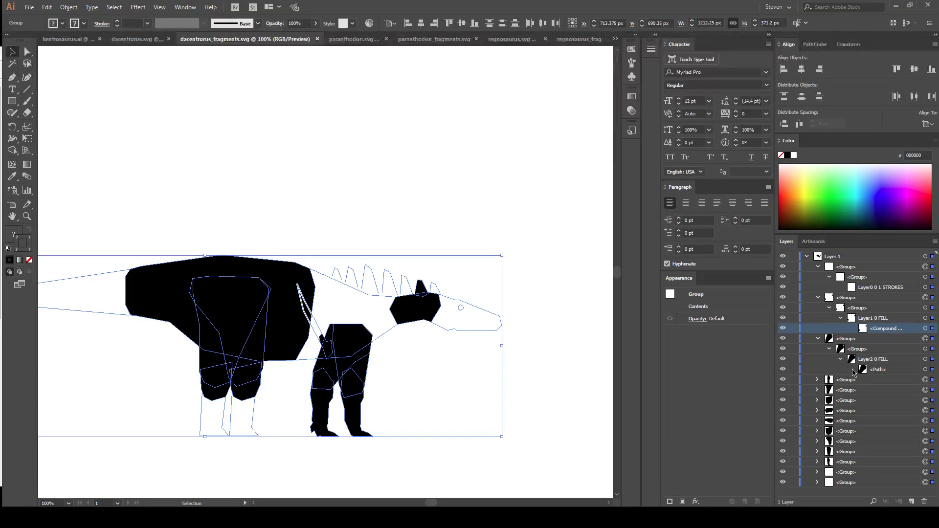
{"action": "left_click", "coordinate": [884, 374]}
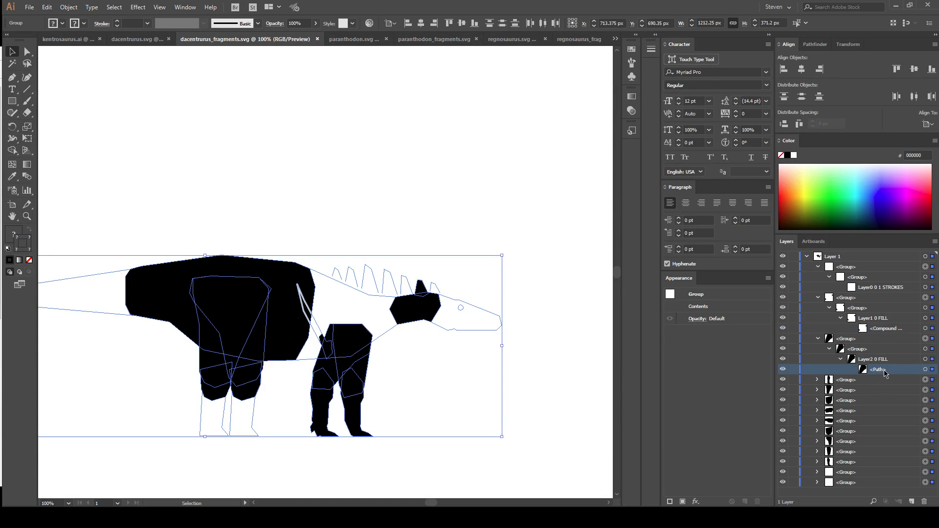
{"action": "left_click", "coordinate": [869, 359]}
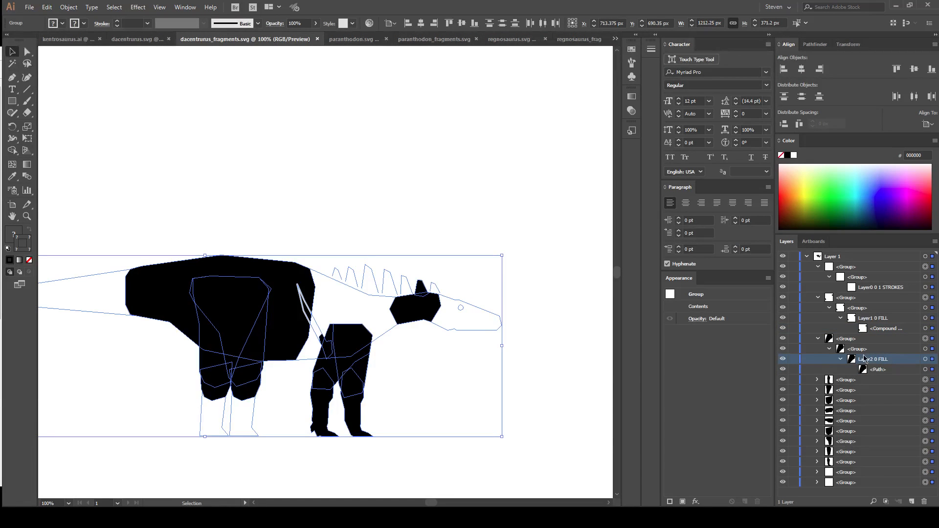
{"action": "left_click", "coordinate": [857, 350]}
{"action": "left_click", "coordinate": [854, 340]}
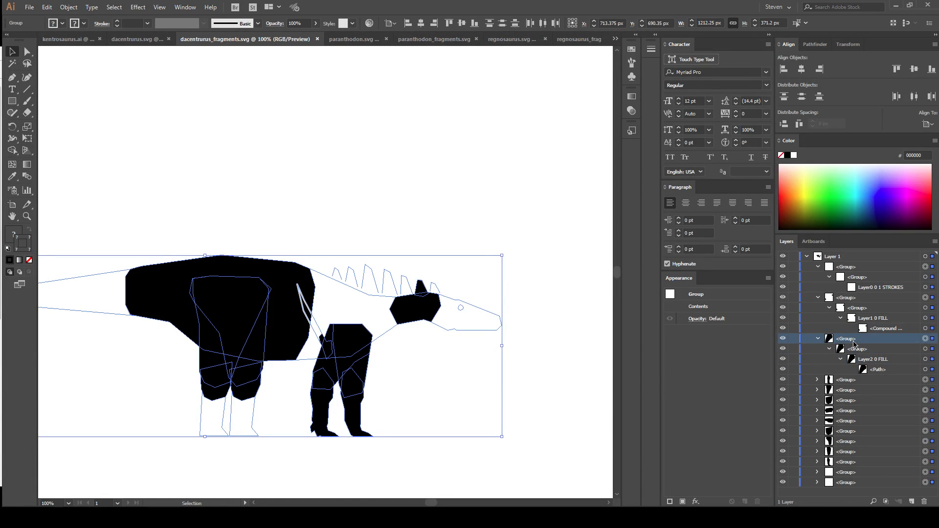
{"action": "left_click", "coordinate": [842, 259]}
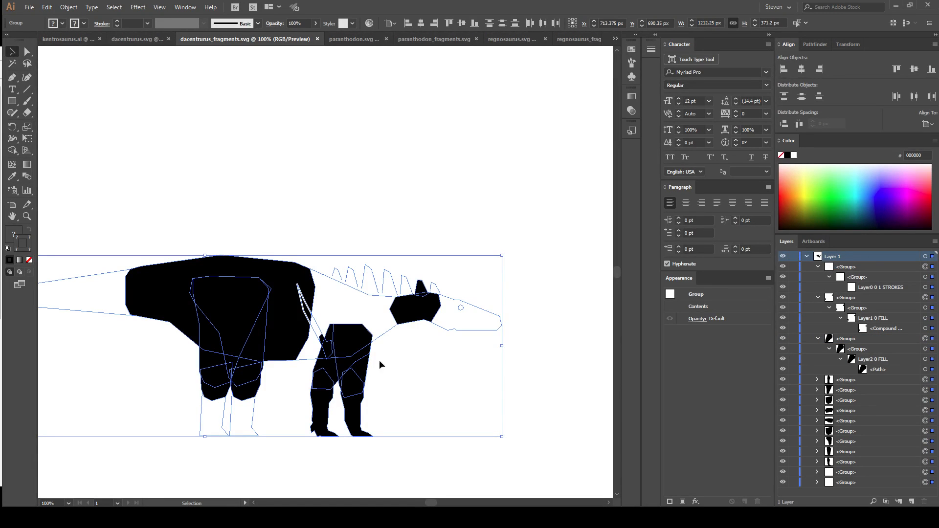
{"action": "left_click", "coordinate": [218, 238]}
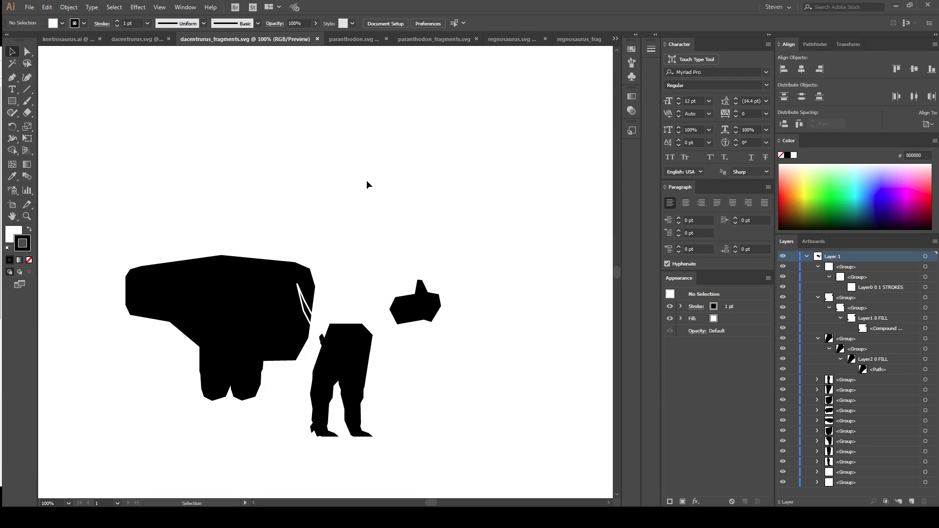
{"action": "key", "text": "ctrl+minus"}
{"action": "key", "text": "ctrl+minus"}
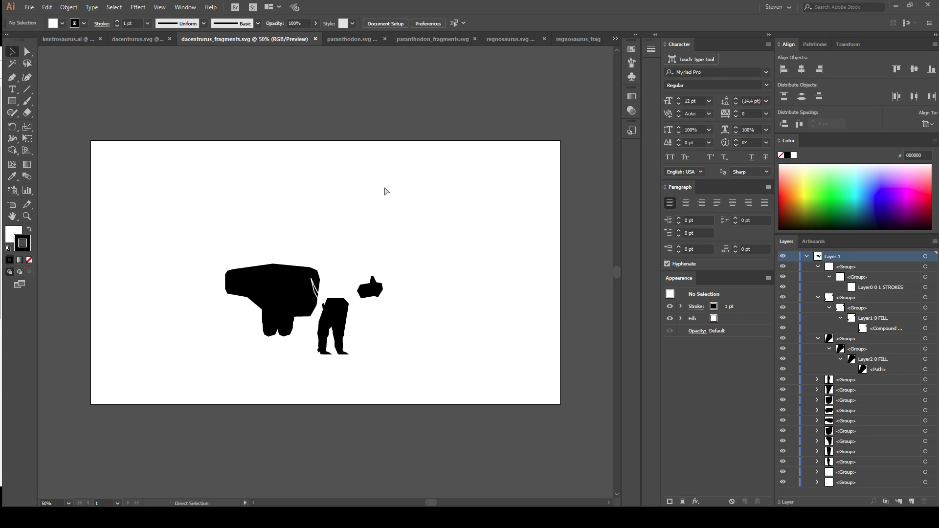
Ungroup all the artwork in dacentrurus_fragments.svg repeatedly until the nested fill groups are reduced to plain paths directly in Layer 1.
{"action": "left_click", "coordinate": [819, 269]}
{"action": "left_click", "coordinate": [818, 277]}
{"action": "left_click", "coordinate": [818, 288]}
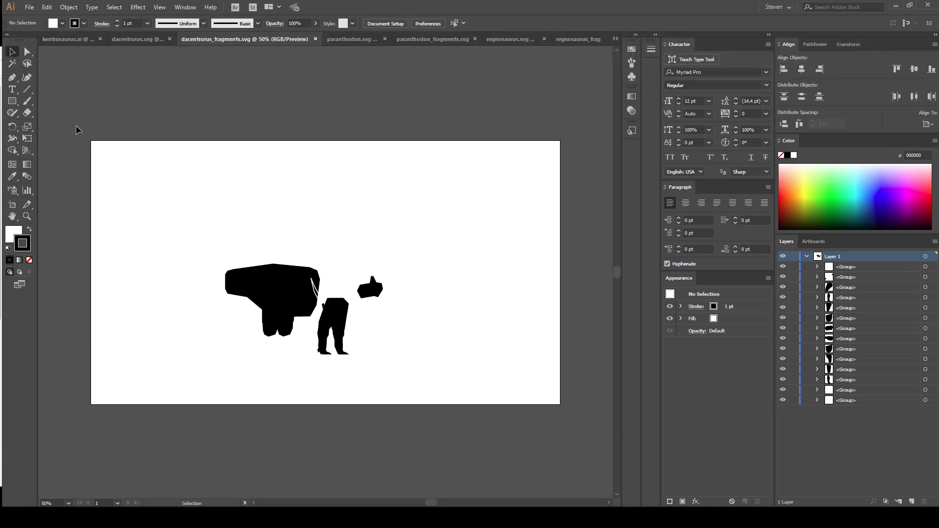
{"action": "key", "text": "ctrl+a"}
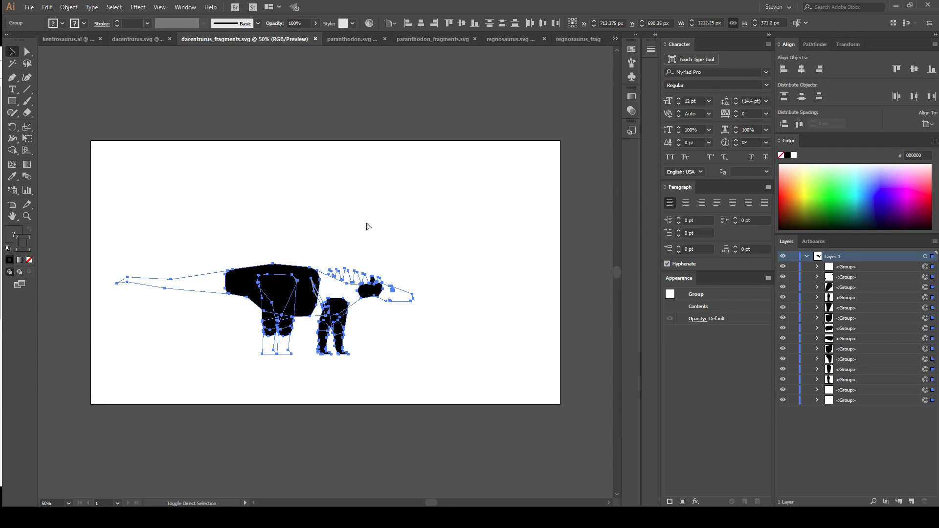
{"action": "key", "text": "ctrl+shift+g"}
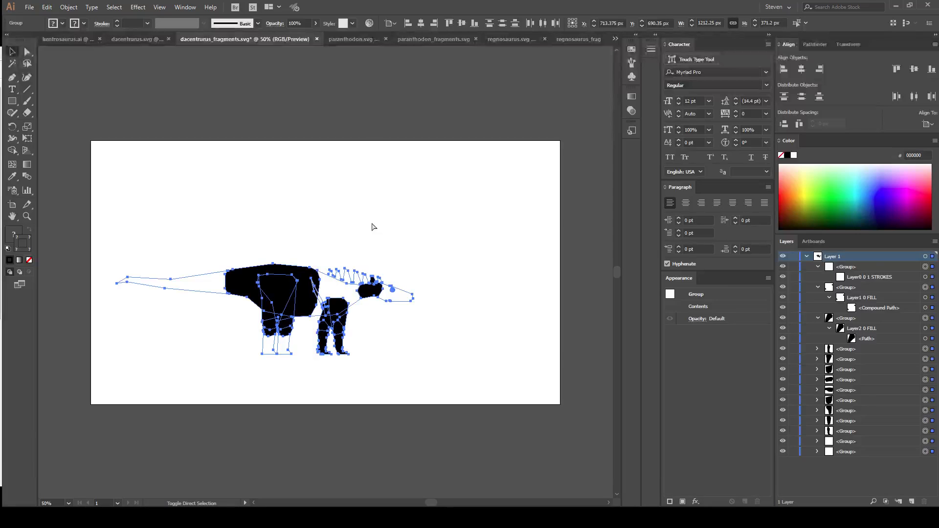
{"action": "key", "text": "ctrl+shift+g"}
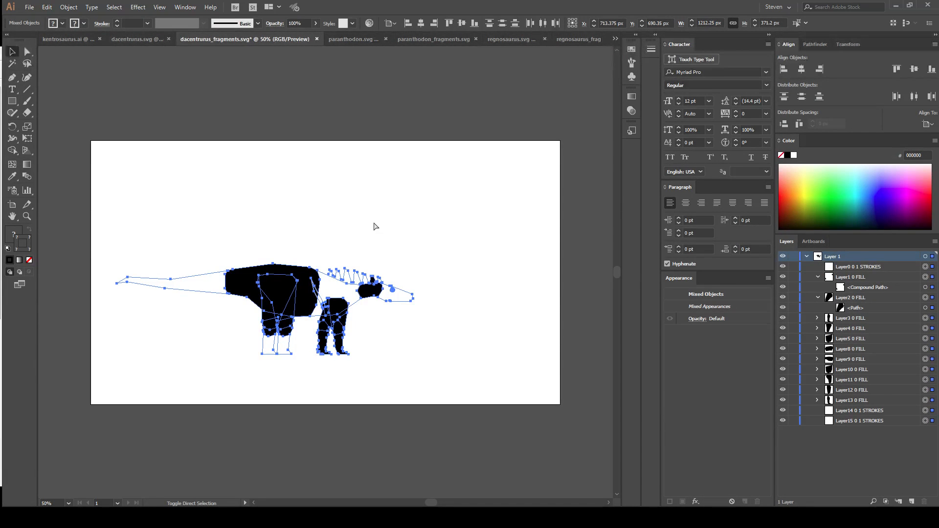
{"action": "key", "text": "ctrl+shift+g"}
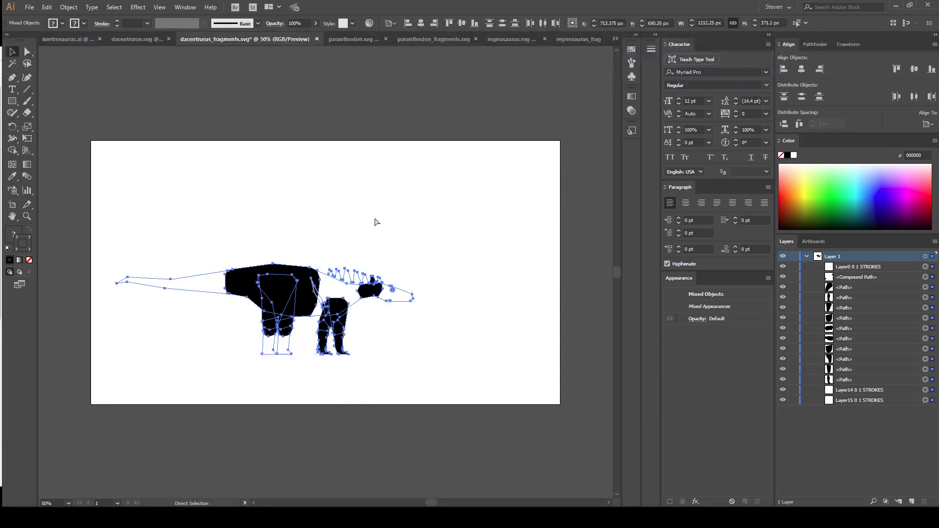
Combine all the dacentrurus fragment paths and strokes into a single group and deselect it.
{"action": "key", "text": "ctrl+g"}
{"action": "key", "text": "v"}
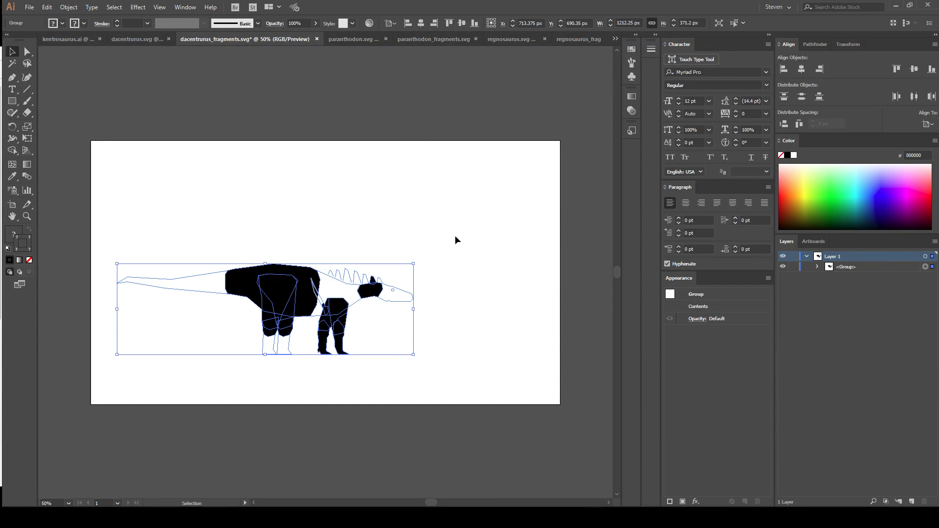
{"action": "left_click", "coordinate": [356, 220]}
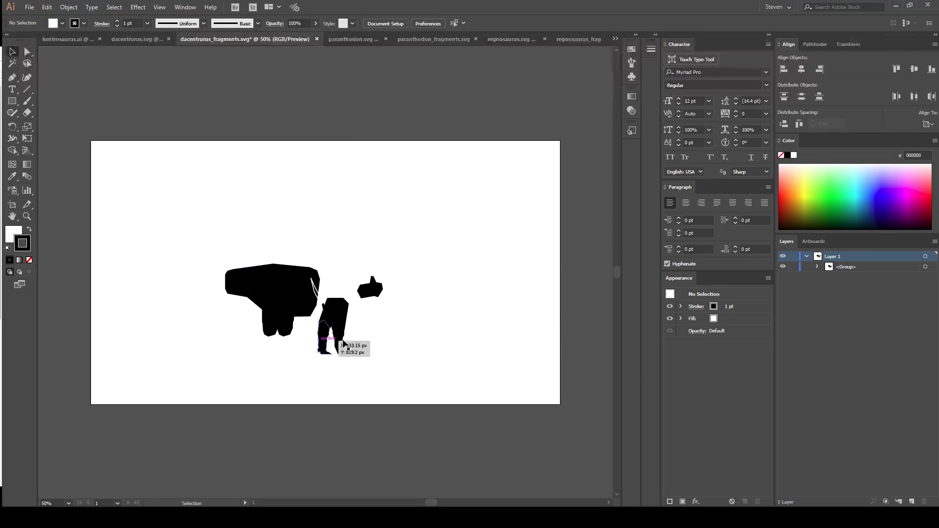
Show the transparency grid behind the dacentrurus fragments and examine their white outlines up close.
{"action": "left_click", "coordinate": [159, 6]}
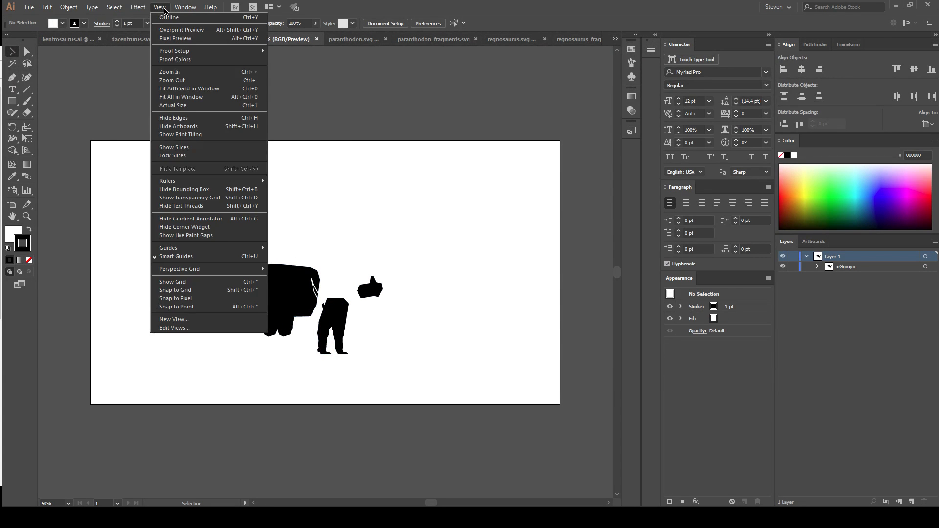
{"action": "mouse_move", "coordinate": [148, 4]}
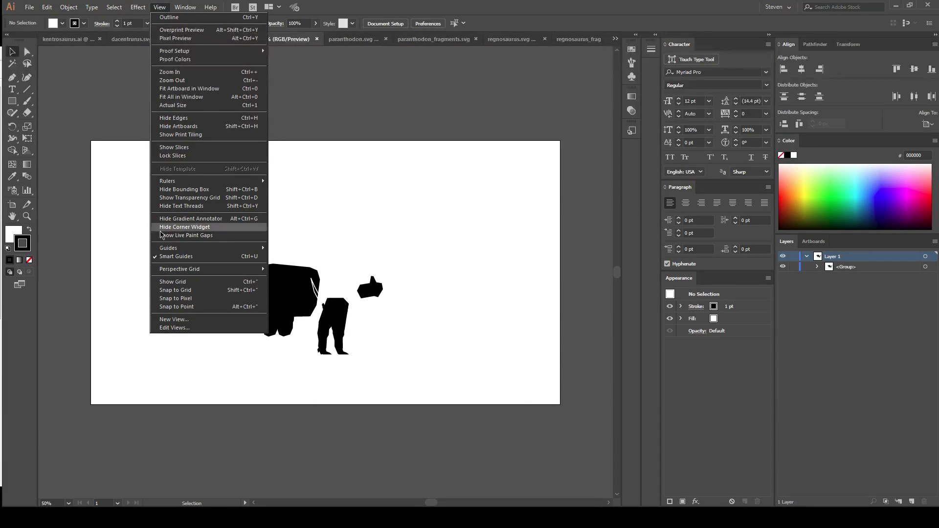
{"action": "left_click", "coordinate": [206, 200]}
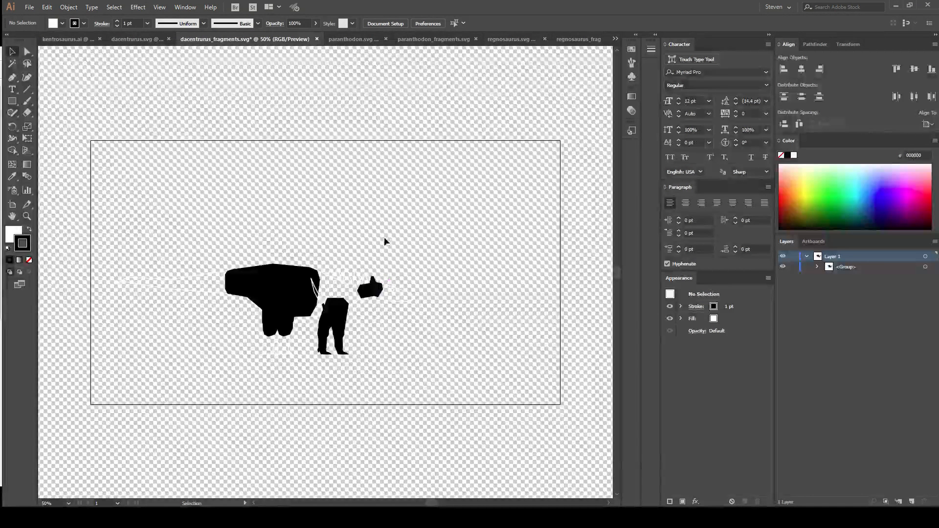
{"action": "key", "text": "ctrl+equal"}
{"action": "key", "text": "ctrl+equal"}
{"action": "key", "text": "ctrl+equal"}
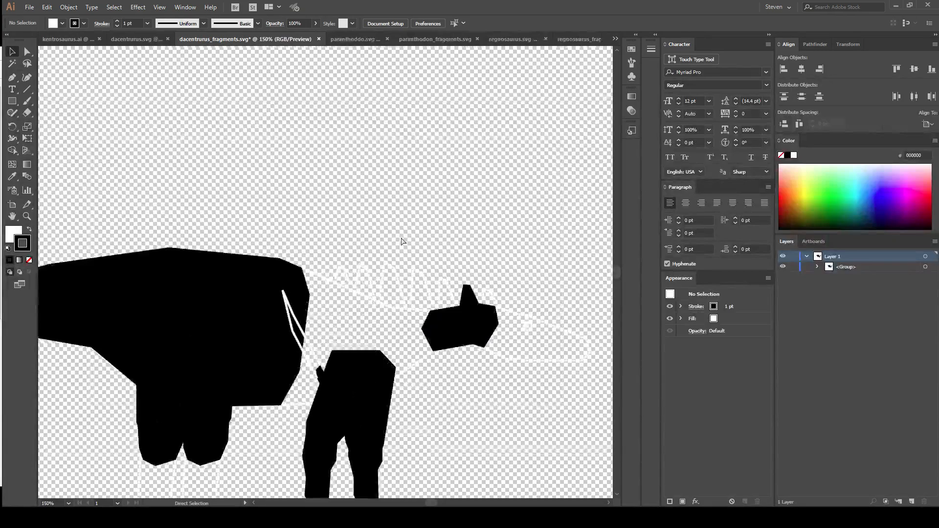
{"action": "left_click_drag", "start_coordinate": [509, 247], "coordinate": [248, 78]}
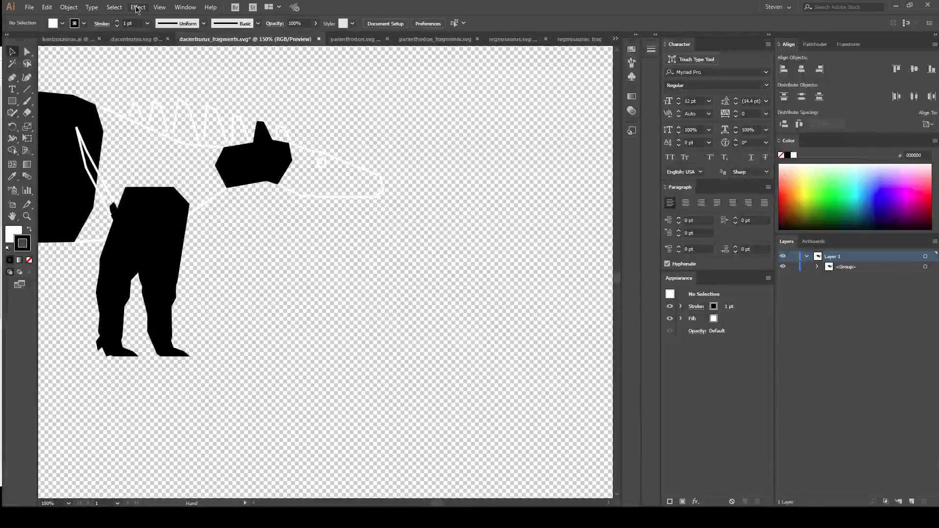
{"action": "left_click", "coordinate": [160, 8]}
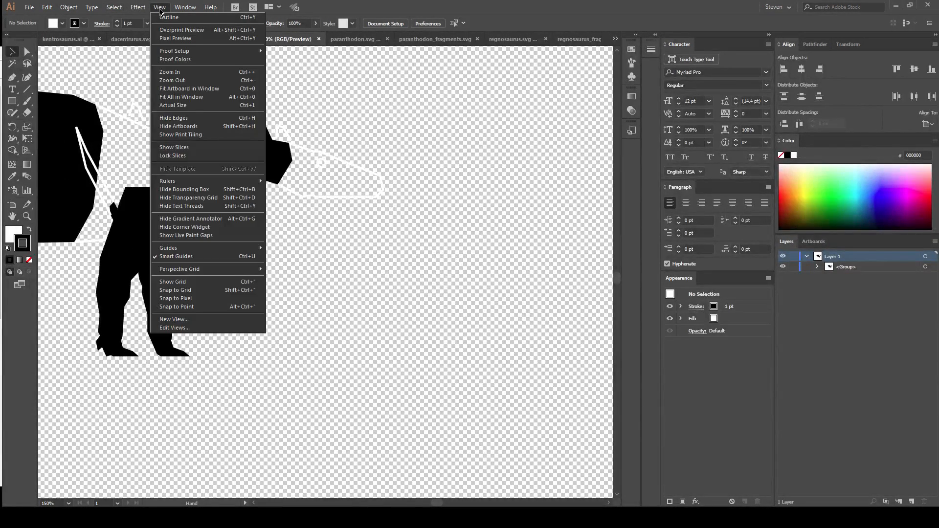
{"action": "left_click", "coordinate": [159, 11]}
{"action": "left_click_drag", "start_coordinate": [315, 118], "coordinate": [472, 173]}
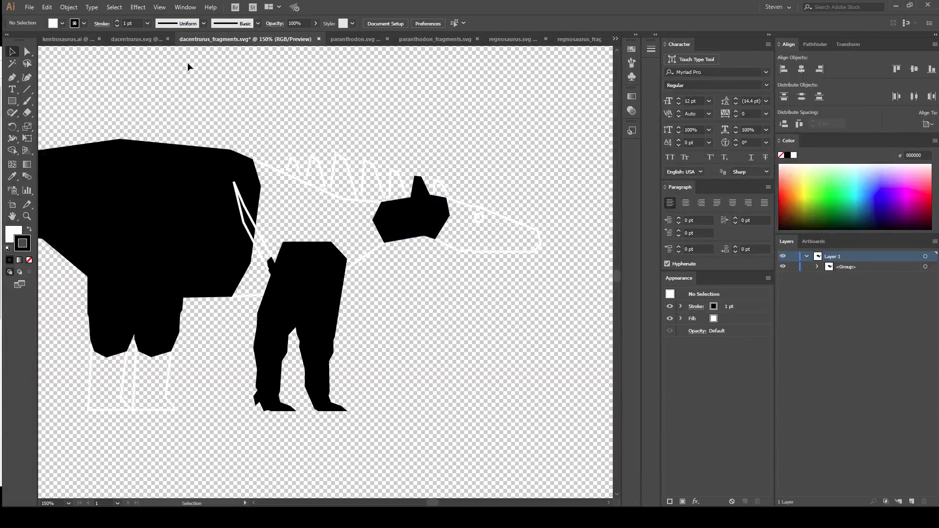
Save the fragments document as dacentrurus_fragments.ai in the assets folder, in Adobe Illustrator format with the default Illustrator CC options.
{"action": "key", "text": "ctrl+shift+s"}
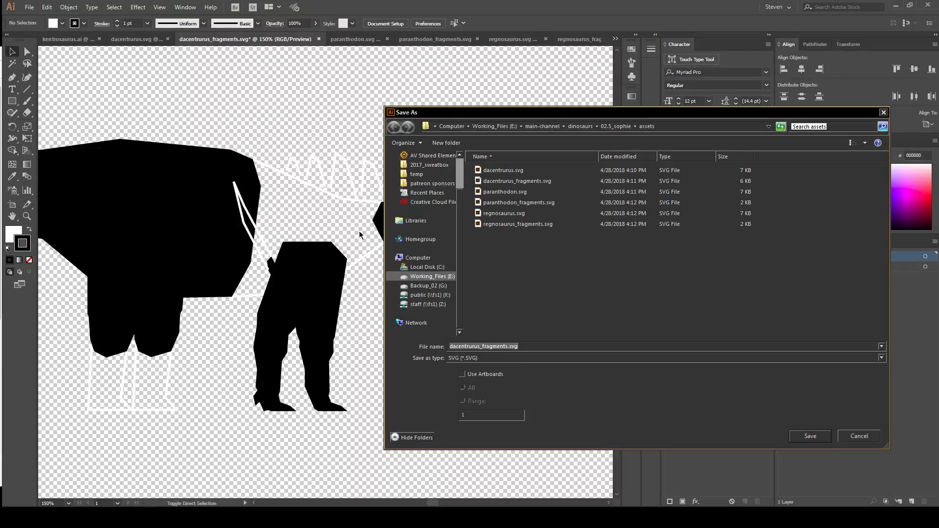
{"action": "left_click", "coordinate": [494, 358]}
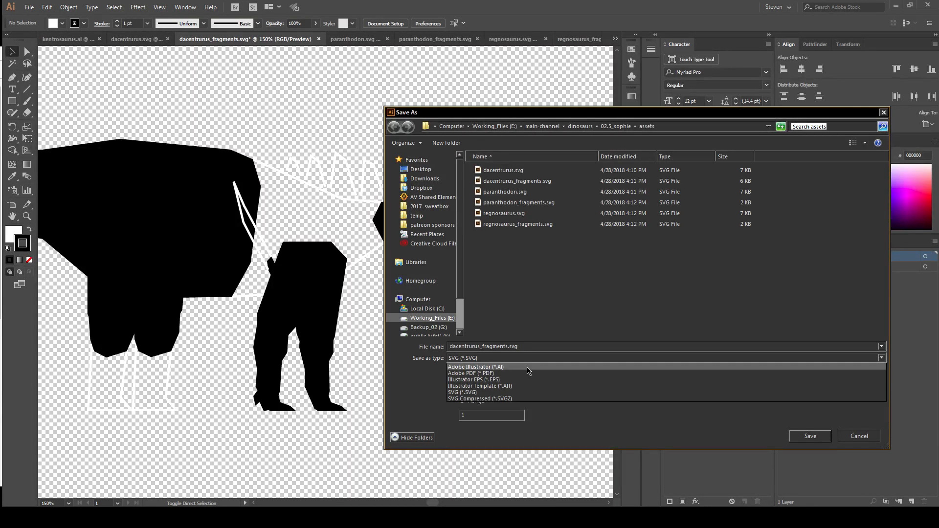
{"action": "left_click", "coordinate": [489, 366]}
{"action": "left_click", "coordinate": [815, 438]}
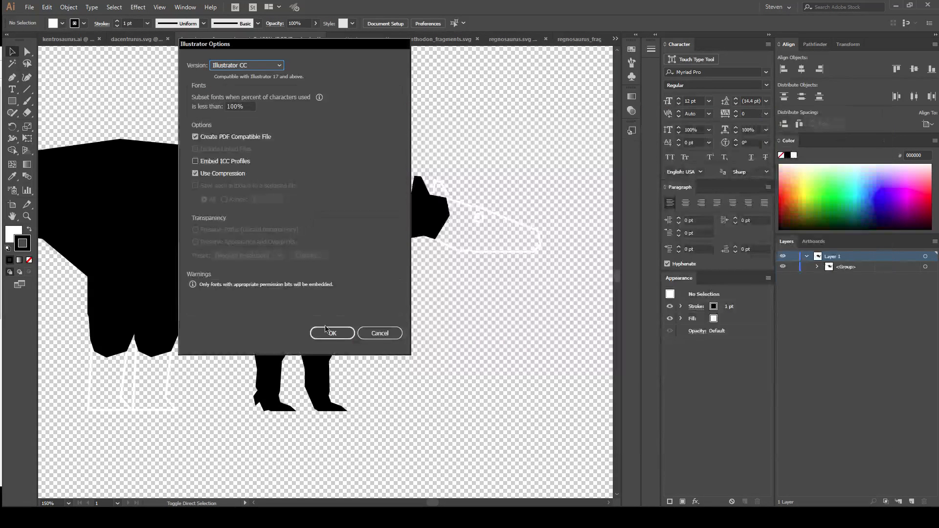
{"action": "key", "text": "Return"}
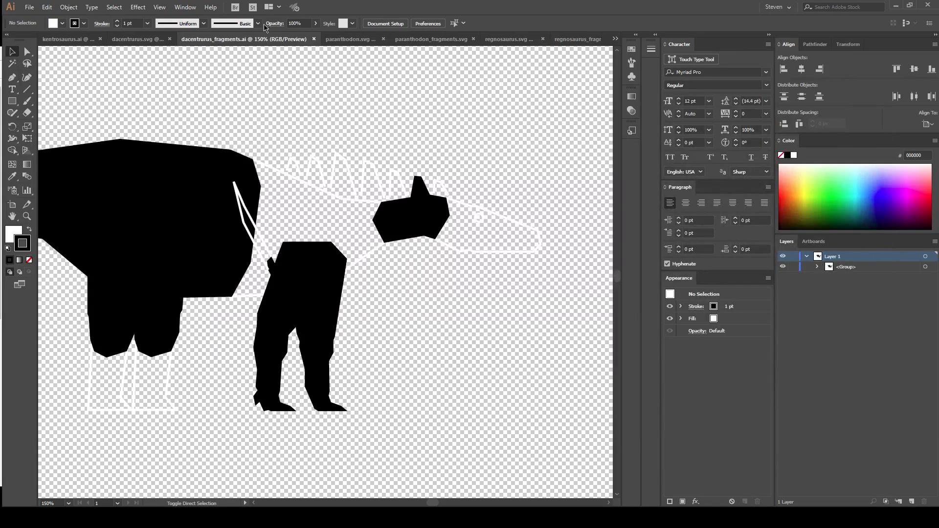
Ungroup all the artwork in dacentrurus.svg until Layer 1 holds only plain paths and the compound path.
{"action": "left_click", "coordinate": [129, 40]}
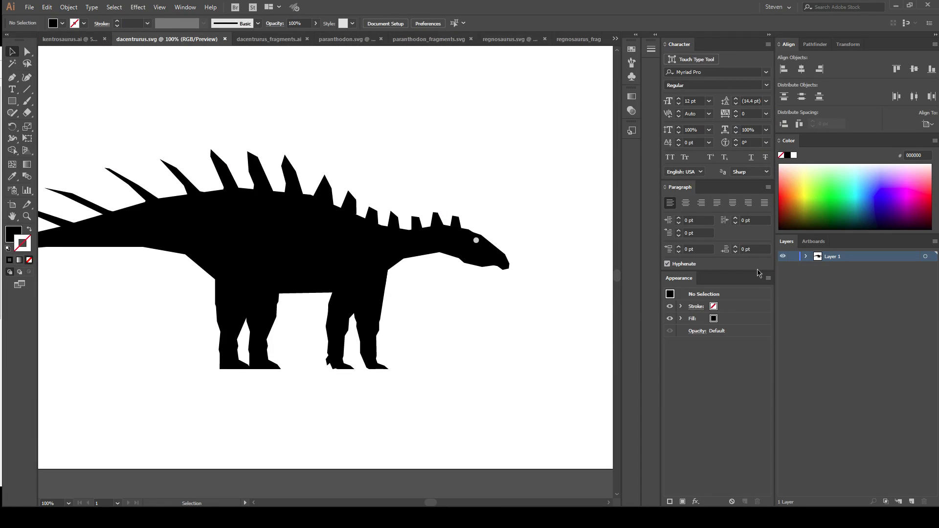
{"action": "key", "text": "a"}
{"action": "key", "text": "ctrl+a"}
{"action": "key", "text": "ctrl+shift+g"}
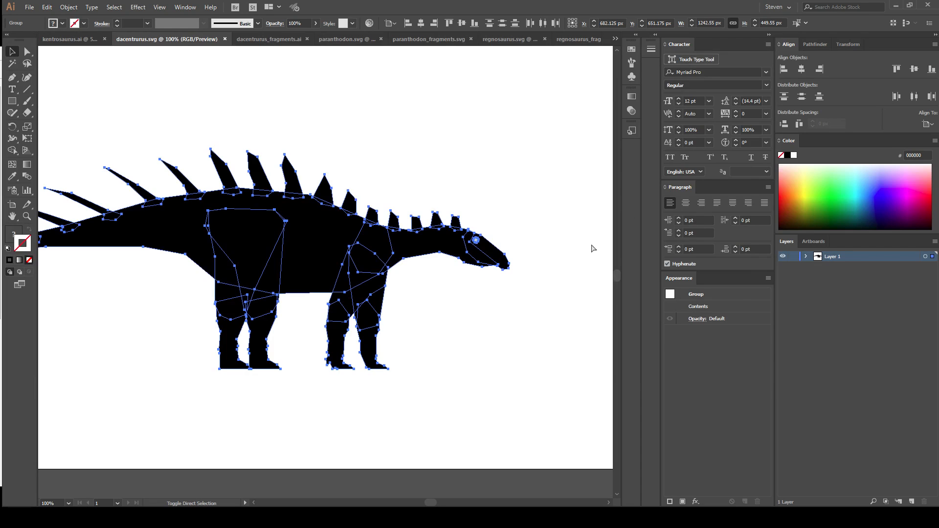
{"action": "left_click", "coordinate": [806, 258]}
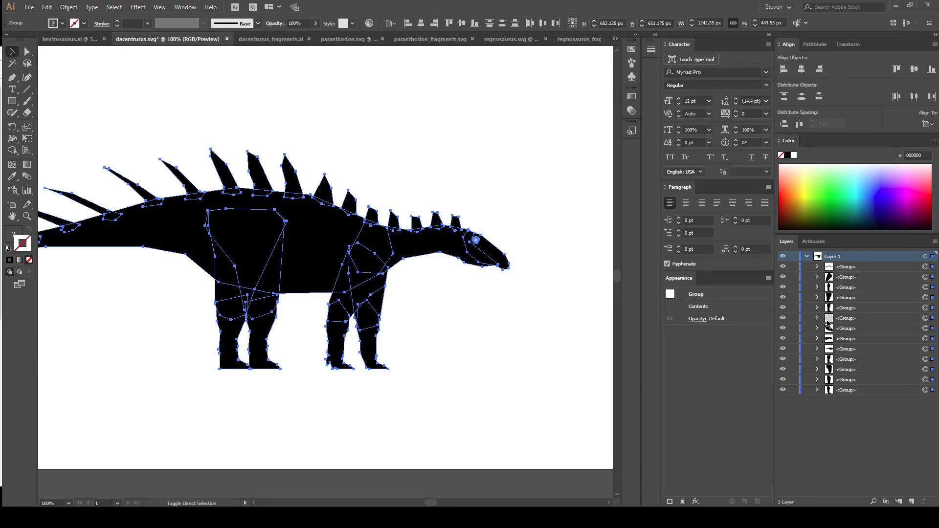
{"action": "key", "text": "ctrl+shift+g"}
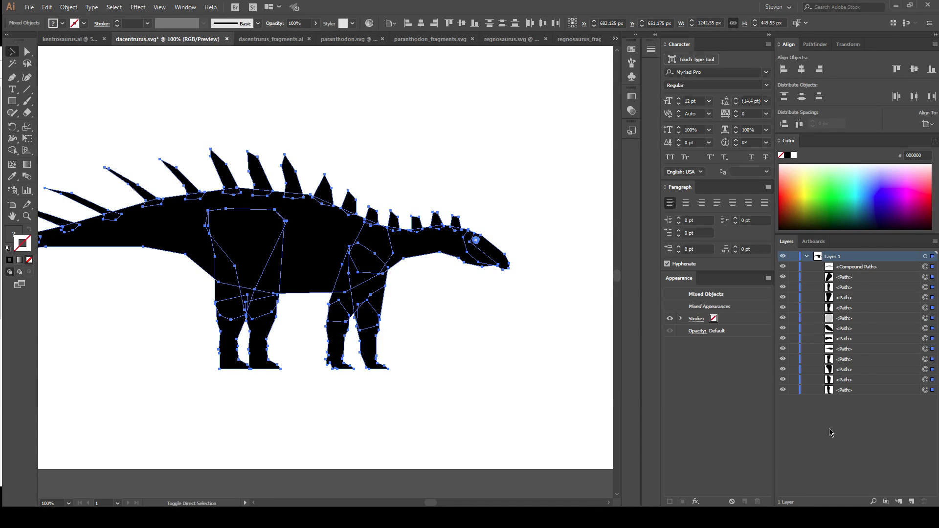
Change the fill of the dacentrurus's eye to white (FFFFFF).
{"action": "left_click", "coordinate": [548, 240]}
{"action": "left_click", "coordinate": [477, 241]}
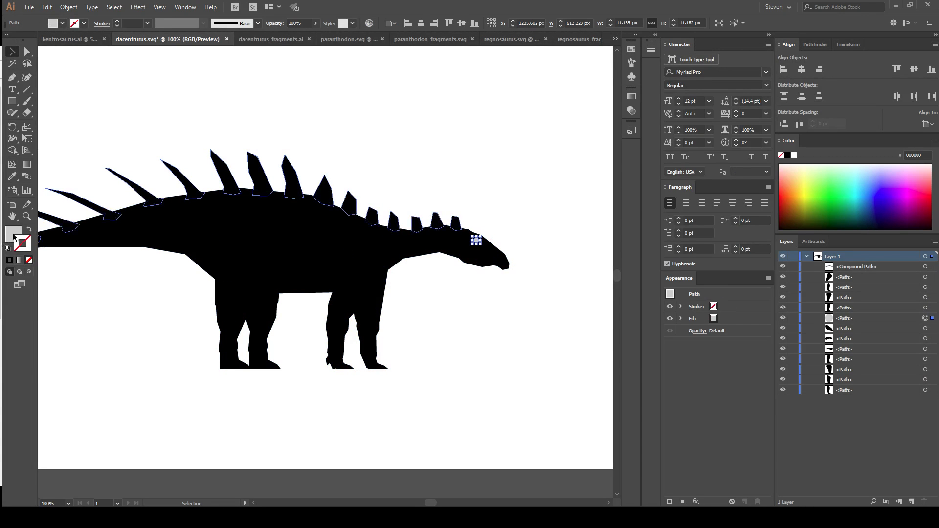
{"action": "double_click", "coordinate": [13, 234]}
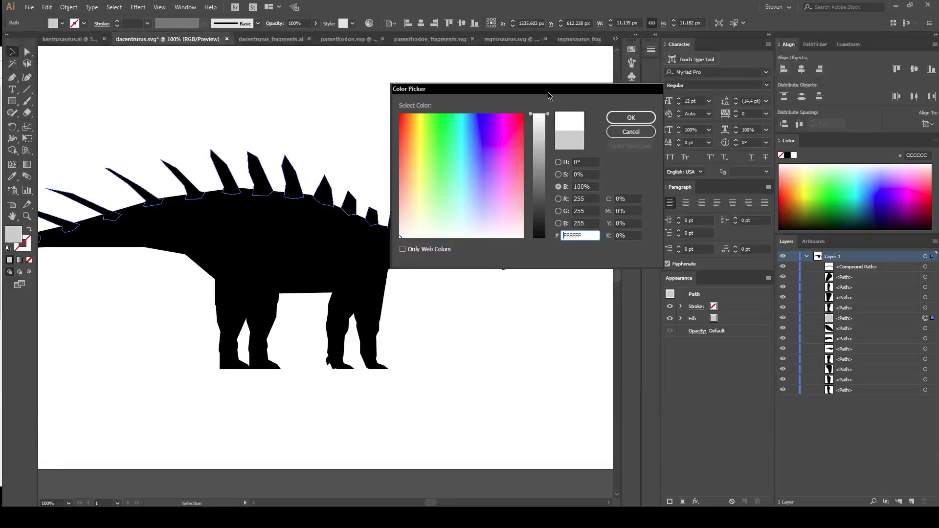
{"action": "left_click", "coordinate": [631, 117]}
{"action": "left_click", "coordinate": [546, 173]}
Combine all the paths of the full dacentrurus silhouette into a single group and deselect it.
{"action": "key", "text": "a"}
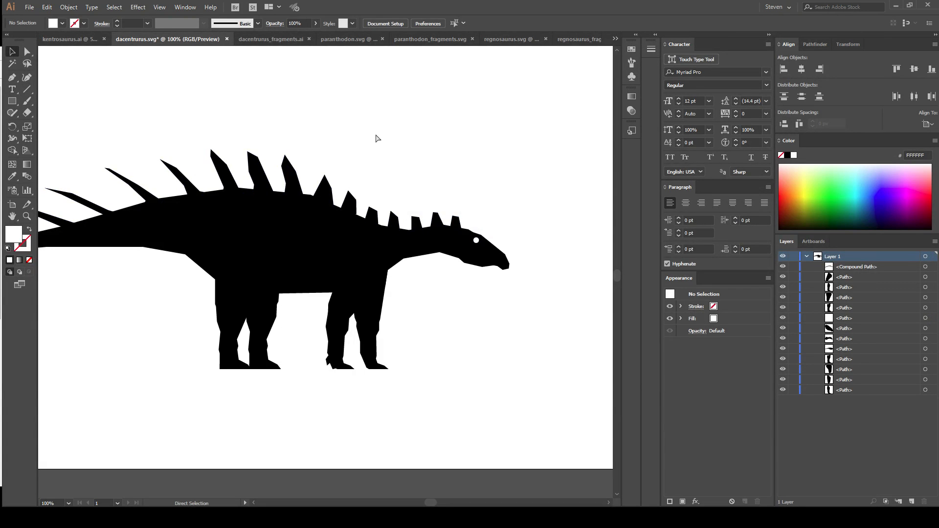
{"action": "key", "text": "ctrl+a"}
{"action": "key", "text": "ctrl+g"}
{"action": "key", "text": "v"}
{"action": "left_click", "coordinate": [568, 168]}
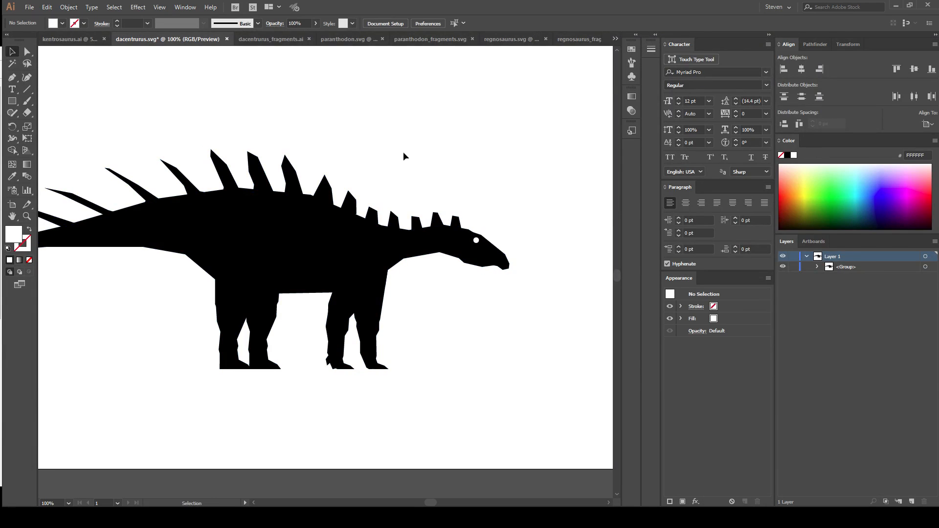
Save the full silhouette as dacentrurus.ai in the assets folder, in Adobe Illustrator format with the default options.
{"action": "key", "text": "ctrl+minus"}
{"action": "key", "text": "ctrl+minus"}
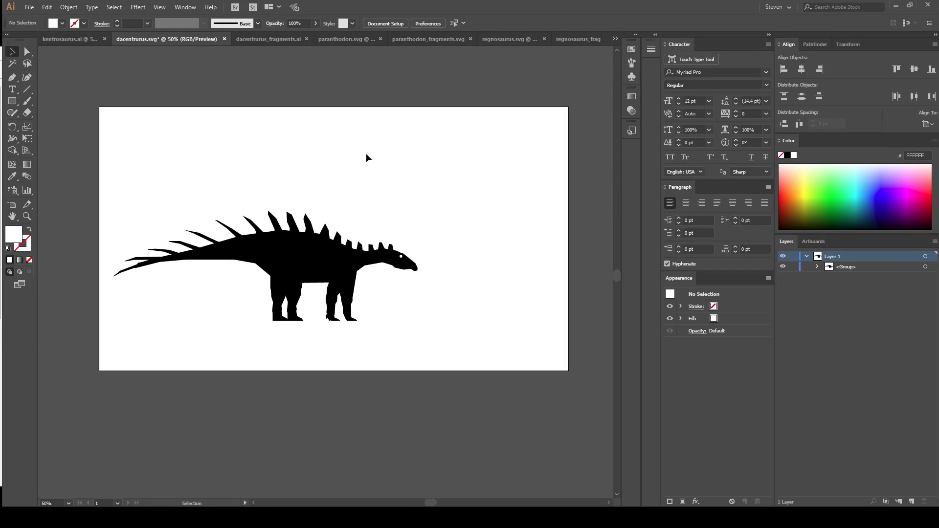
{"action": "key", "text": "ctrl+shift+s"}
{"action": "left_click", "coordinate": [492, 359]}
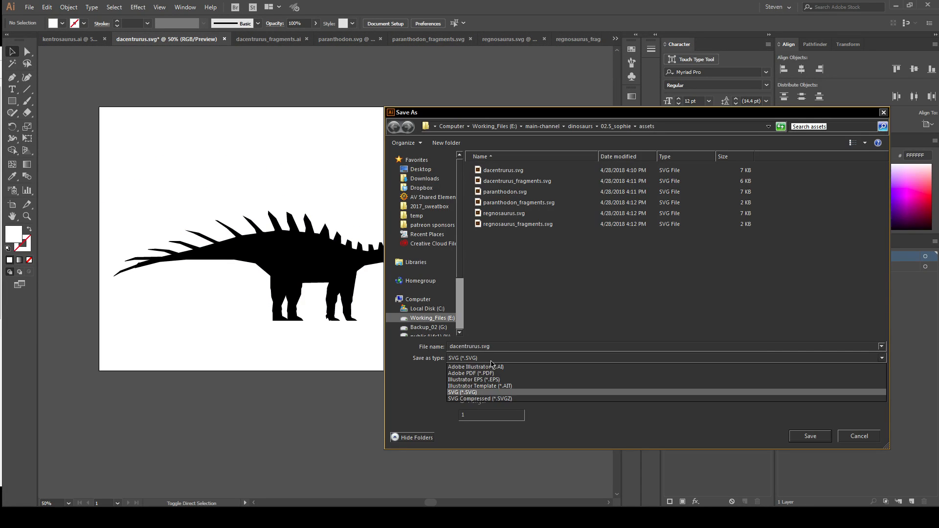
{"action": "left_click", "coordinate": [491, 367]}
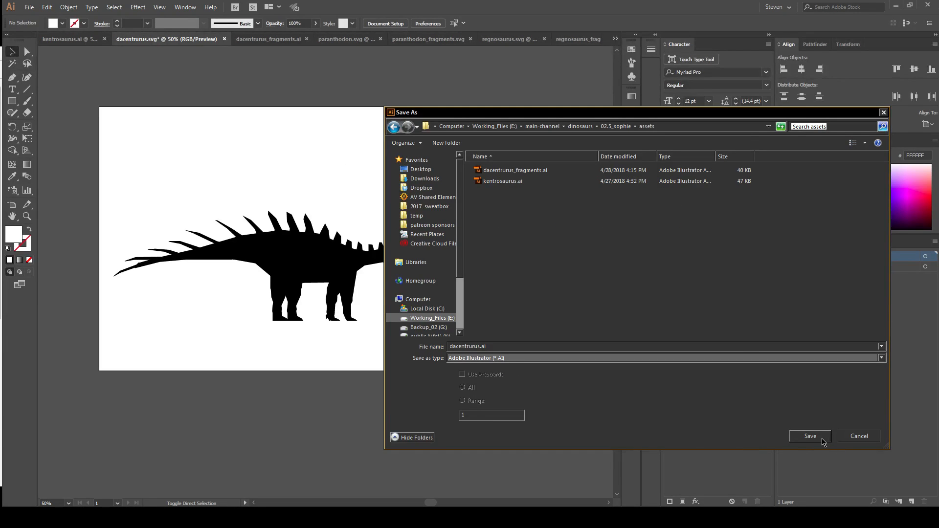
{"action": "left_click", "coordinate": [822, 442]}
{"action": "left_click", "coordinate": [332, 331]}
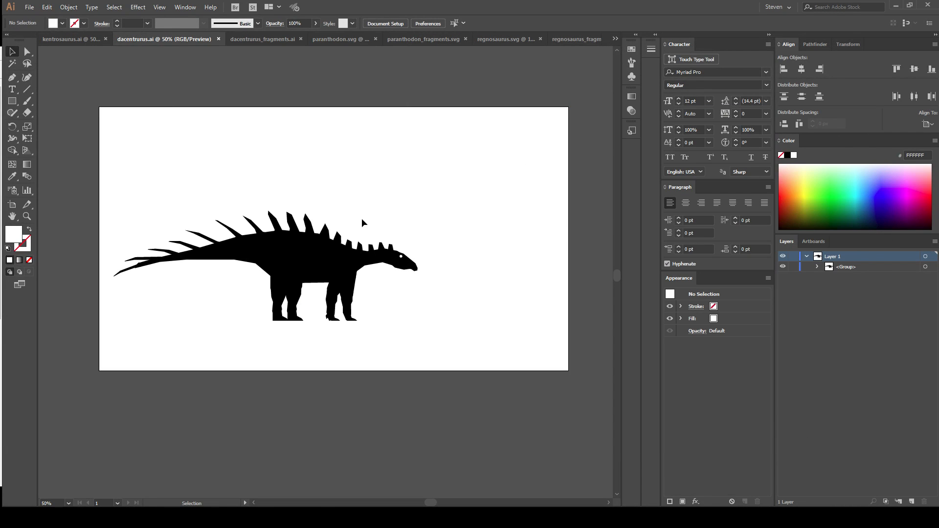
Ungroup all the artwork in paranthodon.svg until Layer 1 holds only plain paths and the compound path.
{"action": "left_click", "coordinate": [263, 40]}
{"action": "left_click", "coordinate": [343, 41]}
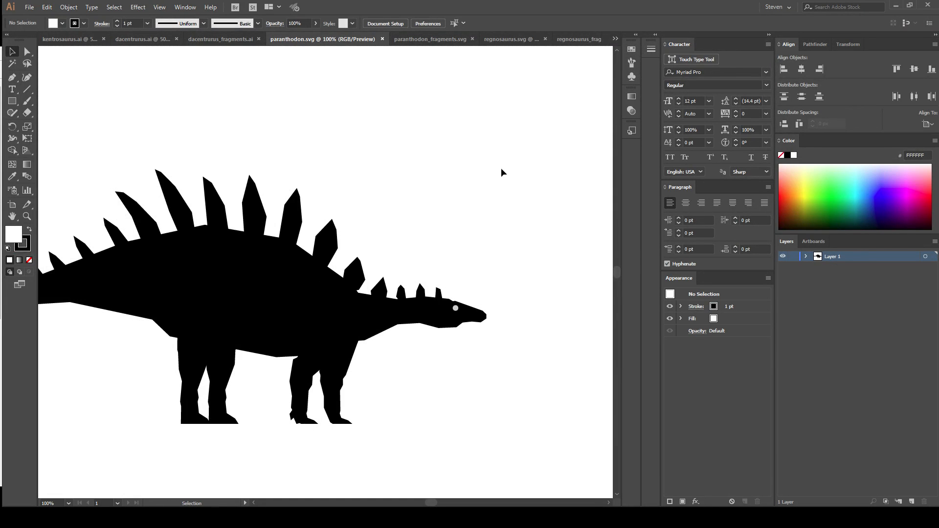
{"action": "left_click", "coordinate": [806, 256]}
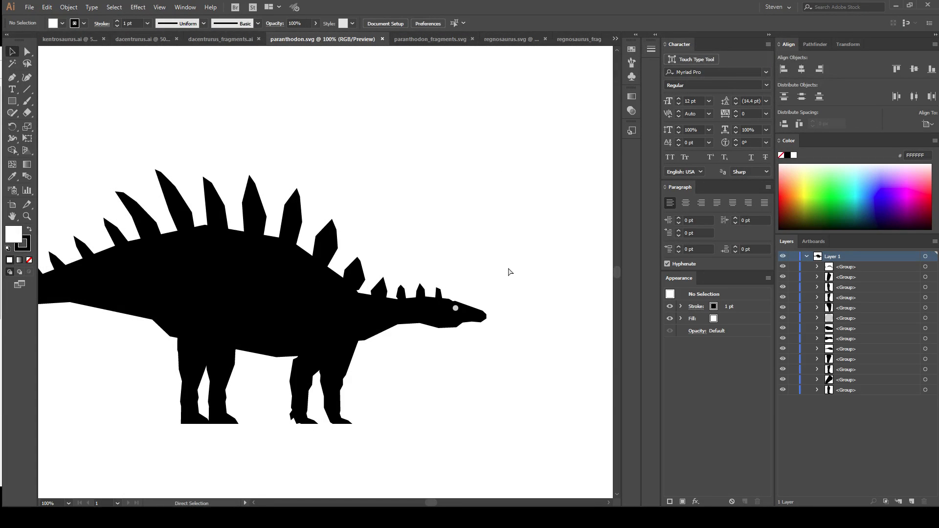
{"action": "key", "text": "ctrl+a"}
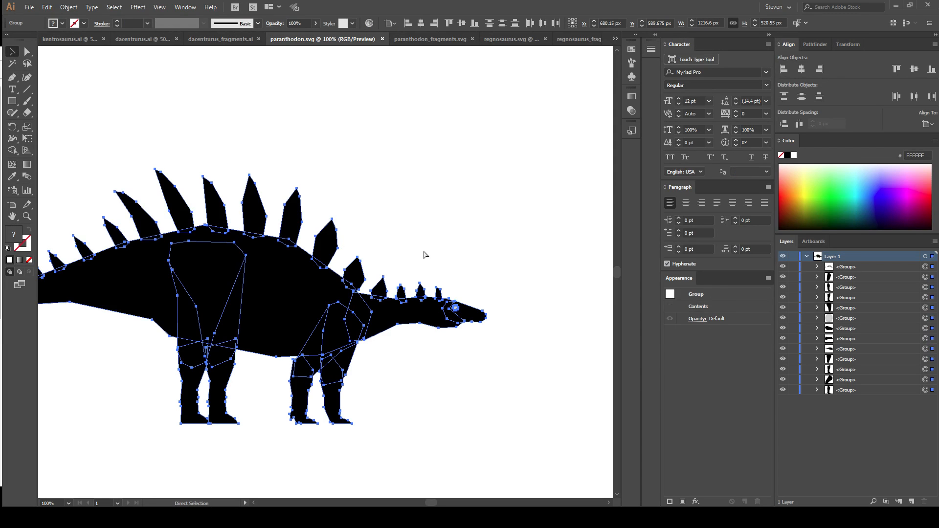
{"action": "key", "text": "ctrl+shift+g"}
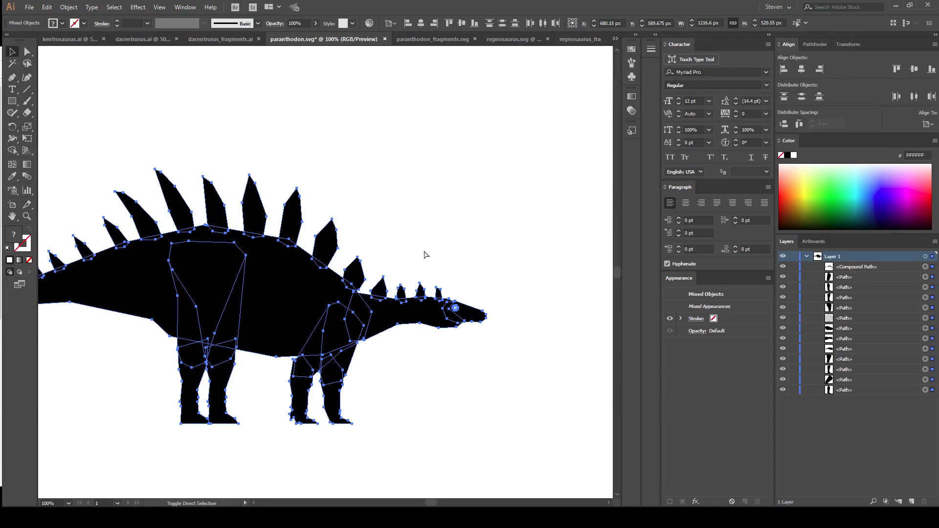
Change the fill of the paranthodon's eye to white (FFFFFF) by sampling the artboard, and deselect it.
{"action": "left_click", "coordinate": [471, 253]}
{"action": "left_click", "coordinate": [452, 307]}
{"action": "key", "text": "a"}
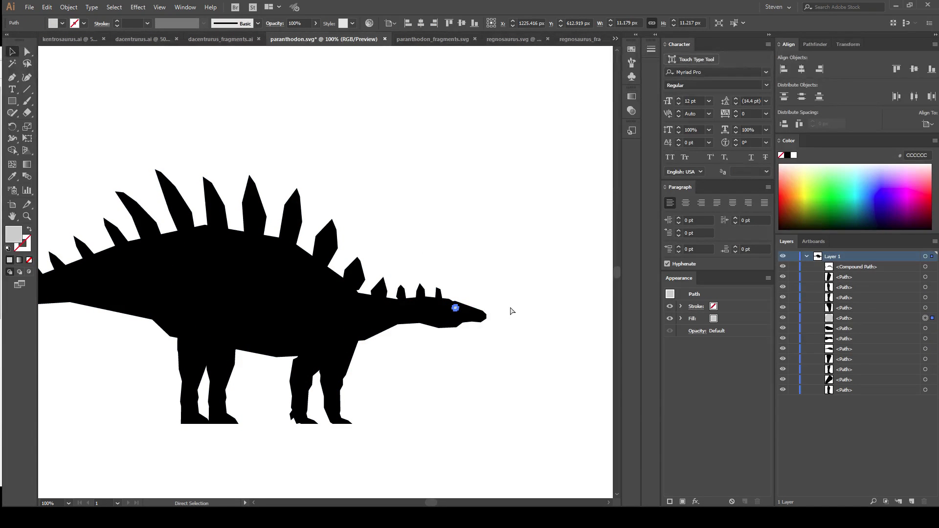
{"action": "key", "text": "v"}
{"action": "key", "text": "i"}
{"action": "left_click", "coordinate": [355, 153]}
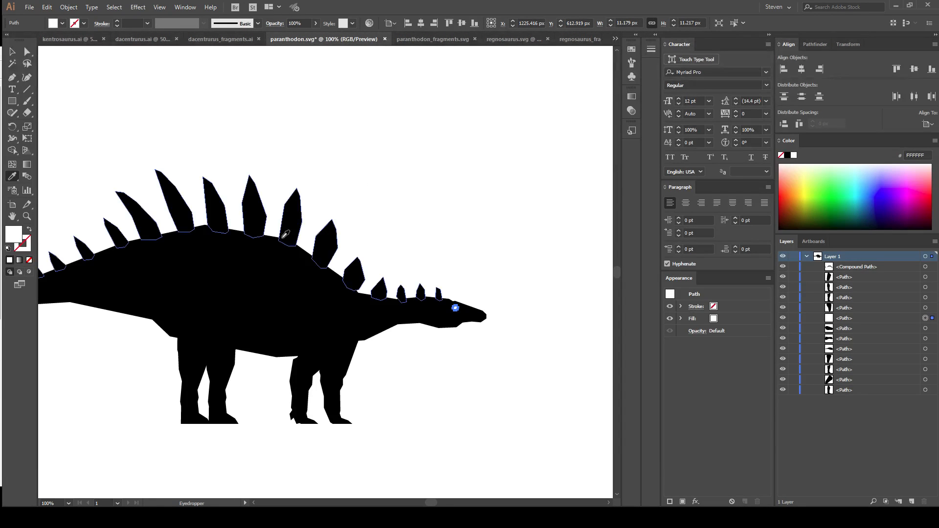
{"action": "key", "text": "v"}
{"action": "left_click", "coordinate": [428, 228]}
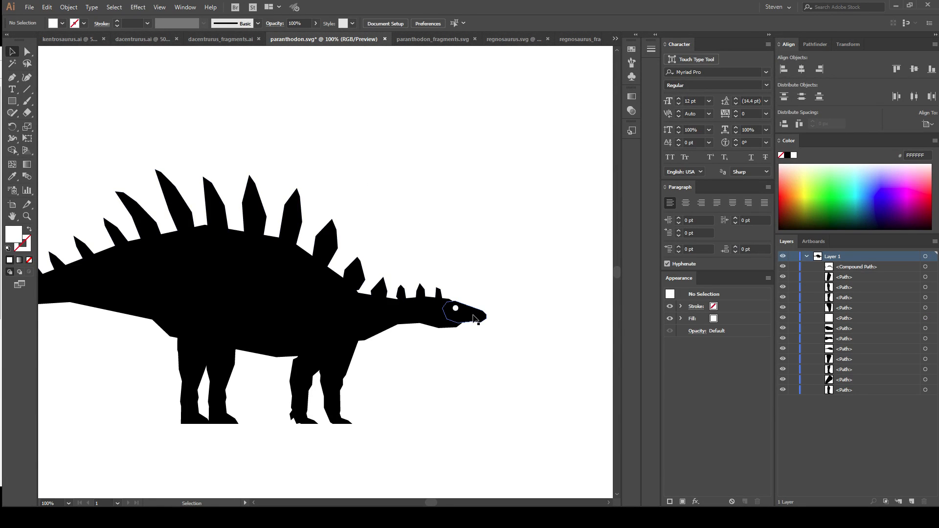
Combine all the paths of the paranthodon silhouette into a single group and deselect it.
{"action": "key", "text": "a"}
{"action": "key", "text": "ctrl+a"}
{"action": "key", "text": "ctrl+g"}
{"action": "key", "text": "v"}
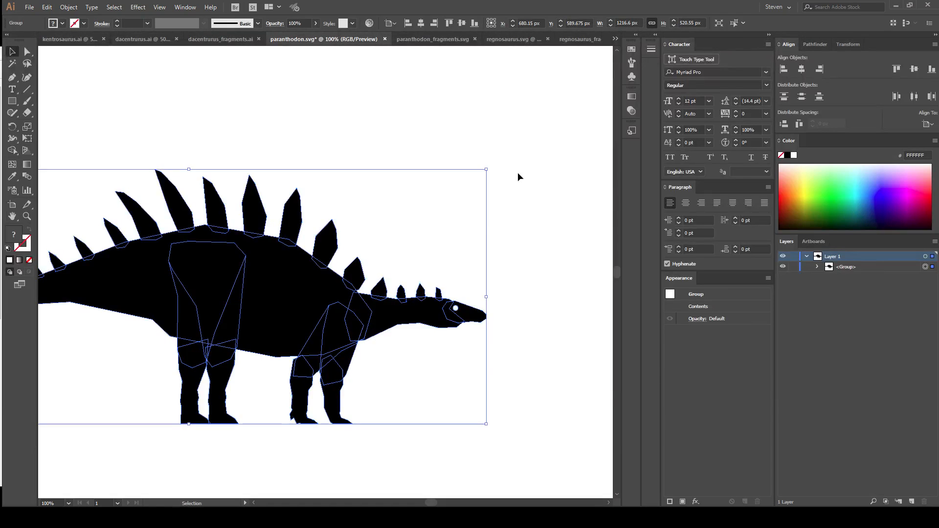
{"action": "left_click", "coordinate": [439, 219]}
Save the silhouette as paranthodon.ai in the assets folder, in Adobe Illustrator format with the default options.
{"action": "key", "text": "ctrl+shift+s"}
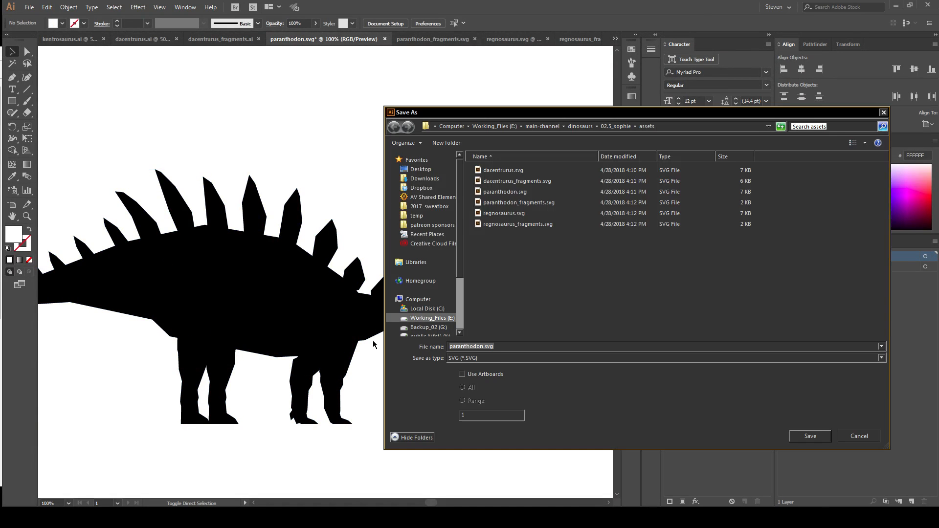
{"action": "left_click", "coordinate": [493, 358]}
{"action": "left_click", "coordinate": [494, 369]}
{"action": "left_click", "coordinate": [808, 436]}
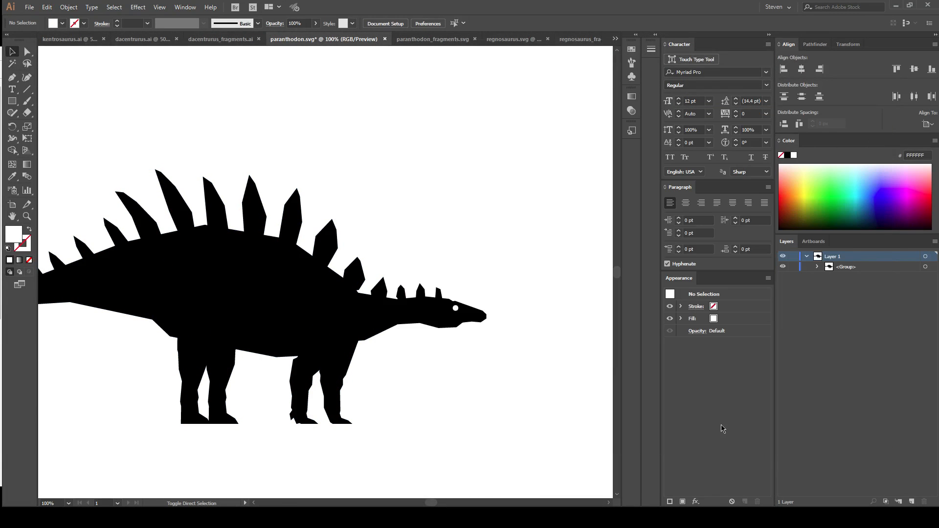
{"action": "left_click", "coordinate": [332, 333]}
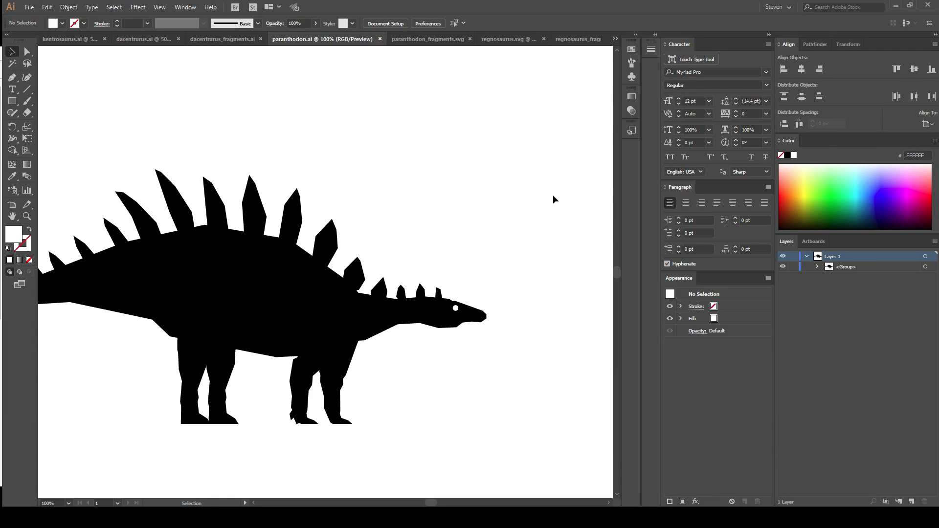
Switch to paranthodon_fragments.svg and expand Layer 1 with all its nested groups to examine their contents.
{"action": "left_click", "coordinate": [431, 41]}
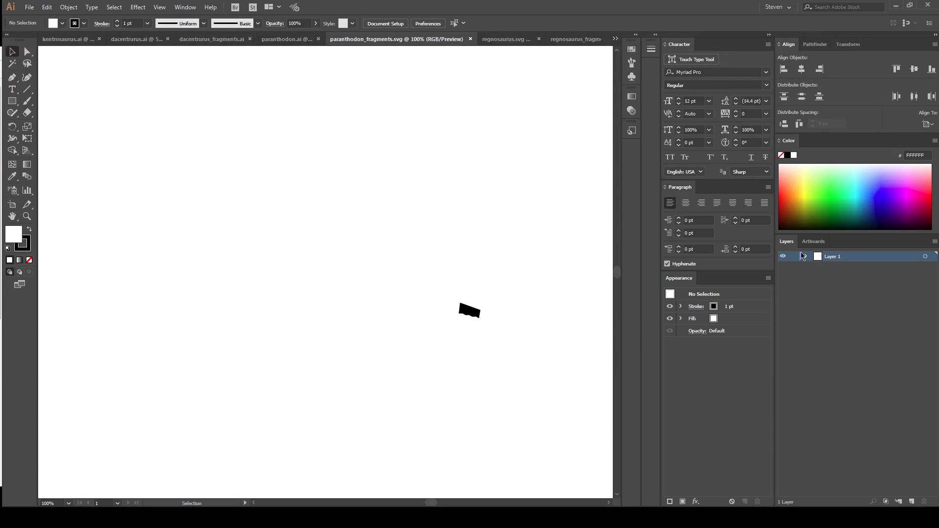
{"action": "left_click", "coordinate": [818, 288]}
{"action": "left_click", "coordinate": [818, 308]}
{"action": "left_click", "coordinate": [829, 318]}
{"action": "left_click", "coordinate": [829, 297]}
{"action": "left_click", "coordinate": [829, 277]}
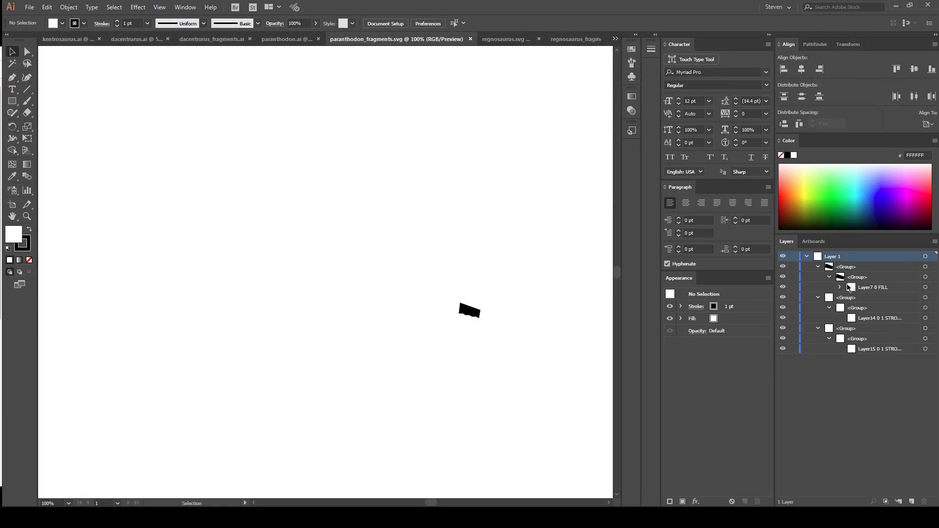
{"action": "left_click", "coordinate": [840, 287]}
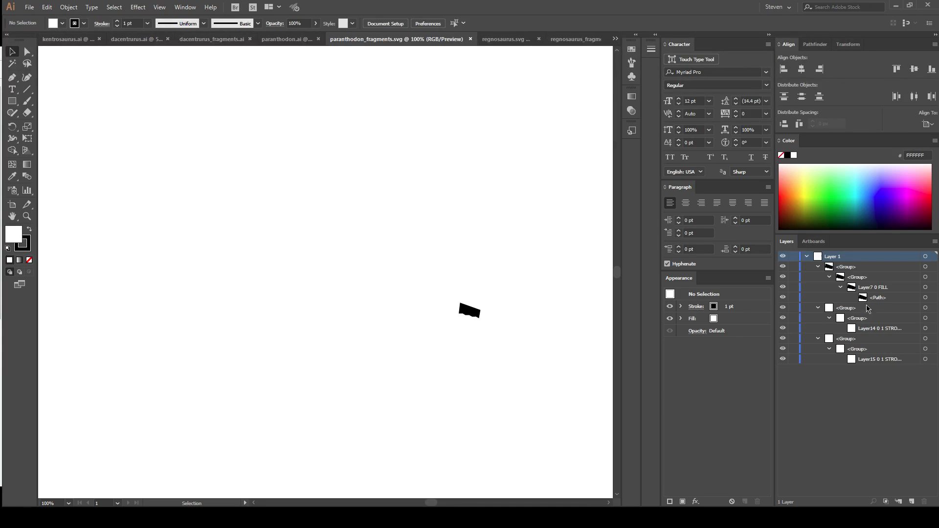
Ungroup all the paranthodon fragment artwork until Layer 1 holds only the path and the two stroke items.
{"action": "key", "text": "ctrl+a"}
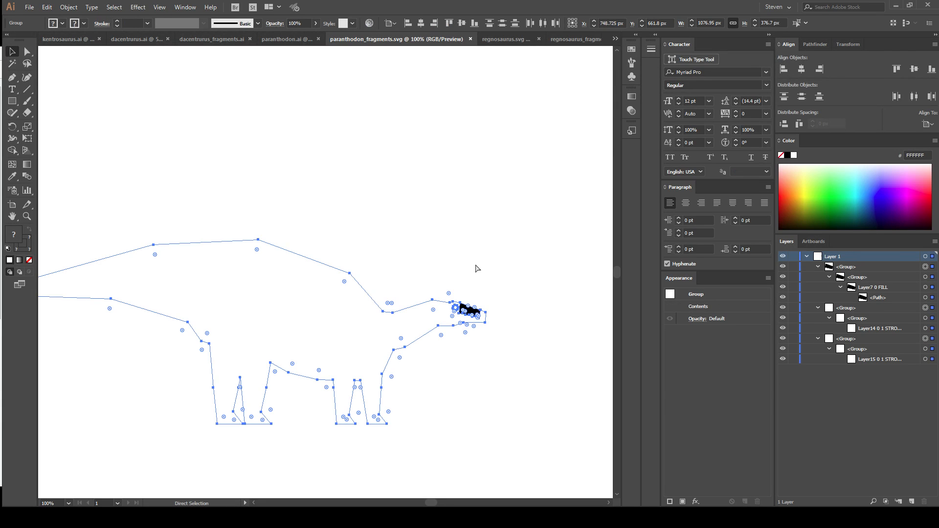
{"action": "key", "text": "ctrl+shift+g"}
{"action": "key", "text": "ctrl+shift+g"}
{"action": "key", "text": "ctrl+shift+g"}
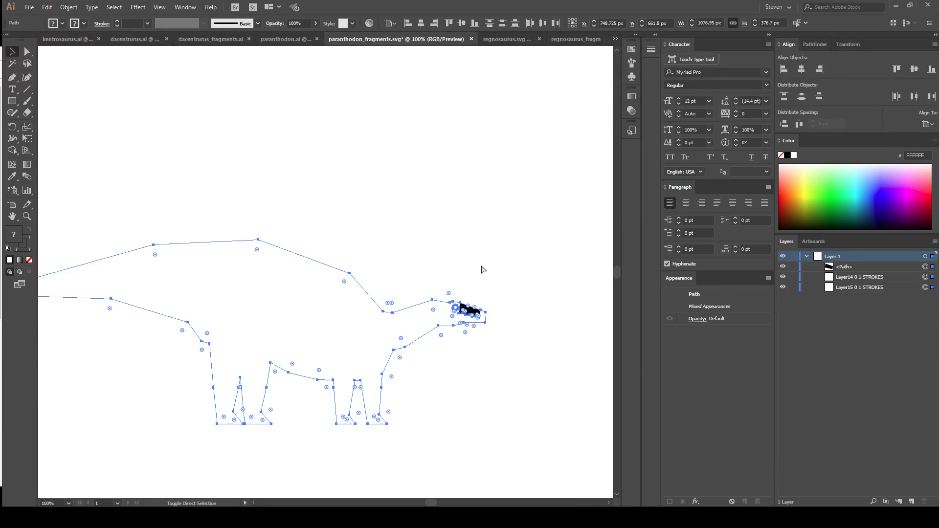
Combine the paranthodon fragment path and stroke items into a single group and show the transparency grid.
{"action": "key", "text": "ctrl+g"}
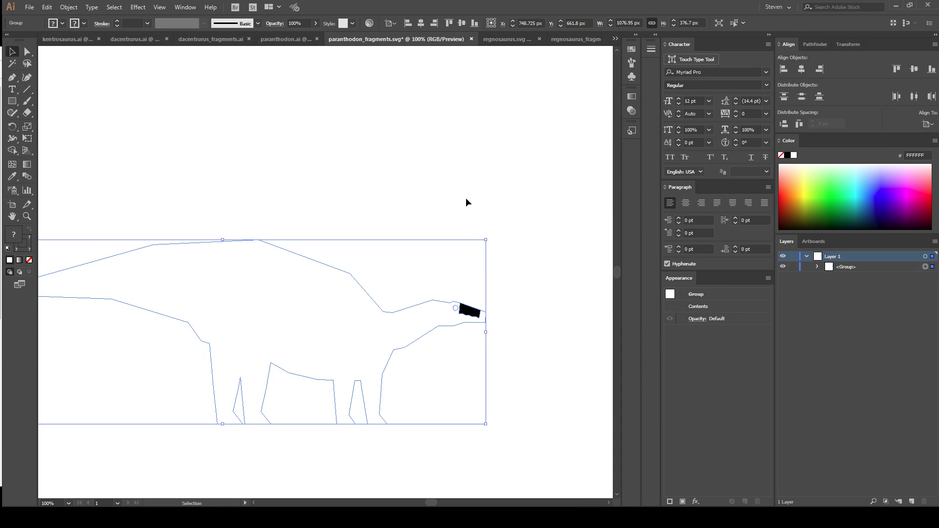
{"action": "left_click", "coordinate": [429, 211]}
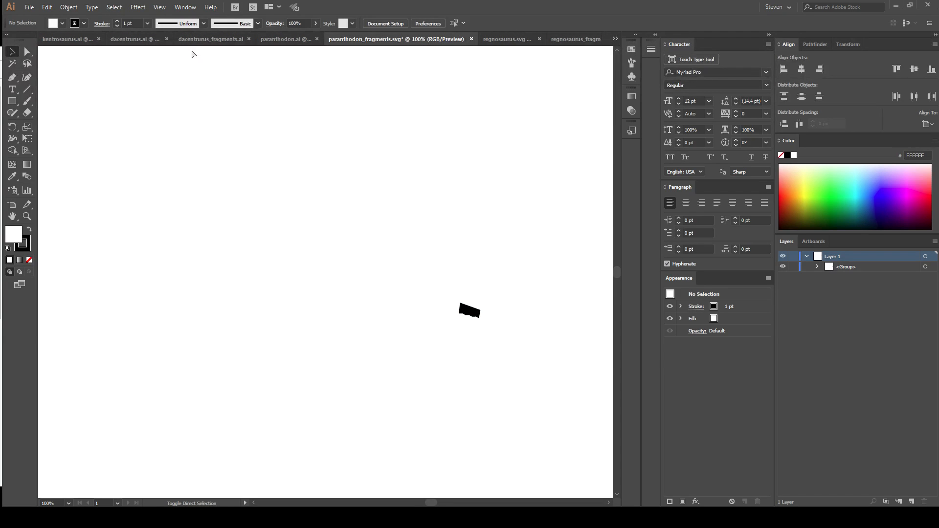
{"action": "key", "text": "ctrl+shift+d"}
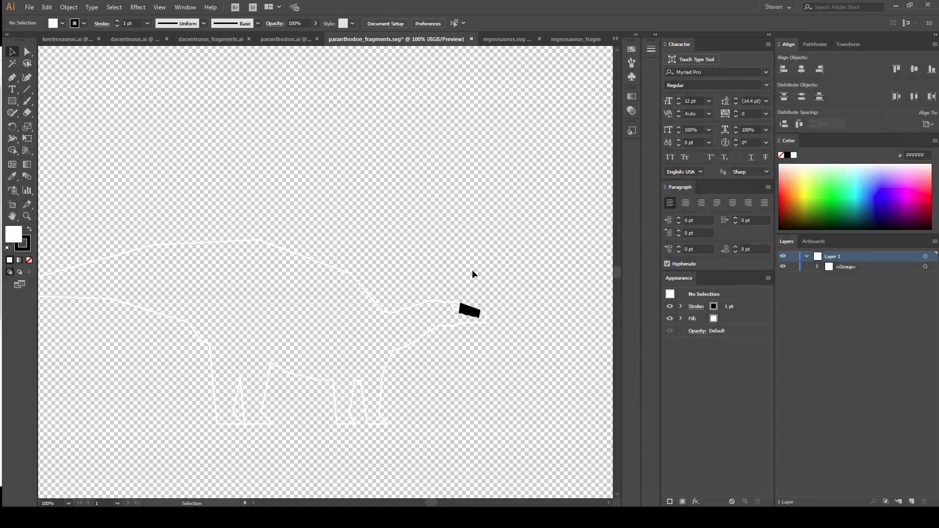
Save the fragments file as paranthodon_fragments.ai in the assets folder, in Adobe Illustrator format with the default options.
{"action": "key", "text": "ctrl+shift+s"}
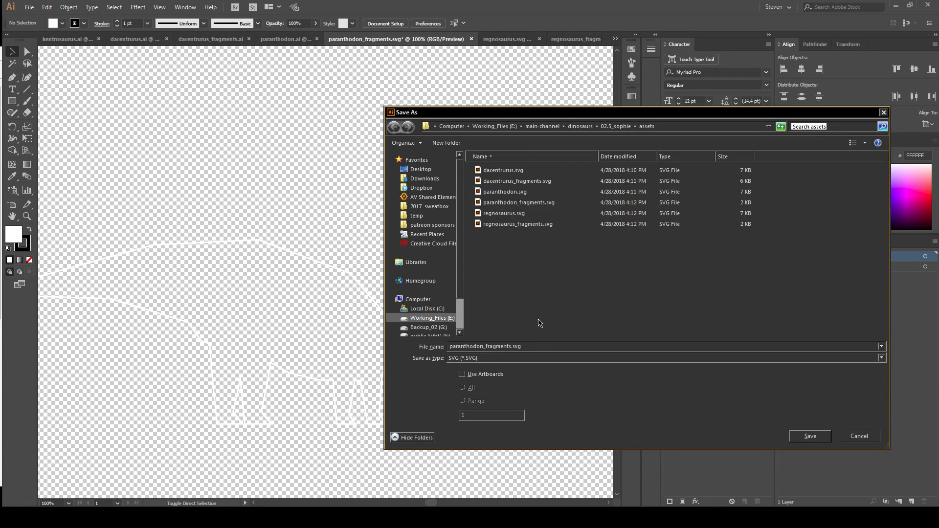
{"action": "left_click", "coordinate": [511, 346]}
{"action": "left_click", "coordinate": [492, 358]}
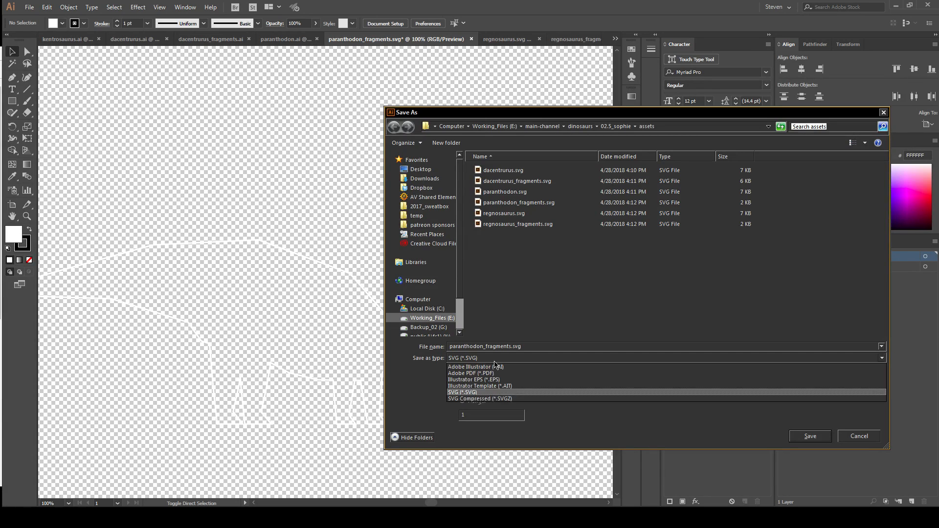
{"action": "left_click", "coordinate": [520, 367]}
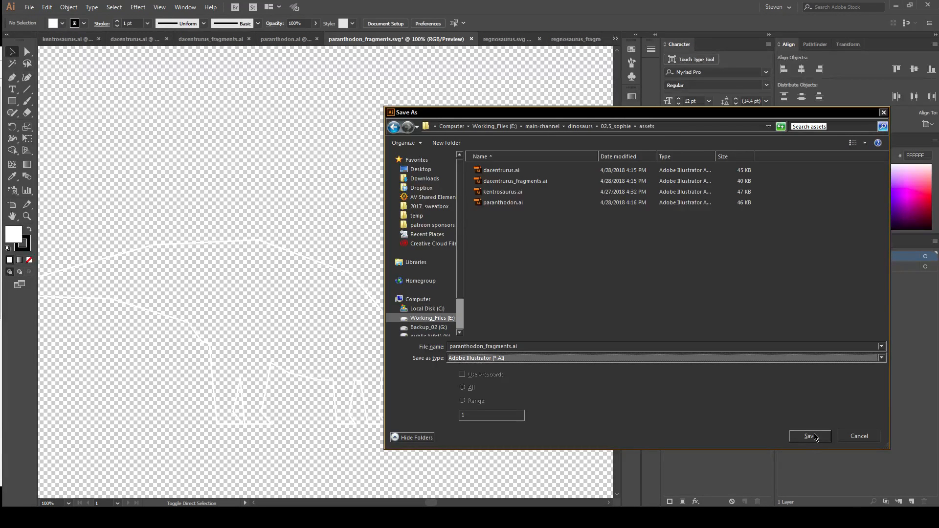
{"action": "left_click", "coordinate": [809, 436]}
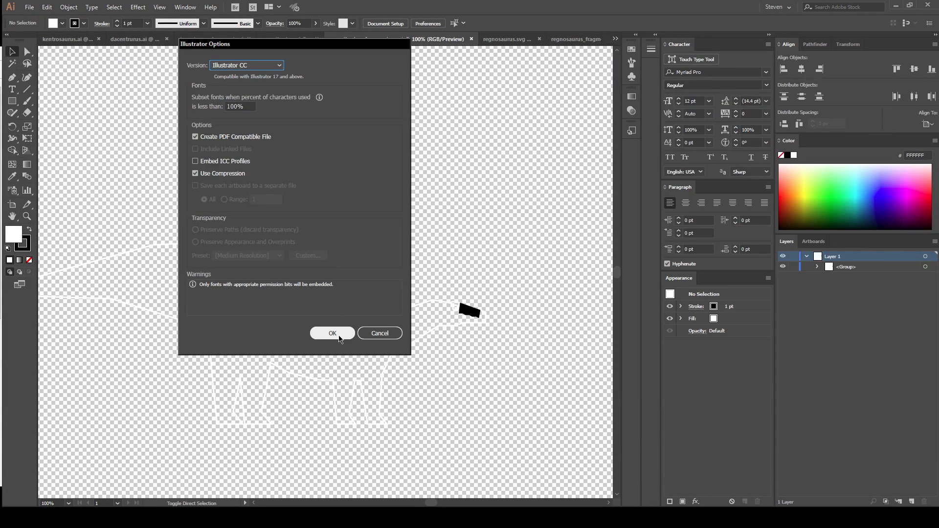
{"action": "left_click", "coordinate": [338, 335]}
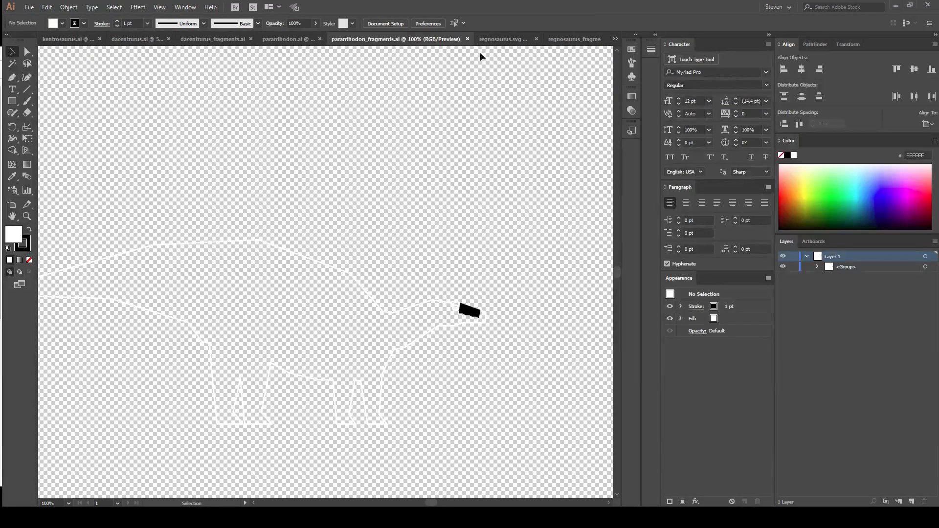
Switch to regnosaurus.svg and change the fill of the dinosaur's eye to white (FFFFFF).
{"action": "left_click", "coordinate": [484, 39]}
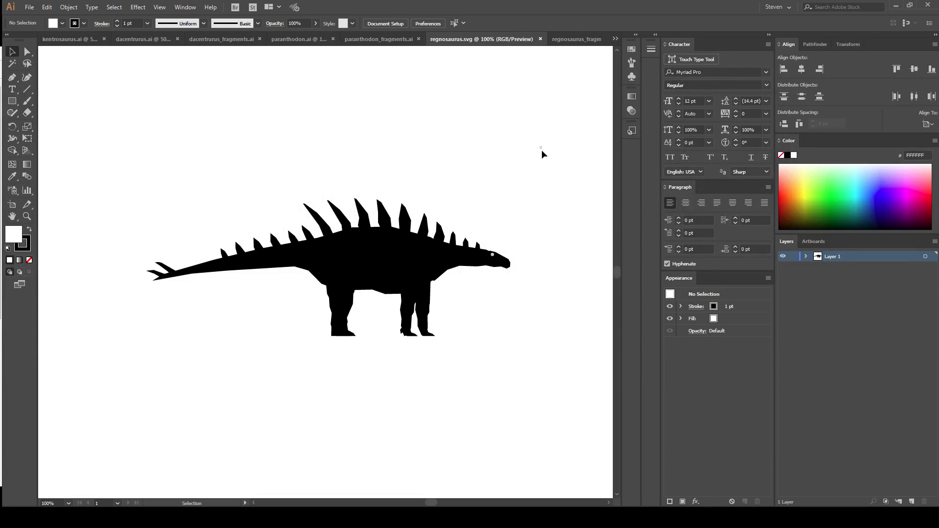
{"action": "left_click", "coordinate": [493, 255]}
{"action": "left_click", "coordinate": [12, 176]}
{"action": "left_click", "coordinate": [195, 157]}
{"action": "left_click", "coordinate": [12, 52]}
{"action": "left_click", "coordinate": [251, 99]}
Ungroup all the regnosaurus artwork down to plain paths and combine everything into a single group in Layer 1.
{"action": "left_click_drag", "start_coordinate": [557, 136], "coordinate": [126, 402]}
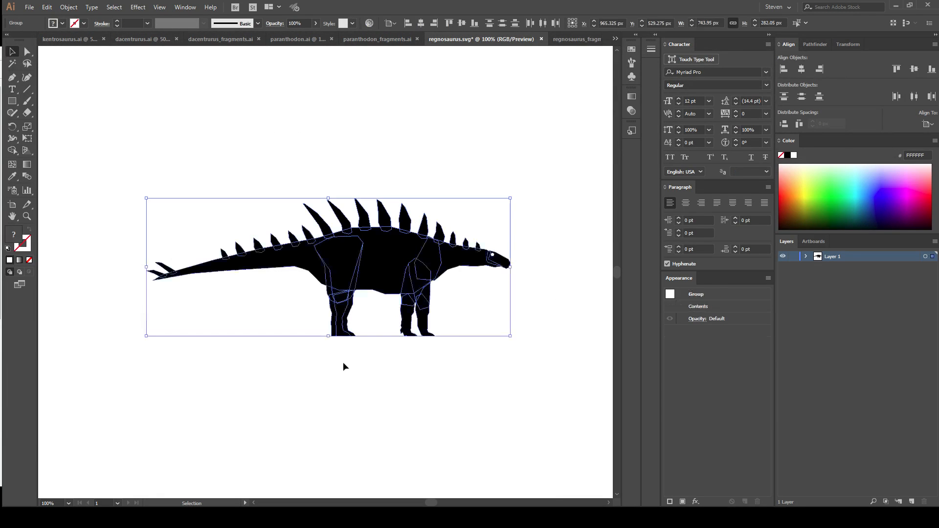
{"action": "left_click", "coordinate": [807, 257]}
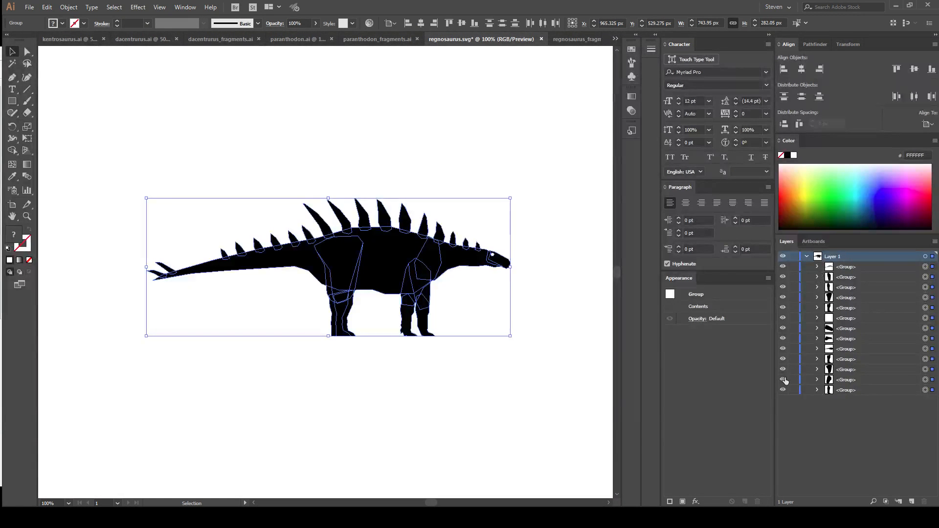
{"action": "key", "text": "ctrl+shift+g"}
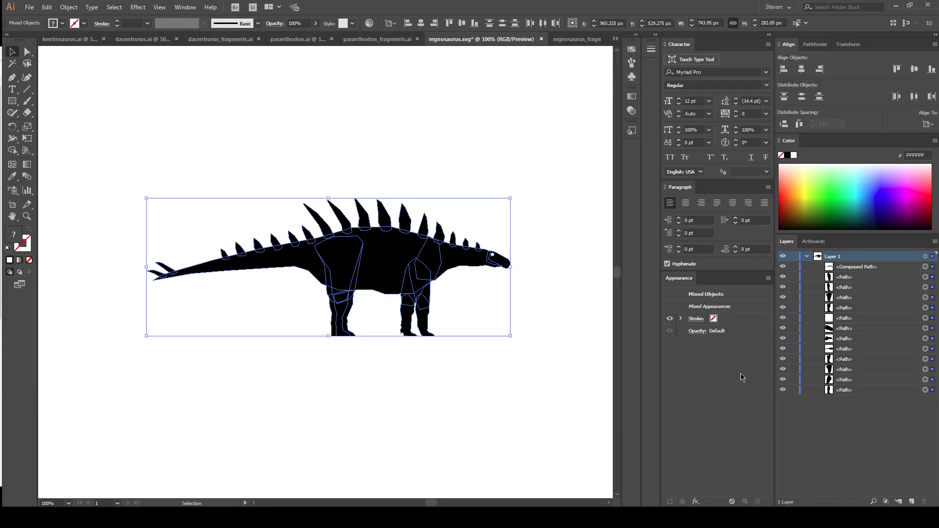
{"action": "key", "text": "ctrl+g"}
{"action": "key", "text": "a"}
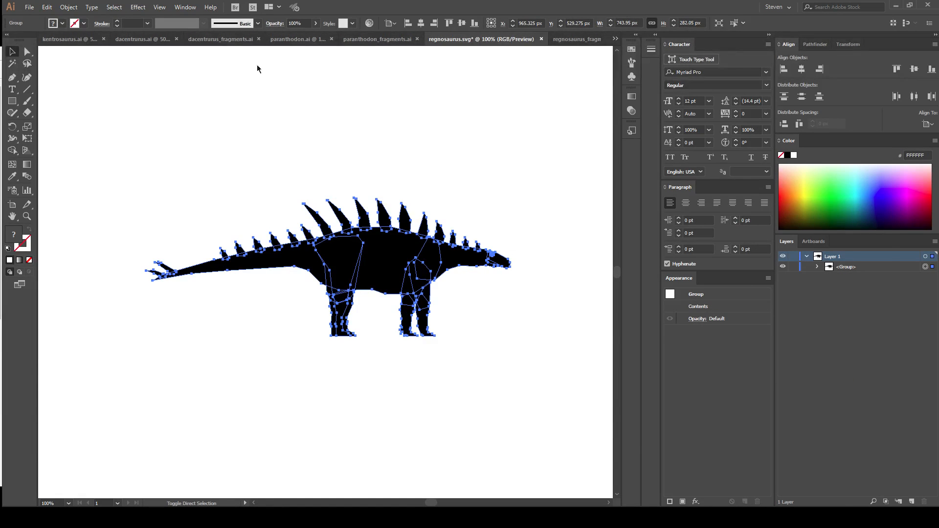
Save the silhouette as regnosaurus.ai in the assets folder, in Adobe Illustrator format with the default options.
{"action": "key", "text": "ctrl+shift+s"}
{"action": "left_click", "coordinate": [503, 358]}
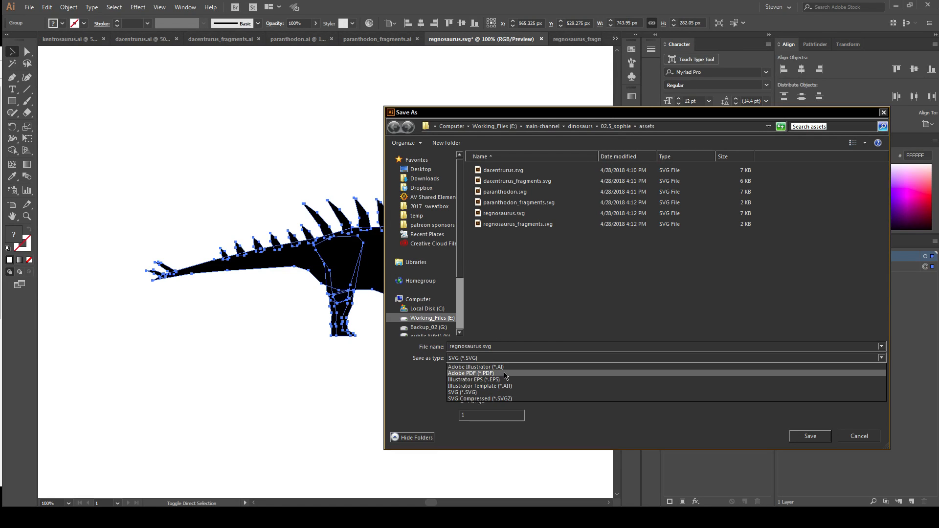
{"action": "left_click", "coordinate": [489, 367]}
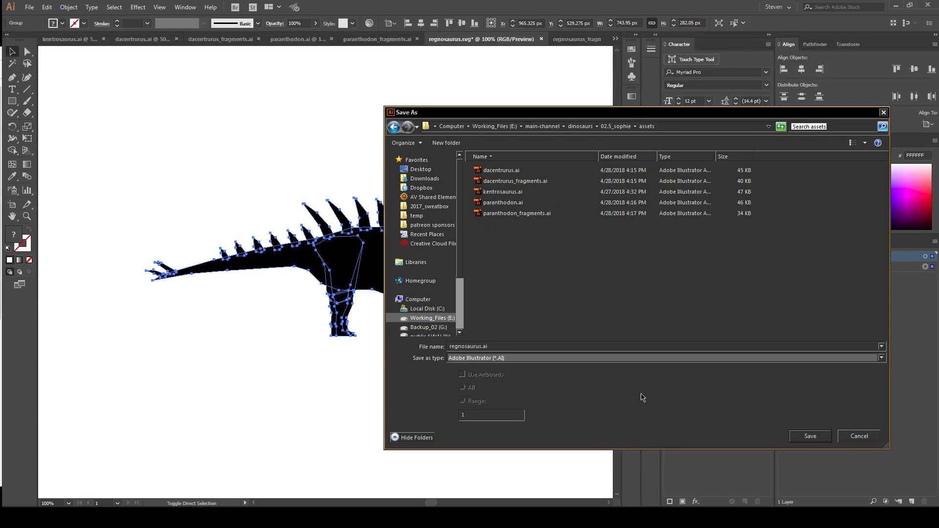
{"action": "left_click", "coordinate": [820, 439]}
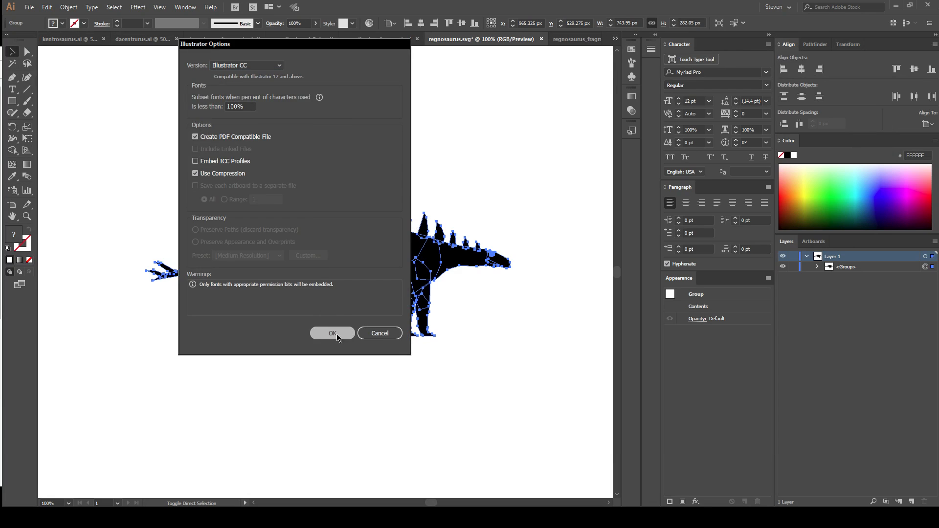
{"action": "left_click", "coordinate": [339, 335]}
In regnosaurus_fragments.svg, show the transparency grid and ungroup all the artwork until Layer 1 holds only the stroke item and the path.
{"action": "left_click", "coordinate": [577, 39]}
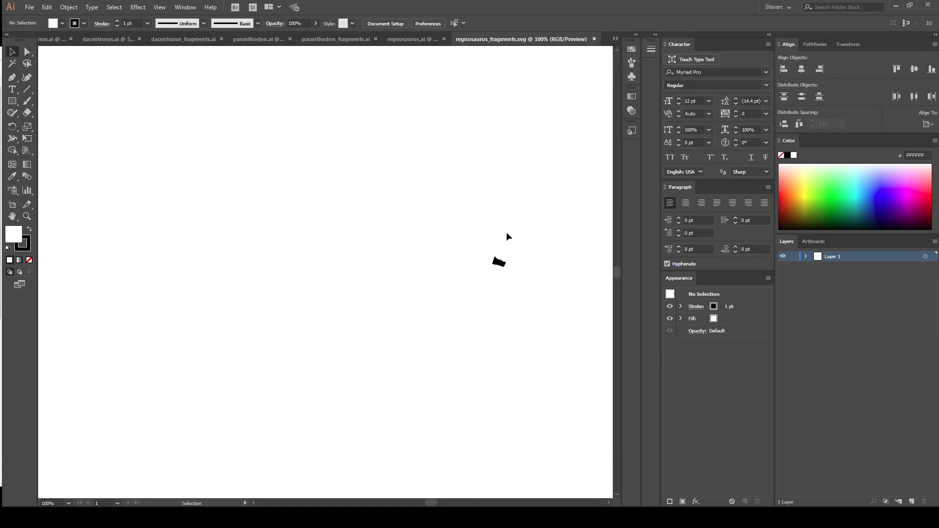
{"action": "key", "text": "ctrl+a"}
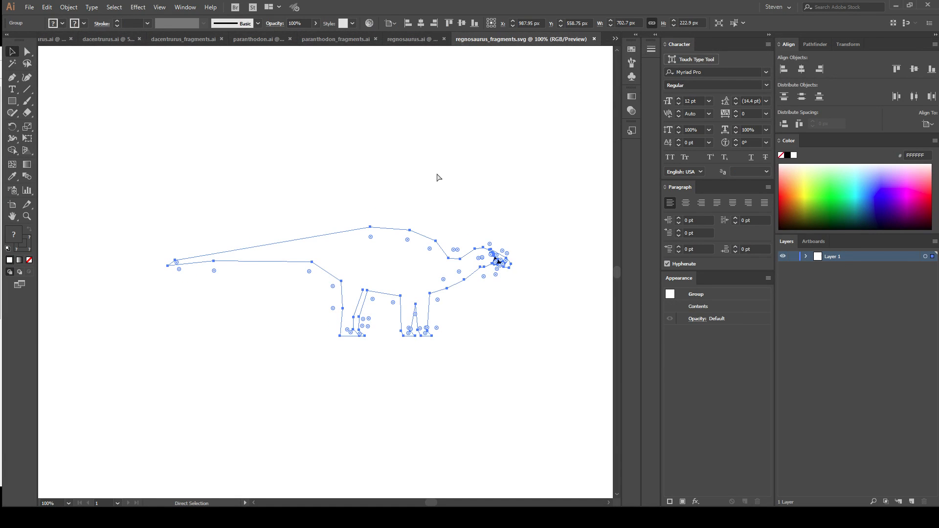
{"action": "key", "text": "ctrl+shift+d"}
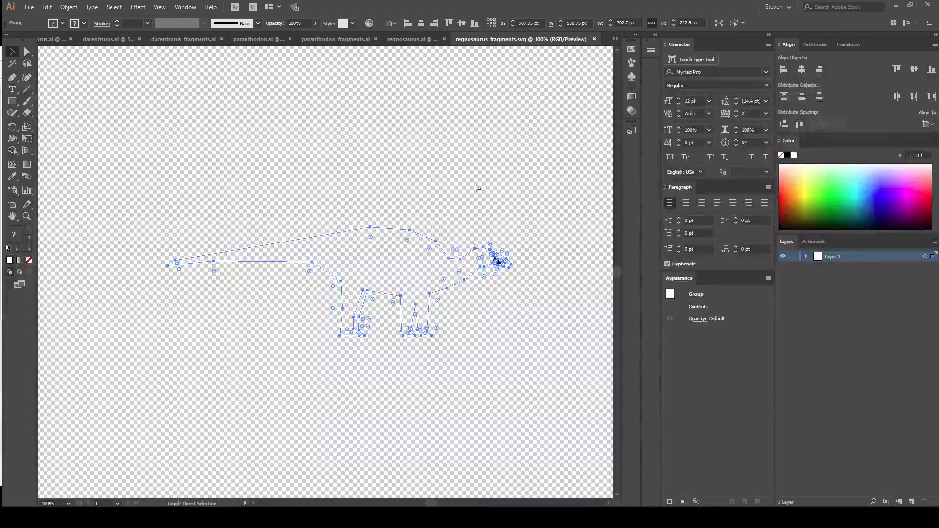
{"action": "key", "text": "ctrl+shift+g"}
{"action": "key", "text": "ctrl+shift+g"}
{"action": "key", "text": "v"}
{"action": "left_click", "coordinate": [353, 177]}
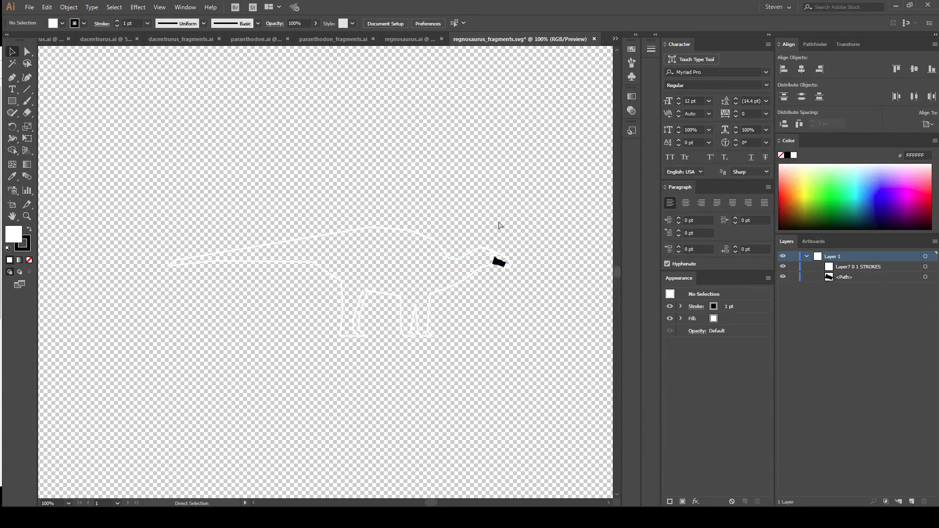
Save the fragments file as regnosaurus_fragments.ai in the assets folder, in Adobe Illustrator format with the default options.
{"action": "key", "text": "ctrl+shift+s"}
{"action": "left_click", "coordinate": [483, 362]}
{"action": "left_click", "coordinate": [484, 368]}
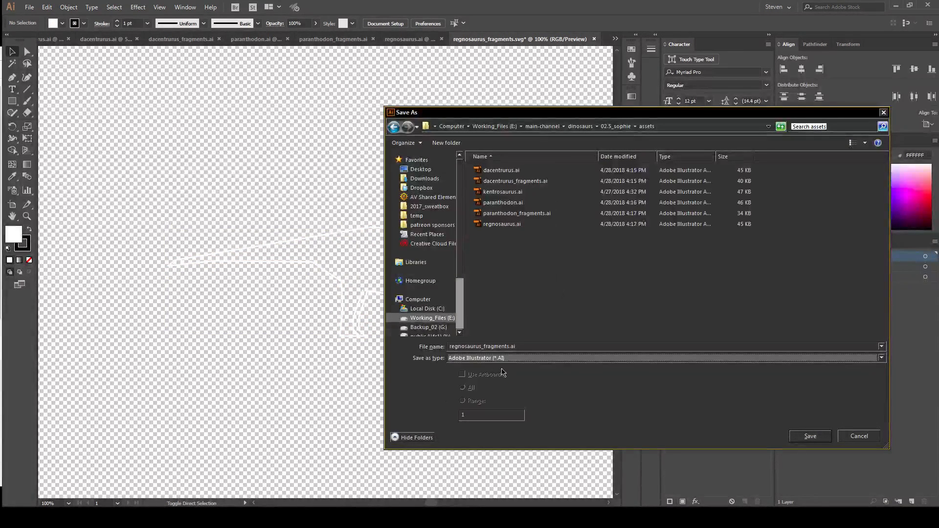
{"action": "left_click", "coordinate": [811, 435]}
{"action": "left_click", "coordinate": [327, 332]}
Combine all the regnosaurus fragment artwork into a single group and deselect it.
{"action": "key", "text": "a"}
{"action": "key", "text": "ctrl+a"}
{"action": "key", "text": "ctrl+g"}
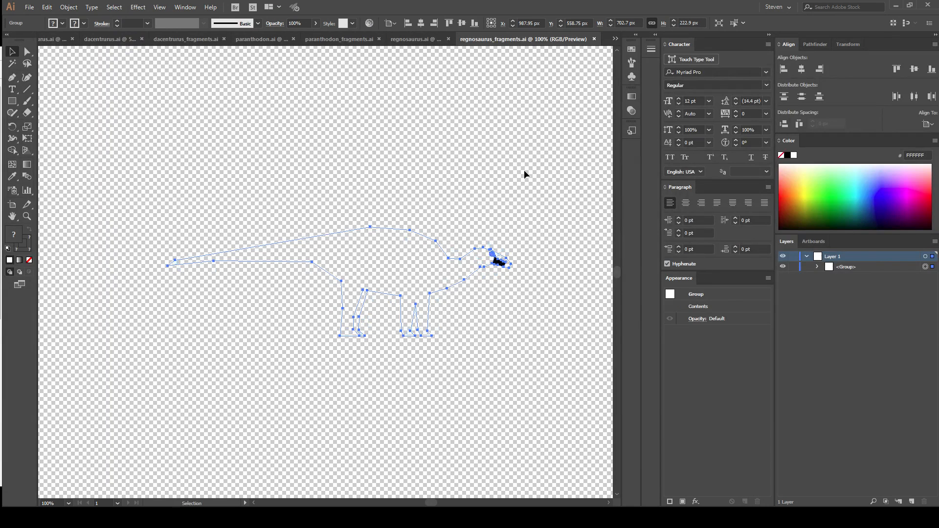
{"action": "left_click", "coordinate": [525, 179]}
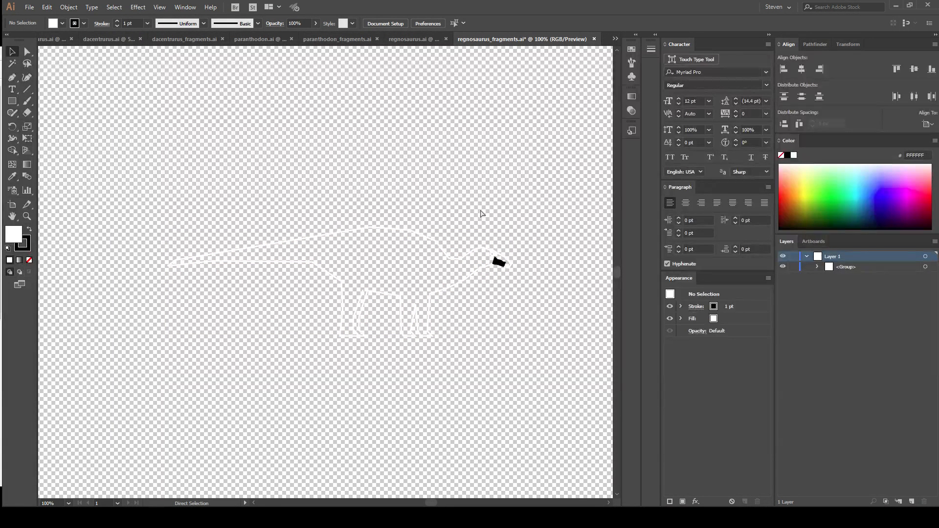
Save the grouped regnosaurus_fragments.ai and switch to the kentrosaurus.ai document.
{"action": "key", "text": "ctrl+s"}
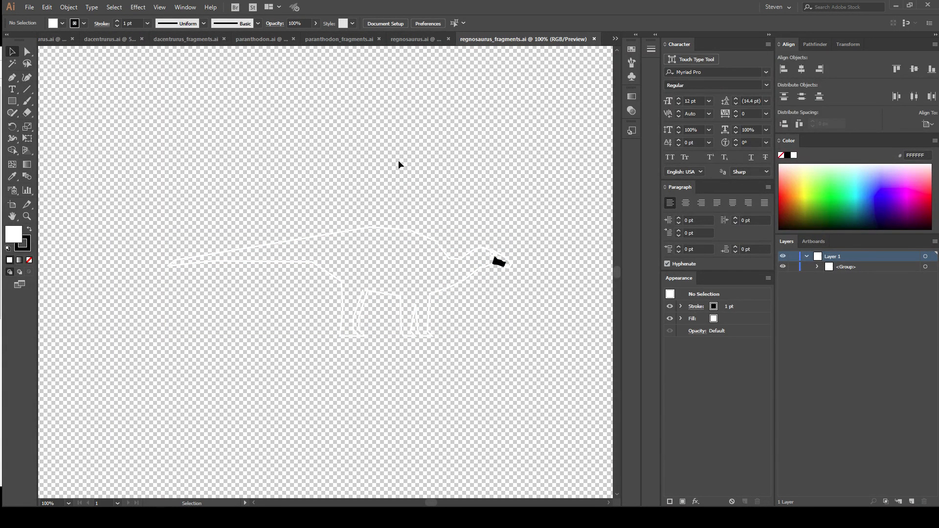
{"action": "key", "text": "ctrl+minus"}
{"action": "key", "text": "ctrl+minus"}
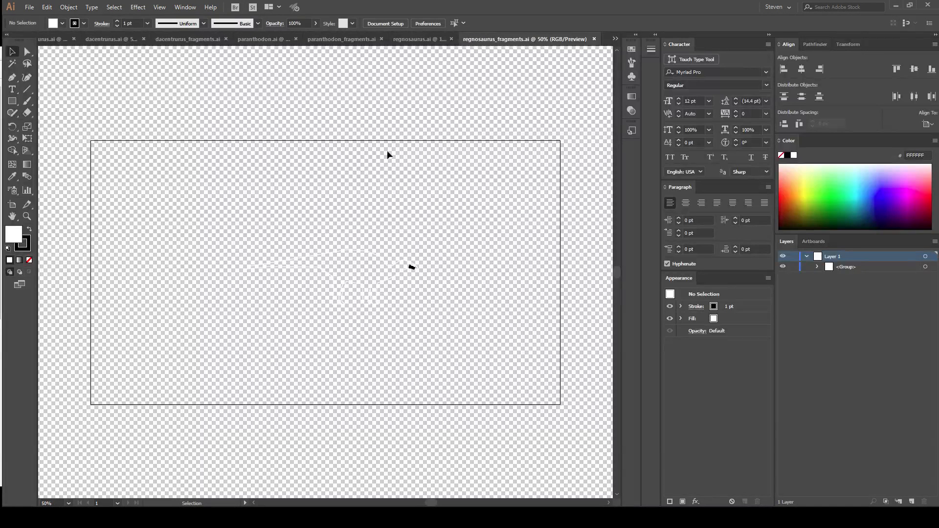
{"action": "left_click", "coordinate": [53, 39]}
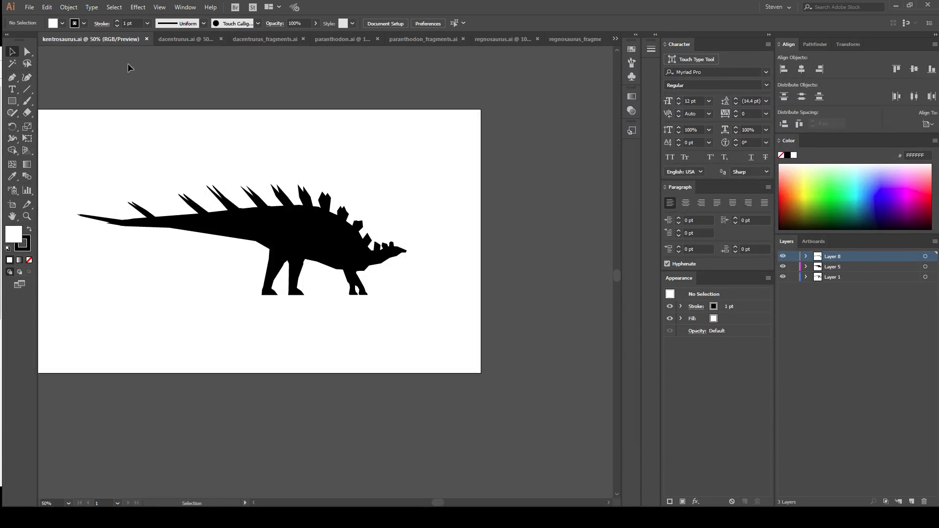
{"action": "left_click_drag", "start_coordinate": [260, 142], "coordinate": [282, 158]}
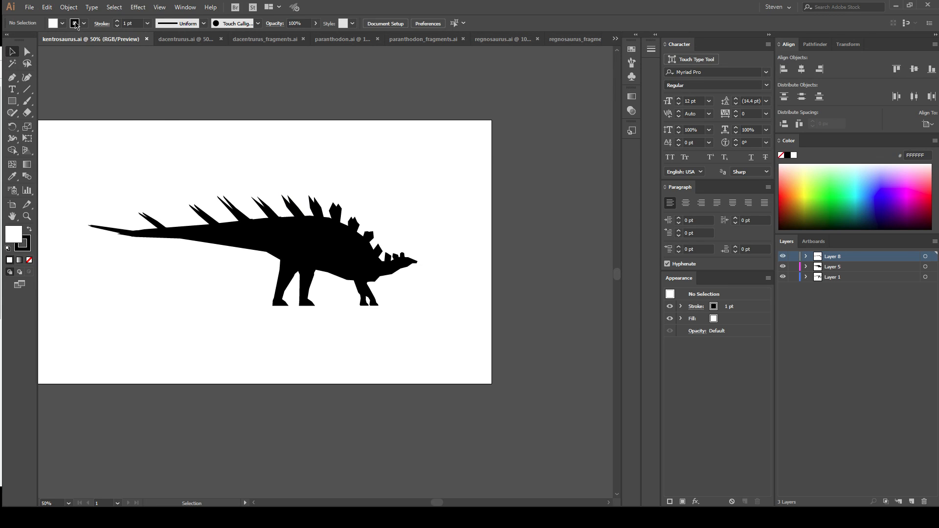
{"action": "left_click", "coordinate": [30, 9]}
{"action": "mouse_move", "coordinate": [66, 44]}
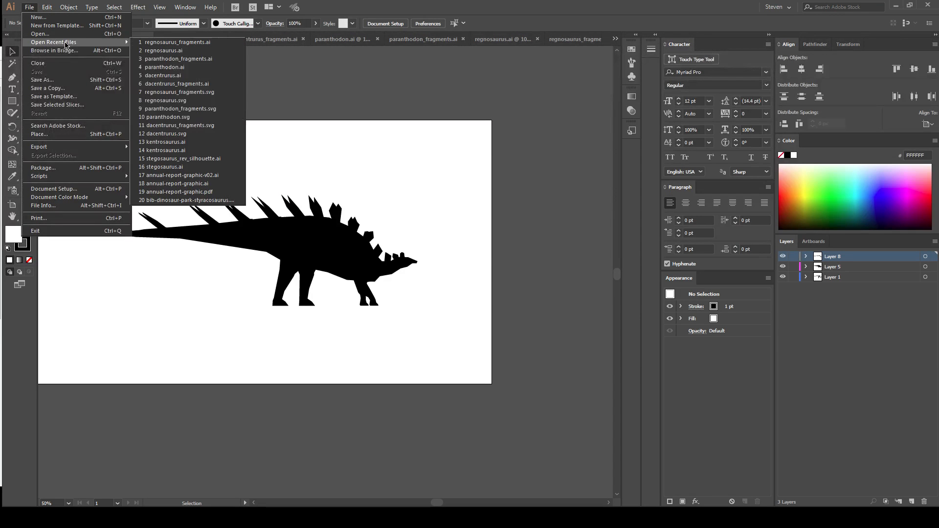
{"action": "left_click", "coordinate": [37, 17]}
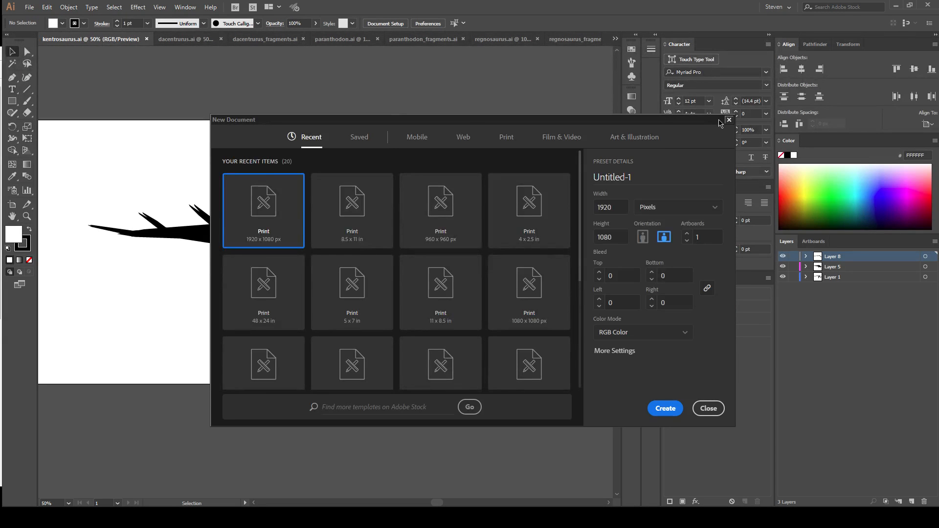
{"action": "left_click", "coordinate": [730, 121]}
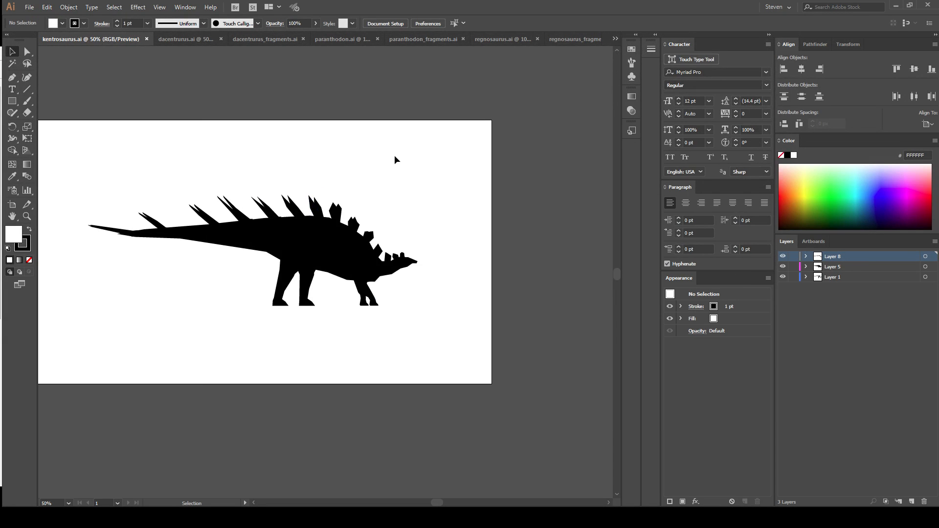
Compare the kentrosaurus.ai silhouette and its layers with dacentrurus.ai, ending back in kentrosaurus.ai.
{"action": "key", "text": "ctrl+a"}
{"action": "left_click", "coordinate": [439, 198]}
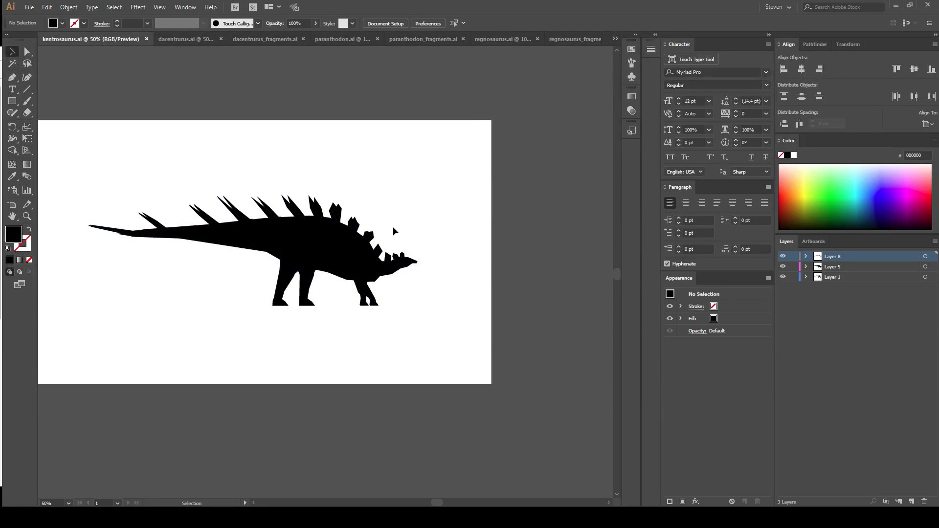
{"action": "key", "text": "ctrl+1"}
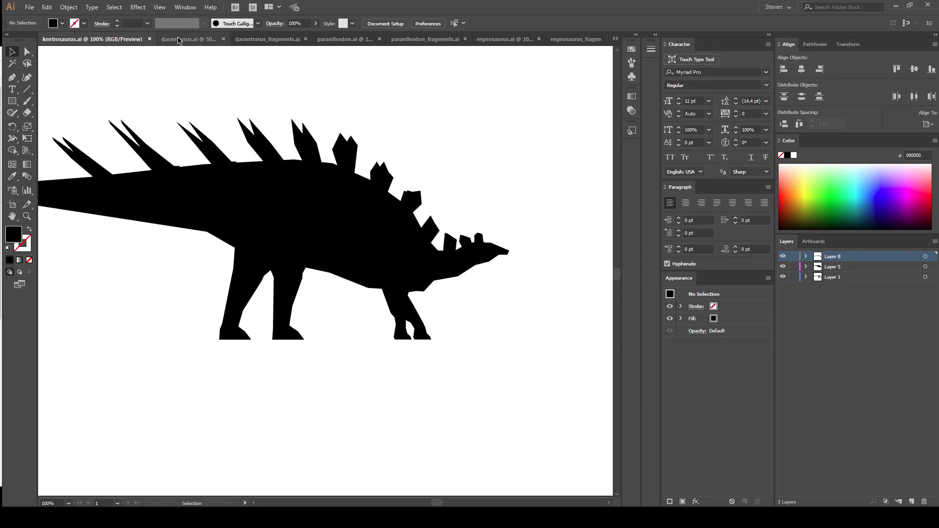
{"action": "left_click", "coordinate": [178, 39]}
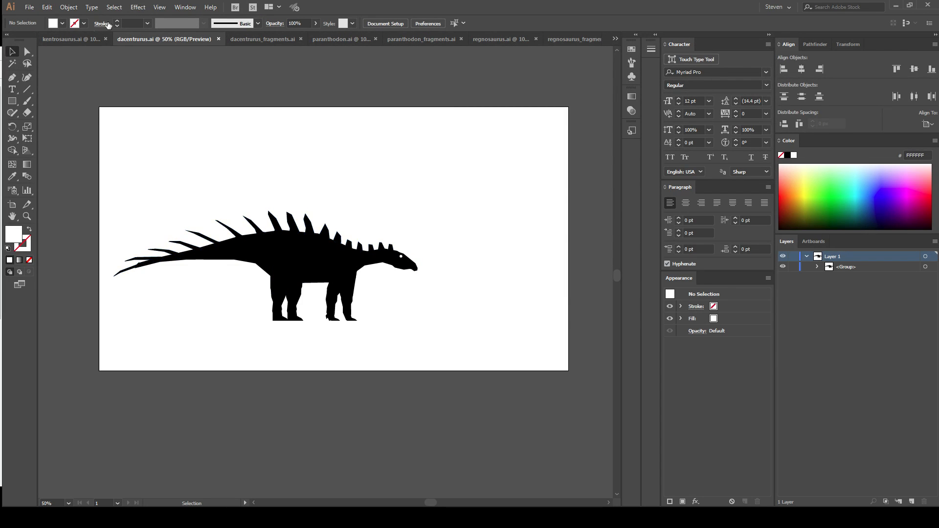
{"action": "left_click", "coordinate": [71, 39]}
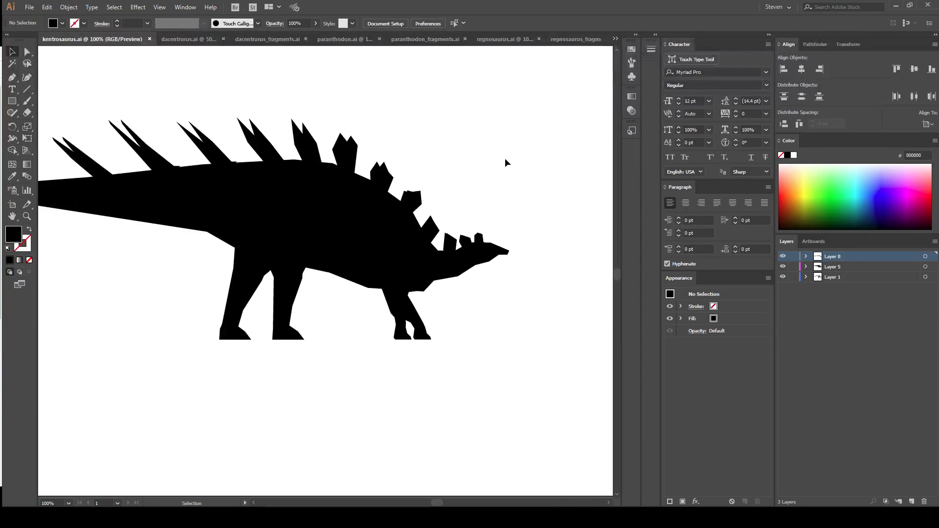
Delete the duplicate spike paths in Layer 1, from the third path through the last, keeping only the first two paths.
{"action": "left_click", "coordinate": [807, 276]}
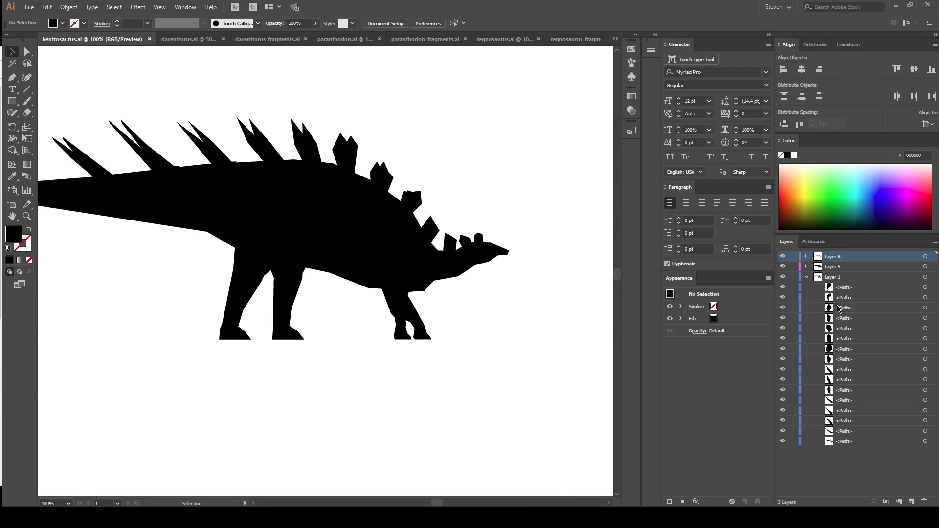
{"action": "left_click", "coordinate": [861, 309]}
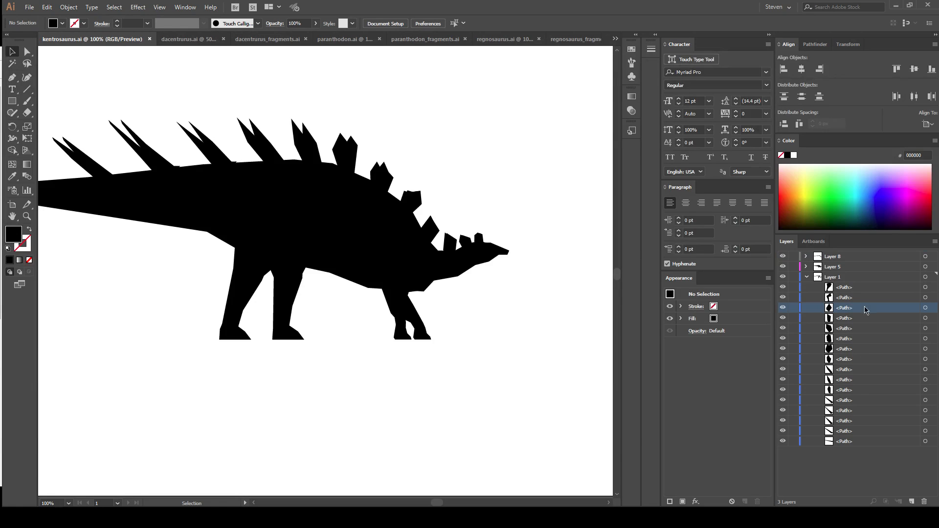
{"action": "left_click", "coordinate": [925, 308]}
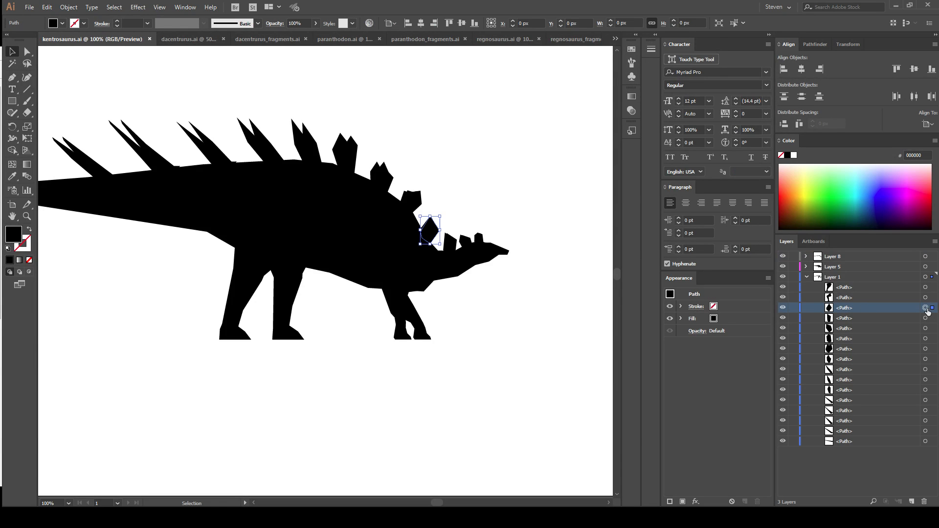
{"action": "left_click", "coordinate": [869, 443], "text": "shift"}
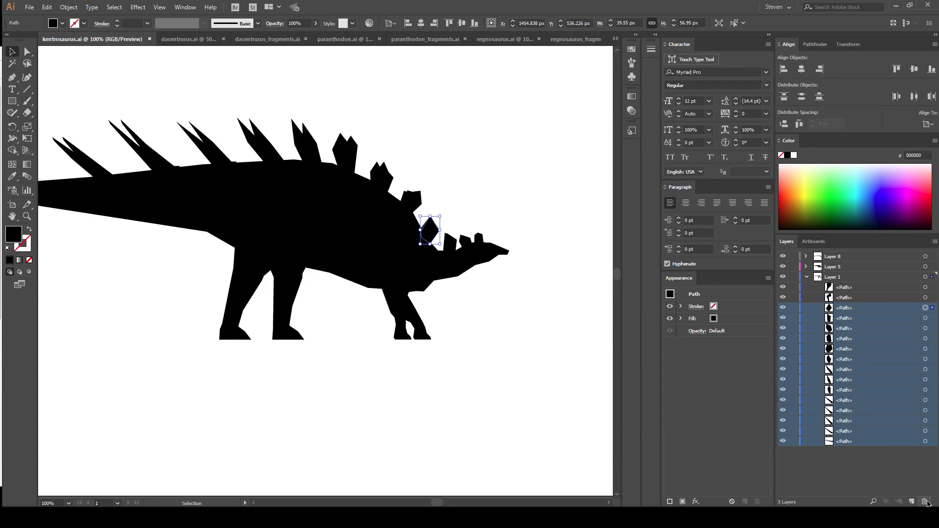
{"action": "left_click", "coordinate": [925, 502]}
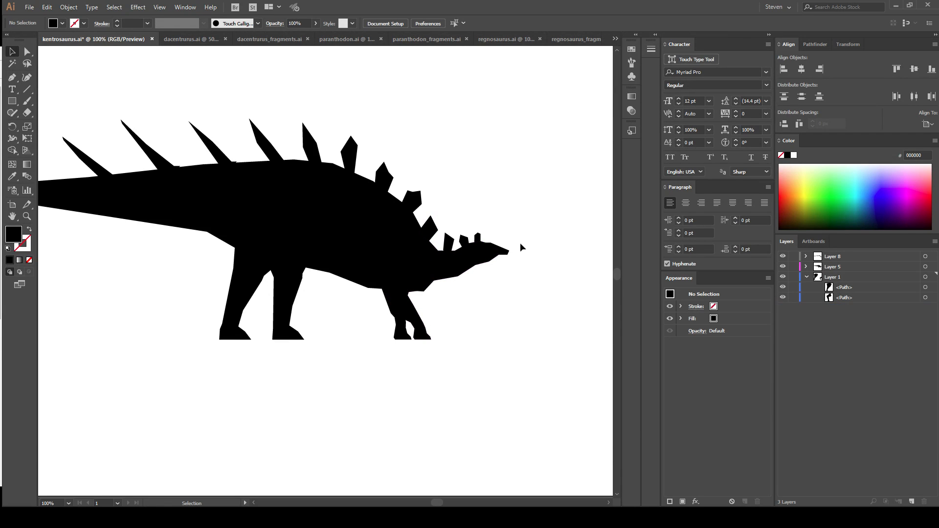
{"action": "left_click_drag", "start_coordinate": [427, 170], "coordinate": [581, 221]}
{"action": "mouse_move", "coordinate": [438, 277]}
{"action": "left_mouse_down"}
{"action": "mouse_move", "coordinate": [289, 248]}
{"action": "mouse_move", "coordinate": [434, 279]}
{"action": "left_mouse_up"}
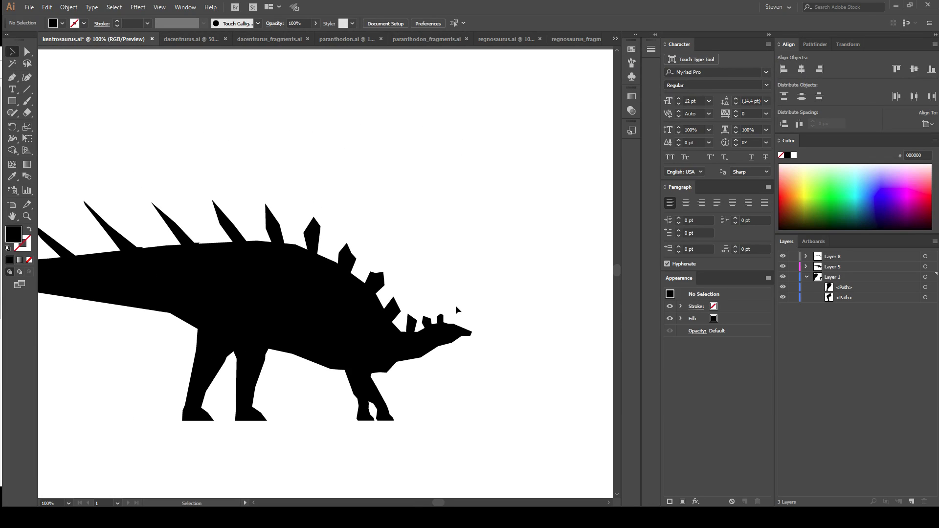
{"action": "key", "text": "ctrl+minus"}
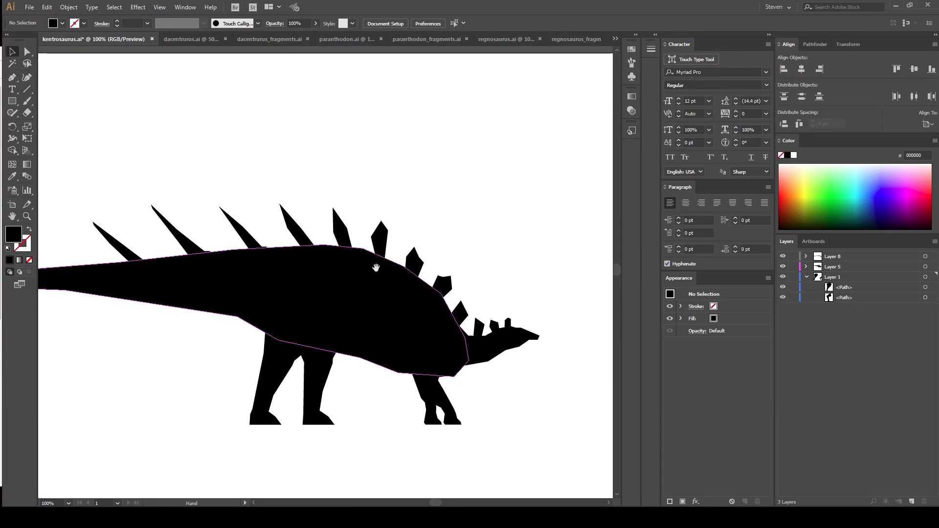
{"action": "left_click_drag", "start_coordinate": [410, 213], "coordinate": [452, 177]}
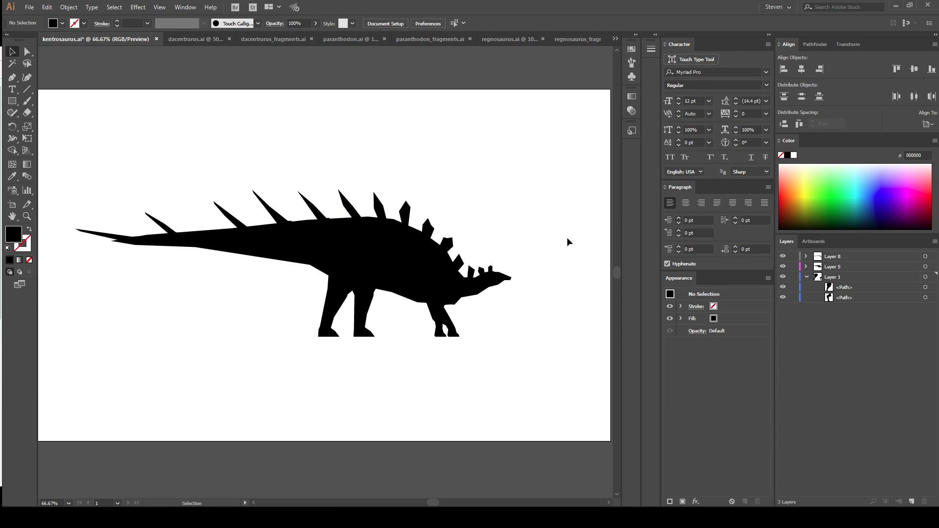
{"action": "left_click", "coordinate": [807, 277]}
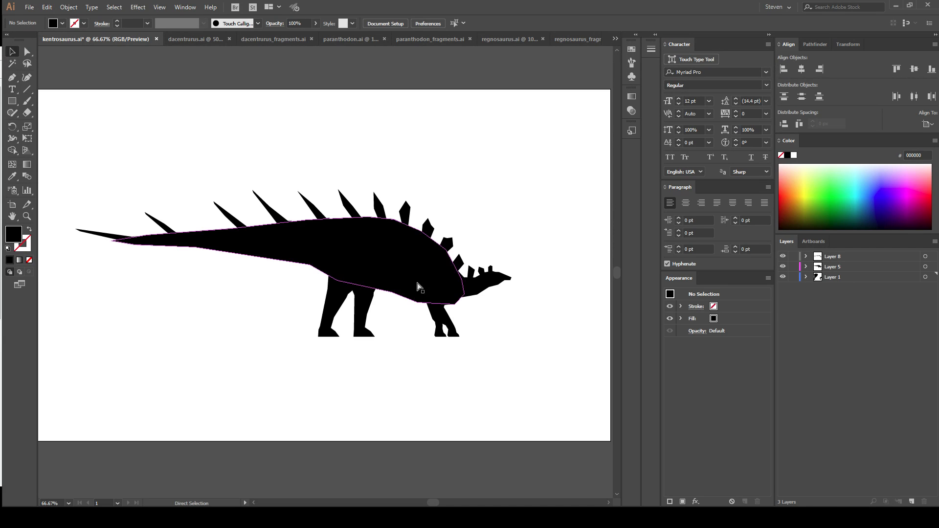
Examine which parts of the kentrosaurus belong to Layer 8, Layer 5 and Layer 1.
{"action": "key", "text": "ctrl+a"}
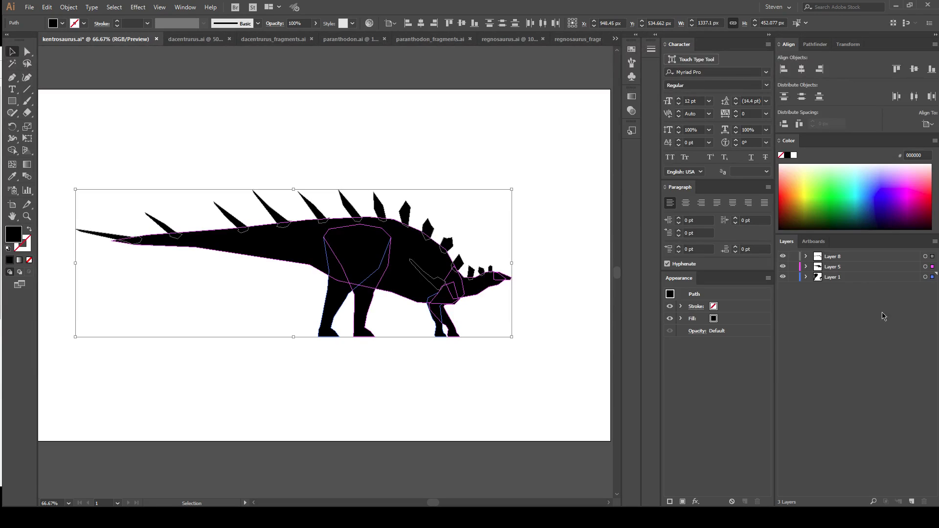
{"action": "left_click", "coordinate": [925, 257]}
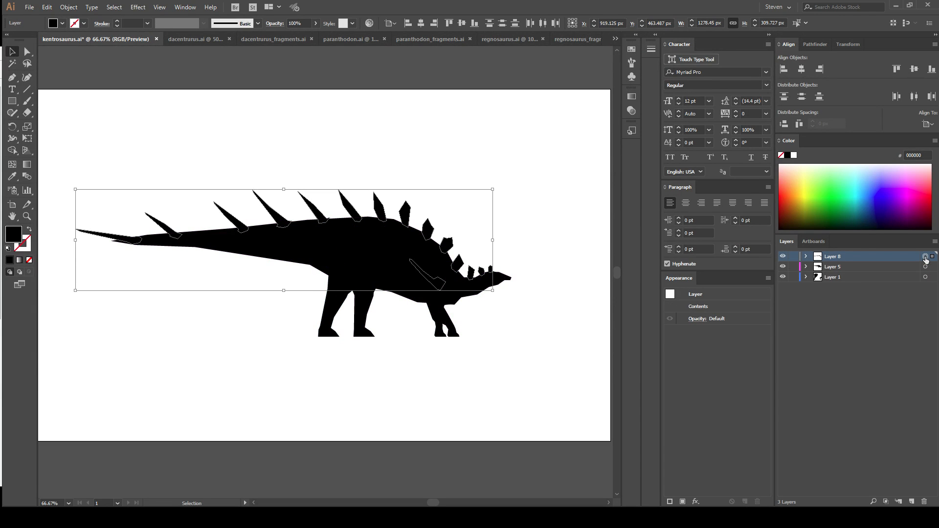
{"action": "left_click", "coordinate": [807, 257]}
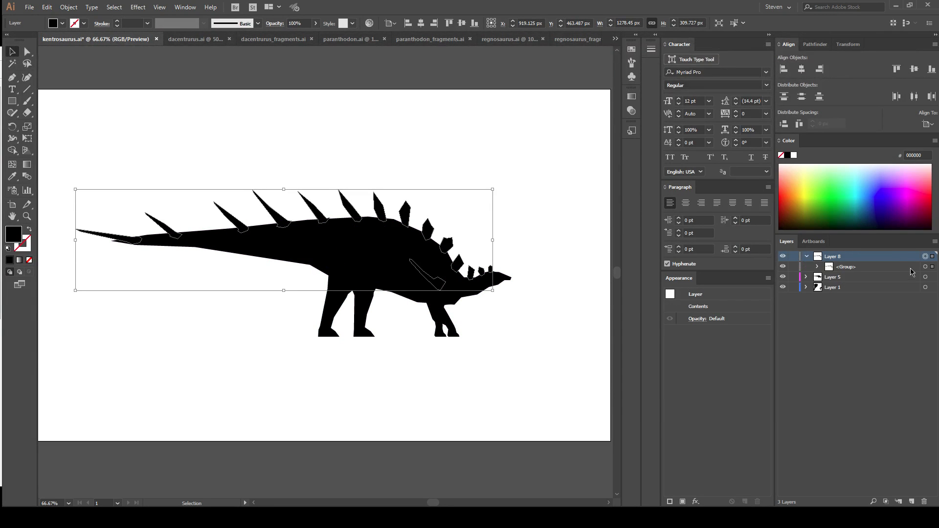
{"action": "left_click", "coordinate": [926, 276]}
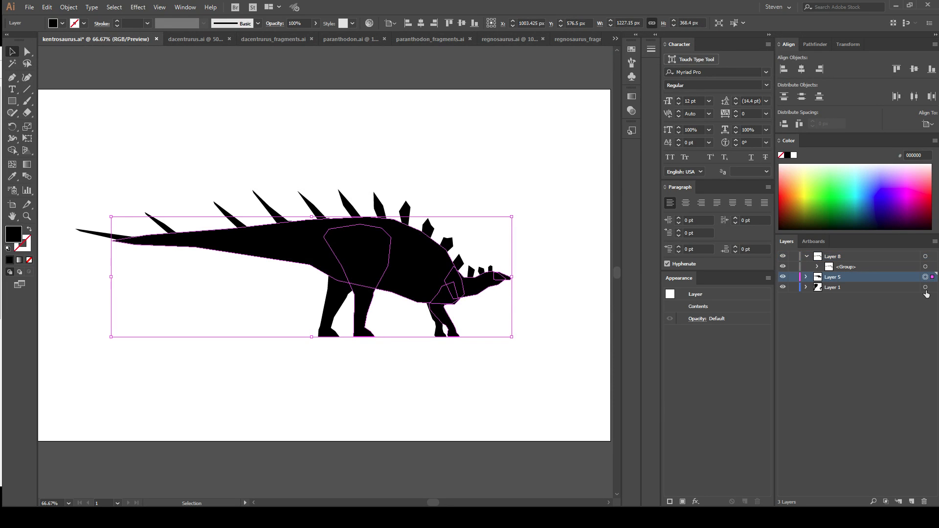
{"action": "left_click", "coordinate": [926, 288]}
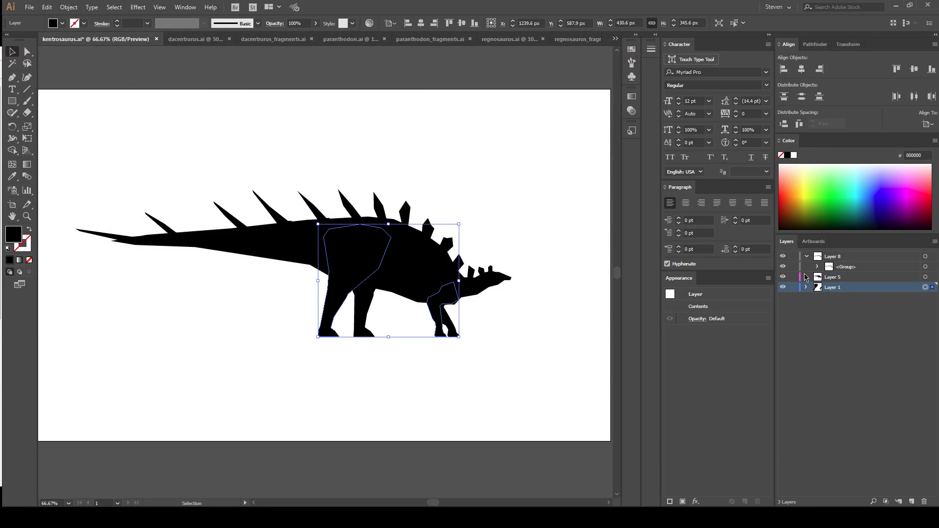
{"action": "left_click", "coordinate": [806, 277]}
{"action": "left_click", "coordinate": [818, 267]}
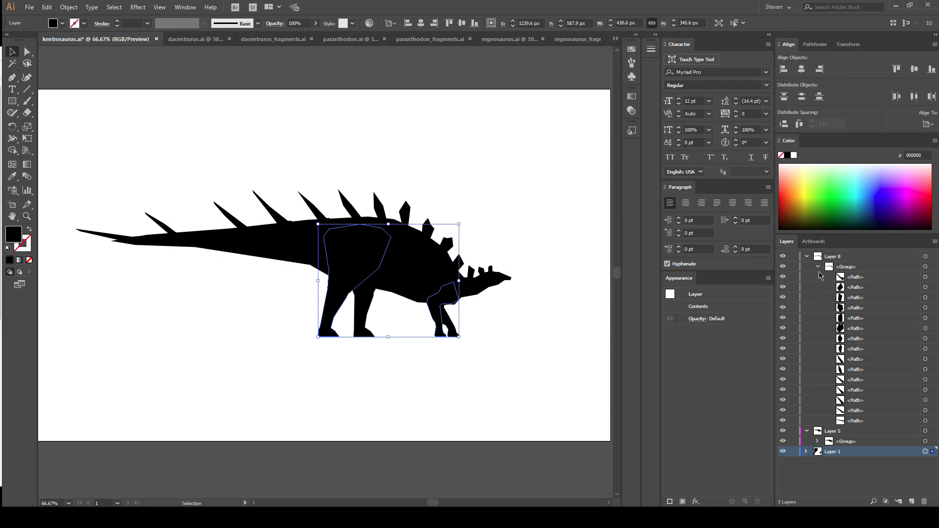
{"action": "left_click", "coordinate": [818, 267]}
{"action": "left_click", "coordinate": [806, 256]}
{"action": "left_click", "coordinate": [806, 267]}
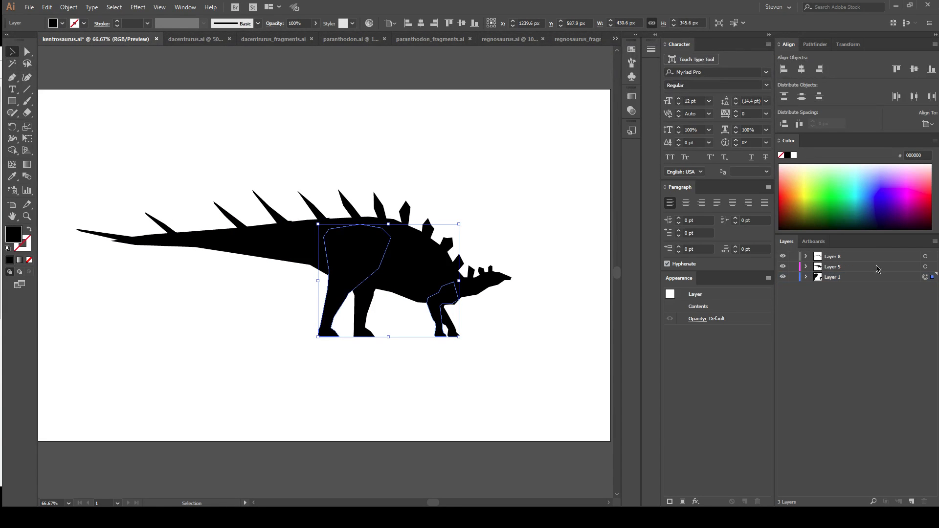
Combine the artwork of all three kentrosaurus layers into a single group in Layer 8 and deselect it.
{"action": "key", "text": "a"}
{"action": "key", "text": "ctrl+a"}
{"action": "key", "text": "ctrl+g"}
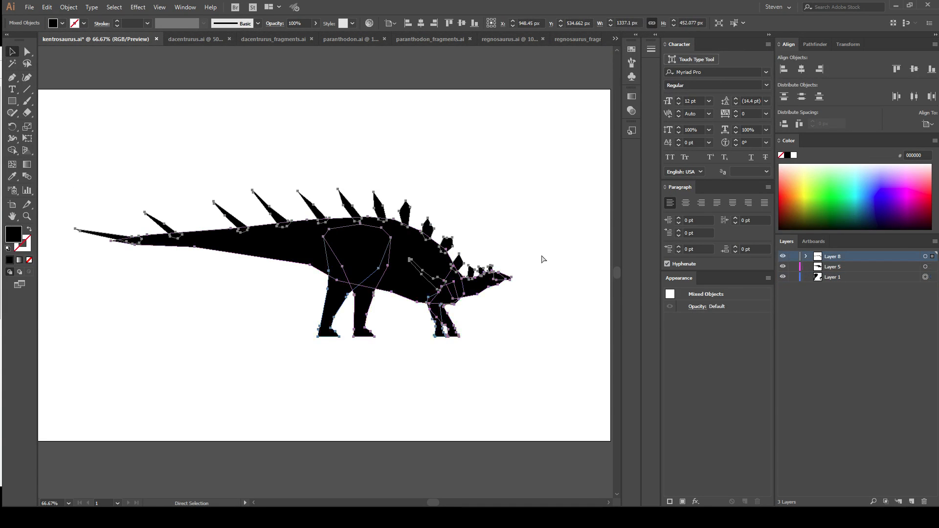
{"action": "left_click", "coordinate": [806, 256]}
{"action": "left_click", "coordinate": [817, 267]}
{"action": "left_click", "coordinate": [835, 308]}
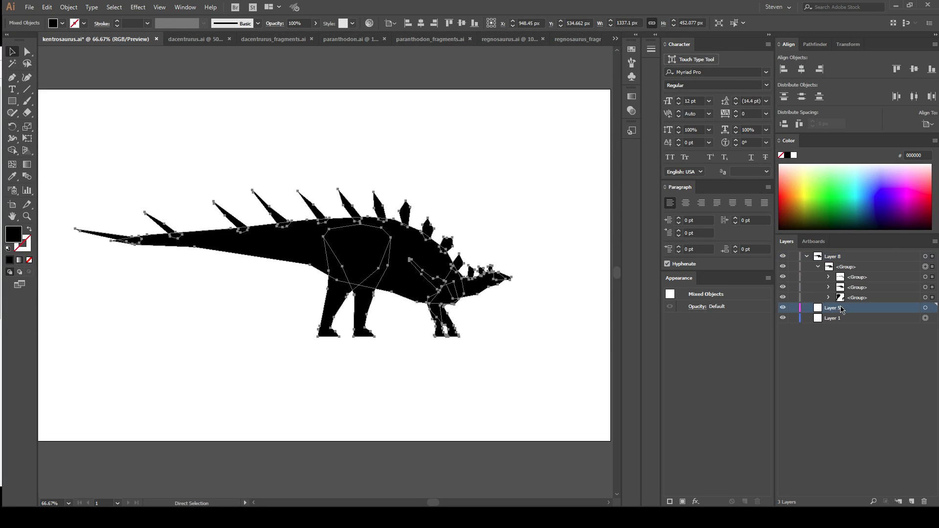
{"action": "left_click", "coordinate": [836, 334]}
{"action": "left_click", "coordinate": [428, 332]}
{"action": "scroll", "coordinate": [323, 162], "scroll_direction": "up", "scroll_amount": 1}
{"action": "left_click", "coordinate": [29, 7]}
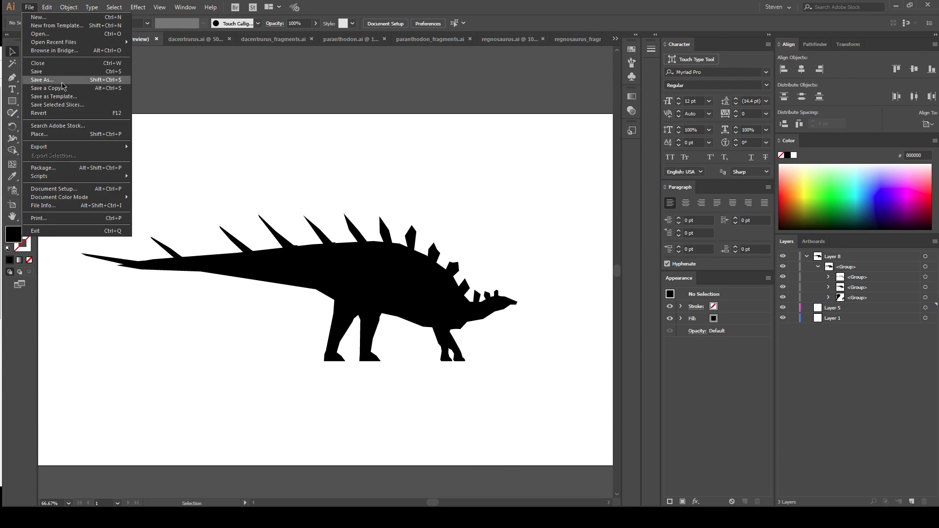
{"action": "left_click", "coordinate": [42, 79]}
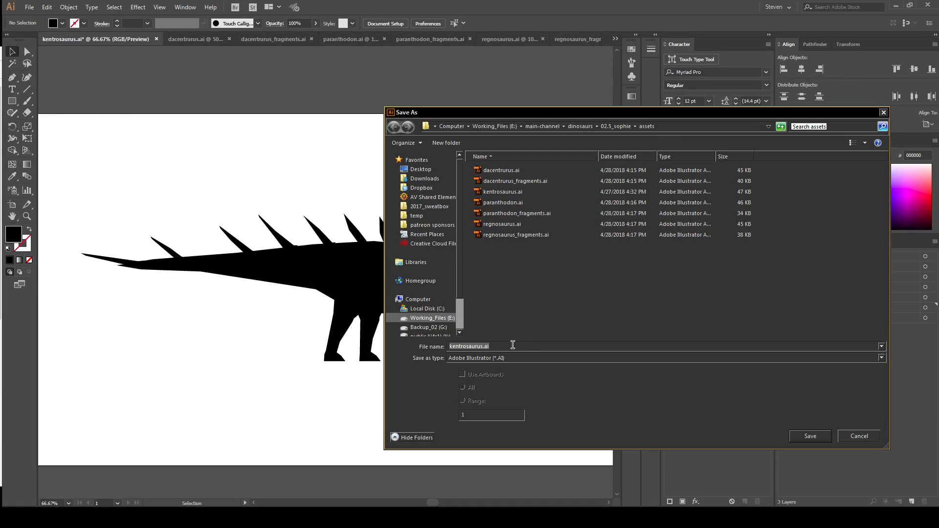
{"action": "left_click_drag", "start_coordinate": [482, 346], "coordinate": [314, 357]}
{"action": "key", "text": "BackSpace"}
{"action": "type", "text": "stegosau"}
{"action": "left_click", "coordinate": [860, 437]}
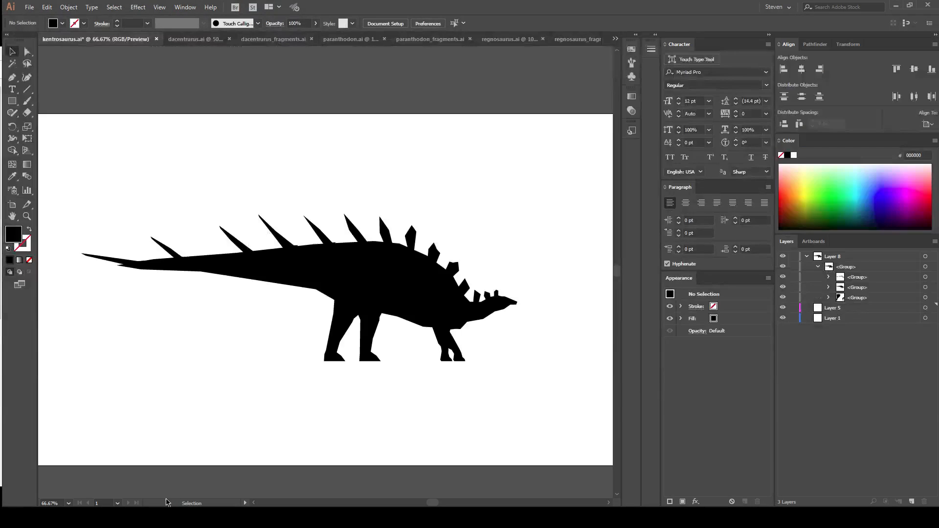
Switch back to Illustrator and select the whole kentrosaurus group on the artboard.
{"action": "key", "text": "alt+Tab"}
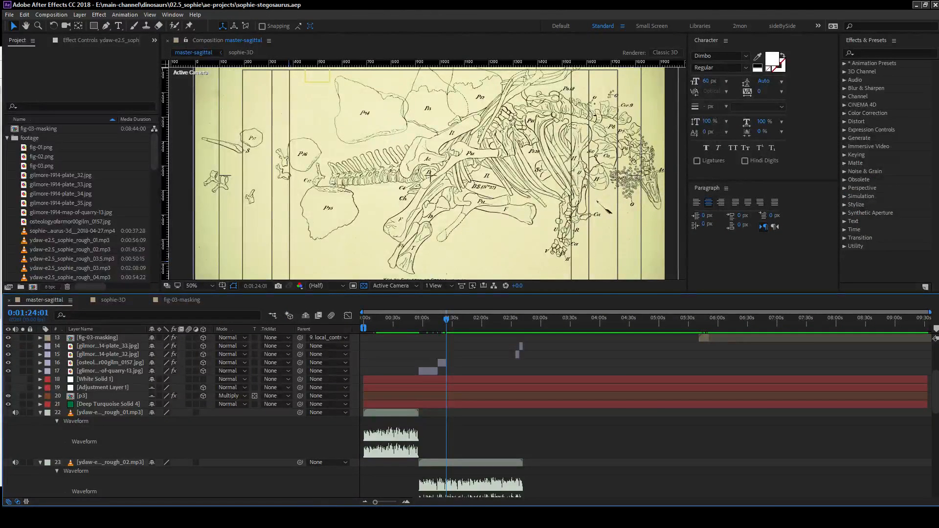
{"action": "key", "text": "alt+Tab"}
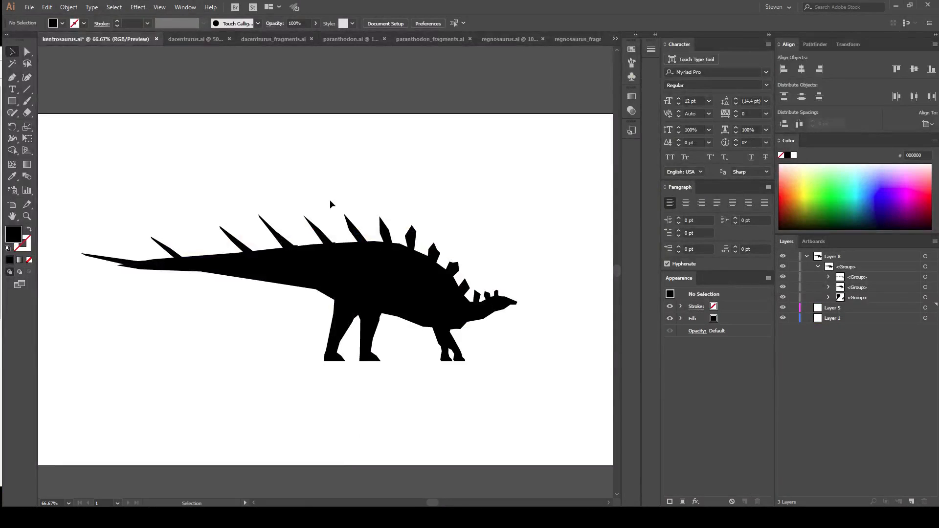
{"action": "left_click_drag", "start_coordinate": [289, 167], "coordinate": [311, 150]}
{"action": "left_click_drag", "start_coordinate": [97, 160], "coordinate": [401, 409]}
{"action": "left_click_drag", "start_coordinate": [356, 339], "coordinate": [438, 378]}
{"action": "left_click_drag", "start_coordinate": [250, 309], "coordinate": [197, 304]}
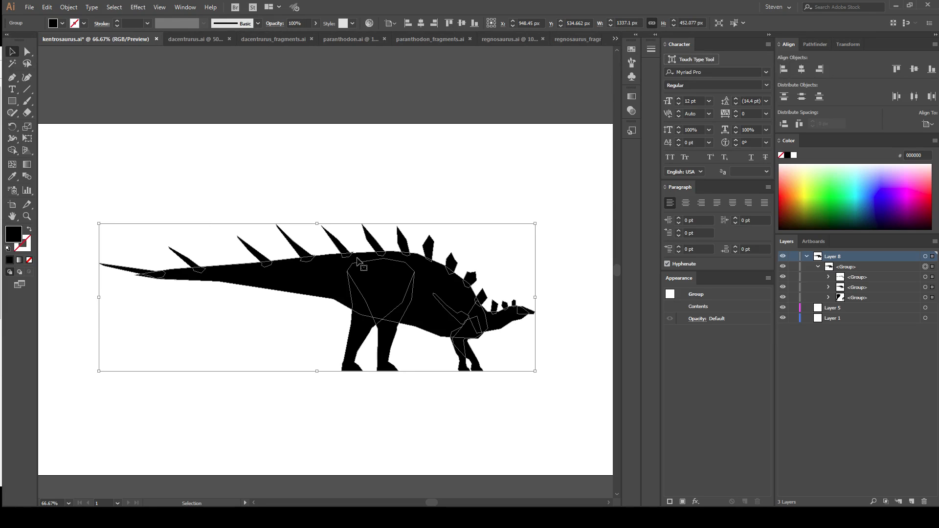
Deselect the kentrosaurus group and save kentrosaurus.ai.
{"action": "left_click", "coordinate": [196, 39]}
{"action": "left_click", "coordinate": [102, 41]}
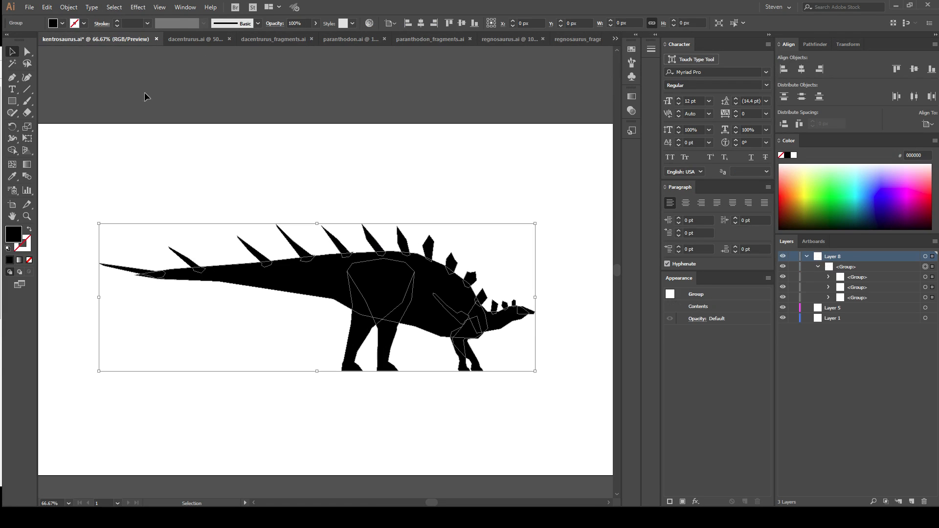
{"action": "left_click", "coordinate": [304, 103]}
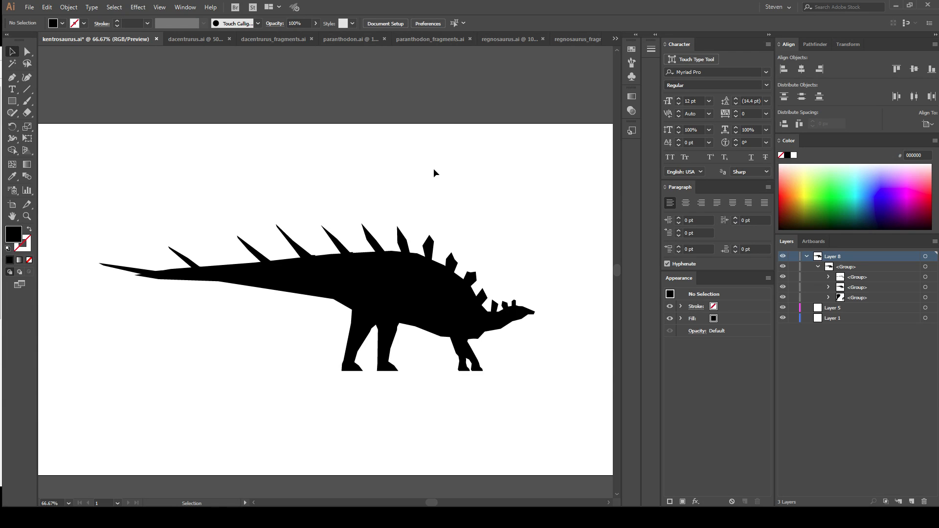
{"action": "key", "text": "ctrl+s"}
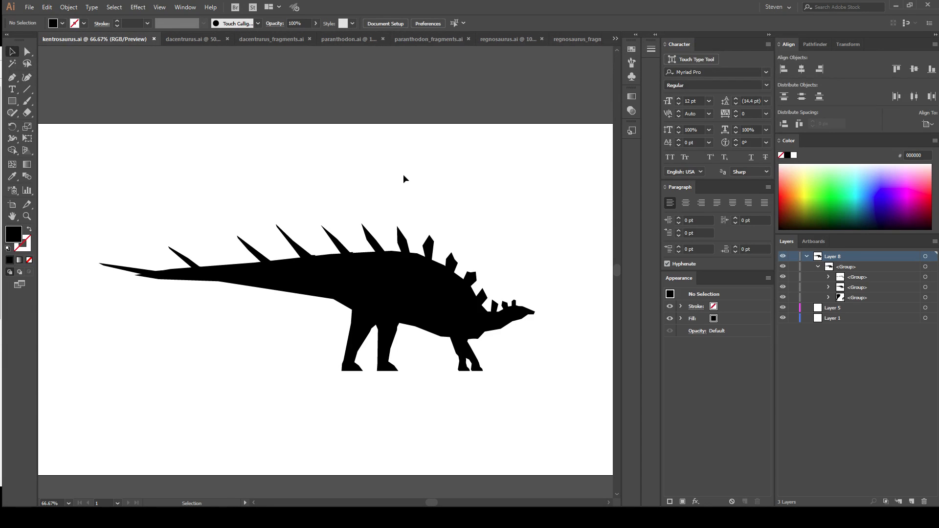
Sort the assets folder by file type and bring it up in front of the After Effects project.
{"action": "left_click", "coordinate": [897, 6]}
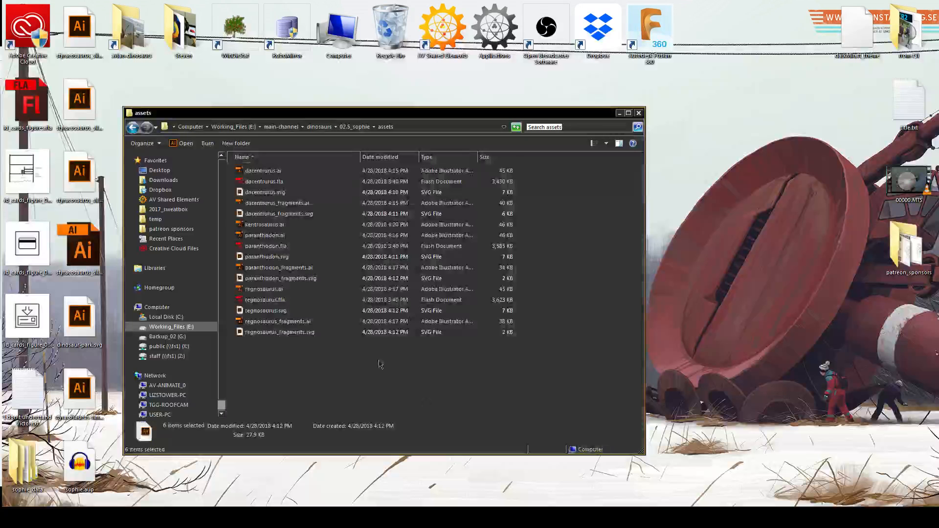
{"action": "left_click", "coordinate": [427, 157]}
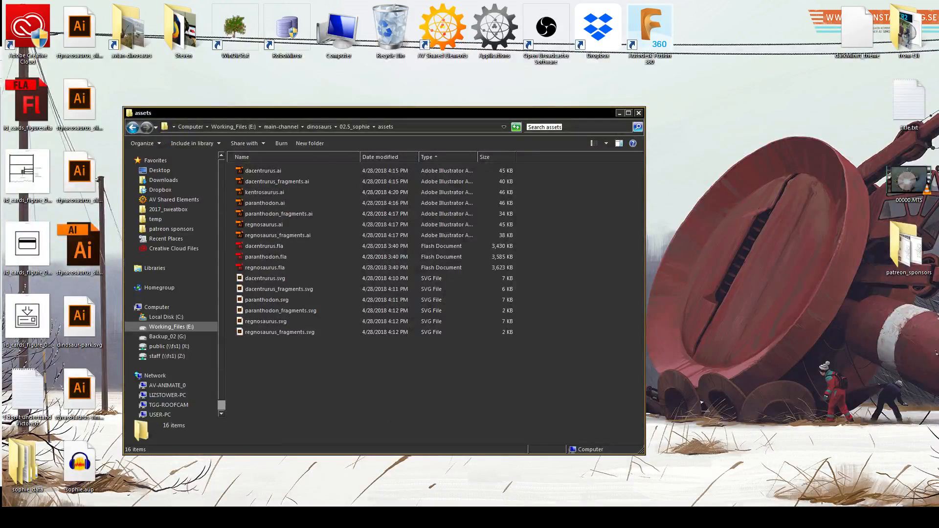
{"action": "key", "text": "alt+Tab"}
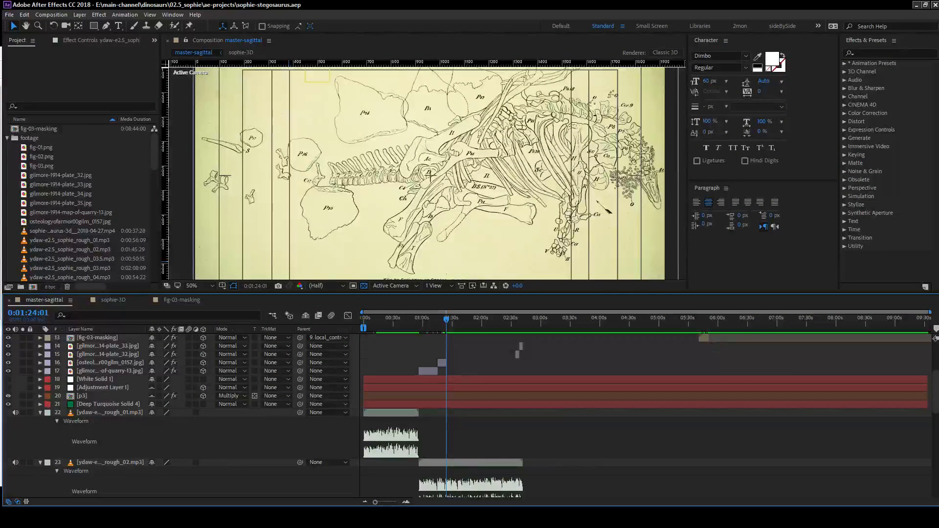
{"action": "left_click", "coordinate": [451, 488]}
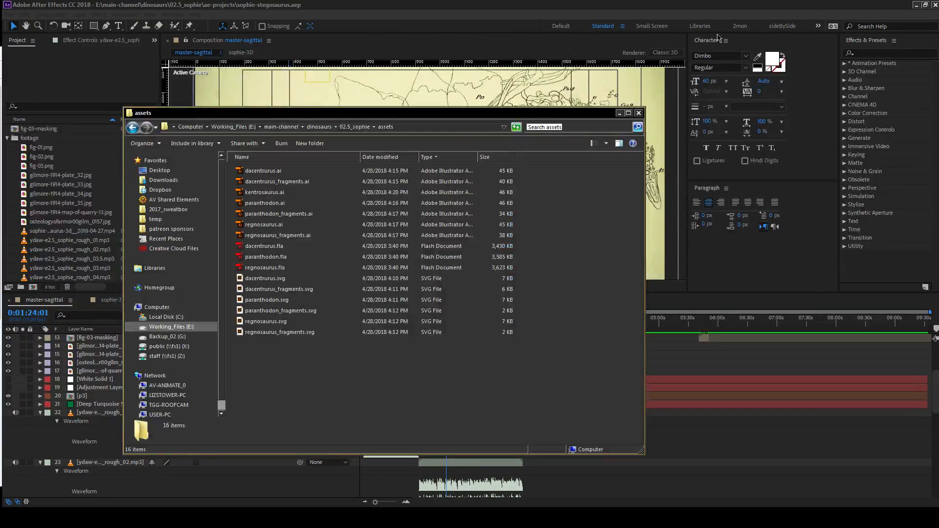
Import all seven AI files, from dacentrurus.ai to regnosaurus_fragments.ai, into the project's footage folder.
{"action": "left_click_drag", "start_coordinate": [260, 112], "coordinate": [424, 41]}
{"action": "left_click", "coordinate": [424, 99]}
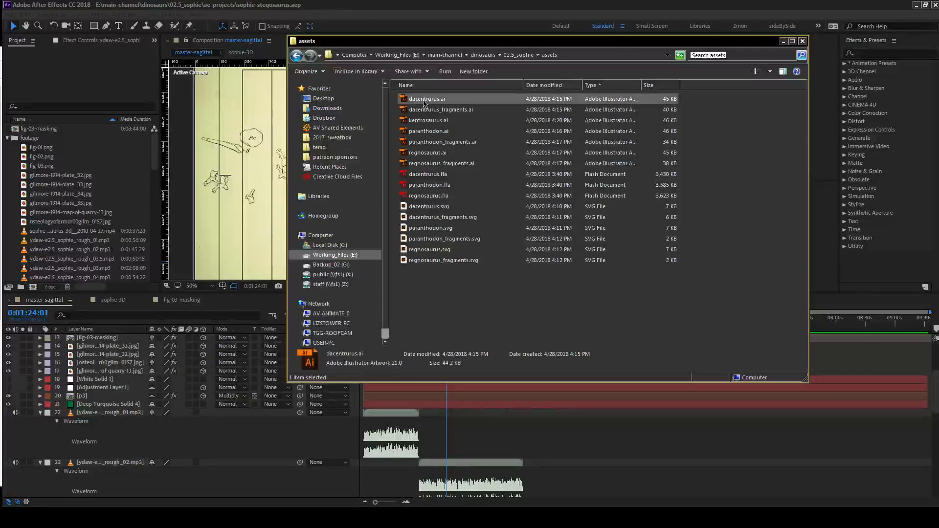
{"action": "left_click", "coordinate": [440, 164], "text": "shift"}
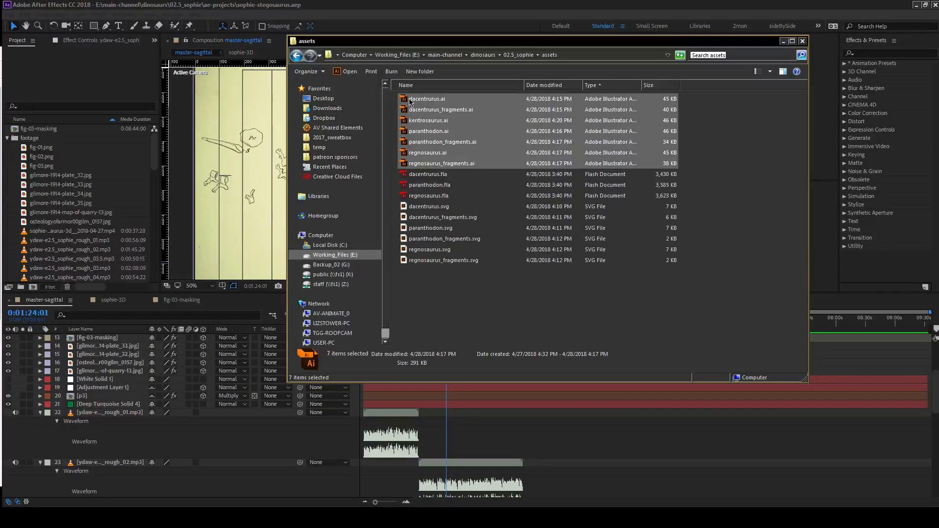
{"action": "left_click_drag", "start_coordinate": [424, 102], "coordinate": [45, 149]}
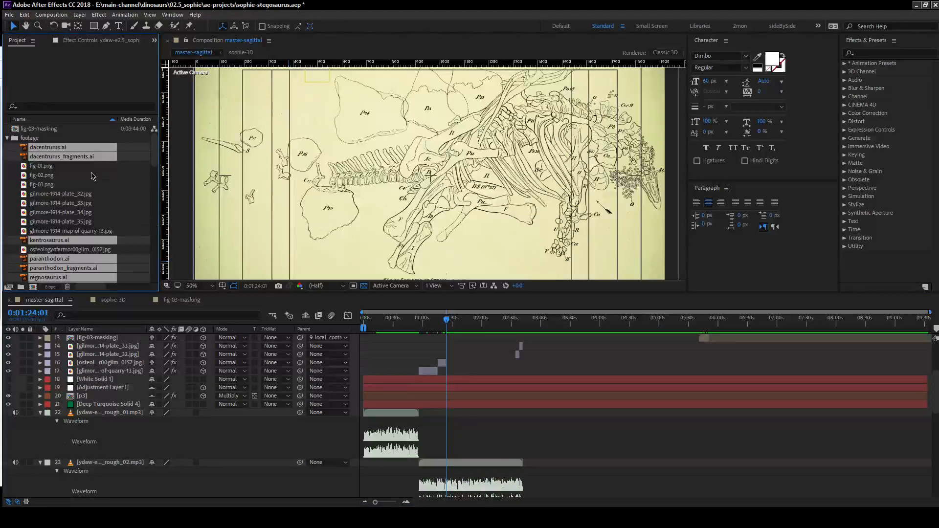
Create a new project folder named stegosaurs inside the footage folder.
{"action": "left_click", "coordinate": [21, 287]}
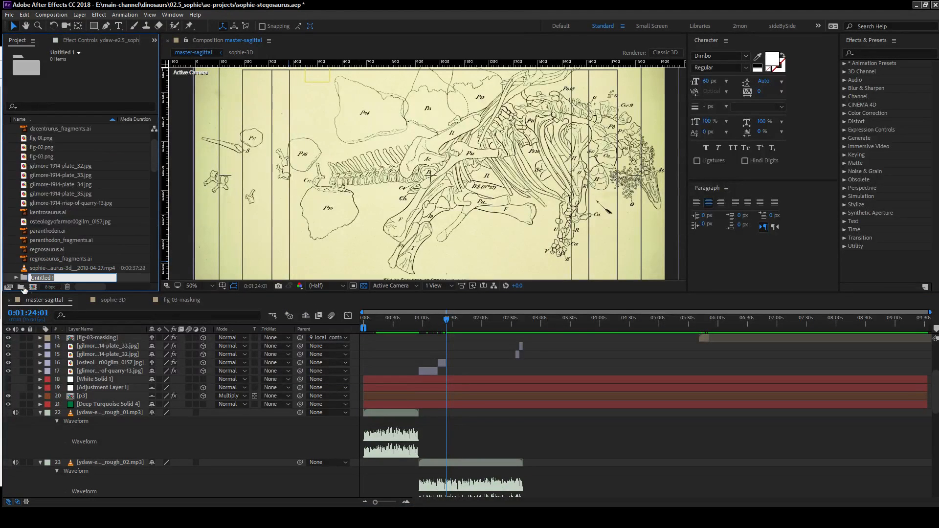
{"action": "type", "text": "stegosaurs"}
{"action": "key", "text": "Return"}
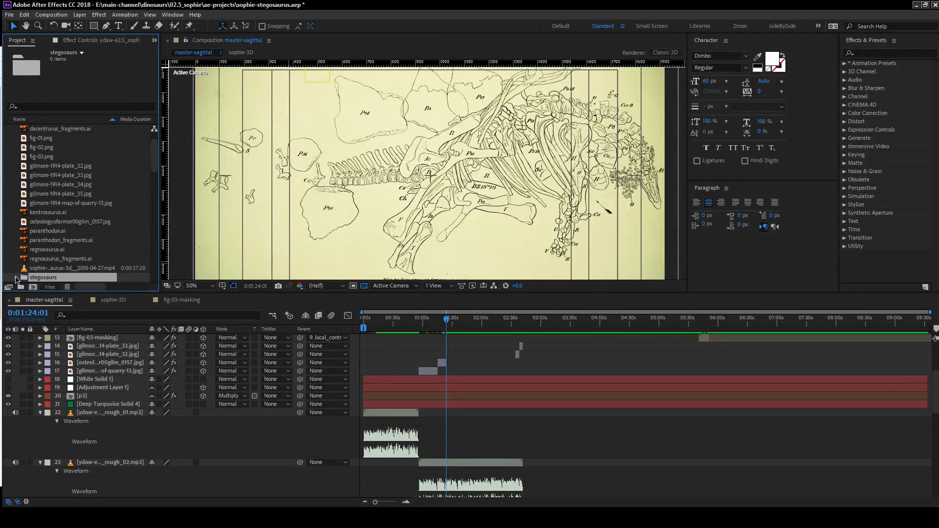
Move the seven imported dinosaur AI files into the stegosaurs folder.
{"action": "left_click", "coordinate": [47, 259]}
{"action": "left_click", "coordinate": [47, 250], "text": "ctrl"}
{"action": "left_click", "coordinate": [46, 240], "text": "ctrl"}
{"action": "left_click", "coordinate": [46, 231], "text": "ctrl"}
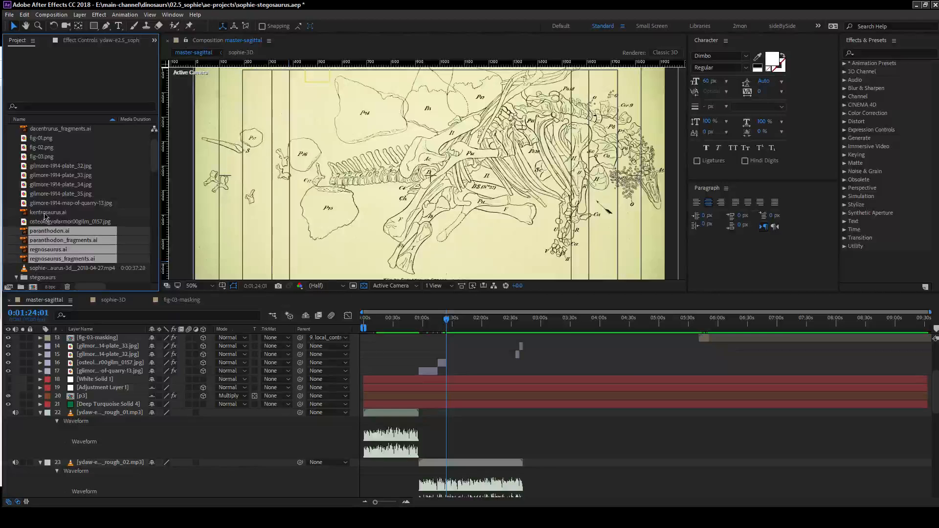
{"action": "left_click", "coordinate": [46, 212], "text": "ctrl"}
{"action": "scroll", "coordinate": [49, 145], "scroll_direction": "down", "scroll_amount": 4}
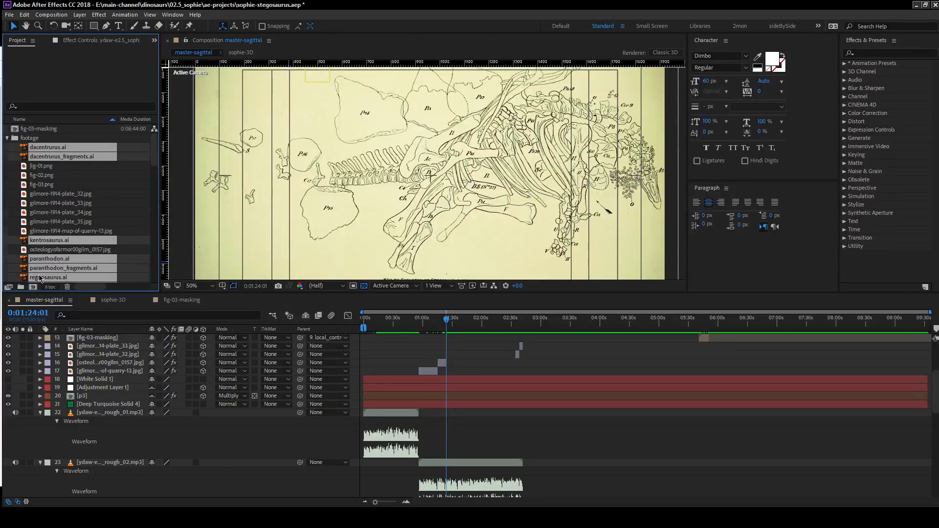
{"action": "left_click_drag", "start_coordinate": [38, 153], "coordinate": [42, 167]}
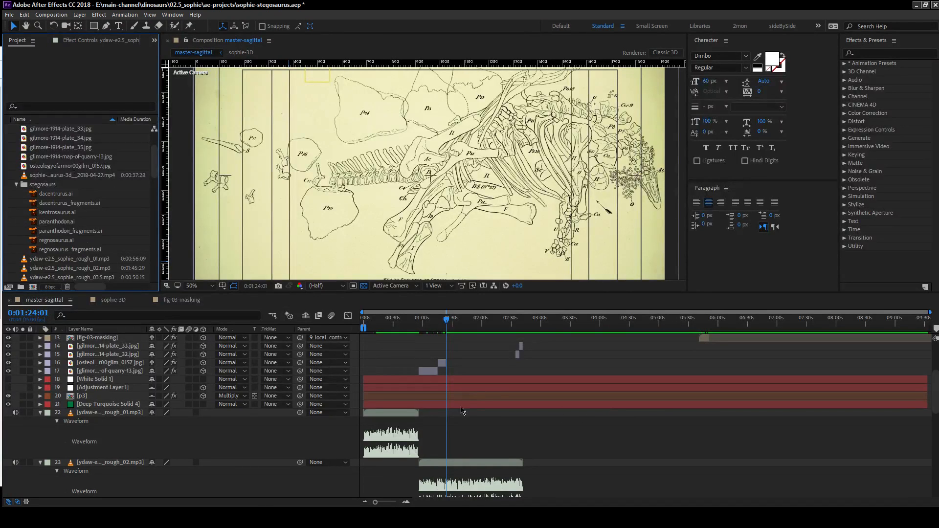
Move the current time of master-sagittal to 0:00:13:05, where the citation title ends, and play a short preview from there.
{"action": "scroll", "coordinate": [468, 410], "scroll_direction": "up", "scroll_amount": 5}
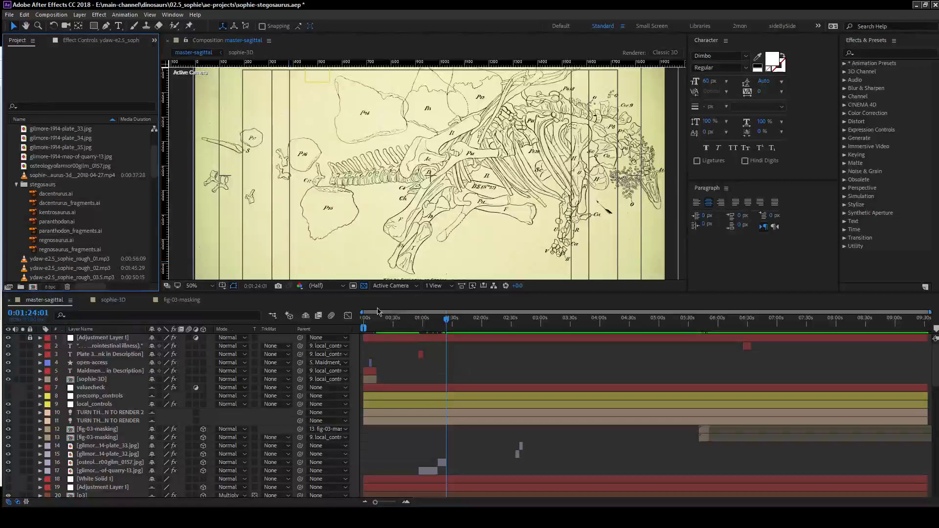
{"action": "left_click", "coordinate": [391, 323]}
{"action": "left_click_drag", "start_coordinate": [391, 323], "coordinate": [377, 324]}
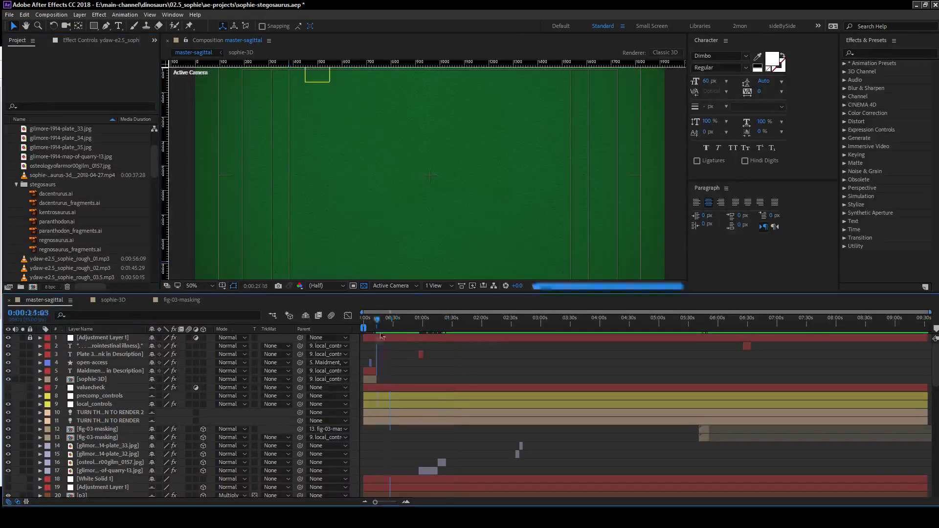
{"action": "key", "text": "space"}
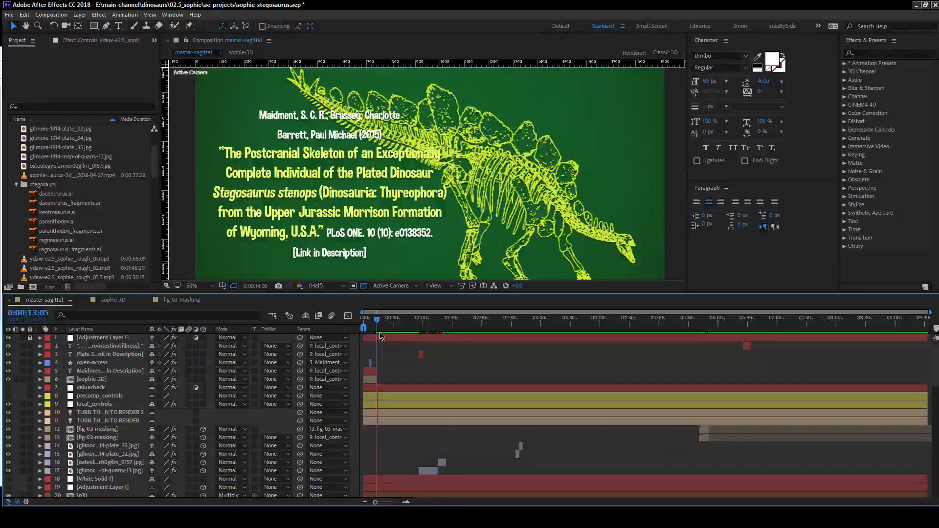
{"action": "key", "text": "space"}
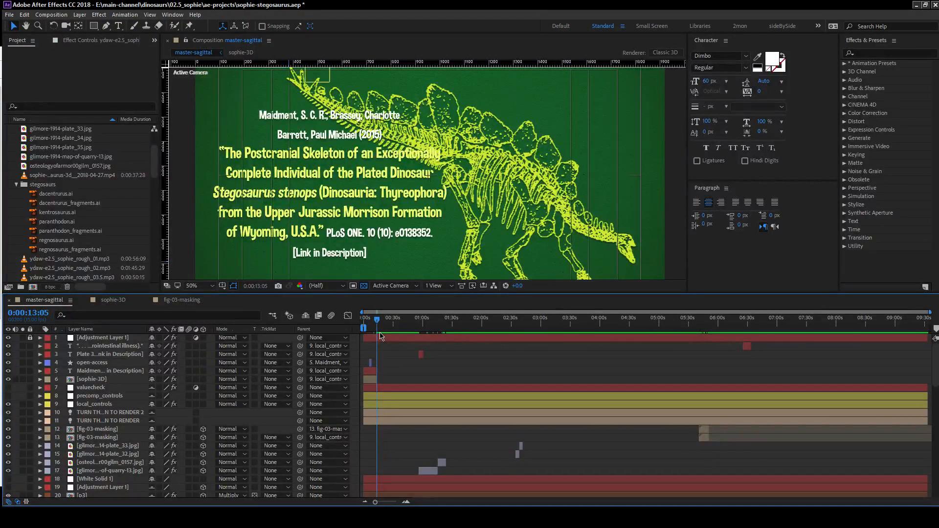
Reveal the Audio Levels of all the rough narration MP3 layers and set them to -6 dB.
{"action": "key", "text": "l"}
{"action": "key", "text": "l"}
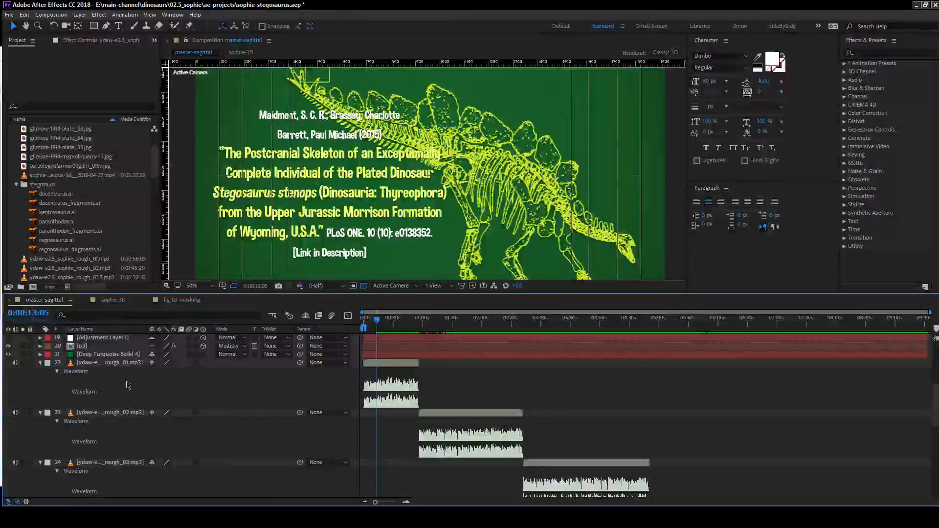
{"action": "scroll", "coordinate": [122, 362], "scroll_direction": "down", "scroll_amount": 1}
{"action": "scroll", "coordinate": [122, 361], "scroll_direction": "down", "scroll_amount": 5}
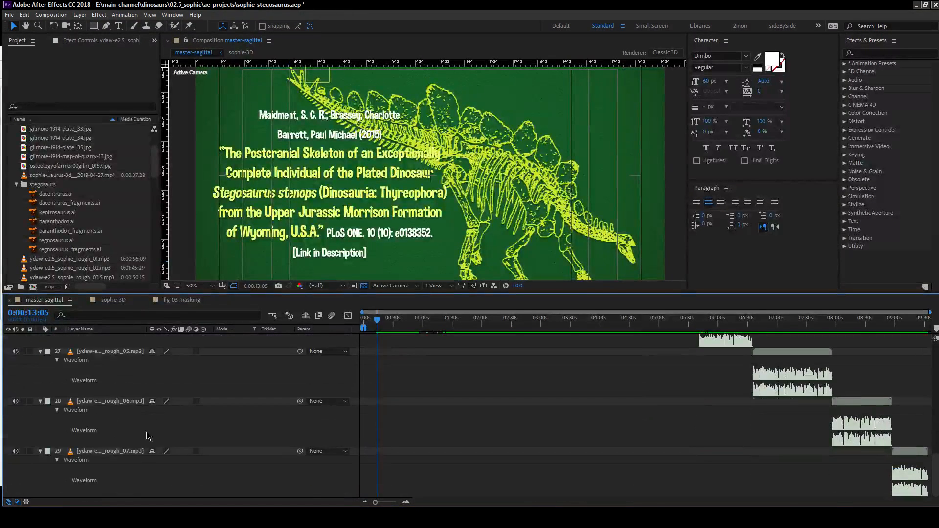
{"action": "scroll", "coordinate": [161, 430], "scroll_direction": "up", "scroll_amount": 8}
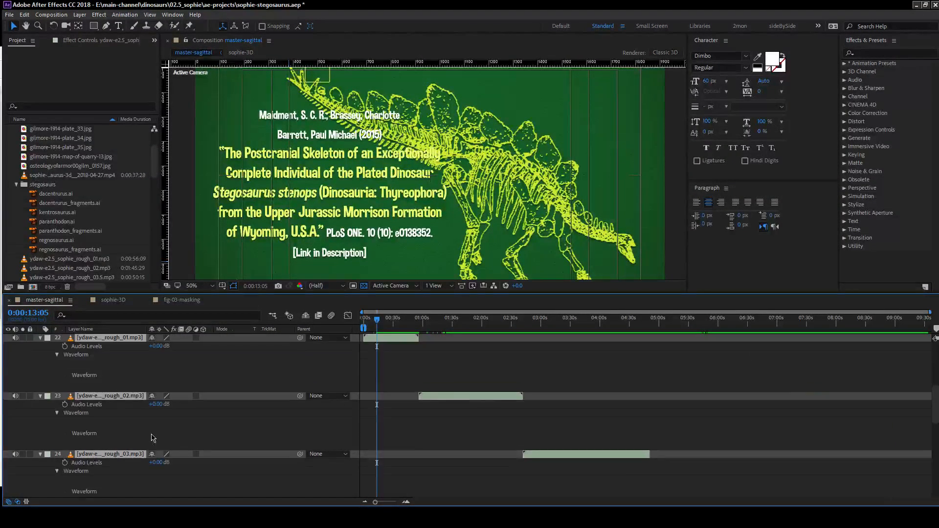
{"action": "scroll", "coordinate": [190, 423], "scroll_direction": "up", "scroll_amount": 5}
{"action": "scroll", "coordinate": [169, 417], "scroll_direction": "down", "scroll_amount": 2}
{"action": "left_click", "coordinate": [155, 445]}
{"action": "type", "text": "-6"}
{"action": "key", "text": "Return"}
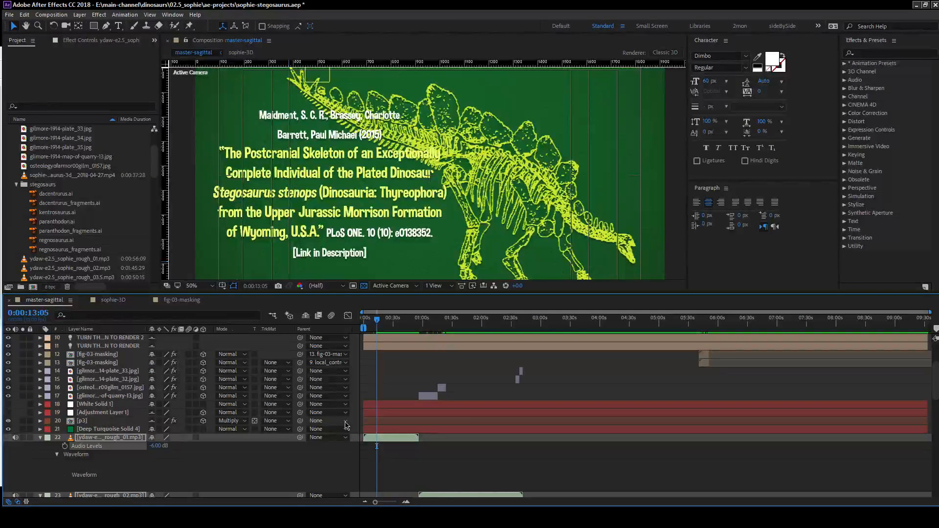
Play a short preview to check the new audio level and advance the current time to 0:00:13:06.
{"action": "key", "text": "space"}
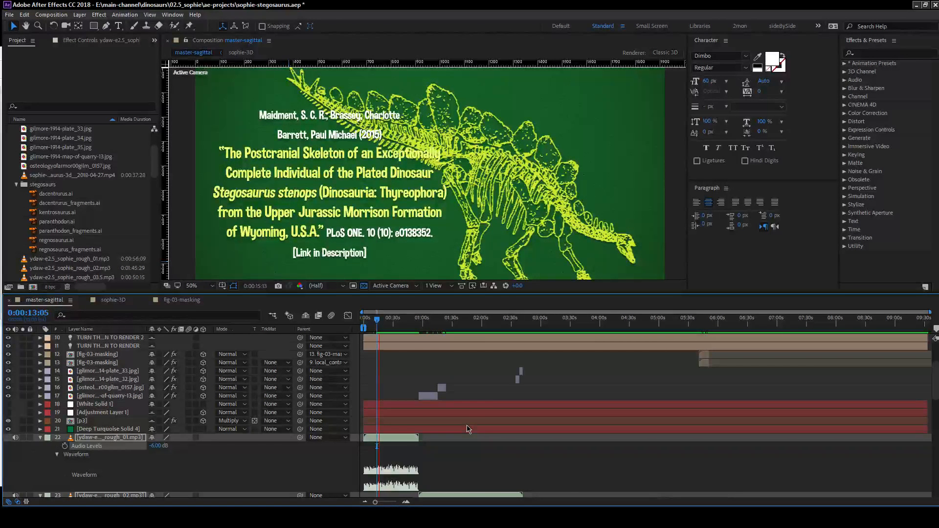
{"action": "key", "text": "space"}
{"action": "scroll", "coordinate": [406, 391], "scroll_direction": "up", "scroll_amount": 5}
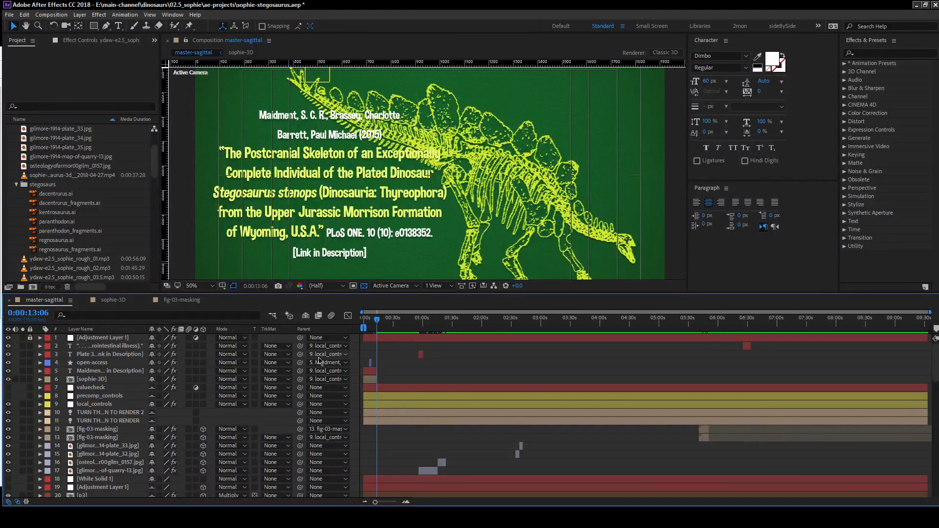
{"action": "key", "text": "Page_Down"}
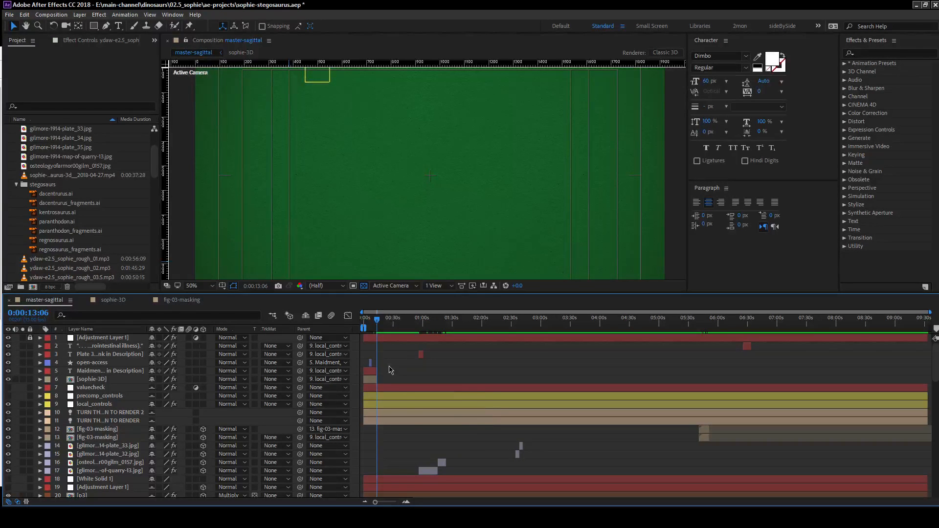
Zoom in on the timeline after the current time and enlarge the composition viewer above it.
{"action": "left_click", "coordinate": [407, 502]}
{"action": "left_click", "coordinate": [406, 503]}
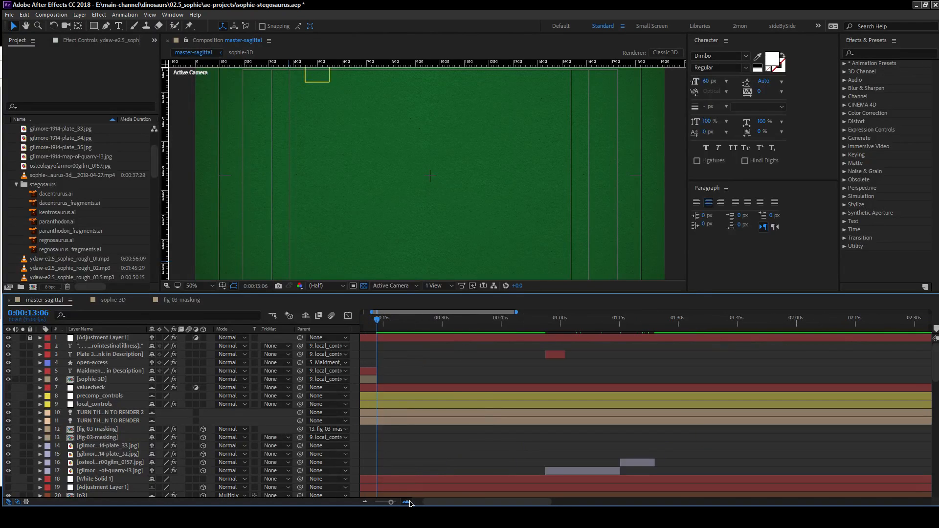
{"action": "left_click", "coordinate": [406, 503]}
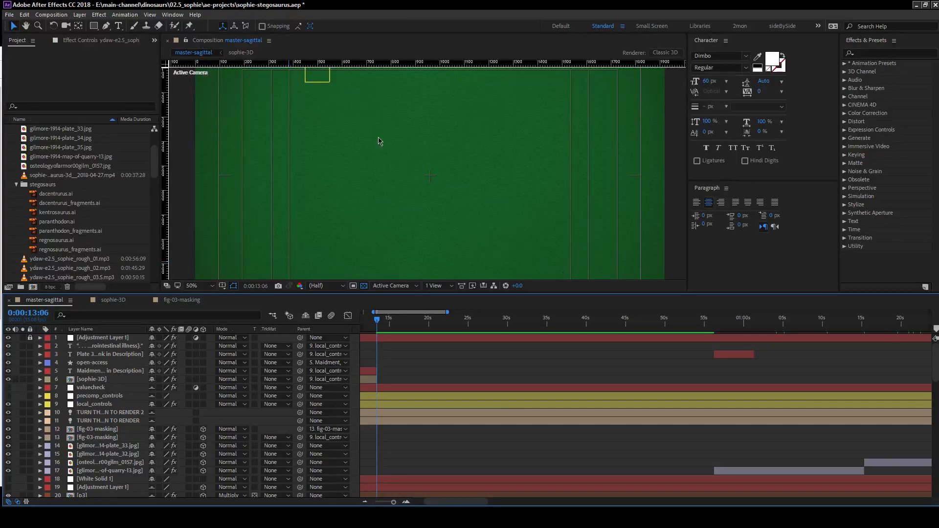
{"action": "scroll", "coordinate": [430, 157], "scroll_direction": "down", "scroll_amount": 3}
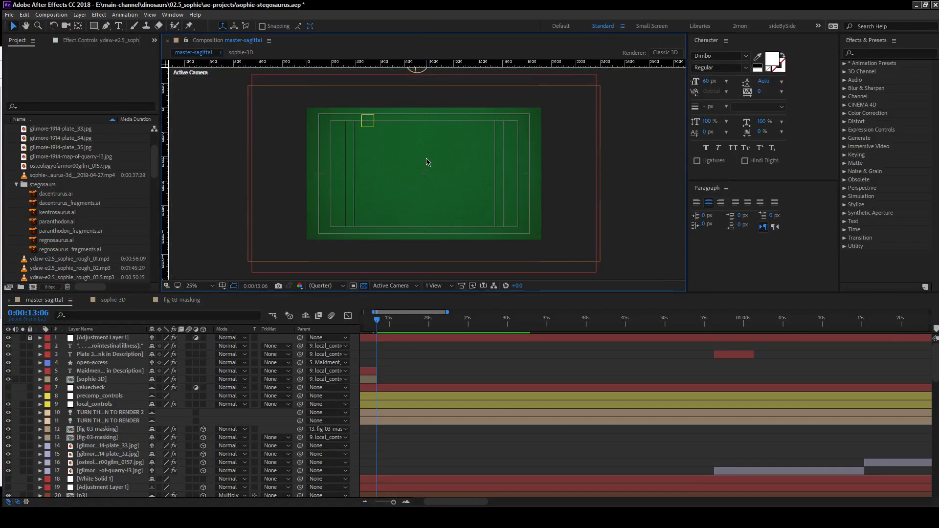
{"action": "left_click_drag", "start_coordinate": [436, 292], "coordinate": [440, 318]}
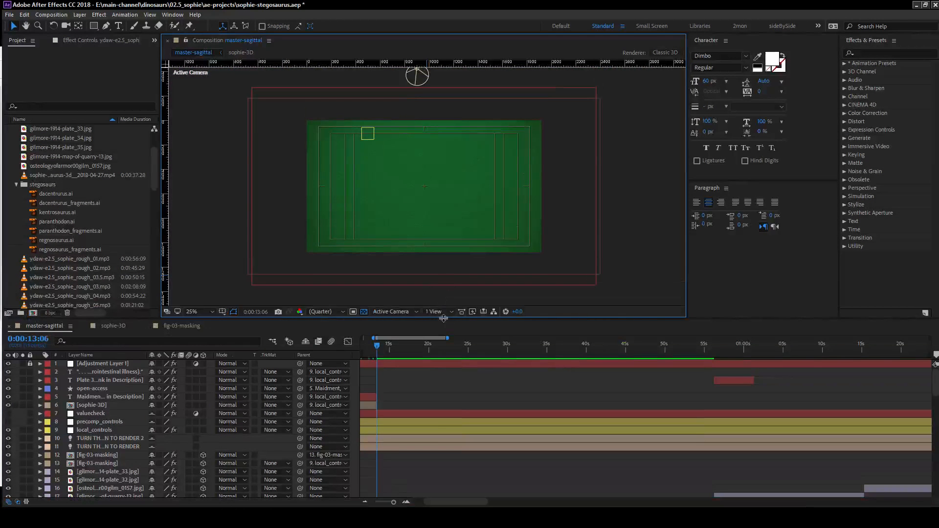
{"action": "scroll", "coordinate": [426, 207], "scroll_direction": "up", "scroll_amount": 2}
{"action": "left_click_drag", "start_coordinate": [408, 189], "coordinate": [431, 205]}
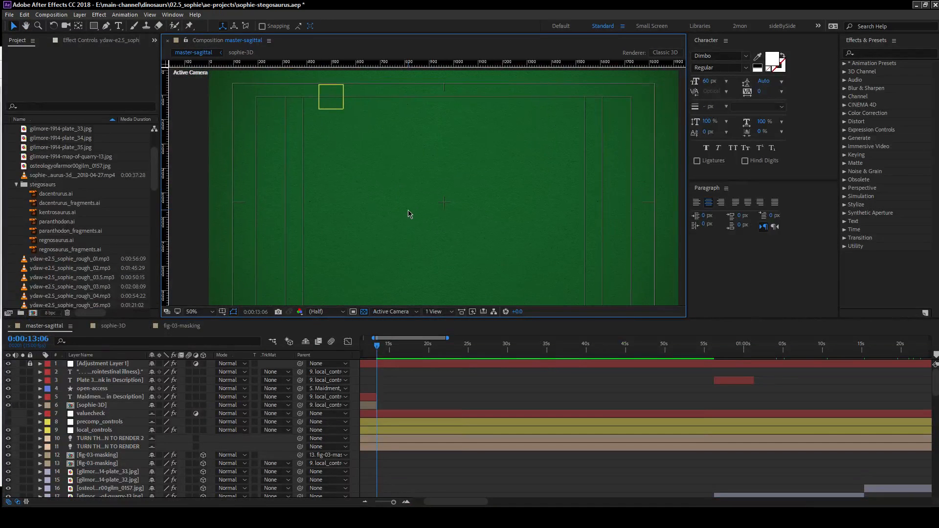
Switch to the sideBySide workspace and show the master-sagittal timeline magnified around the first narration clip.
{"action": "left_click", "coordinate": [786, 26]}
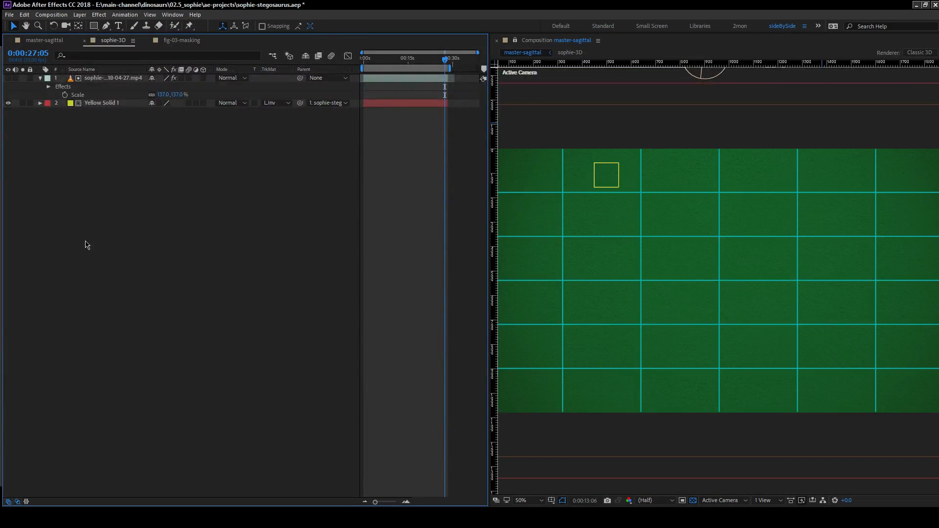
{"action": "key", "text": "alt+Tab"}
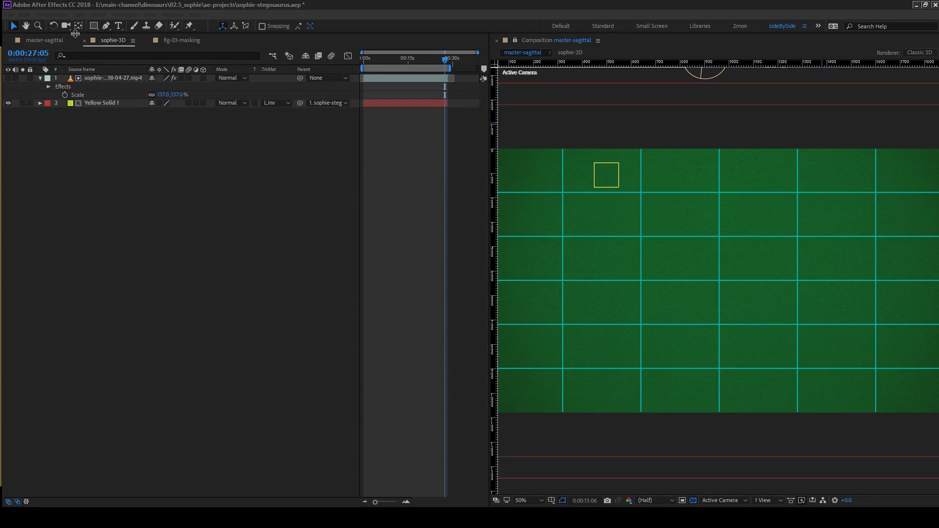
{"action": "left_click", "coordinate": [46, 41]}
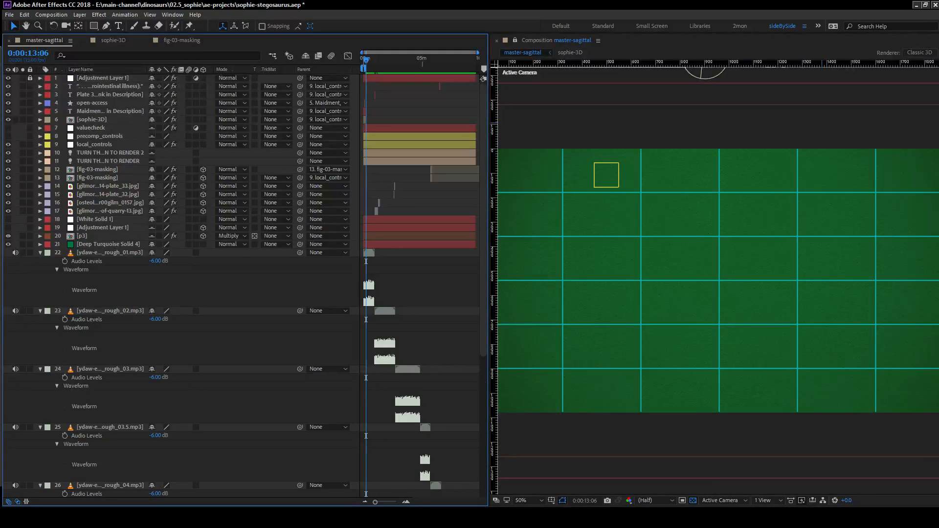
{"action": "left_click", "coordinate": [406, 502]}
{"action": "left_click", "coordinate": [406, 502]}
{"action": "left_click", "coordinate": [406, 502]}
{"action": "left_click", "coordinate": [406, 502]}
{"action": "left_click", "coordinate": [406, 502]}
{"action": "left_click", "coordinate": [406, 502]}
{"action": "left_click_drag", "start_coordinate": [422, 503], "coordinate": [395, 502]}
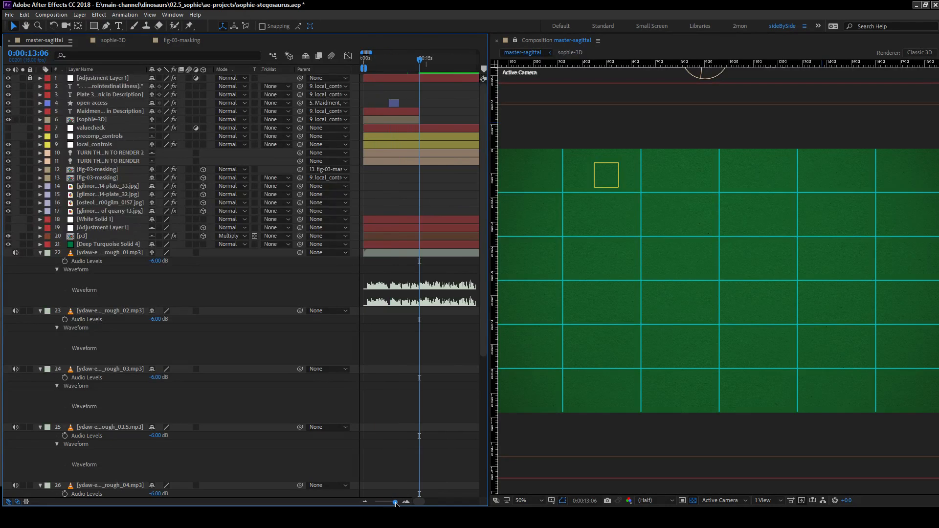
Create a 1920 × 1080 composition named stegosaurs_01 at 15 frames per second with a duration of about one minute.
{"action": "key", "text": "alt+Tab"}
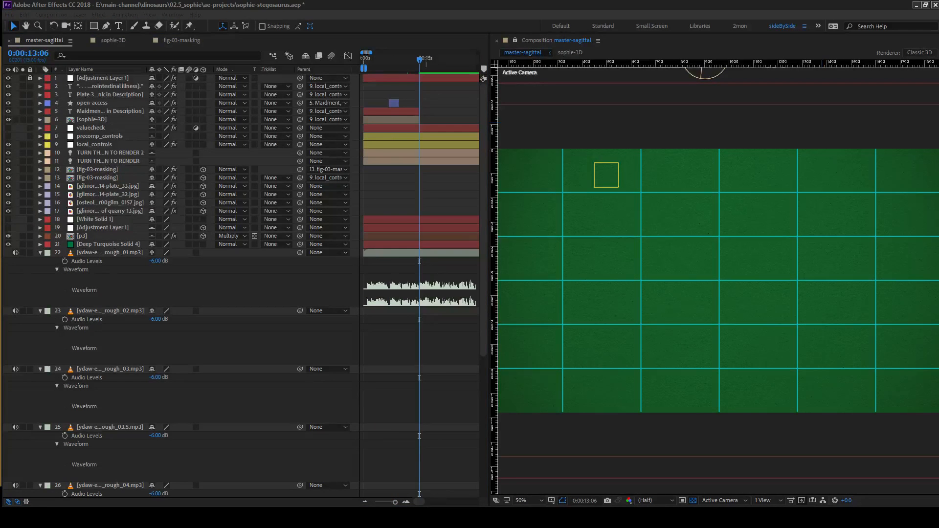
{"action": "key", "text": "ctrl+n"}
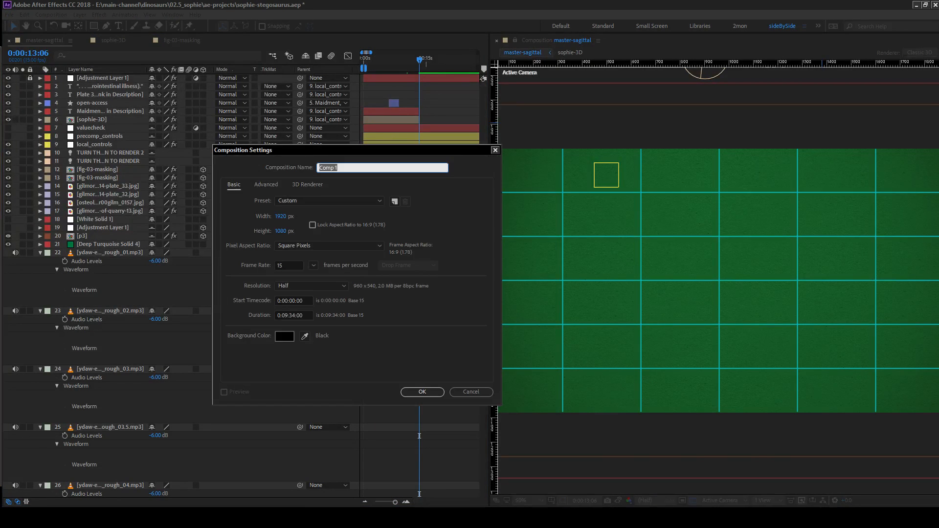
{"action": "left_click", "coordinate": [288, 313]}
{"action": "type", "text": "0:0"}
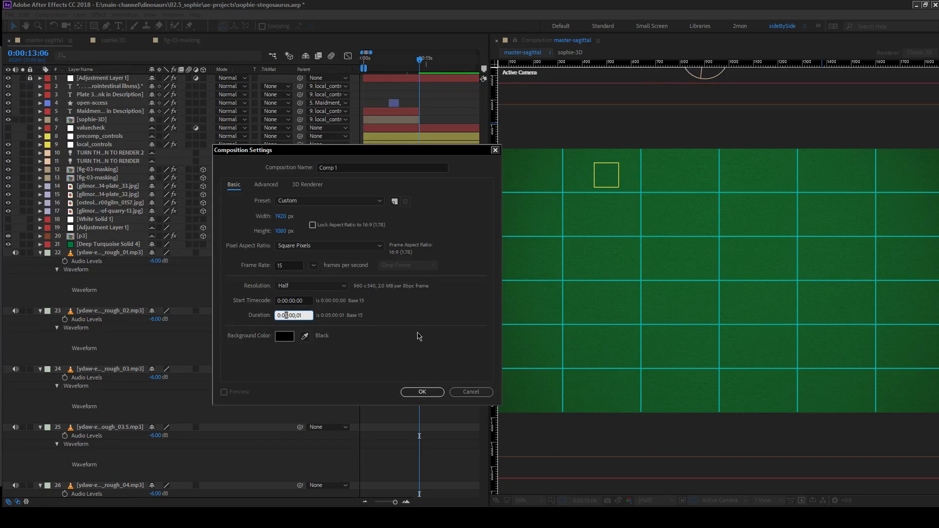
{"action": "key", "text": "BackSpace"}
{"action": "type", "text": "1;"}
{"action": "left_click", "coordinate": [349, 169]}
{"action": "type", "text": "stegosaurs_01"}
{"action": "left_click", "coordinate": [423, 392]}
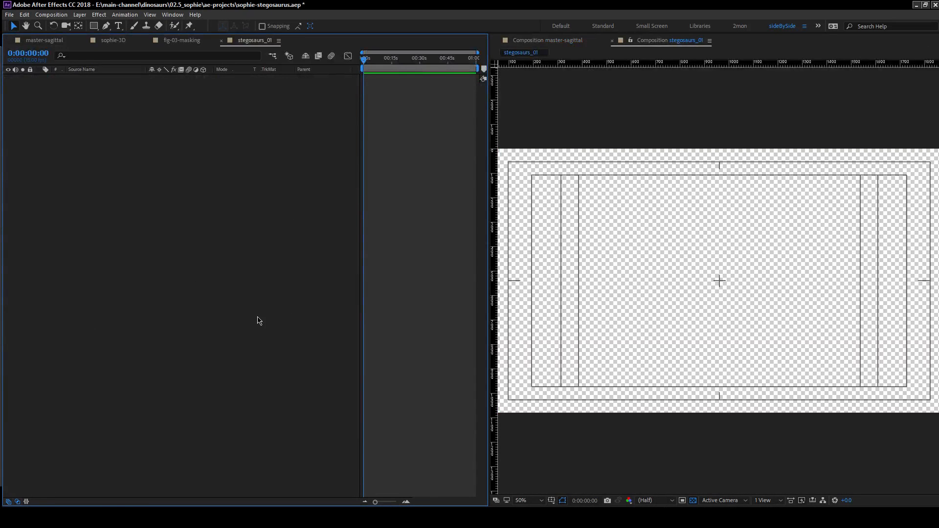
Add the dacentrurus, kentrosaurus, paranthodon and regnosaurus AI files to stegosaurs_01 and create shapes from these vector layers.
{"action": "key", "text": "alt+Tab"}
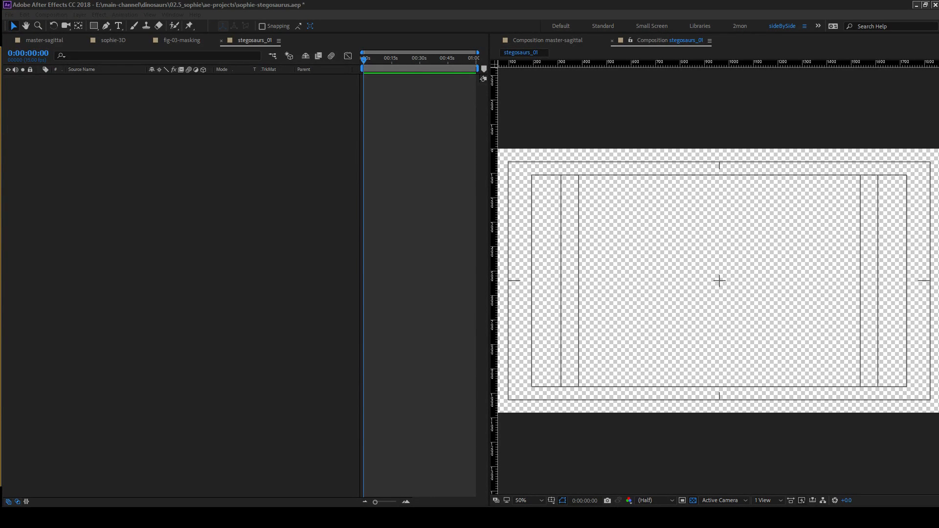
{"action": "left_click_drag", "start_coordinate": [0, 242], "coordinate": [191, 244]}
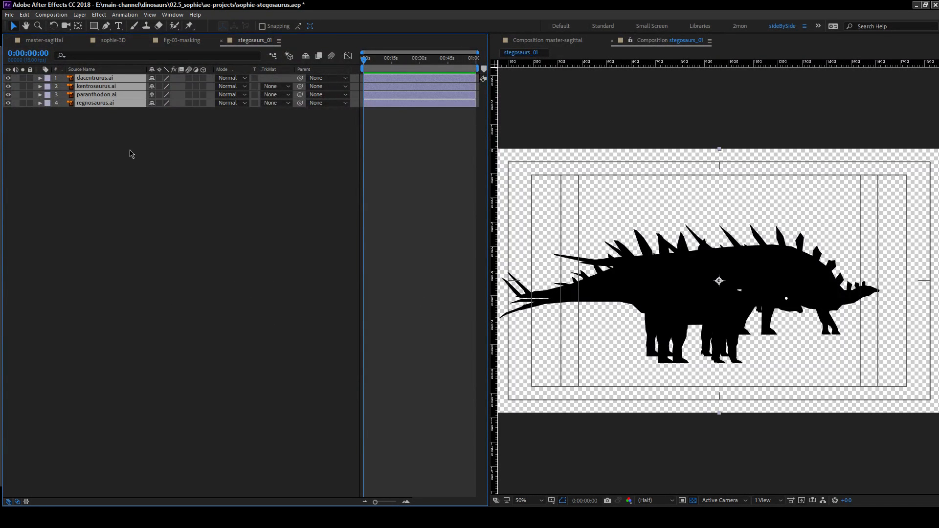
{"action": "right_click", "coordinate": [86, 106]}
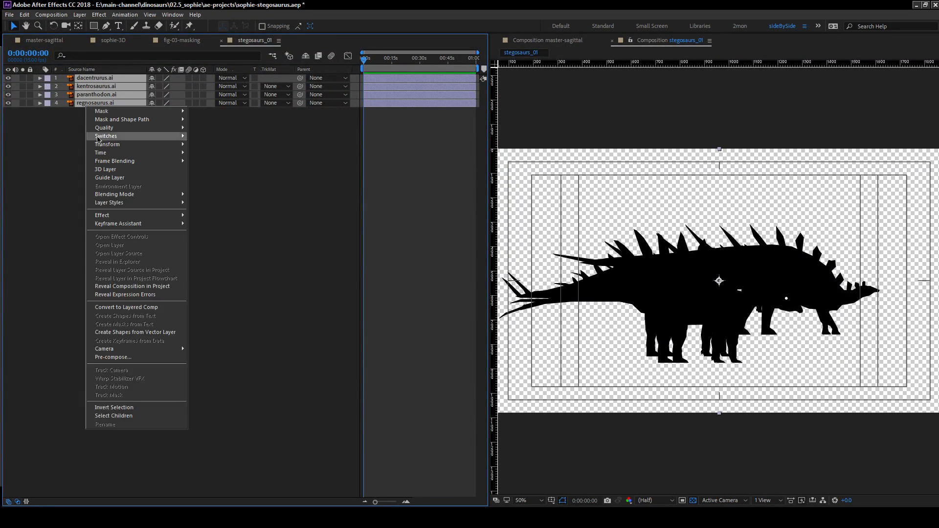
{"action": "left_click", "coordinate": [168, 335]}
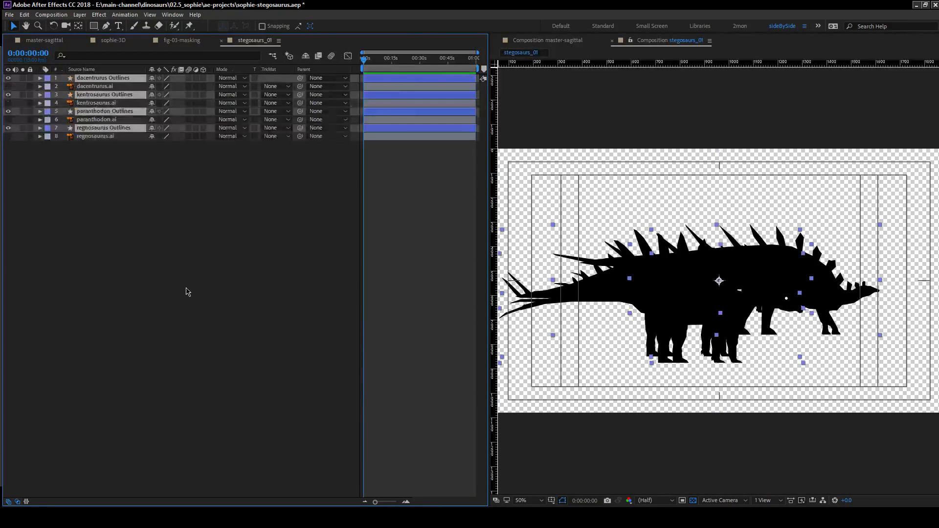
Delete the four original AI layers from stegosaurs_01, keeping only the Outlines shape layers.
{"action": "left_click", "coordinate": [95, 136]}
{"action": "left_click", "coordinate": [96, 119], "text": "ctrl"}
{"action": "left_click", "coordinate": [96, 102], "text": "ctrl"}
{"action": "left_click", "coordinate": [96, 86], "text": "ctrl"}
{"action": "key", "text": "Delete"}
Expand all four Outlines layers together to show their Contents and Transform groups.
{"action": "left_click", "coordinate": [123, 103]}
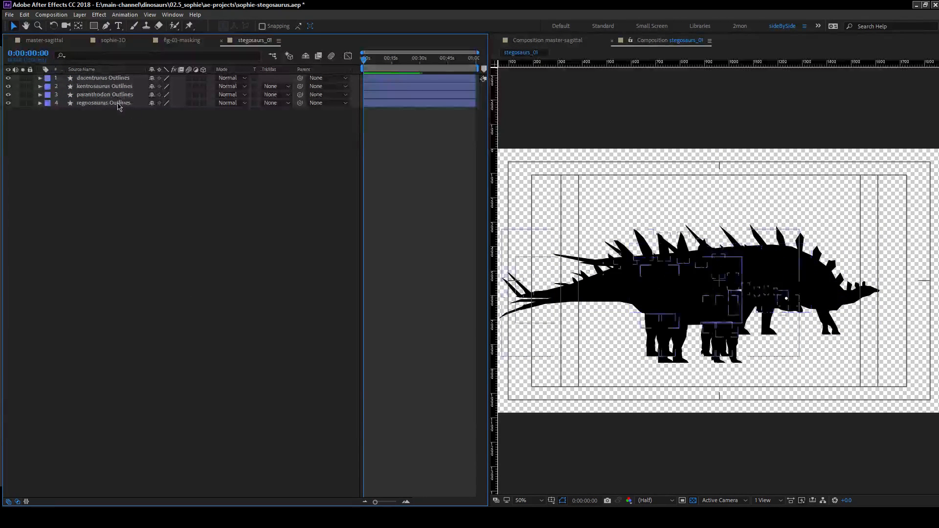
{"action": "left_click", "coordinate": [121, 79], "text": "shift"}
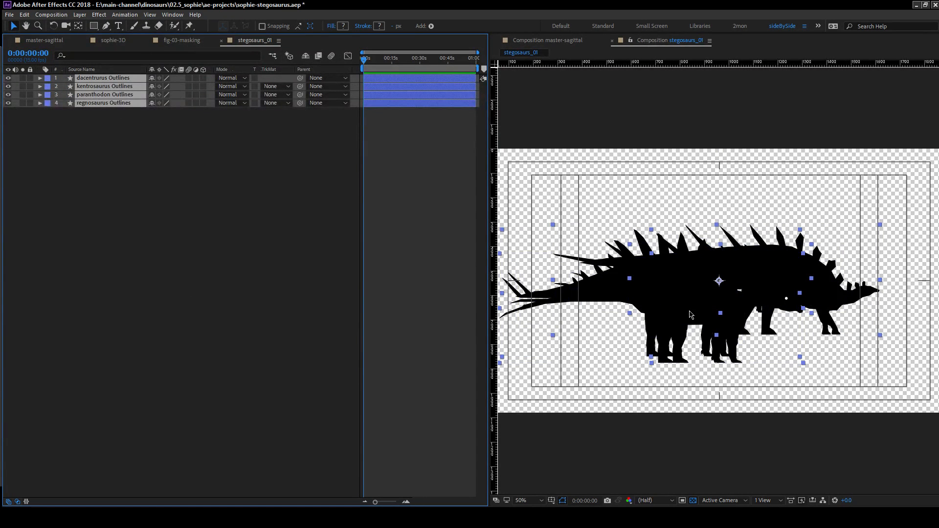
{"action": "left_click", "coordinate": [45, 105]}
{"action": "left_click", "coordinate": [40, 103]}
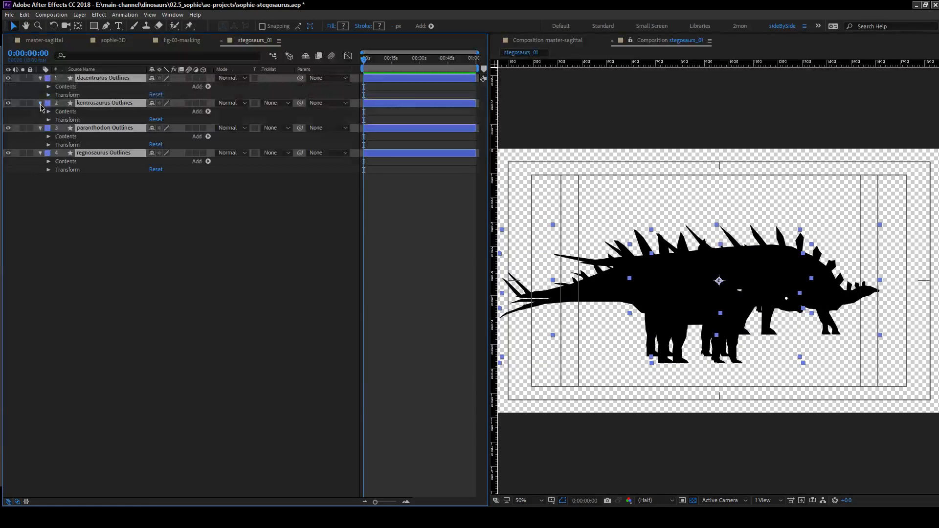
{"action": "left_click", "coordinate": [163, 261]}
Examine the overlapping silhouettes up close and at full size, and highlight the regnosaurus outline among them.
{"action": "scroll", "coordinate": [615, 348], "scroll_direction": "up", "scroll_amount": 2}
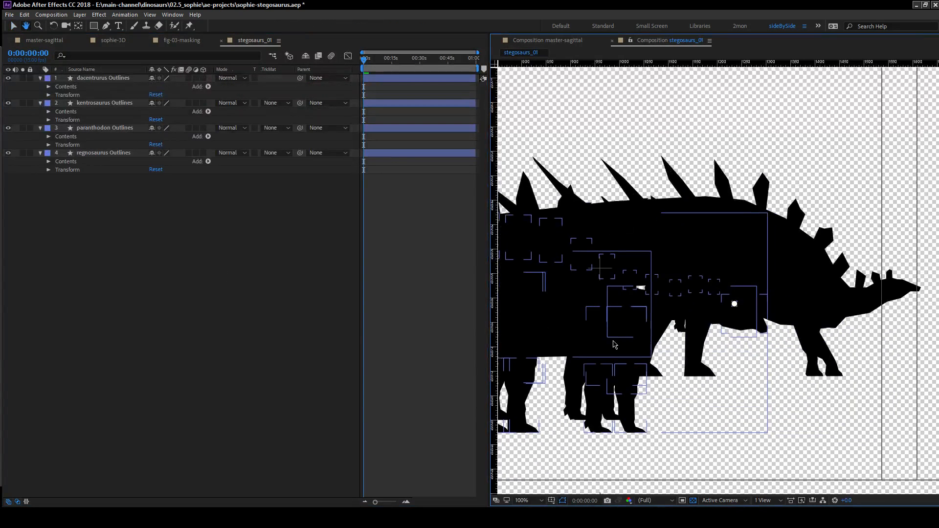
{"action": "scroll", "coordinate": [615, 348], "scroll_direction": "down", "scroll_amount": 1}
{"action": "scroll", "coordinate": [625, 351], "scroll_direction": "up", "scroll_amount": 1}
{"action": "left_click_drag", "start_coordinate": [727, 365], "coordinate": [755, 348]}
{"action": "scroll", "coordinate": [720, 368], "scroll_direction": "down", "scroll_amount": 1}
{"action": "key", "text": "v"}
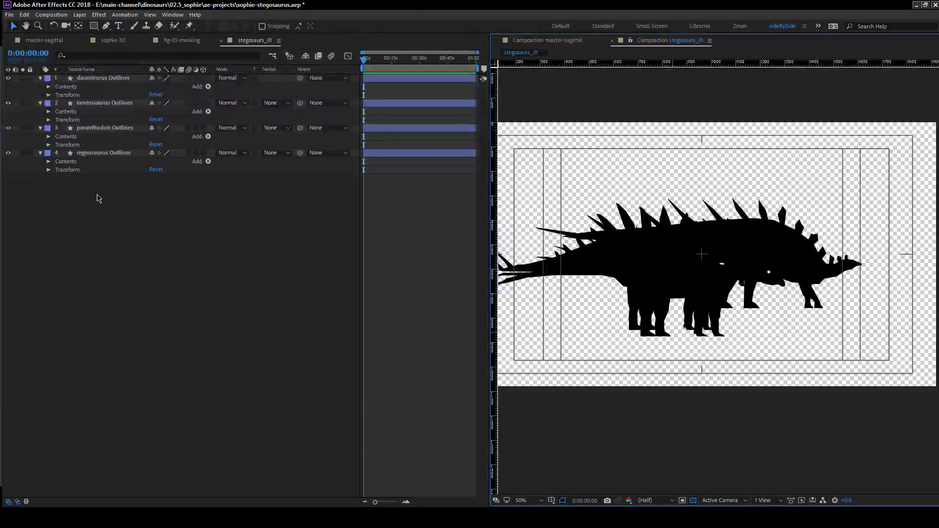
{"action": "left_click", "coordinate": [103, 152]}
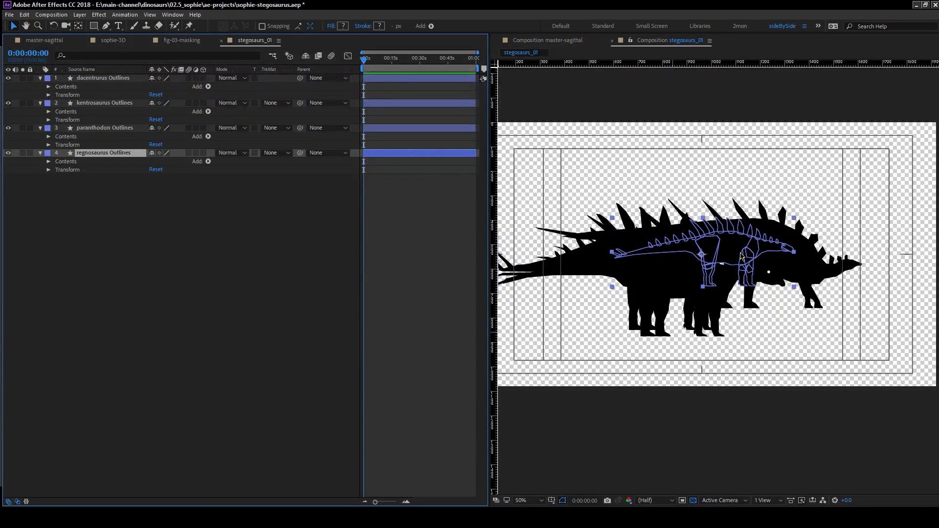
{"action": "left_click", "coordinate": [391, 437]}
{"action": "key", "text": "alt+Tab"}
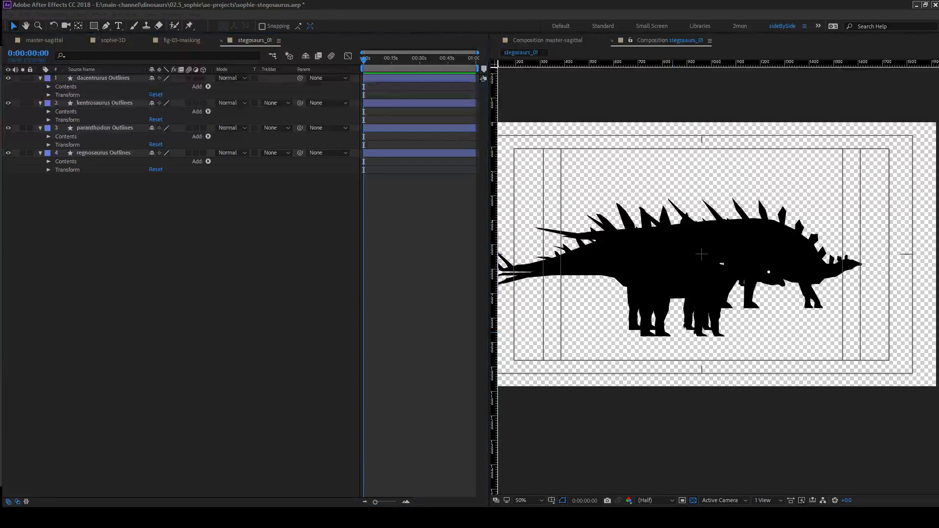
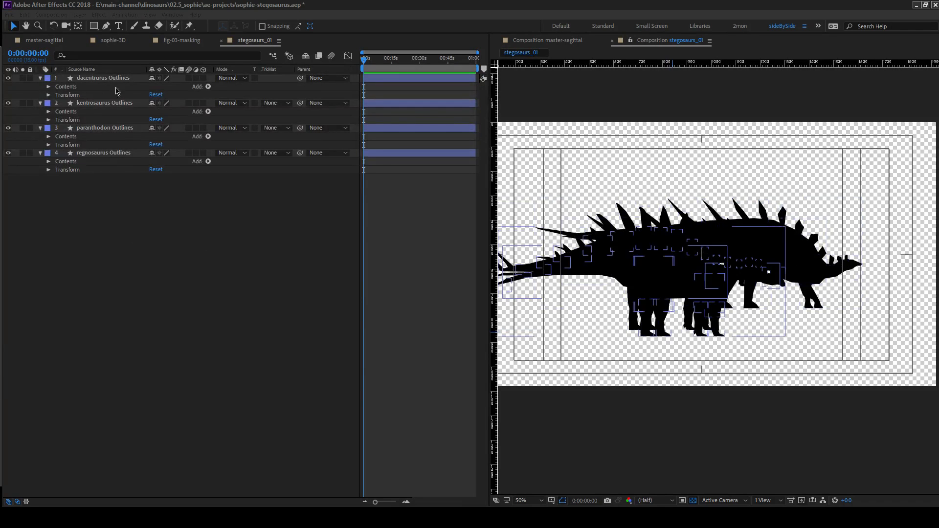
Hide the dacentrurus, paranthodon and regnosaurus Outlines layers so that only the kentrosaurus silhouette shows.
{"action": "left_click", "coordinate": [8, 77]}
{"action": "left_click", "coordinate": [8, 128]}
{"action": "left_click", "coordinate": [8, 152]}
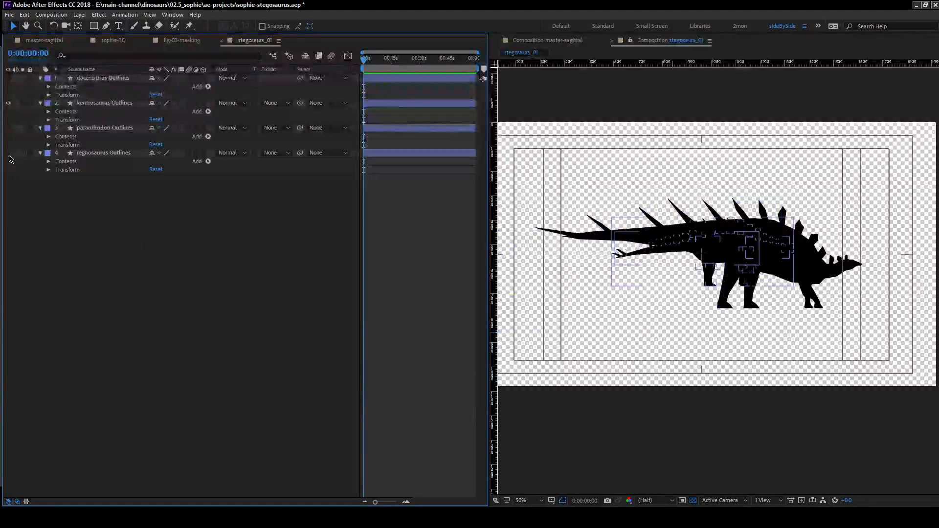
Create a new empty shape layer in stegosaurs_01 and rename it scaleBar.
{"action": "right_click", "coordinate": [126, 284]}
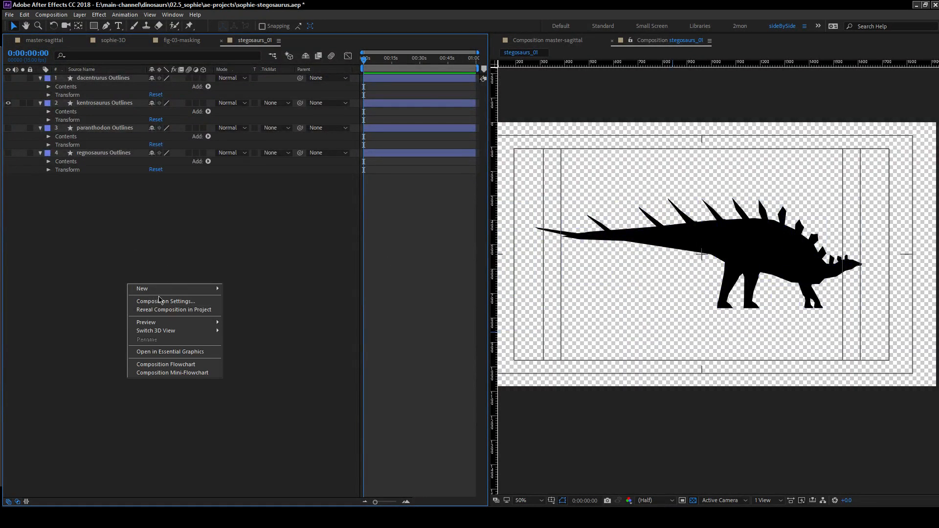
{"action": "mouse_move", "coordinate": [149, 291]}
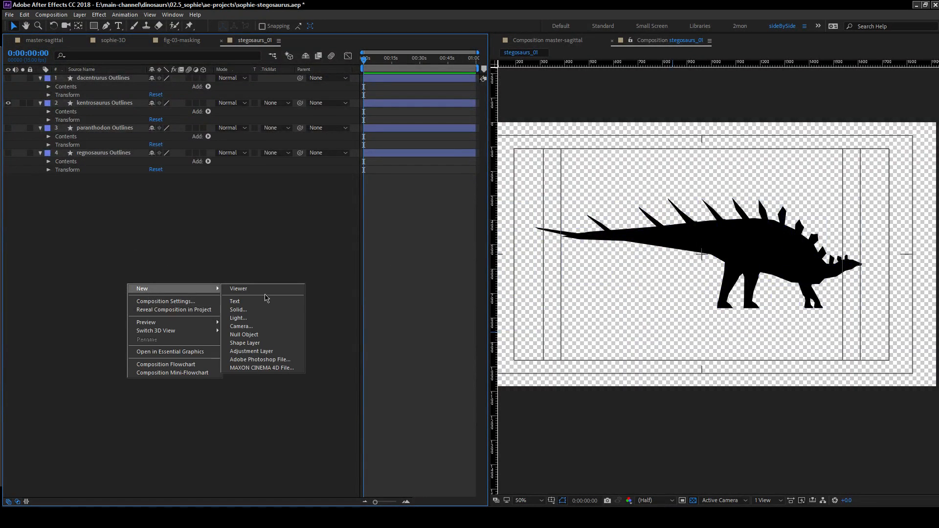
{"action": "left_click", "coordinate": [268, 345]}
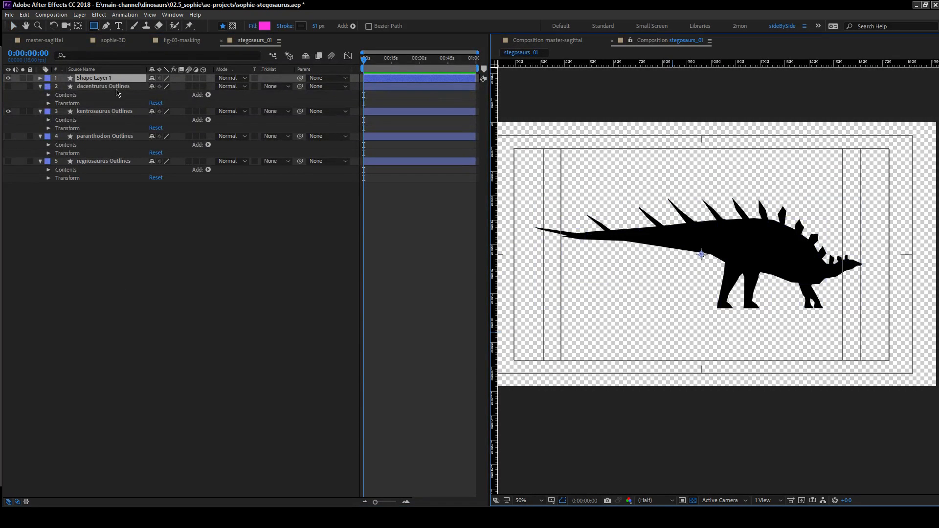
{"action": "key", "text": "c"}
{"action": "key", "text": "r"}
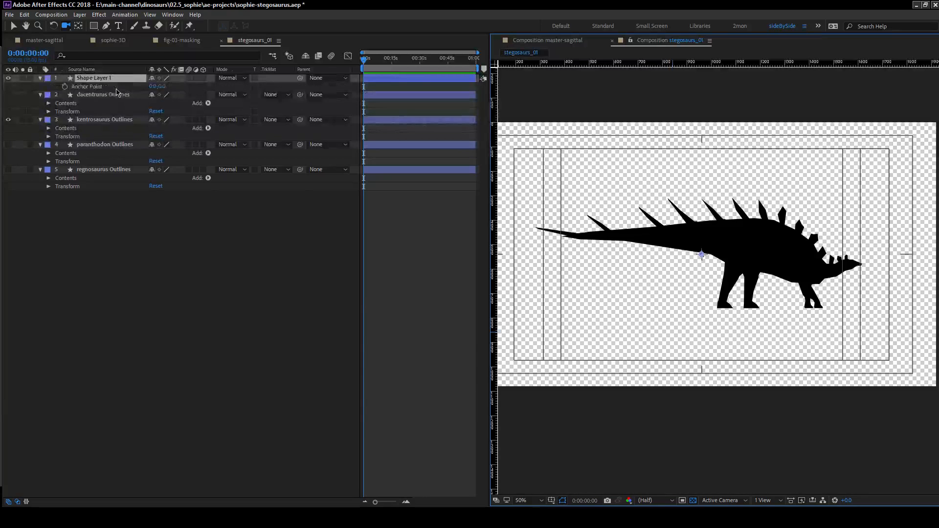
{"action": "key", "text": "Return"}
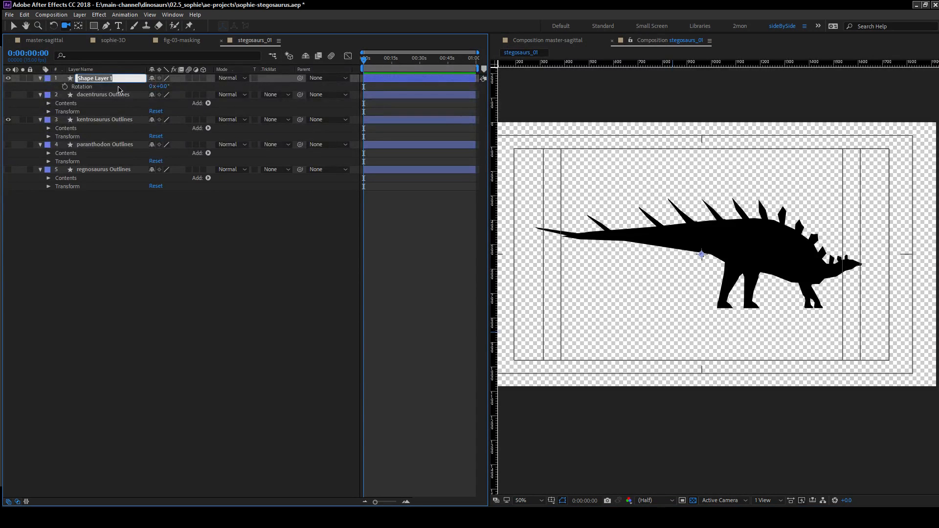
{"action": "type", "text": "sca"}
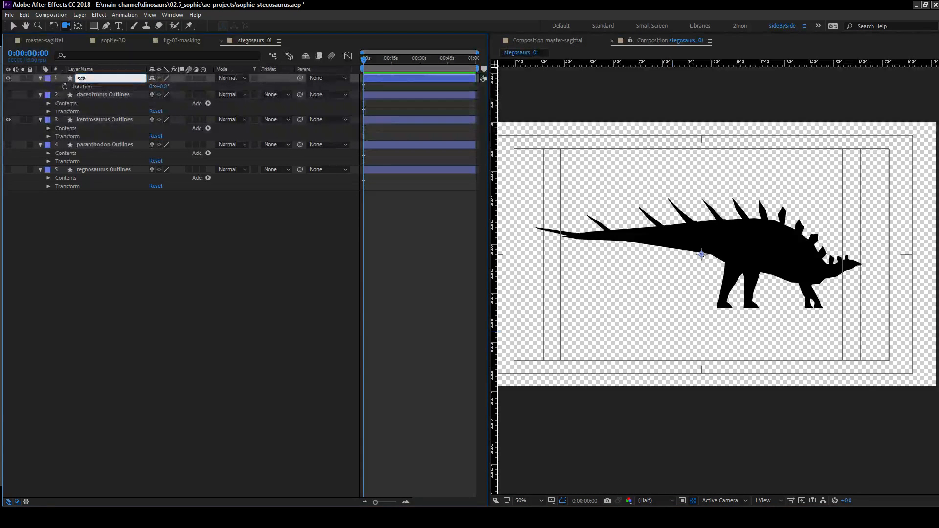
{"action": "type", "text": "leBar"}
{"action": "key", "text": "Return"}
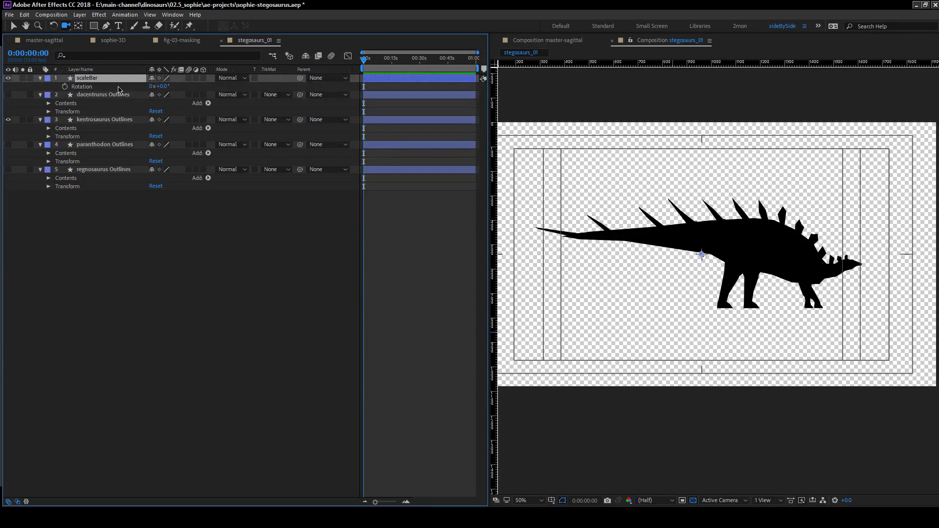
Add a rectangle and a fill to the contents of the scaleBar layer.
{"action": "left_click", "coordinate": [40, 78]}
{"action": "left_click", "coordinate": [40, 78]}
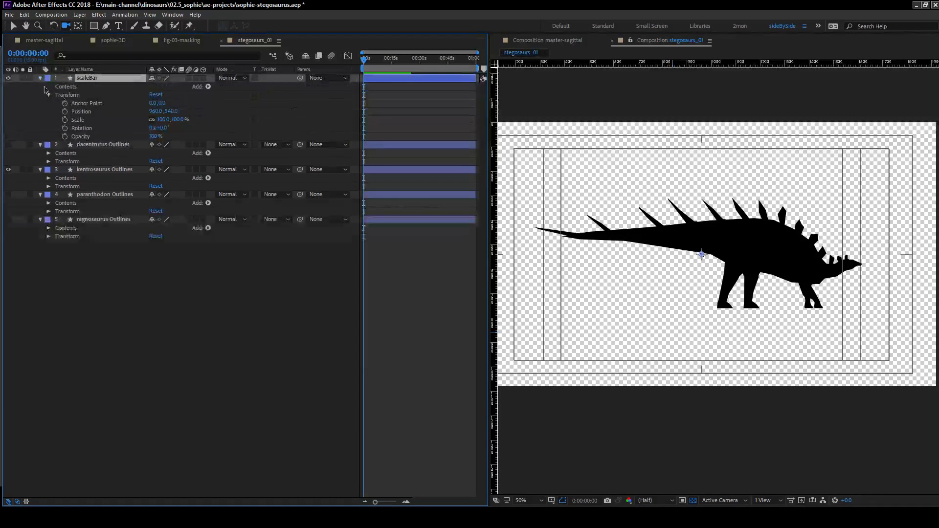
{"action": "left_click", "coordinate": [207, 86]}
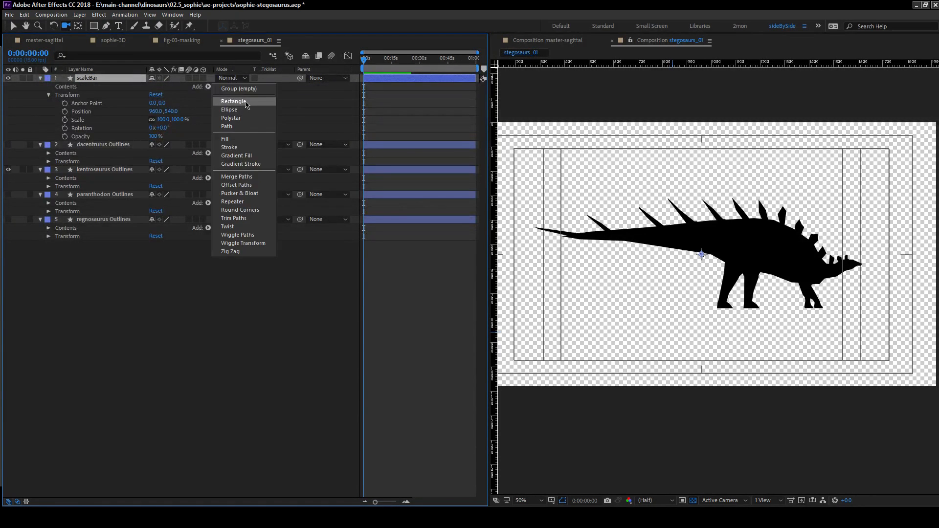
{"action": "left_click", "coordinate": [234, 101]}
{"action": "left_click", "coordinate": [208, 87]}
{"action": "left_click", "coordinate": [242, 142]}
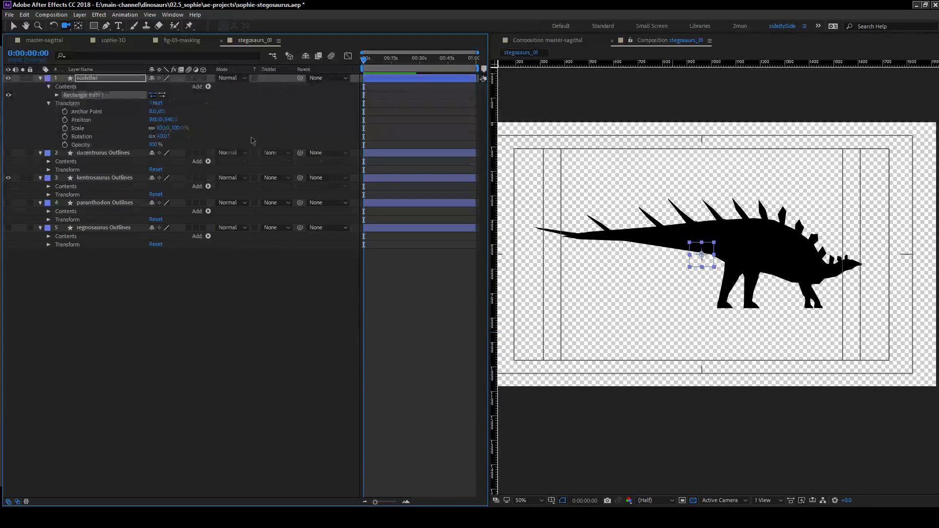
{"action": "left_click", "coordinate": [57, 104]}
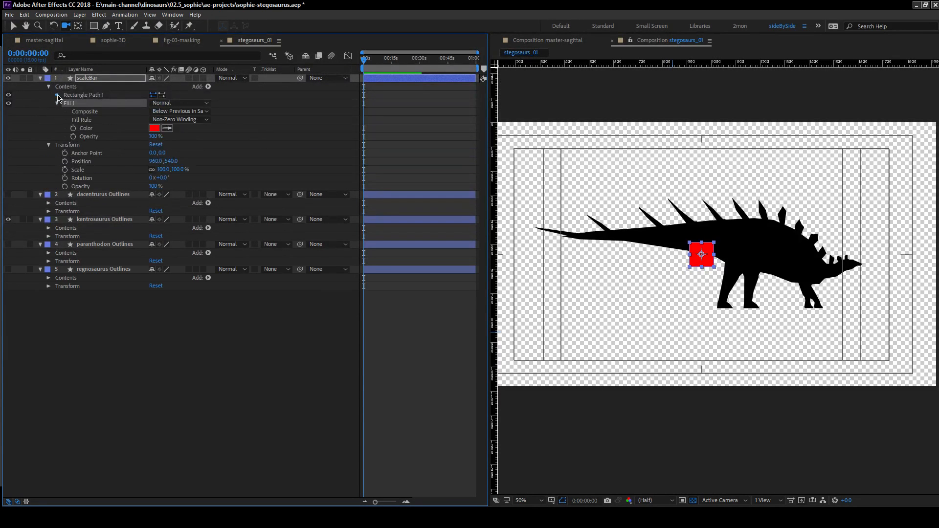
Add an empty group to scaleBar and move the rectangle path and fill into it.
{"action": "left_click", "coordinate": [56, 95]}
{"action": "left_click", "coordinate": [208, 87]}
{"action": "left_click", "coordinate": [230, 91]}
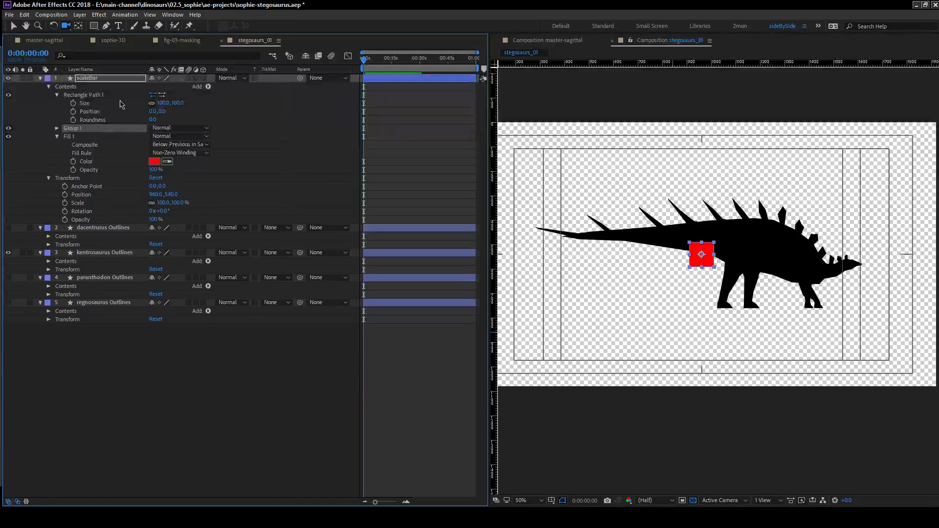
{"action": "left_click", "coordinate": [79, 96], "text": "ctrl"}
{"action": "left_click_drag", "start_coordinate": [74, 137], "coordinate": [78, 128]}
{"action": "left_click", "coordinate": [57, 95]}
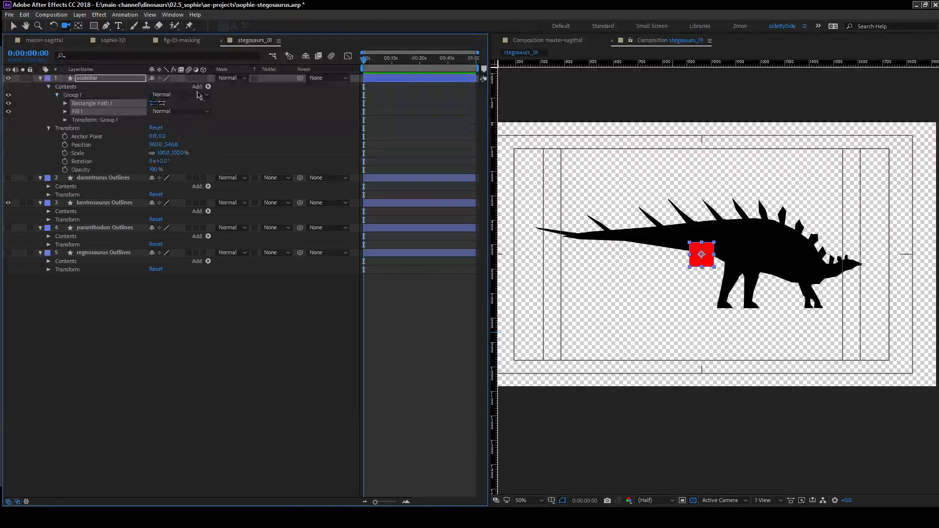
{"action": "left_click", "coordinate": [91, 96]}
{"action": "left_click", "coordinate": [208, 87]}
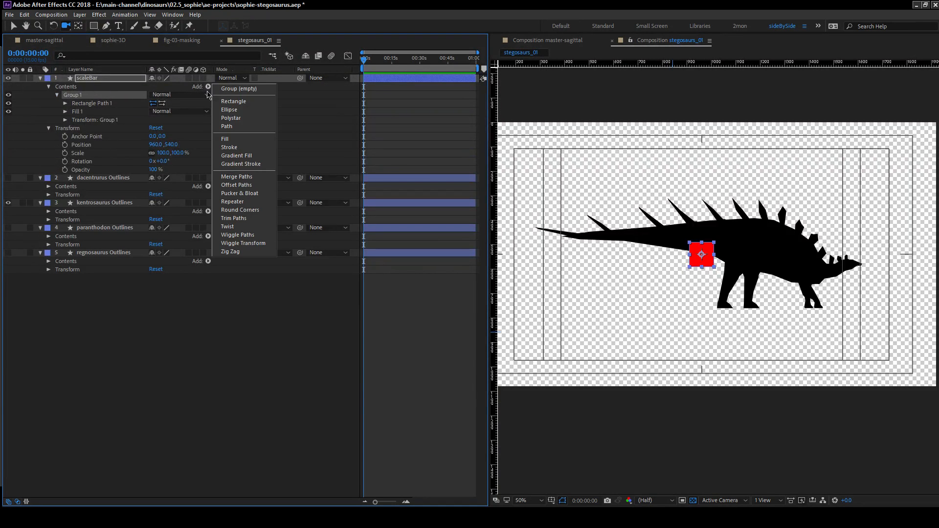
{"action": "left_click", "coordinate": [63, 85]}
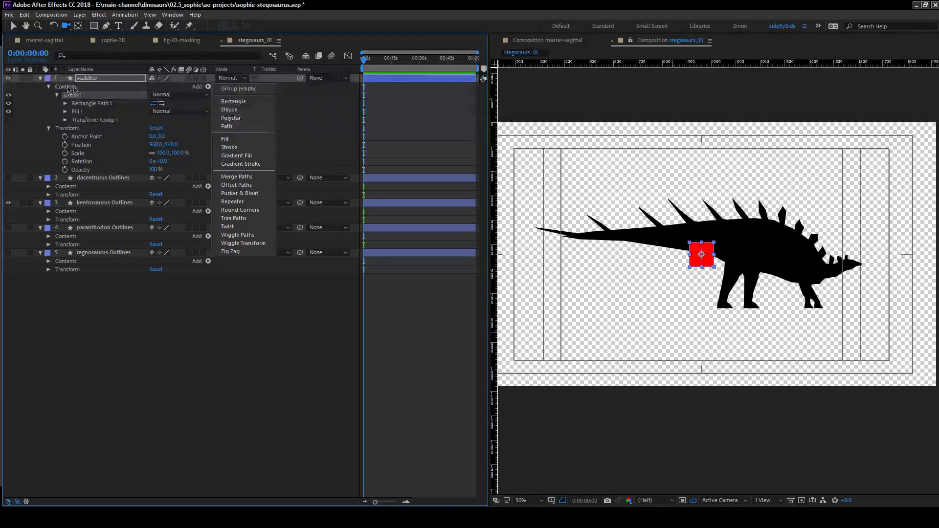
Expand the fill and rectangle path in Group 1 and set the rectangle's height to 10.
{"action": "left_click", "coordinate": [69, 114]}
{"action": "left_click", "coordinate": [66, 111]}
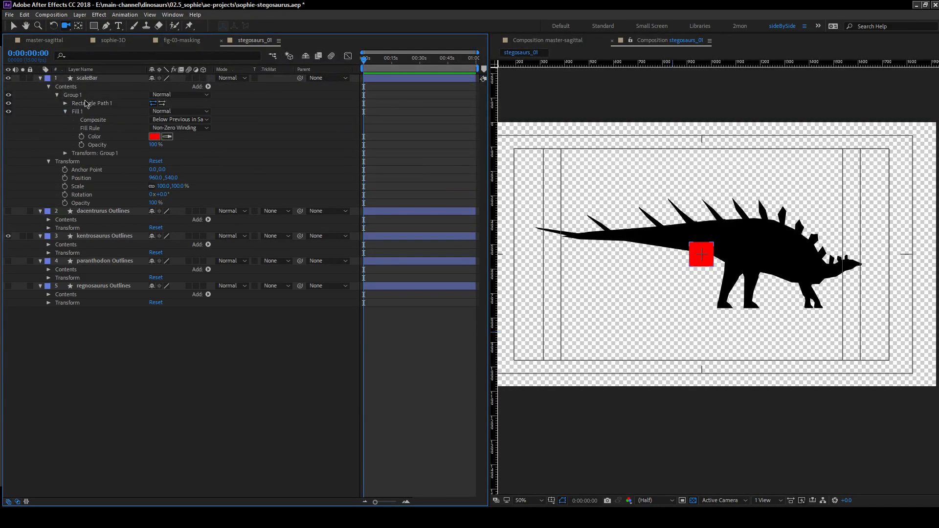
{"action": "left_click", "coordinate": [88, 103]}
{"action": "left_click", "coordinate": [65, 104]}
{"action": "left_click", "coordinate": [163, 111]}
{"action": "key", "text": "Tab"}
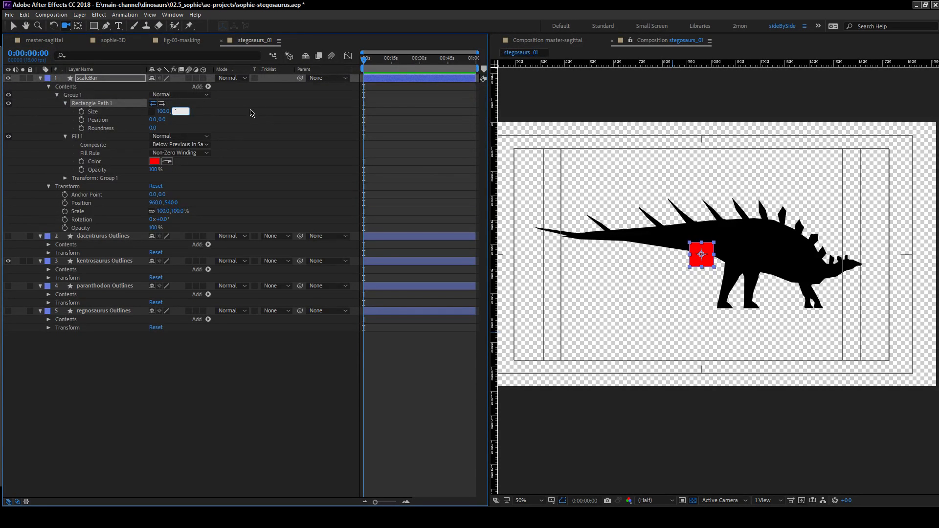
{"action": "type", "text": "10"}
{"action": "key", "text": "Return"}
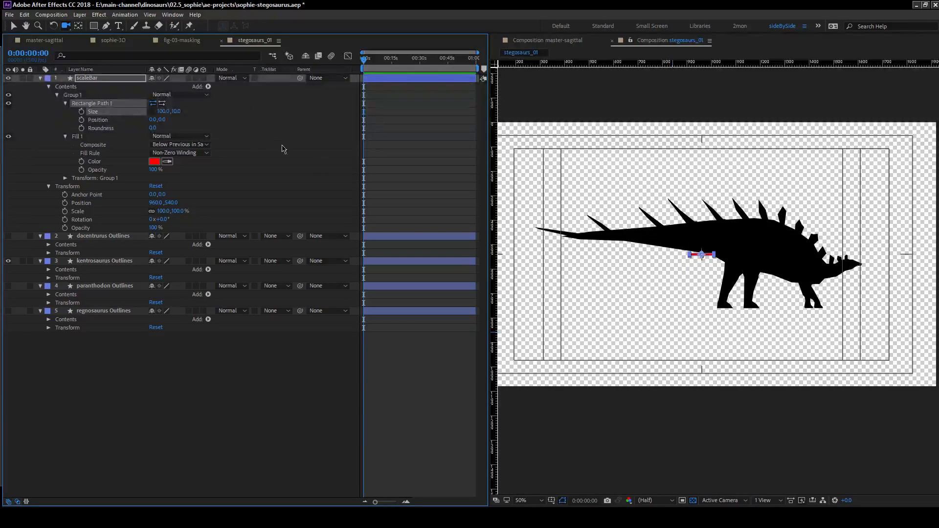
Set the size of the rectangle in Group 1 to 200 by 20.
{"action": "left_click", "coordinate": [161, 111]}
{"action": "type", "text": "200"}
{"action": "key", "text": "Tab"}
{"action": "key", "text": "Return"}
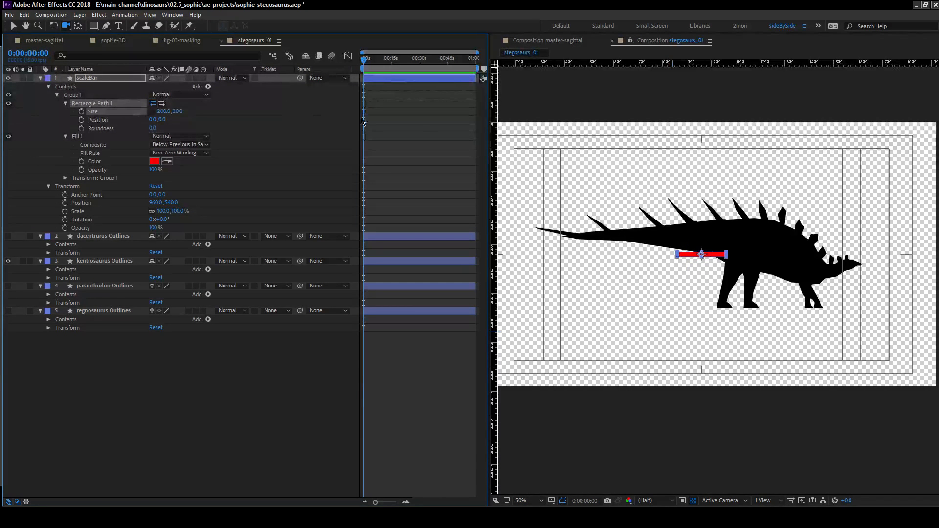
Try moving the red bar below the kentrosaurus's front feet, and undo the move.
{"action": "key", "text": "v"}
{"action": "left_click_drag", "start_coordinate": [688, 259], "coordinate": [804, 322]}
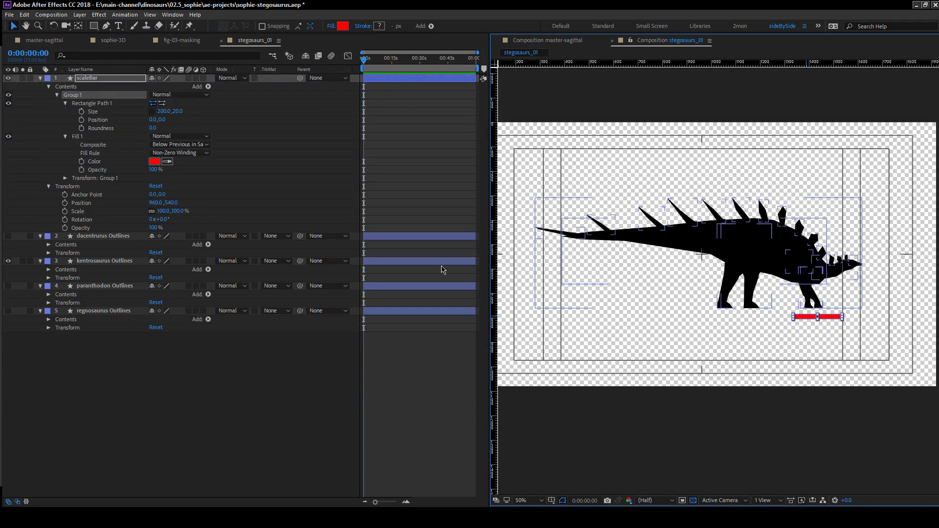
{"action": "key", "text": "ctrl+z"}
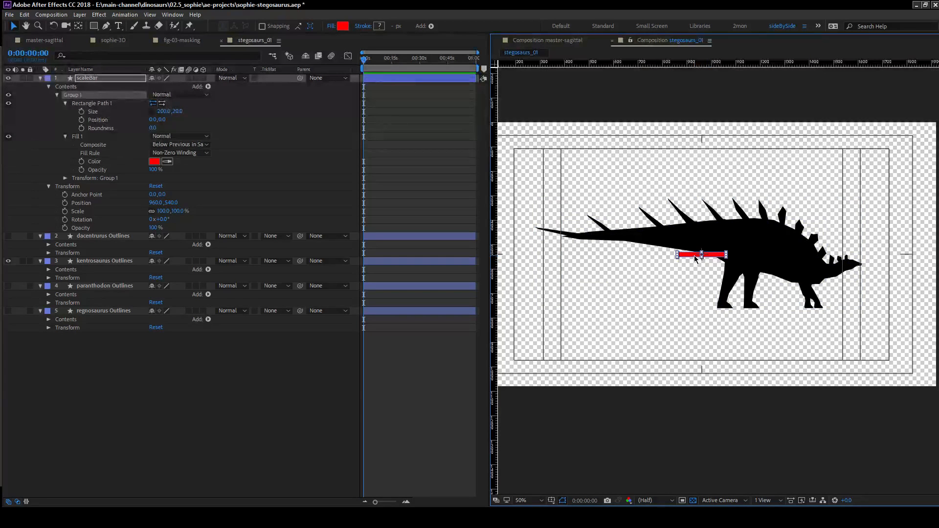
Try moving the red bar onto the tail, reveal Group 1's transform properties, and undo the move.
{"action": "key", "text": "period"}
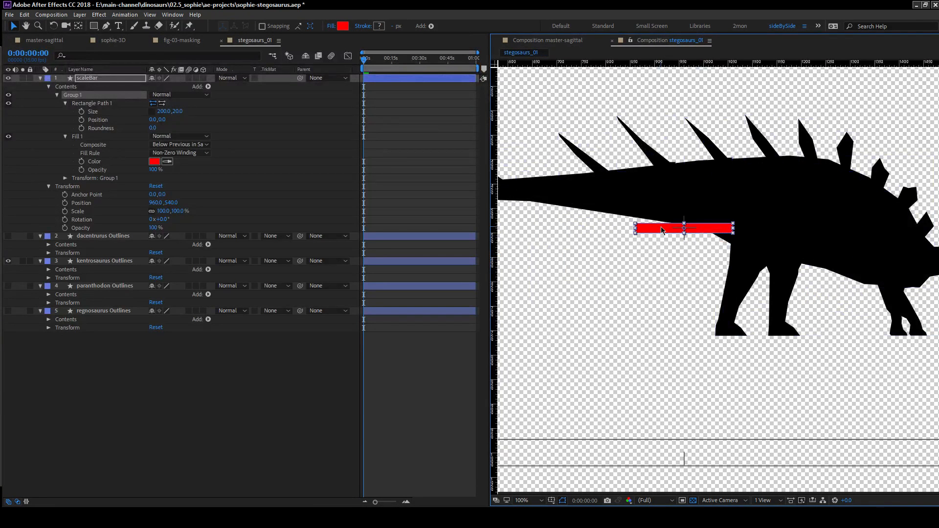
{"action": "left_click_drag", "start_coordinate": [660, 232], "coordinate": [567, 199]}
{"action": "left_click", "coordinate": [65, 178]}
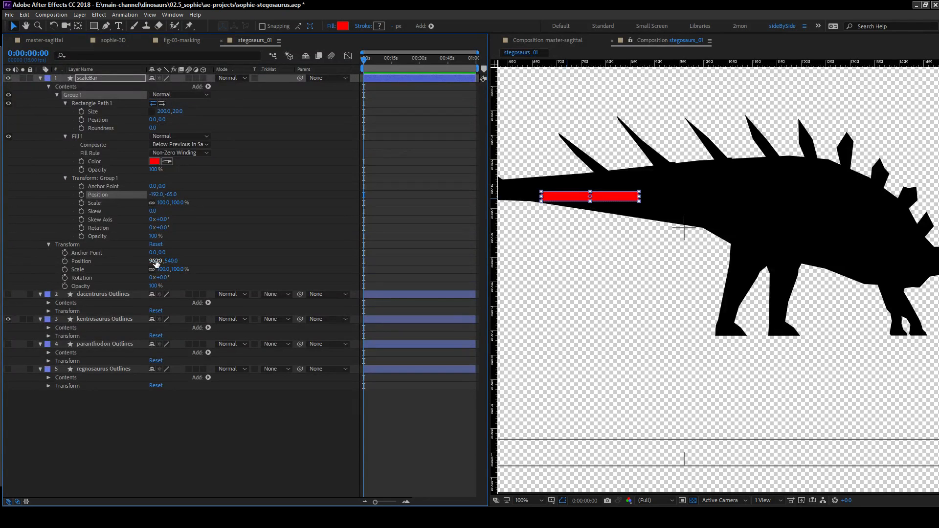
{"action": "key", "text": "ctrl+z"}
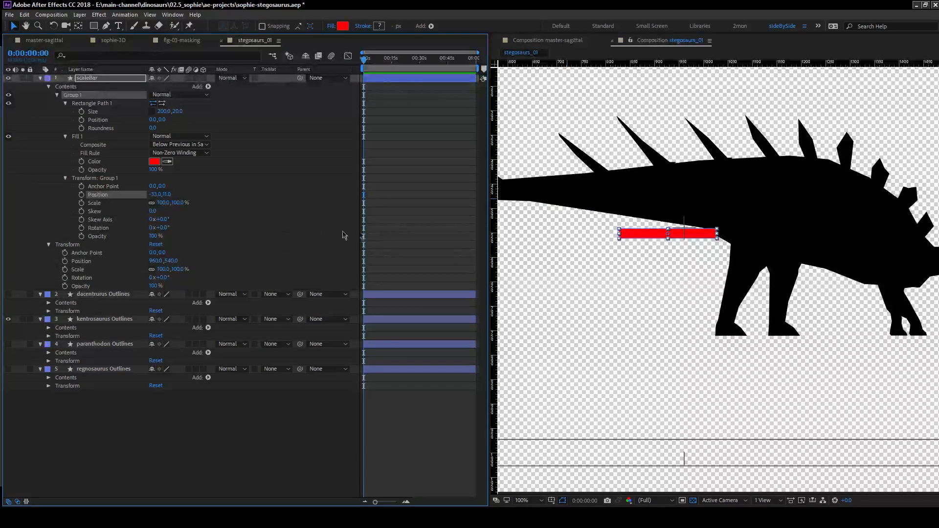
{"action": "key", "text": "ctrl+z"}
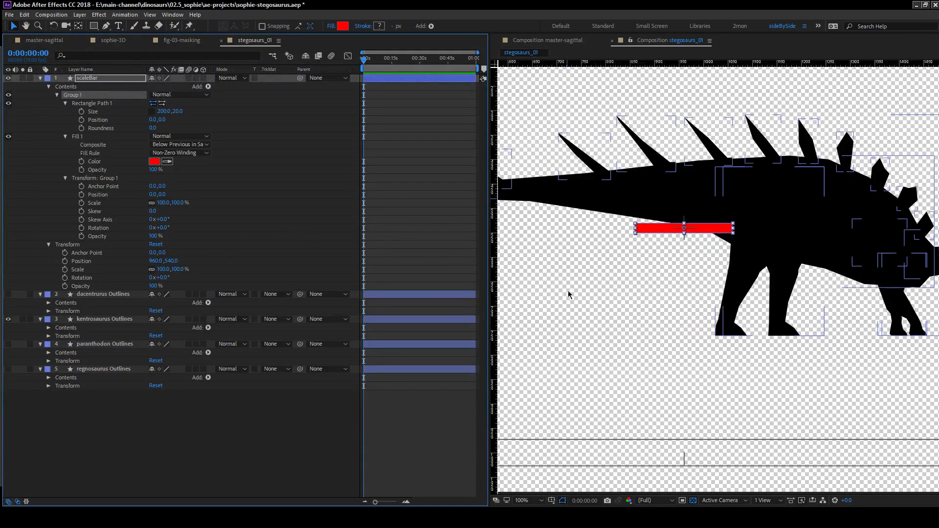
{"action": "scroll", "coordinate": [562, 290], "scroll_direction": "down", "scroll_amount": 2}
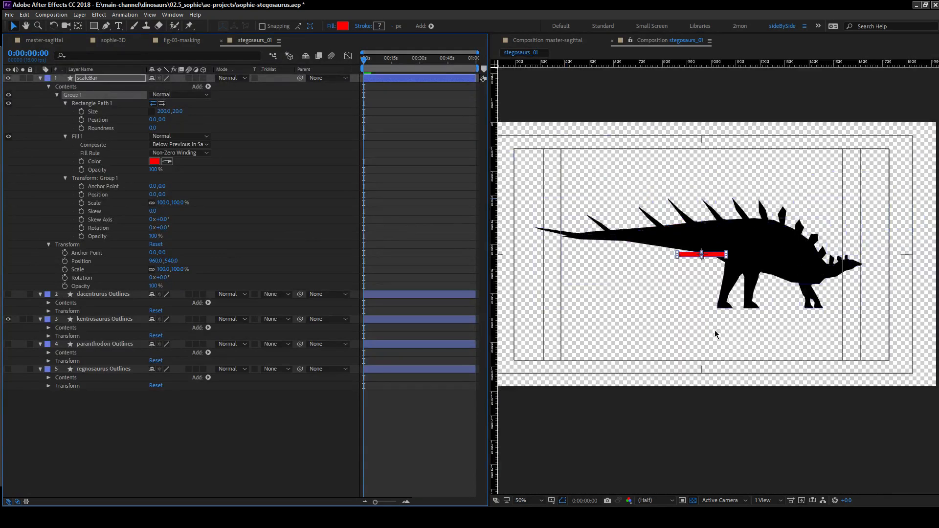
Duplicate Group 1 in scaleBar and set the copy's fill color to yellow FFC600.
{"action": "left_click", "coordinate": [57, 95]}
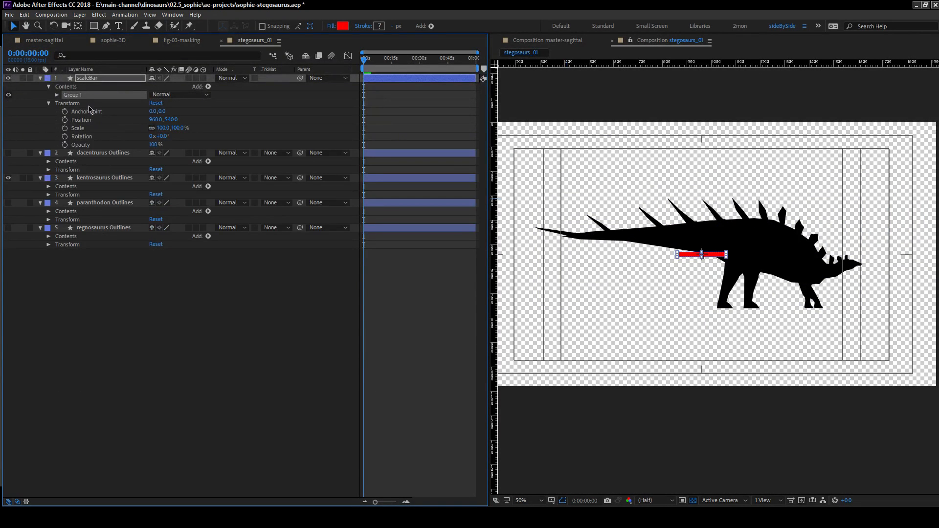
{"action": "key", "text": "ctrl+d"}
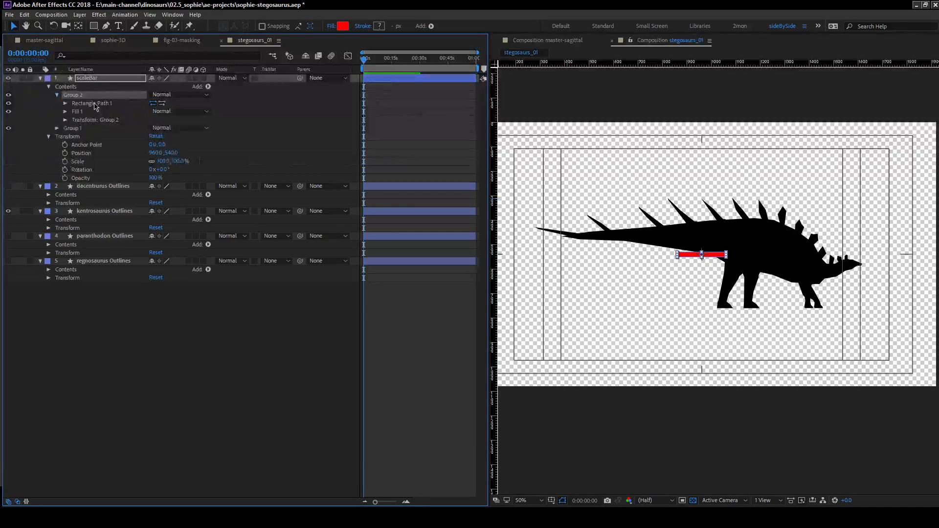
{"action": "left_click", "coordinate": [65, 111]}
{"action": "left_click", "coordinate": [155, 137]}
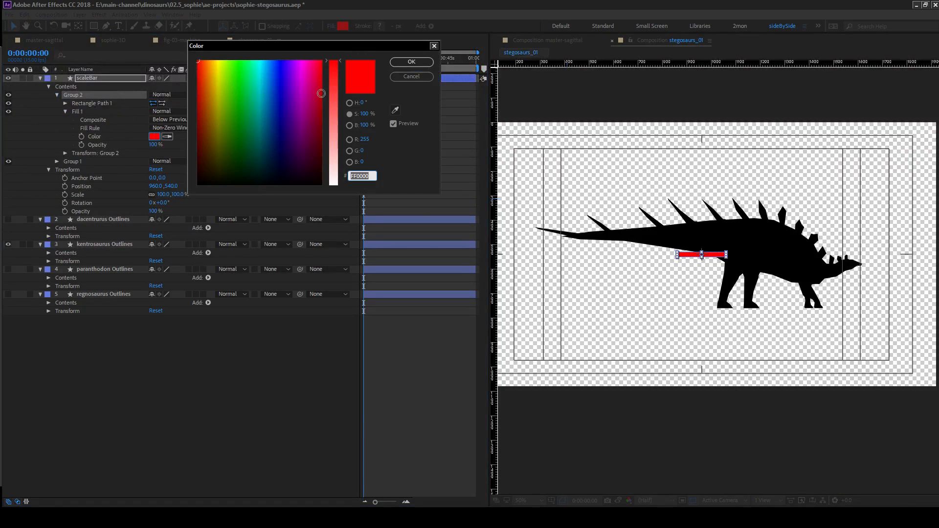
{"action": "left_click", "coordinate": [213, 58]}
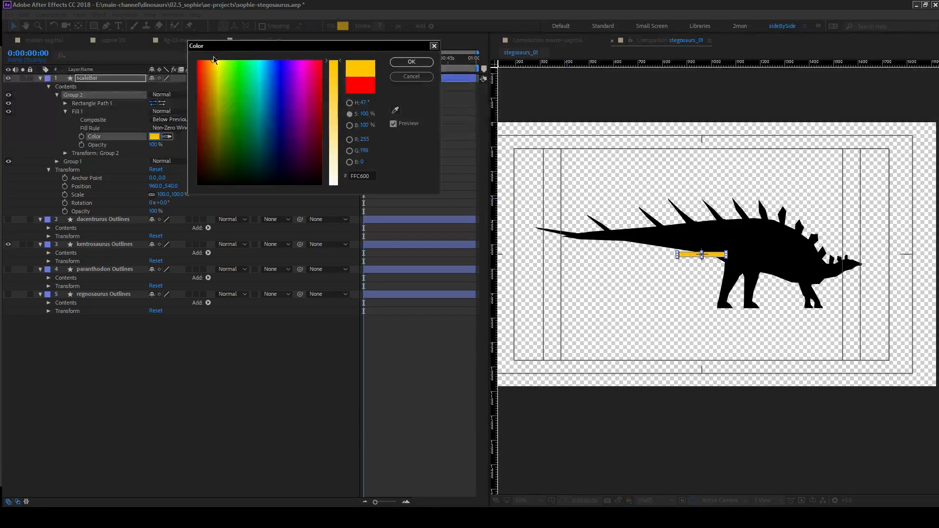
{"action": "left_click", "coordinate": [412, 61]}
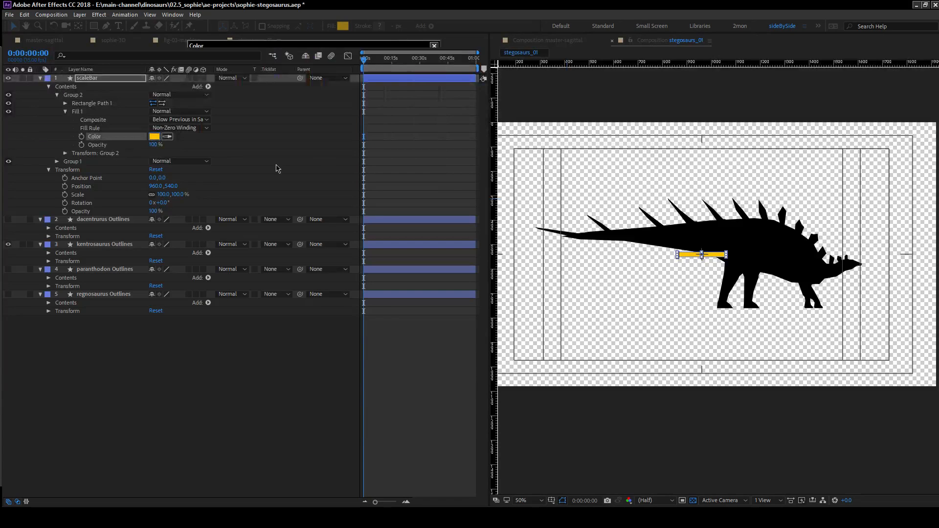
Set the horizontal position of Group 2 to 200 so the yellow bar sits end to end with the red one.
{"action": "left_click", "coordinate": [66, 153]}
{"action": "left_click", "coordinate": [151, 169]}
{"action": "type", "text": "200"}
{"action": "key", "text": "Return"}
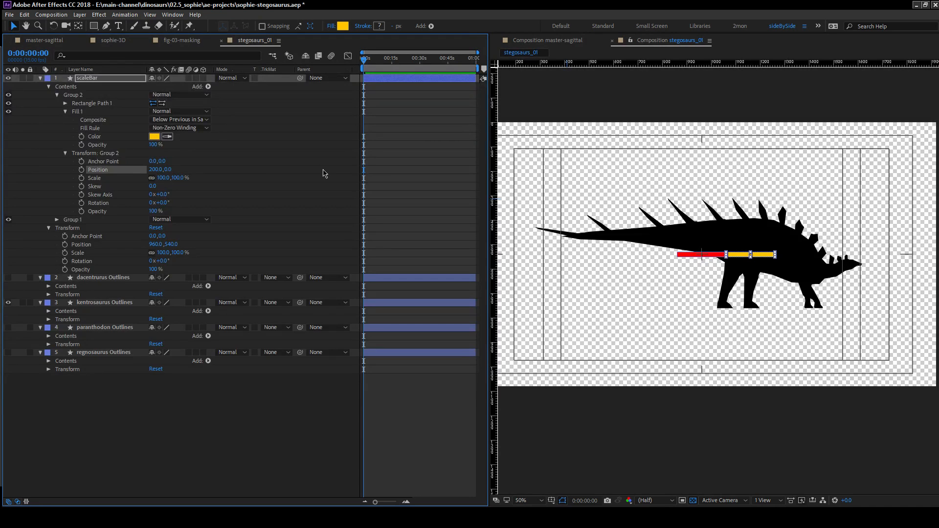
{"action": "left_click", "coordinate": [230, 170]}
Duplicate Group 1 and Group 2 together in scaleBar and reveal the transform properties of both copies.
{"action": "left_click", "coordinate": [73, 94]}
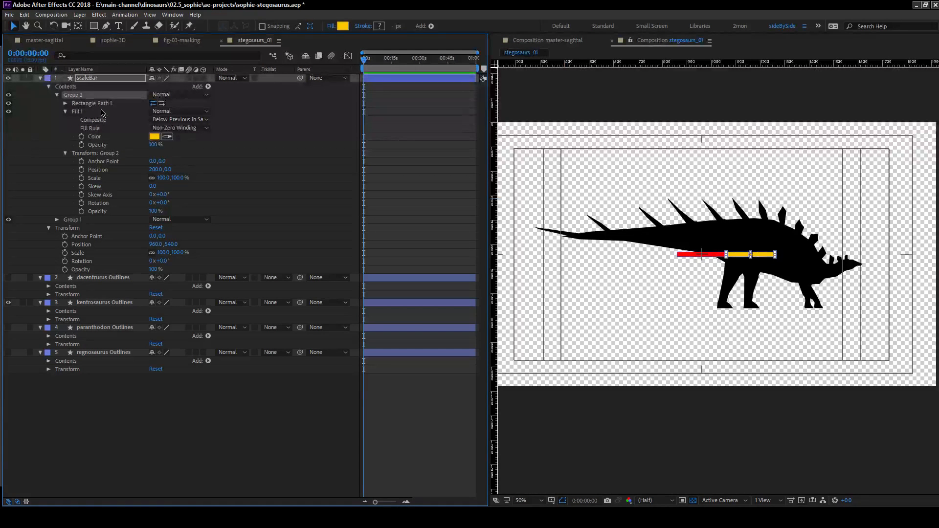
{"action": "left_click", "coordinate": [71, 220], "text": "ctrl"}
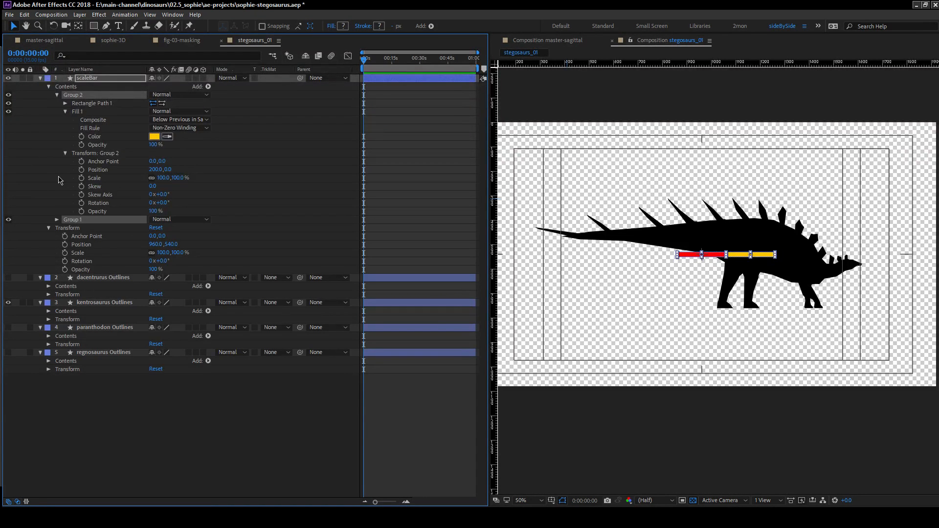
{"action": "key", "text": "ctrl+d"}
{"action": "left_click_drag", "start_coordinate": [79, 97], "coordinate": [85, 101]}
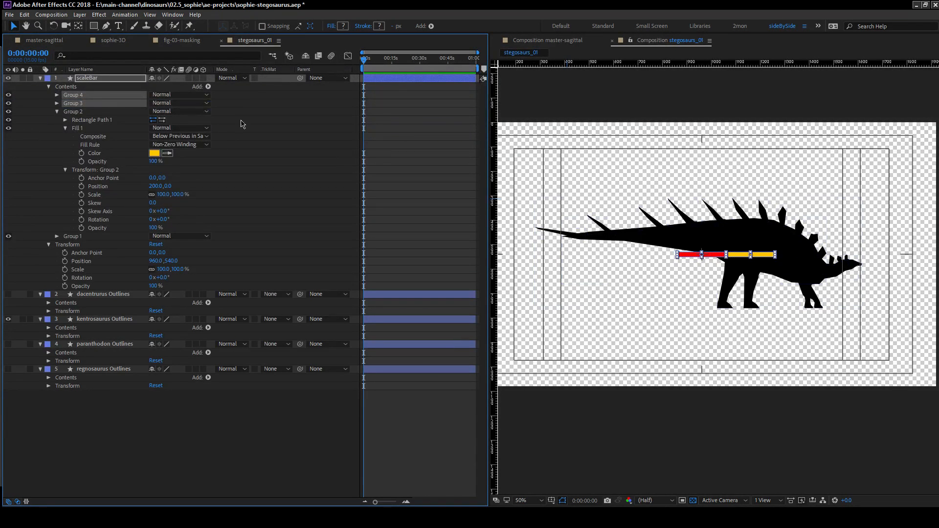
{"action": "left_click", "coordinate": [56, 104]}
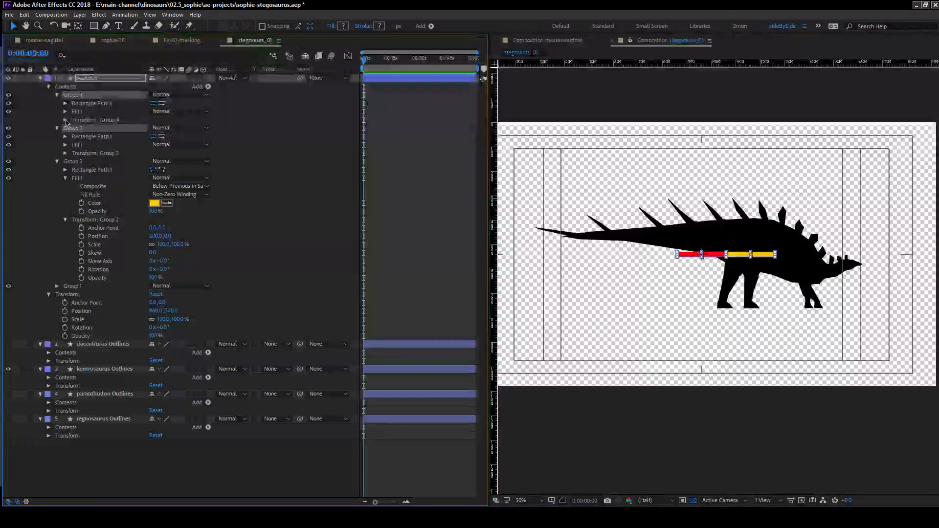
{"action": "left_click", "coordinate": [65, 120]}
{"action": "left_click", "coordinate": [65, 211]}
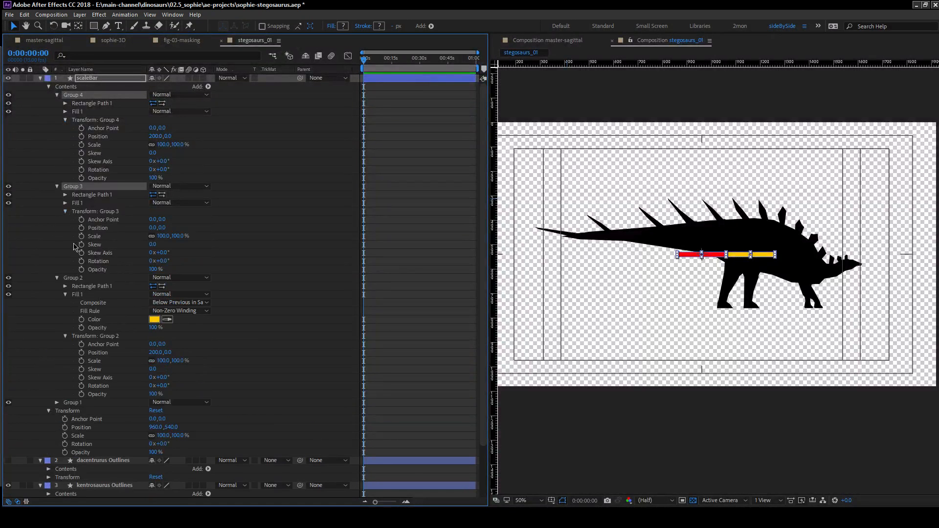
{"action": "left_click", "coordinate": [49, 248]}
Set the horizontal position of Group 4 to 600 and of Group 3 to 400 to extend the alternating bar.
{"action": "left_click", "coordinate": [156, 136]}
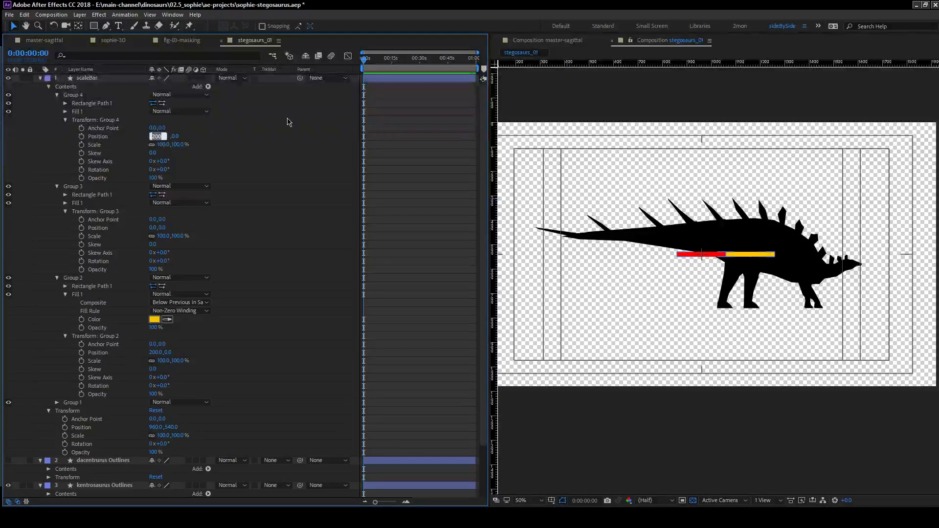
{"action": "type", "text": "600"}
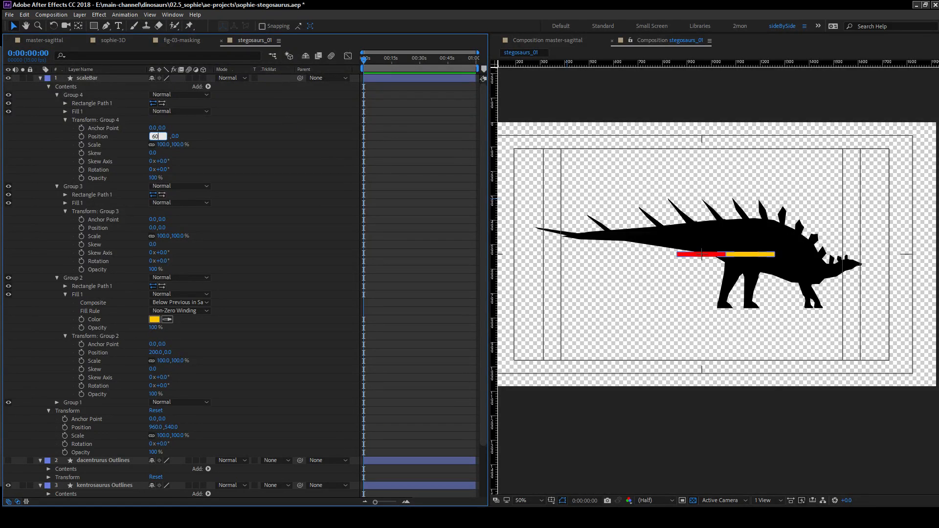
{"action": "key", "text": "Return"}
{"action": "left_click", "coordinate": [154, 228]}
{"action": "type", "text": "400"}
{"action": "key", "text": "Return"}
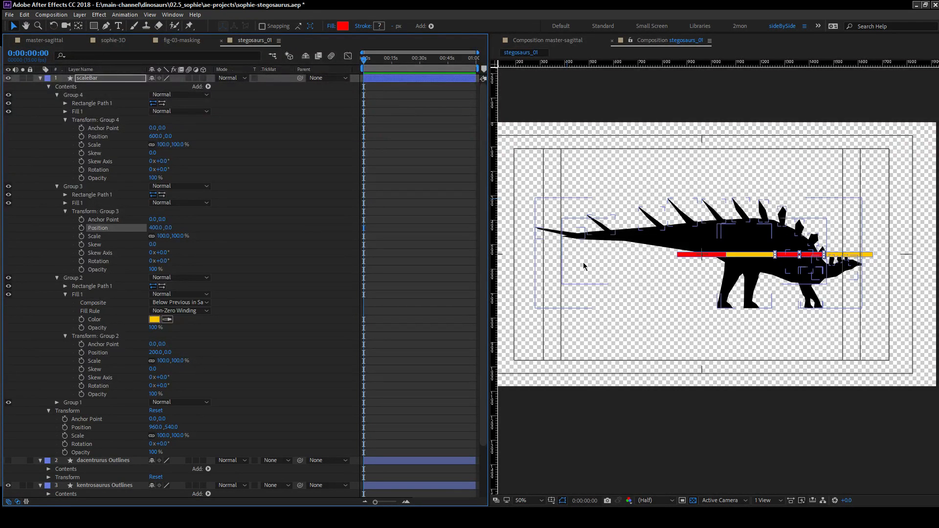
{"action": "left_click", "coordinate": [345, 231]}
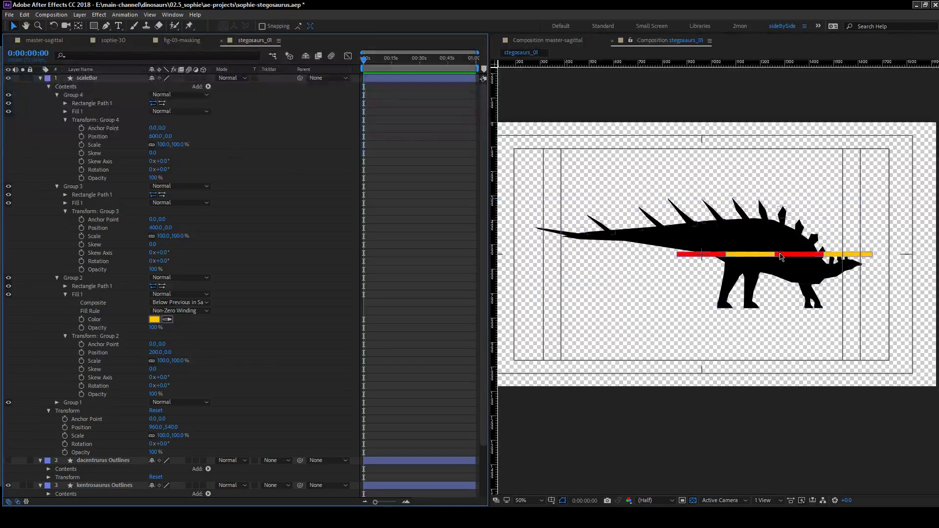
Add an empty group to the contents of the scaleBar layer.
{"action": "left_click", "coordinate": [74, 403]}
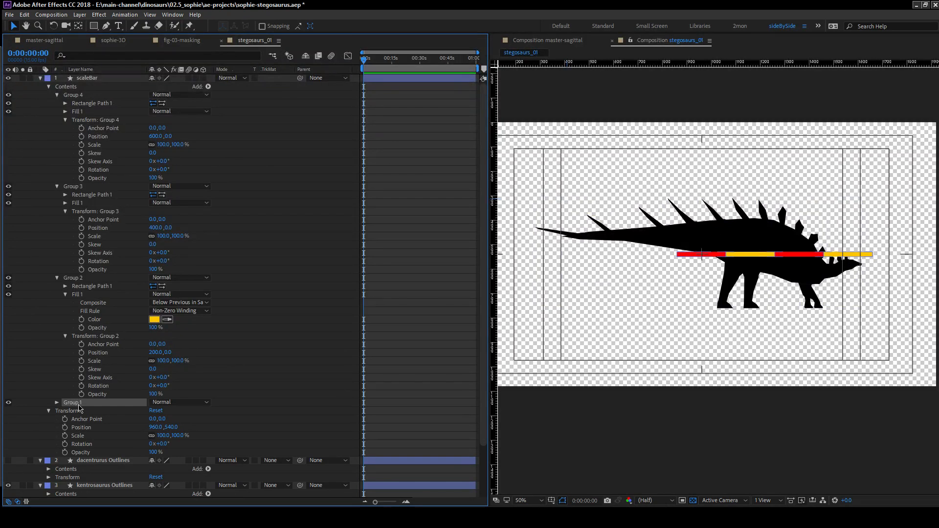
{"action": "left_click", "coordinate": [73, 277], "text": "ctrl"}
{"action": "left_click", "coordinate": [74, 186], "text": "ctrl"}
{"action": "left_click", "coordinate": [73, 95], "text": "ctrl"}
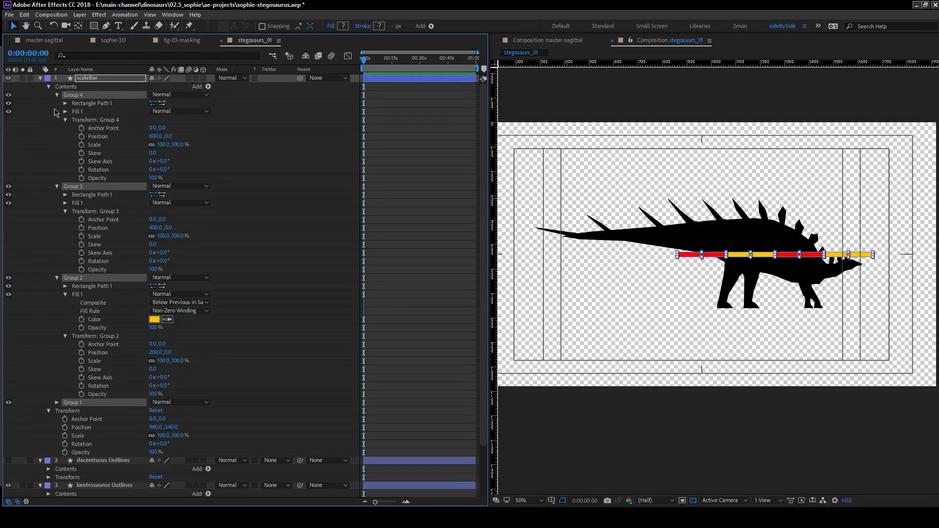
{"action": "left_click", "coordinate": [69, 89]}
{"action": "left_click", "coordinate": [70, 89]}
{"action": "left_click", "coordinate": [208, 87]}
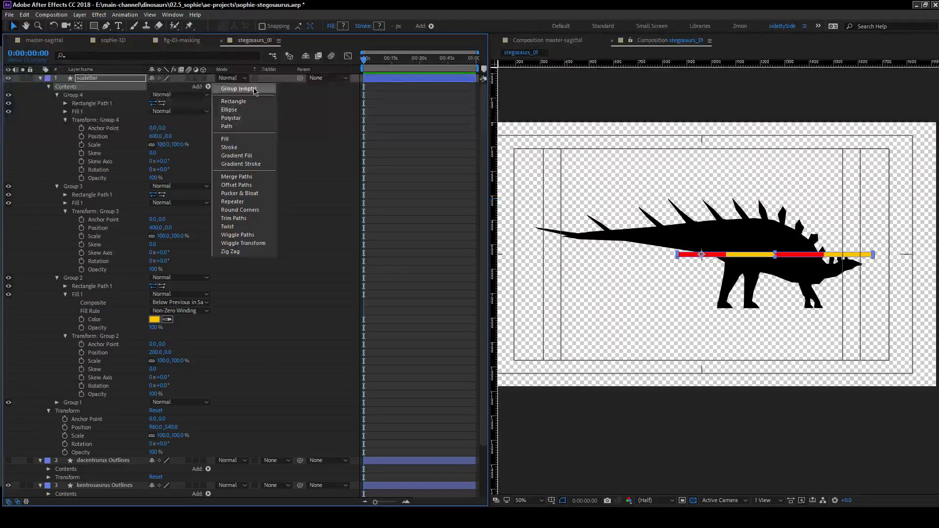
{"action": "left_click", "coordinate": [248, 90]}
Move Groups 1 through 4 into the new empty group and reveal that group's transform properties.
{"action": "left_click", "coordinate": [73, 403]}
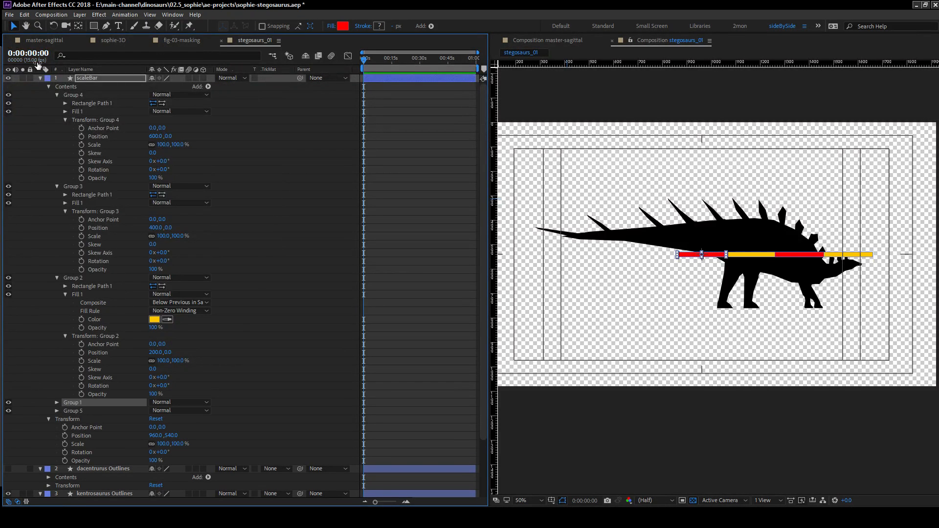
{"action": "left_click", "coordinate": [82, 97], "text": "shift"}
{"action": "left_click_drag", "start_coordinate": [77, 403], "coordinate": [81, 412]}
{"action": "left_click", "coordinate": [57, 95]}
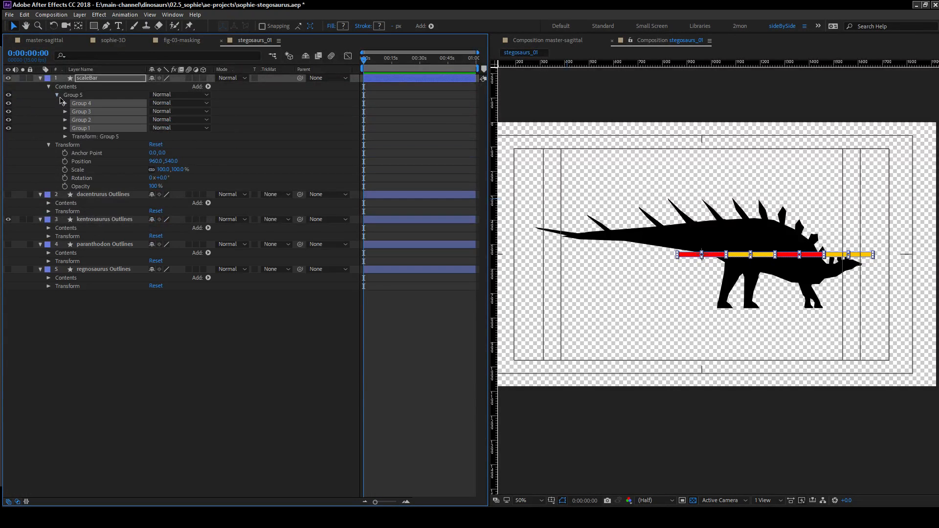
{"action": "left_click", "coordinate": [65, 137]}
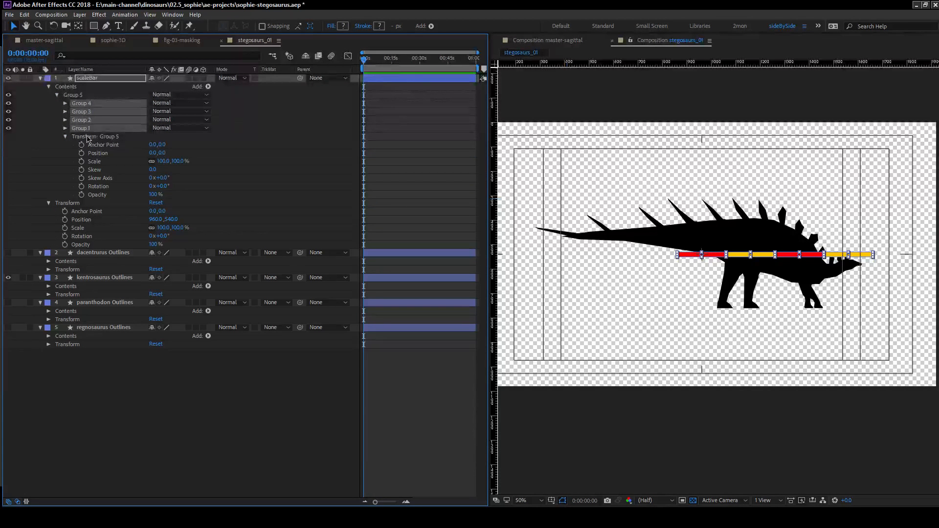
Duplicate Group 5 with its four segments and set the copy's horizontal position to 800.
{"action": "left_click", "coordinate": [81, 96]}
{"action": "key", "text": "ctrl+d"}
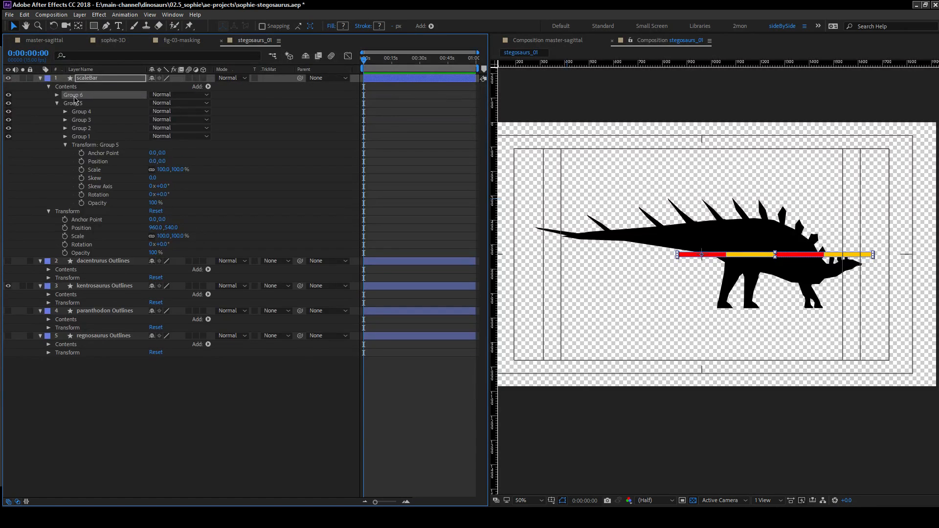
{"action": "left_click", "coordinate": [56, 95]}
{"action": "left_click", "coordinate": [65, 136]}
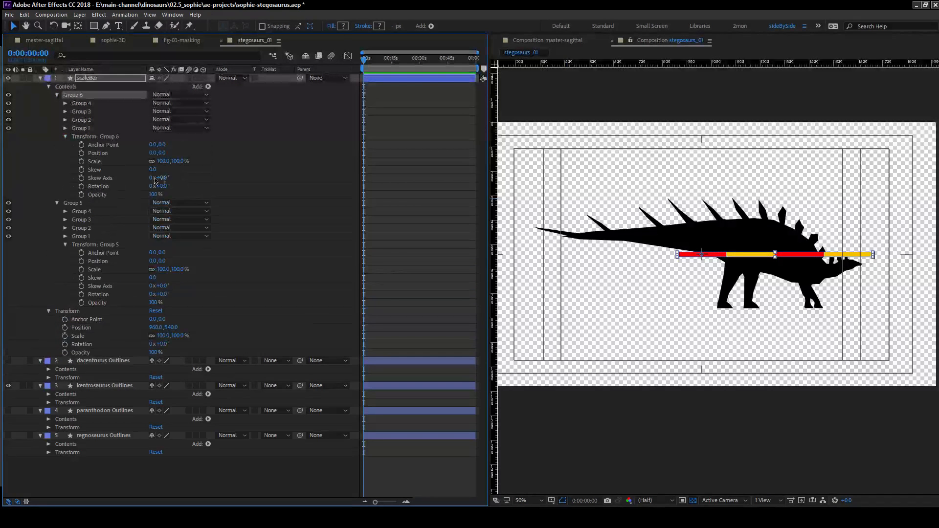
{"action": "left_click_drag", "start_coordinate": [156, 153], "coordinate": [582, 183]}
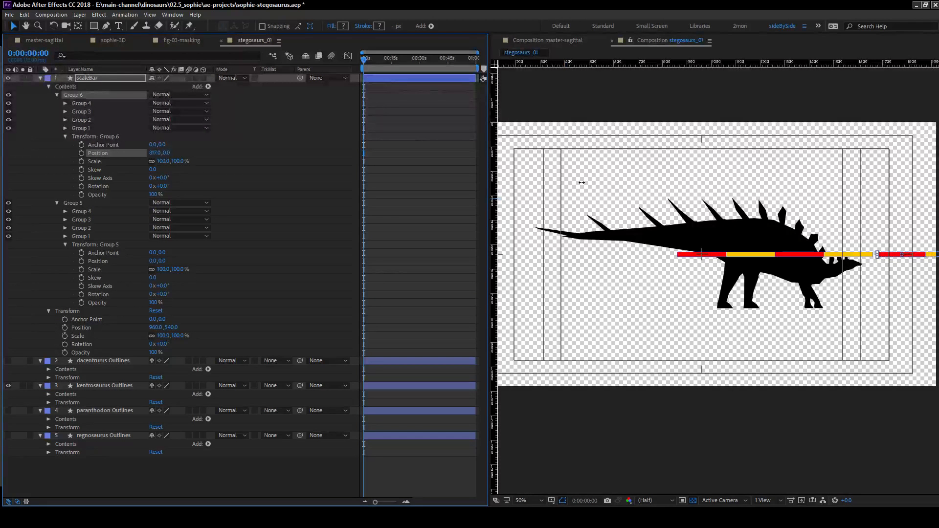
{"action": "left_click", "coordinate": [155, 152]}
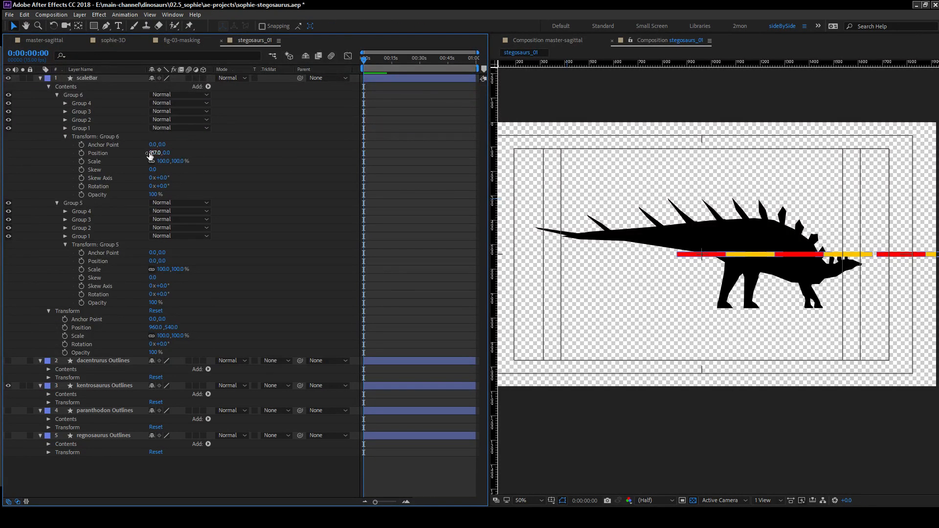
{"action": "type", "text": "800"}
{"action": "key", "text": "Return"}
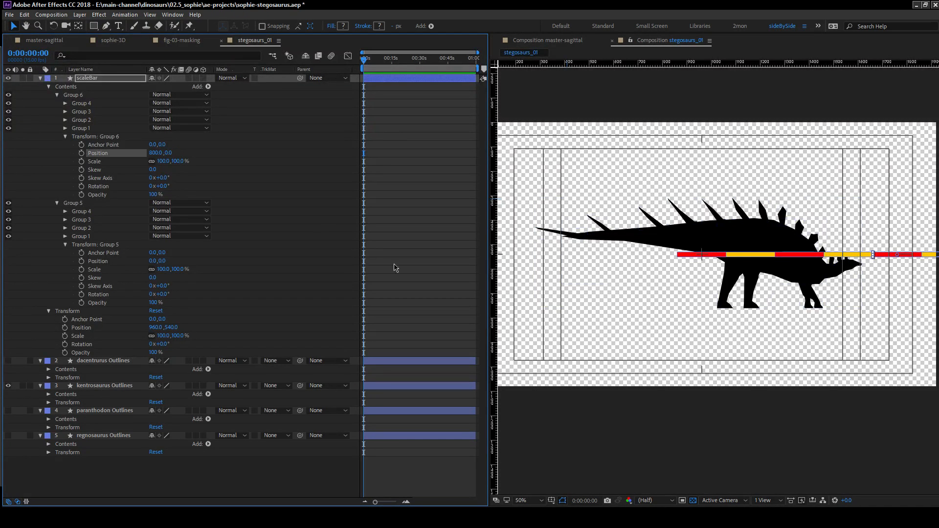
{"action": "left_click", "coordinate": [505, 276]}
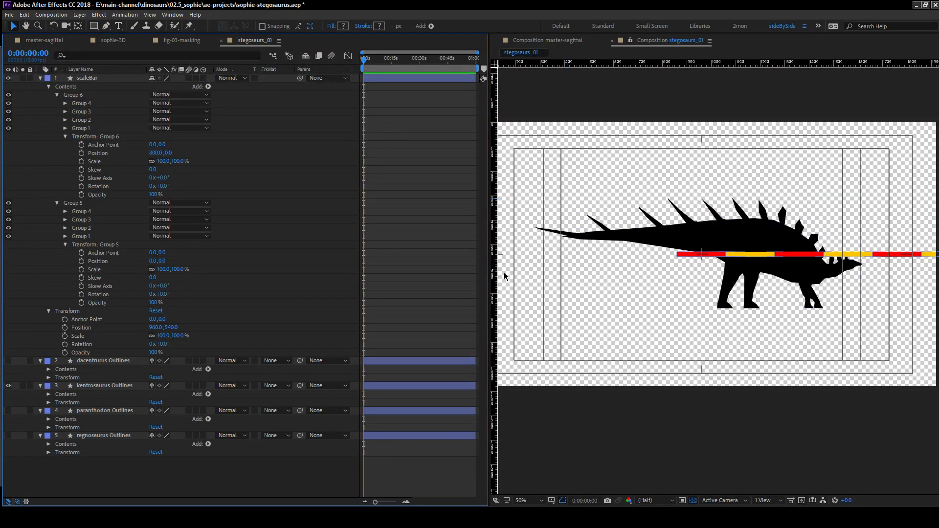
Duplicate Group 6 and set the copy's horizontal position to 1600 so the scale bar continues end to end.
{"action": "left_click", "coordinate": [73, 95]}
{"action": "key", "text": "ctrl+d"}
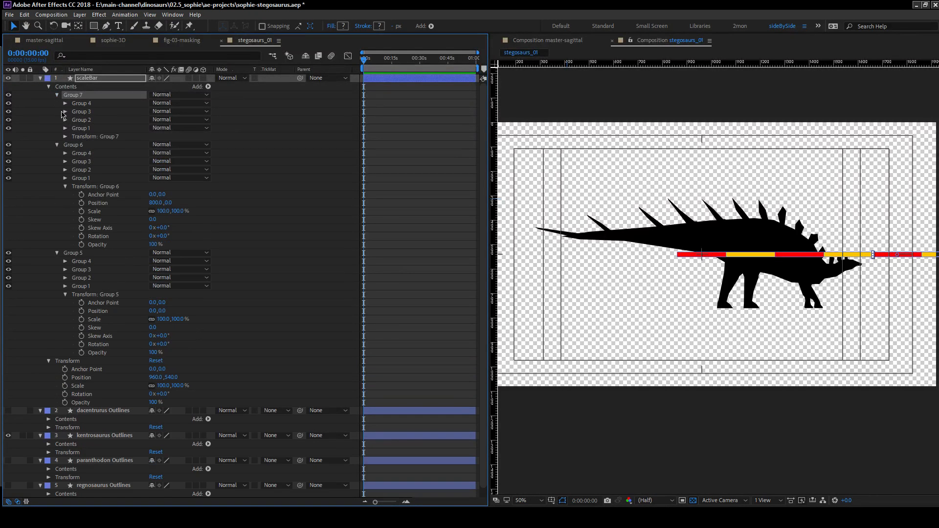
{"action": "left_click", "coordinate": [153, 154]}
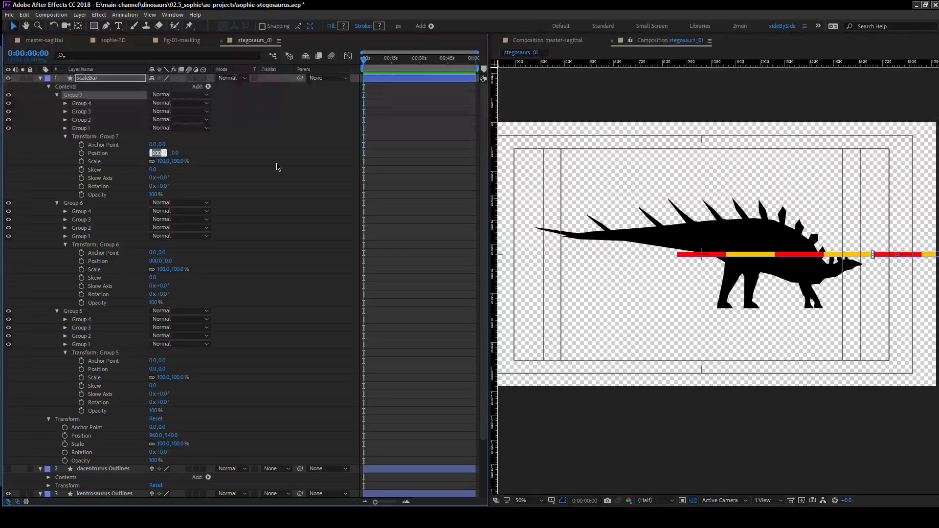
{"action": "type", "text": "1600"}
{"action": "key", "text": "Return"}
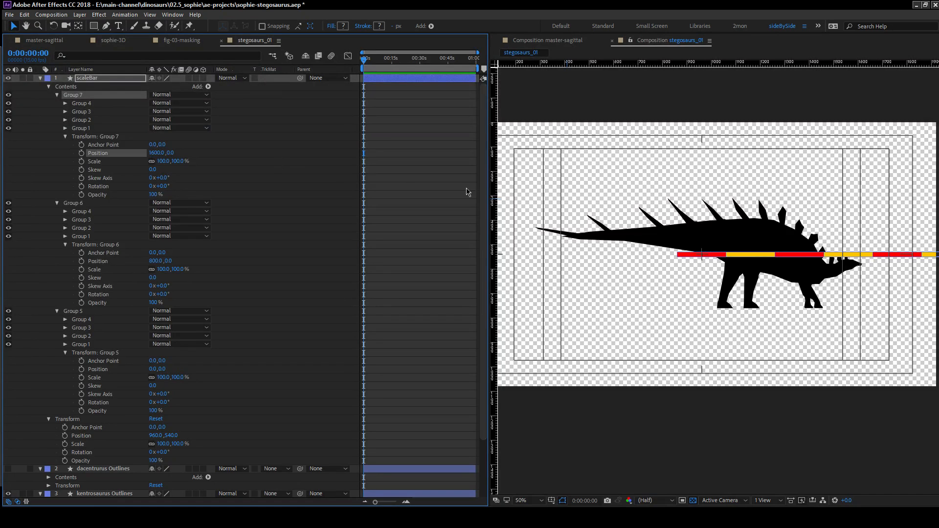
{"action": "left_click", "coordinate": [54, 169]}
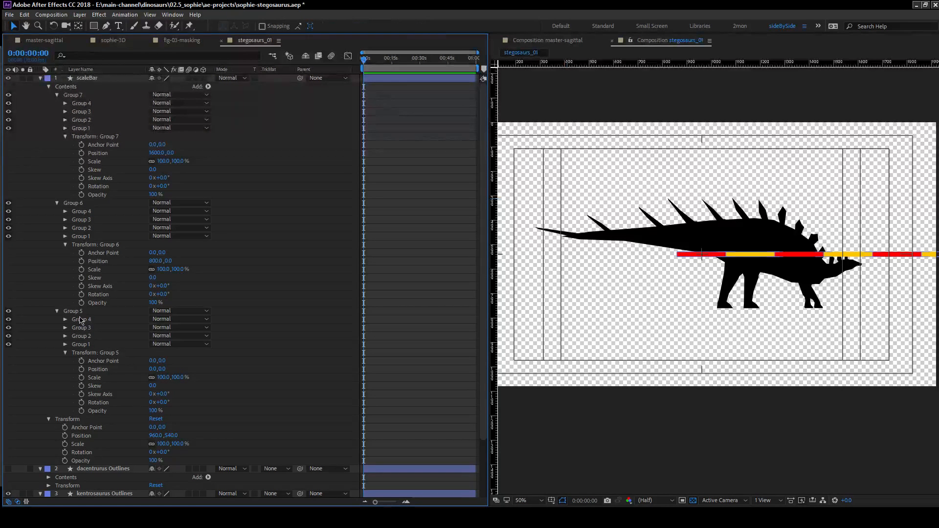
Set the scaleBar layer's horizontal anchor point to 1401 so the bar spans the kentrosaurus silhouette.
{"action": "left_click_drag", "start_coordinate": [152, 427], "coordinate": [828, 417]}
{"action": "left_click", "coordinate": [270, 355]}
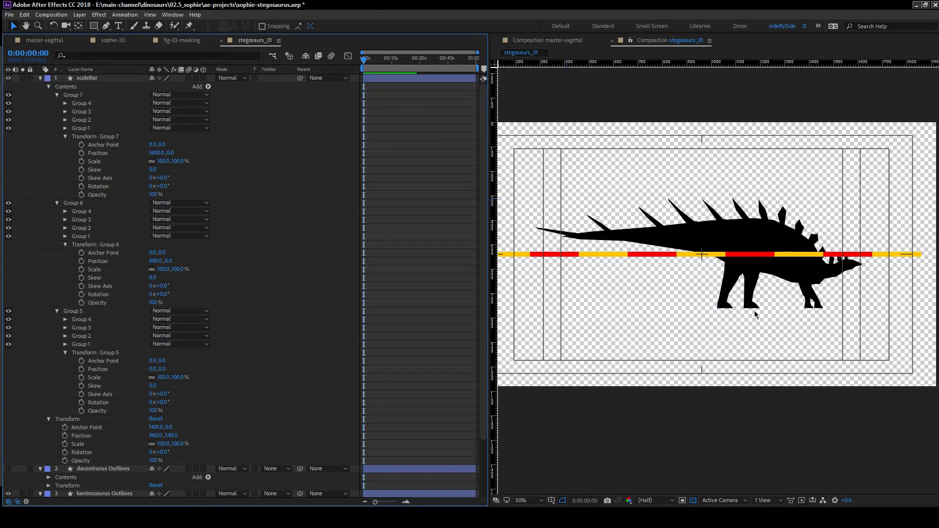
{"action": "left_click_drag", "start_coordinate": [697, 272], "coordinate": [938, 233]}
{"action": "left_click_drag", "start_coordinate": [789, 256], "coordinate": [601, 250]}
{"action": "mouse_move", "coordinate": [739, 232]}
{"action": "left_mouse_down"}
{"action": "mouse_move", "coordinate": [782, 224]}
{"action": "mouse_move", "coordinate": [750, 228]}
{"action": "left_mouse_up"}
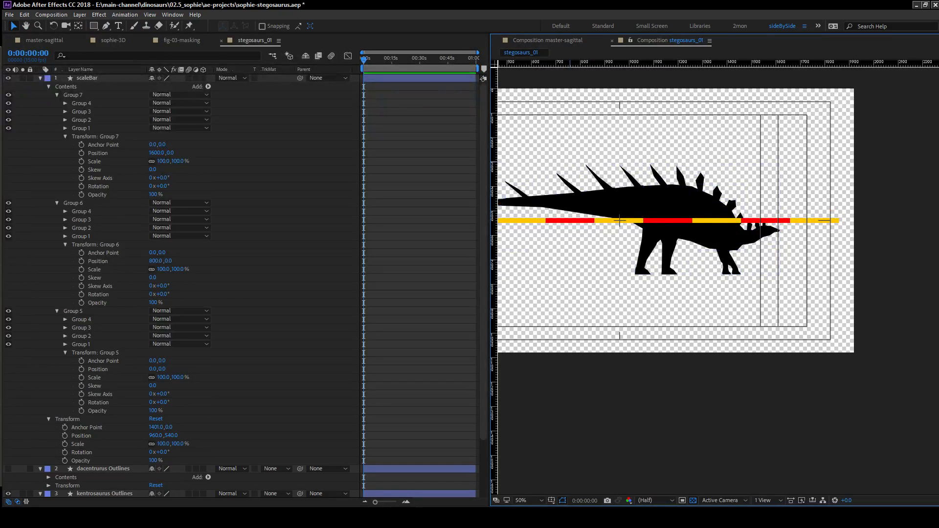
{"action": "key", "text": "alt+Tab"}
{"action": "key", "text": "alt+Tab"}
{"action": "key", "text": "alt+Tab"}
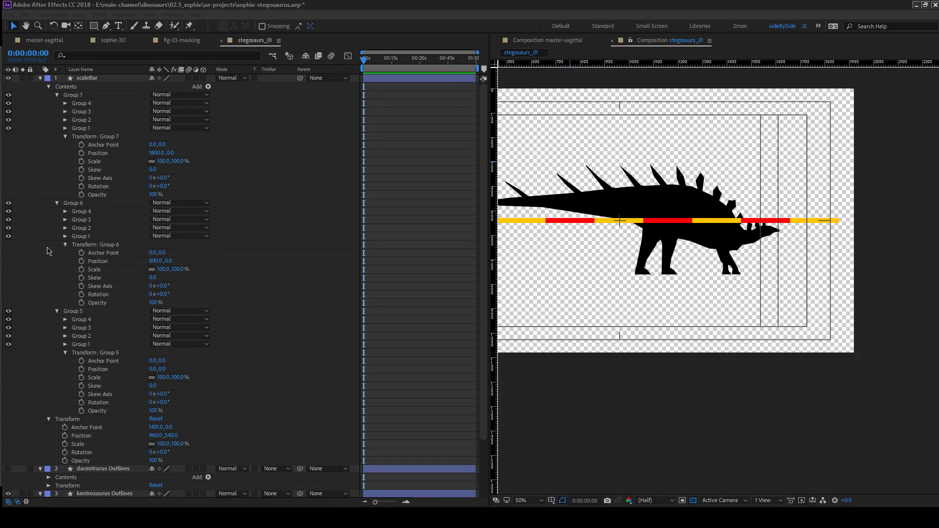
{"action": "left_click", "coordinate": [382, 63]}
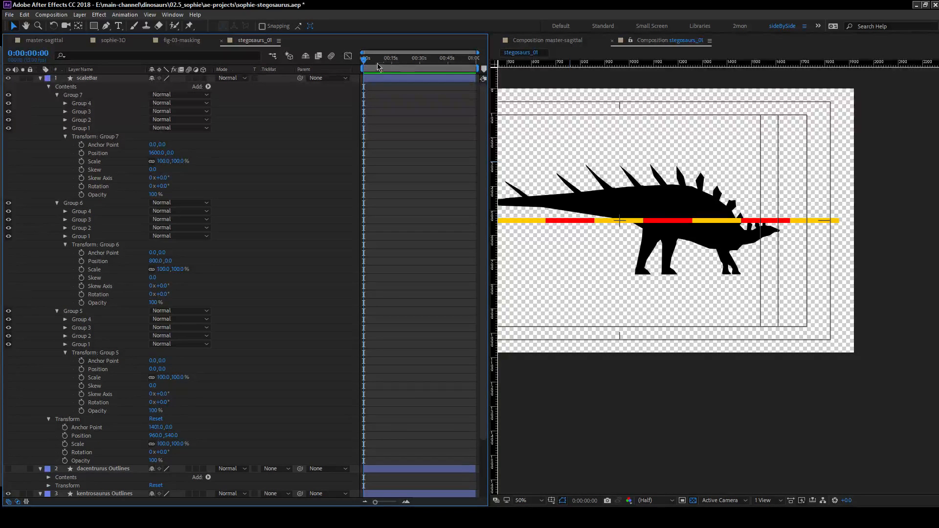
{"action": "left_click", "coordinate": [394, 158]}
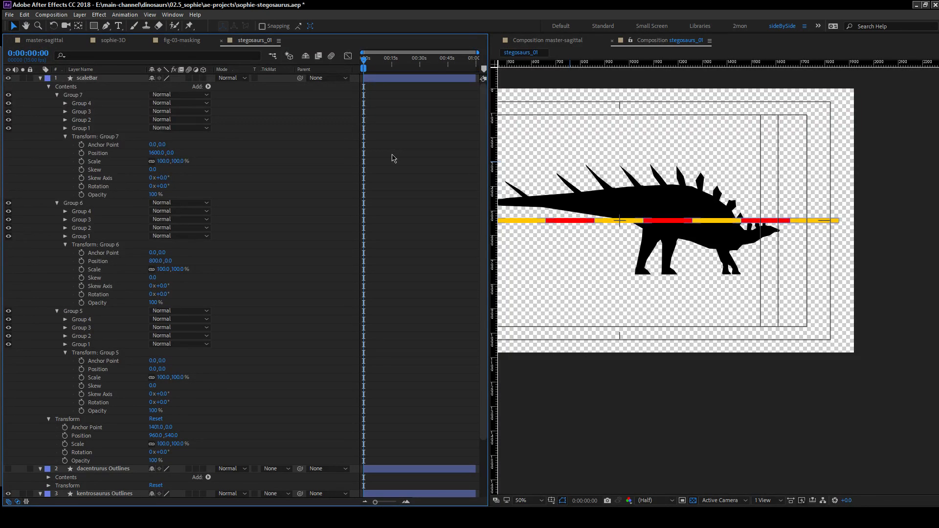
{"action": "left_click", "coordinate": [22, 518]}
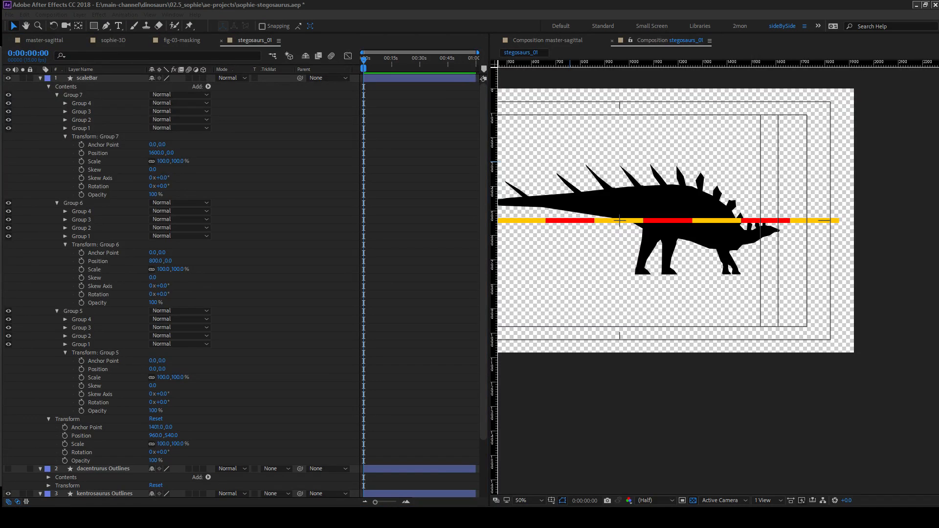
{"action": "key", "text": "alt+Tab"}
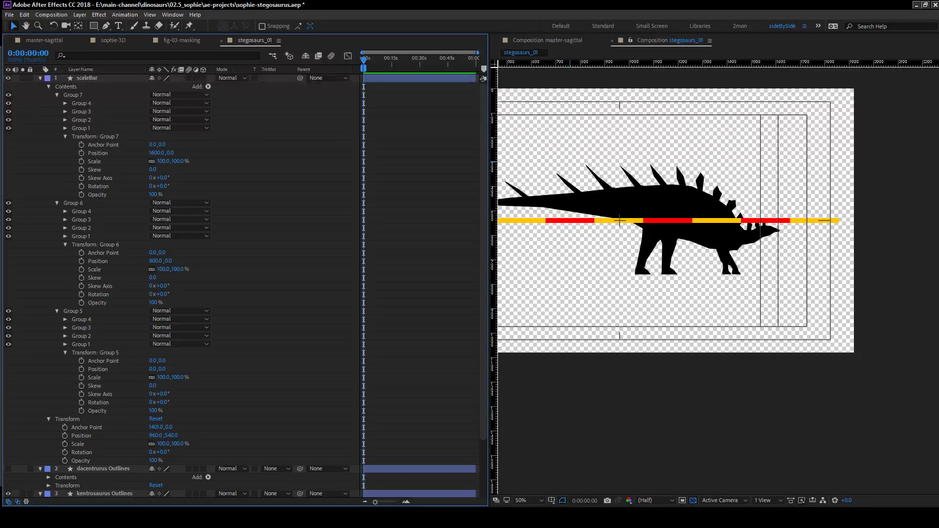
{"action": "key", "text": "alt+Tab"}
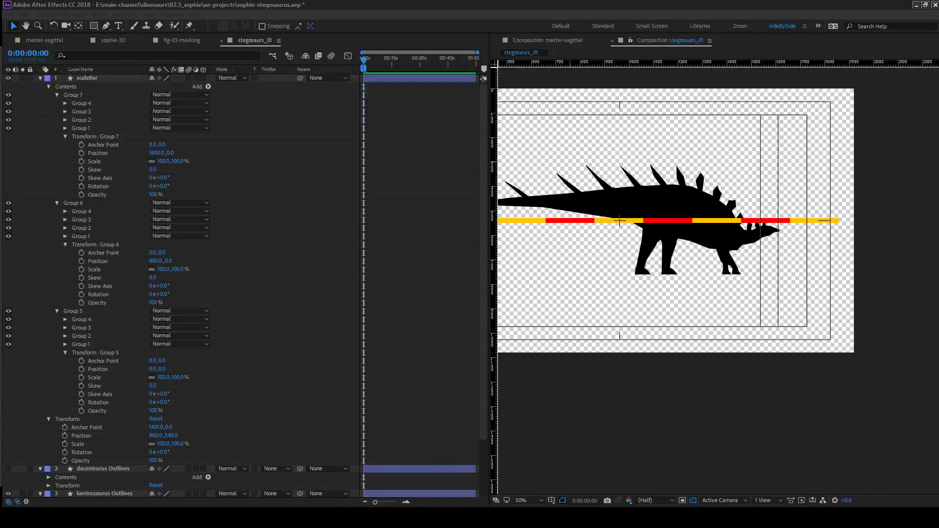
{"action": "key", "text": "alt+Tab"}
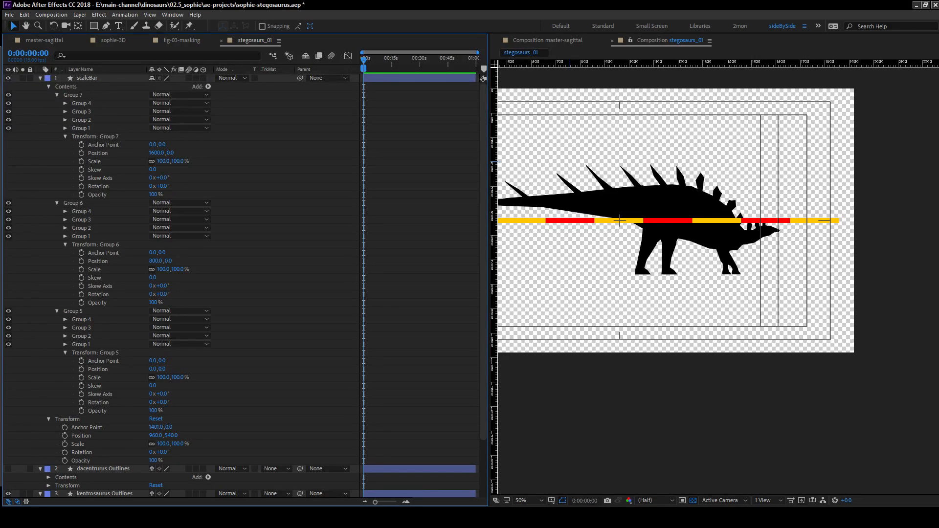
{"action": "key", "text": "alt+Tab"}
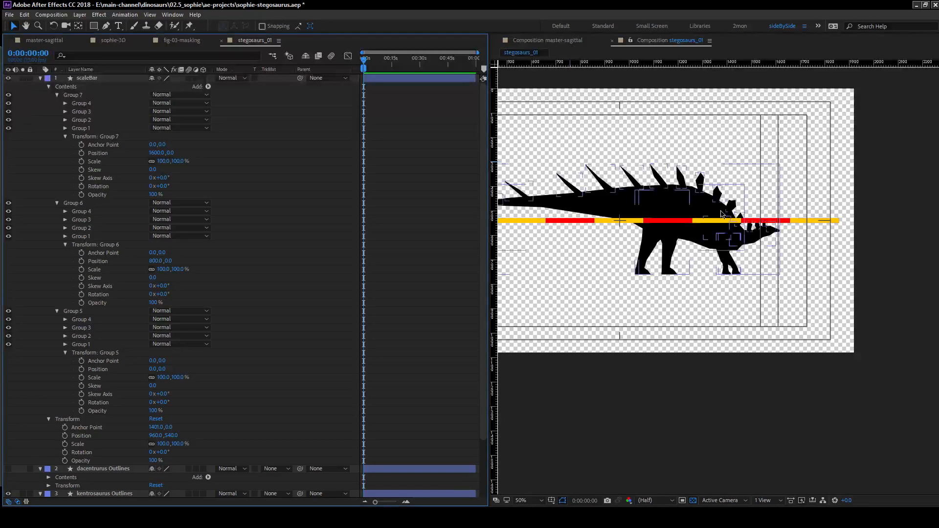
Select the kentrosaurus Outlines layer and reveal its scale and anchor point properties.
{"action": "left_click", "coordinate": [685, 212]}
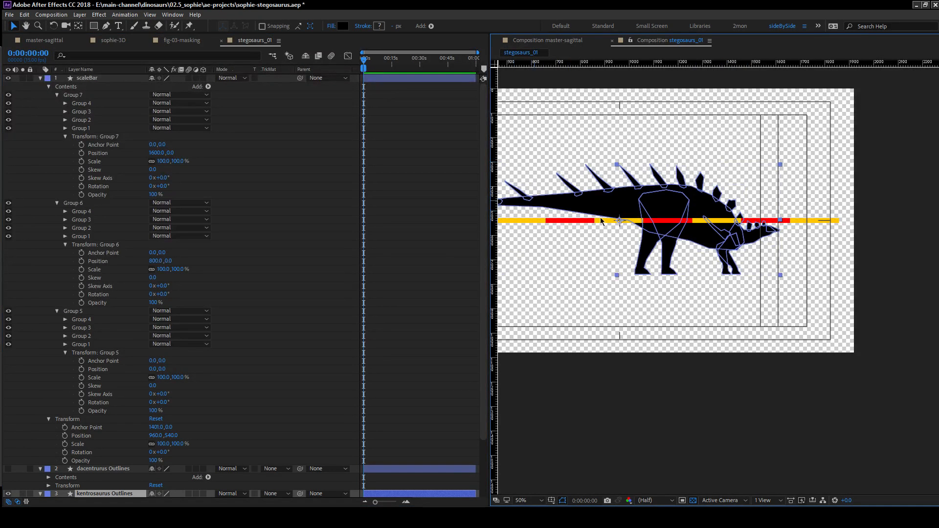
{"action": "left_click_drag", "start_coordinate": [609, 238], "coordinate": [615, 213]}
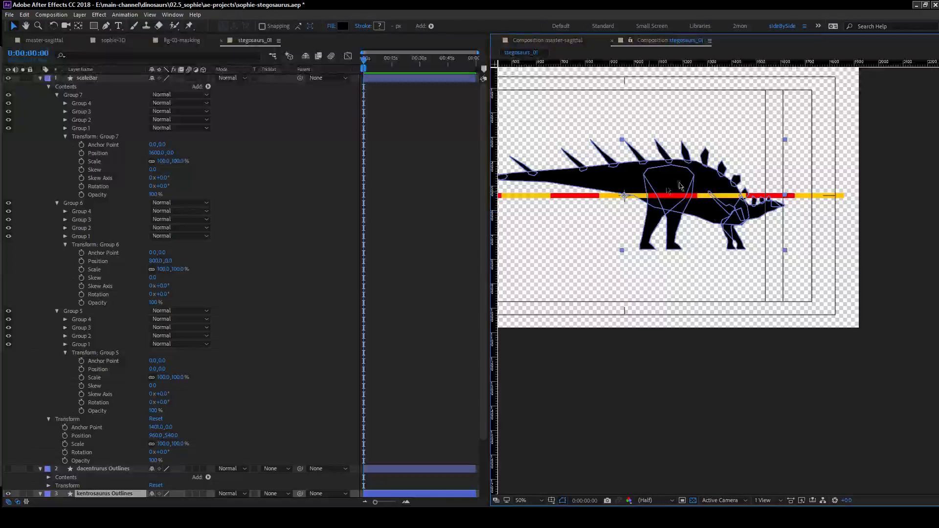
{"action": "scroll", "coordinate": [119, 444], "scroll_direction": "down", "scroll_amount": 3}
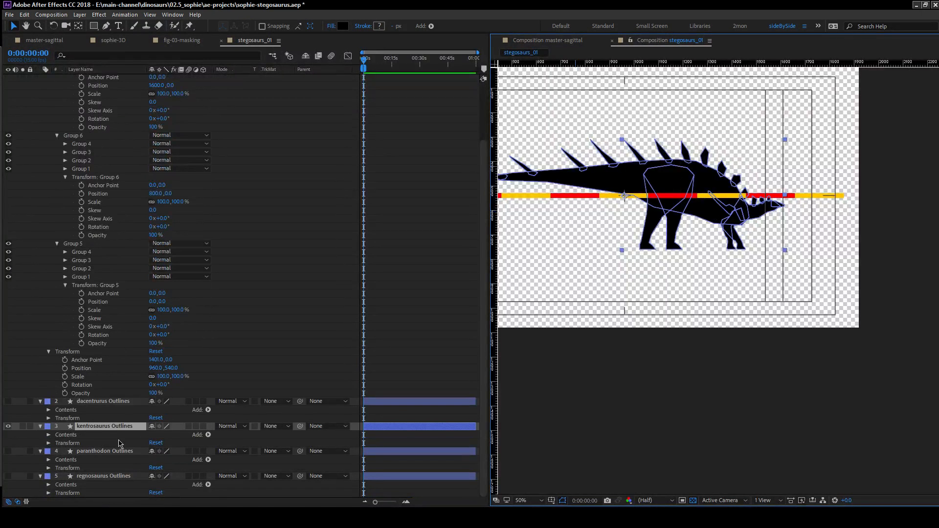
{"action": "key", "text": "s"}
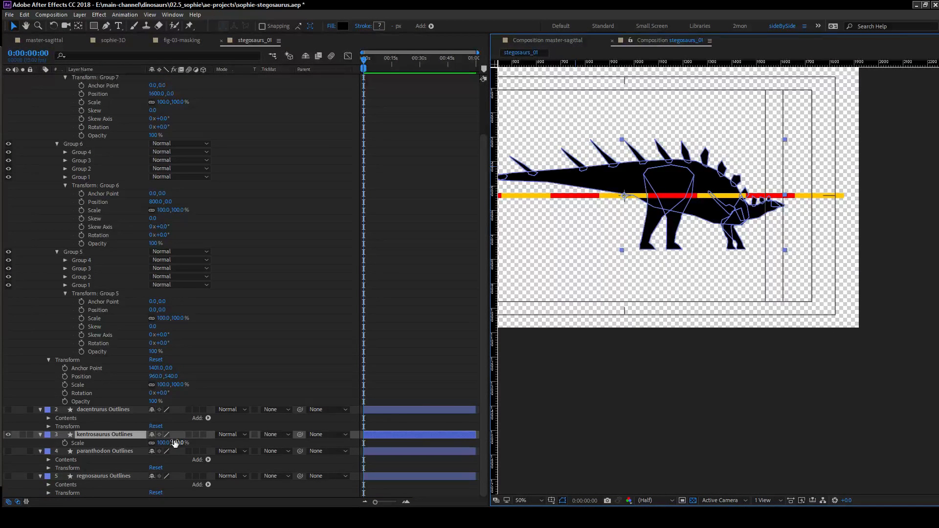
{"action": "key", "text": "shift+a"}
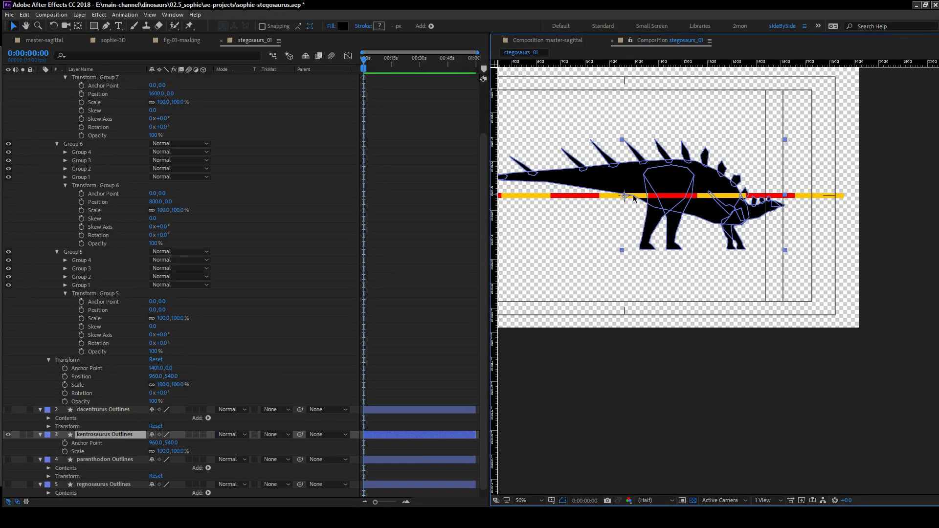
Move the kentrosaurus layer's anchor point to the tip of its snout at about 1616.5, 578 without shifting the silhouette.
{"action": "key", "text": "y"}
{"action": "left_click_drag", "start_coordinate": [624, 195], "coordinate": [638, 200]}
{"action": "left_click_drag", "start_coordinate": [773, 206], "coordinate": [785, 206]}
{"action": "scroll", "coordinate": [796, 207], "scroll_direction": "up", "scroll_amount": 2}
{"action": "left_click_drag", "start_coordinate": [808, 165], "coordinate": [668, 348]}
{"action": "left_click_drag", "start_coordinate": [645, 256], "coordinate": [547, 301]}
{"action": "left_click_drag", "start_coordinate": [668, 236], "coordinate": [673, 236]}
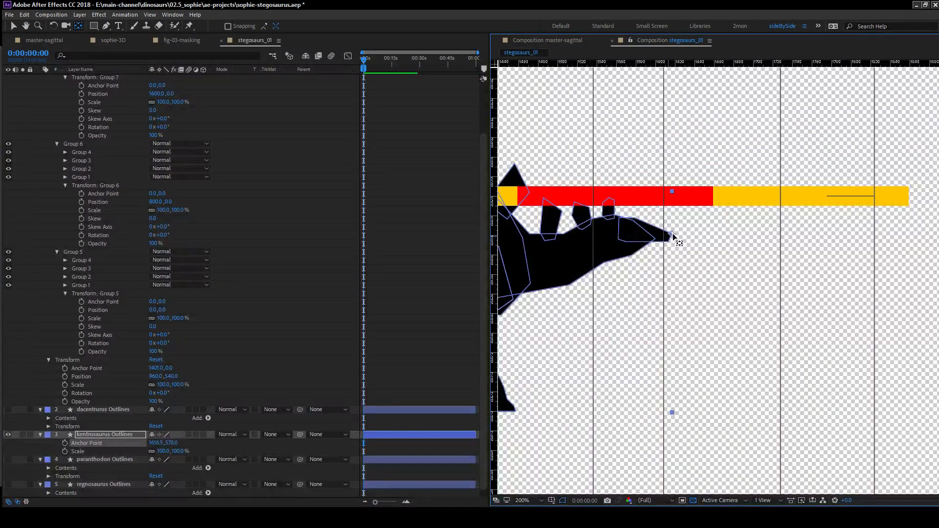
{"action": "scroll", "coordinate": [580, 332], "scroll_direction": "down", "scroll_amount": 1}
{"action": "scroll", "coordinate": [580, 330], "scroll_direction": "down", "scroll_amount": 1}
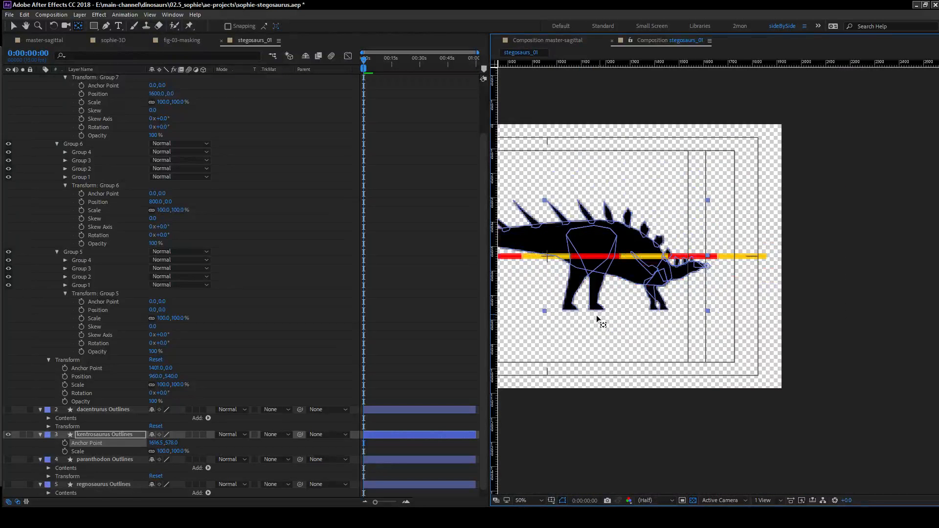
Move the kentrosaurus silhouette so its snout tip sits at the right end of the last red scale bar segment.
{"action": "left_click_drag", "start_coordinate": [558, 284], "coordinate": [641, 307]}
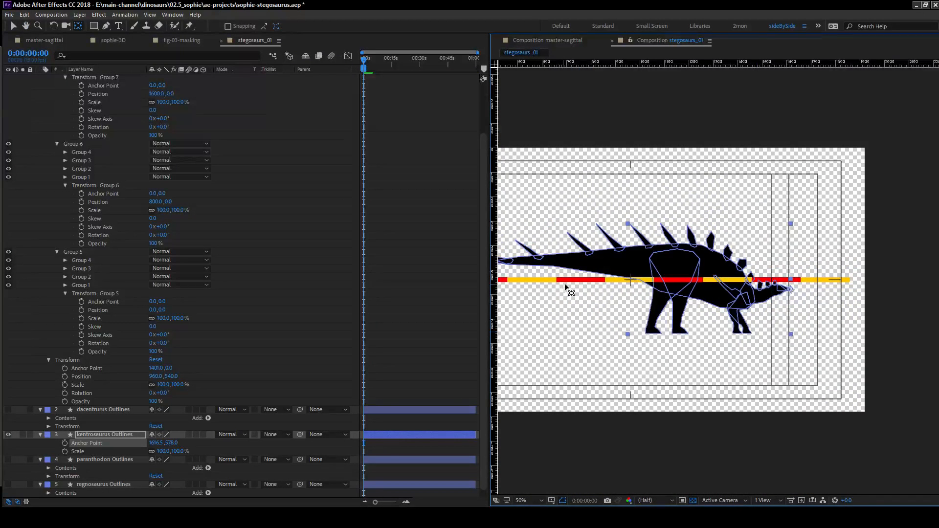
{"action": "left_click_drag", "start_coordinate": [580, 283], "coordinate": [653, 283]}
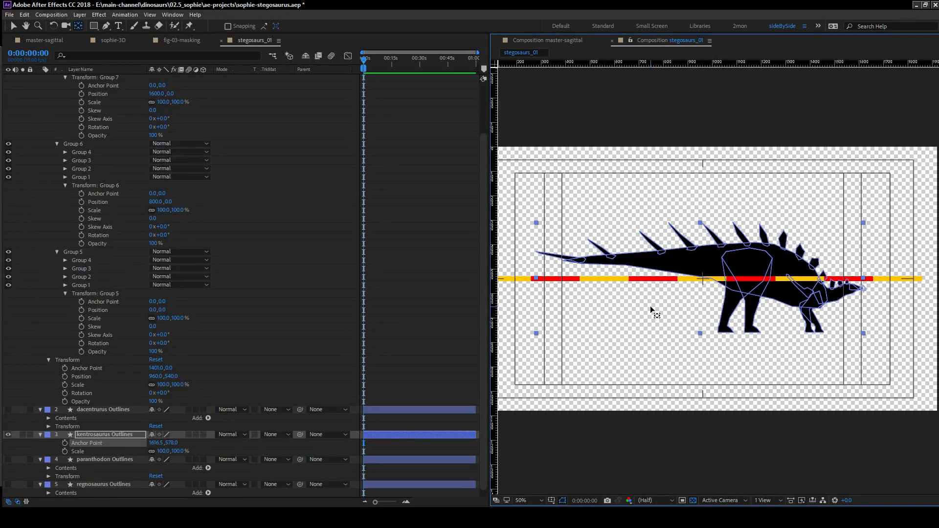
{"action": "left_click", "coordinate": [51, 449]}
{"action": "left_click", "coordinate": [111, 436]}
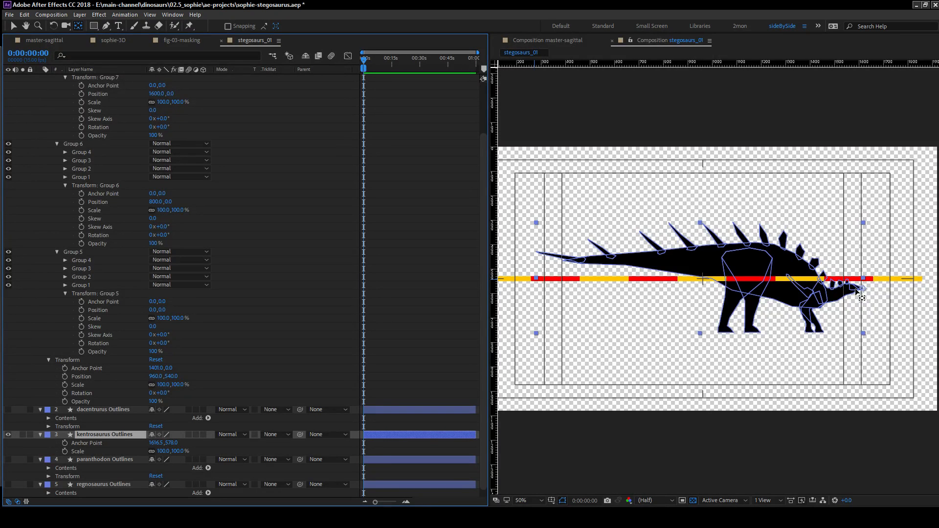
{"action": "key", "text": "v"}
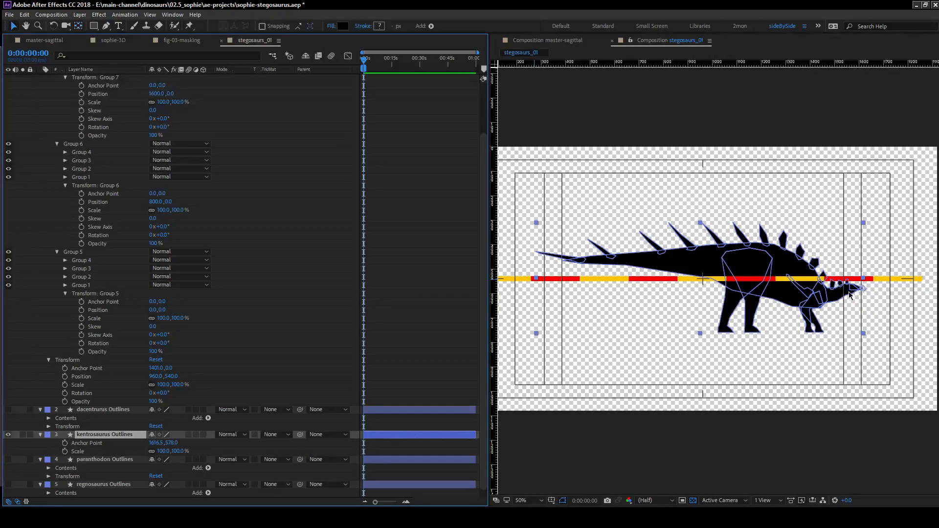
{"action": "left_click_drag", "start_coordinate": [856, 290], "coordinate": [861, 282]}
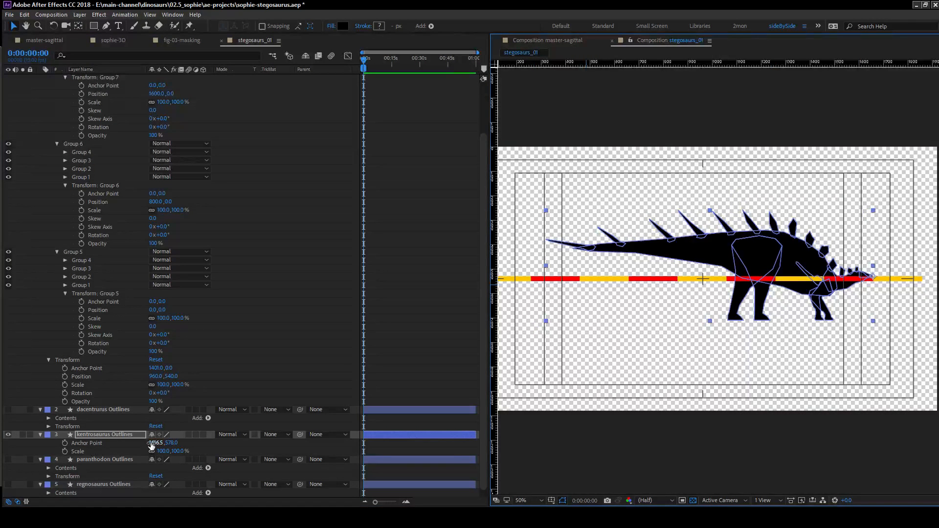
Scale the kentrosaurus layer uniformly to 74% and raise it so its feet stand on the scale bar.
{"action": "left_click_drag", "start_coordinate": [162, 454], "coordinate": [149, 450]}
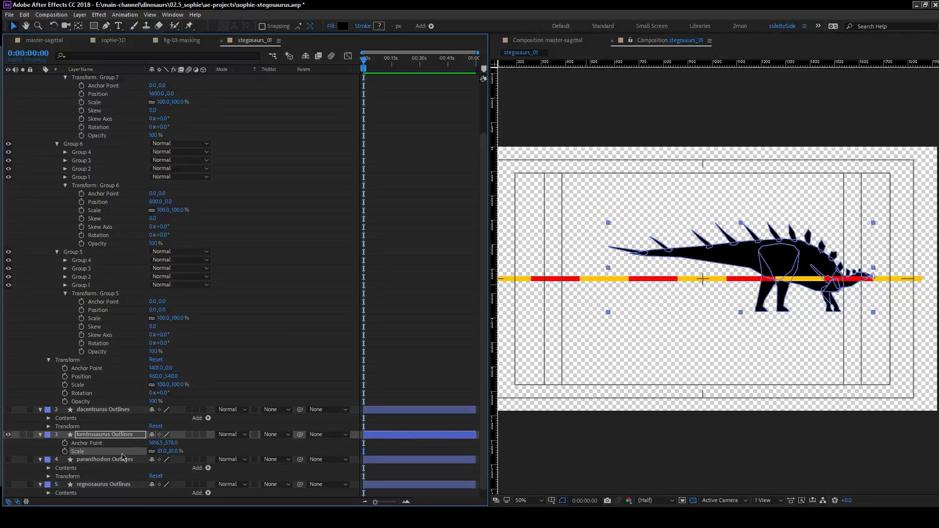
{"action": "left_click_drag", "start_coordinate": [159, 452], "coordinate": [158, 451]}
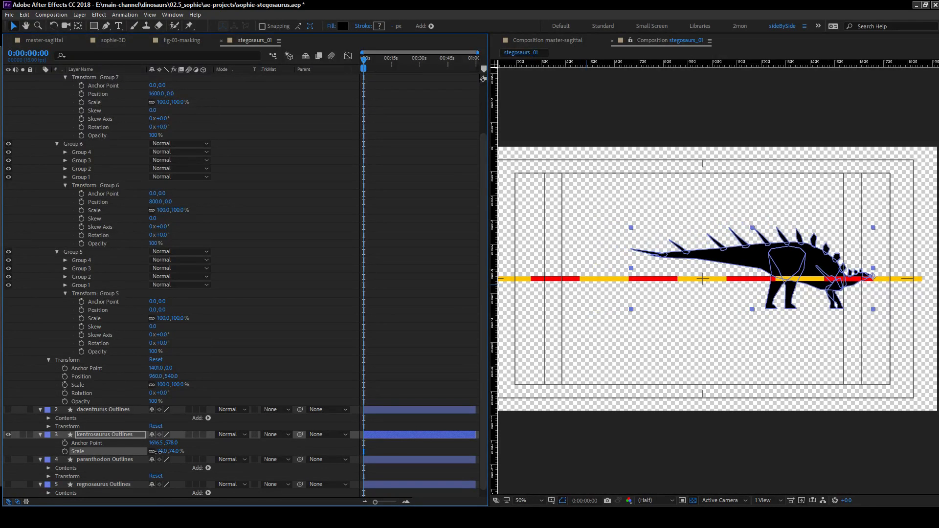
{"action": "left_click", "coordinate": [295, 368]}
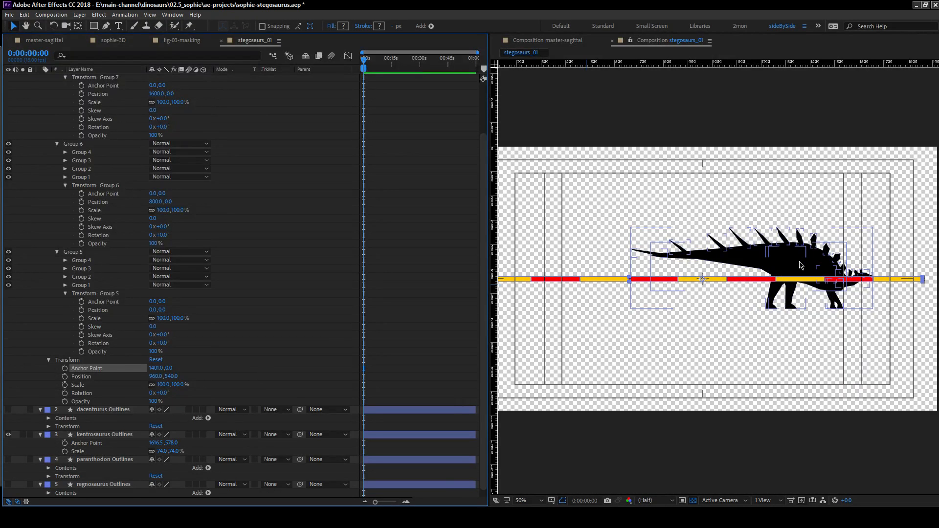
{"action": "left_click_drag", "start_coordinate": [805, 265], "coordinate": [803, 230]}
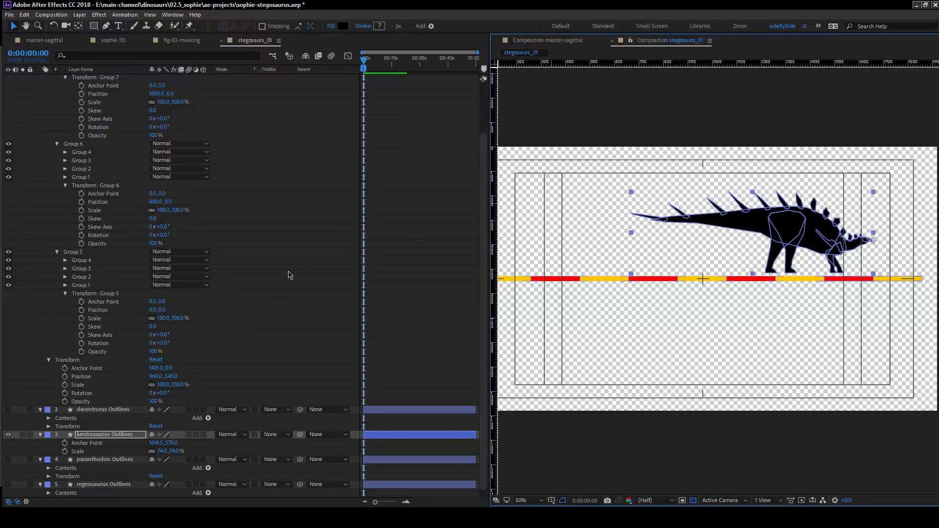
{"action": "left_click", "coordinate": [40, 327]}
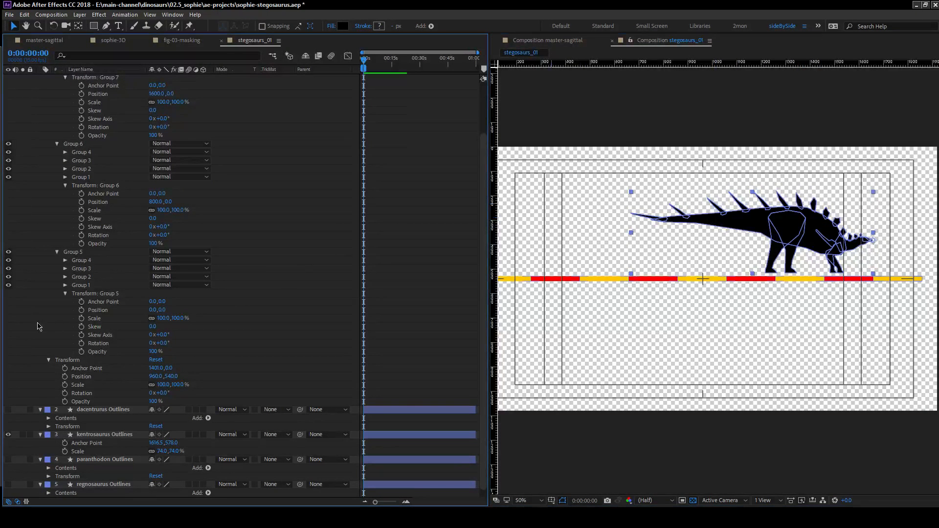
Show the dacentrurus Outlines layer, move its anchor point to the snout tip and reveal its scale.
{"action": "left_click", "coordinate": [8, 410]}
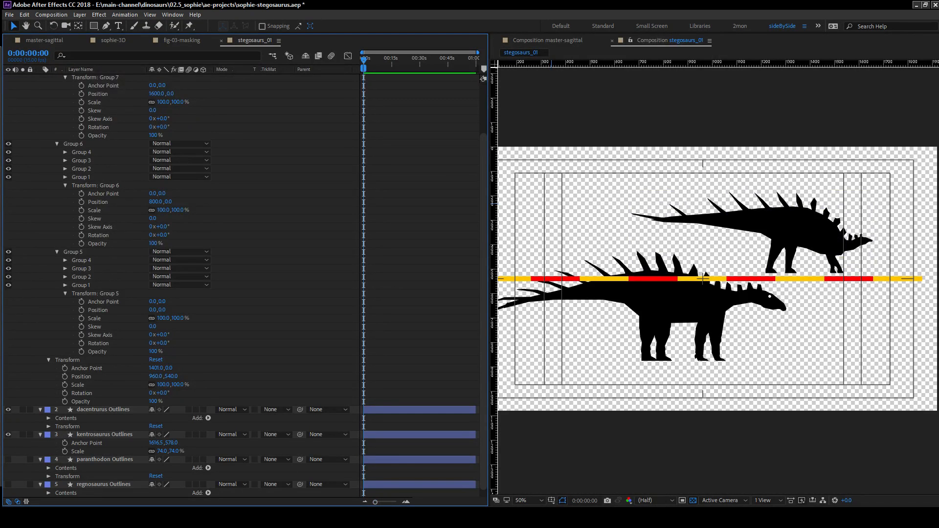
{"action": "key", "text": "alt+Tab"}
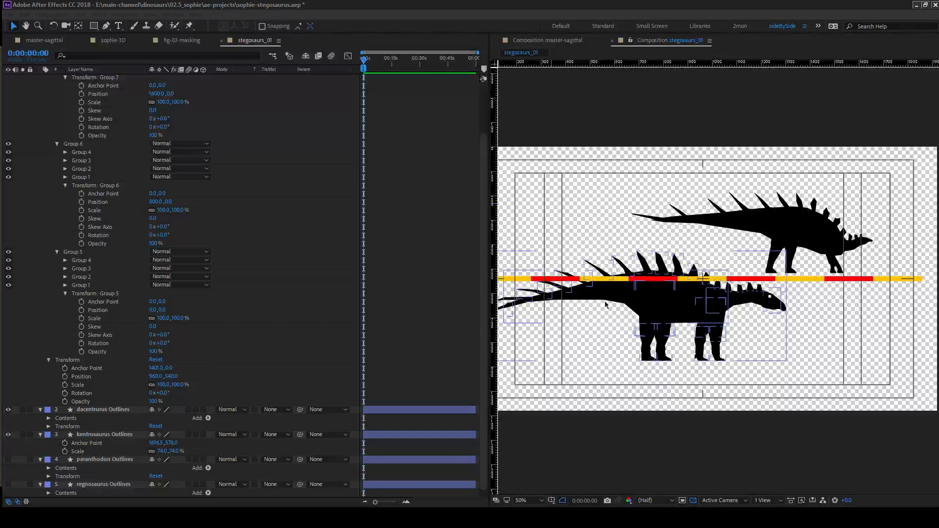
{"action": "left_click", "coordinate": [98, 409]}
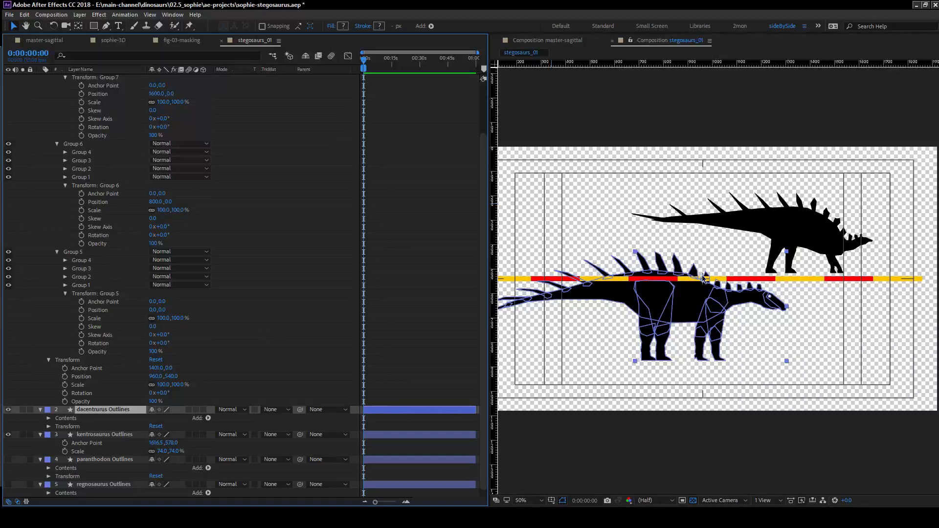
{"action": "key", "text": "y"}
{"action": "left_click", "coordinate": [776, 309]}
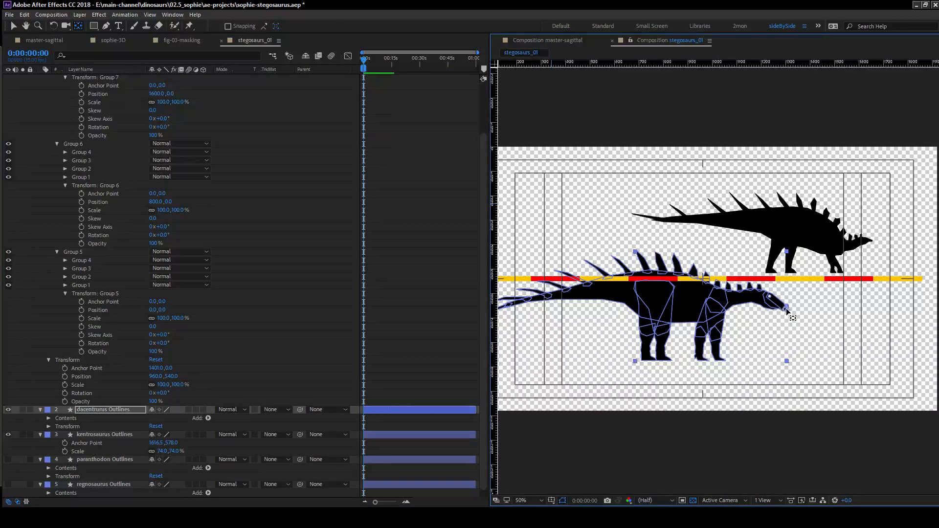
{"action": "key", "text": "s"}
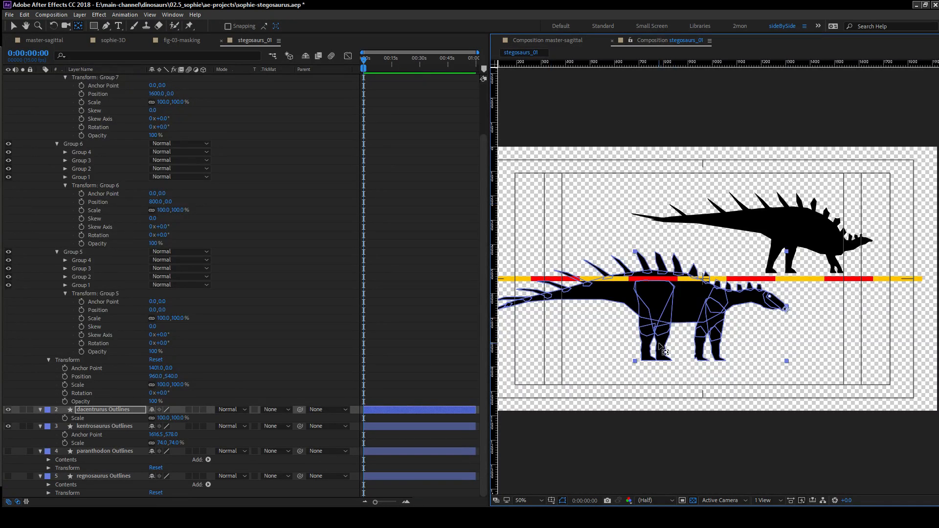
Align the dacentrurus snout with the right end of the last red segment and scale the layer uniformly to 129%.
{"action": "key", "text": "v"}
{"action": "mouse_move", "coordinate": [677, 308]}
{"action": "left_mouse_down"}
{"action": "mouse_move", "coordinate": [793, 290]}
{"action": "mouse_move", "coordinate": [777, 279]}
{"action": "left_mouse_up"}
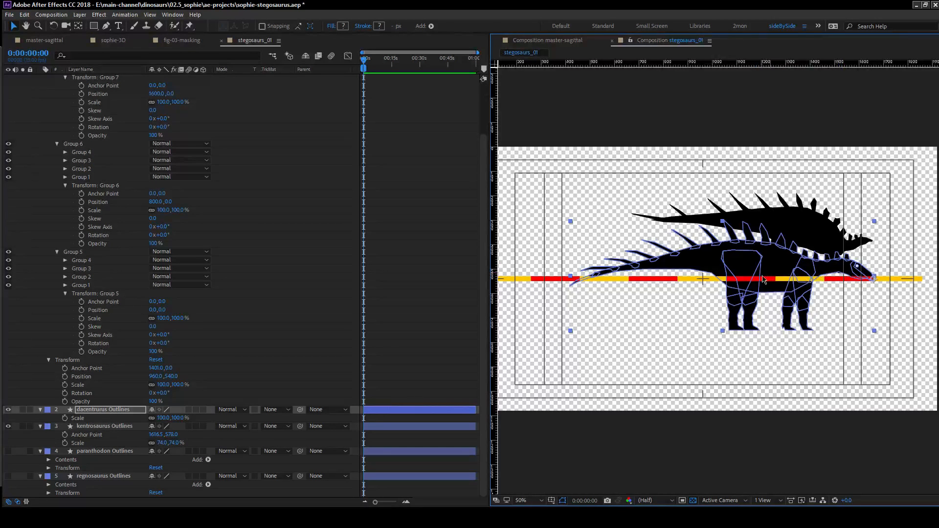
{"action": "key", "text": "space"}
{"action": "left_click_drag", "start_coordinate": [544, 308], "coordinate": [627, 316]}
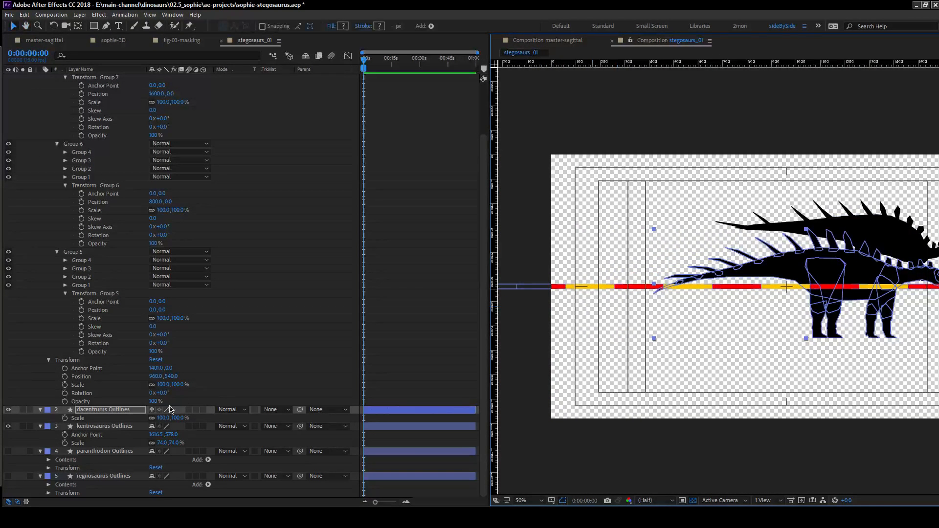
{"action": "left_click_drag", "start_coordinate": [165, 421], "coordinate": [177, 419]}
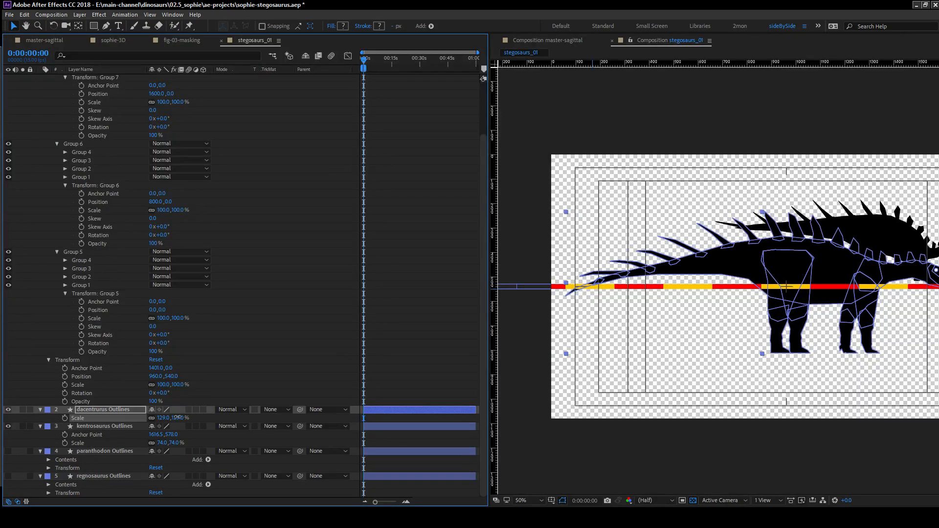
{"action": "left_click", "coordinate": [268, 360]}
Move the dacentrurus silhouette up and to the left so its feet stand on the scale bar.
{"action": "key", "text": "space"}
{"action": "left_click_drag", "start_coordinate": [723, 339], "coordinate": [562, 315]}
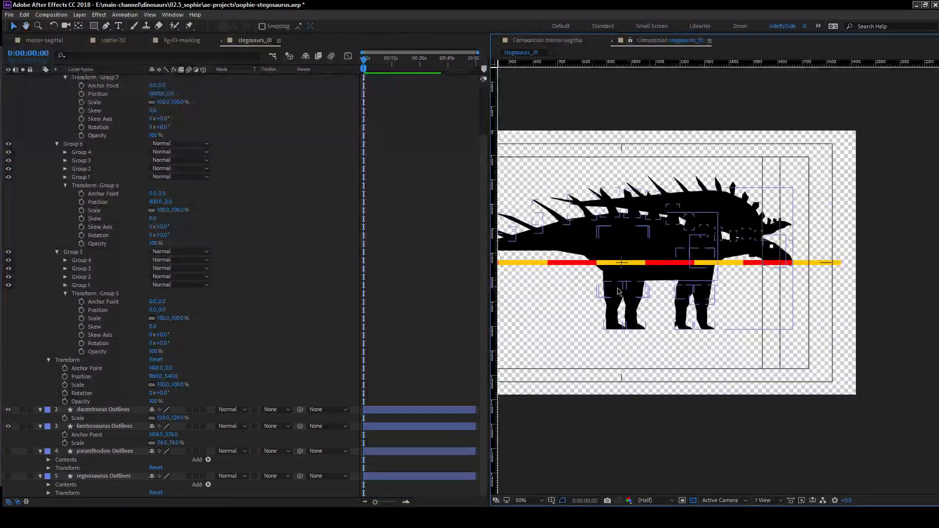
{"action": "left_click", "coordinate": [602, 227]}
{"action": "left_click_drag", "start_coordinate": [603, 228], "coordinate": [752, 211]}
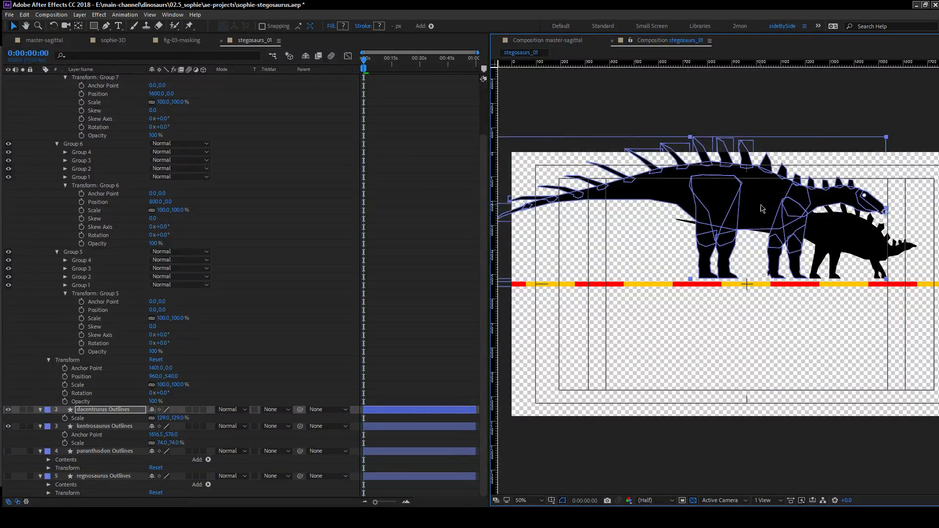
{"action": "double_click", "coordinate": [761, 197]}
{"action": "left_click", "coordinate": [671, 281]}
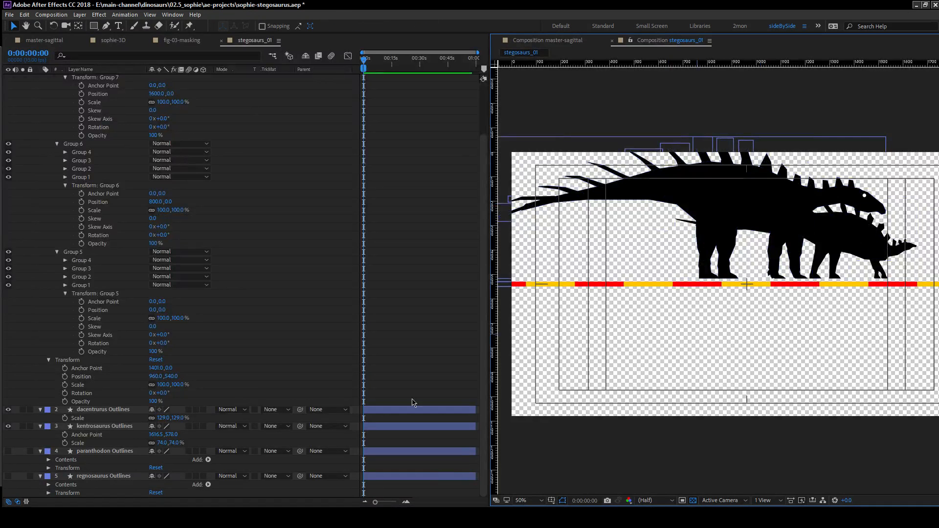
{"action": "left_click", "coordinate": [249, 360]}
{"action": "left_click", "coordinate": [132, 427]}
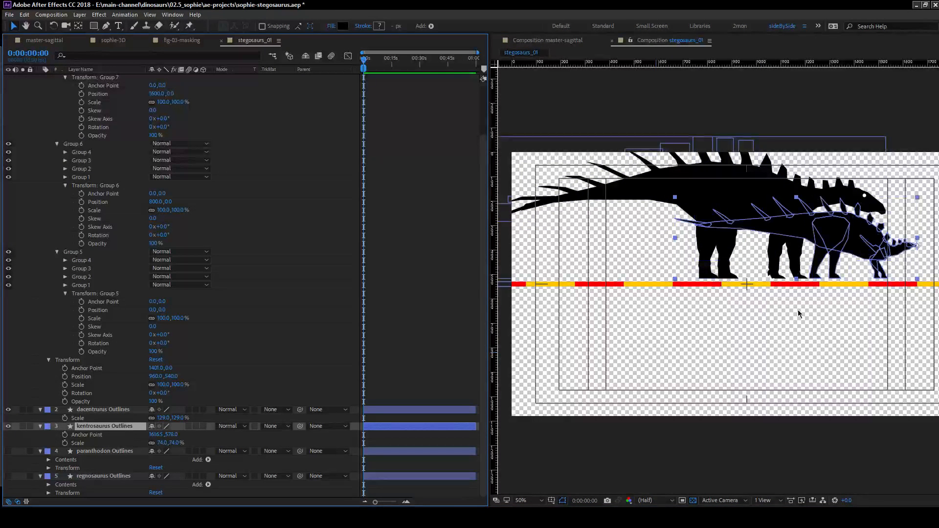
{"action": "left_click", "coordinate": [840, 315]}
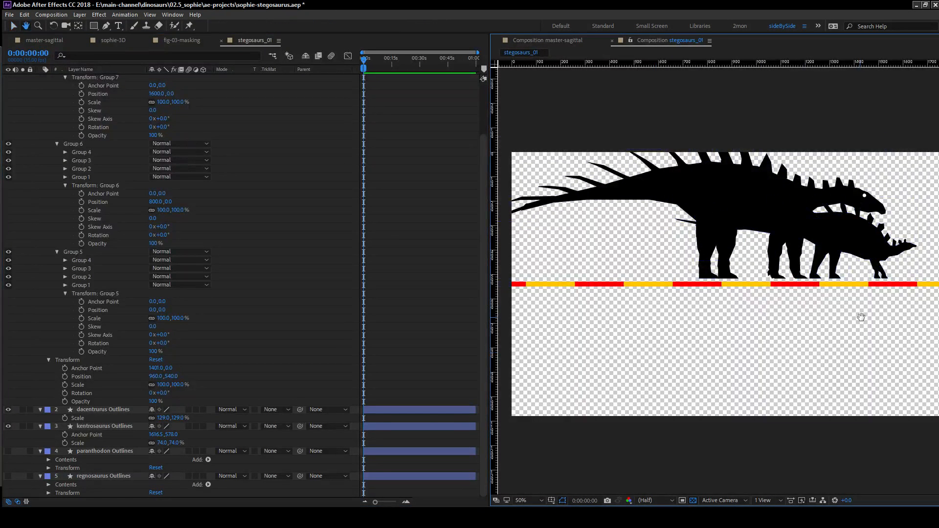
{"action": "key", "text": "space"}
{"action": "left_click", "coordinate": [555, 270]}
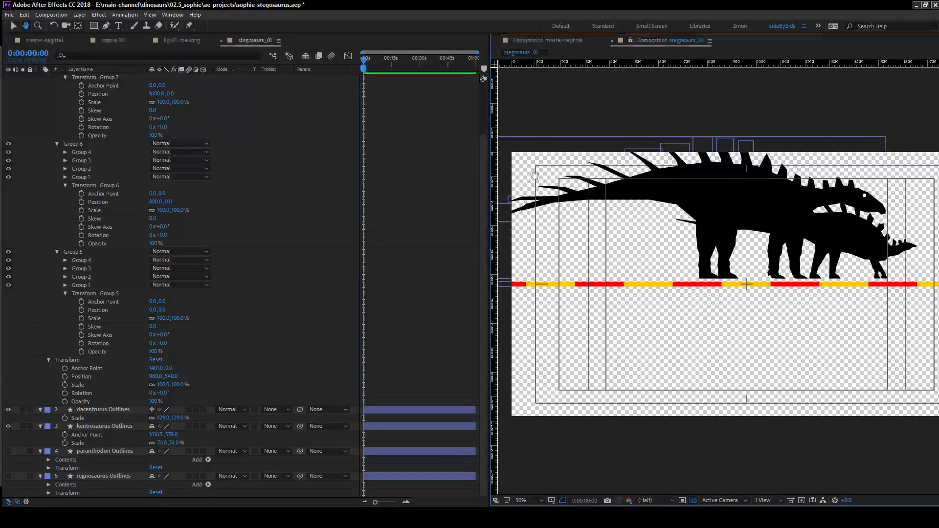
{"action": "left_click_drag", "start_coordinate": [822, 326], "coordinate": [734, 320]}
{"action": "left_click", "coordinate": [48, 336]}
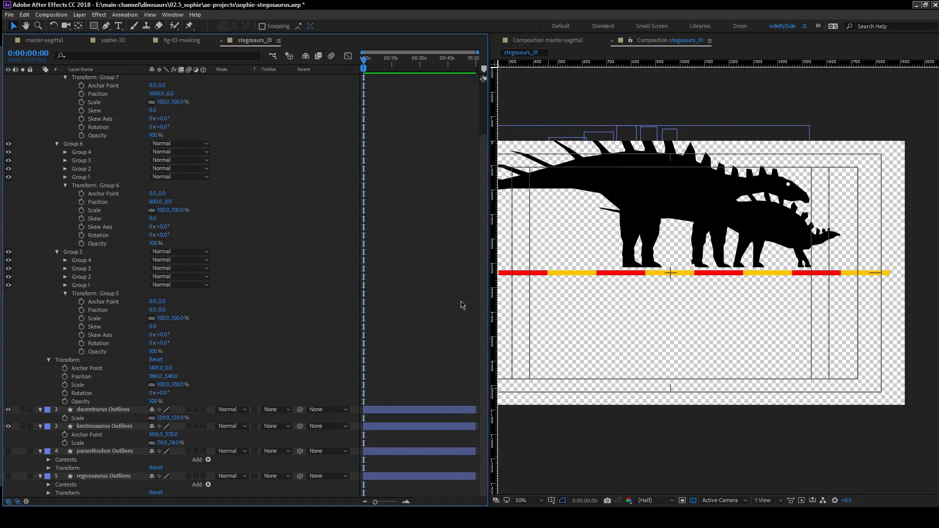
Show and select the paranthodon Outlines layer, and clear the assets folder window out of view.
{"action": "left_click", "coordinate": [117, 428]}
{"action": "left_click", "coordinate": [98, 450]}
{"action": "left_click", "coordinate": [8, 451]}
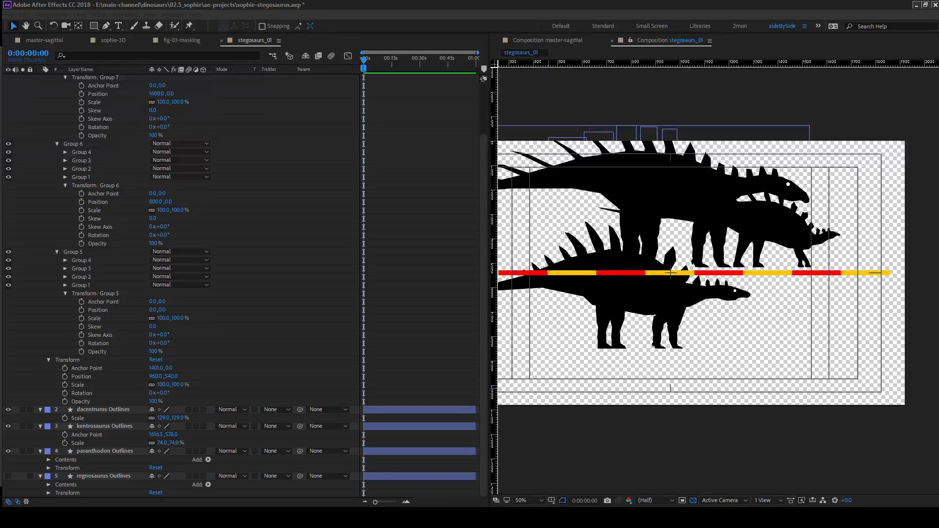
{"action": "left_click", "coordinate": [96, 443]}
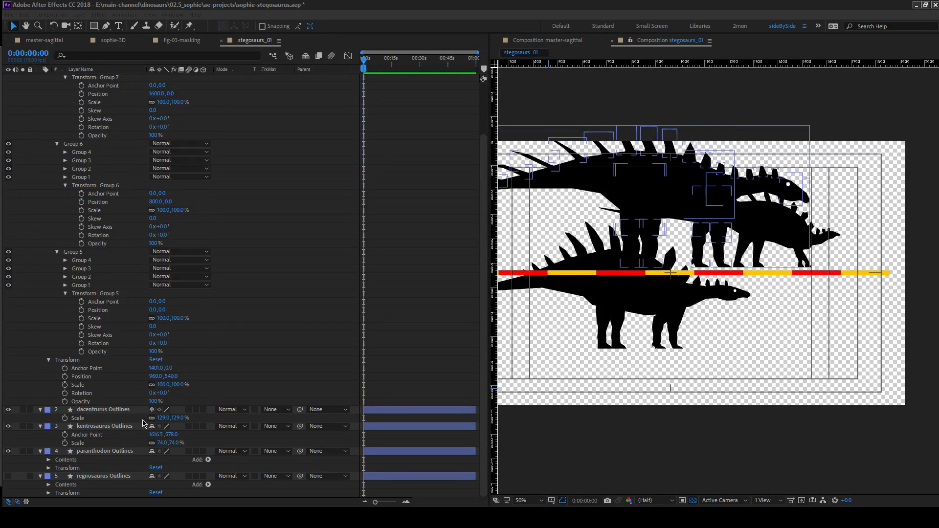
{"action": "left_click", "coordinate": [97, 451]}
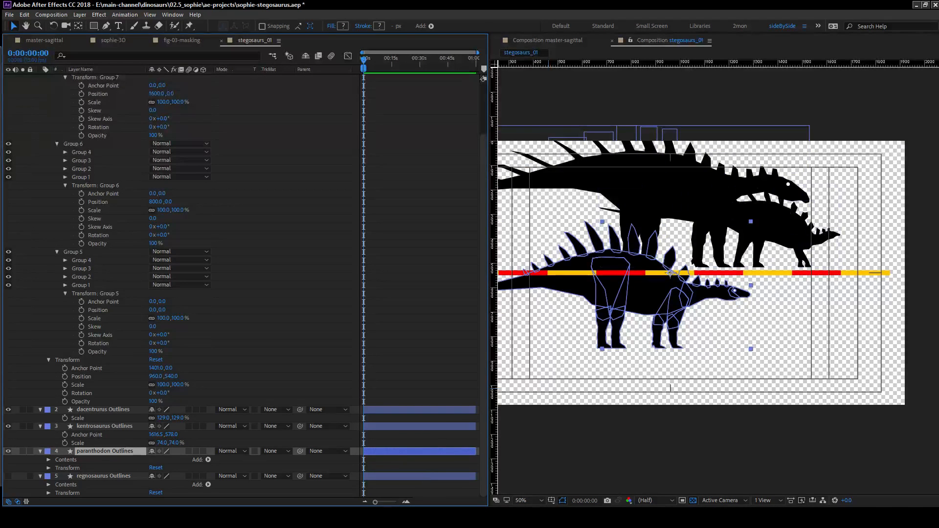
{"action": "left_click", "coordinate": [464, 484]}
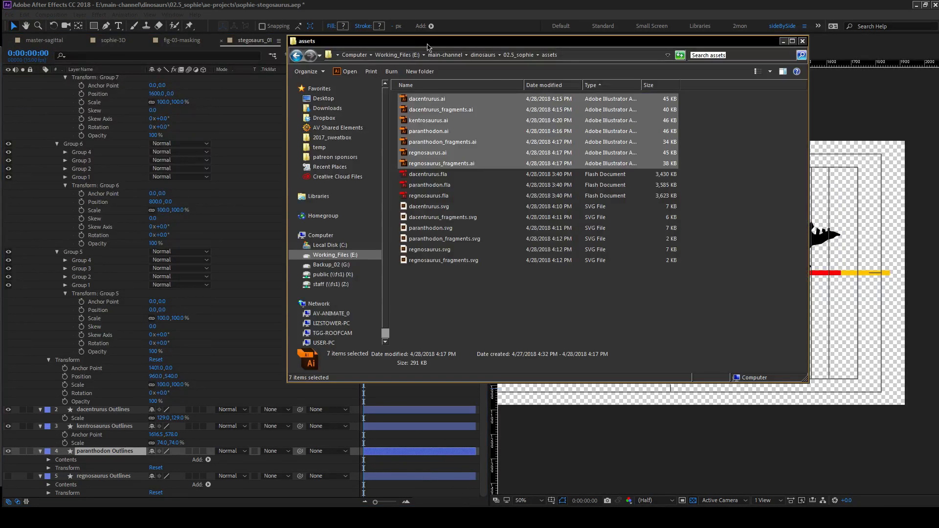
{"action": "left_click_drag", "start_coordinate": [548, 41], "coordinate": [0, 41]}
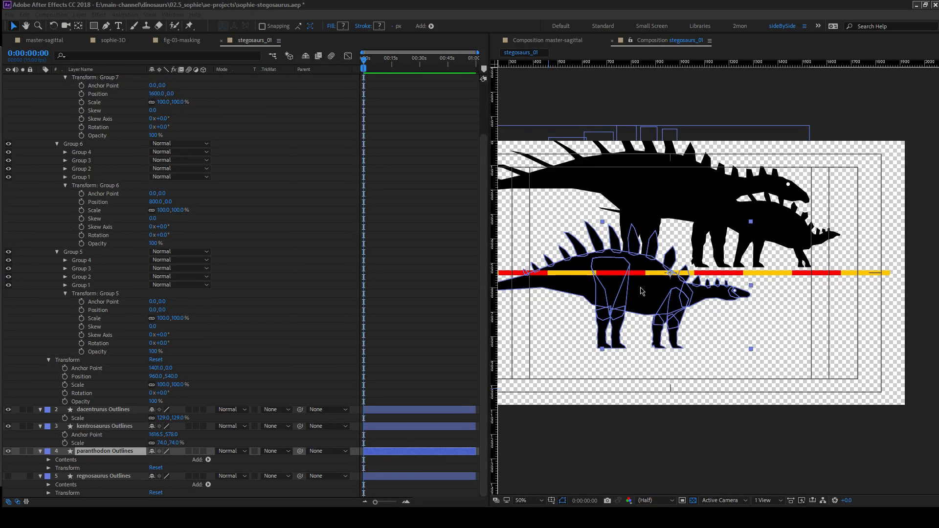
Align the paranthodon snout with the right end of the last red segment and move its anchor point to the snout tip.
{"action": "left_click", "coordinate": [734, 351]}
{"action": "left_click_drag", "start_coordinate": [666, 301], "coordinate": [841, 248]}
{"action": "key", "text": "y"}
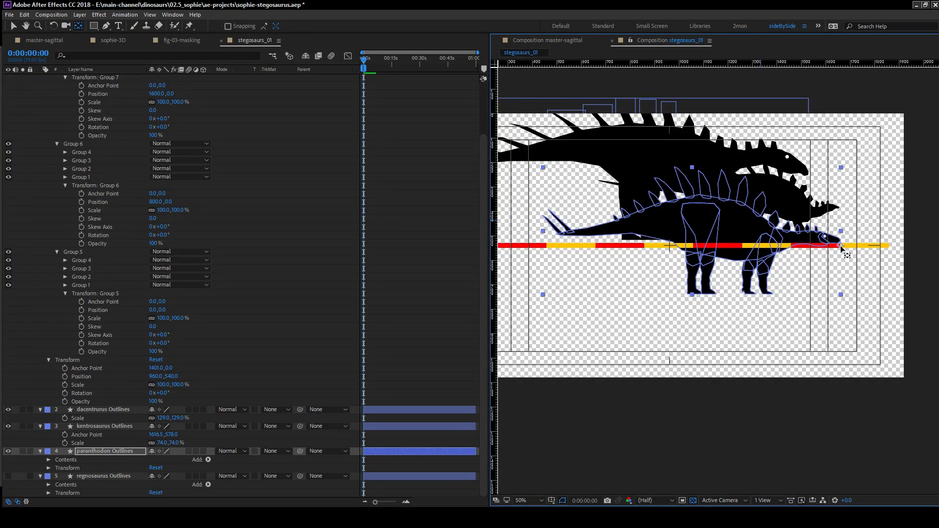
{"action": "left_click_drag", "start_coordinate": [778, 254], "coordinate": [830, 239]}
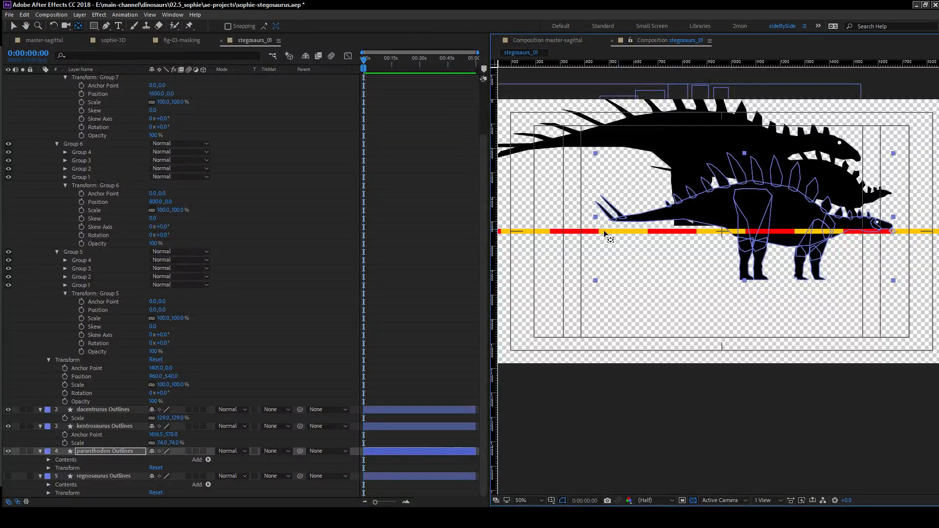
Scale the paranthodon layer uniformly to 116% and move it up and to the left so its feet stand on the scale bar.
{"action": "key", "text": "s"}
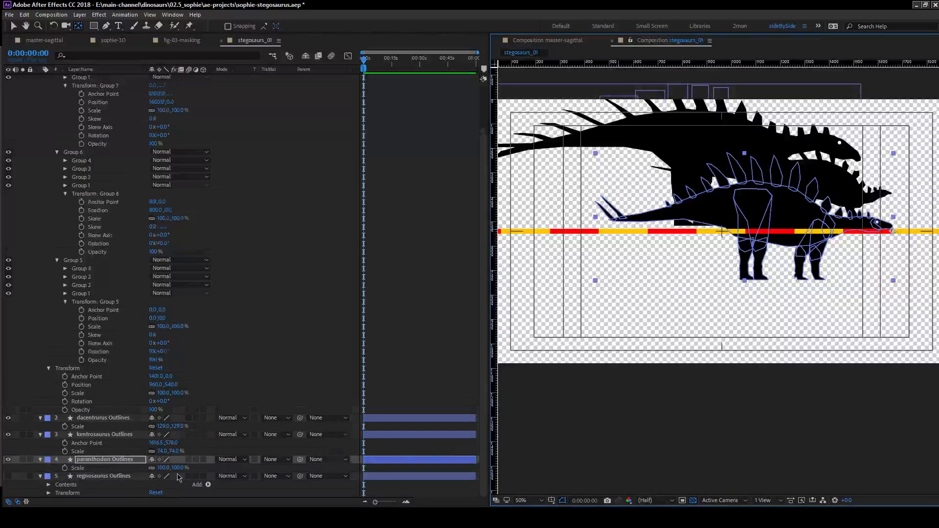
{"action": "left_click_drag", "start_coordinate": [179, 469], "coordinate": [188, 469]}
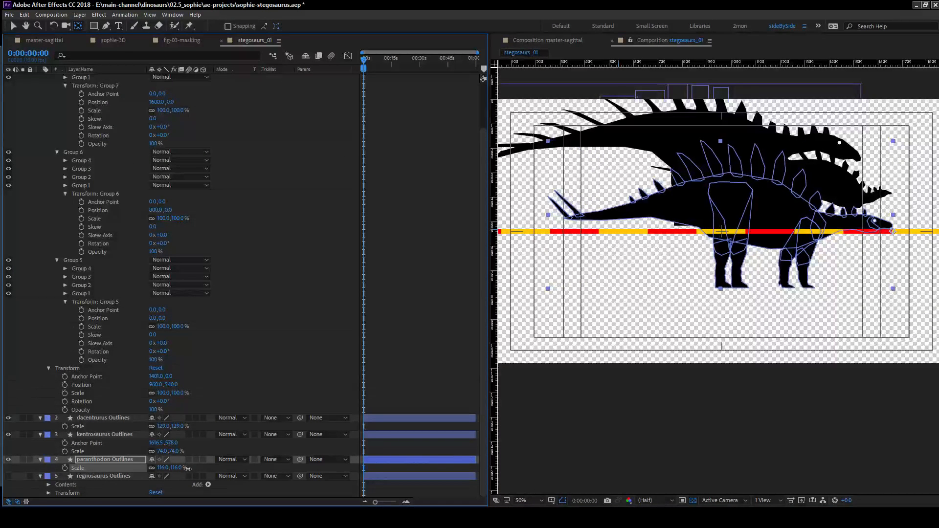
{"action": "left_click_drag", "start_coordinate": [731, 195], "coordinate": [664, 210]}
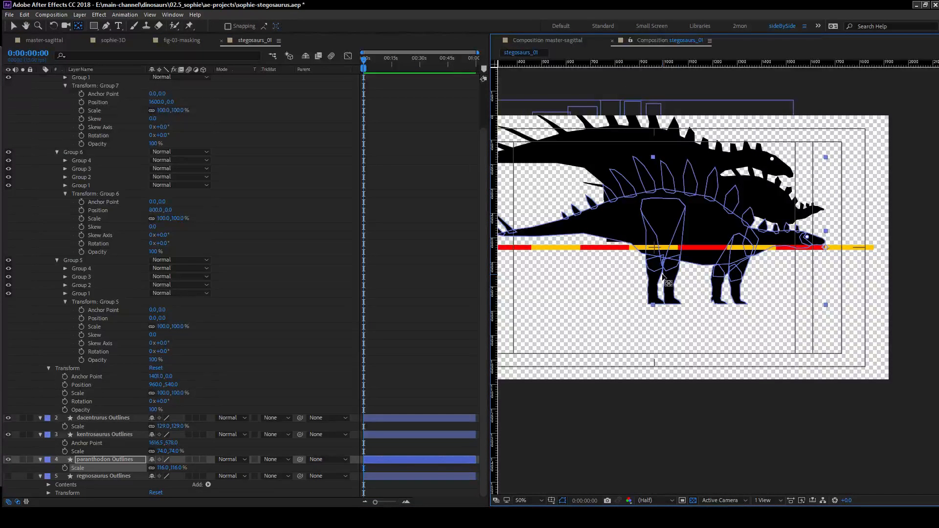
{"action": "key", "text": "v"}
{"action": "left_click_drag", "start_coordinate": [703, 221], "coordinate": [554, 162]}
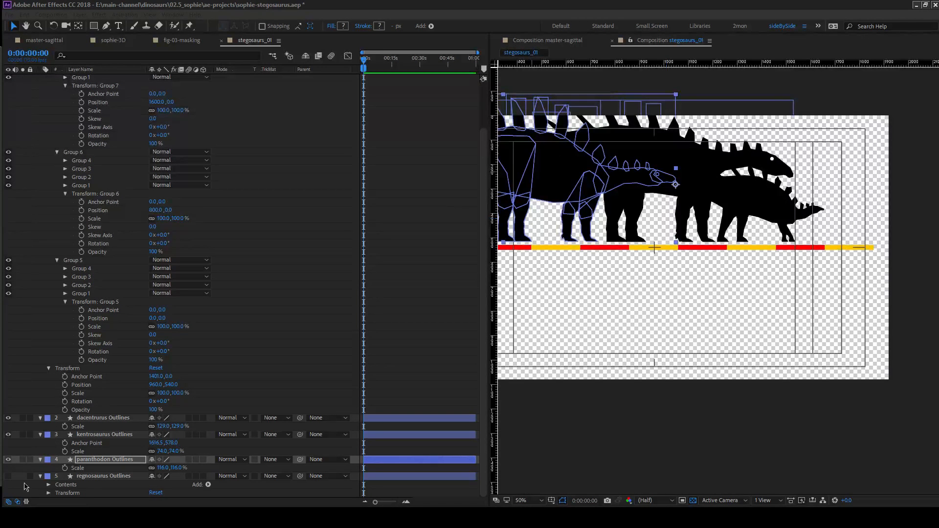
Show the regnosaurus Outlines layer and move its anchor point to the snout tip.
{"action": "left_click", "coordinate": [8, 477]}
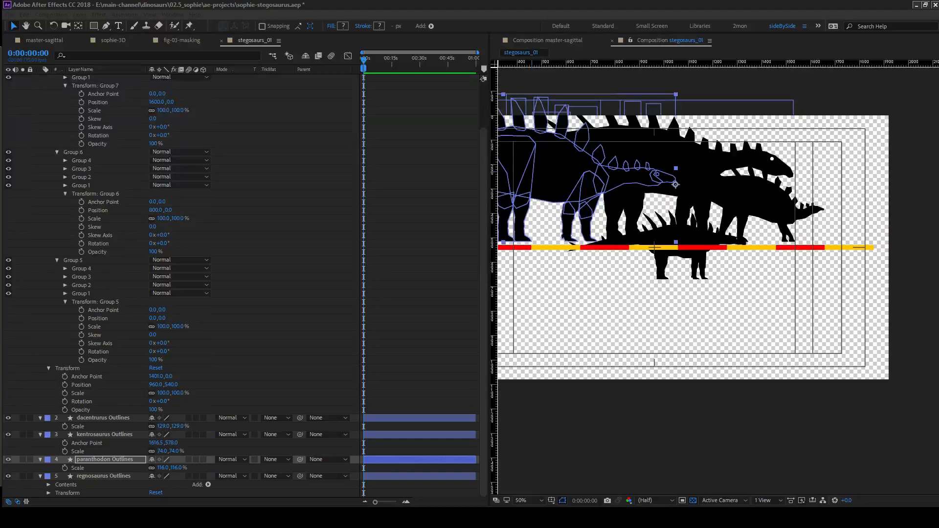
{"action": "left_click", "coordinate": [666, 244]}
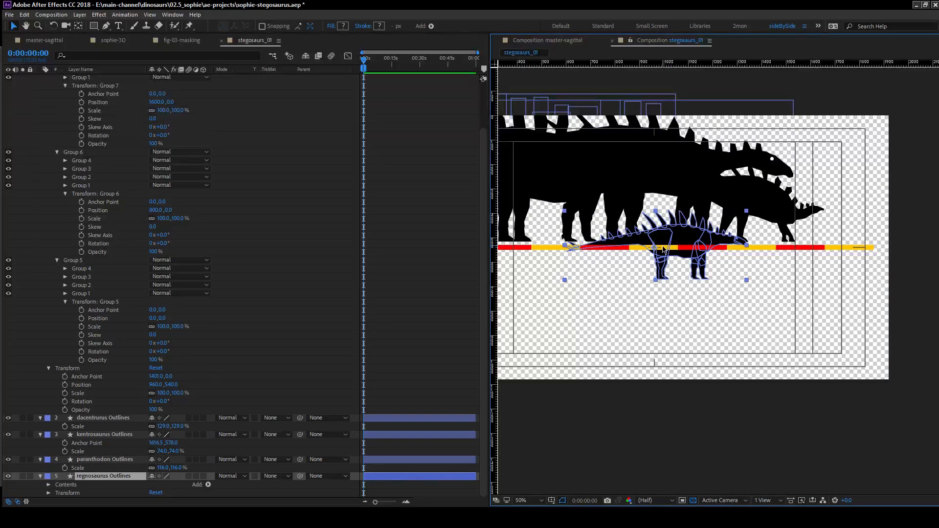
{"action": "key", "text": "y"}
{"action": "left_click_drag", "start_coordinate": [655, 248], "coordinate": [718, 247]}
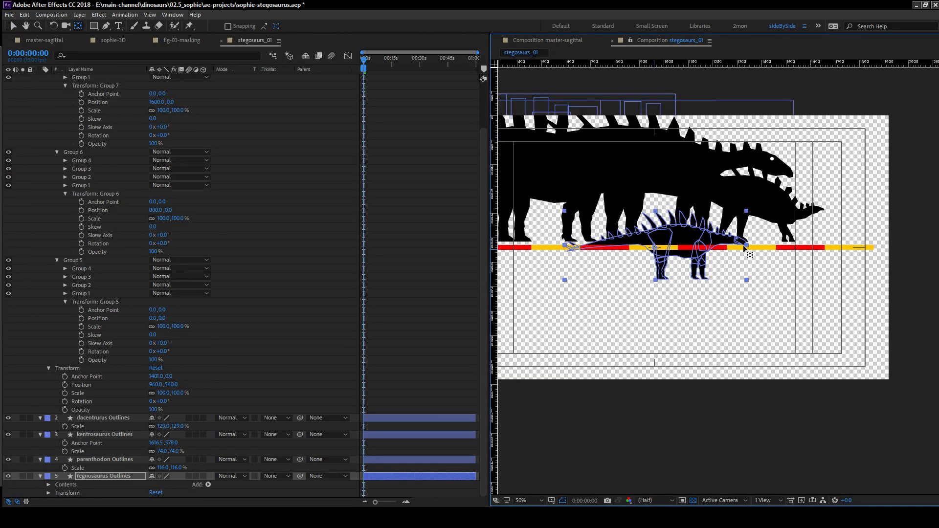
{"action": "scroll", "coordinate": [751, 247], "scroll_direction": "up", "scroll_amount": 2}
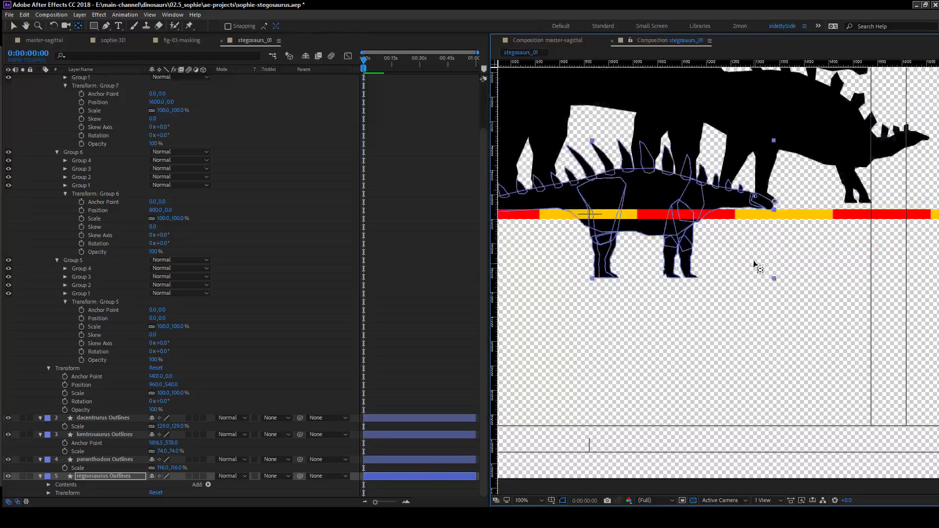
{"action": "scroll", "coordinate": [750, 239], "scroll_direction": "up", "scroll_amount": 2}
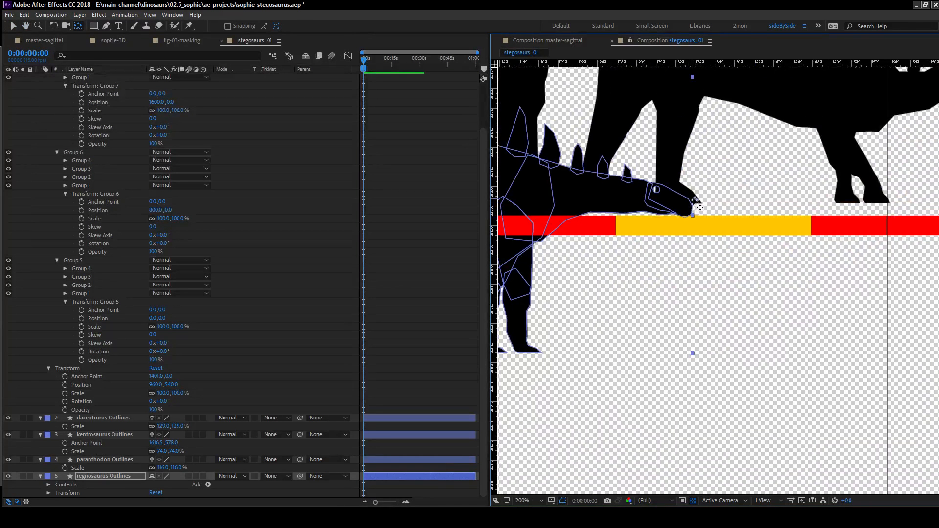
{"action": "scroll", "coordinate": [675, 230], "scroll_direction": "down", "scroll_amount": 4}
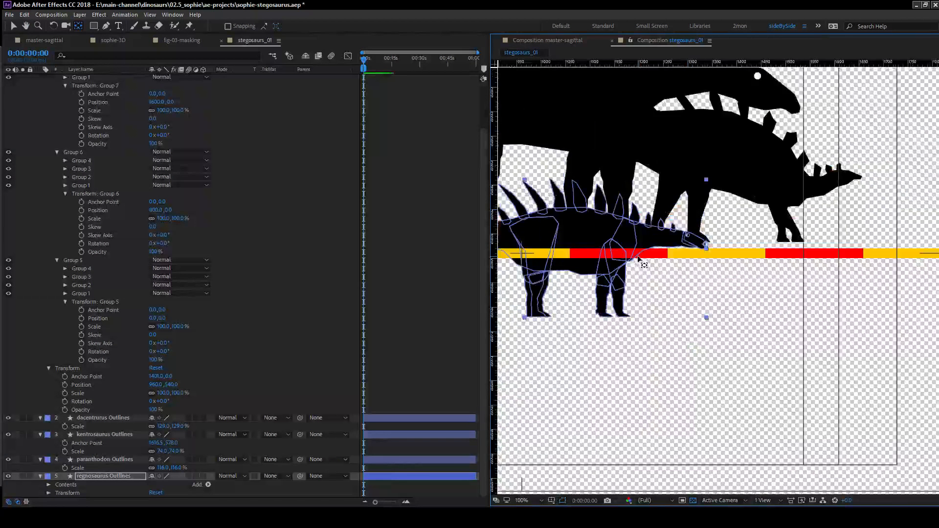
With the regnosaurus snout at the left end of the last red segment, scale it uniformly to 126% and stand its feet on the bar.
{"action": "key", "text": "v"}
{"action": "mouse_move", "coordinate": [643, 258]}
{"action": "left_mouse_down"}
{"action": "mouse_move", "coordinate": [685, 251]}
{"action": "mouse_move", "coordinate": [664, 256]}
{"action": "mouse_move", "coordinate": [670, 262]}
{"action": "left_mouse_up"}
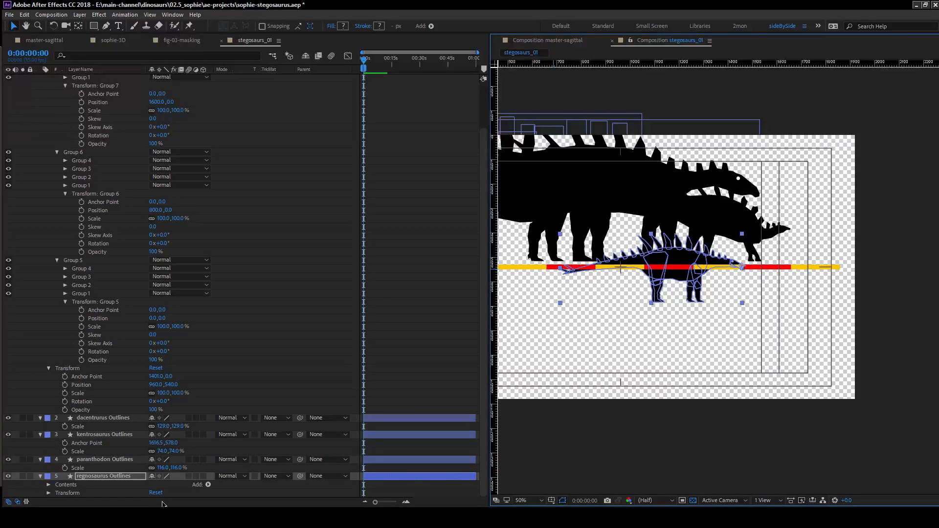
{"action": "key", "text": "s"}
{"action": "left_click_drag", "start_coordinate": [181, 495], "coordinate": [193, 492]}
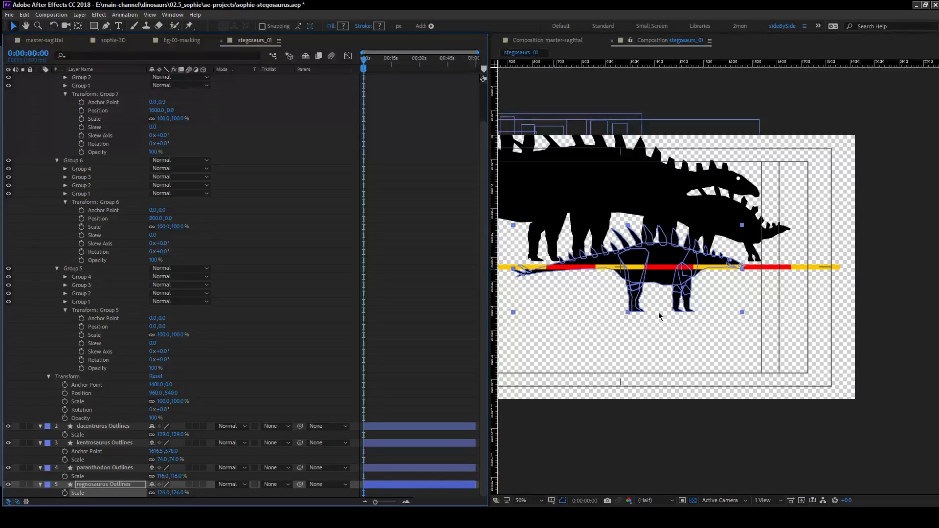
{"action": "left_click_drag", "start_coordinate": [667, 262], "coordinate": [726, 209]}
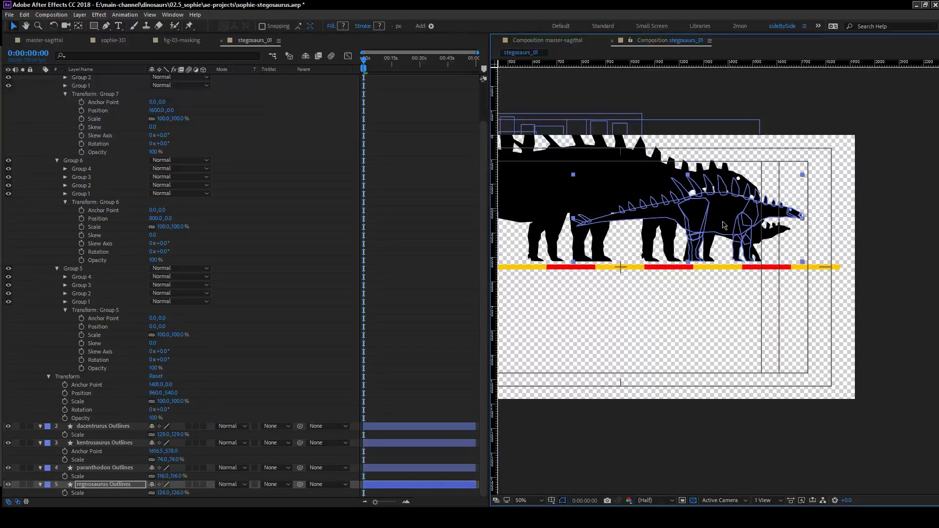
Collapse the scaleBar layer's properties and parent all four stegosaur Outlines layers to scaleBar.
{"action": "left_click", "coordinate": [261, 364]}
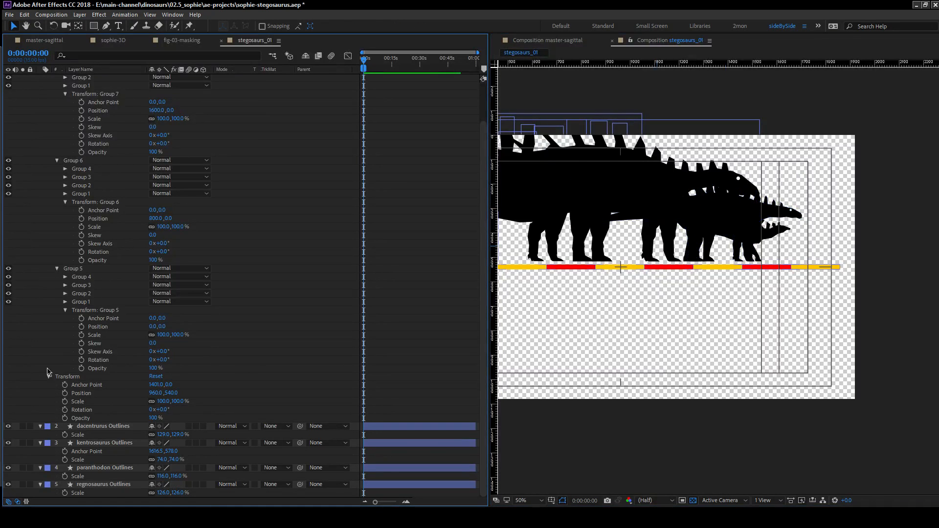
{"action": "scroll", "coordinate": [56, 354], "scroll_direction": "up", "scroll_amount": 2}
{"action": "left_click", "coordinate": [83, 78]}
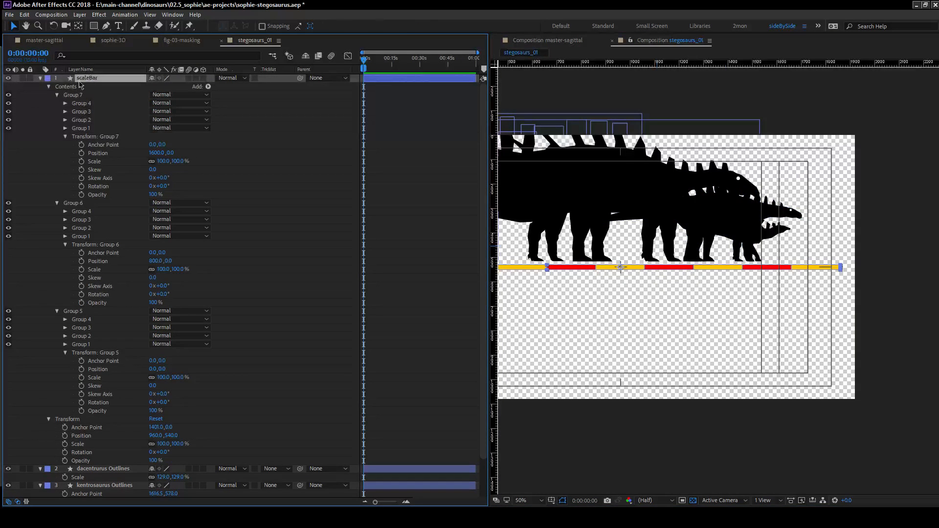
{"action": "left_click", "coordinate": [40, 78]}
{"action": "left_click", "coordinate": [103, 87]}
{"action": "left_click", "coordinate": [103, 144]}
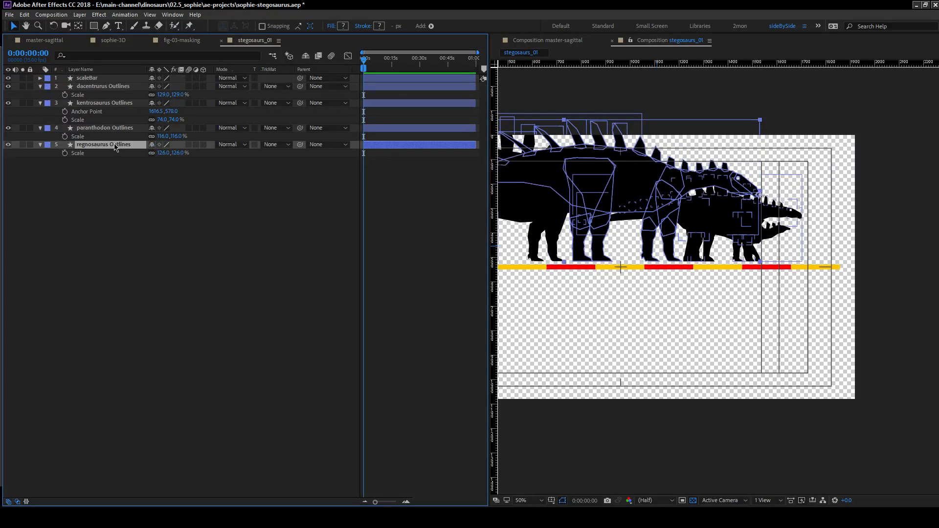
{"action": "left_click", "coordinate": [107, 88], "text": "shift"}
{"action": "left_click_drag", "start_coordinate": [300, 86], "coordinate": [142, 79]}
{"action": "left_click", "coordinate": [53, 98]}
Reveal the scale property of the scaleBar layer and bring the full silhouettes into view.
{"action": "left_click", "coordinate": [118, 79]}
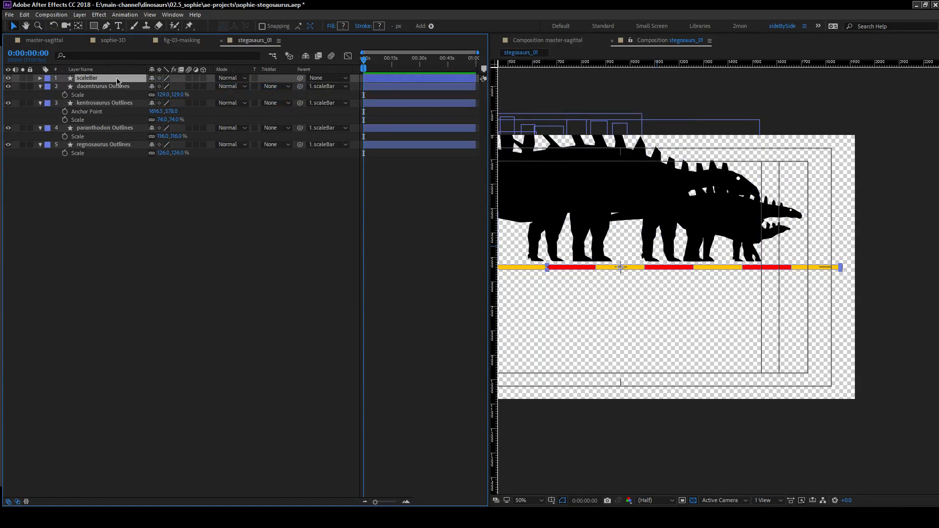
{"action": "key", "text": "s"}
{"action": "key", "text": "h"}
{"action": "left_click_drag", "start_coordinate": [656, 199], "coordinate": [758, 198]}
{"action": "key", "text": "v"}
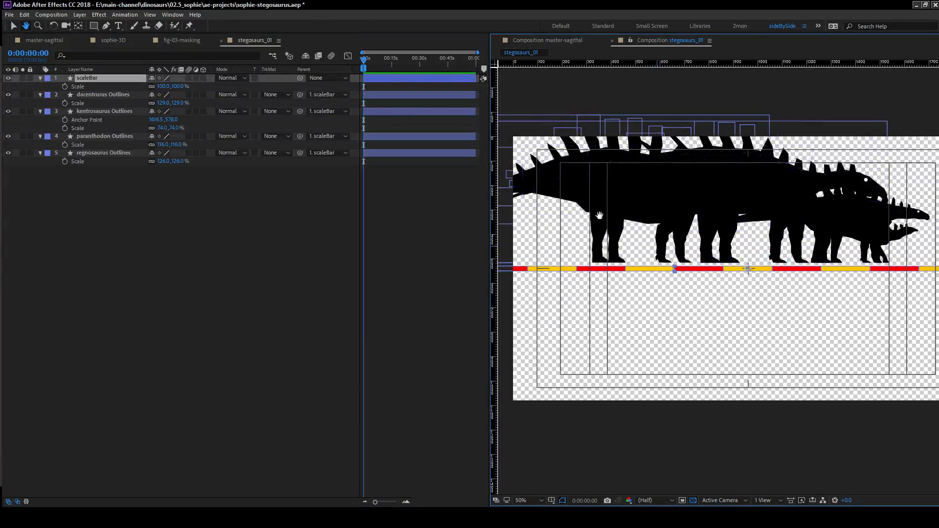
Hide the Mode and TrkMat columns to narrow the timeline beside the composition view, and save the project.
{"action": "left_click", "coordinate": [18, 501]}
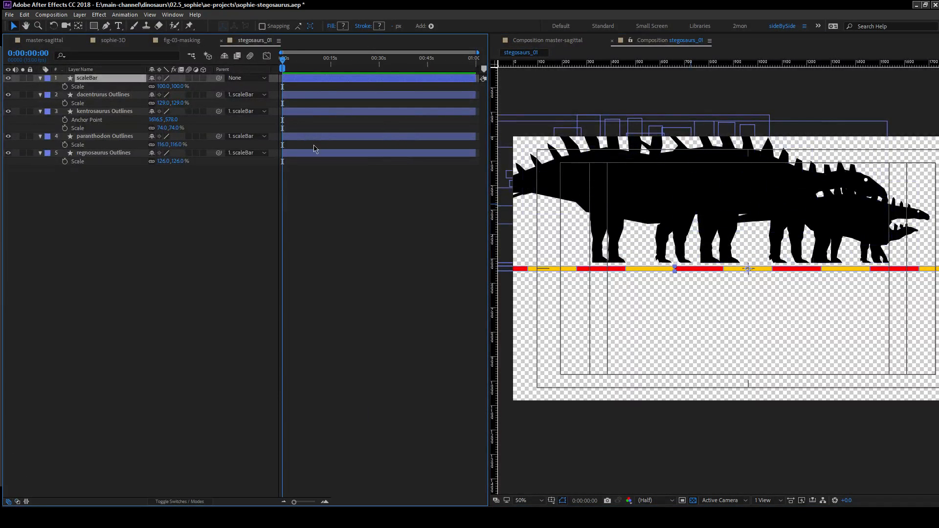
{"action": "left_click_drag", "start_coordinate": [489, 325], "coordinate": [355, 328]}
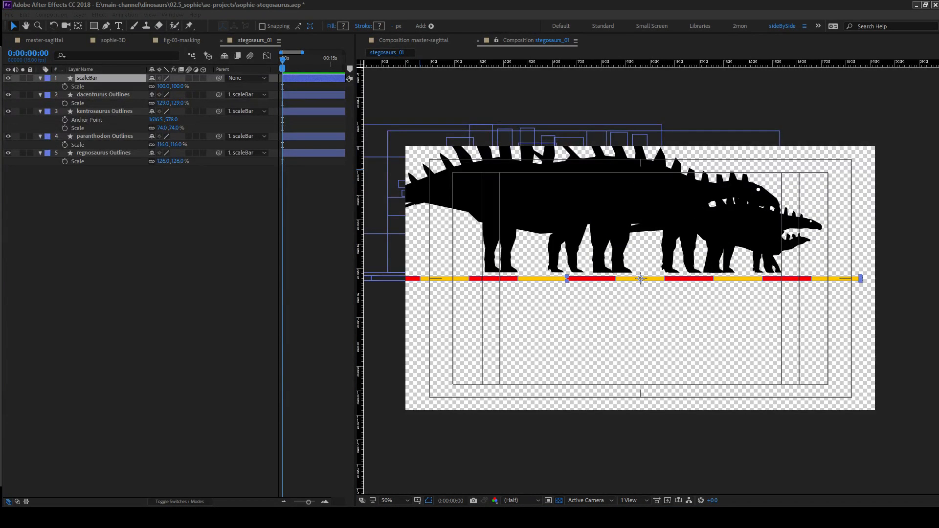
{"action": "left_click", "coordinate": [251, 265]}
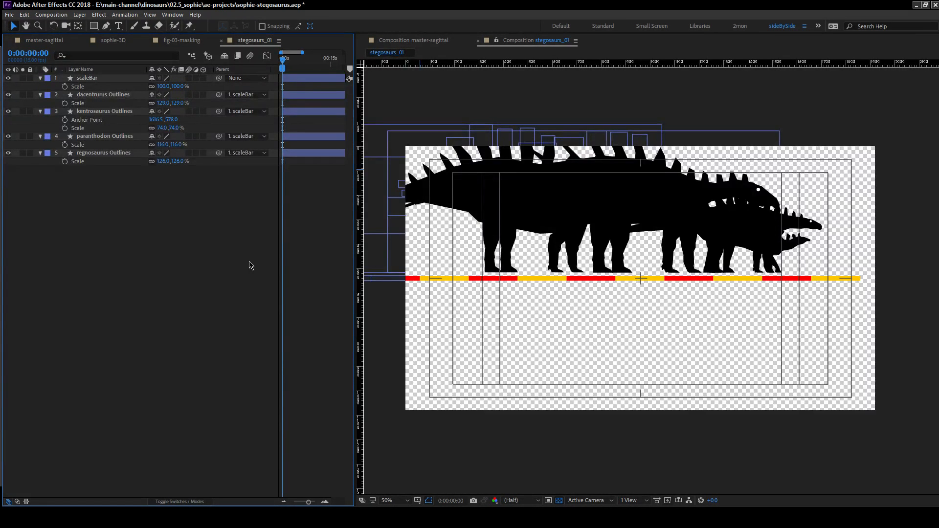
{"action": "key", "text": "ctrl+s"}
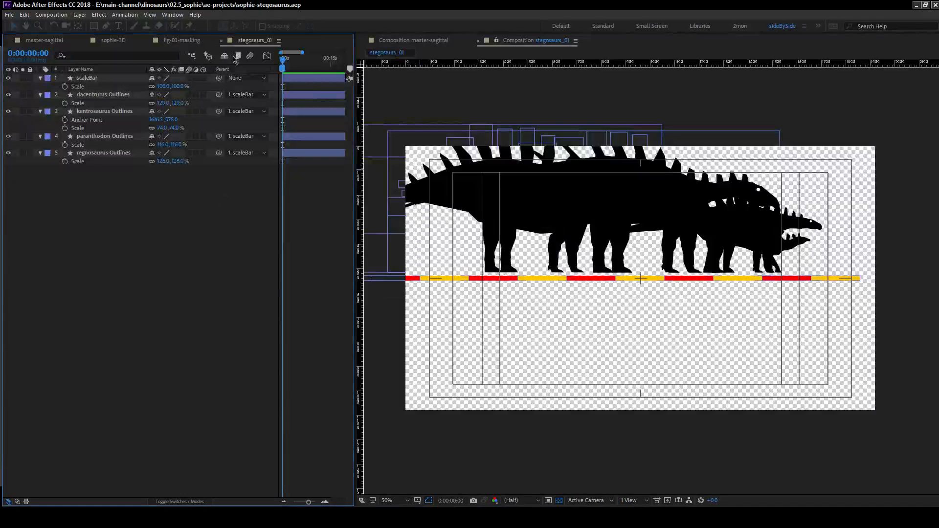
Scale the scaleBar layer uniformly to 76% and make it a guide layer.
{"action": "left_click", "coordinate": [87, 79]}
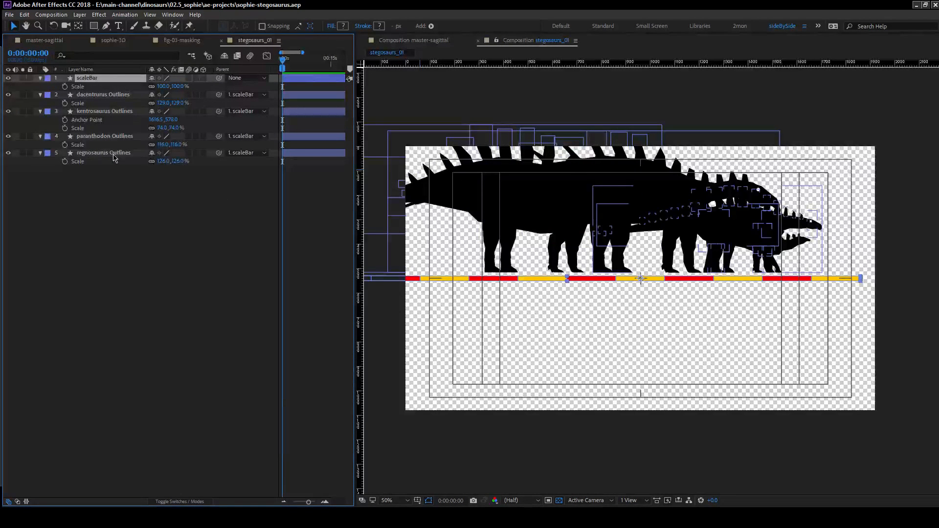
{"action": "left_click_drag", "start_coordinate": [165, 86], "coordinate": [153, 86]}
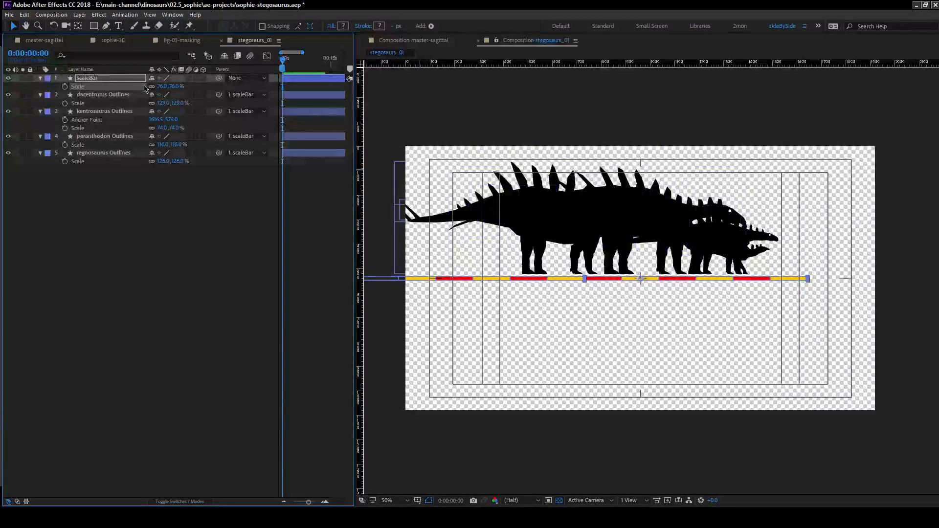
{"action": "right_click", "coordinate": [111, 82]}
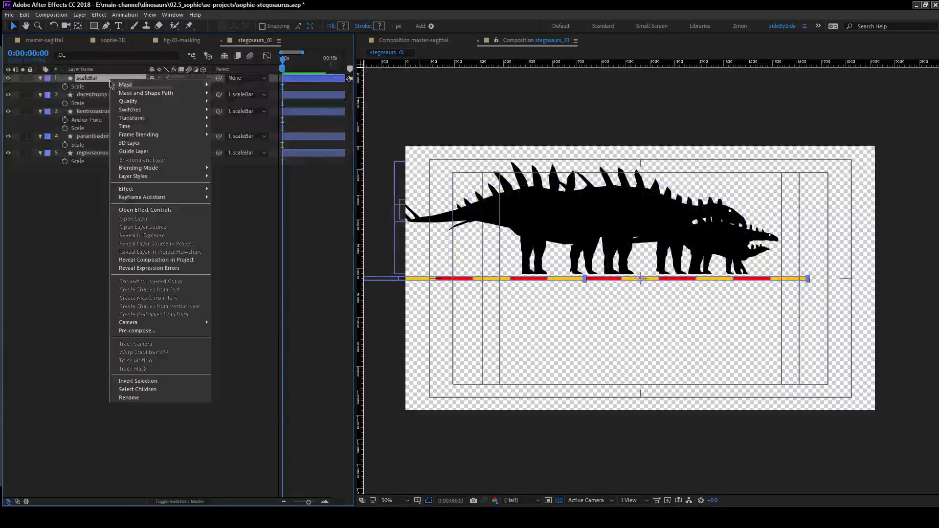
{"action": "left_click", "coordinate": [141, 152]}
{"action": "left_click", "coordinate": [83, 253]}
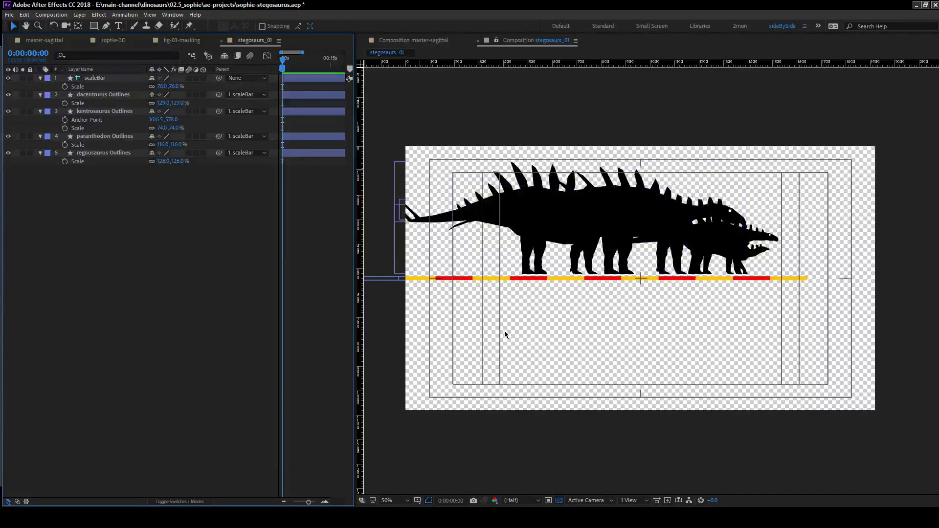
Examine the kentrosaurus head and its shape groups against the scale bar and neighbouring silhouettes.
{"action": "scroll", "coordinate": [654, 273], "scroll_direction": "up", "scroll_amount": 4}
{"action": "left_click_drag", "start_coordinate": [654, 273], "coordinate": [425, 402]}
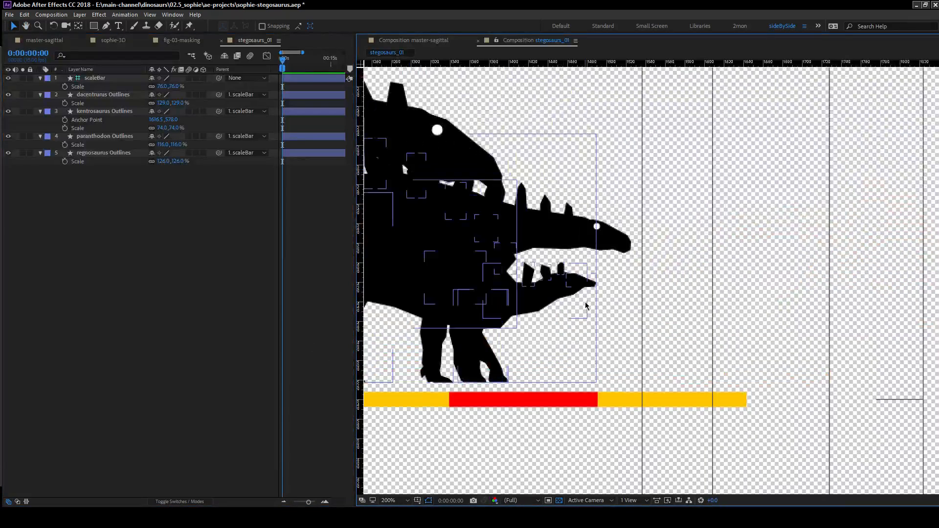
{"action": "left_click", "coordinate": [105, 111]}
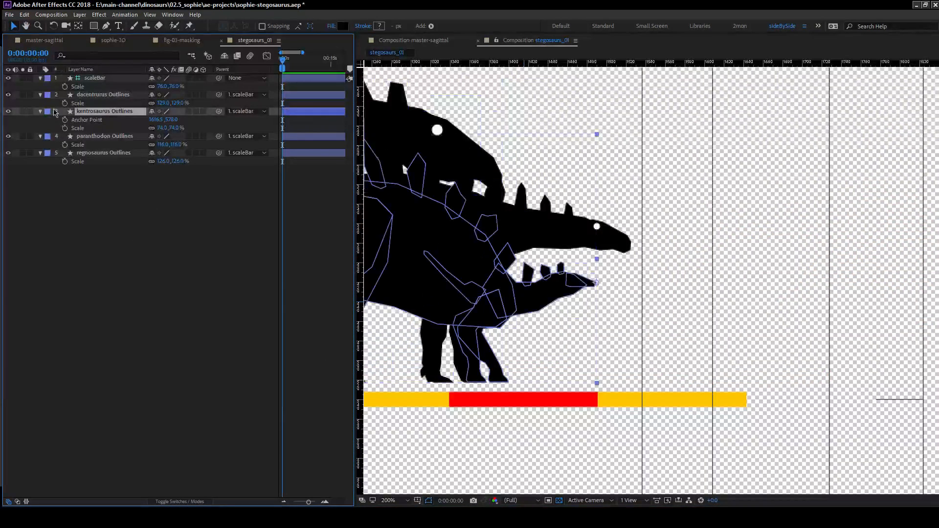
{"action": "left_click", "coordinate": [40, 111]}
{"action": "left_click", "coordinate": [40, 111]}
{"action": "left_click", "coordinate": [48, 120]}
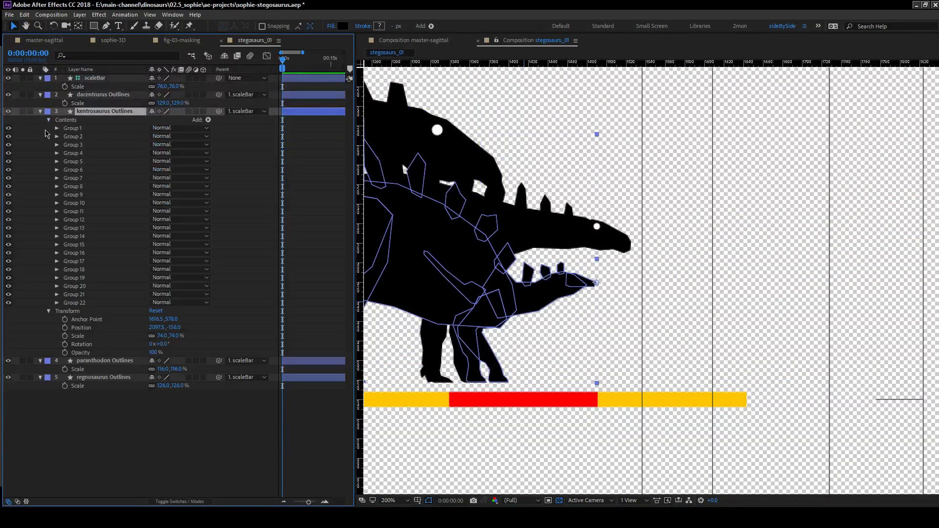
{"action": "scroll", "coordinate": [547, 276], "scroll_direction": "up", "scroll_amount": 1}
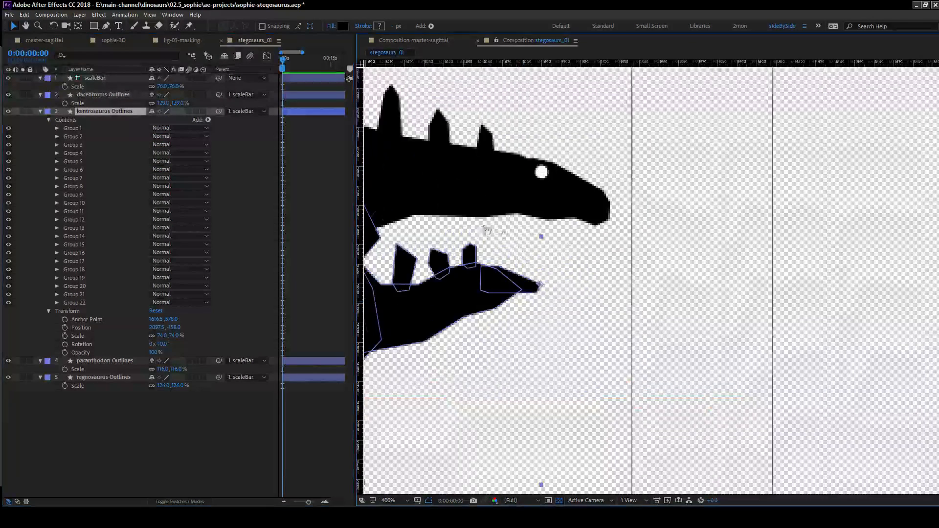
{"action": "left_click_drag", "start_coordinate": [483, 229], "coordinate": [603, 241]}
{"action": "scroll", "coordinate": [605, 265], "scroll_direction": "down", "scroll_amount": 4}
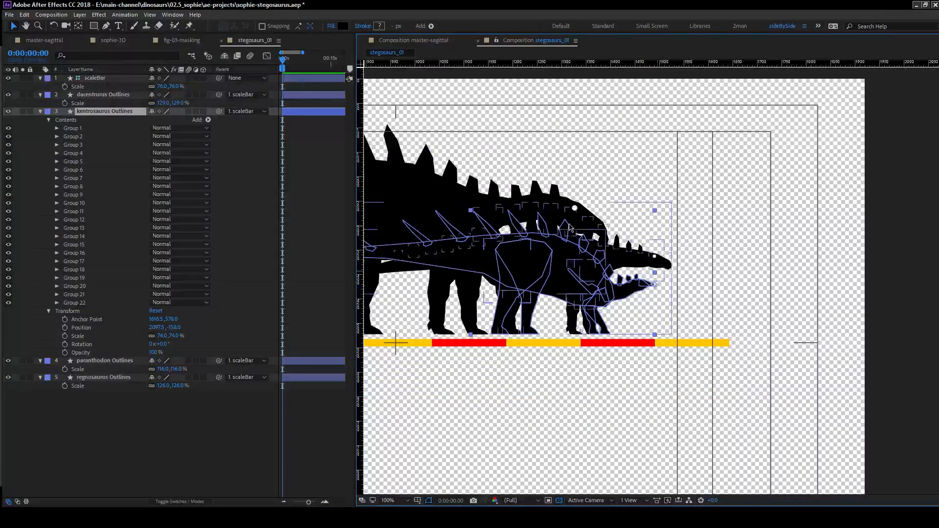
{"action": "key", "text": "comma"}
{"action": "scroll", "coordinate": [493, 249], "scroll_direction": "up", "scroll_amount": 1}
{"action": "scroll", "coordinate": [494, 249], "scroll_direction": "down", "scroll_amount": 1}
{"action": "left_click_drag", "start_coordinate": [495, 248], "coordinate": [568, 256]}
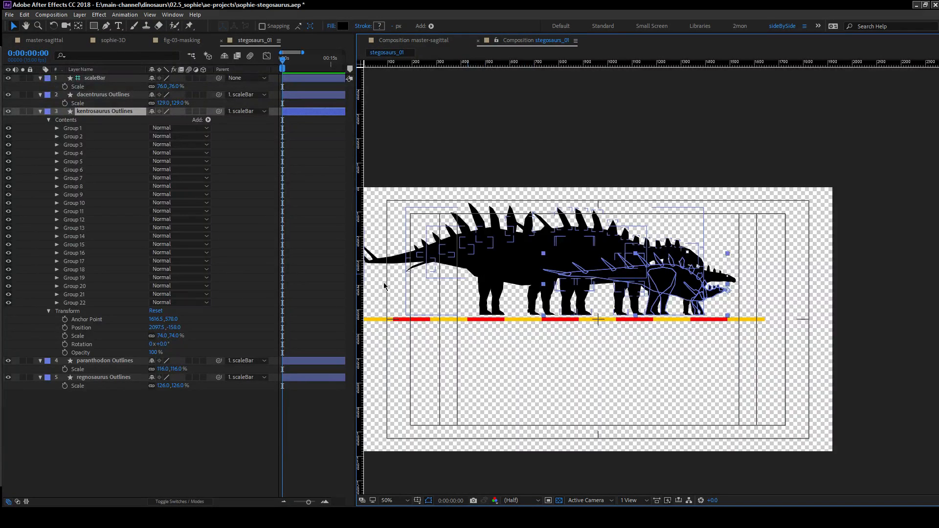
Import stegosaurus_rev_silhouette.ai as a composition at document size and inspect its Layer 10 footage.
{"action": "key", "text": "alt+Tab"}
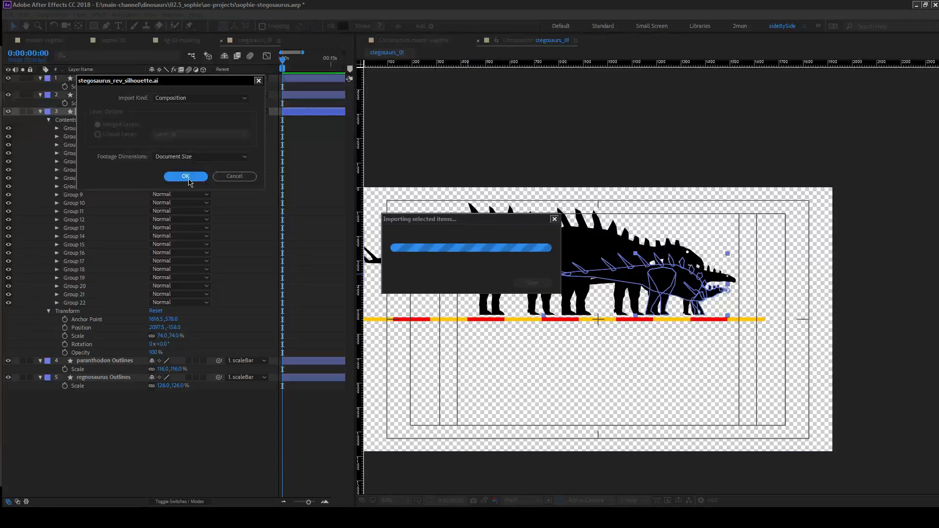
{"action": "left_click", "coordinate": [189, 178]}
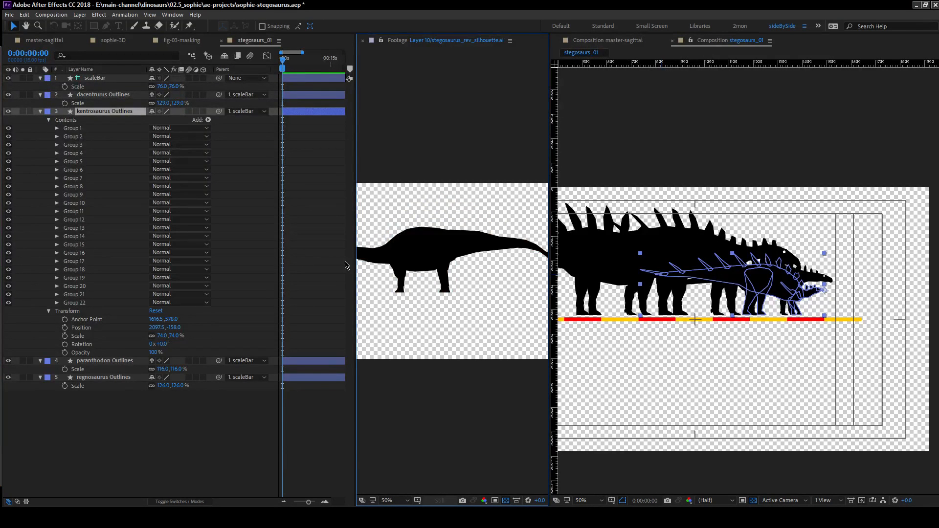
{"action": "left_click_drag", "start_coordinate": [373, 288], "coordinate": [398, 276]}
{"action": "key", "text": "v"}
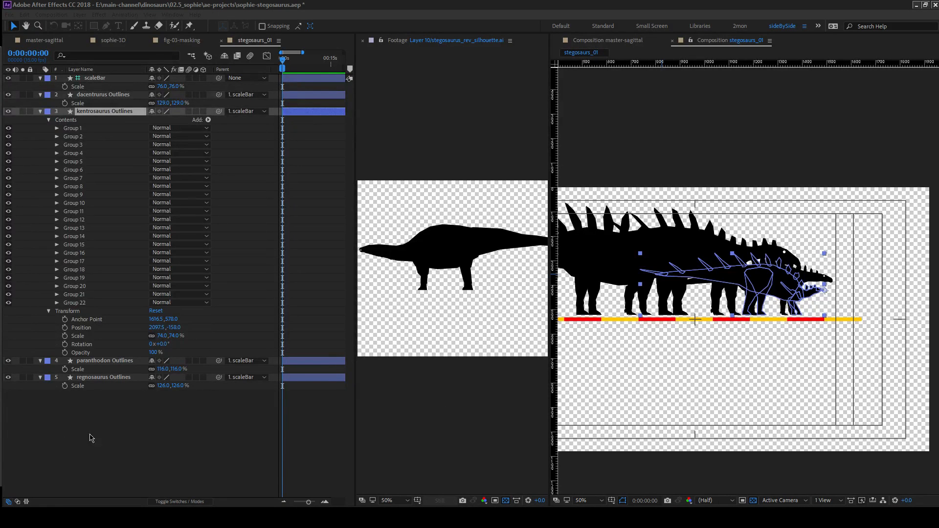
Delete the two project items imported from the layered stegosaurus_rev_silhouette.ai file.
{"action": "left_click", "coordinate": [67, 441]}
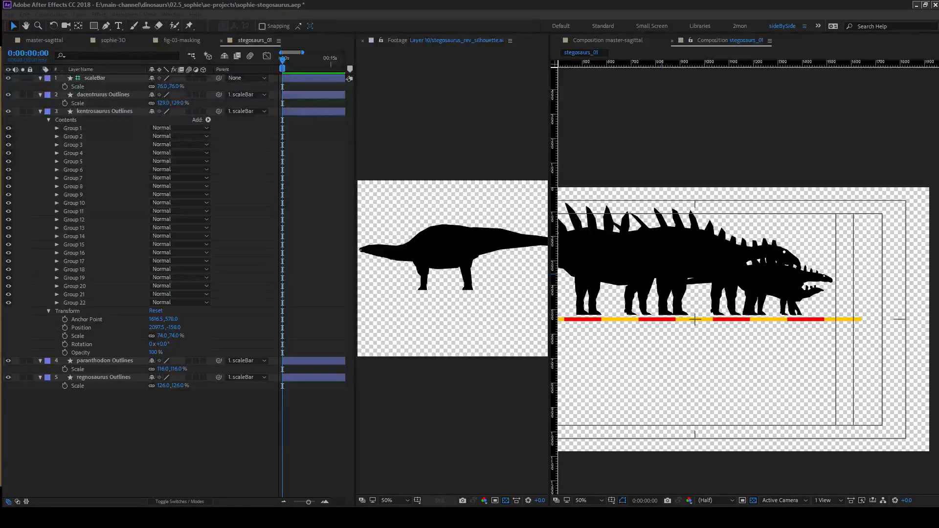
{"action": "key", "text": "Delete"}
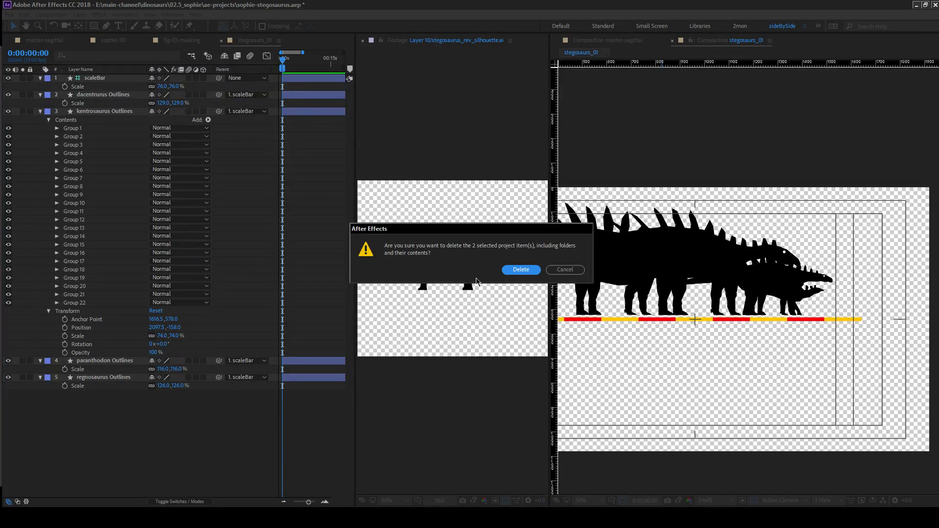
{"action": "left_click", "coordinate": [520, 270]}
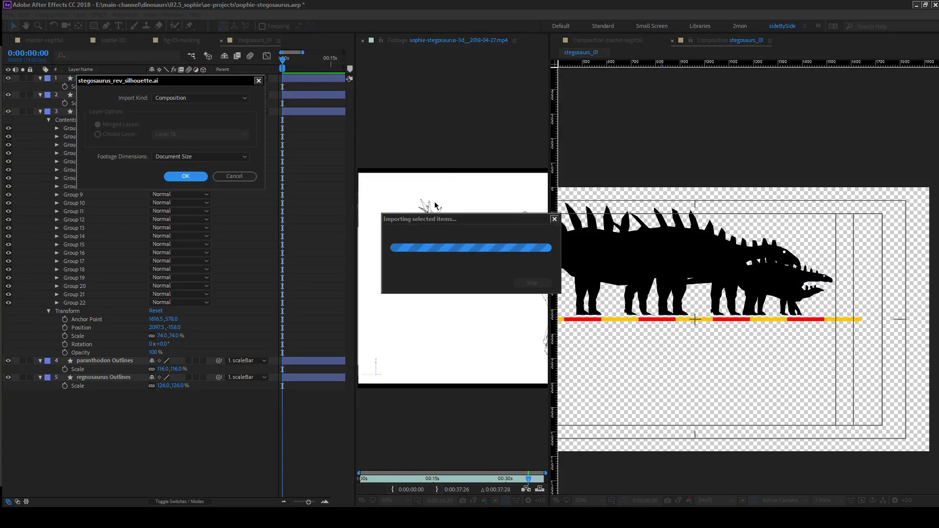
Import stegosaurus_rev_silhouette.ai again as footage with merged layers.
{"action": "left_click", "coordinate": [188, 98]}
{"action": "left_click", "coordinate": [187, 107]}
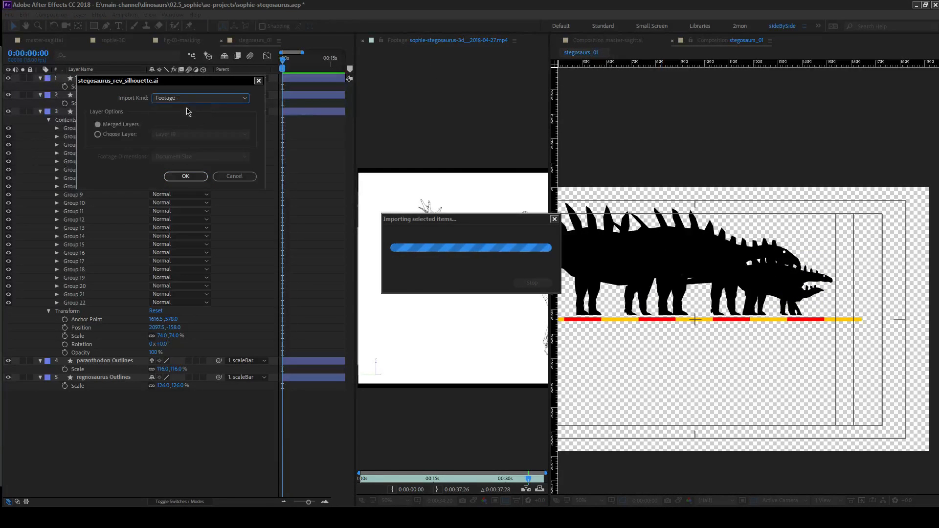
{"action": "left_click", "coordinate": [195, 177]}
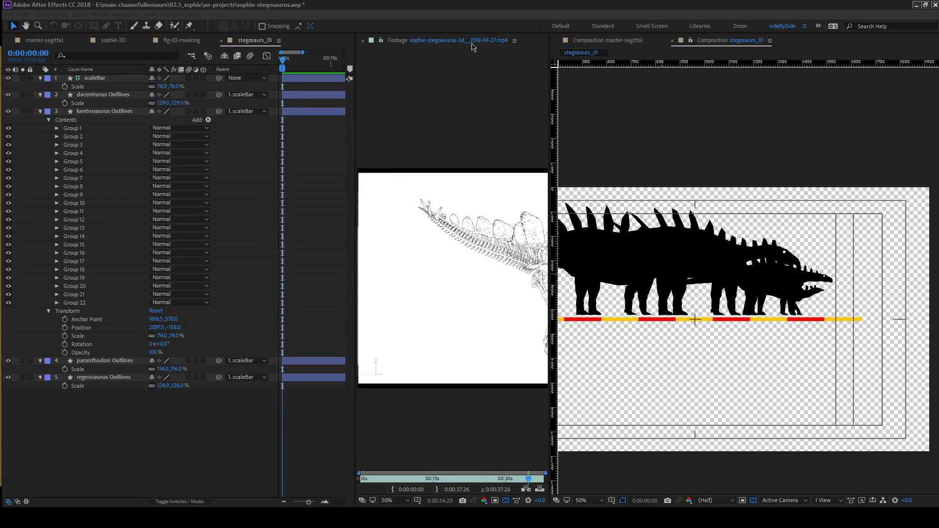
Close the footage viewer, widen the composition view, and add stegosaurus_rev_silhouette.ai as the top layer of stegosaurs_01.
{"action": "left_click", "coordinate": [363, 40]}
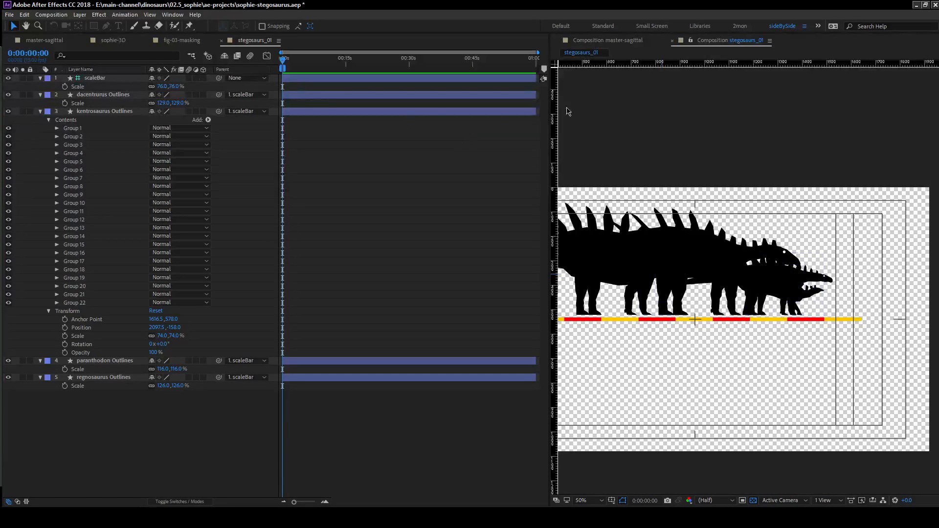
{"action": "left_click_drag", "start_coordinate": [544, 140], "coordinate": [314, 157]}
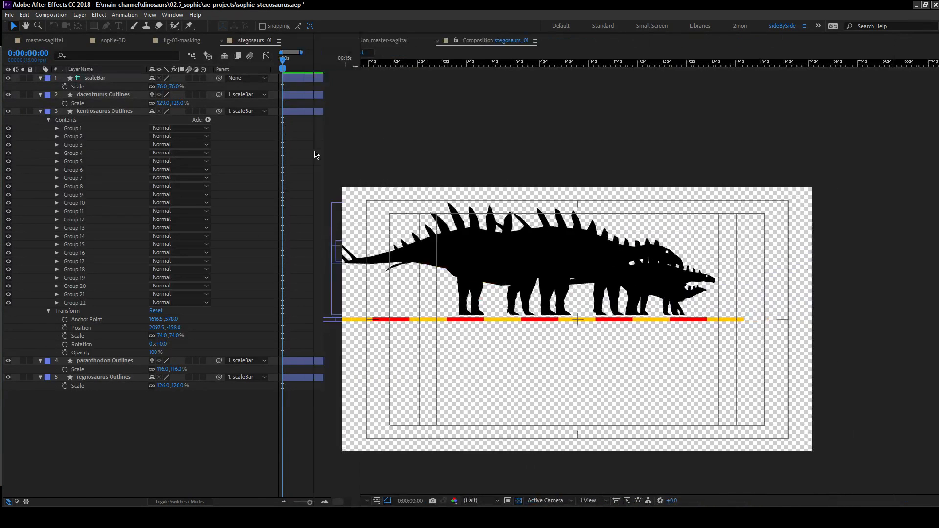
{"action": "left_click_drag", "start_coordinate": [1, 245], "coordinate": [106, 77]}
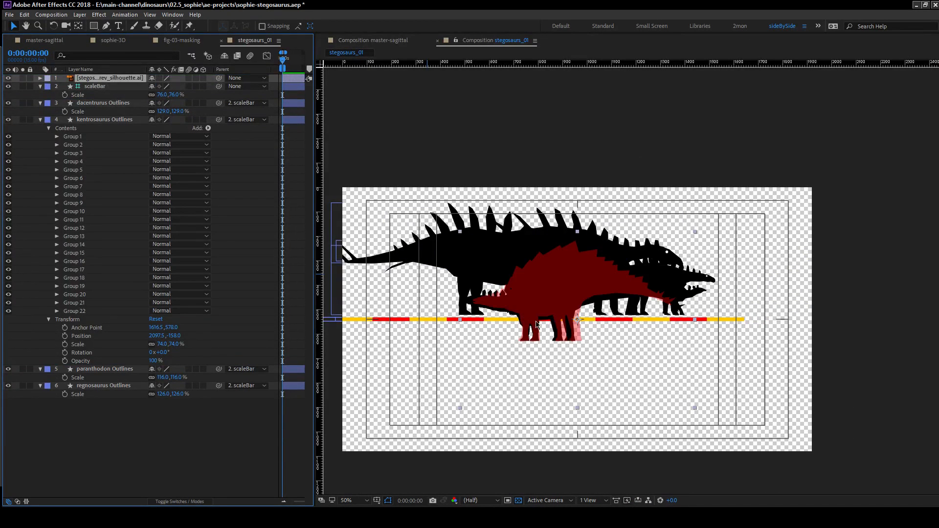
Create shapes from the stegosaurus_rev_silhouette.ai vector layer and delete the original Illustrator layer.
{"action": "scroll", "coordinate": [579, 306], "scroll_direction": "up", "scroll_amount": 2}
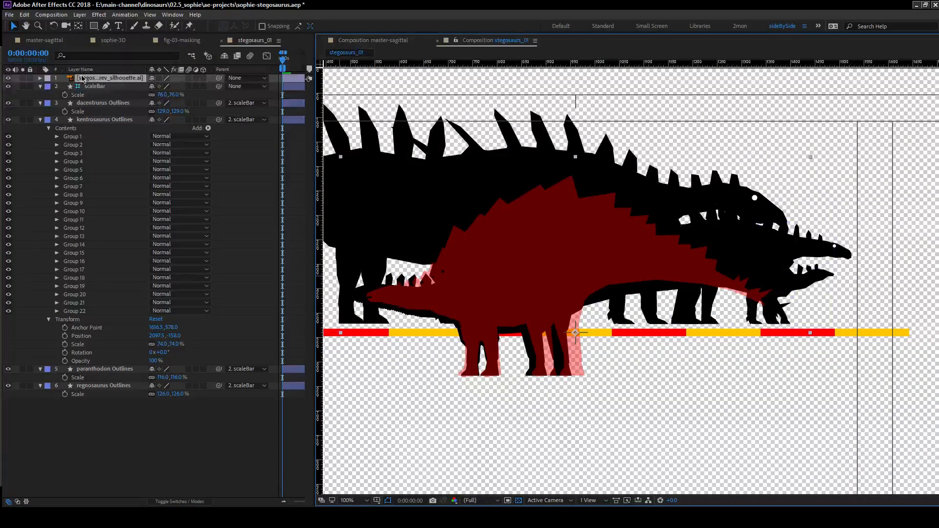
{"action": "left_click", "coordinate": [40, 79]}
{"action": "left_click", "coordinate": [48, 86]}
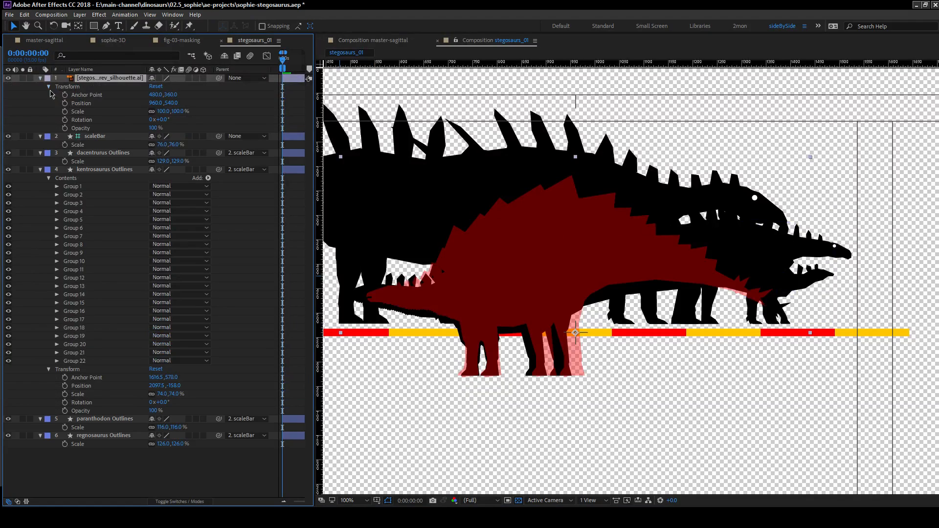
{"action": "right_click", "coordinate": [102, 81]}
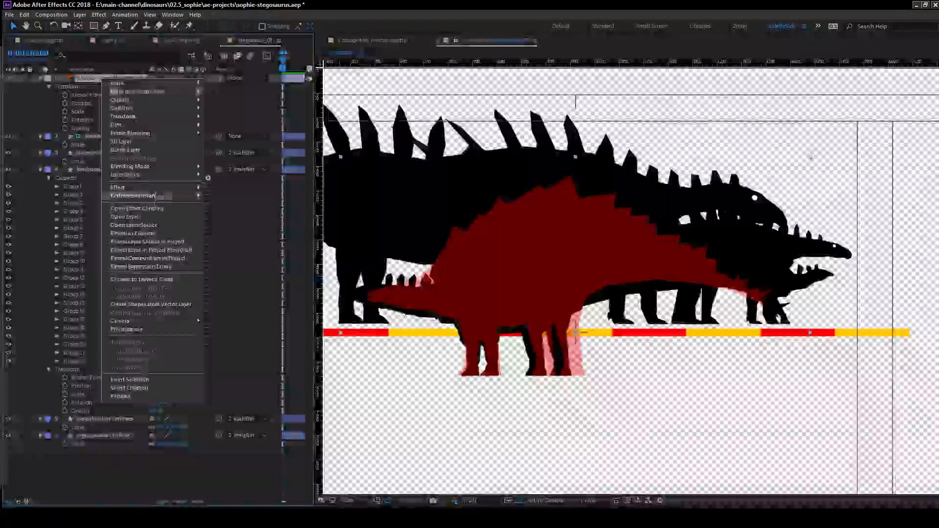
{"action": "left_click", "coordinate": [161, 304]}
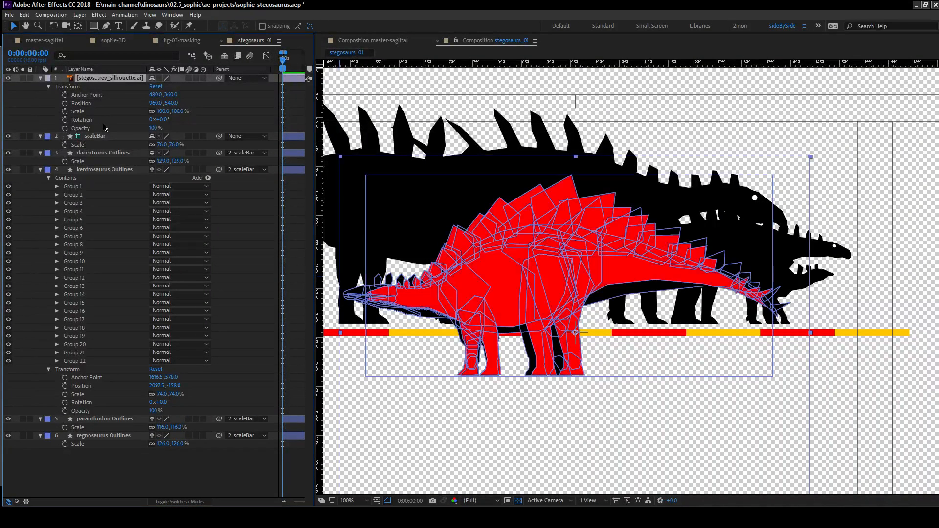
{"action": "left_click", "coordinate": [94, 88]}
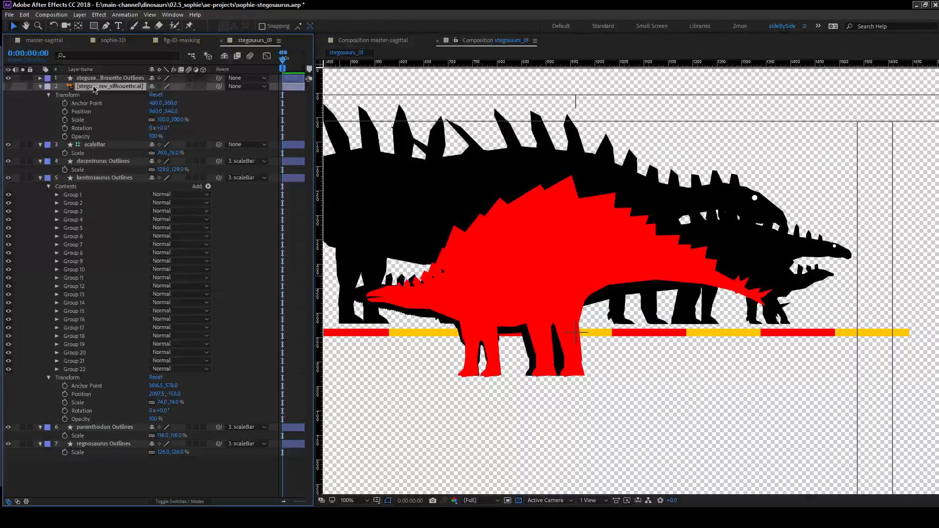
{"action": "key", "text": "Delete"}
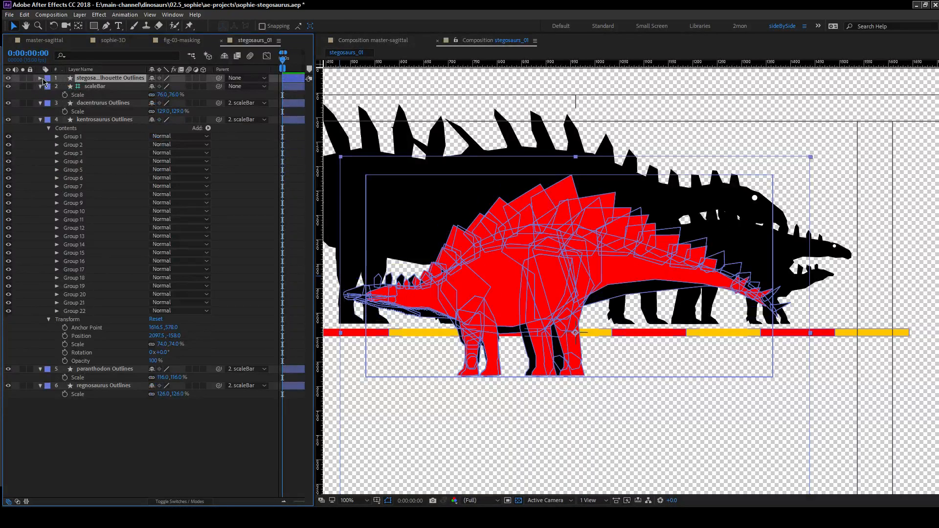
Expand the contents of the stegosaurus silhouette Outlines layer and select Groups 1 to 35.
{"action": "left_click", "coordinate": [40, 78]}
{"action": "left_click", "coordinate": [49, 87]}
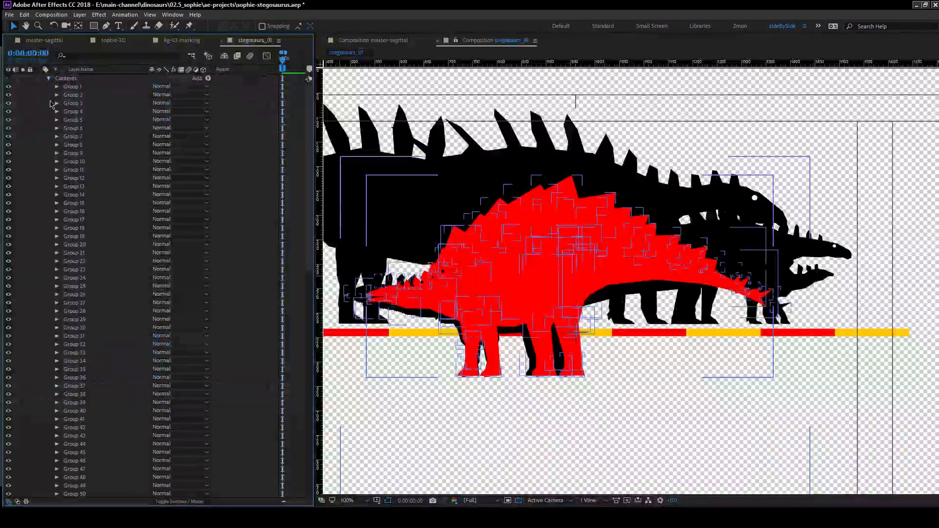
{"action": "left_click", "coordinate": [76, 86]}
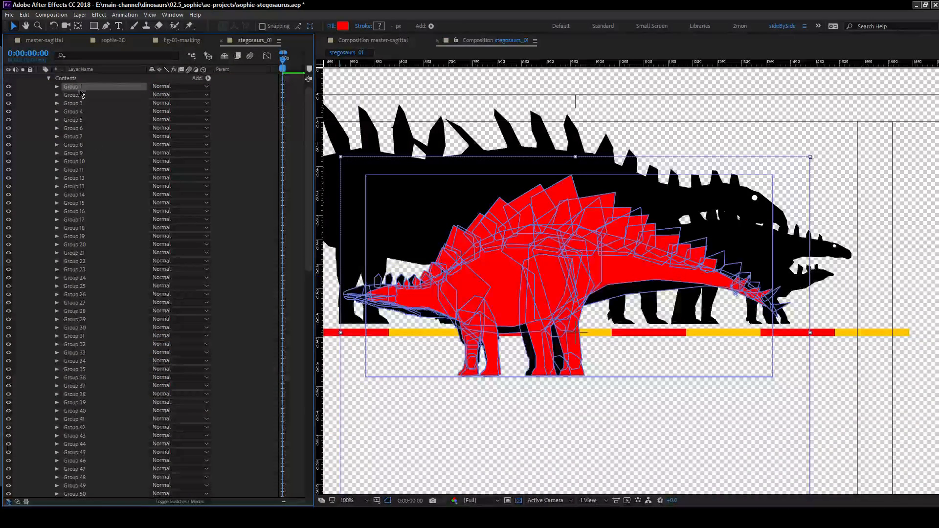
{"action": "left_click", "coordinate": [90, 371], "text": "shift"}
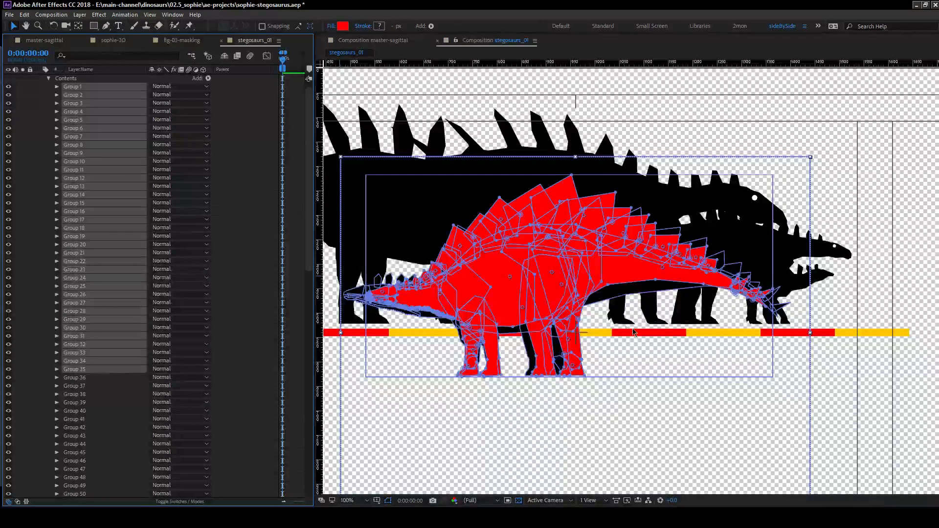
Try moving the selected red groups away from the black stegosaurus silhouette, and undo both moves.
{"action": "left_click_drag", "start_coordinate": [456, 292], "coordinate": [605, 355]}
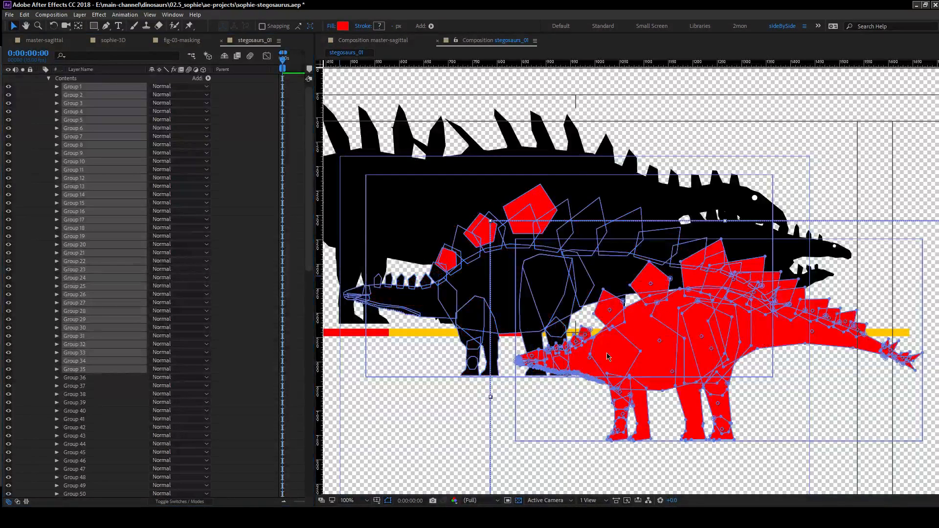
{"action": "left_click_drag", "start_coordinate": [637, 335], "coordinate": [589, 422]}
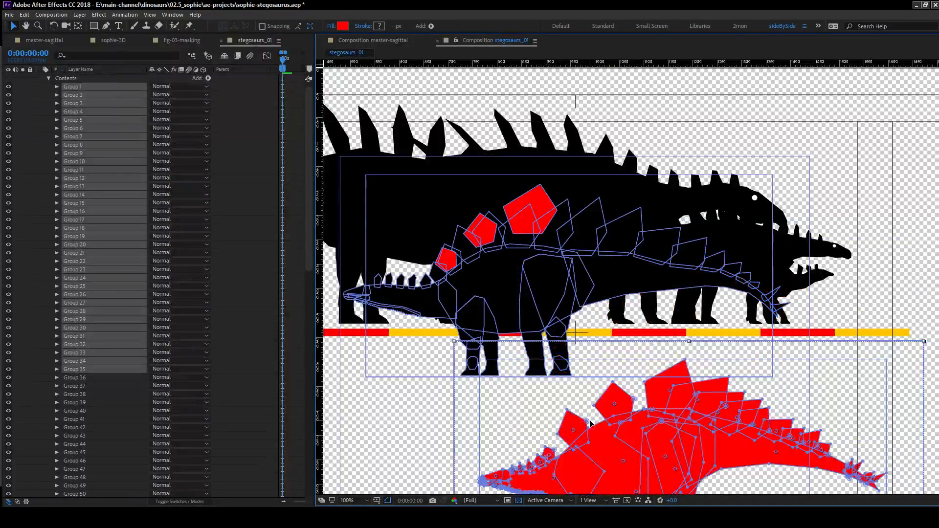
{"action": "key", "text": "ctrl+z"}
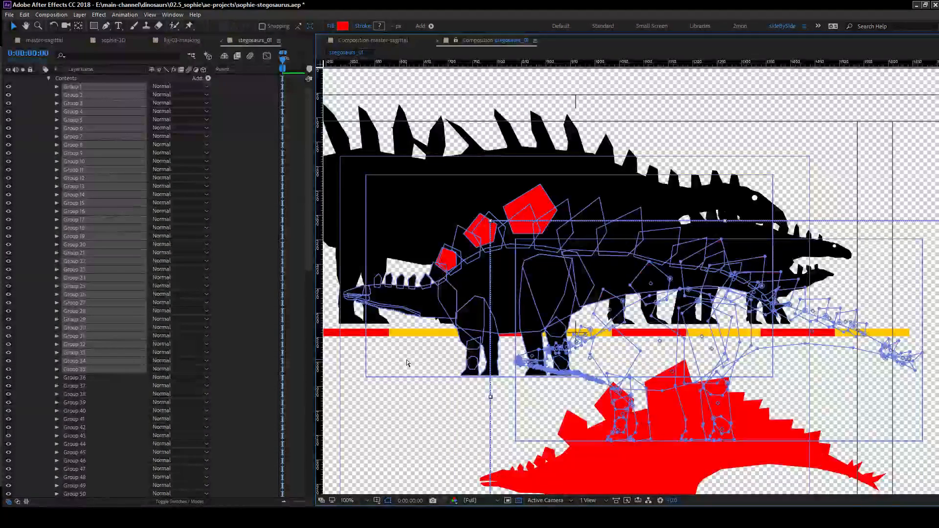
{"action": "key", "text": "ctrl+z"}
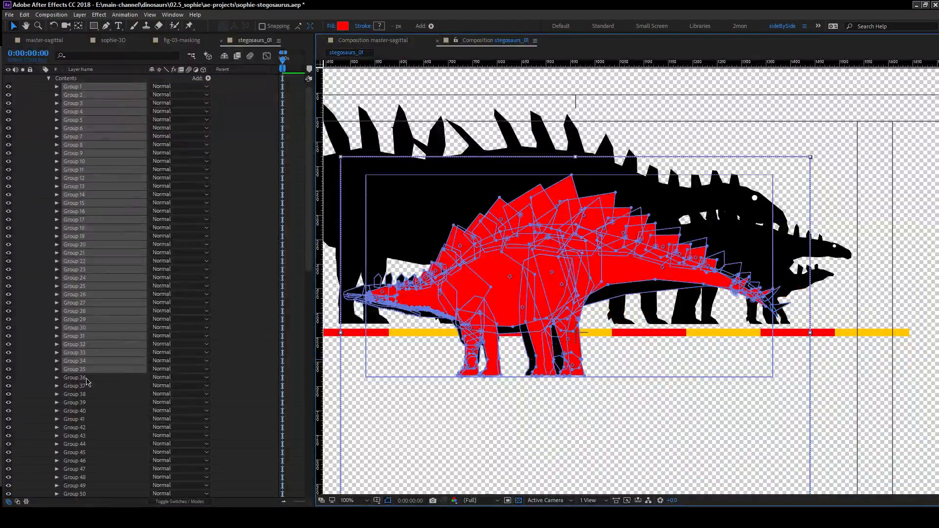
Extend the selection through Group 38, delete red Groups 1 to 38 from the stegosaurus outlines, and collapse the layer.
{"action": "left_click", "coordinate": [85, 378], "text": "ctrl"}
{"action": "left_click", "coordinate": [82, 387], "text": "ctrl"}
{"action": "left_click", "coordinate": [84, 395], "text": "ctrl"}
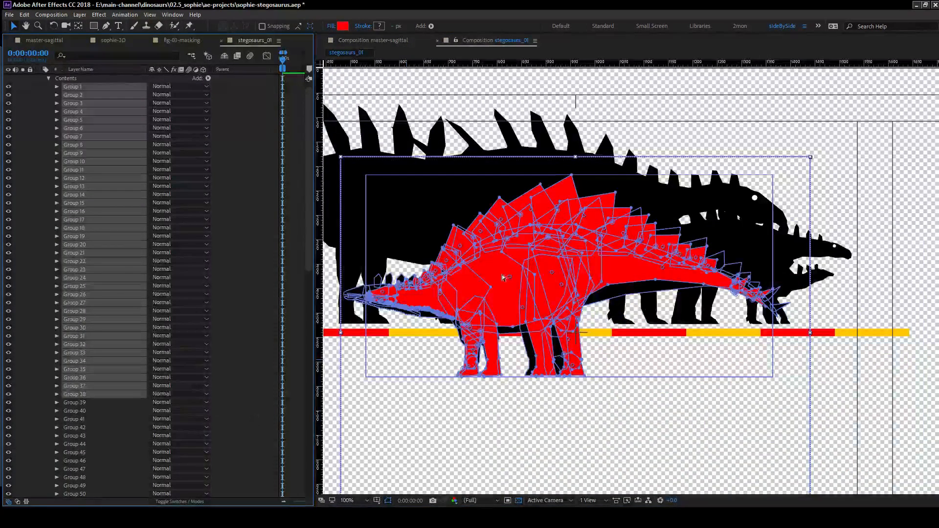
{"action": "left_click_drag", "start_coordinate": [515, 287], "coordinate": [616, 442]}
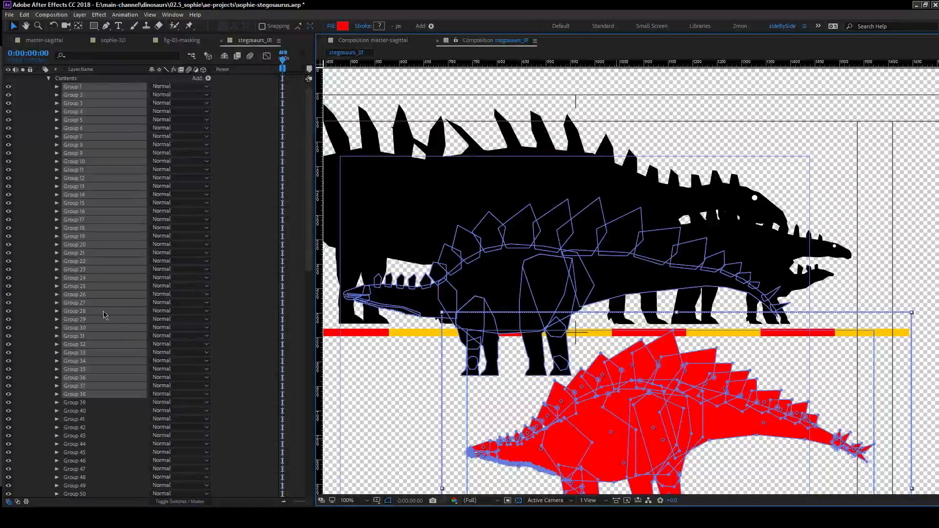
{"action": "scroll", "coordinate": [71, 123], "scroll_direction": "up", "scroll_amount": 1}
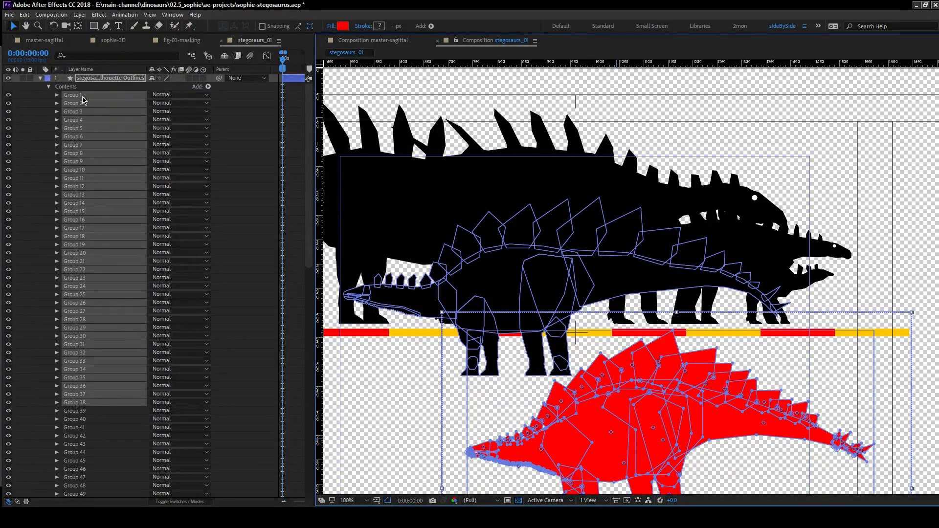
{"action": "key", "text": "Delete"}
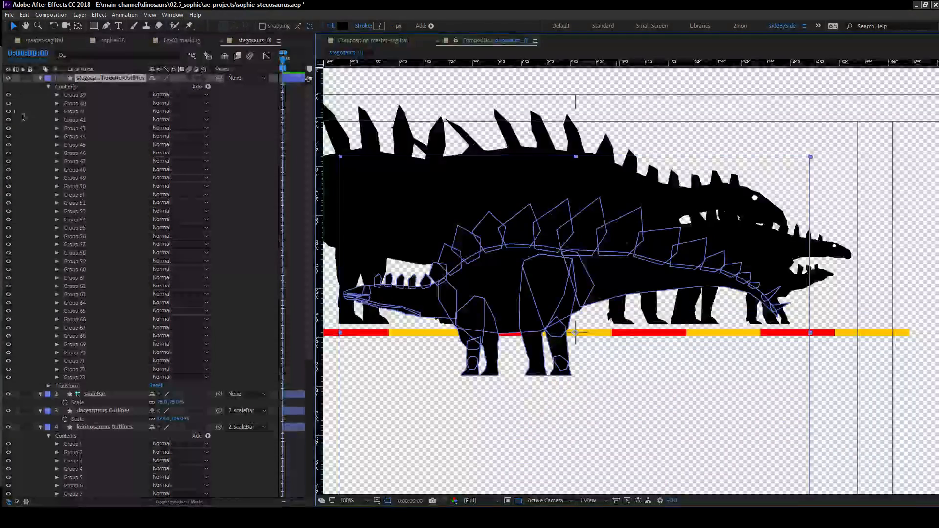
{"action": "left_click", "coordinate": [41, 78]}
{"action": "right_click", "coordinate": [36, 152]}
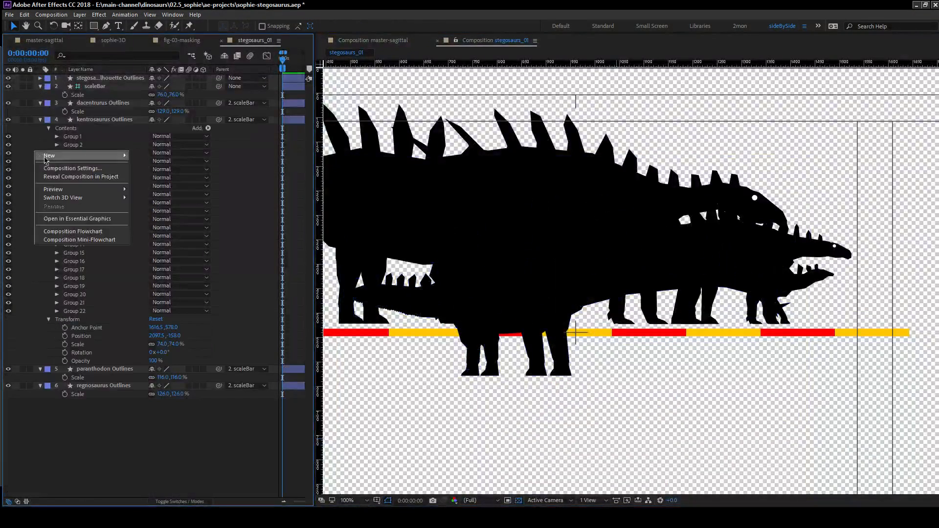
Create a new shape layer and rename it stegosaurus-old.
{"action": "mouse_move", "coordinate": [117, 155]}
{"action": "left_click", "coordinate": [152, 210]}
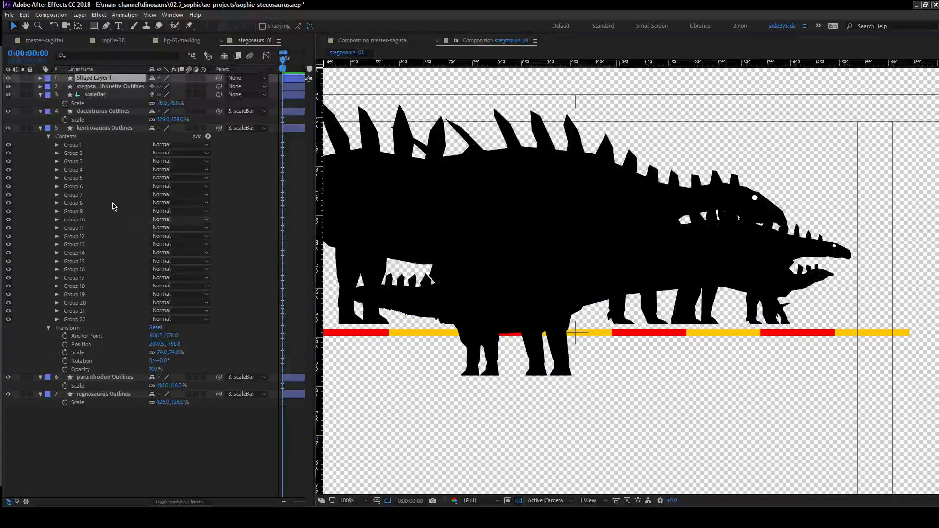
{"action": "left_click", "coordinate": [111, 80]}
{"action": "key", "text": "Return"}
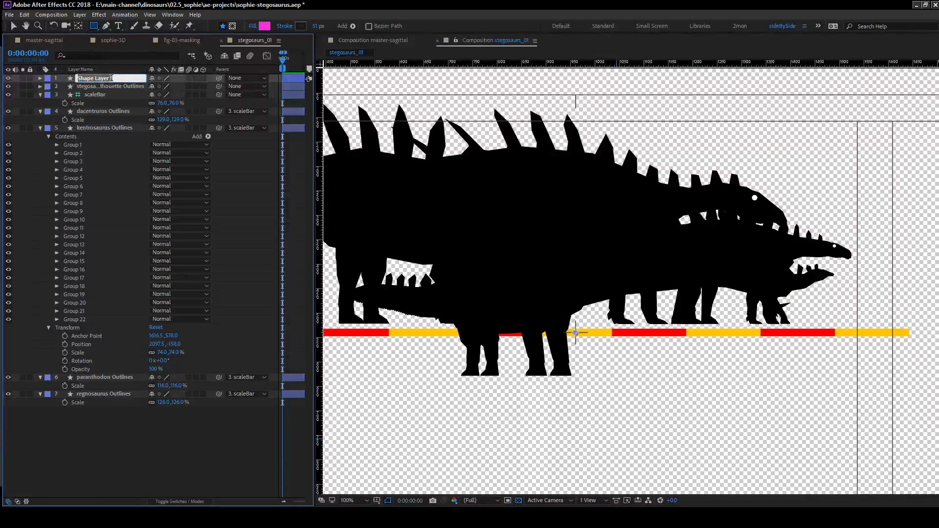
{"action": "type", "text": "stegosaurus-old"}
{"action": "key", "text": "Return"}
Paste the copied red silhouette groups into the contents of the stegosaurus-old shape layer.
{"action": "left_click", "coordinate": [40, 78]}
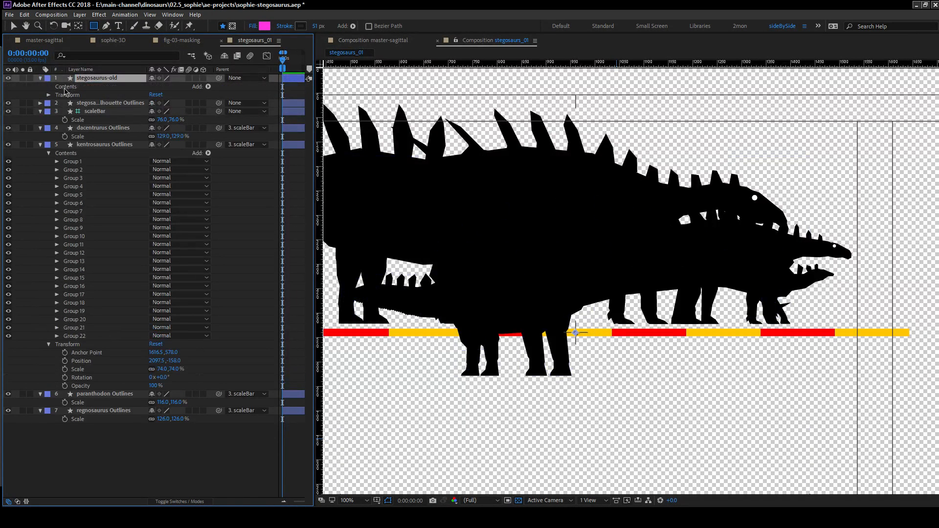
{"action": "right_click", "coordinate": [90, 87]}
{"action": "key", "text": "Escape"}
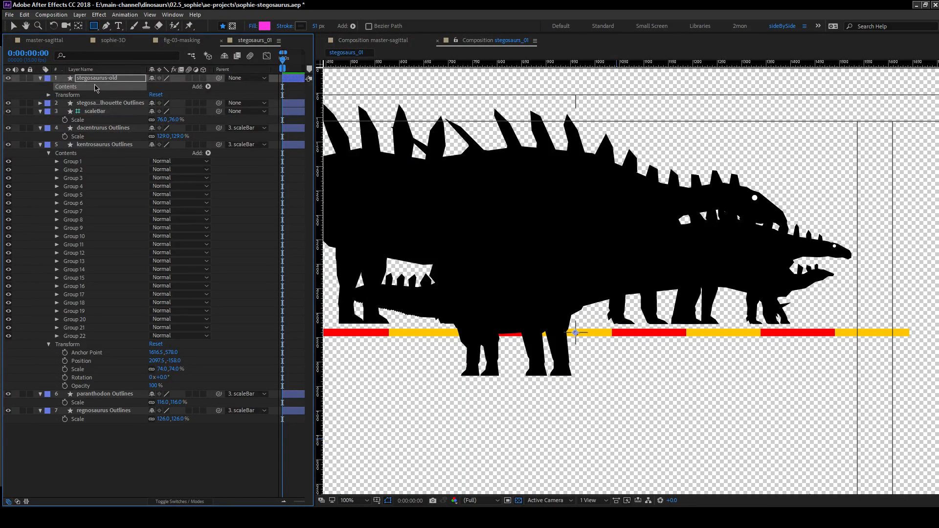
{"action": "key", "text": "ctrl+v"}
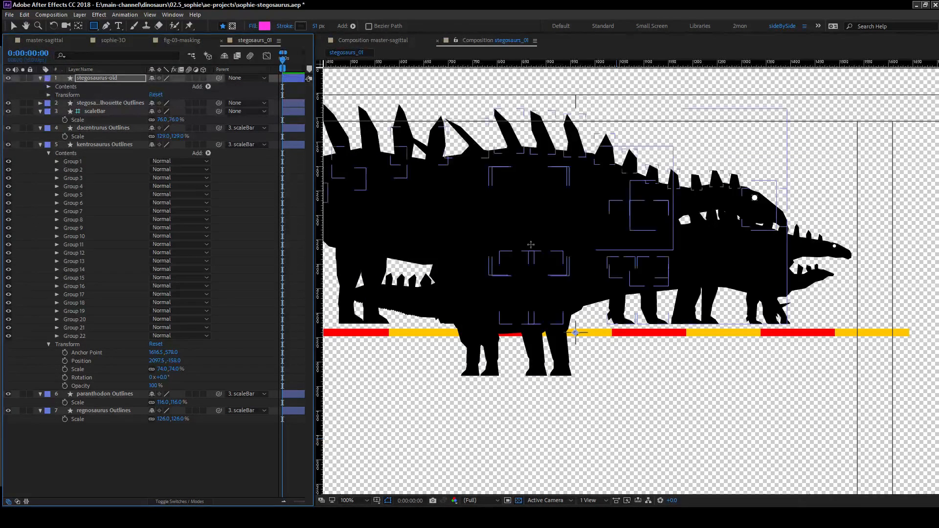
{"action": "scroll", "coordinate": [531, 245], "scroll_direction": "down", "scroll_amount": 2}
{"action": "scroll", "coordinate": [531, 245], "scroll_direction": "up", "scroll_amount": 2}
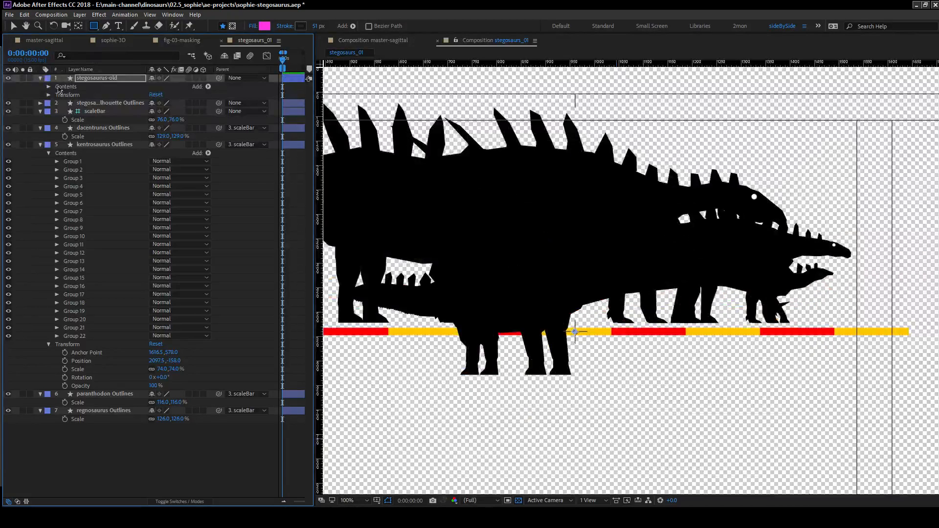
Examine the inner contents of the pasted groups in stegosaurus-old, including Groups 36 to 38.
{"action": "left_click", "coordinate": [48, 88]}
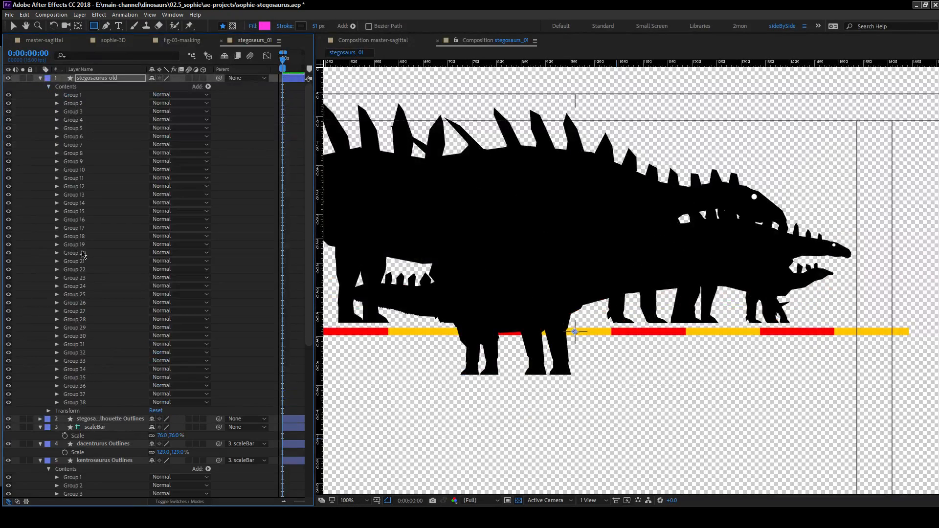
{"action": "left_click", "coordinate": [57, 402]}
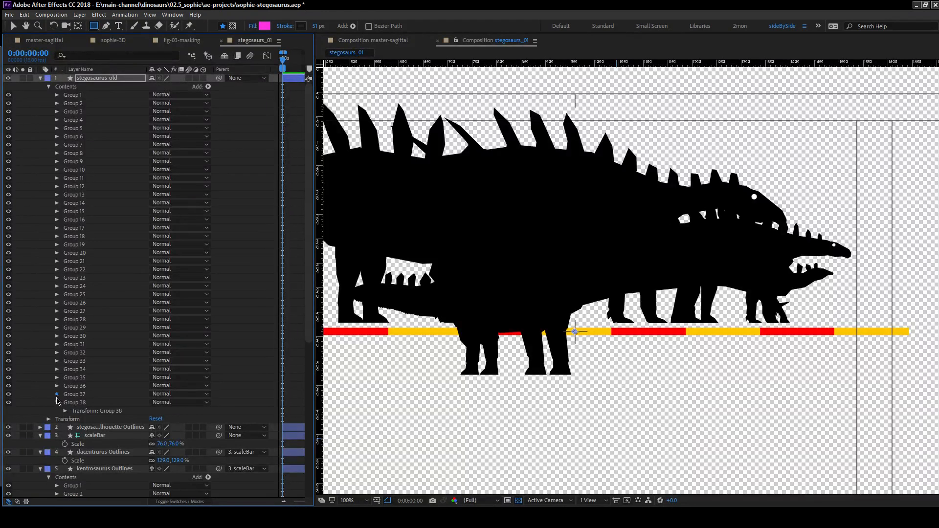
{"action": "left_click", "coordinate": [56, 395]}
{"action": "left_click", "coordinate": [65, 403]}
{"action": "left_click", "coordinate": [65, 404]}
{"action": "left_click", "coordinate": [57, 386]}
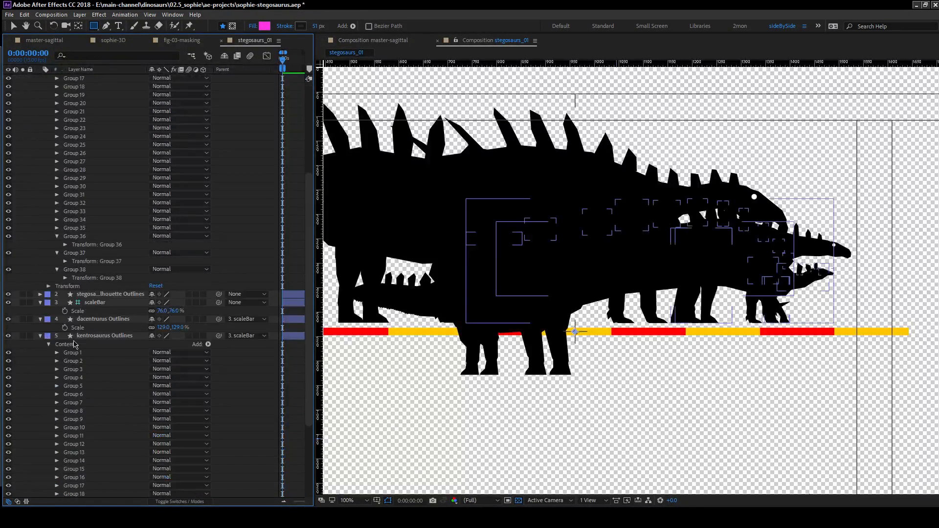
{"action": "left_click", "coordinate": [57, 95]}
{"action": "left_click", "coordinate": [65, 103]}
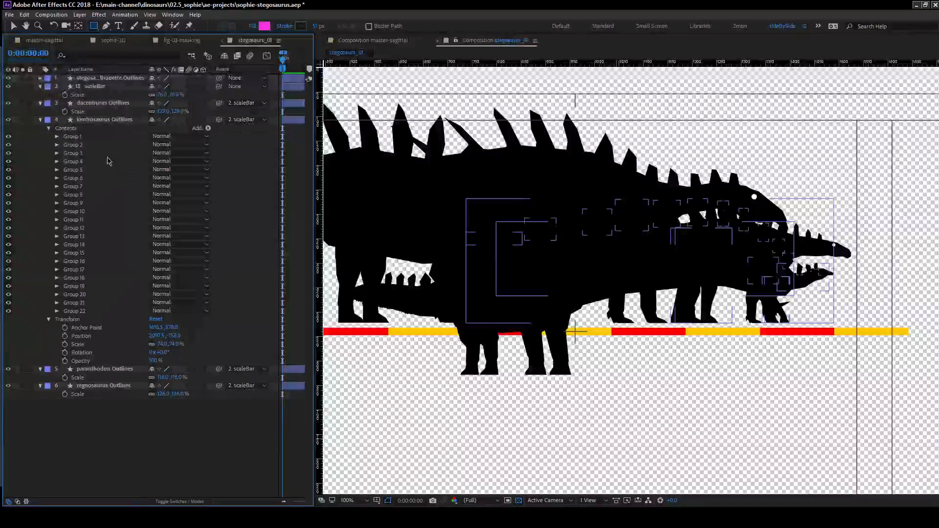
Undo the stegosaurus-old layer, the deletion of red Groups 1 to 38 and their displacement in the stegosaurus outlines.
{"action": "left_click", "coordinate": [40, 77]}
{"action": "left_click", "coordinate": [40, 78]}
{"action": "left_click", "coordinate": [40, 77]}
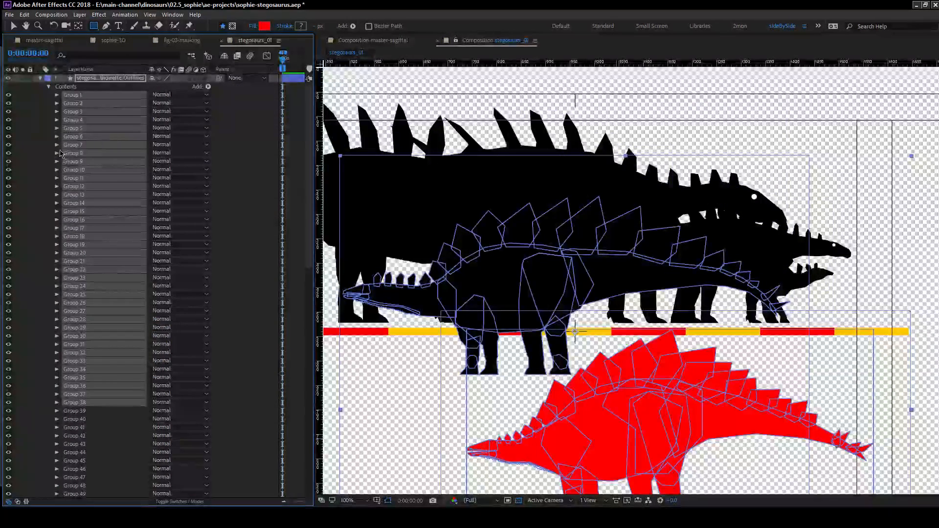
{"action": "left_click", "coordinate": [57, 96]}
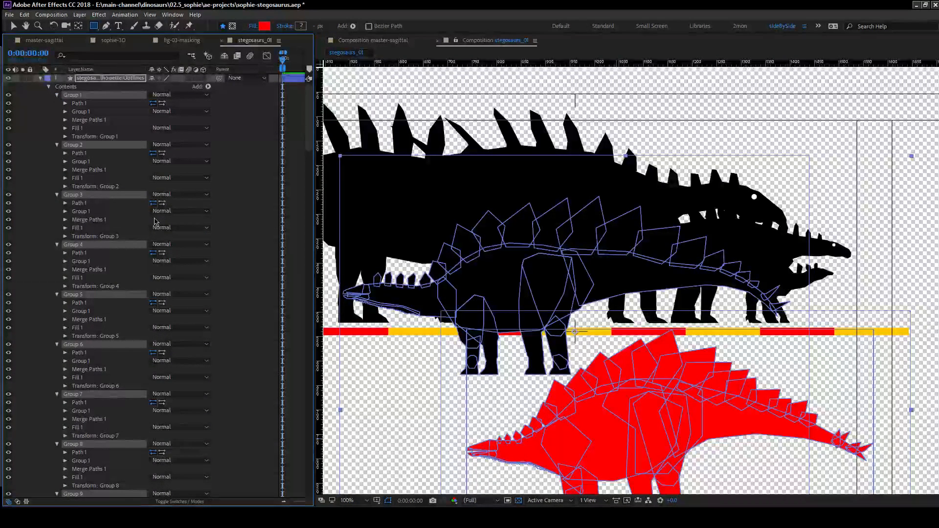
{"action": "left_click", "coordinate": [49, 87]}
{"action": "left_click", "coordinate": [40, 79]}
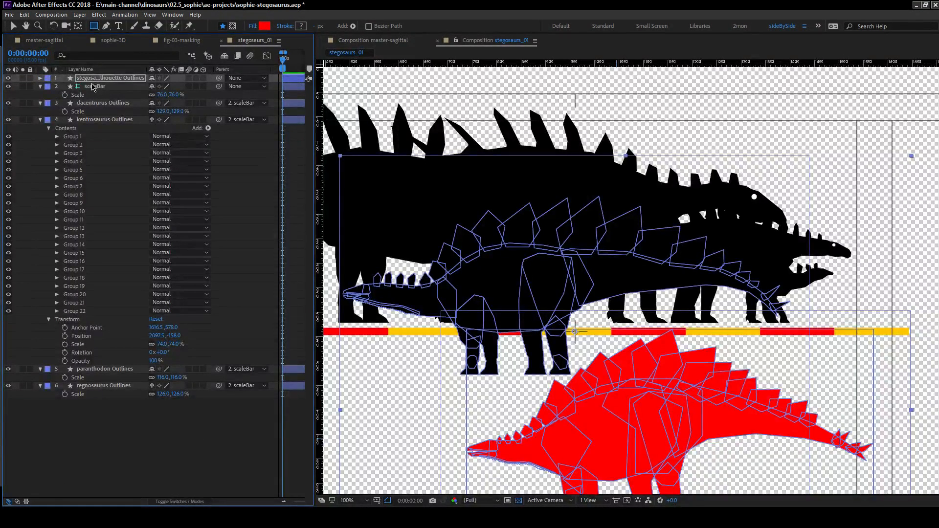
{"action": "left_click", "coordinate": [37, 177]}
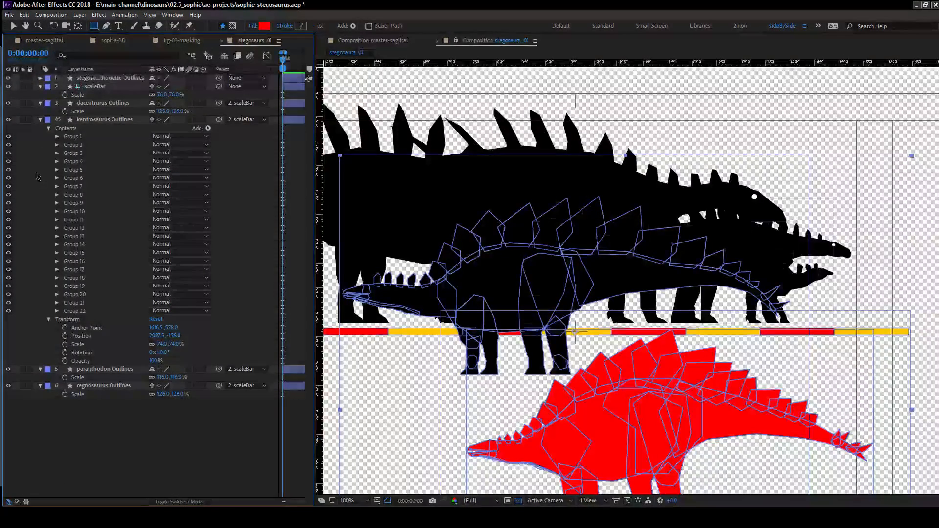
{"action": "left_click", "coordinate": [40, 80]}
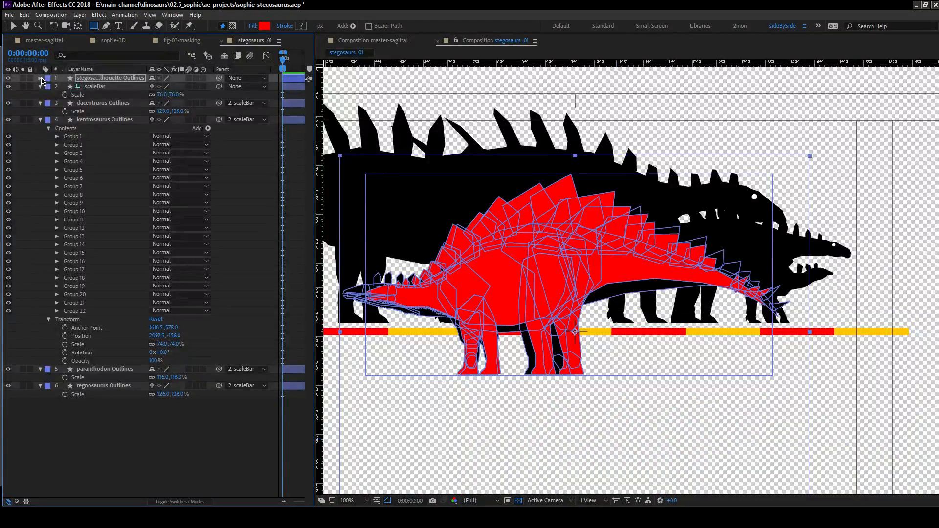
{"action": "left_click", "coordinate": [40, 79]}
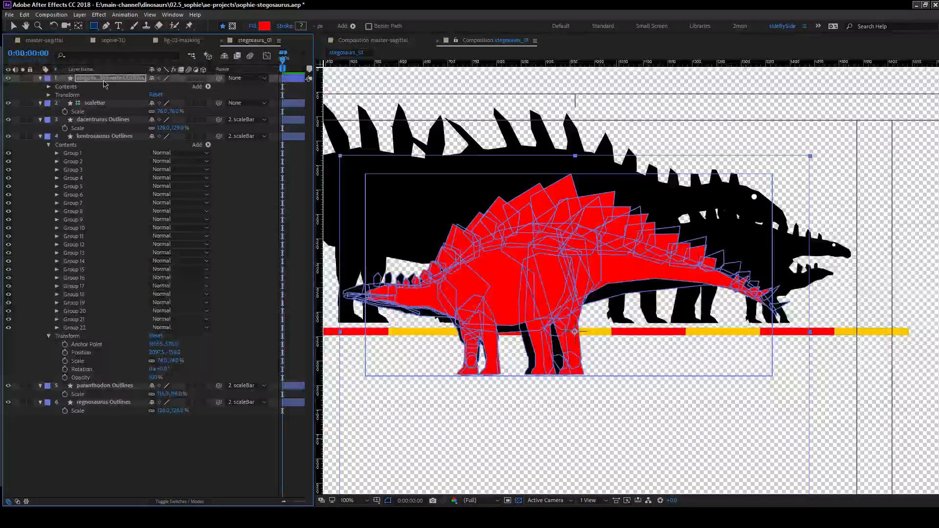
Duplicate the stegosaurus silhouette Outlines layer and expand the contents of the copy.
{"action": "key", "text": "ctrl+d"}
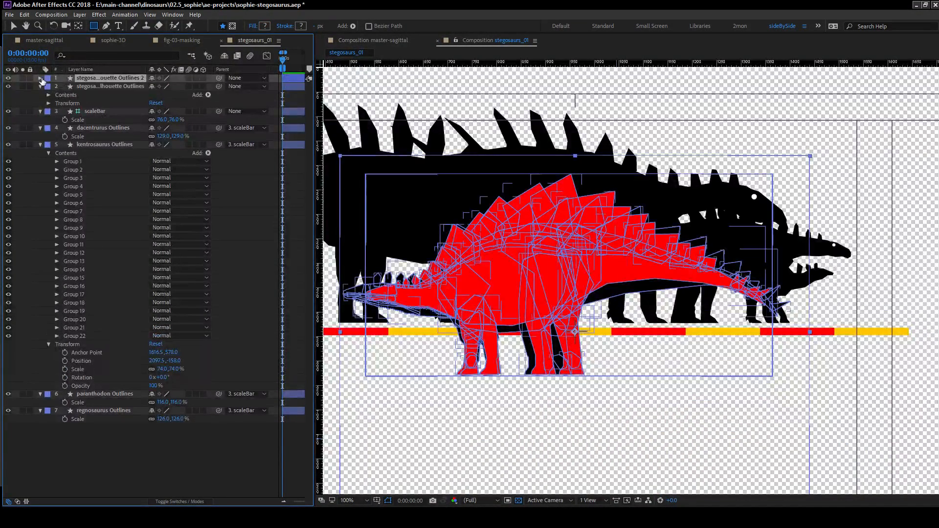
{"action": "left_click", "coordinate": [40, 79]}
{"action": "left_click", "coordinate": [46, 87]}
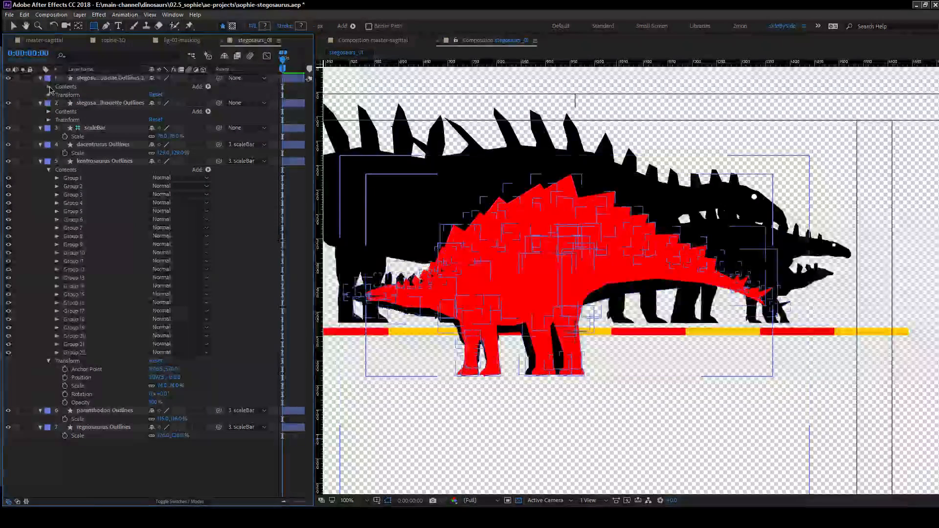
{"action": "left_click", "coordinate": [49, 87]}
Try moving Groups 1 to 43 of the duplicated outlines away from the black silhouette, and undo the move.
{"action": "left_click", "coordinate": [72, 87]}
{"action": "left_click", "coordinate": [74, 436], "text": "shift"}
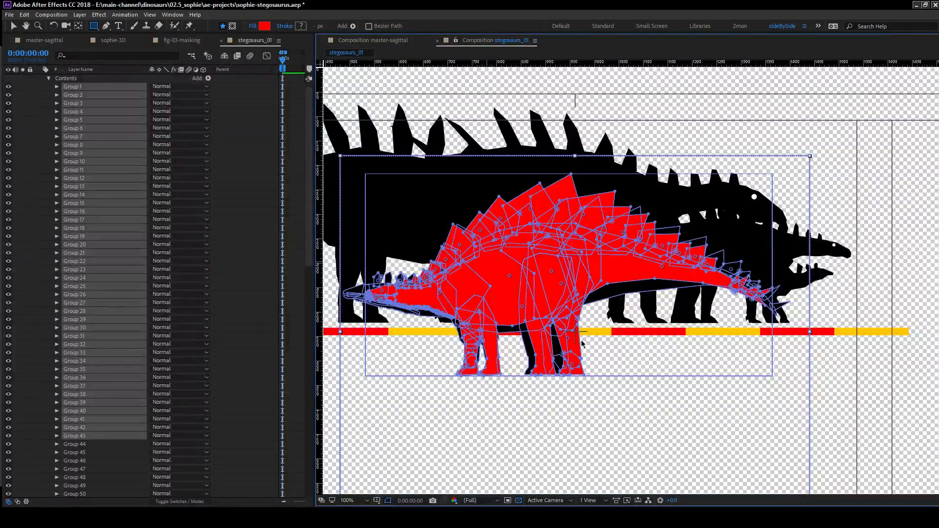
{"action": "left_click_drag", "start_coordinate": [582, 344], "coordinate": [658, 391]}
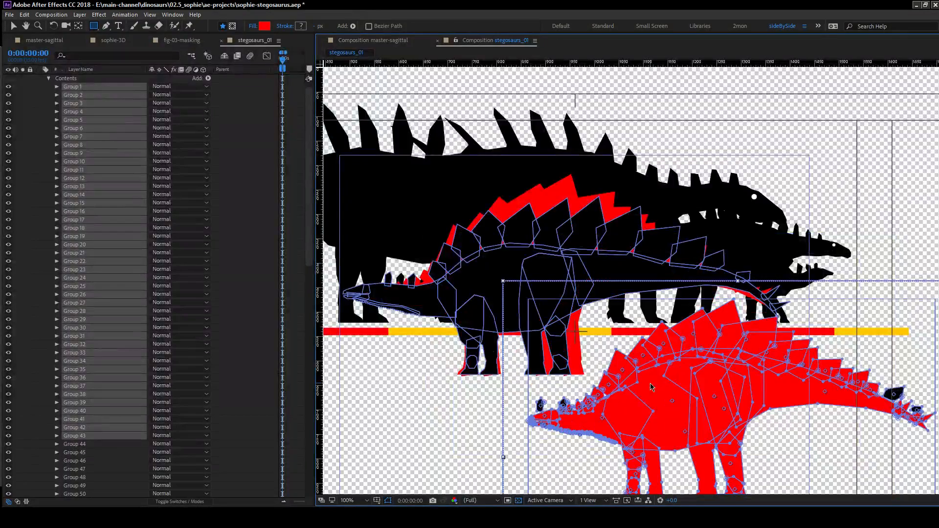
{"action": "key", "text": "ctrl+z"}
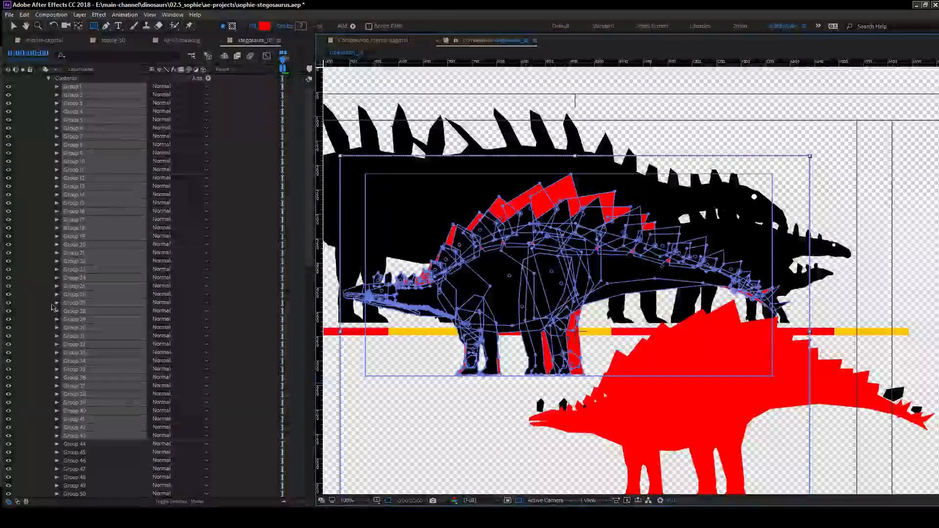
Try moving only Groups 1 to 40 of the duplicated outlines away from the black silhouette, and undo the move.
{"action": "scroll", "coordinate": [51, 343], "scroll_direction": "down", "scroll_amount": 7}
{"action": "scroll", "coordinate": [51, 342], "scroll_direction": "down", "scroll_amount": 5}
{"action": "key", "text": "v"}
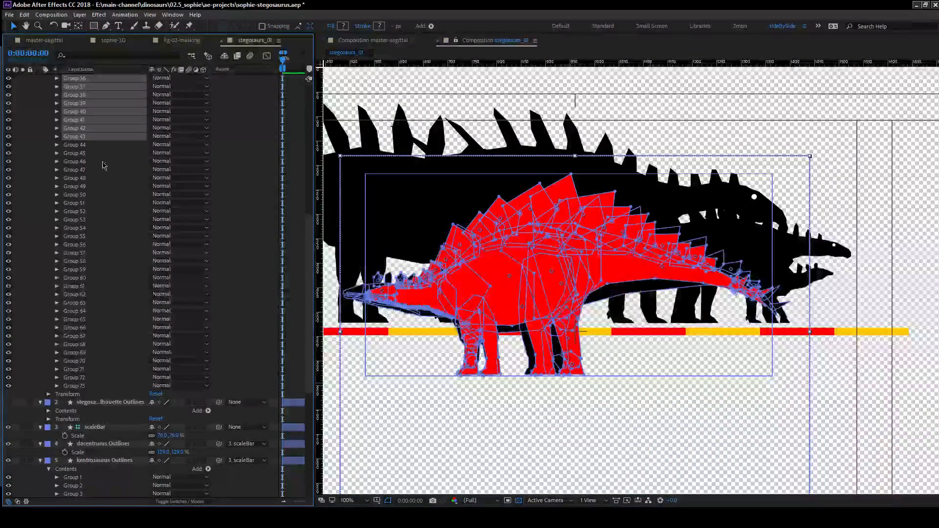
{"action": "scroll", "coordinate": [98, 176], "scroll_direction": "up", "scroll_amount": 5}
{"action": "left_click_drag", "start_coordinate": [77, 272], "coordinate": [93, 244]}
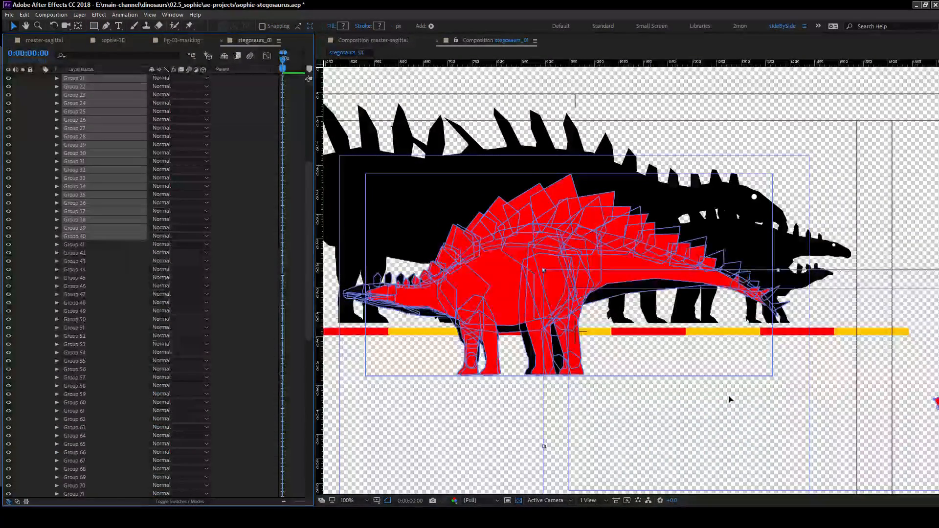
{"action": "left_click", "coordinate": [724, 447]}
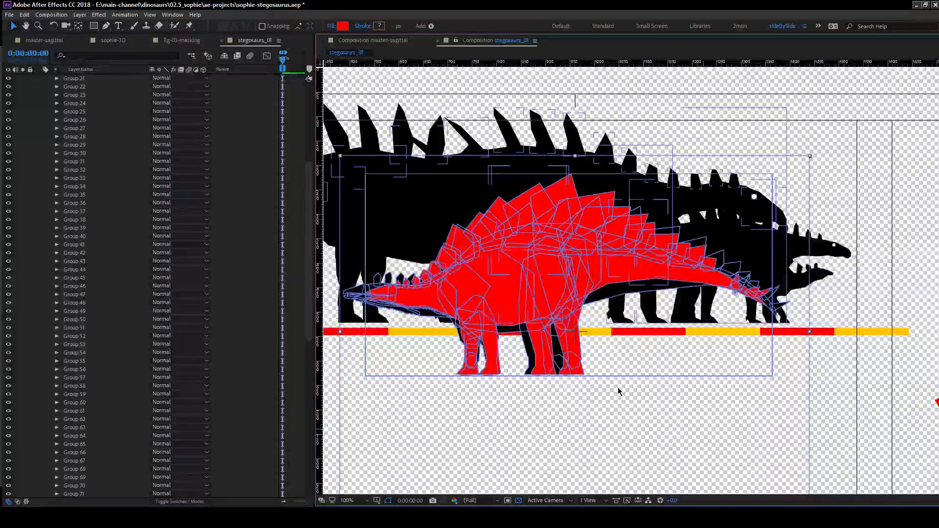
Solo the duplicated stegosaurus outlines layer to isolate it from the other dinosaurs.
{"action": "key", "text": "space"}
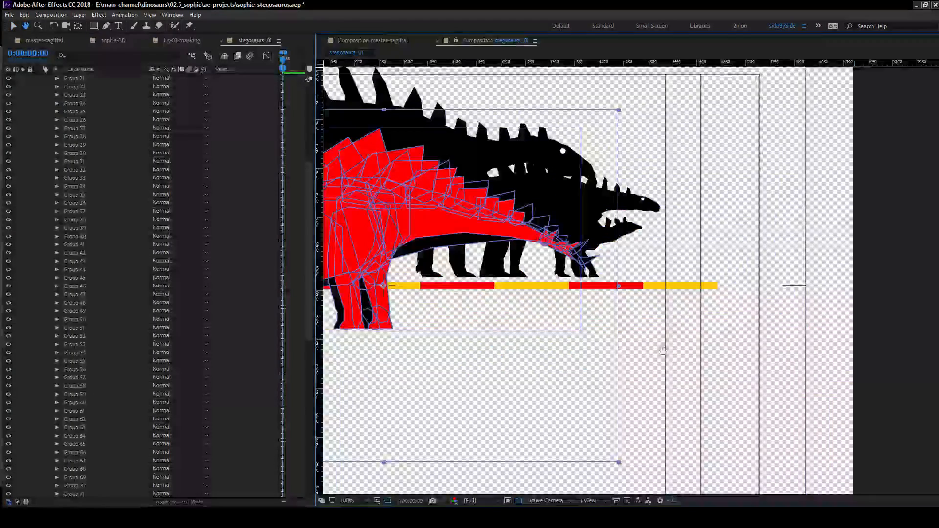
{"action": "left_click_drag", "start_coordinate": [663, 351], "coordinate": [409, 392]}
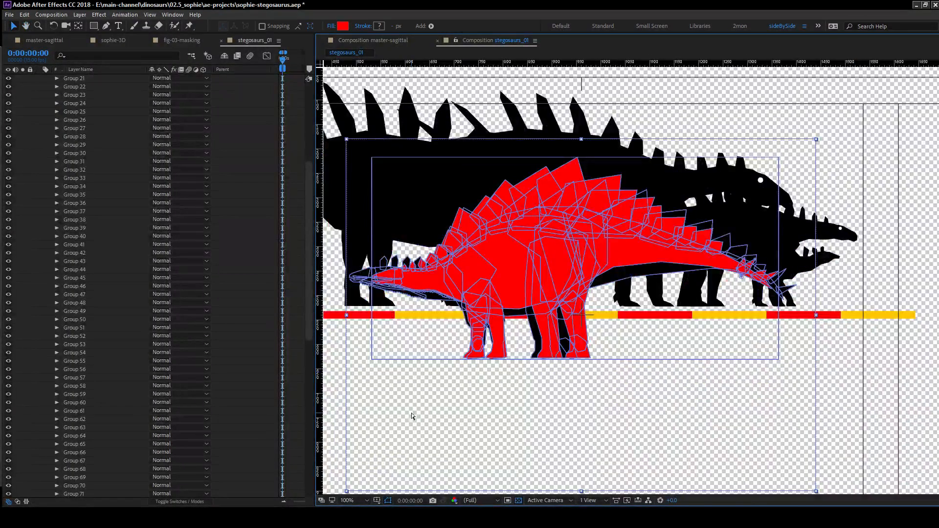
{"action": "scroll", "coordinate": [63, 207], "scroll_direction": "up", "scroll_amount": 6}
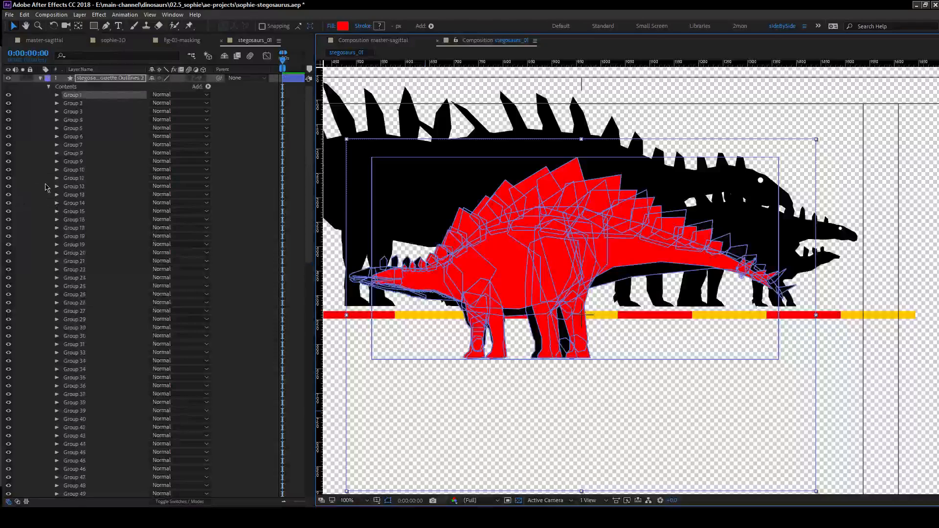
{"action": "left_click", "coordinate": [23, 78]}
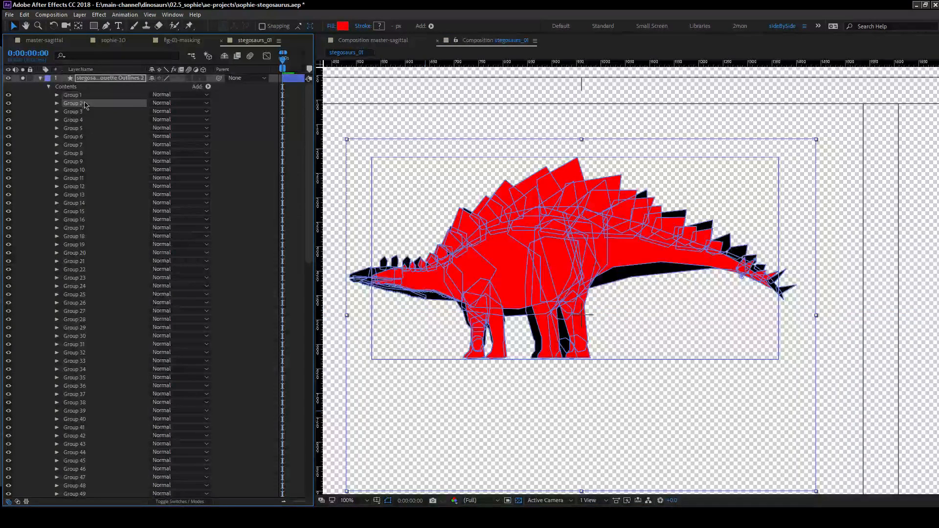
Select Groups 1 to 38 of the duplicated outlines and move the red silhouette clear below the black one.
{"action": "scroll", "coordinate": [100, 307], "scroll_direction": "down", "scroll_amount": 6}
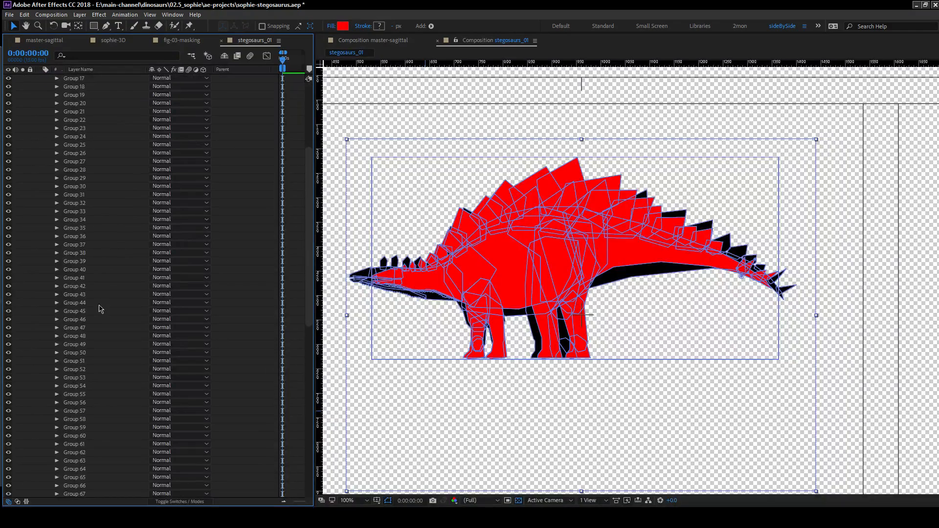
{"action": "left_click", "coordinate": [92, 252], "text": "shift"}
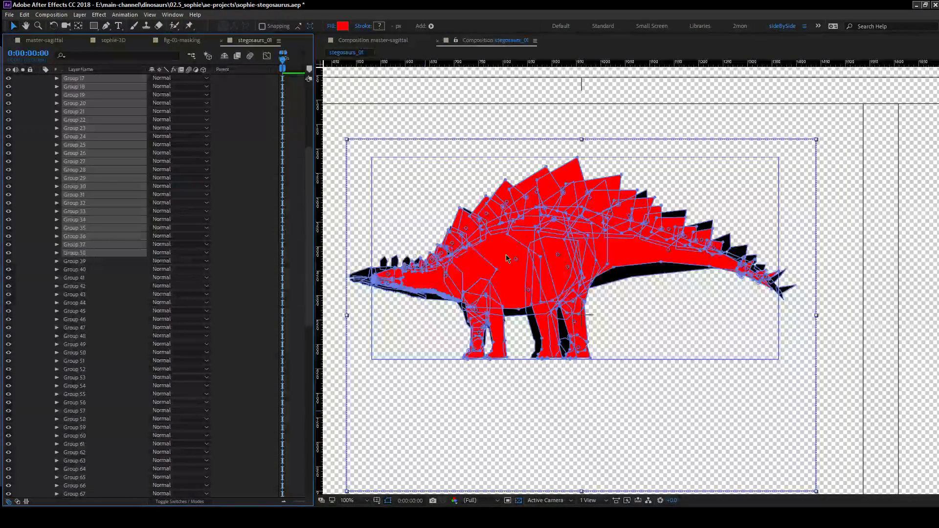
{"action": "left_click_drag", "start_coordinate": [576, 341], "coordinate": [694, 433]}
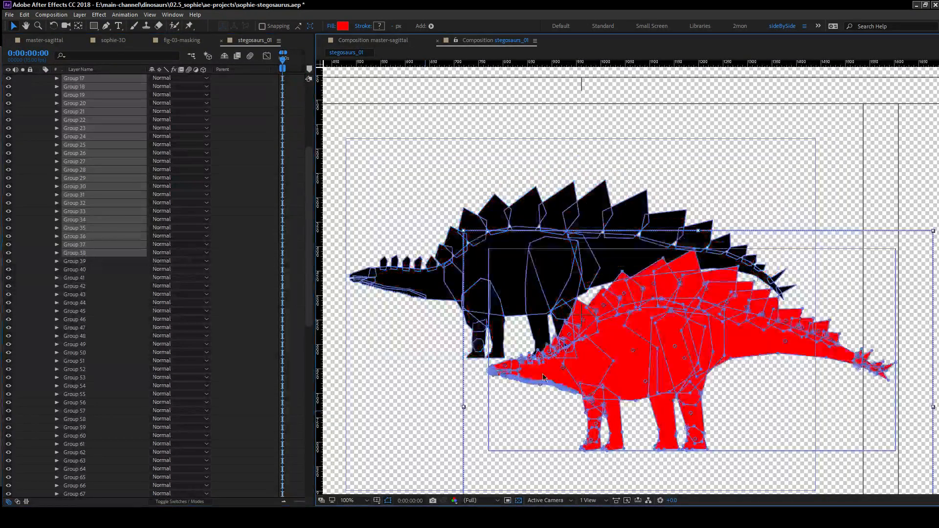
{"action": "left_click_drag", "start_coordinate": [664, 328], "coordinate": [548, 266]}
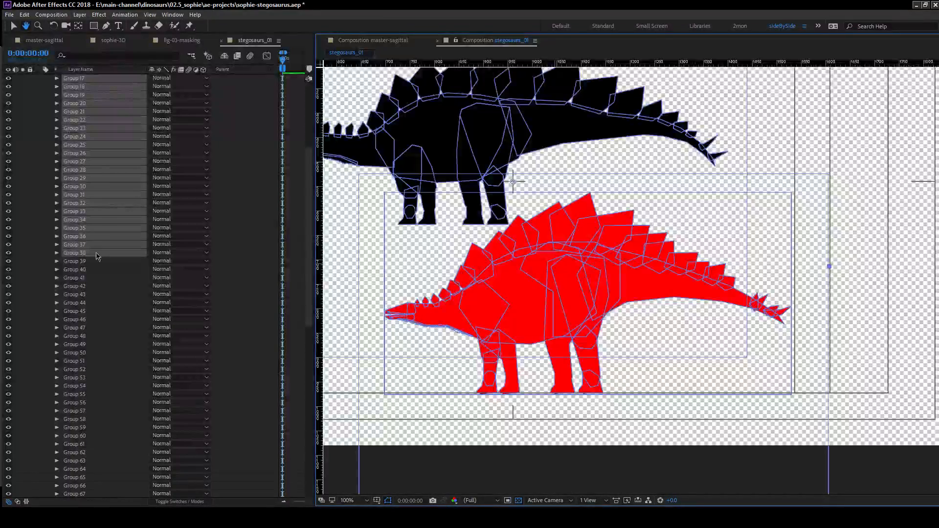
{"action": "key", "text": "v"}
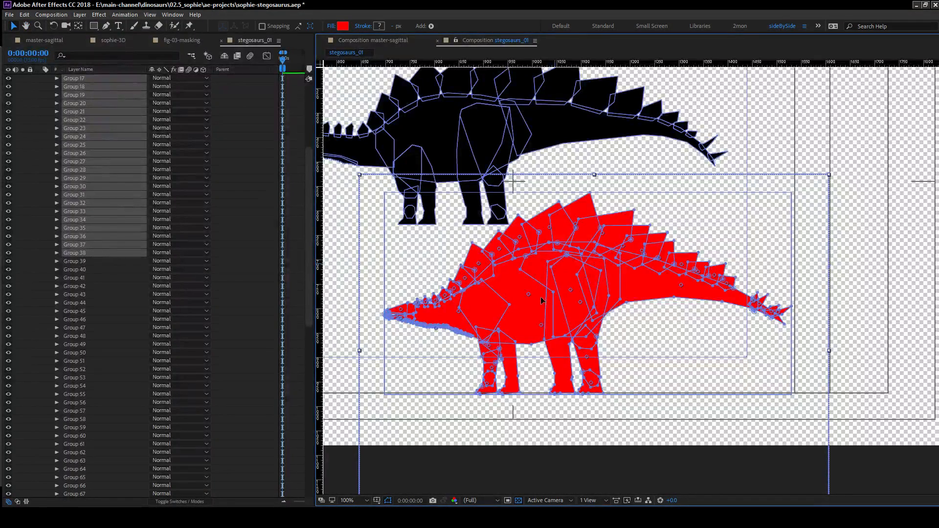
{"action": "key", "text": "space"}
{"action": "left_click_drag", "start_coordinate": [486, 230], "coordinate": [582, 341]}
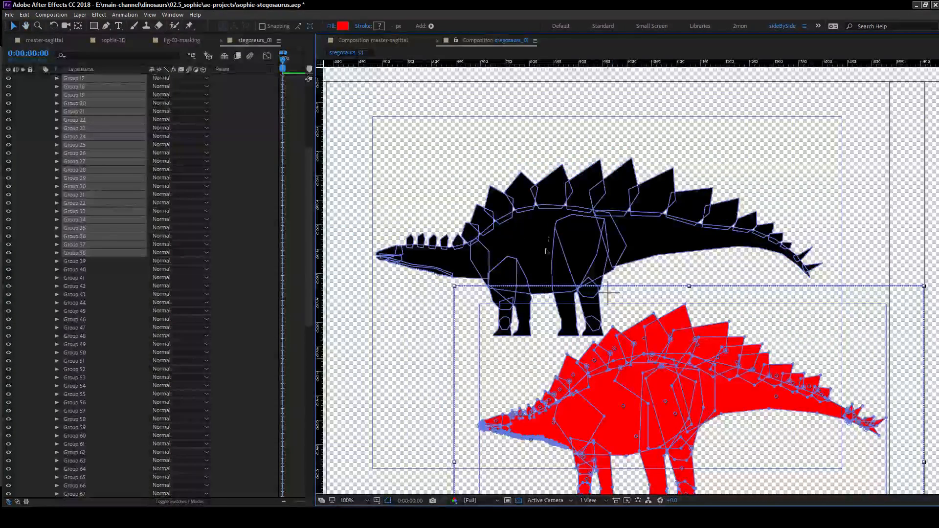
{"action": "scroll", "coordinate": [103, 220], "scroll_direction": "up", "scroll_amount": 6}
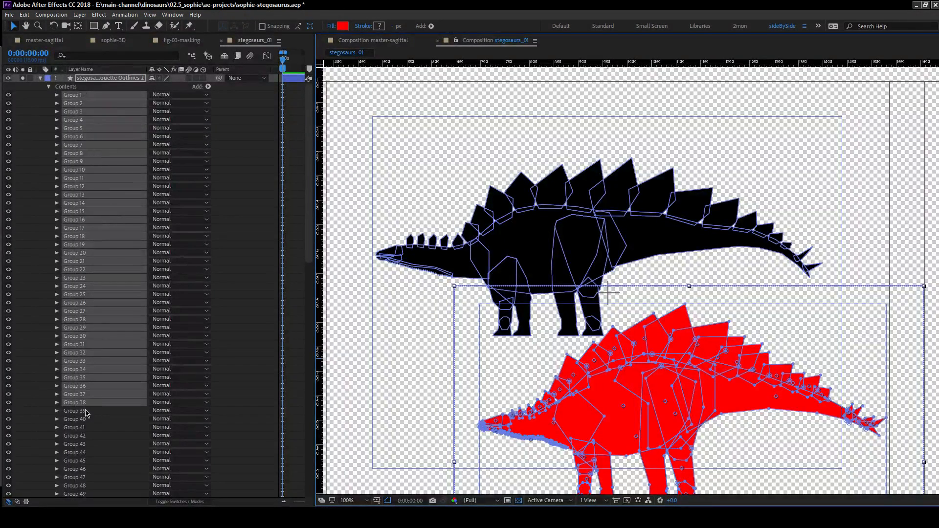
Delete Groups 39 to 73 from the duplicated stegosaurus outlines layer, leaving only the red silhouette's groups.
{"action": "left_click", "coordinate": [109, 412]}
{"action": "scroll", "coordinate": [119, 385], "scroll_direction": "down", "scroll_amount": 16}
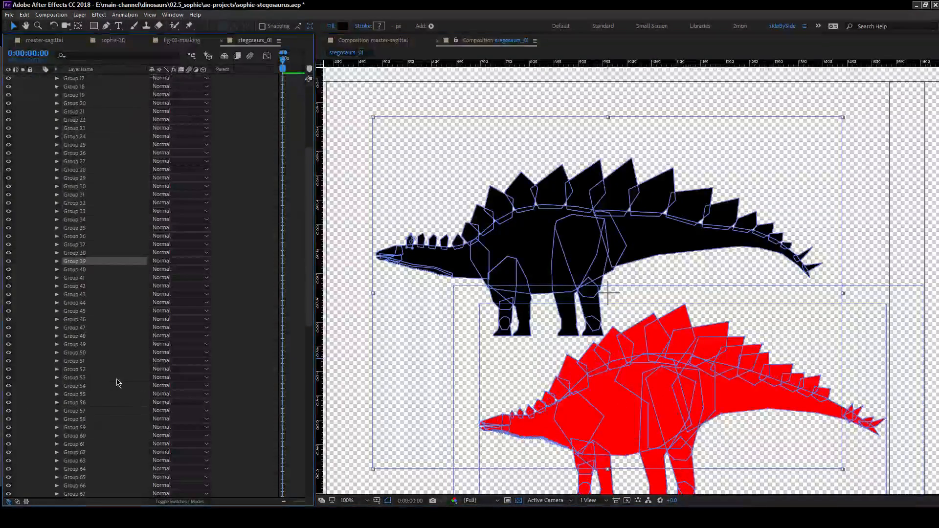
{"action": "left_click", "coordinate": [74, 294], "text": "shift"}
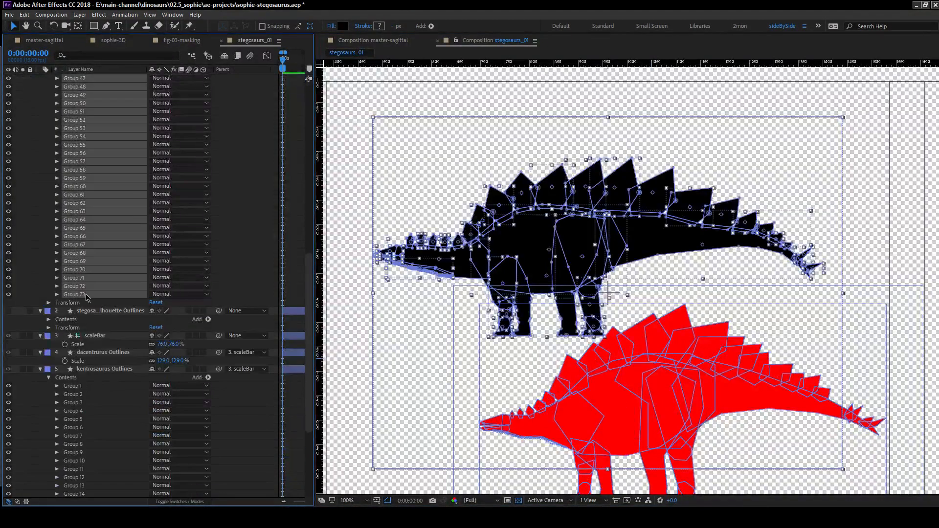
{"action": "key", "text": "Delete"}
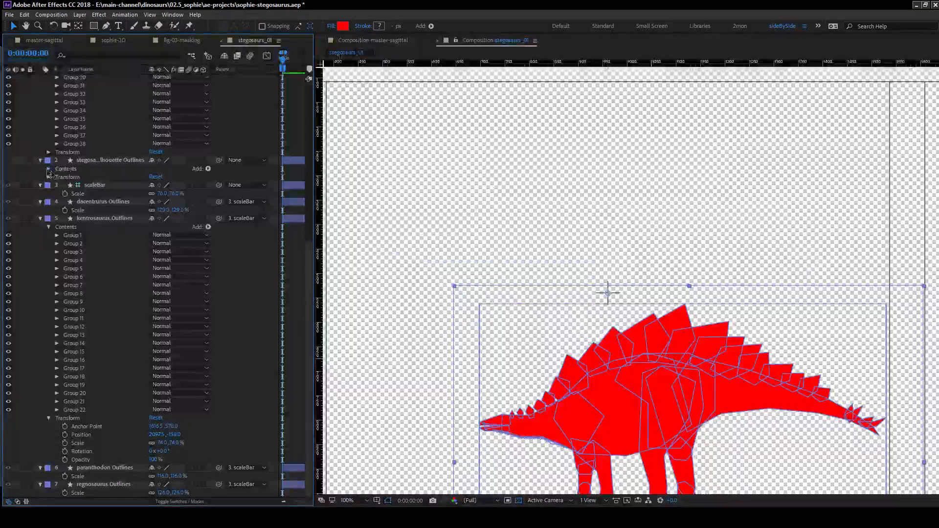
Delete Groups 1 to 38 from the original stegosaurus outlines layer, keeping only the black silhouette's groups.
{"action": "left_click", "coordinate": [48, 168]}
{"action": "scroll", "coordinate": [83, 208], "scroll_direction": "down", "scroll_amount": 3}
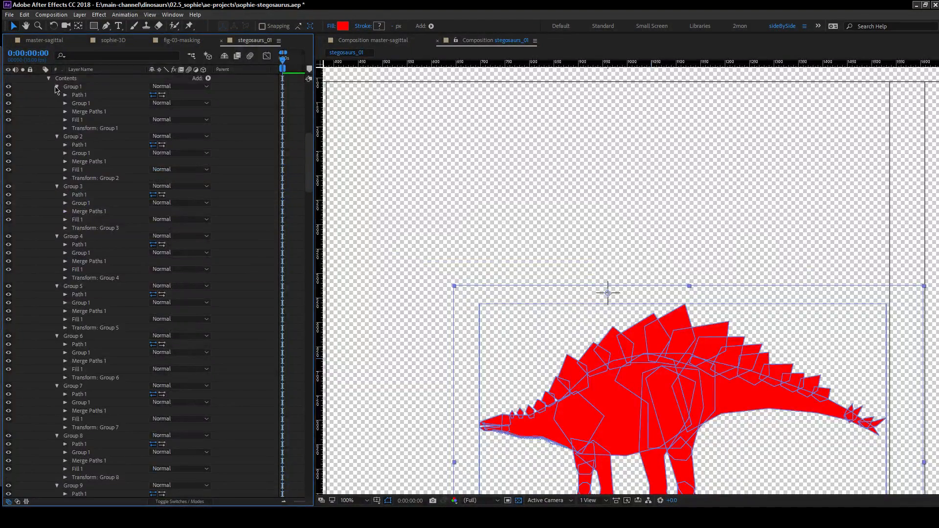
{"action": "left_click", "coordinate": [69, 80]}
{"action": "scroll", "coordinate": [103, 145], "scroll_direction": "up", "scroll_amount": 4}
{"action": "left_click", "coordinate": [99, 170]}
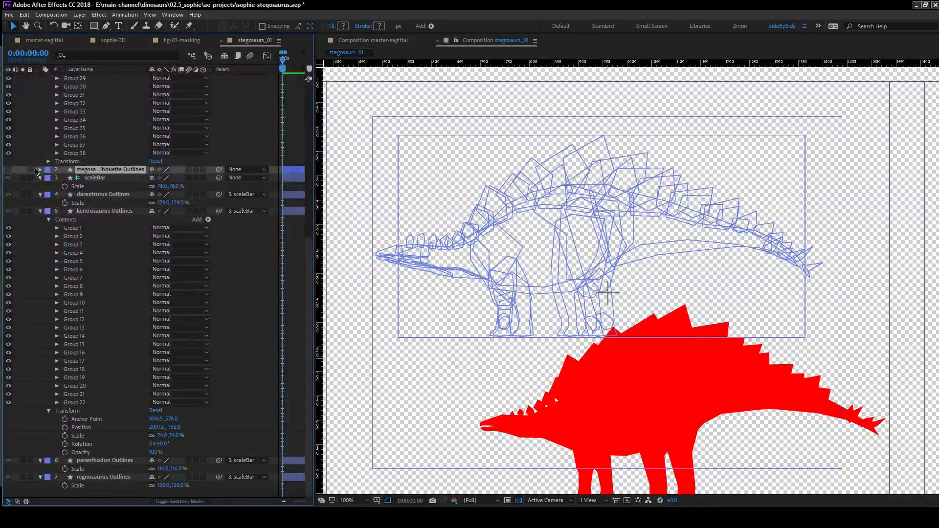
{"action": "left_click", "coordinate": [48, 179]}
{"action": "left_click", "coordinate": [48, 178]}
{"action": "scroll", "coordinate": [57, 181], "scroll_direction": "down", "scroll_amount": 4}
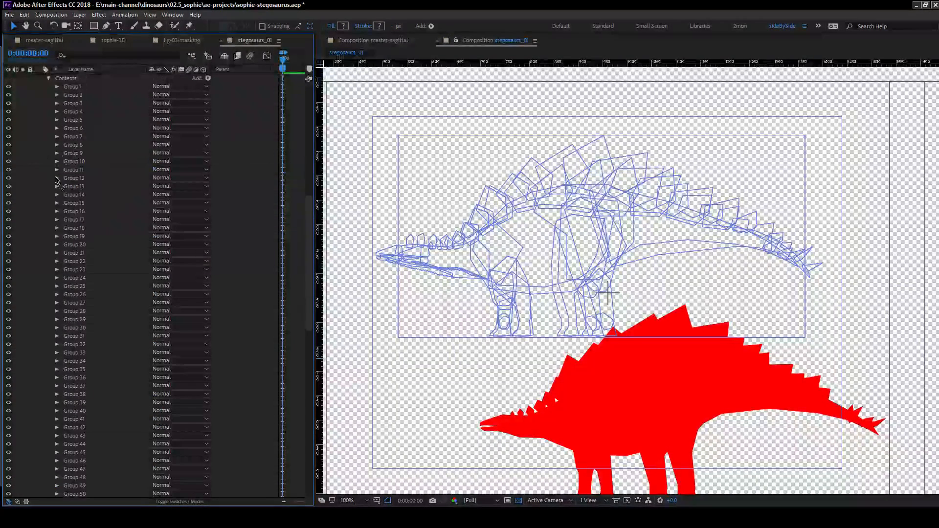
{"action": "left_click", "coordinate": [76, 87]}
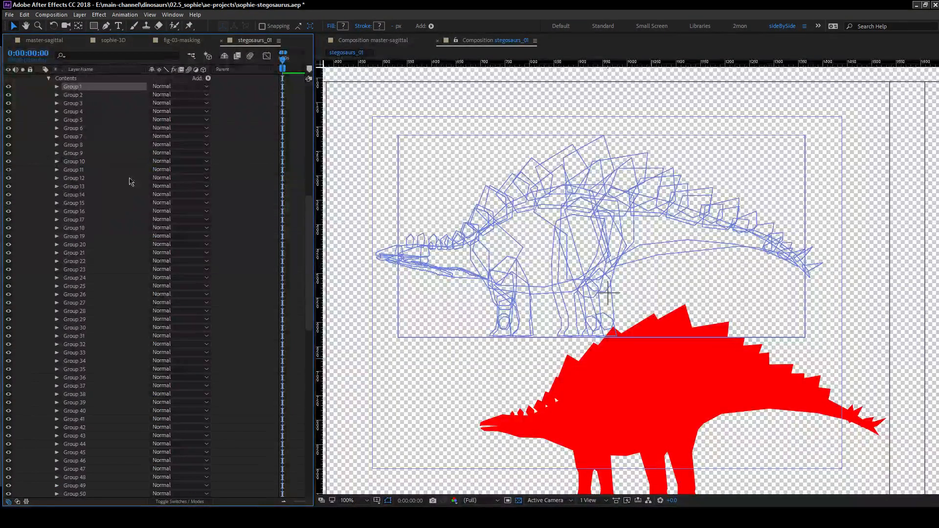
{"action": "left_click", "coordinate": [88, 396], "text": "shift"}
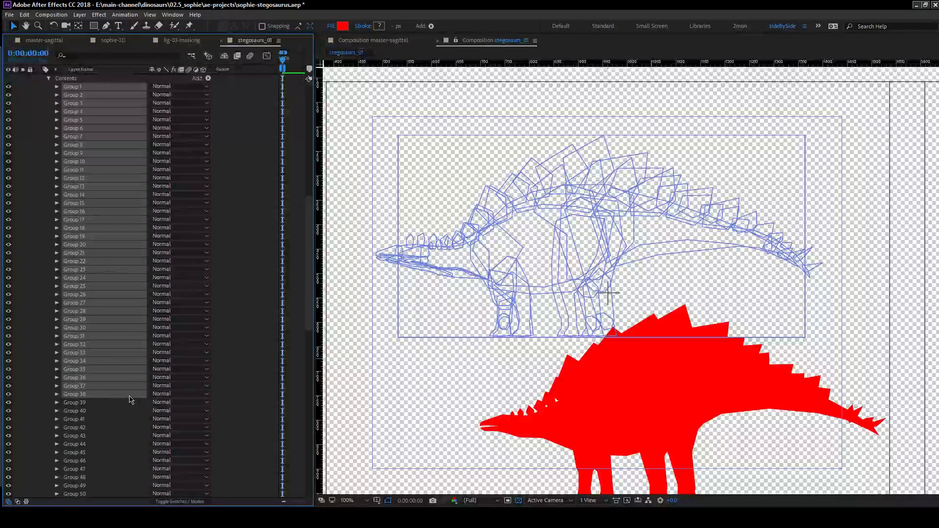
{"action": "key", "text": "Delete"}
Turn on visibility for the original stegosaurus outlines layer and turn off solo on the duplicate.
{"action": "scroll", "coordinate": [98, 244], "scroll_direction": "up", "scroll_amount": 5}
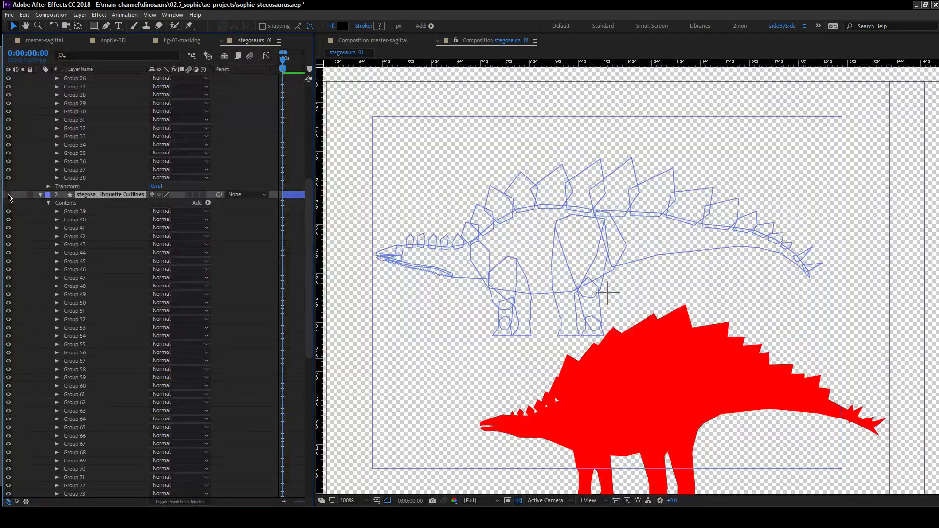
{"action": "scroll", "coordinate": [32, 235], "scroll_direction": "up", "scroll_amount": 5}
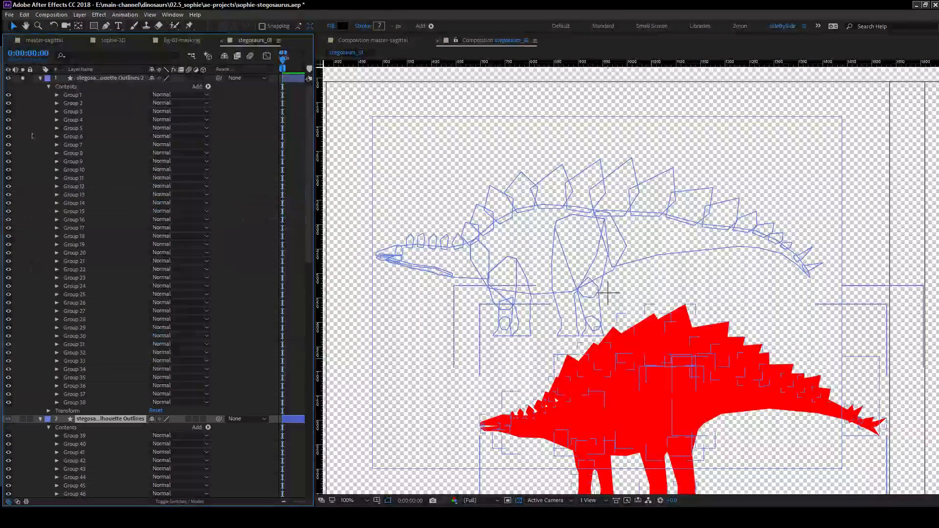
{"action": "left_click", "coordinate": [22, 78]}
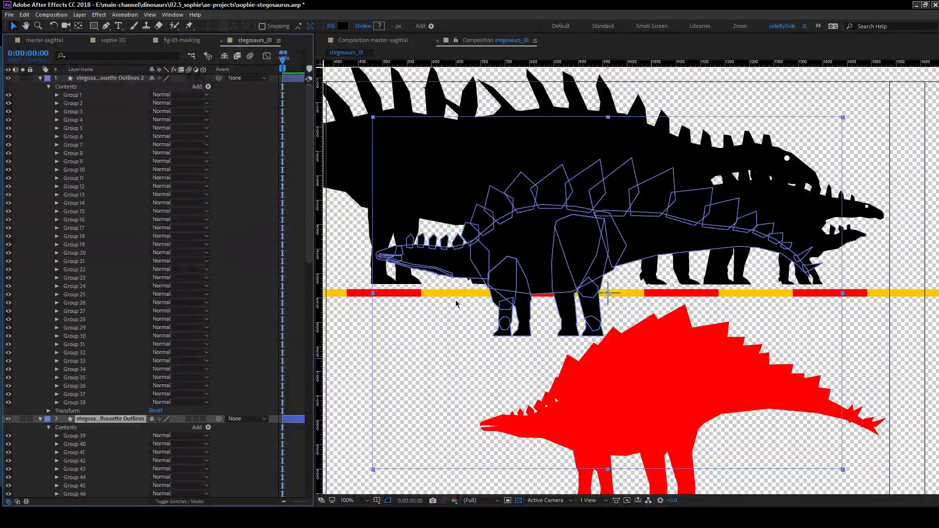
{"action": "scroll", "coordinate": [463, 301], "scroll_direction": "down", "scroll_amount": 2}
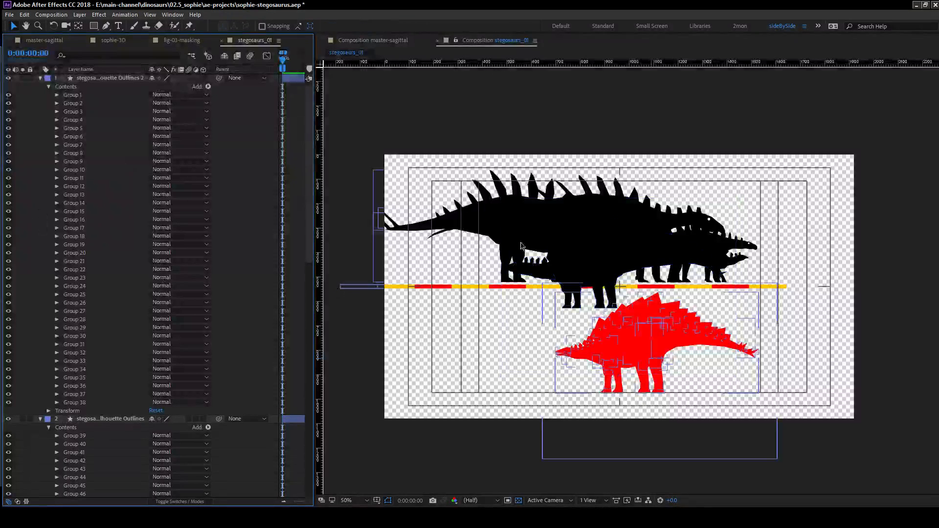
{"action": "scroll", "coordinate": [105, 279], "scroll_direction": "down", "scroll_amount": 15}
{"action": "scroll", "coordinate": [108, 281], "scroll_direction": "up", "scroll_amount": 5}
Move the black stegosaurus silhouette up onto the scale bar among the other dinosaurs, and save the project.
{"action": "left_click", "coordinate": [110, 145]}
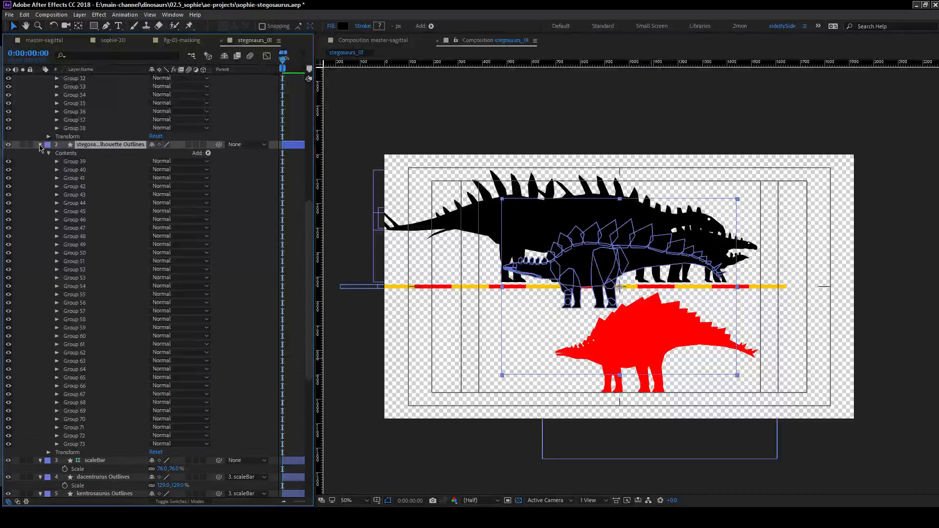
{"action": "left_click", "coordinate": [50, 155]}
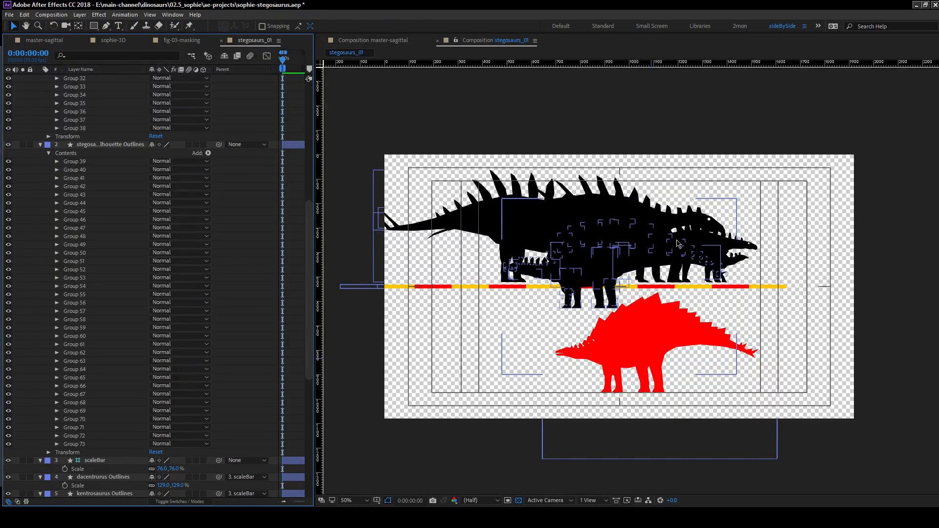
{"action": "left_click", "coordinate": [375, 181]}
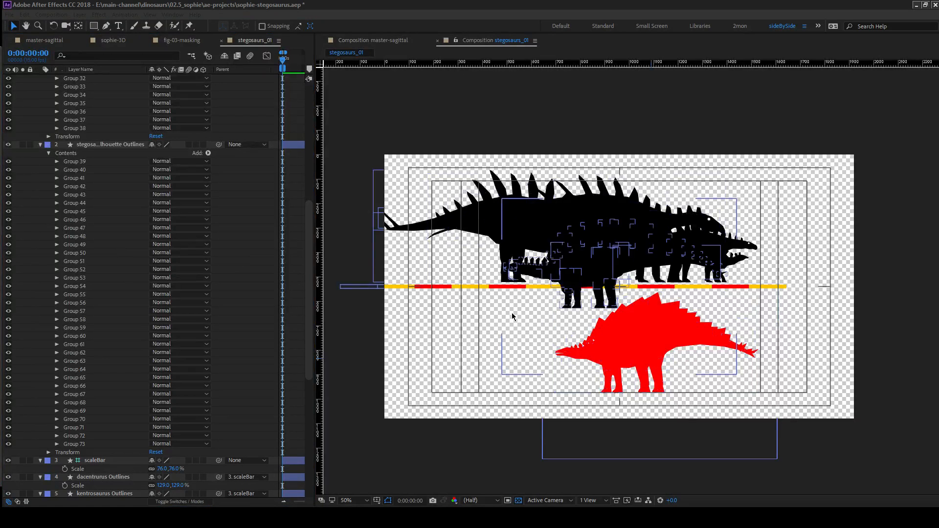
{"action": "left_click", "coordinate": [588, 295]}
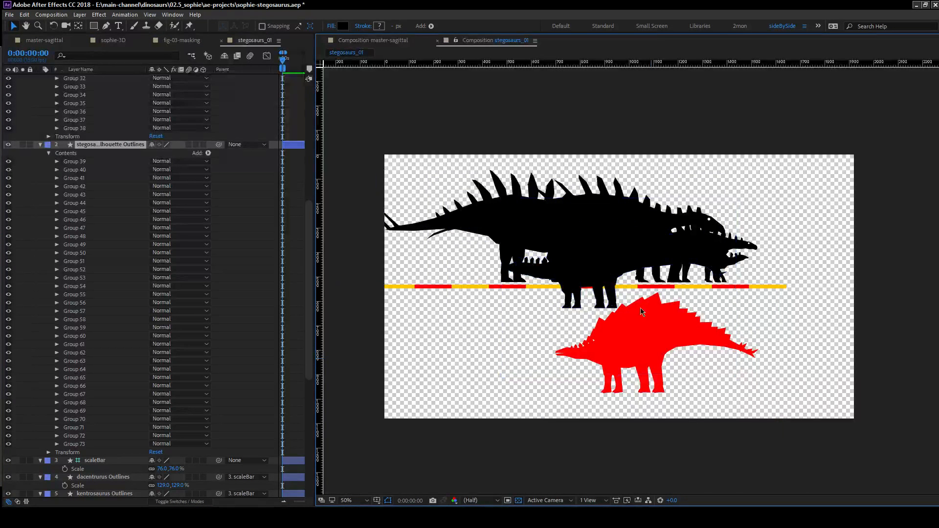
{"action": "key", "text": "space"}
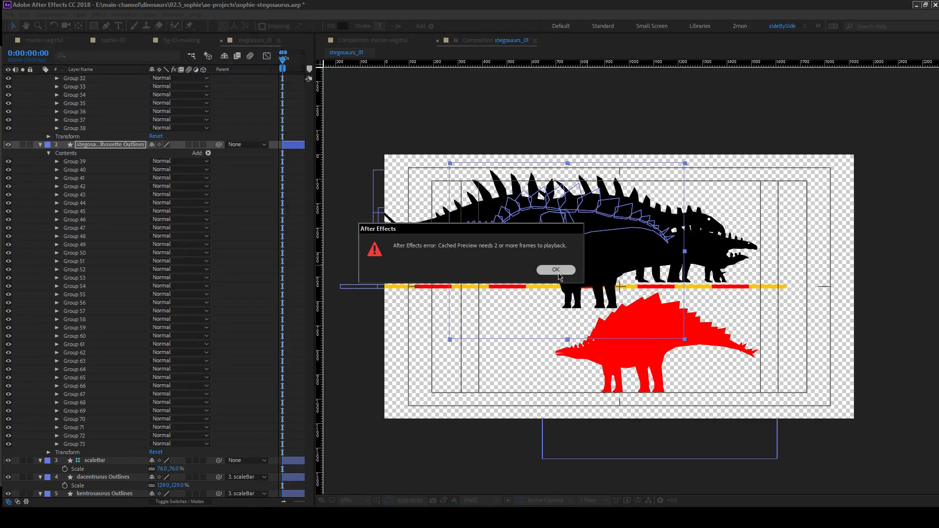
{"action": "left_click", "coordinate": [548, 275]}
{"action": "left_click", "coordinate": [498, 146]}
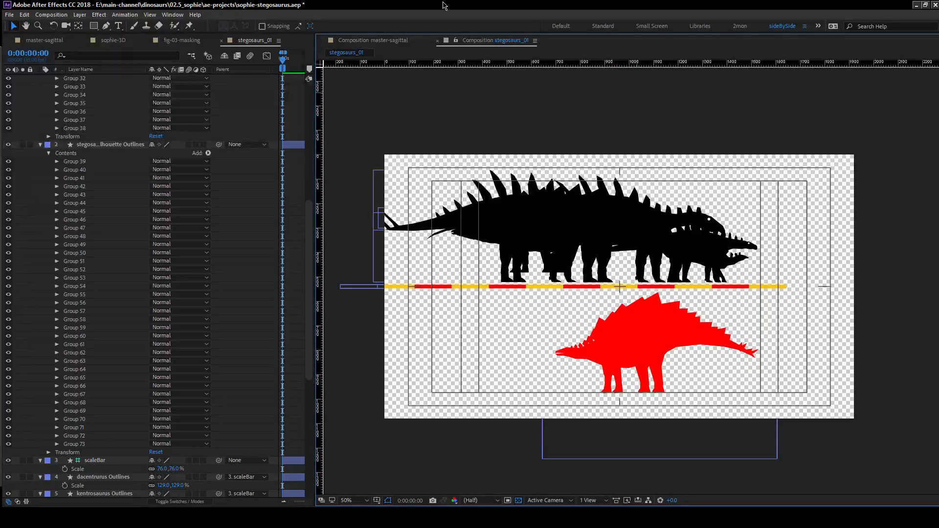
{"action": "key", "text": "ctrl+s"}
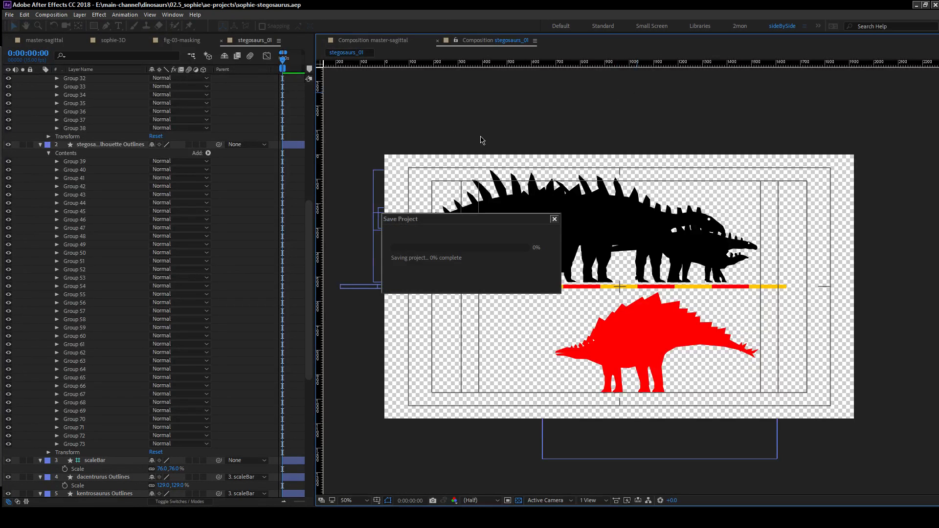
Expand the transform properties of both stegosaurus outlines layers and collapse their group contents.
{"action": "key", "text": "space"}
{"action": "left_click_drag", "start_coordinate": [597, 157], "coordinate": [499, 127]}
{"action": "left_click", "coordinate": [108, 145]}
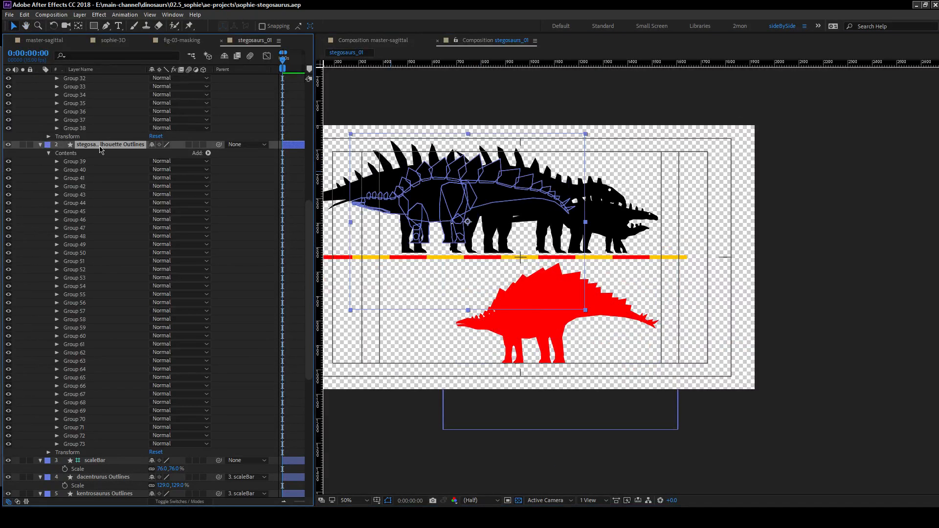
{"action": "scroll", "coordinate": [103, 184], "scroll_direction": "up", "scroll_amount": 5}
{"action": "scroll", "coordinate": [95, 180], "scroll_direction": "up", "scroll_amount": 6}
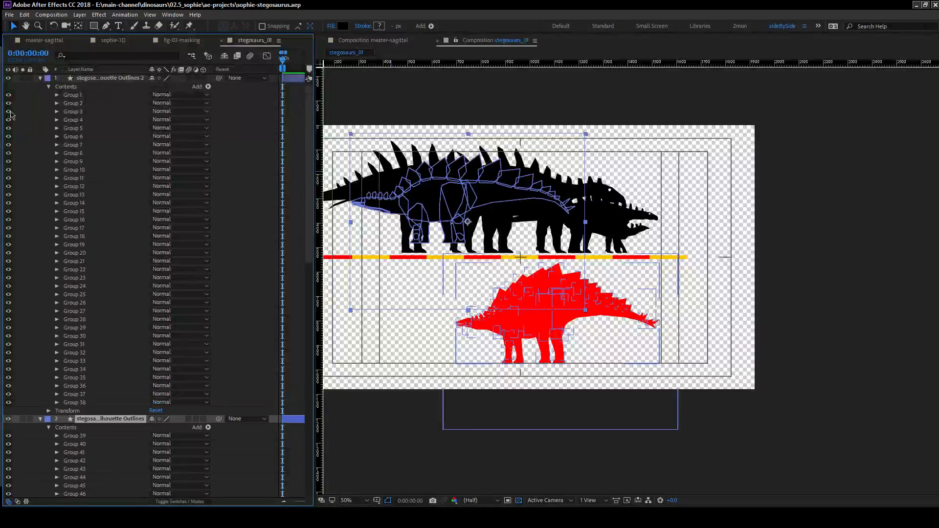
{"action": "left_click", "coordinate": [31, 103]}
{"action": "left_click", "coordinate": [48, 87]}
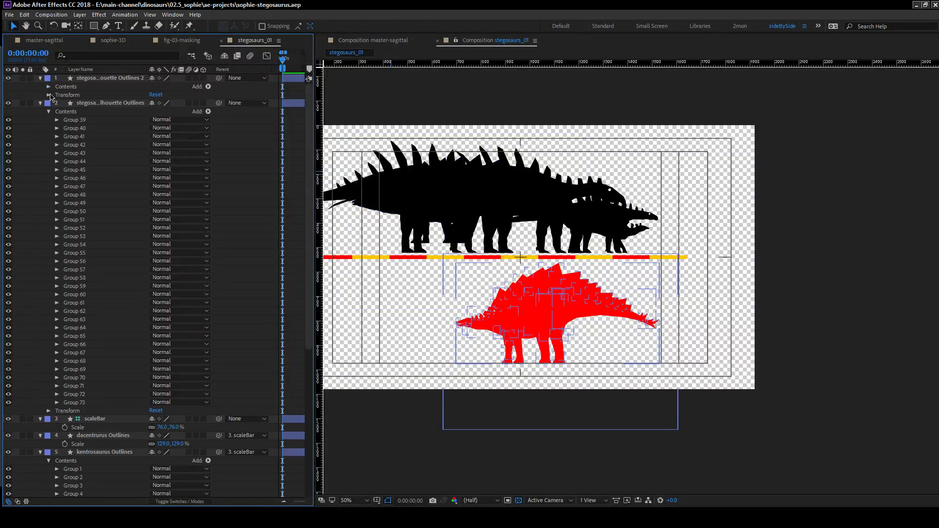
{"action": "left_click", "coordinate": [48, 95]}
{"action": "scroll", "coordinate": [68, 317], "scroll_direction": "down", "scroll_amount": 5}
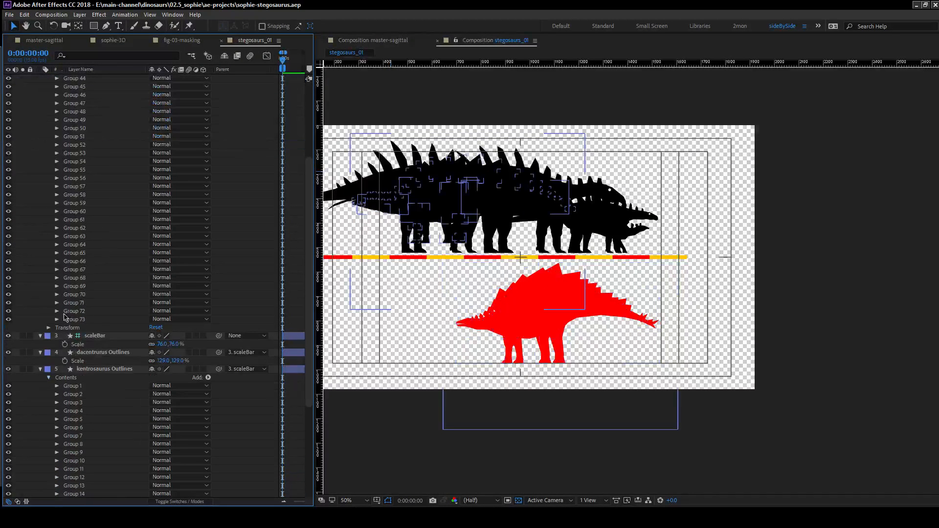
{"action": "left_click", "coordinate": [49, 328]}
{"action": "scroll", "coordinate": [43, 235], "scroll_direction": "up", "scroll_amount": 5}
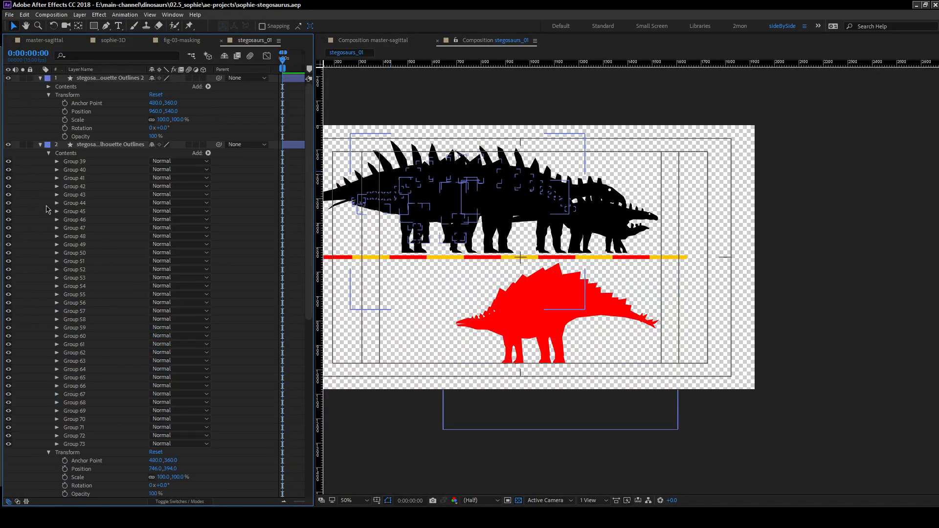
{"action": "left_click", "coordinate": [48, 153]}
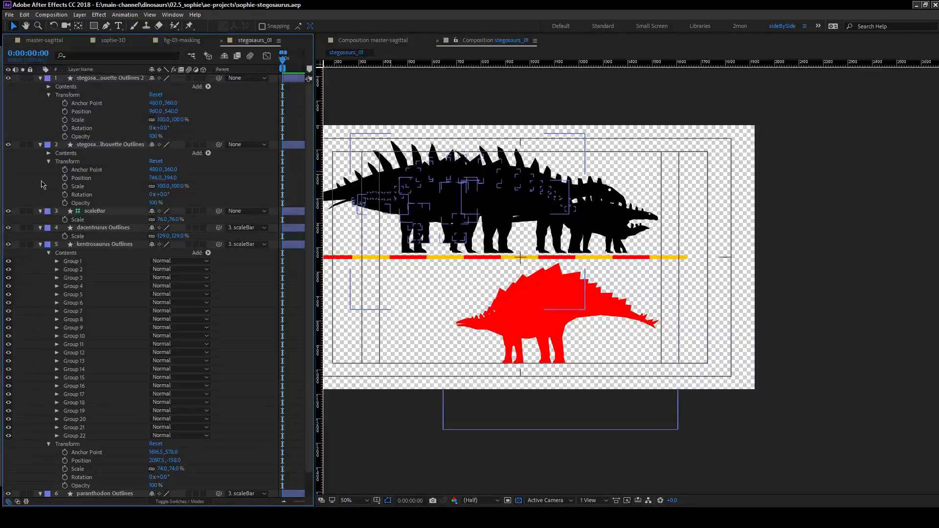
Hide the dacentrurus, kentrosaurus, paranthodon and regnosaurus outlines layers together.
{"action": "left_click", "coordinate": [122, 214]}
{"action": "left_click", "coordinate": [122, 227]}
{"action": "scroll", "coordinate": [122, 244], "scroll_direction": "down", "scroll_amount": 1}
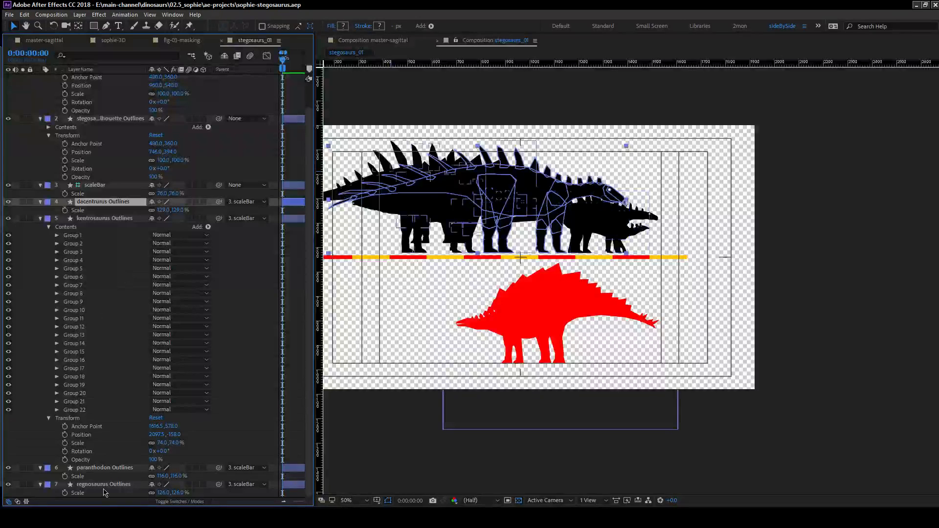
{"action": "left_click", "coordinate": [50, 489], "text": "shift"}
{"action": "left_click", "coordinate": [8, 485]}
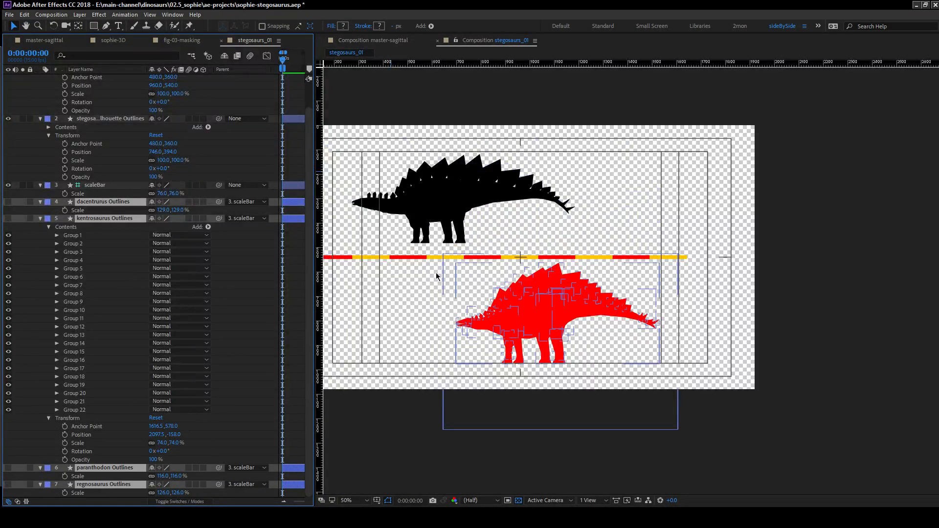
{"action": "left_click", "coordinate": [103, 180]}
Flip the black stegosaurus horizontally by unlinking its scale and setting the horizontal value to -100%.
{"action": "left_click", "coordinate": [107, 118]}
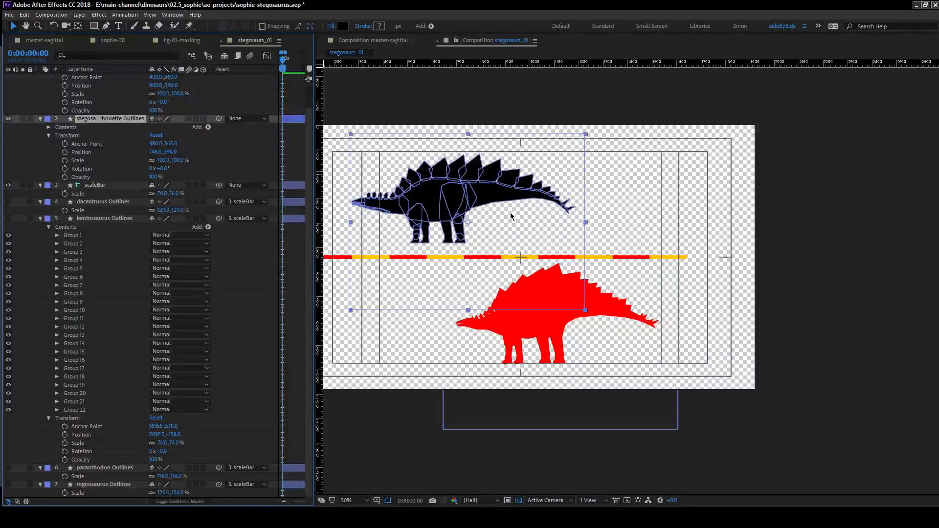
{"action": "left_click", "coordinate": [151, 161]}
{"action": "left_click", "coordinate": [164, 161]}
{"action": "type", "text": "-100"}
{"action": "key", "text": "Return"}
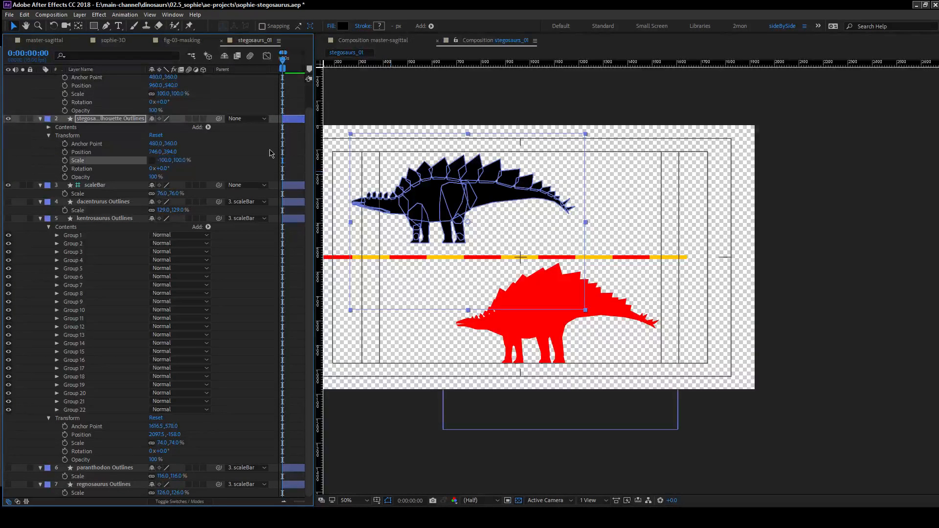
Flip the red stegosaurus horizontally by unlinking its scale and setting the horizontal value to -100%.
{"action": "left_click", "coordinate": [151, 94]}
{"action": "left_click", "coordinate": [164, 94]}
{"action": "type", "text": "-100"}
{"action": "key", "text": "Return"}
{"action": "left_click", "coordinate": [152, 93]}
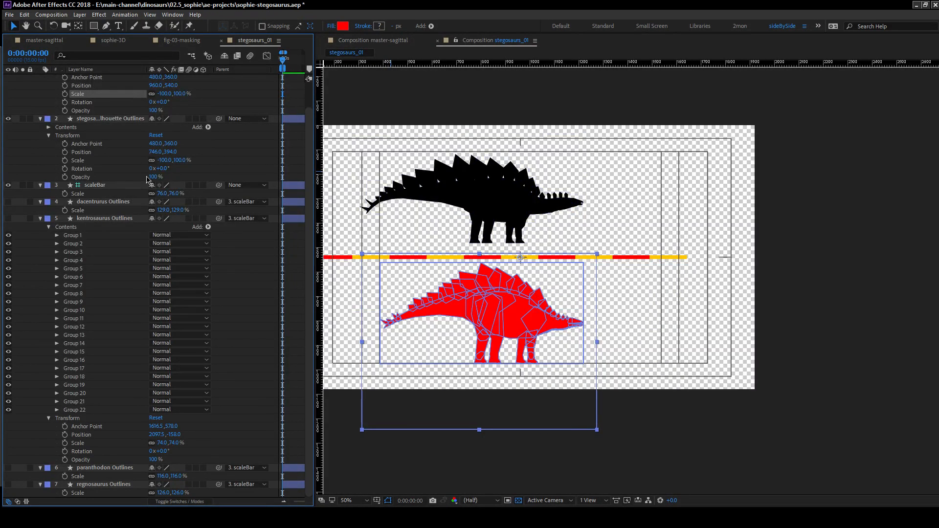
Expand the red stegosaurus layer's contents and hide Groups 2 to 38 so only Group 1 is shown.
{"action": "scroll", "coordinate": [100, 145], "scroll_direction": "up", "scroll_amount": 1}
{"action": "left_click", "coordinate": [49, 86]}
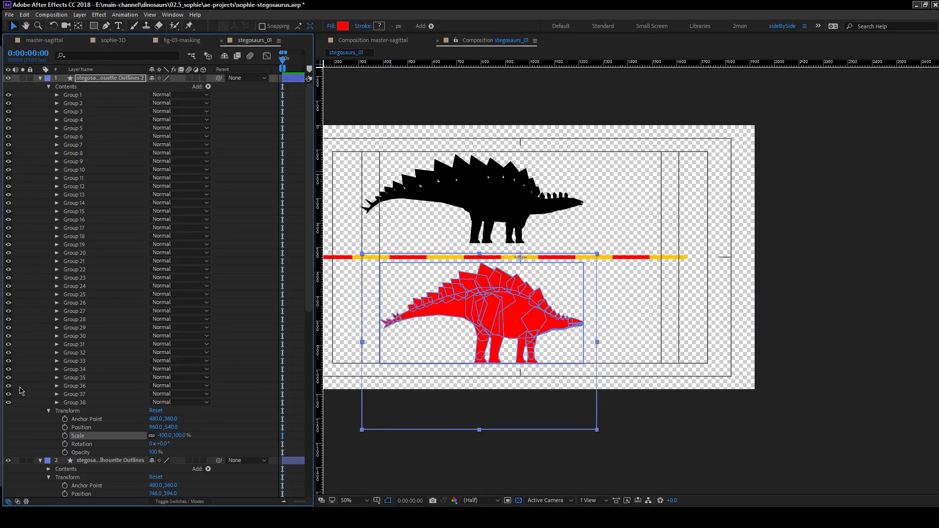
{"action": "left_click_drag", "start_coordinate": [8, 402], "coordinate": [11, 118]}
{"action": "left_click_drag", "start_coordinate": [10, 278], "coordinate": [10, 306]}
Expand Group 1 of the red stegosaurus down to its nested paths and select Path 2's path to examine it.
{"action": "left_click", "coordinate": [57, 95]}
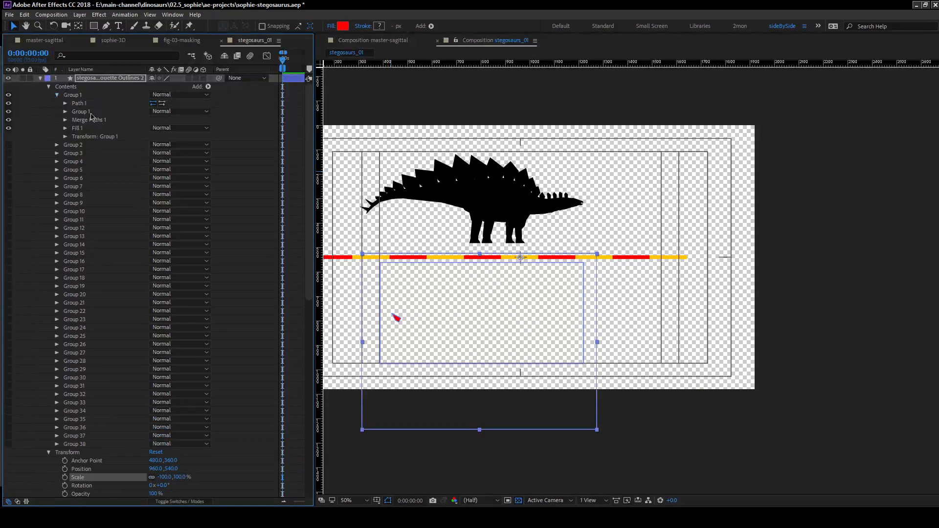
{"action": "left_click", "coordinate": [66, 104]}
{"action": "left_click", "coordinate": [65, 120]}
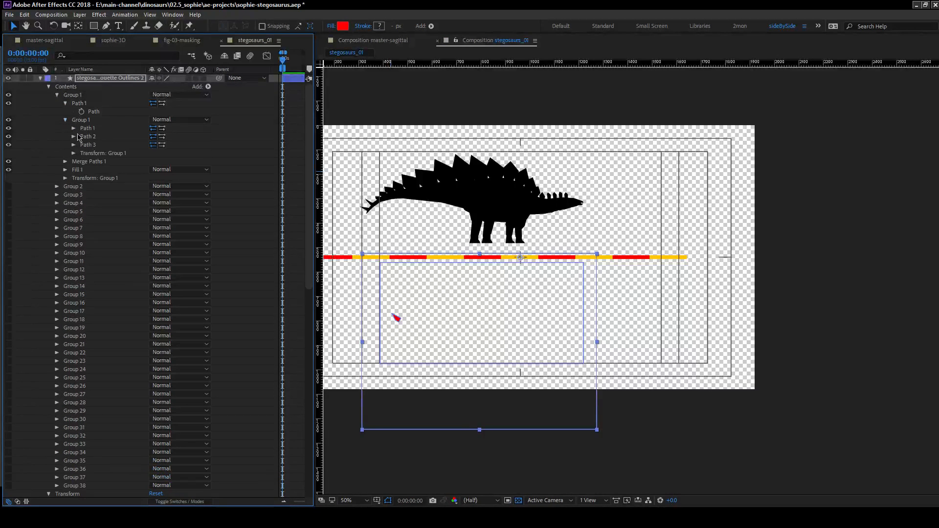
{"action": "left_click", "coordinate": [73, 145]}
{"action": "left_click", "coordinate": [73, 153]}
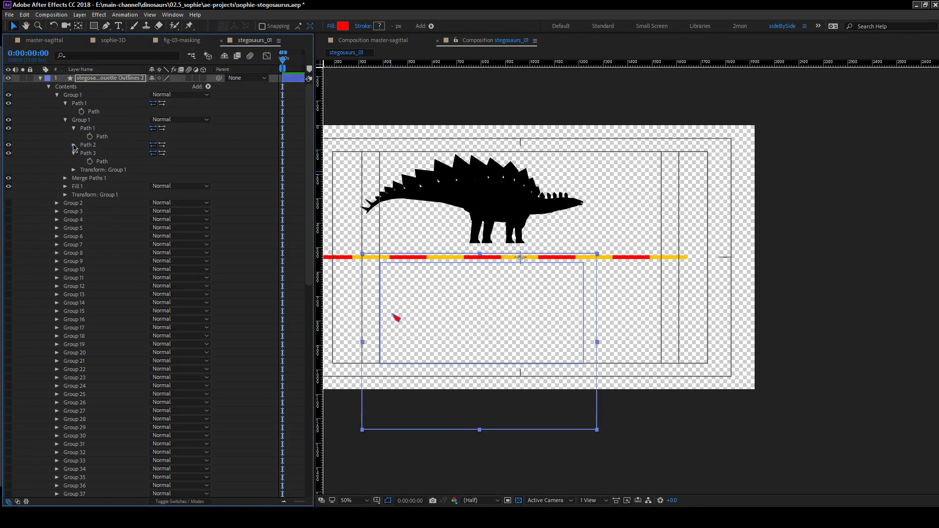
{"action": "left_click", "coordinate": [112, 154]}
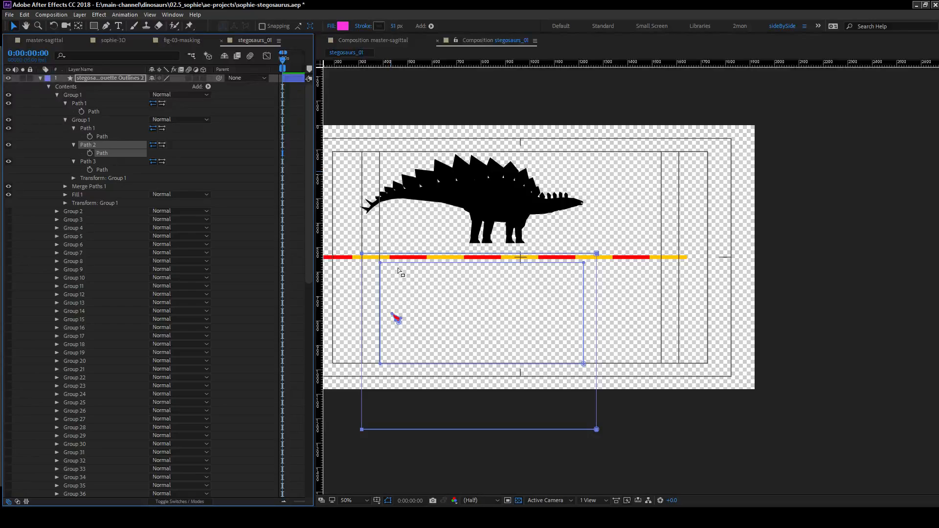
Select Path 3 inside the red stegosaurus's Group 1 and examine its small tail-tip shape up close in the composition.
{"action": "scroll", "coordinate": [431, 296], "scroll_direction": "up", "scroll_amount": 1}
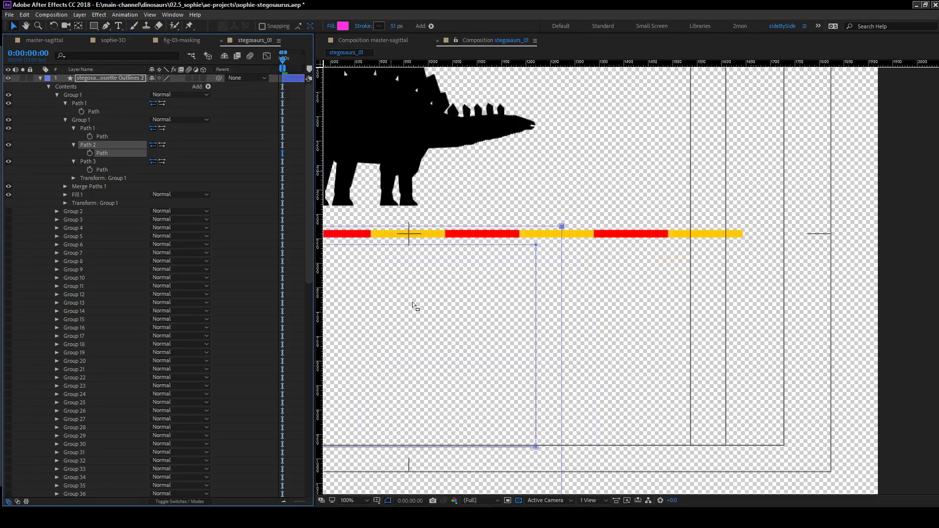
{"action": "left_click_drag", "start_coordinate": [373, 264], "coordinate": [600, 218]}
{"action": "left_click_drag", "start_coordinate": [377, 226], "coordinate": [455, 213]}
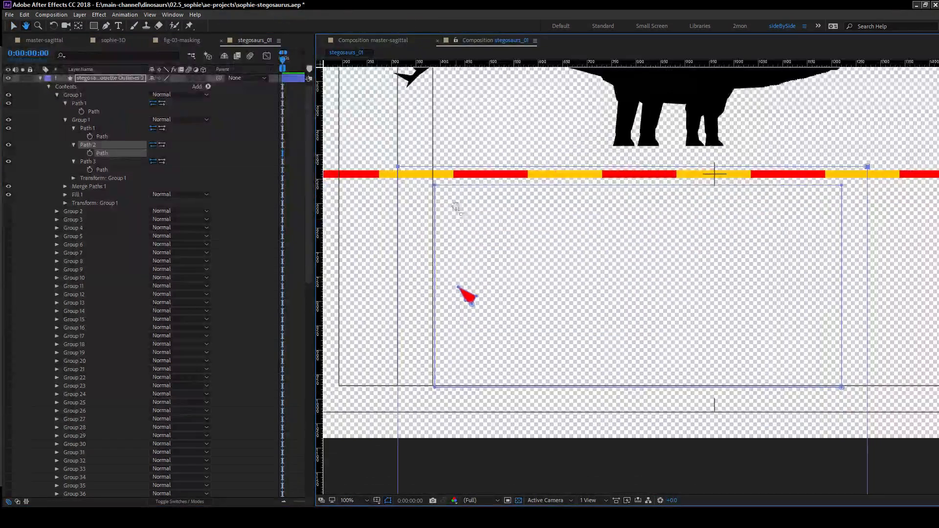
{"action": "left_click", "coordinate": [443, 187]}
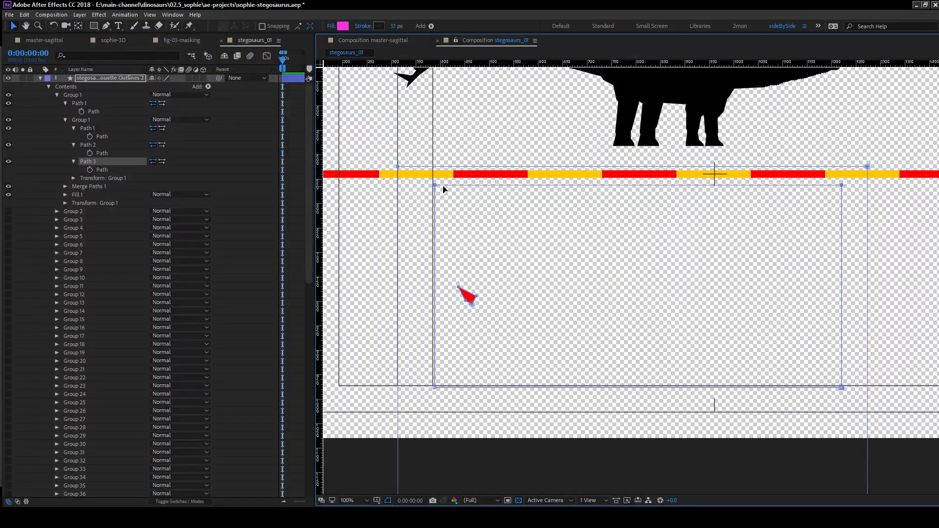
{"action": "left_click_drag", "start_coordinate": [621, 243], "coordinate": [539, 184]}
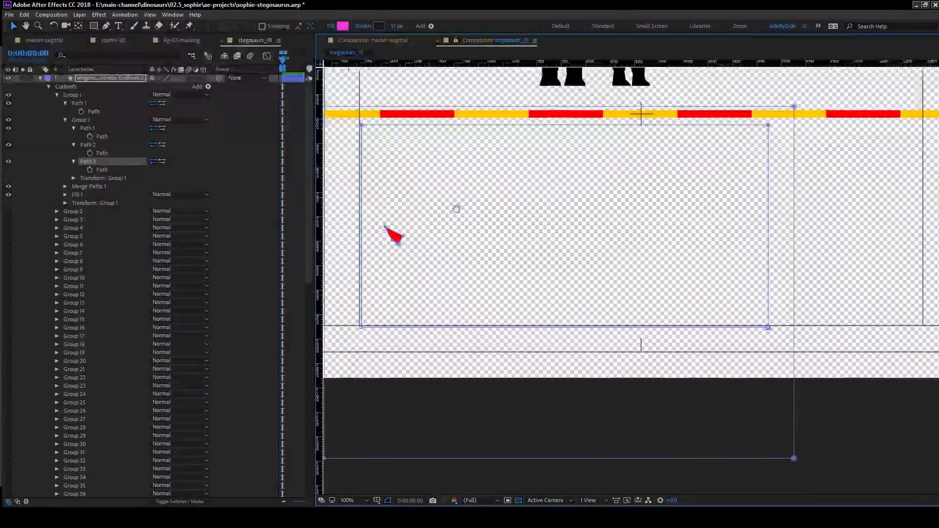
{"action": "scroll", "coordinate": [439, 269], "scroll_direction": "down", "scroll_amount": 1}
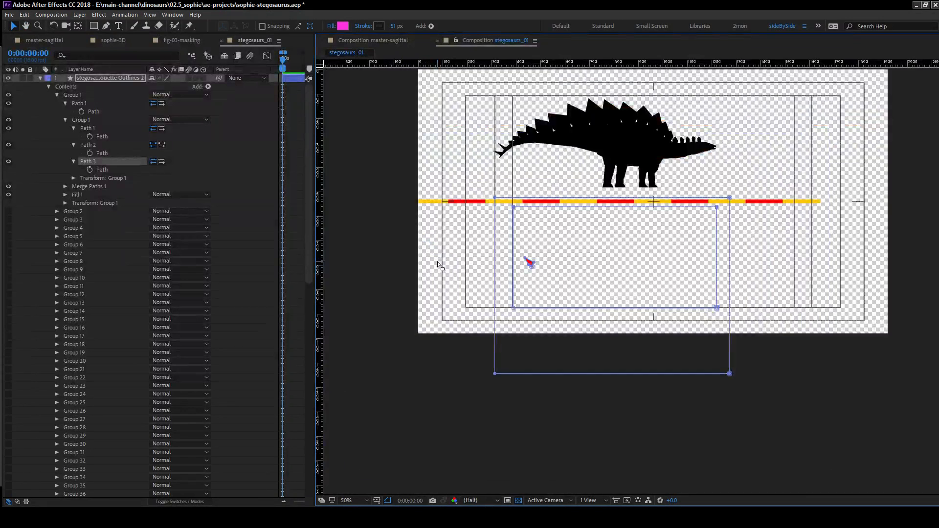
Collapse Group 1 of the red stegosaurus layer and make Groups 2 to 38 visible again.
{"action": "left_click", "coordinate": [57, 94]}
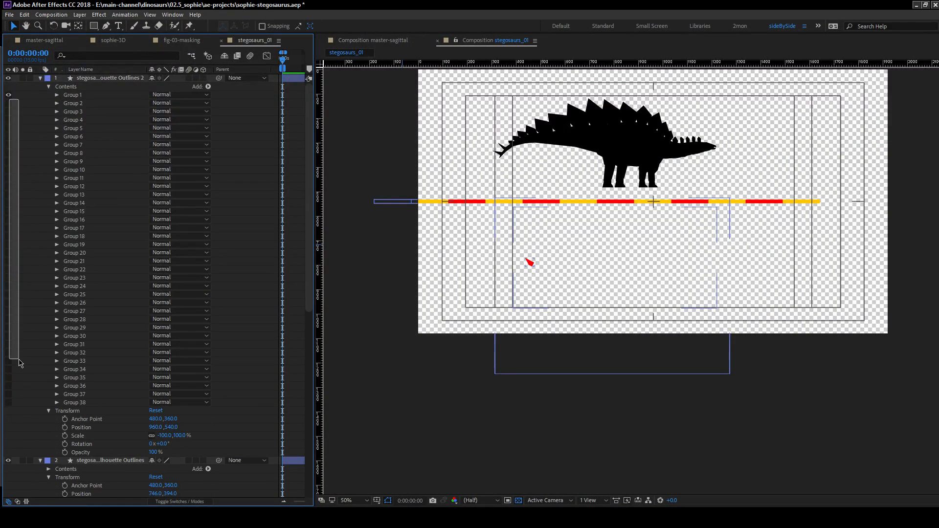
{"action": "left_click_drag", "start_coordinate": [8, 103], "coordinate": [14, 413]}
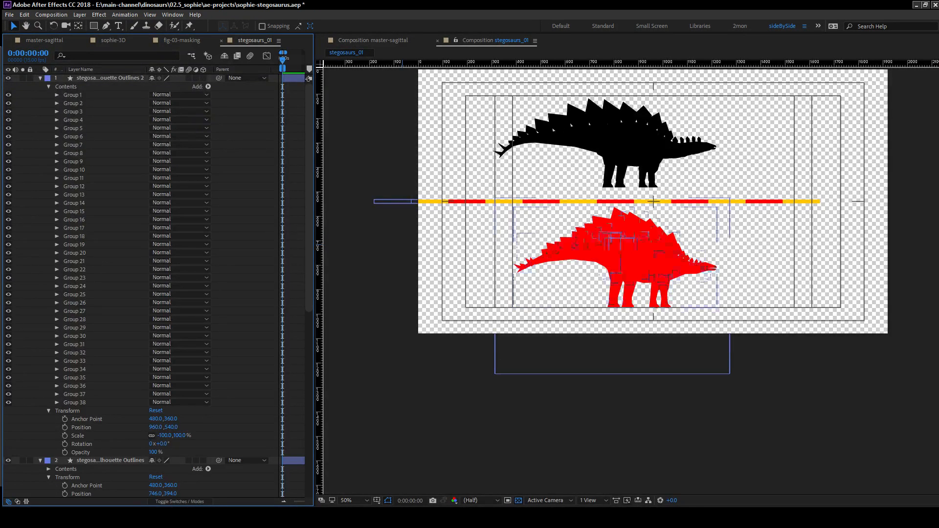
Examine the red stegosaurus's head, neck plates and front legs up close for gaps between its shape pieces.
{"action": "key", "text": "h"}
{"action": "left_click_drag", "start_coordinate": [720, 210], "coordinate": [635, 199]}
{"action": "key", "text": "v"}
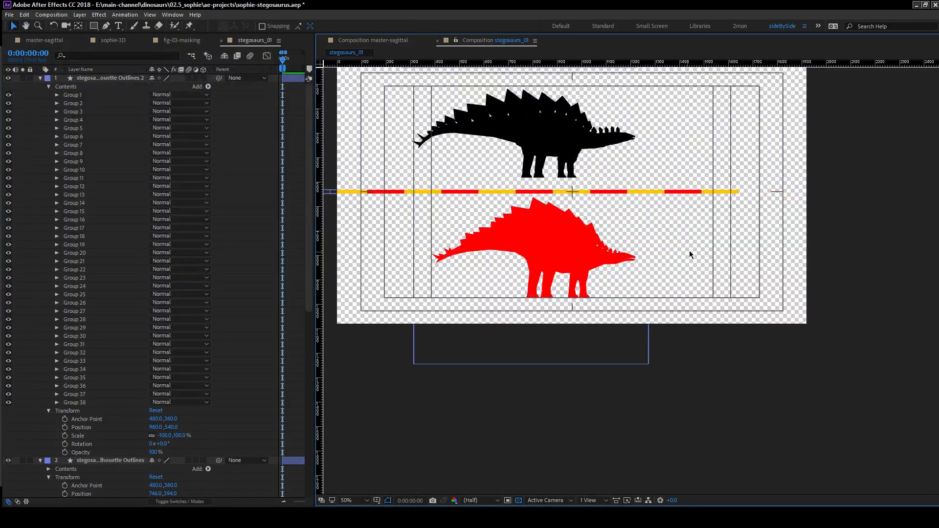
{"action": "key", "text": "period"}
{"action": "scroll", "coordinate": [597, 232], "scroll_direction": "down", "scroll_amount": 1}
{"action": "scroll", "coordinate": [597, 233], "scroll_direction": "up", "scroll_amount": 2}
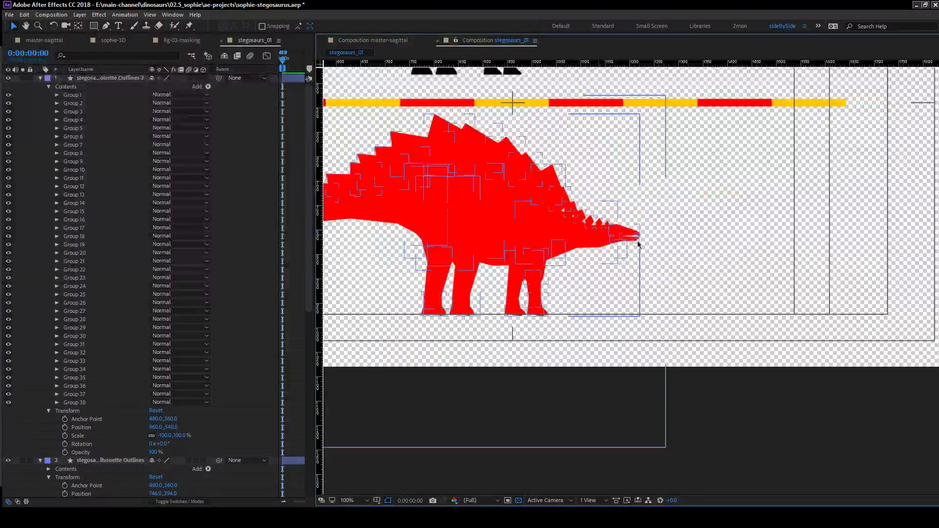
{"action": "left_click_drag", "start_coordinate": [617, 268], "coordinate": [558, 337]}
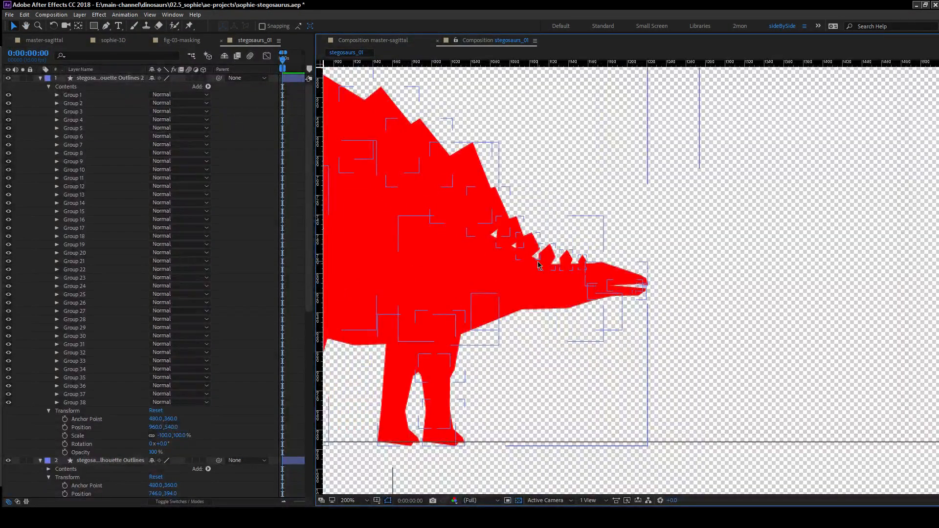
{"action": "key", "text": "comma"}
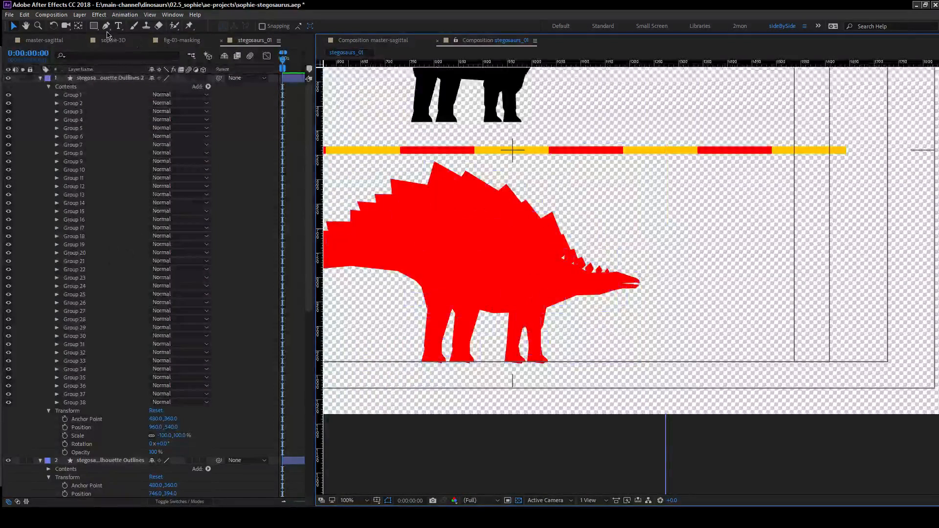
Open the master-sagittal composition with a wider timeline and preview it at 0:02:36:06, where the Stegosaurus restoration plate appears.
{"action": "left_click", "coordinate": [46, 41]}
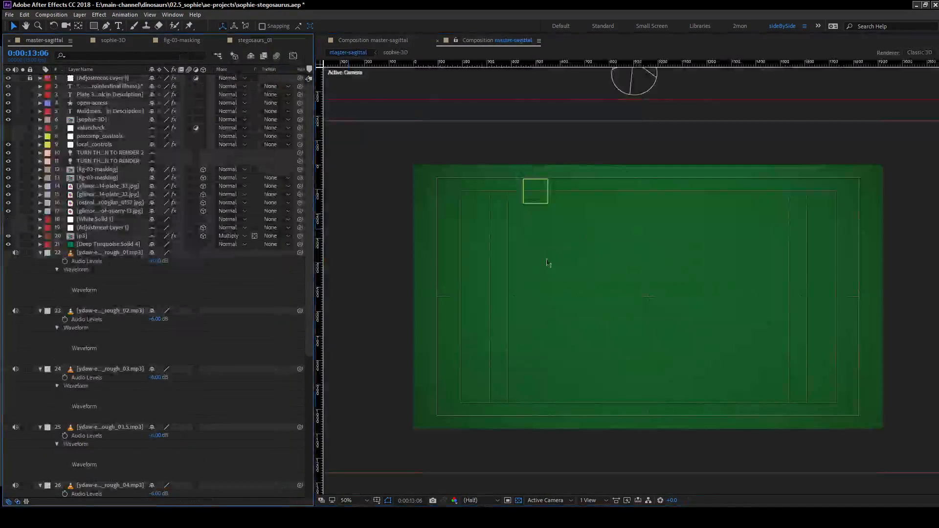
{"action": "left_click_drag", "start_coordinate": [313, 251], "coordinate": [483, 244]}
{"action": "left_click_drag", "start_coordinate": [395, 503], "coordinate": [376, 503]}
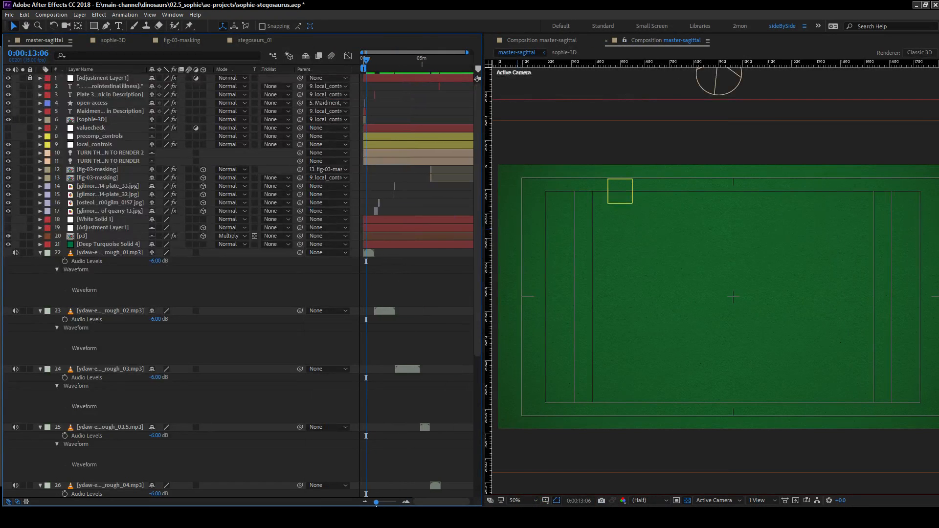
{"action": "left_click", "coordinate": [396, 68]}
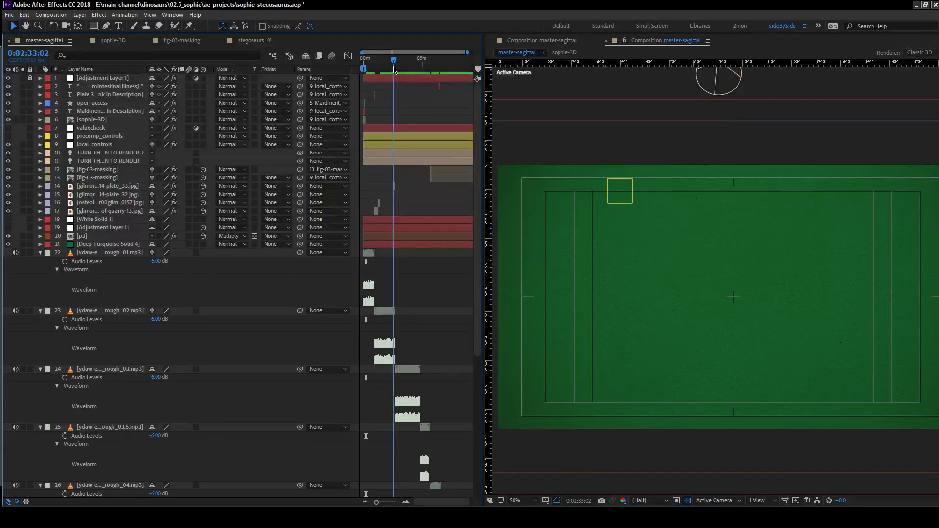
{"action": "left_click", "coordinate": [406, 502]}
{"action": "left_click", "coordinate": [406, 502]}
{"action": "left_click", "coordinate": [406, 502]}
{"action": "left_click", "coordinate": [406, 502]}
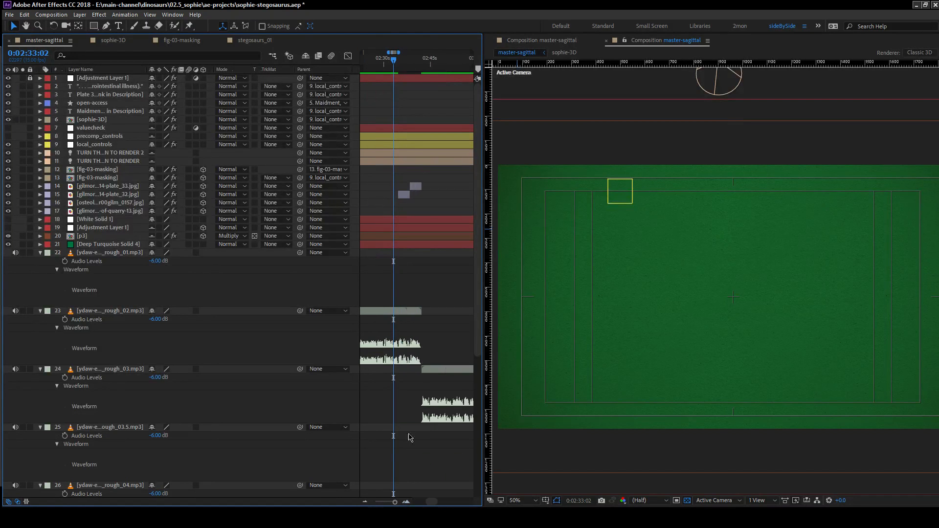
{"action": "left_click_drag", "start_coordinate": [393, 61], "coordinate": [404, 63]}
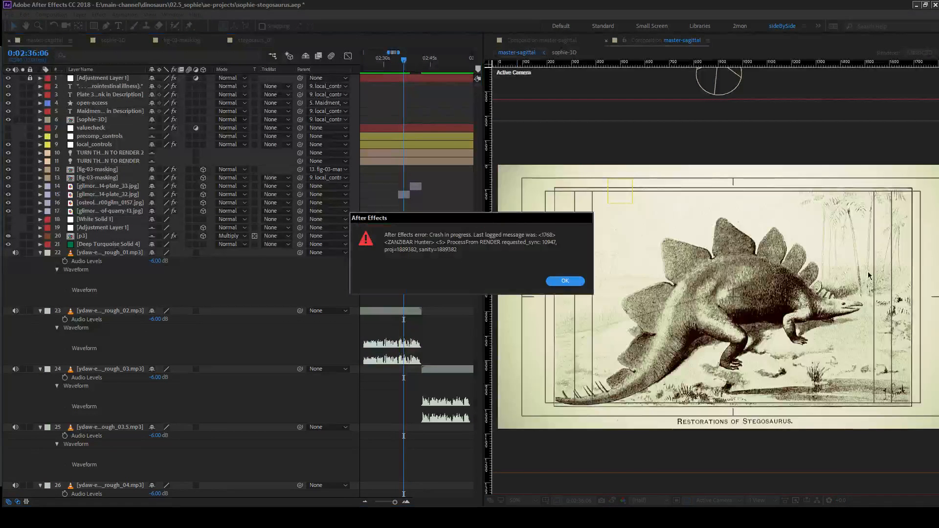
Dismiss the crash errors, saving a copy of the project as sophie-crashing in ae-projects, and close the crashed program.
{"action": "left_click", "coordinate": [565, 282]}
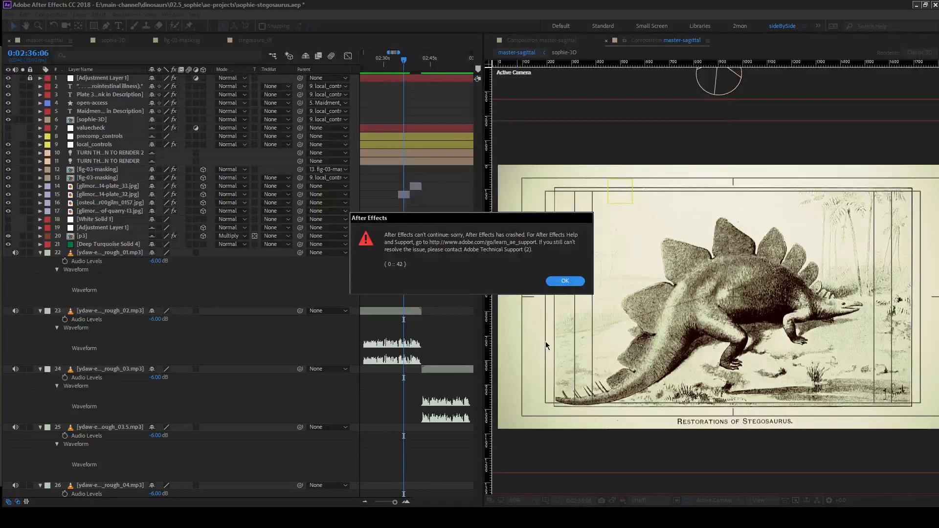
{"action": "left_click", "coordinate": [576, 282]}
{"action": "left_click", "coordinate": [555, 269]}
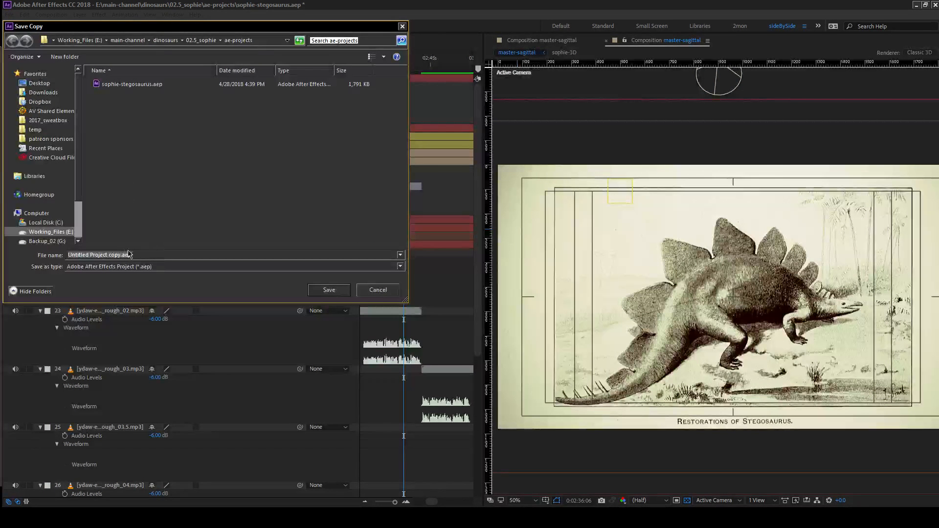
{"action": "type", "text": "sphie"}
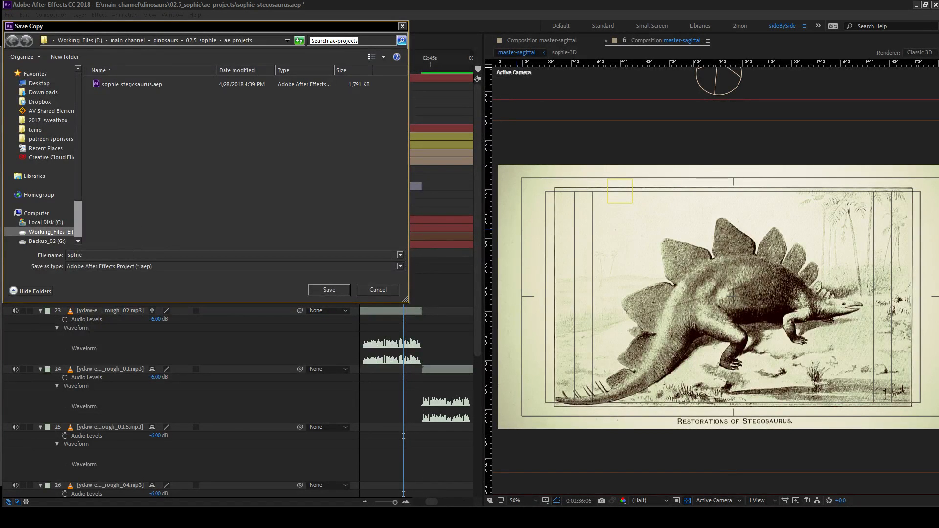
{"action": "type", "text": "-crashing"}
{"action": "key", "text": "Return"}
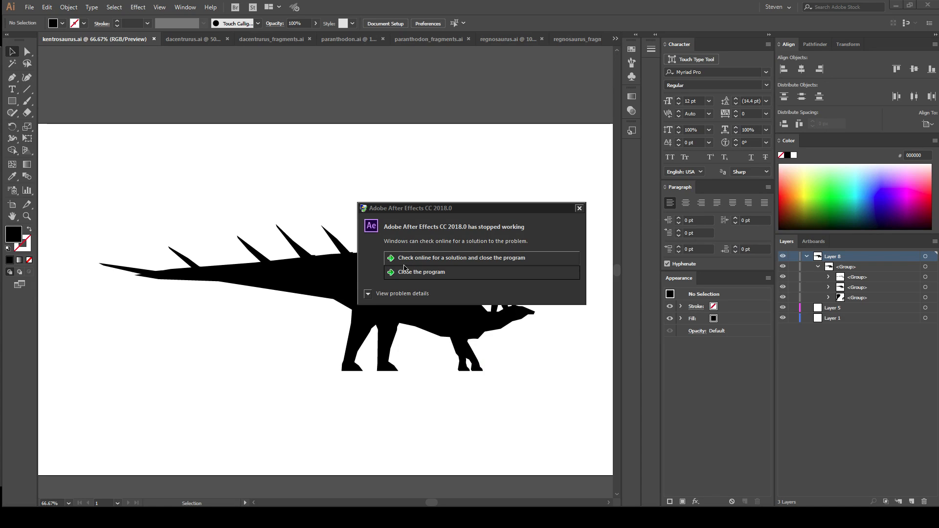
{"action": "left_click", "coordinate": [430, 272]}
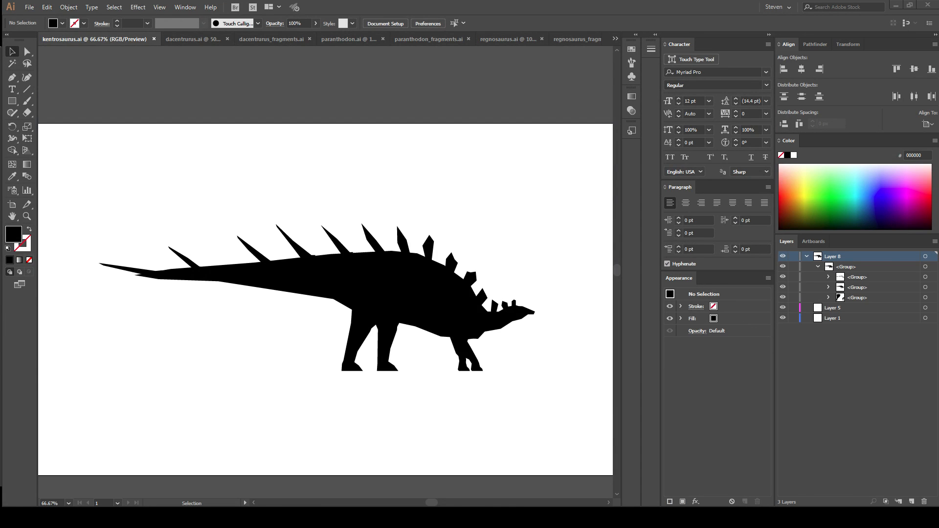
In Illustrator's stegosaurus_rev_silhouette.ai, collapse Layer 10 and the first group inside Layer 18 to tidy the layer list.
{"action": "scroll", "coordinate": [874, 369], "scroll_direction": "down", "scroll_amount": 3}
{"action": "scroll", "coordinate": [874, 369], "scroll_direction": "down", "scroll_amount": 7}
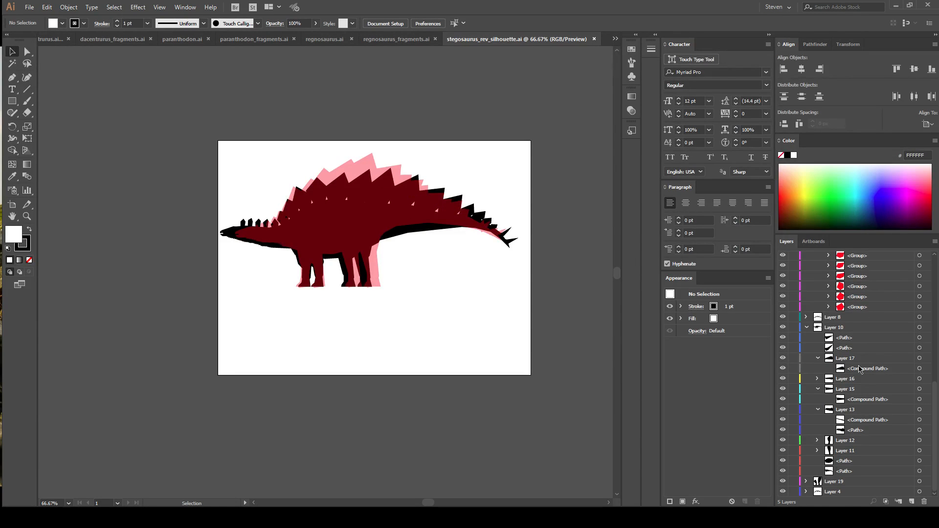
{"action": "scroll", "coordinate": [856, 367], "scroll_direction": "up", "scroll_amount": 10}
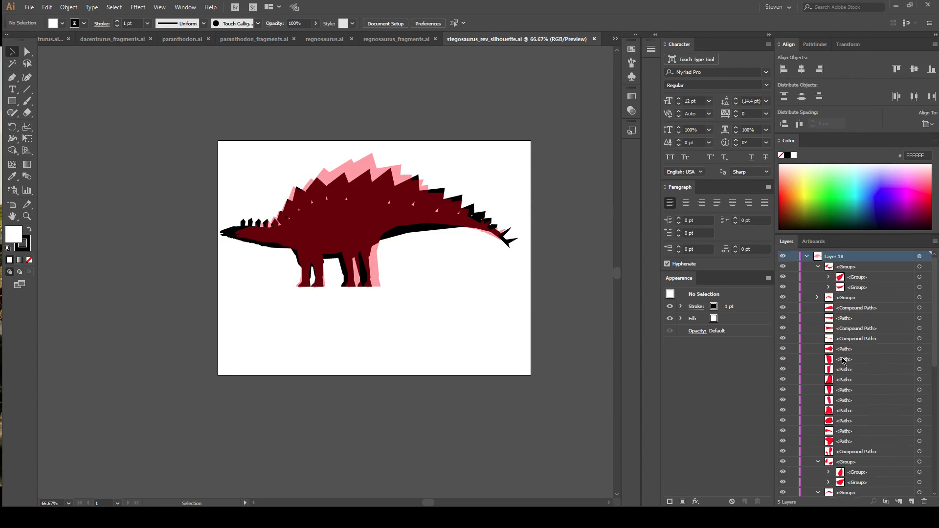
{"action": "left_click", "coordinate": [807, 257]}
{"action": "left_click", "coordinate": [806, 277]}
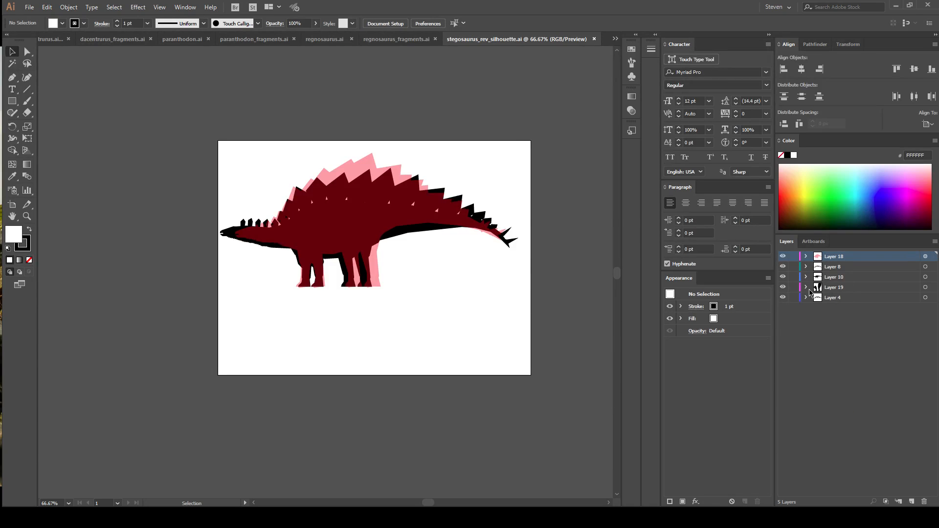
{"action": "left_click", "coordinate": [807, 256]}
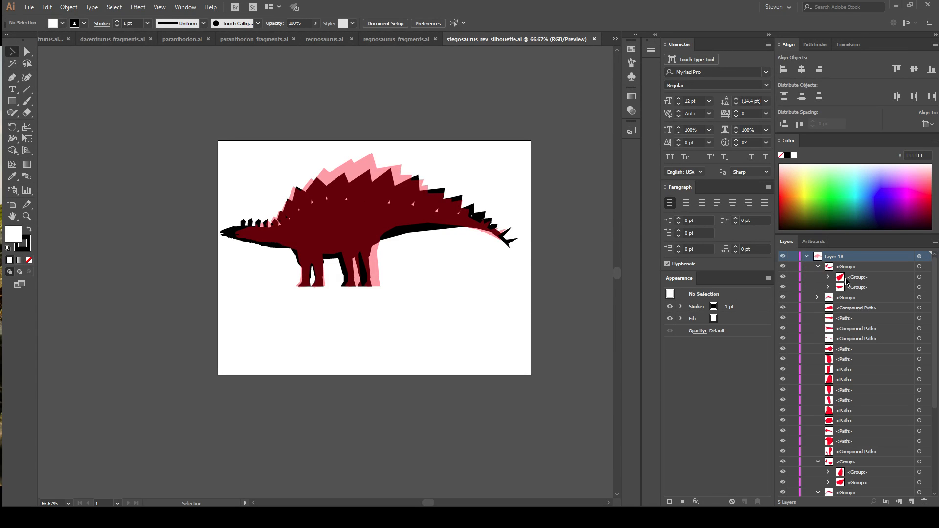
{"action": "left_click", "coordinate": [818, 267]}
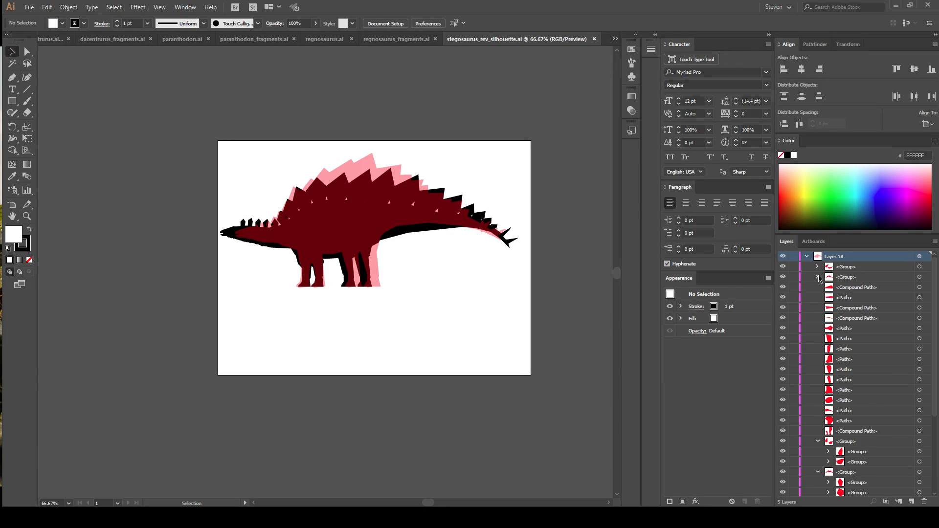
Select all artwork on Layer 18, ungroup its nested groups and regroup everything into a single group.
{"action": "left_click", "coordinate": [920, 258]}
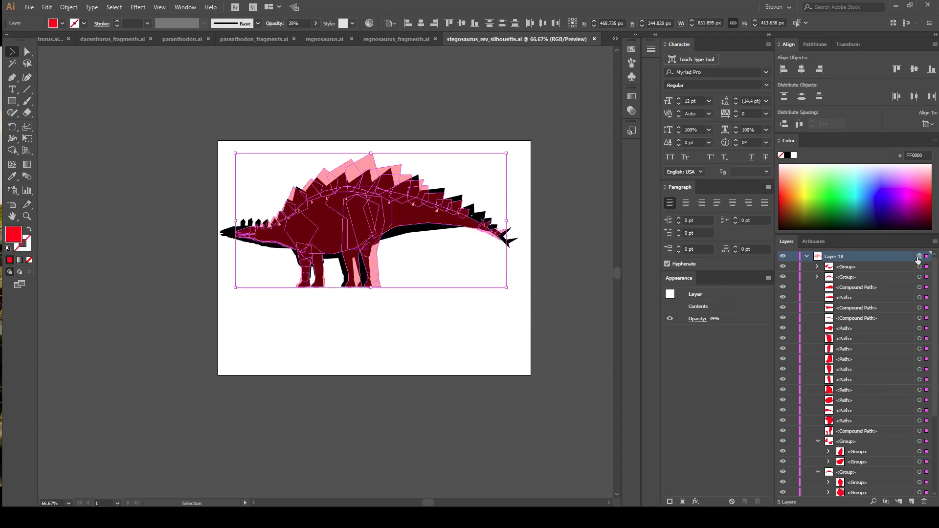
{"action": "key", "text": "ctrl+shift+g"}
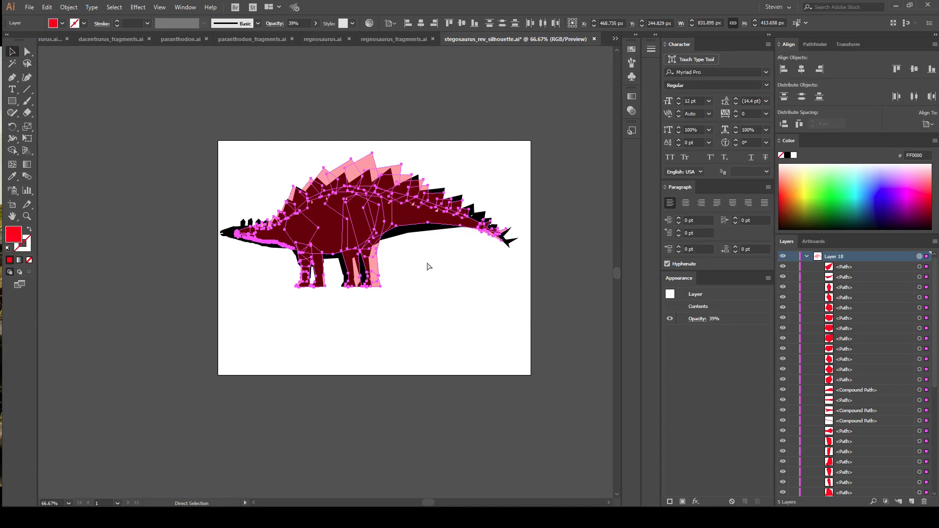
{"action": "key", "text": "ctrl+g"}
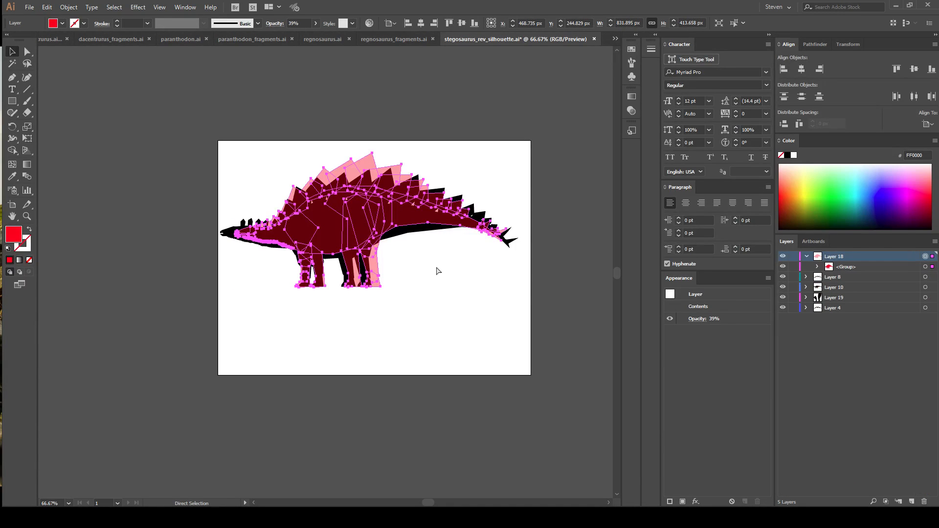
{"action": "left_click", "coordinate": [865, 278]}
{"action": "key", "text": "v"}
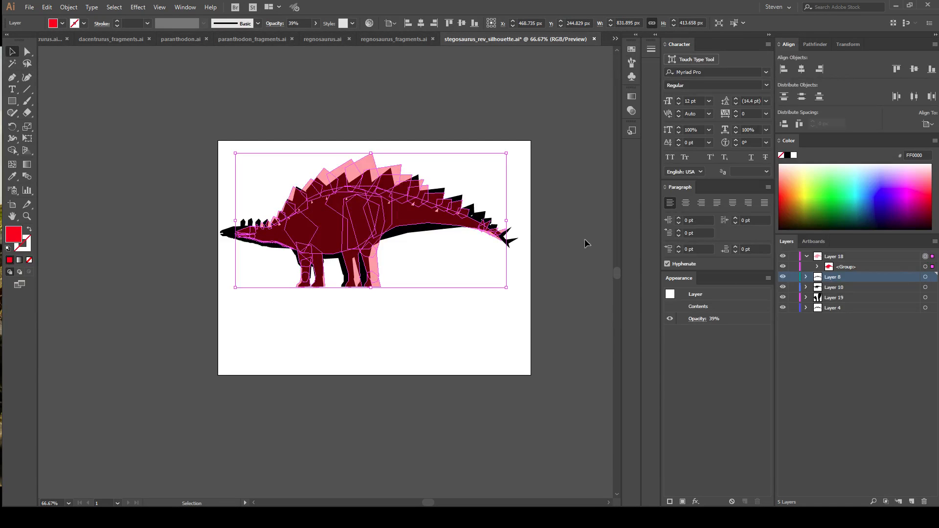
Collapse Layer 18, set its opacity to 100% and deselect the artwork.
{"action": "left_click", "coordinate": [806, 257]}
{"action": "left_click", "coordinate": [842, 259]}
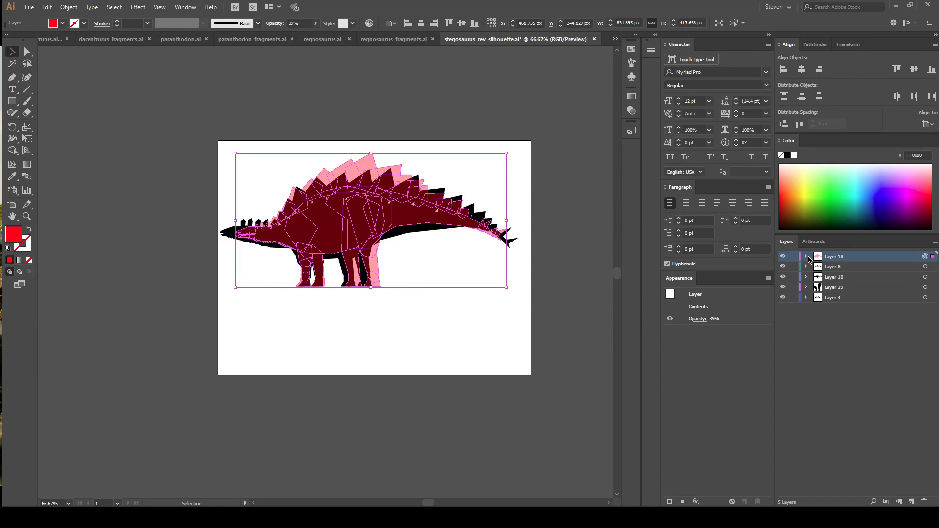
{"action": "left_click", "coordinate": [317, 25]}
{"action": "left_click_drag", "start_coordinate": [292, 35], "coordinate": [374, 48]}
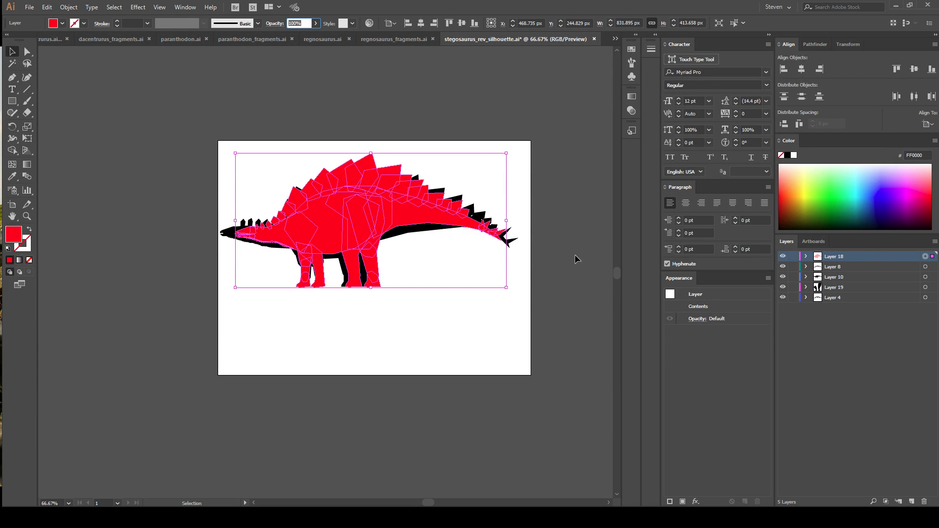
{"action": "left_click", "coordinate": [547, 231]}
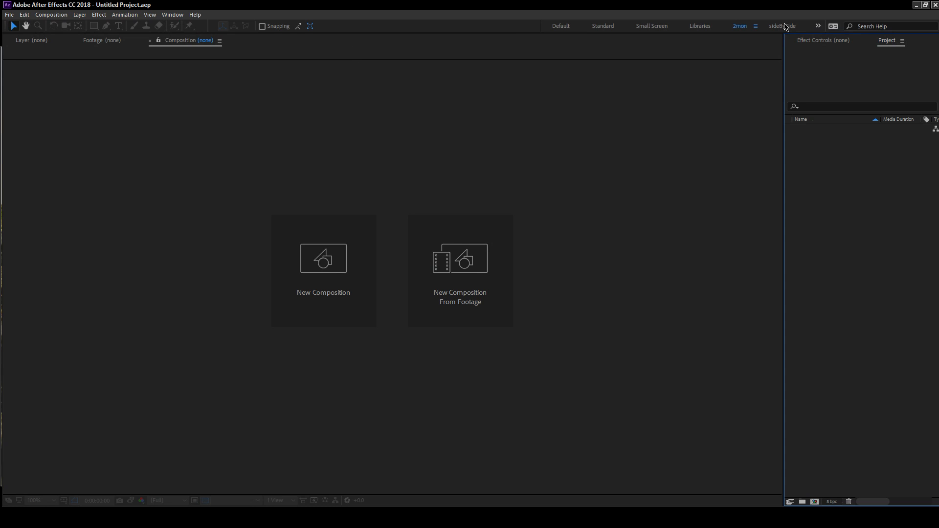
Switch to the restarted After Effects and open the recent project sophie-crashing.aep.
{"action": "left_click", "coordinate": [10, 14]}
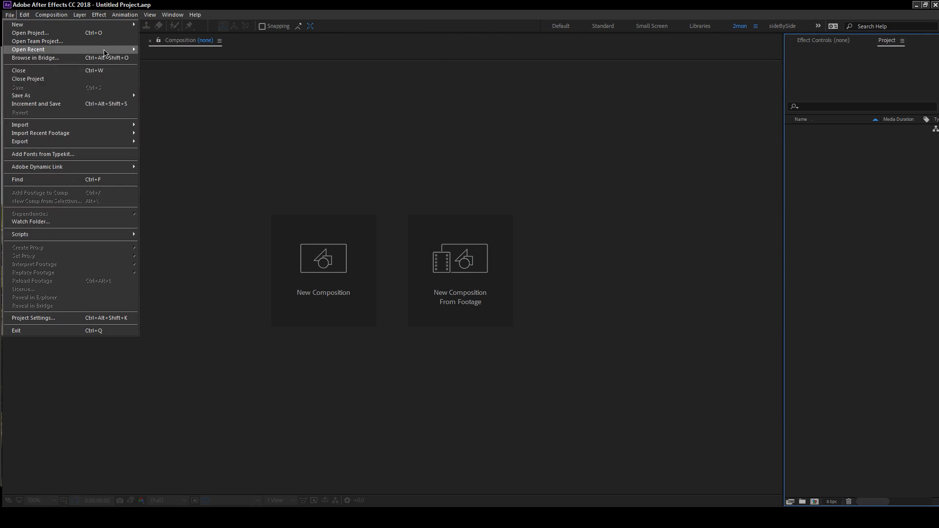
{"action": "mouse_move", "coordinate": [107, 53]}
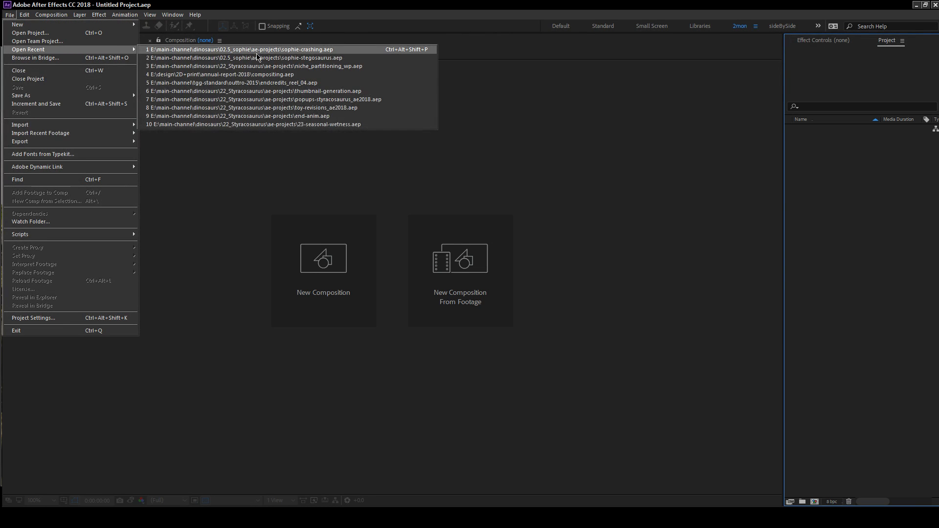
{"action": "left_click", "coordinate": [291, 51]}
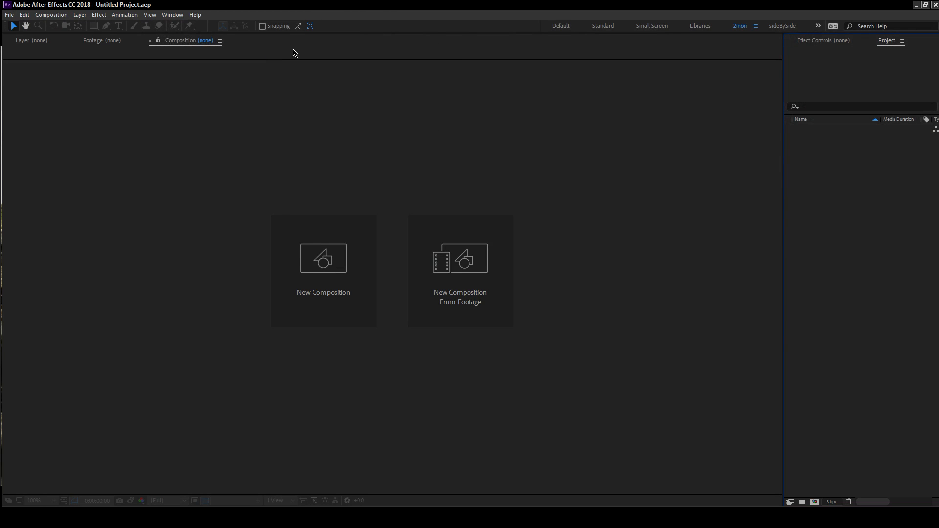
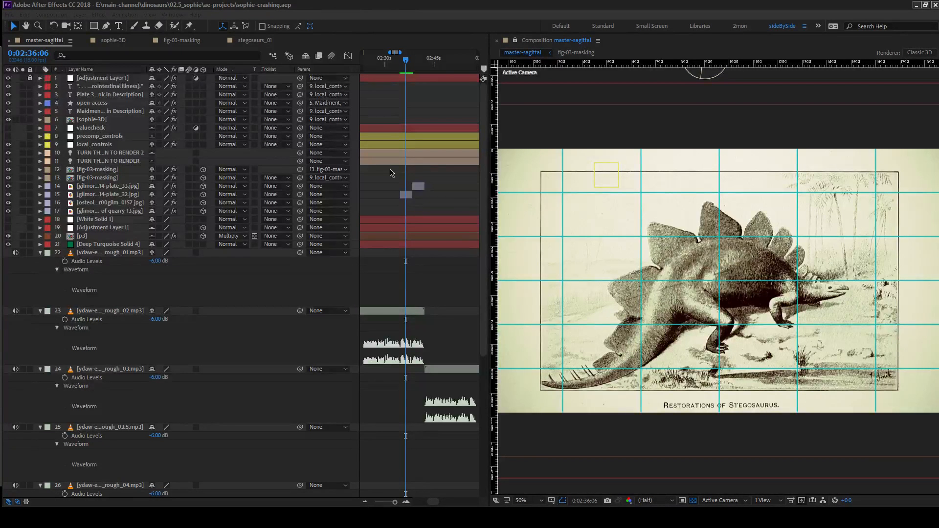
Zoom out the master-sagittal timeline and scrub around the 1:03 to 1:17 range to review the quarry diagram and skeleton plates.
{"action": "left_click_drag", "start_coordinate": [399, 502], "coordinate": [390, 504]}
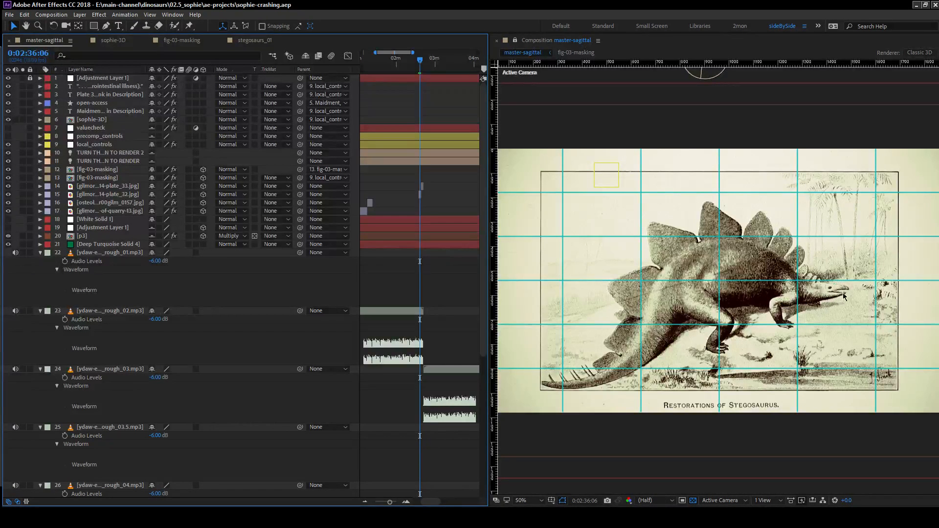
{"action": "left_click_drag", "start_coordinate": [368, 64], "coordinate": [388, 64]}
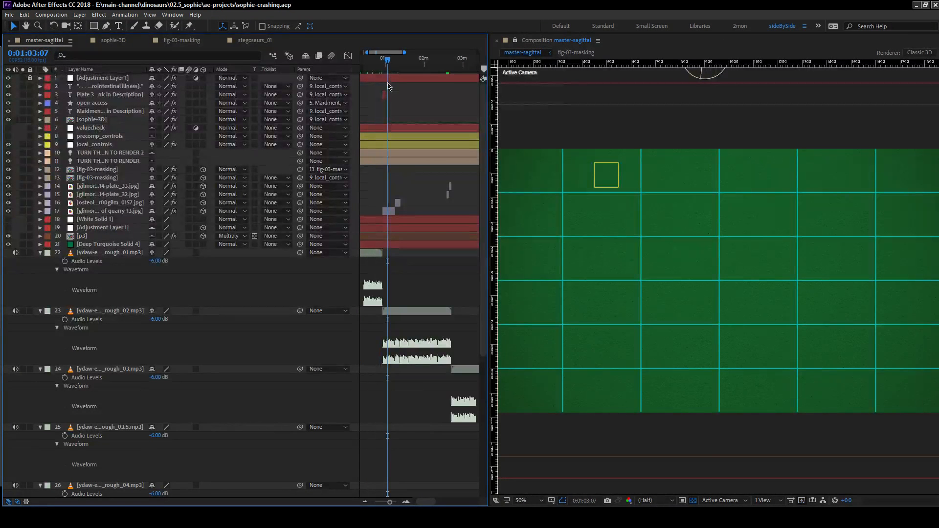
{"action": "left_click_drag", "start_coordinate": [391, 64], "coordinate": [397, 64]}
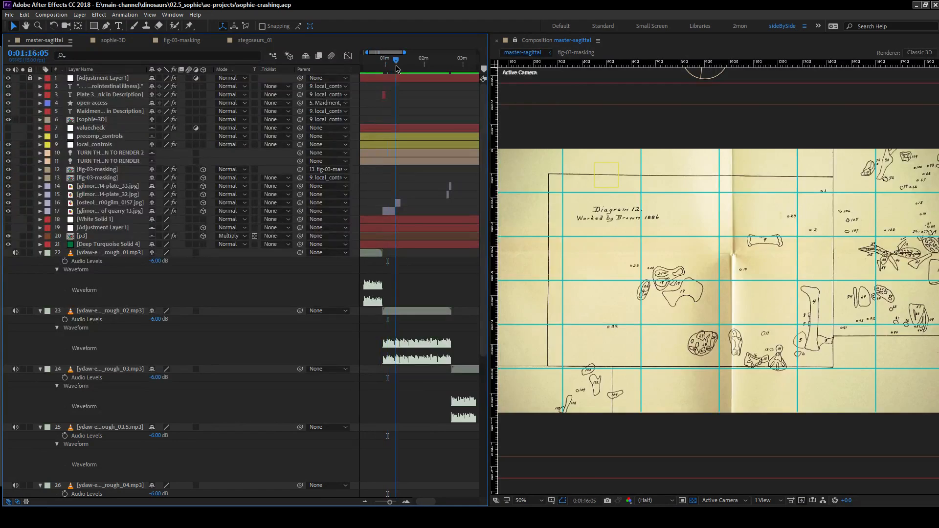
Open the stegosaurs_01 composition and show it in the composition viewer.
{"action": "left_click", "coordinate": [110, 41]}
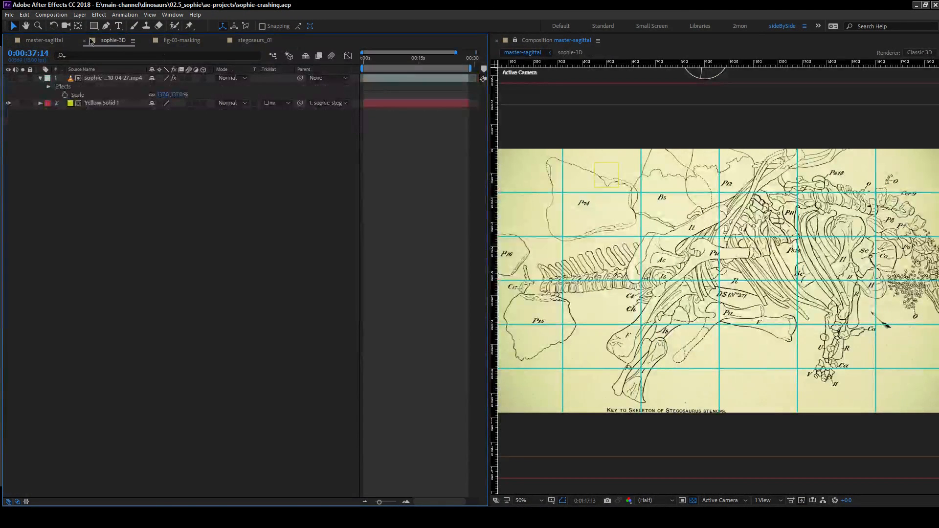
{"action": "left_click", "coordinate": [238, 41]}
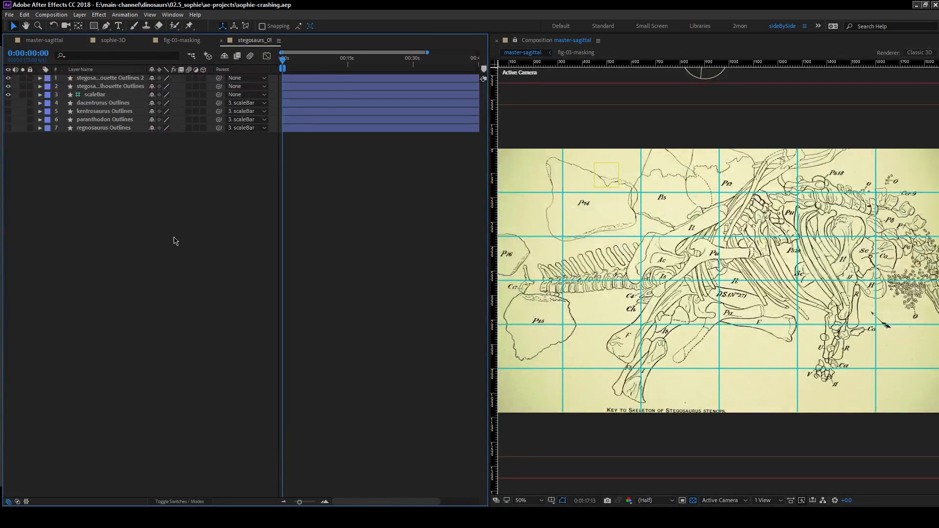
{"action": "left_click", "coordinate": [120, 80]}
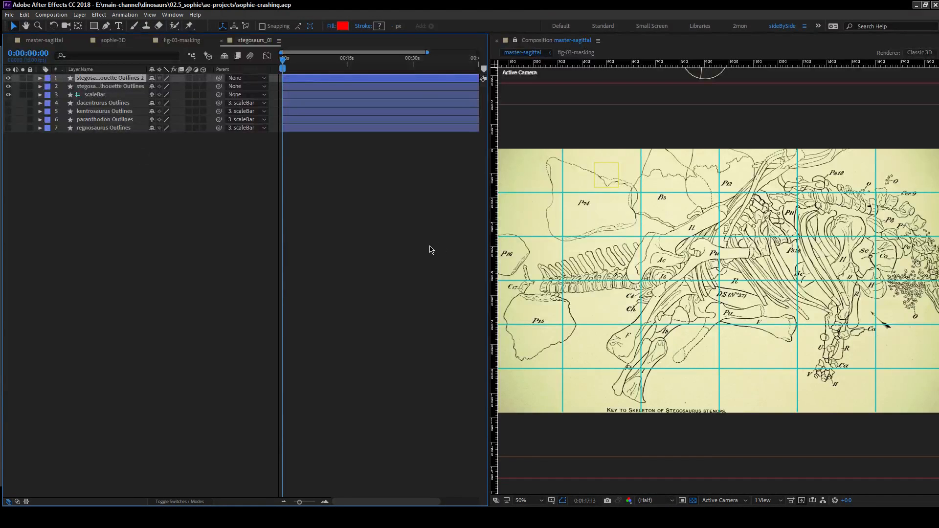
{"action": "left_click", "coordinate": [441, 248]}
{"action": "left_click", "coordinate": [515, 40]}
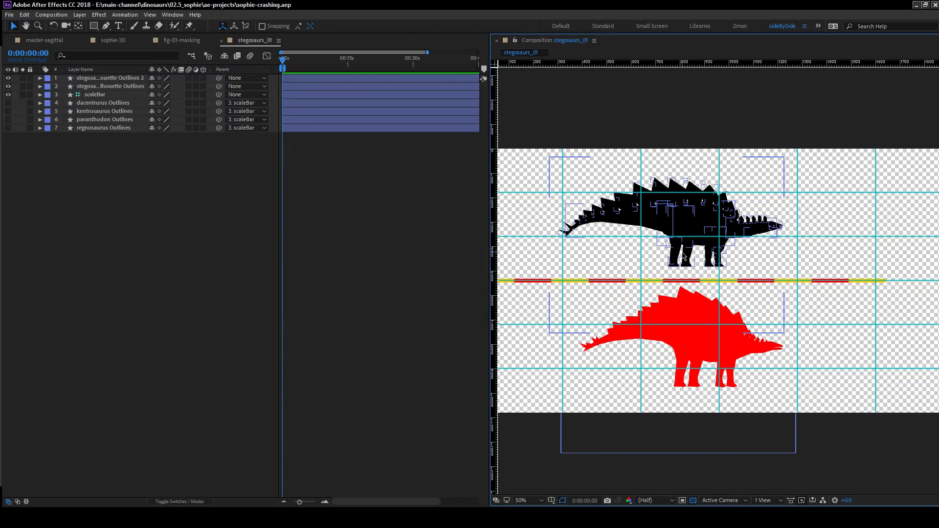
Select both stegosaurus silhouette layers and expand their contents to list the shape groups.
{"action": "left_click", "coordinate": [129, 78]}
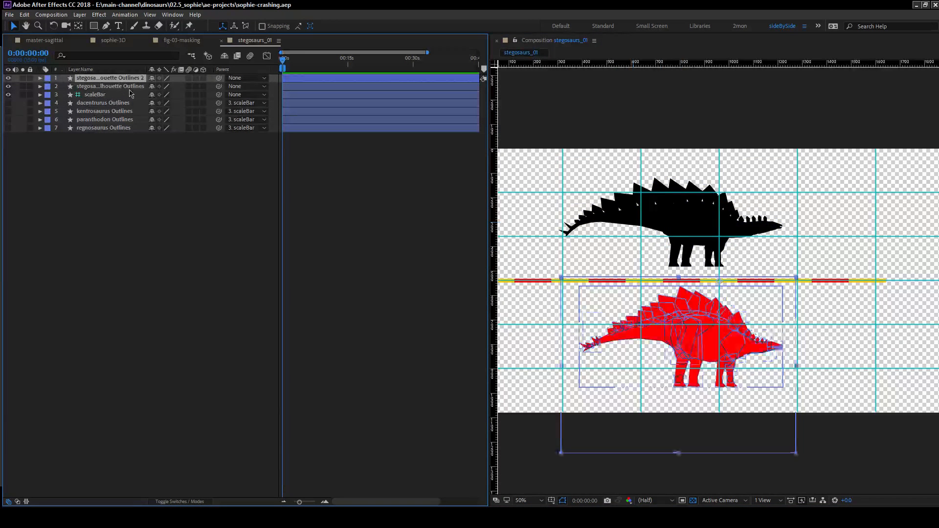
{"action": "left_click", "coordinate": [136, 87], "text": "shift"}
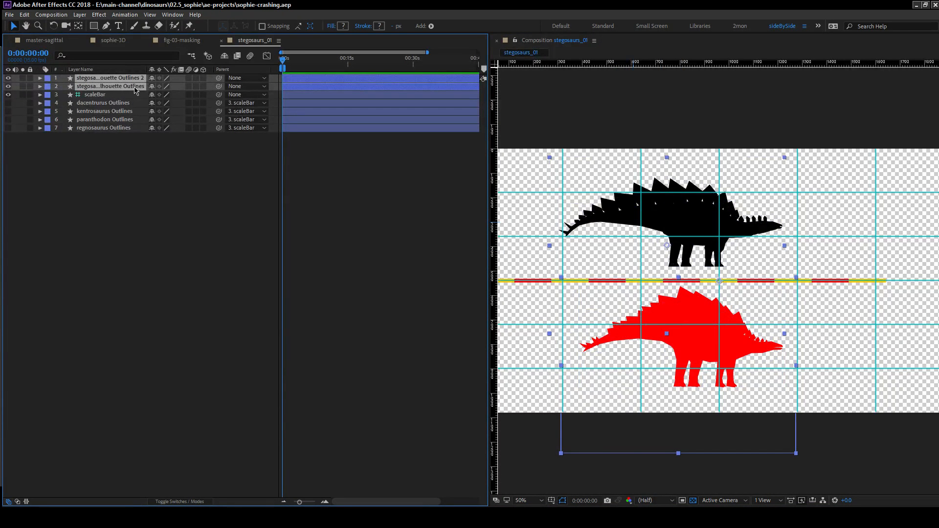
{"action": "left_click", "coordinate": [40, 87]}
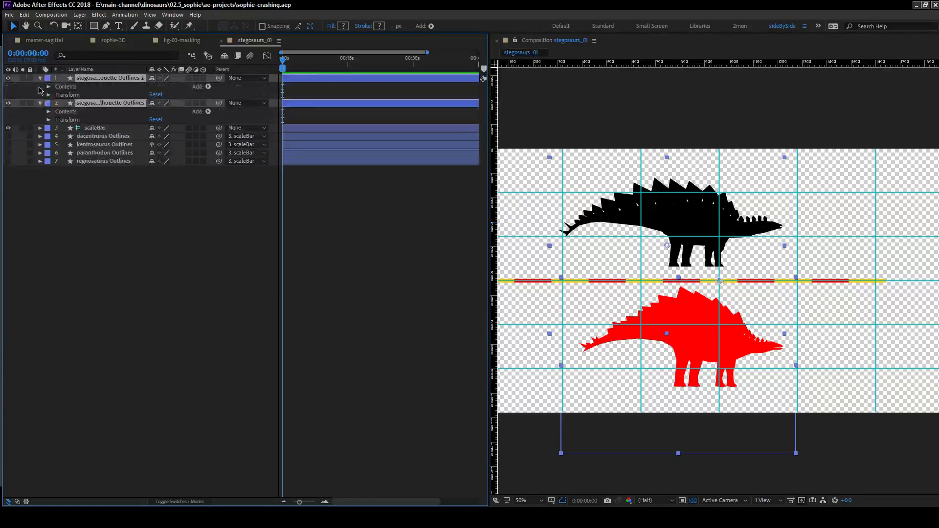
{"action": "left_click", "coordinate": [49, 112]}
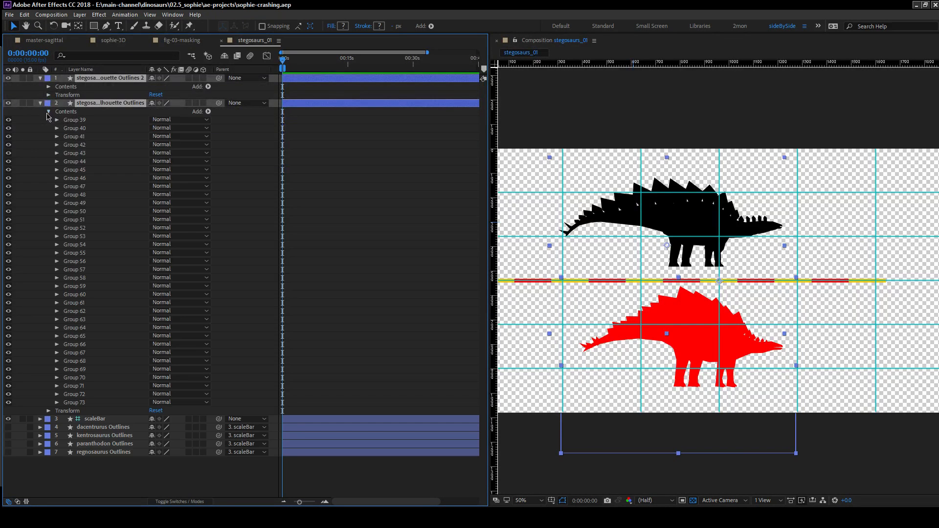
{"action": "left_click", "coordinate": [49, 87]}
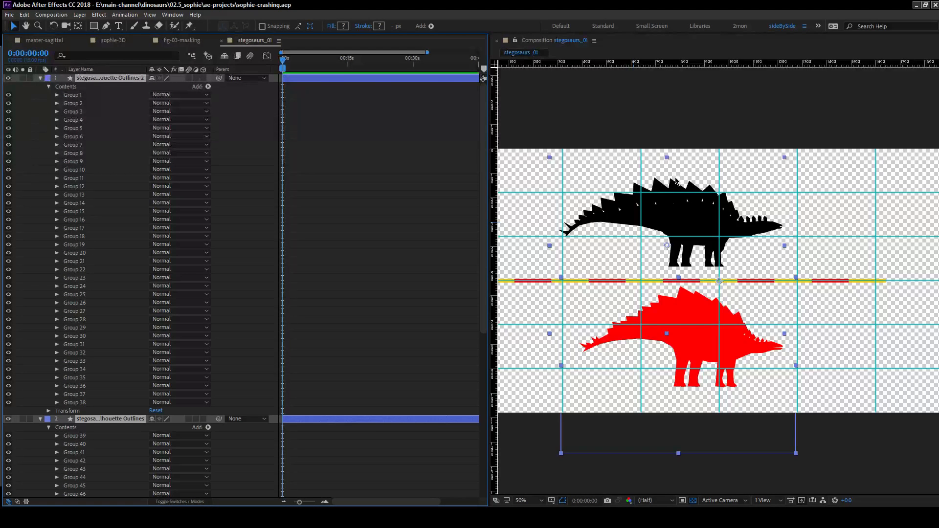
Select only the black stegosaurus silhouette layer and expand its transform properties.
{"action": "left_click", "coordinate": [47, 377]}
{"action": "left_click", "coordinate": [94, 420]}
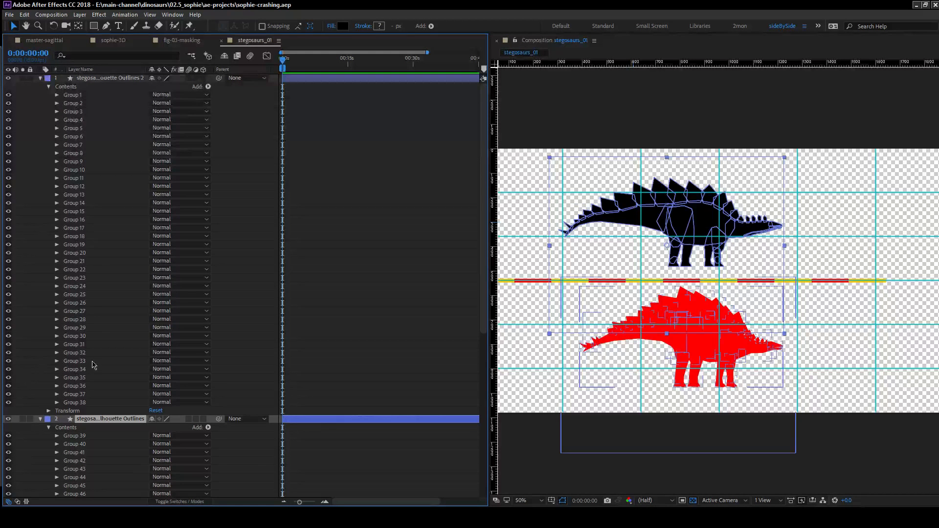
{"action": "scroll", "coordinate": [94, 363], "scroll_direction": "down", "scroll_amount": 10}
{"action": "left_click", "coordinate": [48, 452]}
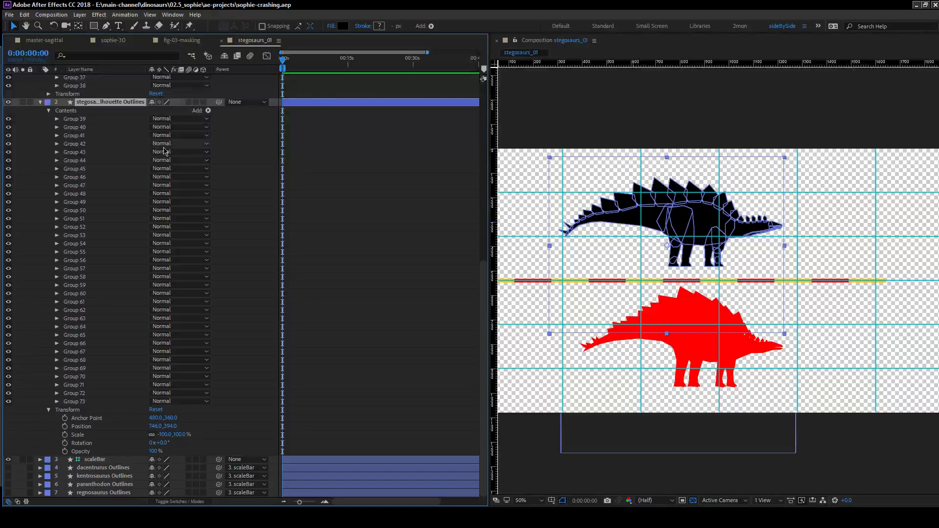
{"action": "left_click", "coordinate": [89, 114]}
{"action": "left_click", "coordinate": [106, 412]}
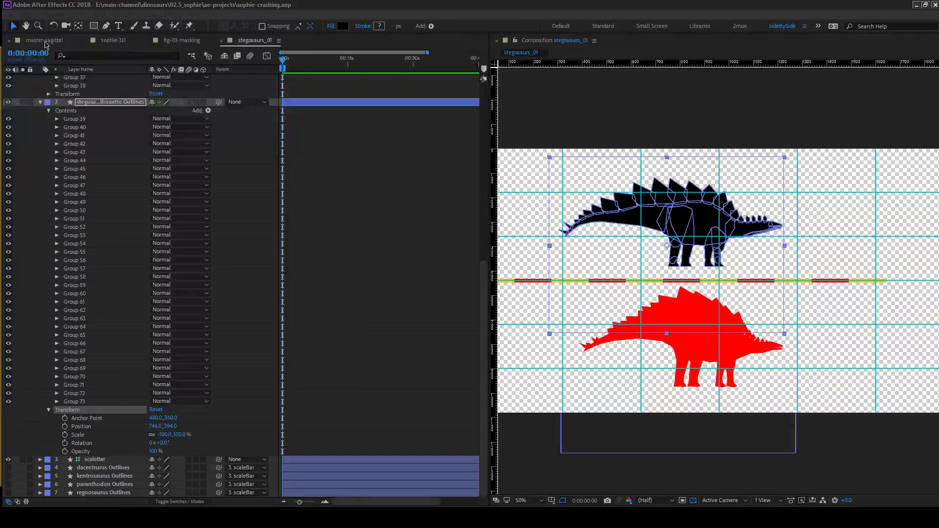
Return to the master-sagittal composition and scrub from about 1:08 to 1:18 to review the quarry and skeleton plate sequence.
{"action": "left_click", "coordinate": [45, 40]}
{"action": "left_click", "coordinate": [114, 229]}
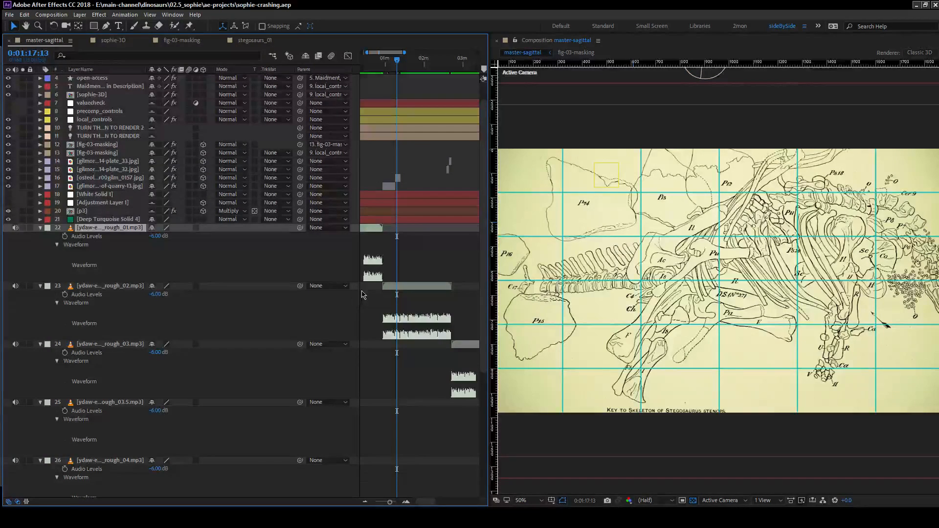
{"action": "left_click", "coordinate": [414, 264]}
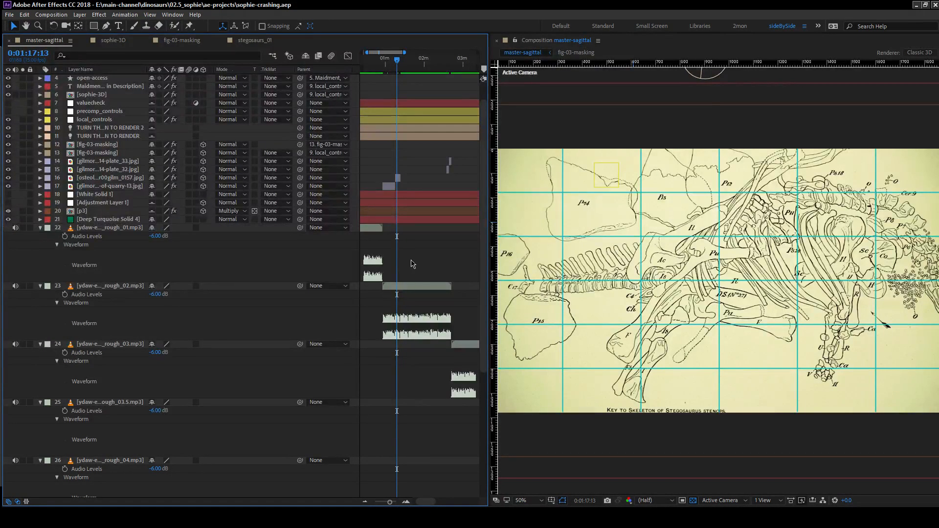
{"action": "left_click", "coordinate": [392, 64]}
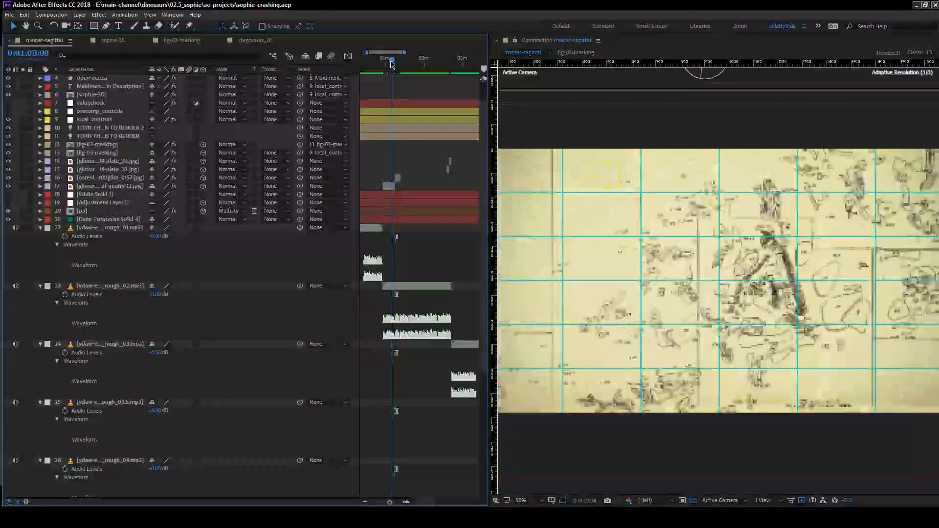
{"action": "left_click_drag", "start_coordinate": [391, 63], "coordinate": [398, 65]}
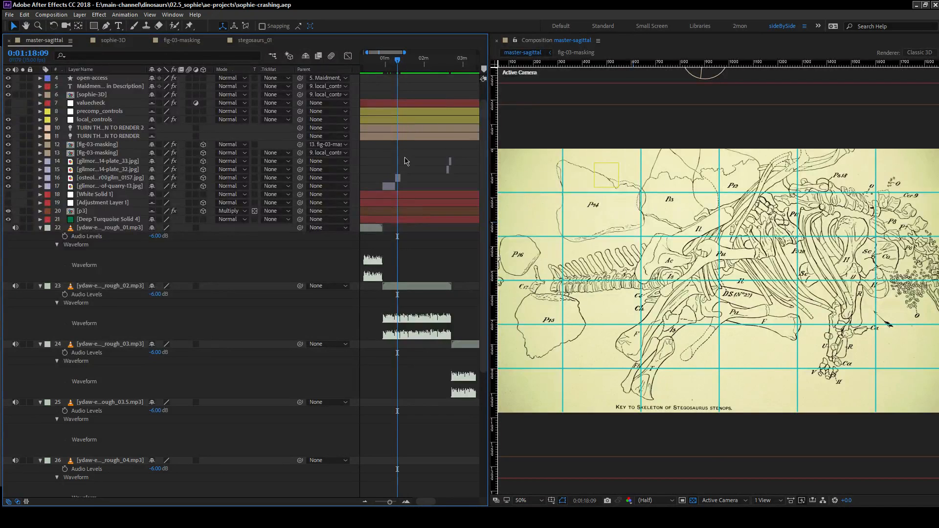
In stegosaurs_01, move the black stegosaurus layer's anchor point to the tip of its snout, at about 10, 278.
{"action": "left_click", "coordinate": [250, 42]}
{"action": "left_click", "coordinate": [362, 184]}
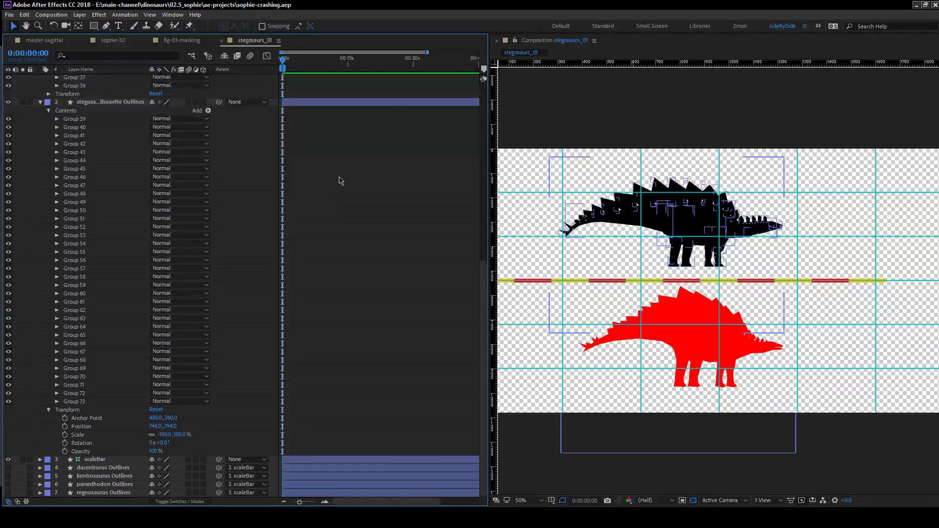
{"action": "left_click", "coordinate": [675, 223]}
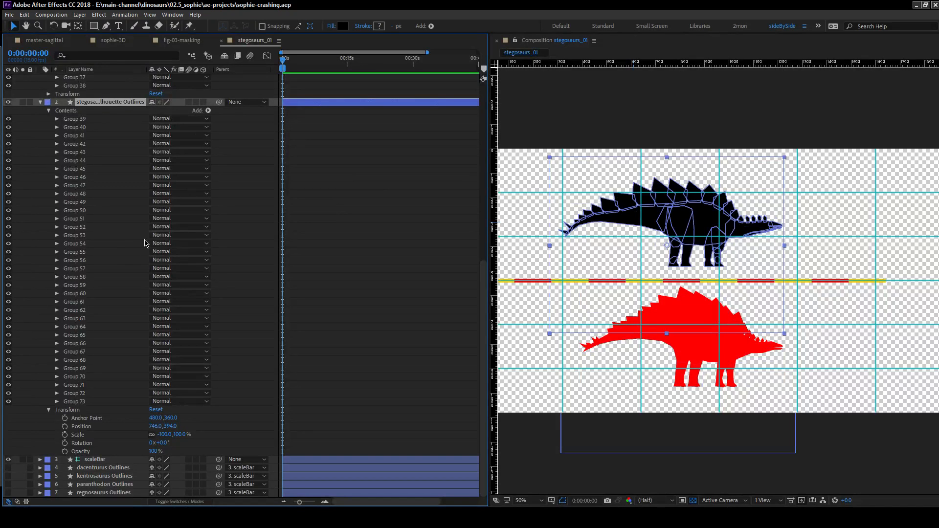
{"action": "left_click_drag", "start_coordinate": [783, 261], "coordinate": [756, 243]}
{"action": "left_click", "coordinate": [96, 102]}
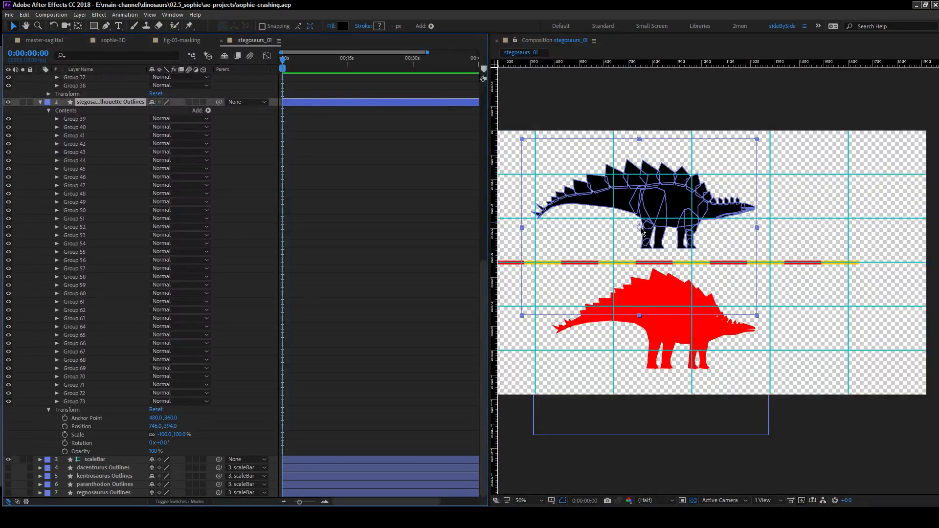
{"action": "key", "text": "y"}
{"action": "left_click_drag", "start_coordinate": [640, 228], "coordinate": [757, 212]}
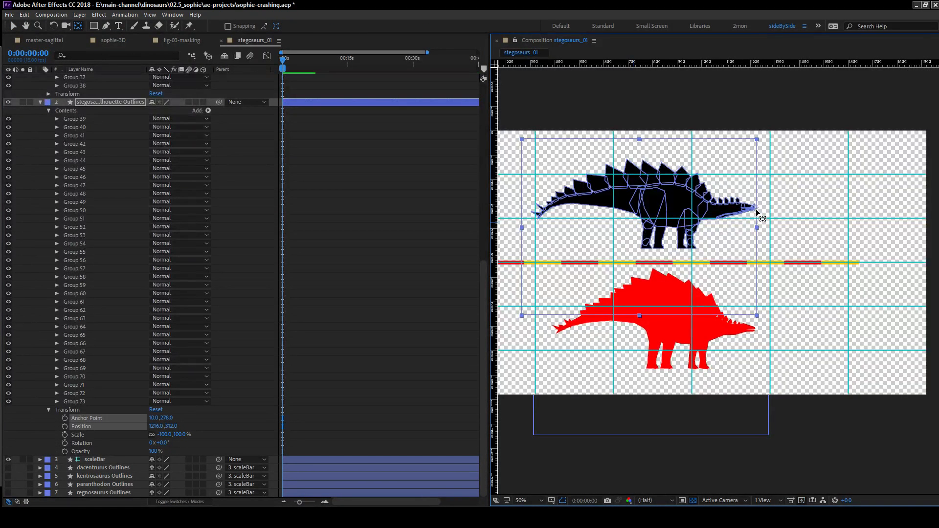
Move the red stegosaurus layer's anchor point to the tip of its snout.
{"action": "scroll", "coordinate": [120, 155], "scroll_direction": "up", "scroll_amount": 13}
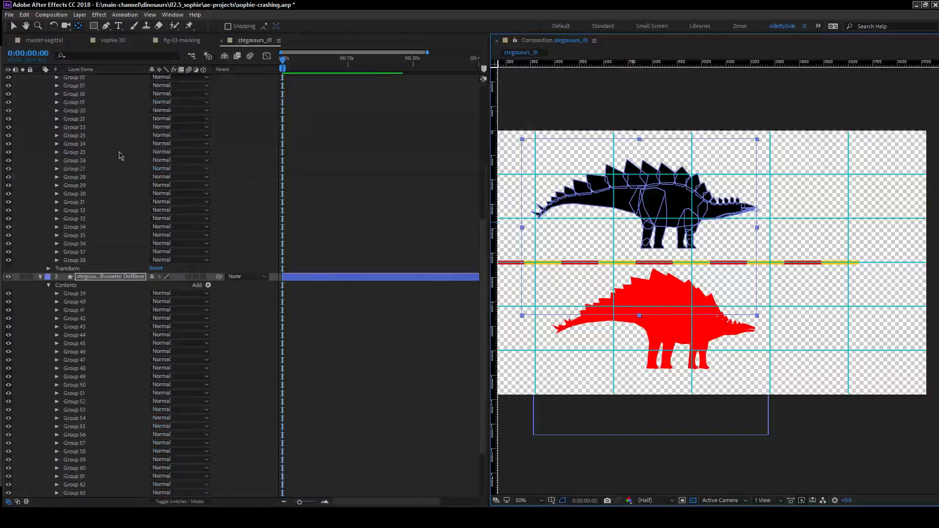
{"action": "left_click", "coordinate": [703, 336]}
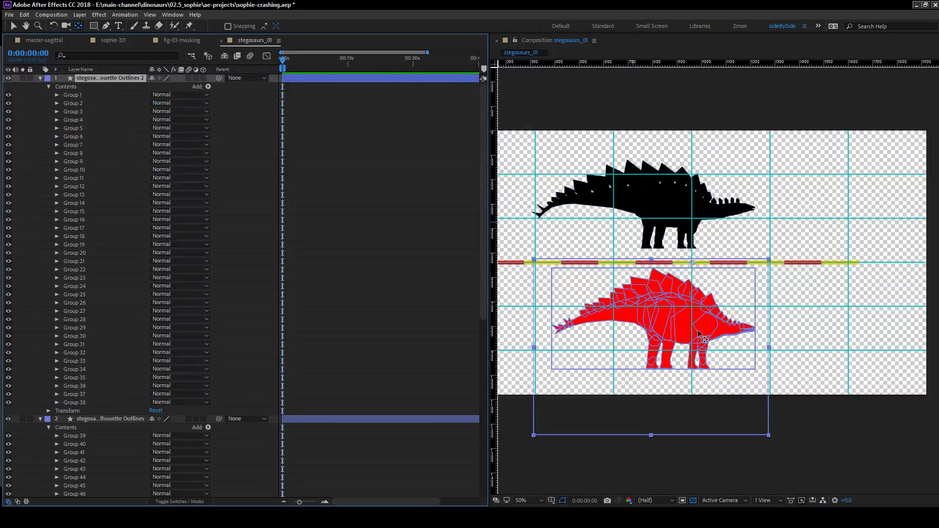
{"action": "left_click_drag", "start_coordinate": [692, 264], "coordinate": [756, 330]}
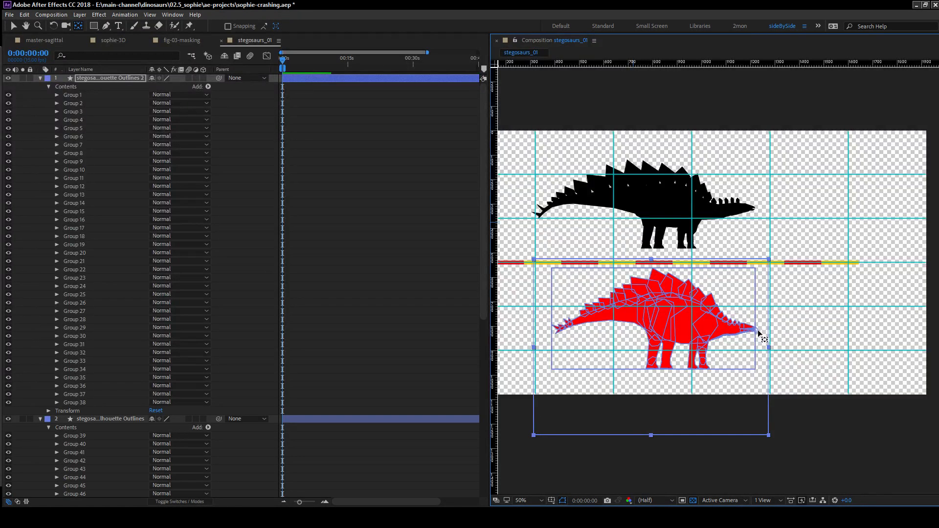
Move the red stegosaurus onto the scale bar so its snout tip meets the bar's right end.
{"action": "left_click_drag", "start_coordinate": [741, 308], "coordinate": [646, 269]}
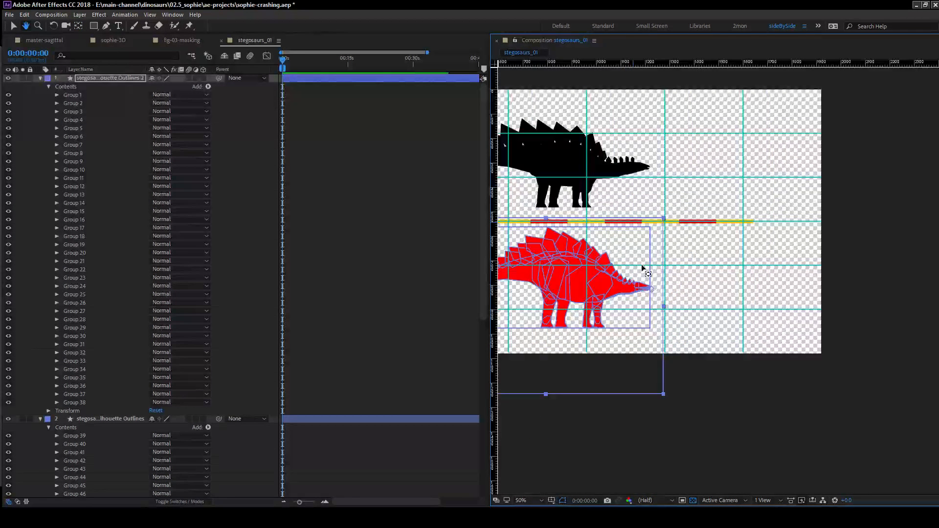
{"action": "scroll", "coordinate": [638, 274], "scroll_direction": "up", "scroll_amount": 4}
{"action": "scroll", "coordinate": [688, 269], "scroll_direction": "down", "scroll_amount": 2}
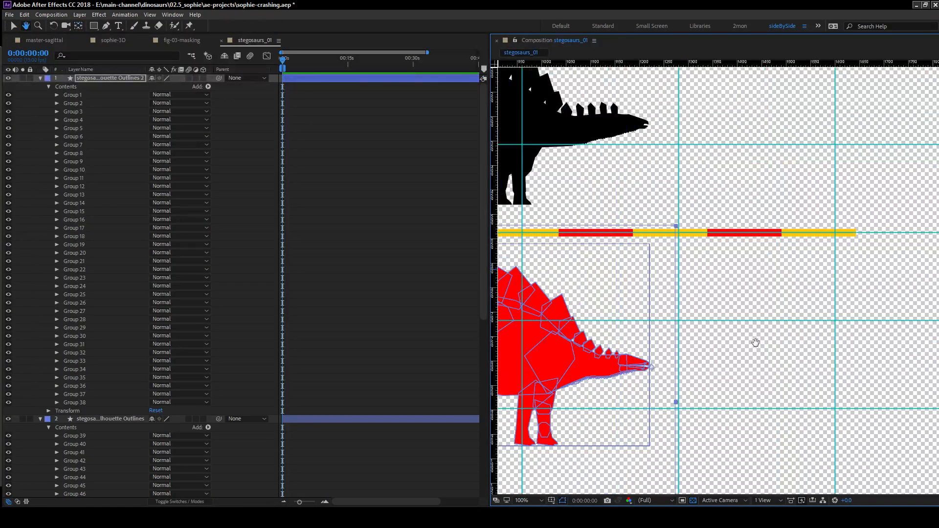
{"action": "left_click_drag", "start_coordinate": [755, 341], "coordinate": [778, 362]}
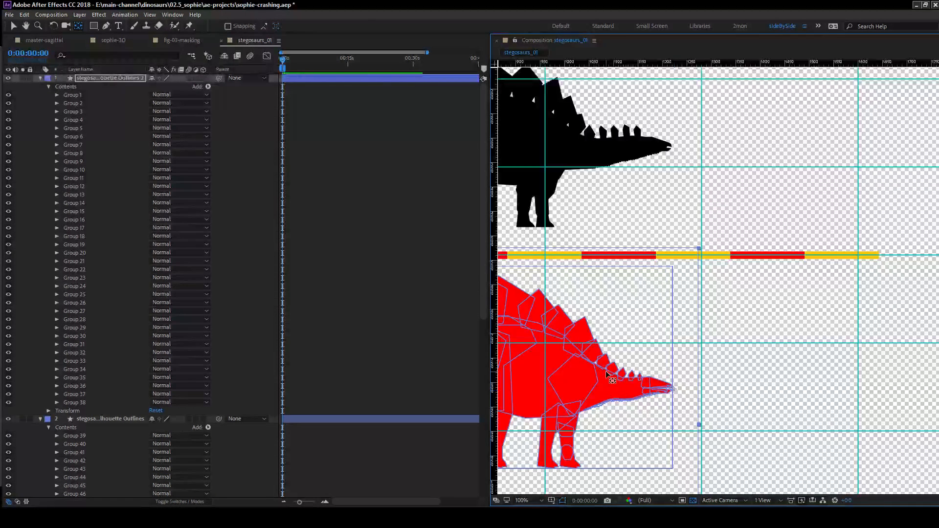
{"action": "left_click", "coordinate": [43, 125]}
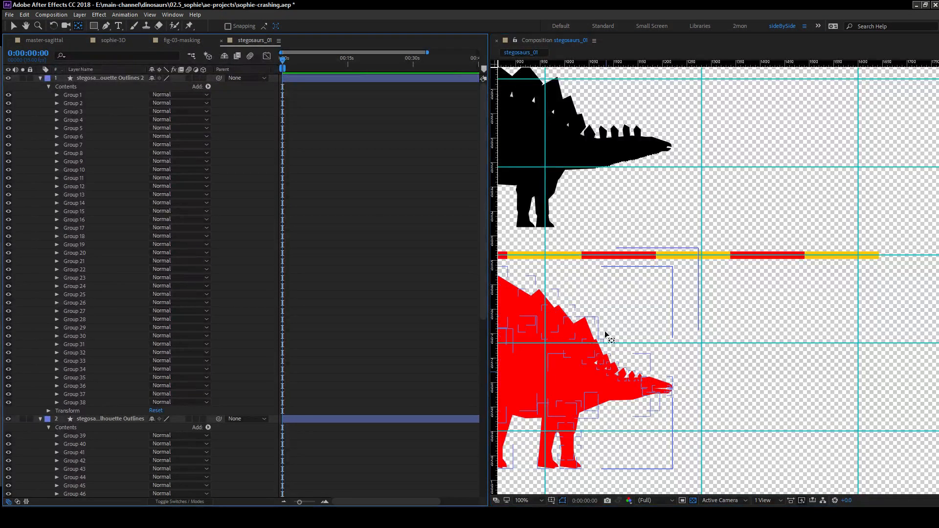
{"action": "left_click", "coordinate": [108, 78]}
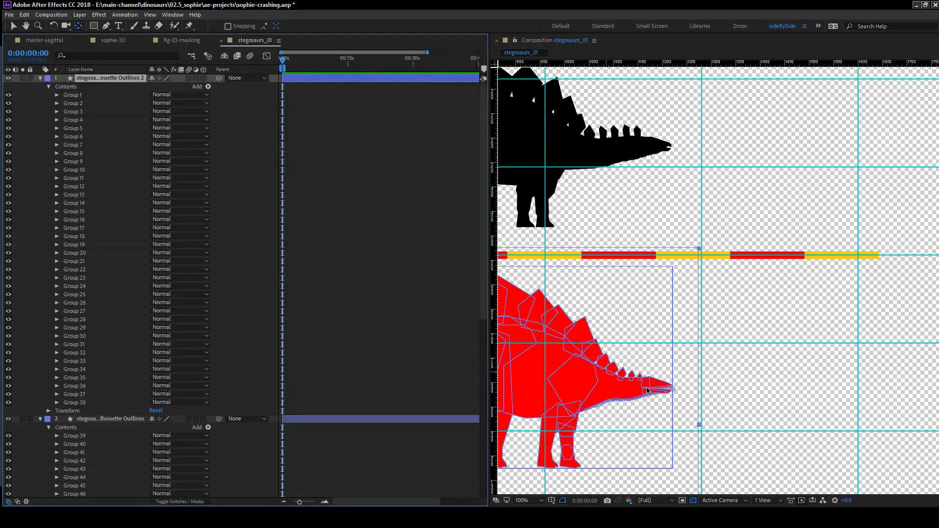
{"action": "left_click", "coordinate": [632, 369]}
{"action": "key", "text": "v"}
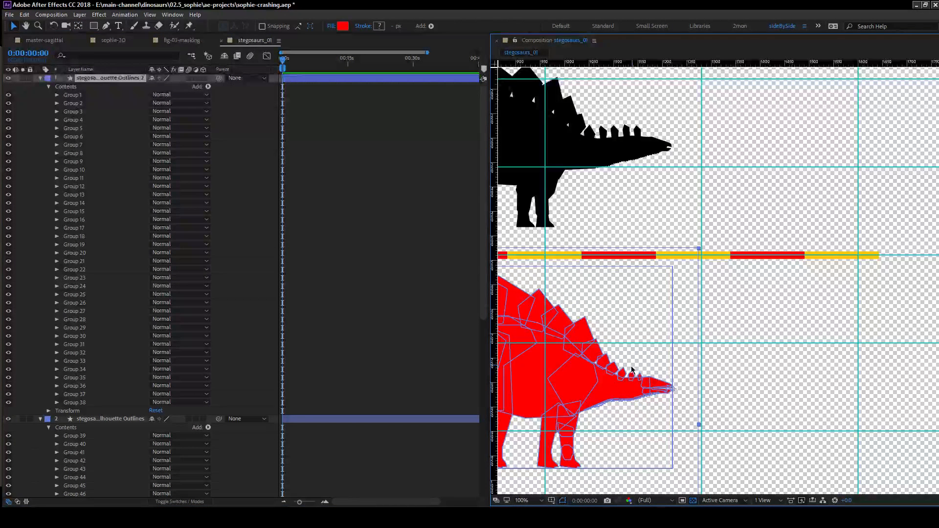
{"action": "left_click_drag", "start_coordinate": [610, 391], "coordinate": [813, 255]}
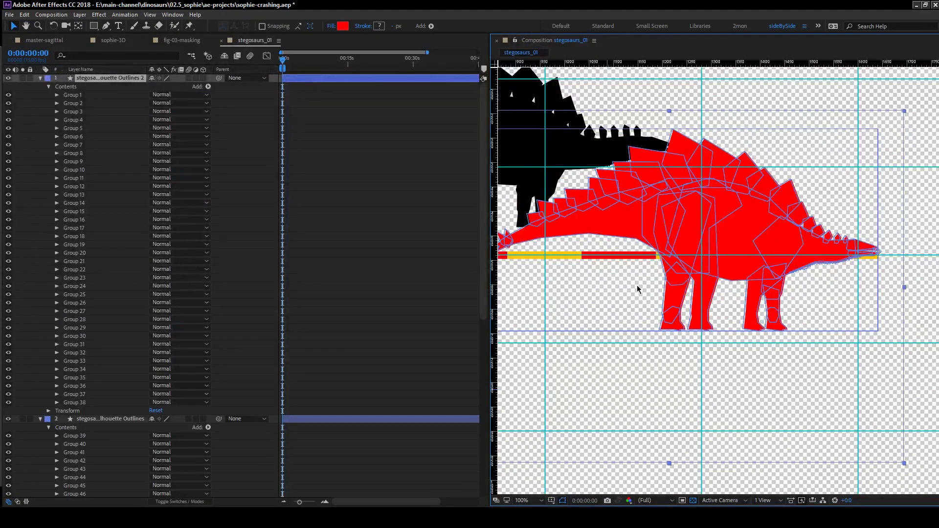
Hide the red stegosaurus layer so the black silhouette and the scale bar are unobstructed.
{"action": "scroll", "coordinate": [636, 280], "scroll_direction": "down", "scroll_amount": 2}
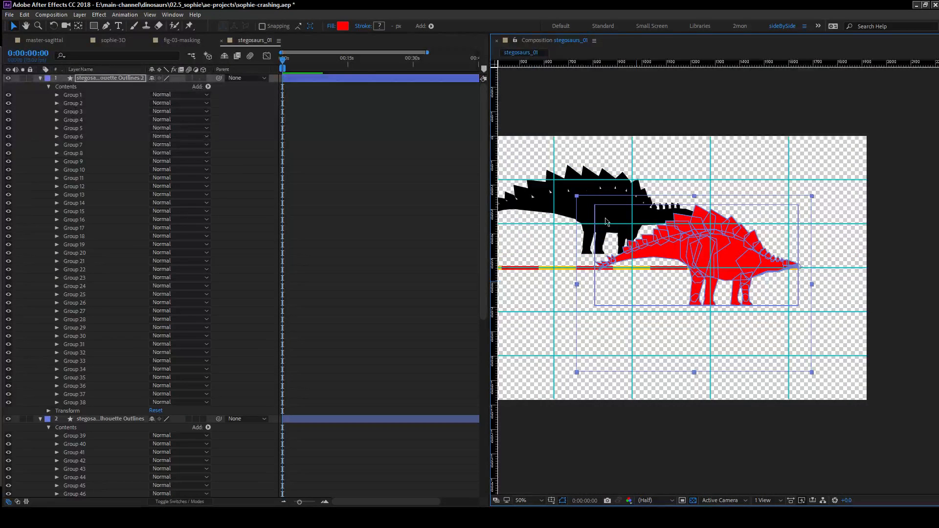
{"action": "left_click", "coordinate": [117, 421]}
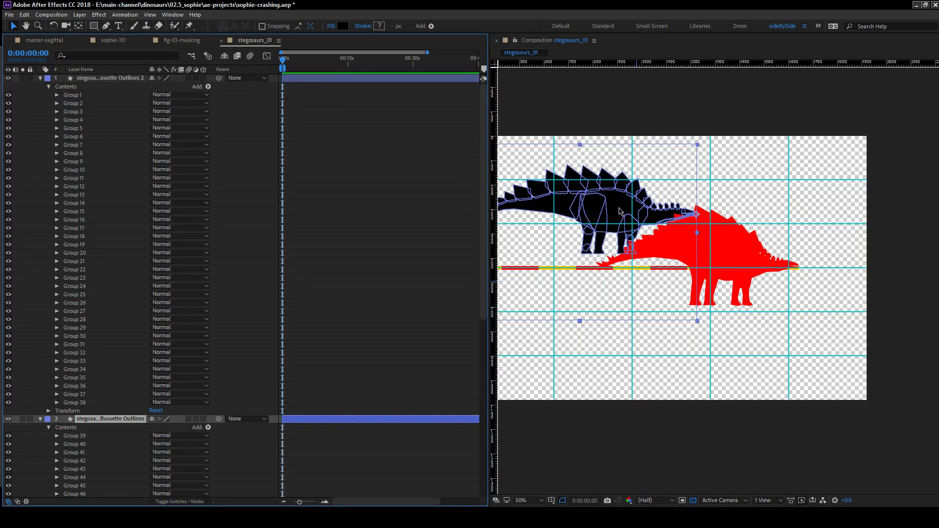
{"action": "left_click", "coordinate": [92, 79]}
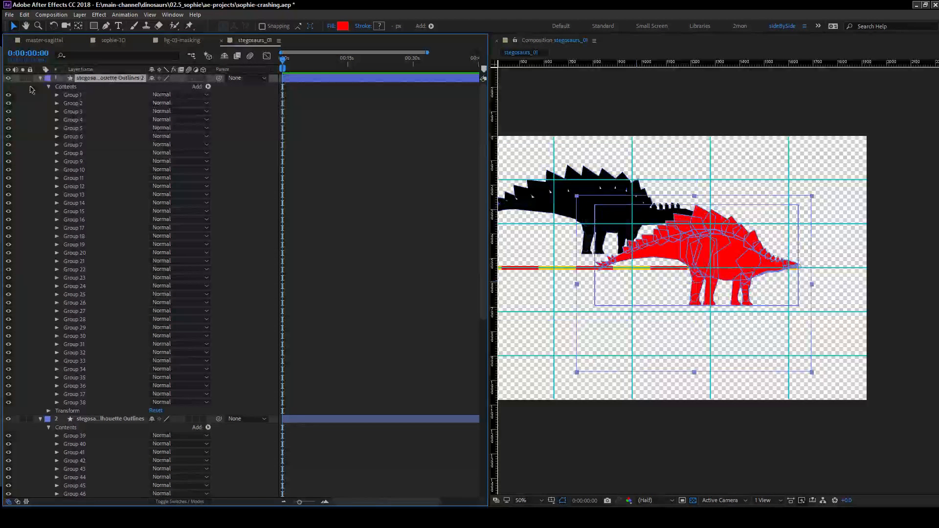
{"action": "left_click", "coordinate": [8, 78]}
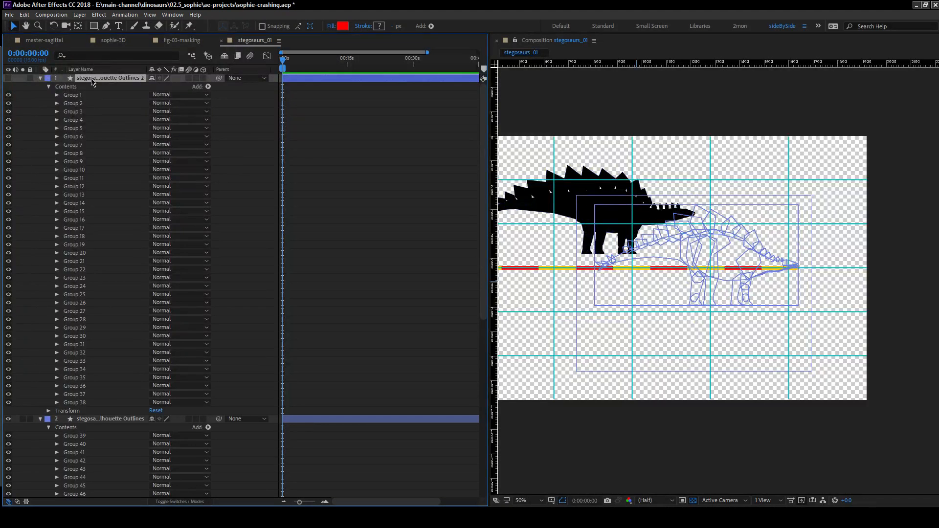
Move the black stegosaurus onto the scale bar so its snout tip meets the bar's right end.
{"action": "left_click", "coordinate": [103, 419]}
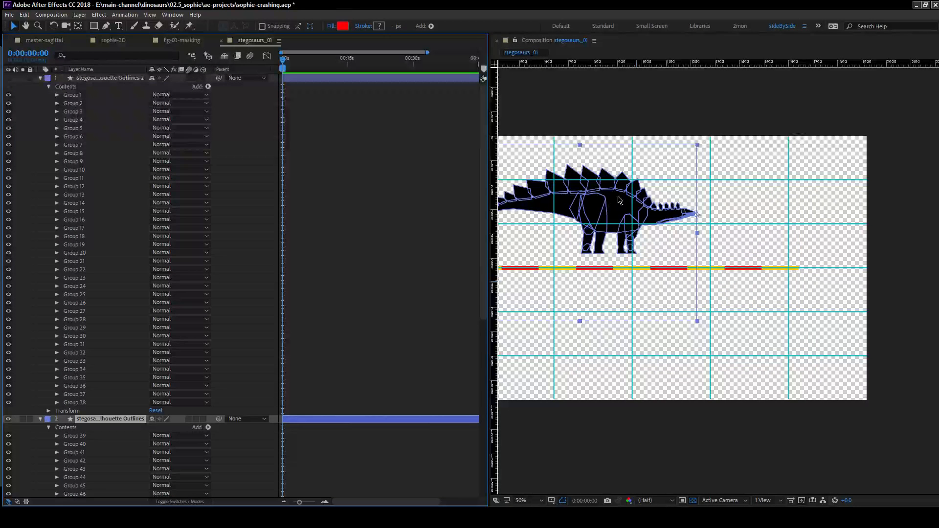
{"action": "left_click_drag", "start_coordinate": [623, 201], "coordinate": [723, 256]}
{"action": "scroll", "coordinate": [834, 290], "scroll_direction": "up", "scroll_amount": 2}
{"action": "left_click_drag", "start_coordinate": [854, 260], "coordinate": [534, 283]}
{"action": "left_click_drag", "start_coordinate": [624, 243], "coordinate": [622, 247]}
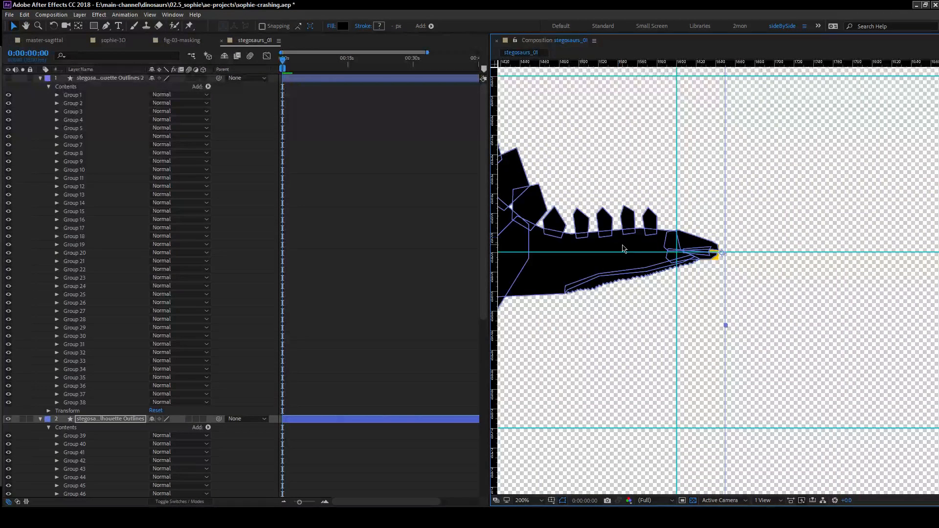
{"action": "scroll", "coordinate": [679, 277], "scroll_direction": "down", "scroll_amount": 3}
{"action": "scroll", "coordinate": [650, 274], "scroll_direction": "up", "scroll_amount": 1}
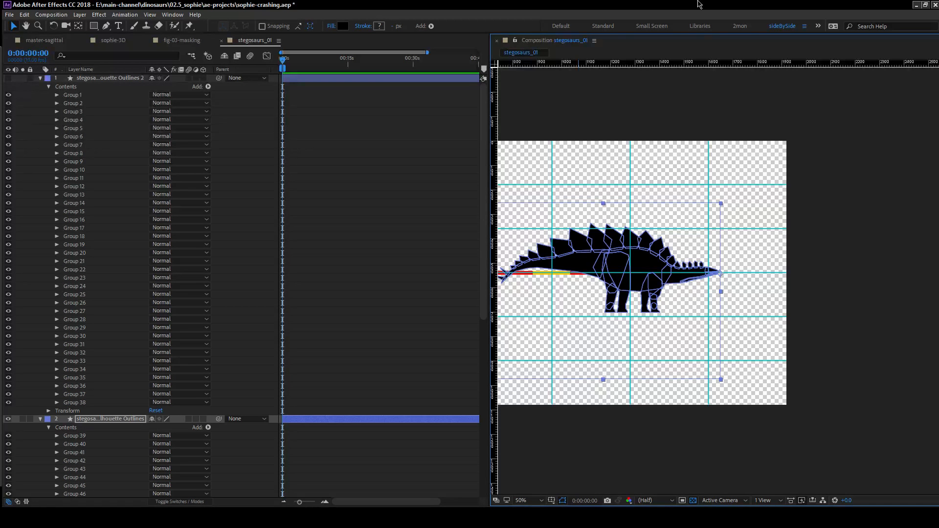
{"action": "left_click_drag", "start_coordinate": [672, 270], "coordinate": [790, 228]}
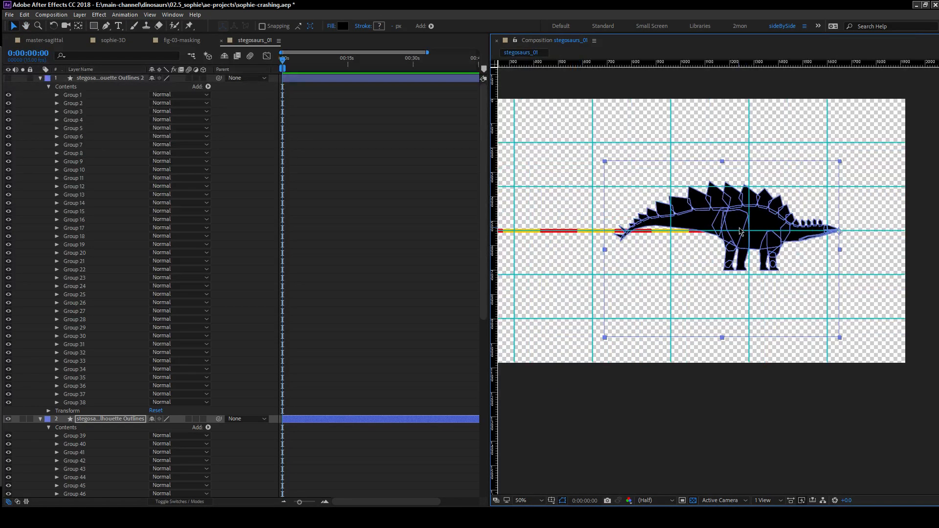
Collapse the expanded layer properties and move the scaleBar layer to the top of the layer stack.
{"action": "scroll", "coordinate": [143, 392], "scroll_direction": "down", "scroll_amount": 10}
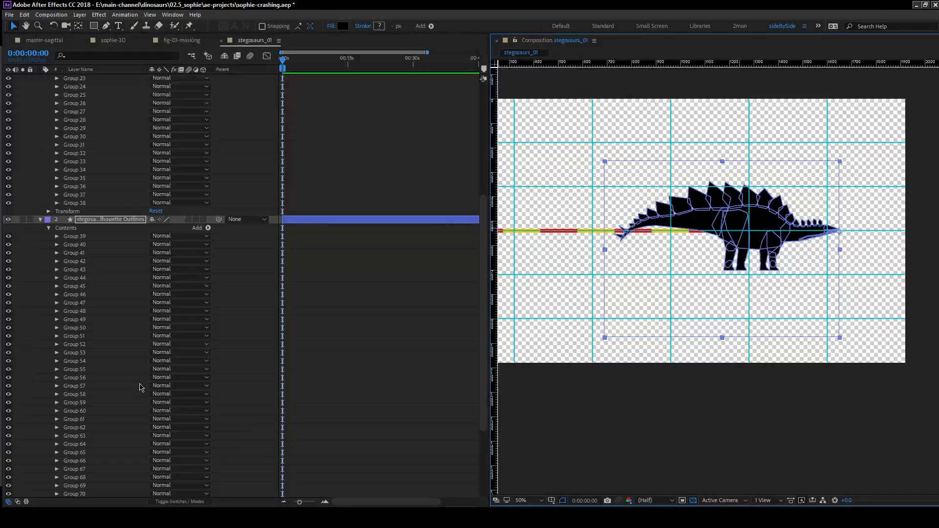
{"action": "left_click", "coordinate": [39, 304]}
{"action": "key", "text": "u"}
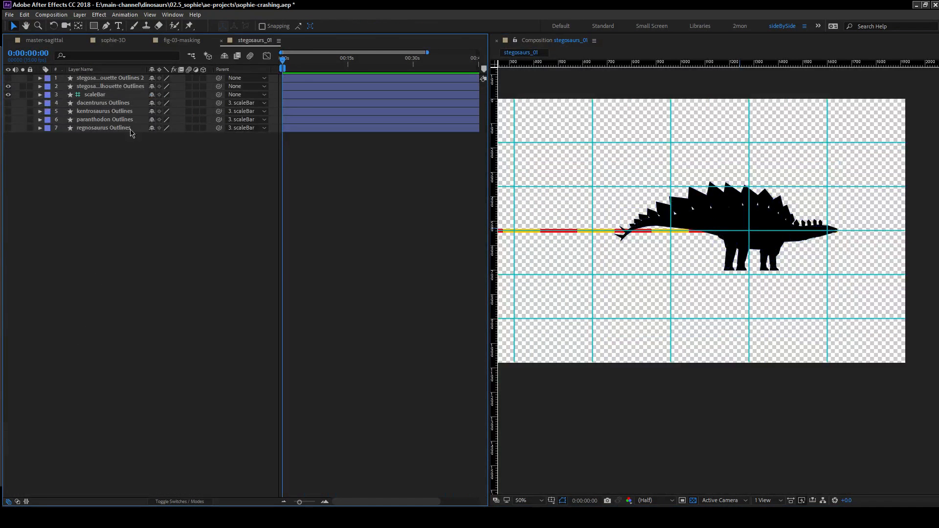
{"action": "left_click", "coordinate": [97, 96]}
{"action": "left_click_drag", "start_coordinate": [104, 98], "coordinate": [110, 75]}
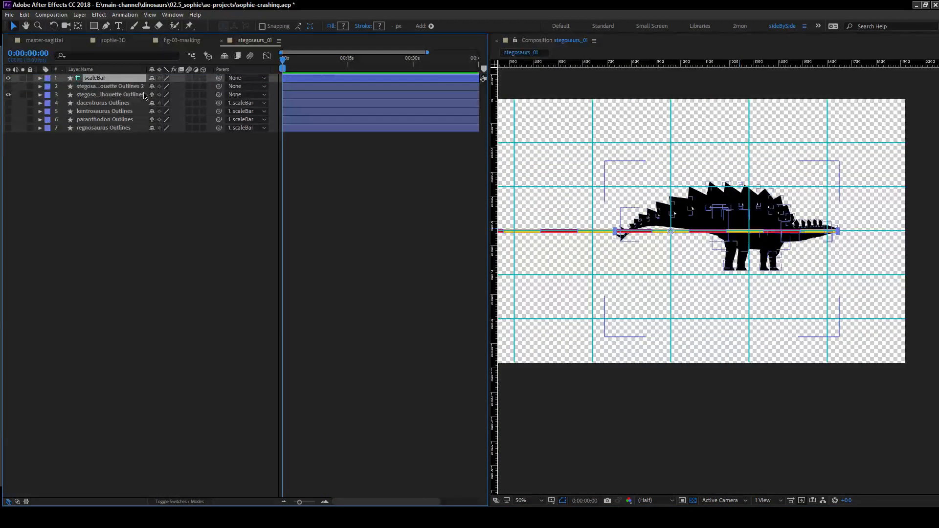
Scale both stegosaurus layers together to -140, 140%, keeping their snout tips at the scale bar's end.
{"action": "left_click", "coordinate": [112, 86]}
{"action": "left_click", "coordinate": [113, 95], "text": "shift"}
{"action": "key", "text": "s"}
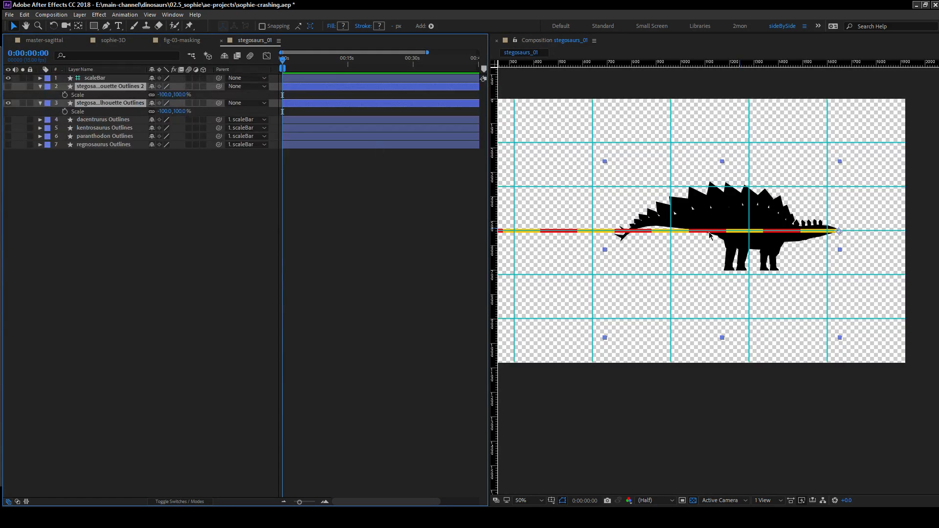
{"action": "left_click_drag", "start_coordinate": [561, 231], "coordinate": [612, 231]}
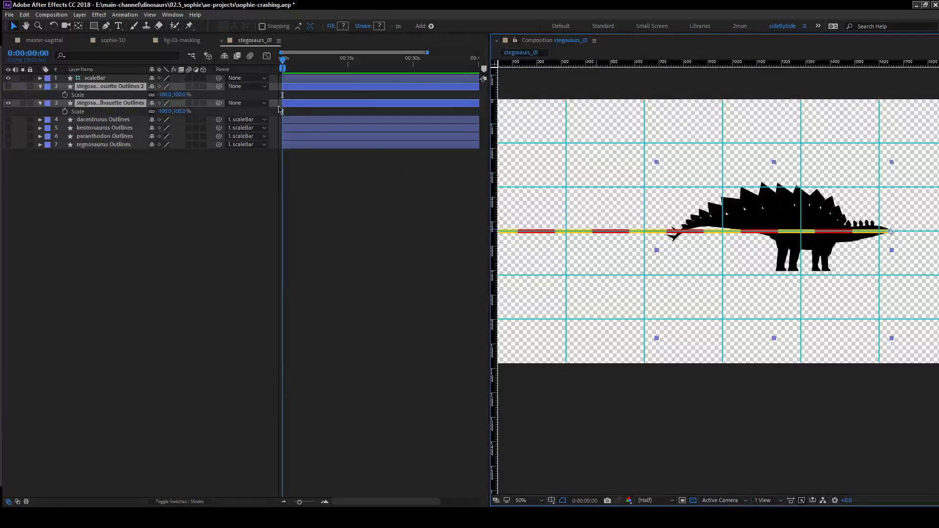
{"action": "left_click_drag", "start_coordinate": [181, 94], "coordinate": [201, 96]}
{"action": "left_click_drag", "start_coordinate": [679, 220], "coordinate": [567, 201]}
{"action": "left_click", "coordinate": [101, 163]}
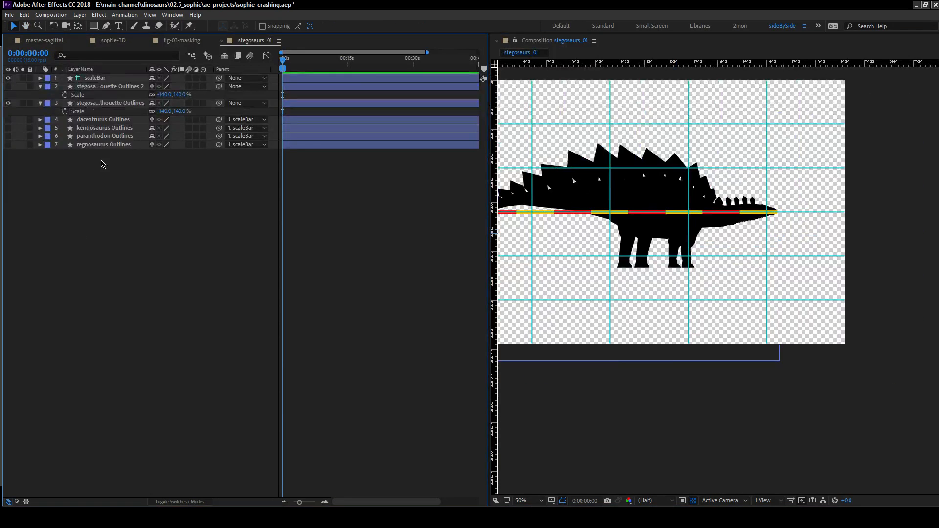
Show the red stegosaurus layer again and expand the properties of the scale bar and both stegosaurus layers.
{"action": "left_click", "coordinate": [8, 86]}
{"action": "left_click", "coordinate": [121, 88]}
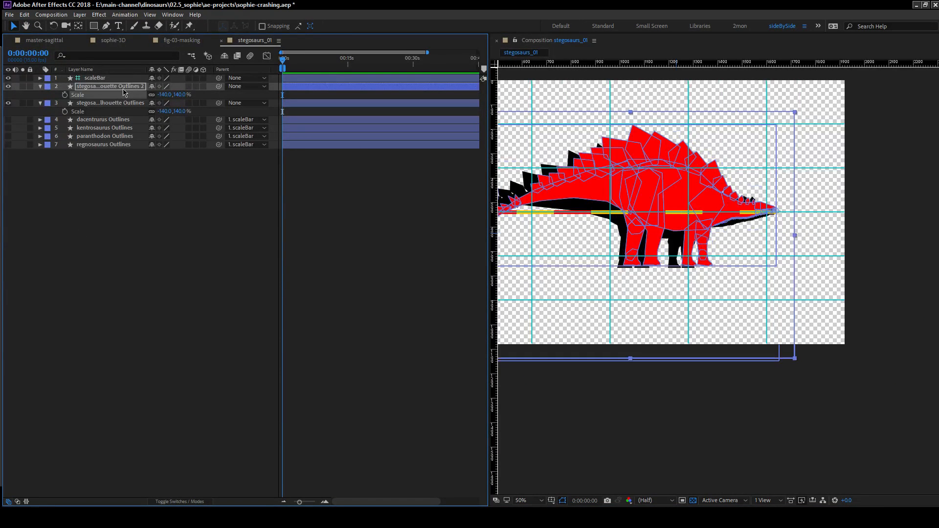
{"action": "left_click", "coordinate": [40, 78]}
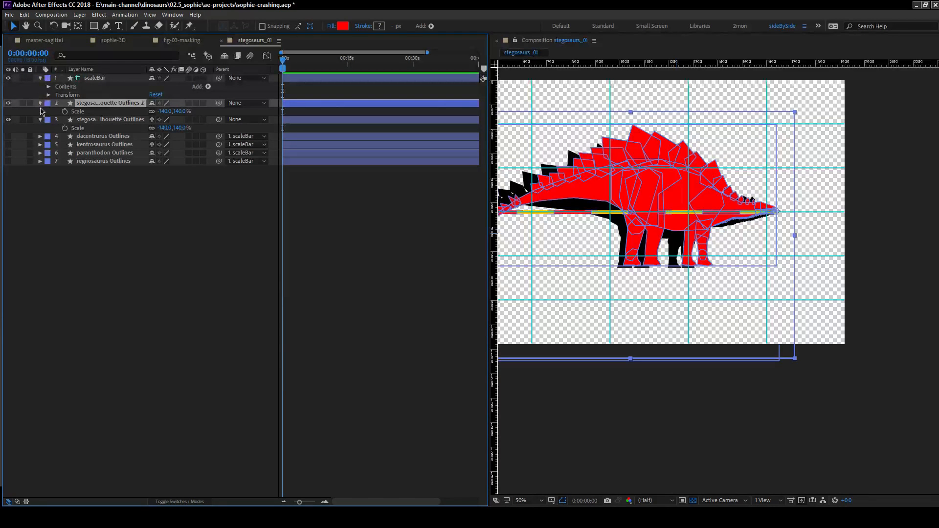
{"action": "left_click", "coordinate": [41, 104]}
{"action": "left_click", "coordinate": [40, 103]}
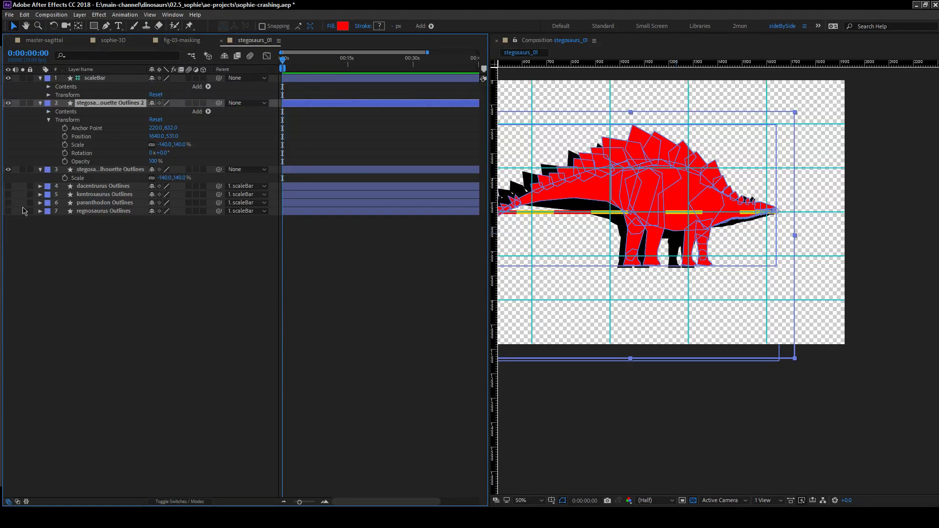
{"action": "left_click", "coordinate": [40, 169]}
{"action": "left_click", "coordinate": [41, 169]}
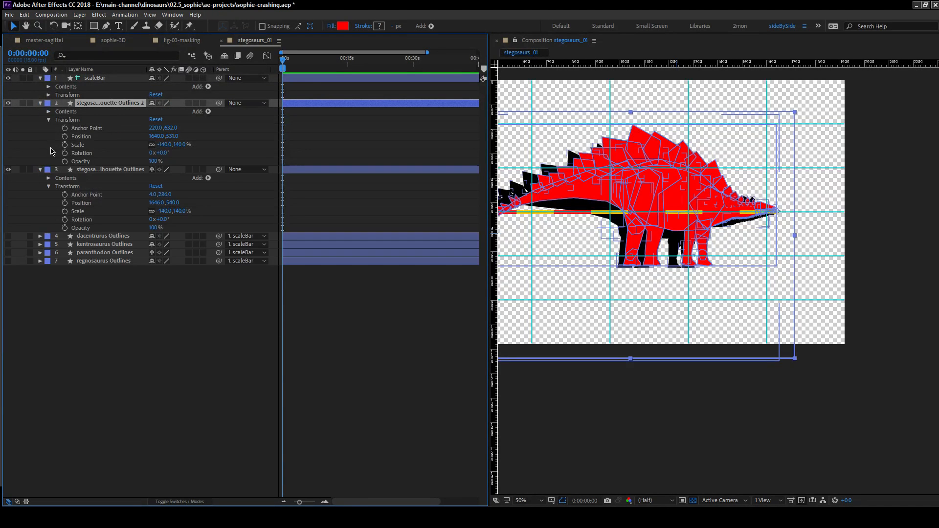
Expand the shape contents of both stegosaurus layers and examine how the red and black silhouettes overlap.
{"action": "left_click", "coordinate": [49, 178]}
{"action": "left_click", "coordinate": [49, 111]}
{"action": "left_click", "coordinate": [37, 143]}
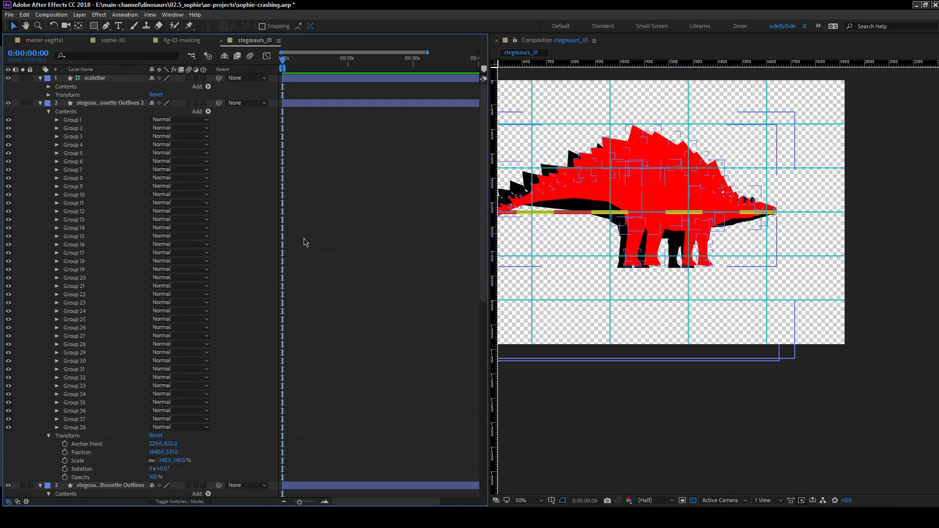
{"action": "left_click_drag", "start_coordinate": [612, 212], "coordinate": [681, 248]}
{"action": "left_click", "coordinate": [345, 146]}
{"action": "left_click", "coordinate": [291, 104]}
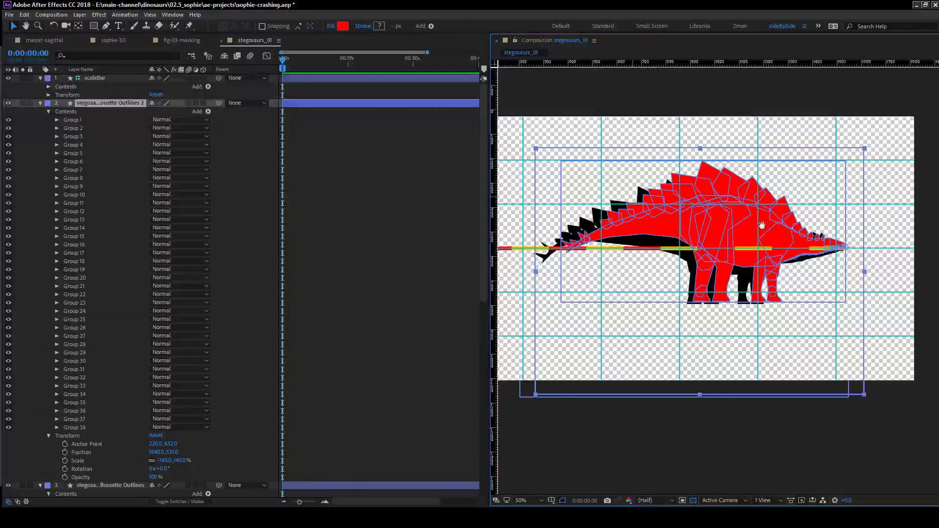
{"action": "left_click_drag", "start_coordinate": [739, 236], "coordinate": [764, 229]}
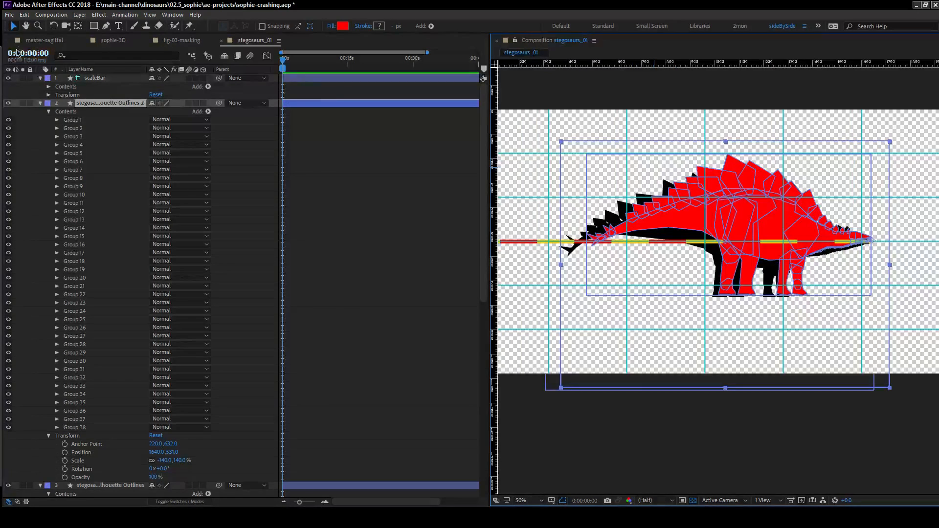
Review the start of the master-sagittal timeline and the sophie-3D composition, and return to stegosaurs_01.
{"action": "left_click", "coordinate": [34, 40]}
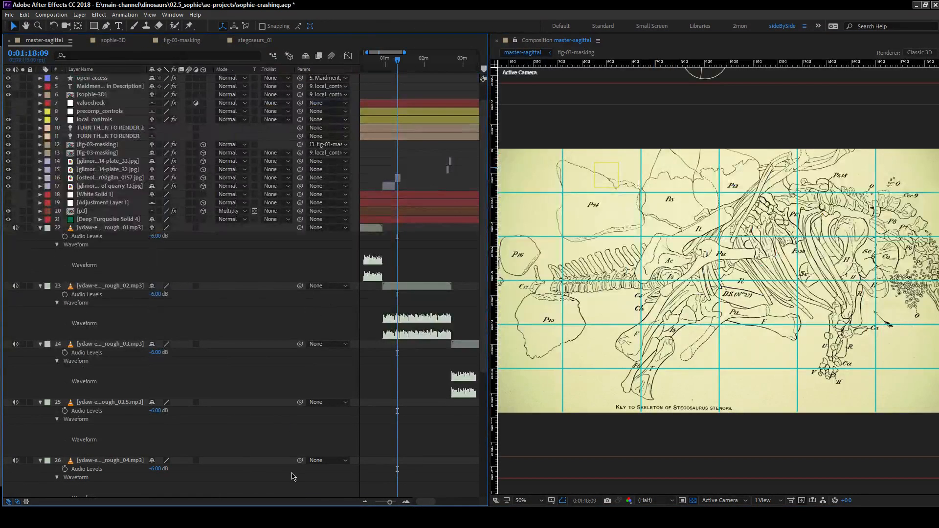
{"action": "mouse_move", "coordinate": [424, 501]}
{"action": "left_mouse_down"}
{"action": "mouse_move", "coordinate": [432, 501]}
{"action": "mouse_move", "coordinate": [421, 501]}
{"action": "left_mouse_up"}
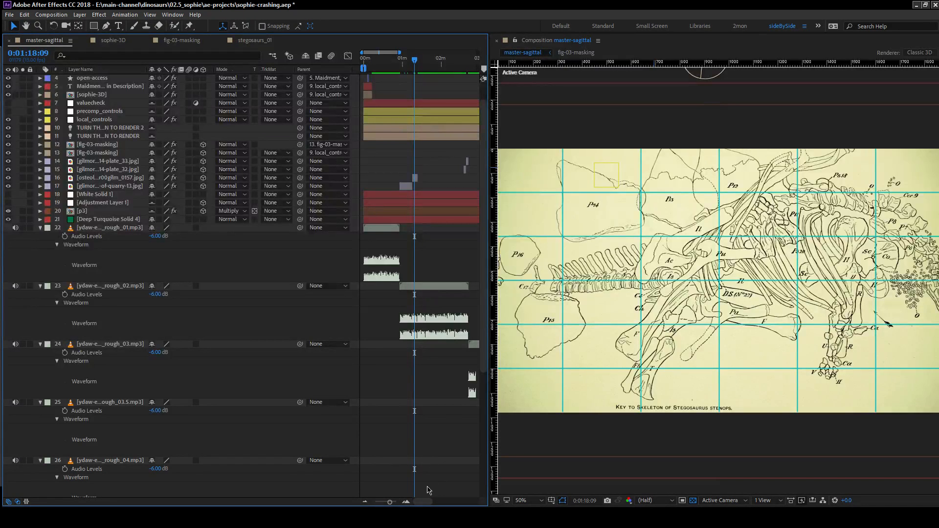
{"action": "mouse_move", "coordinate": [424, 502]}
{"action": "left_mouse_down"}
{"action": "mouse_move", "coordinate": [455, 502]}
{"action": "mouse_move", "coordinate": [419, 499]}
{"action": "left_mouse_up"}
{"action": "left_click", "coordinate": [114, 41]}
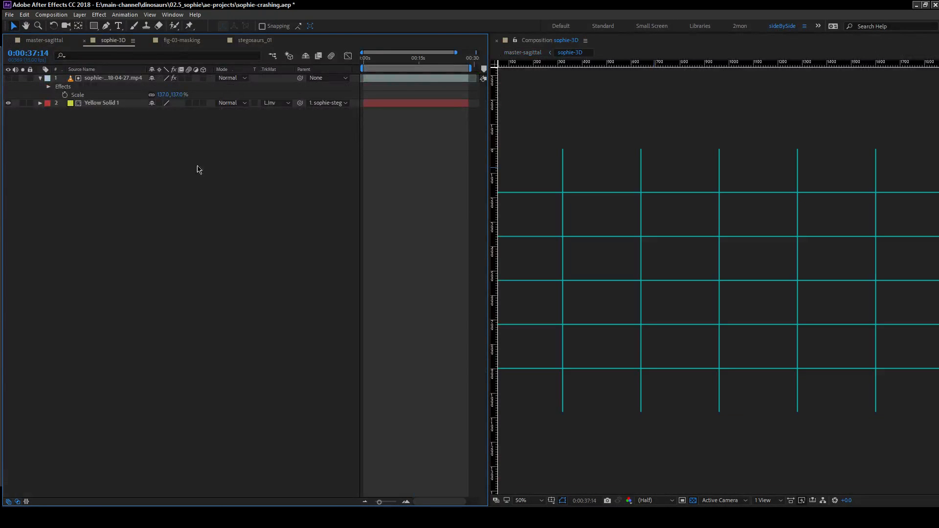
{"action": "left_click", "coordinate": [255, 42]}
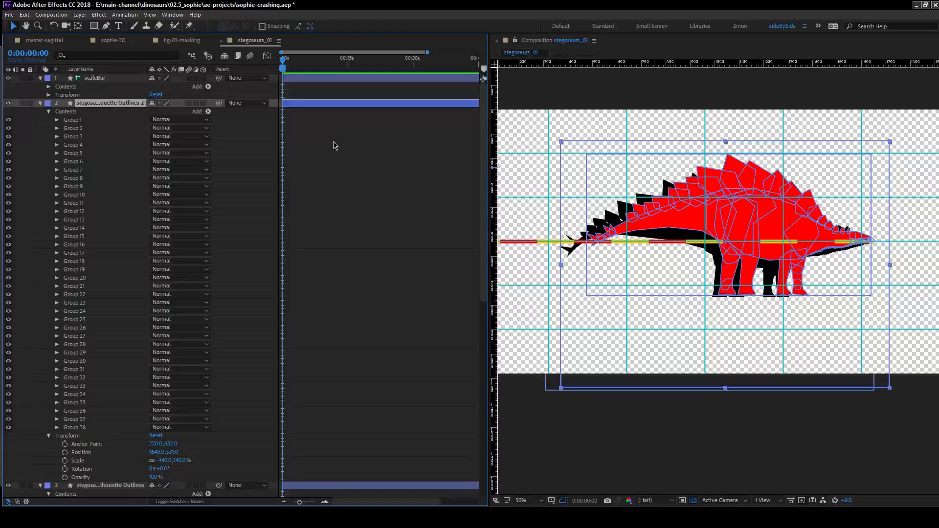
Collapse both stegosaurus layers and move the two silhouettes together up and left, clear above the scale bar.
{"action": "left_click", "coordinate": [791, 209]}
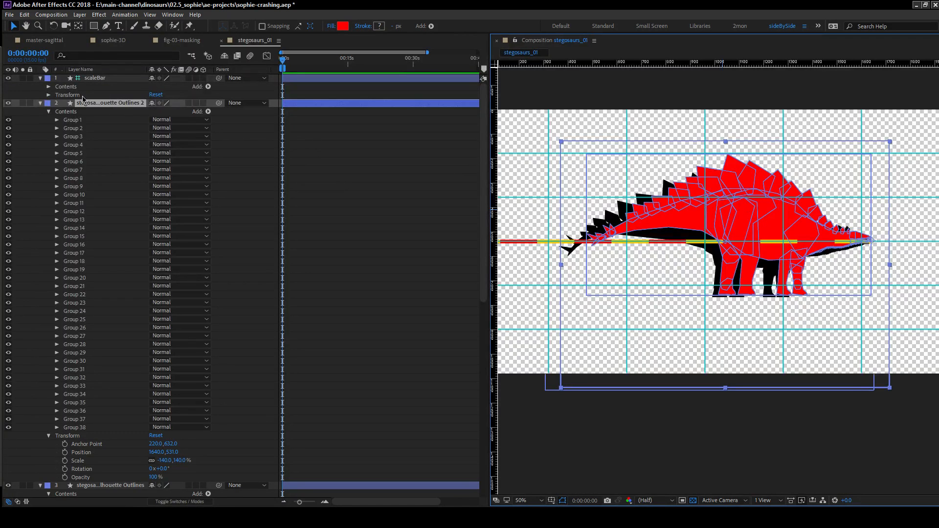
{"action": "left_click", "coordinate": [118, 104]}
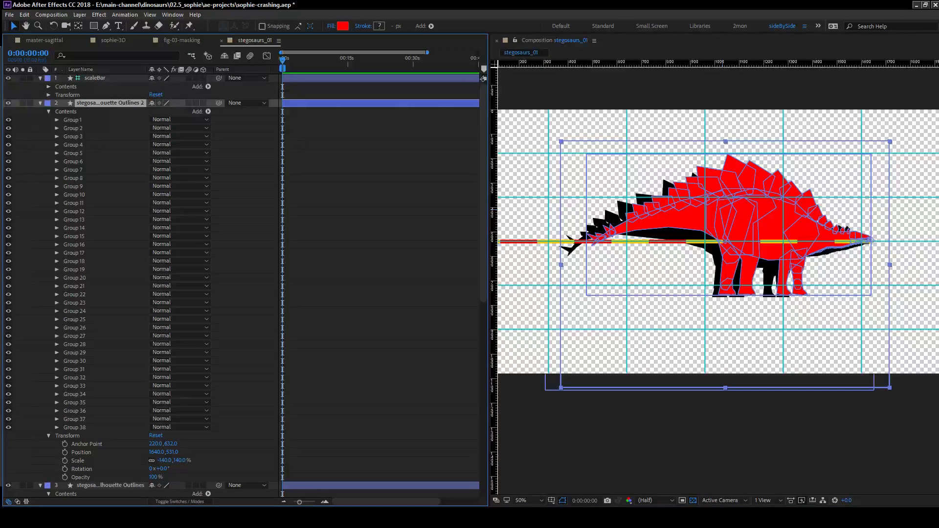
{"action": "left_click", "coordinate": [34, 139]}
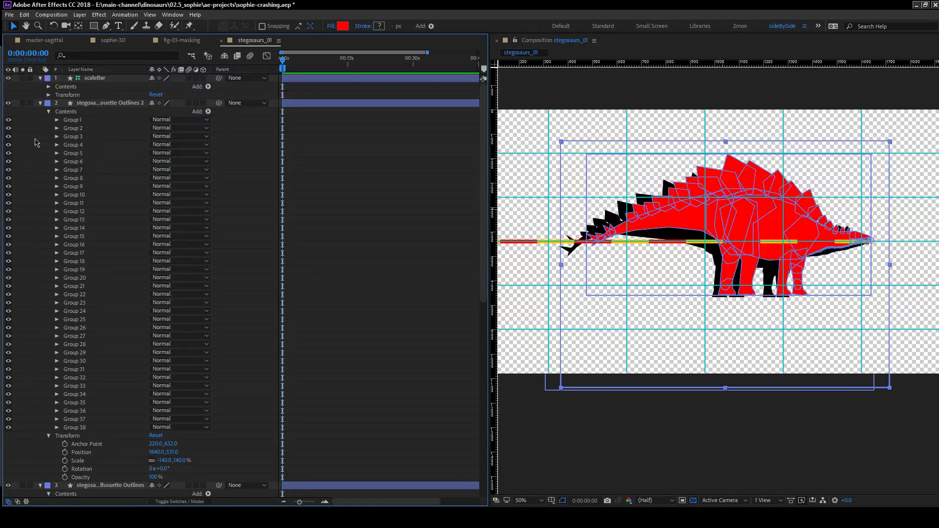
{"action": "left_click", "coordinate": [97, 104]}
{"action": "left_click", "coordinate": [40, 105]}
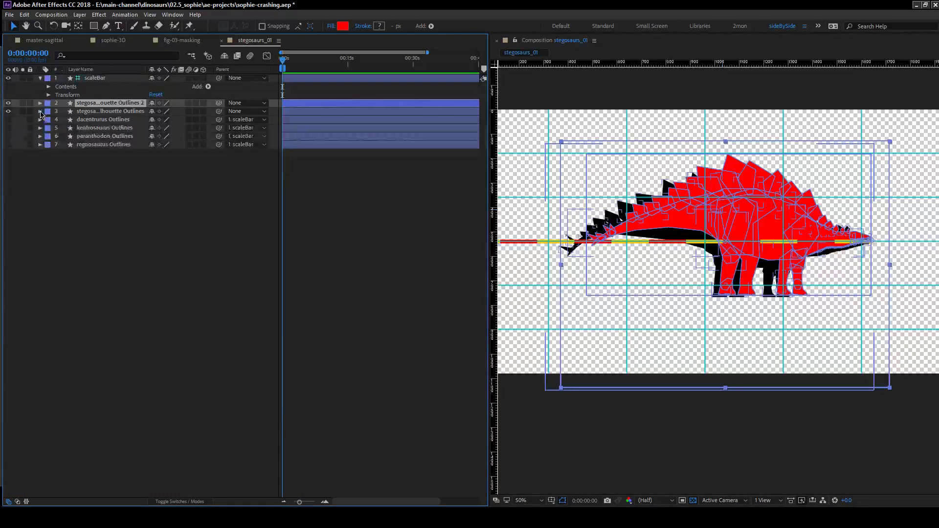
{"action": "left_click", "coordinate": [114, 111], "text": "shift"}
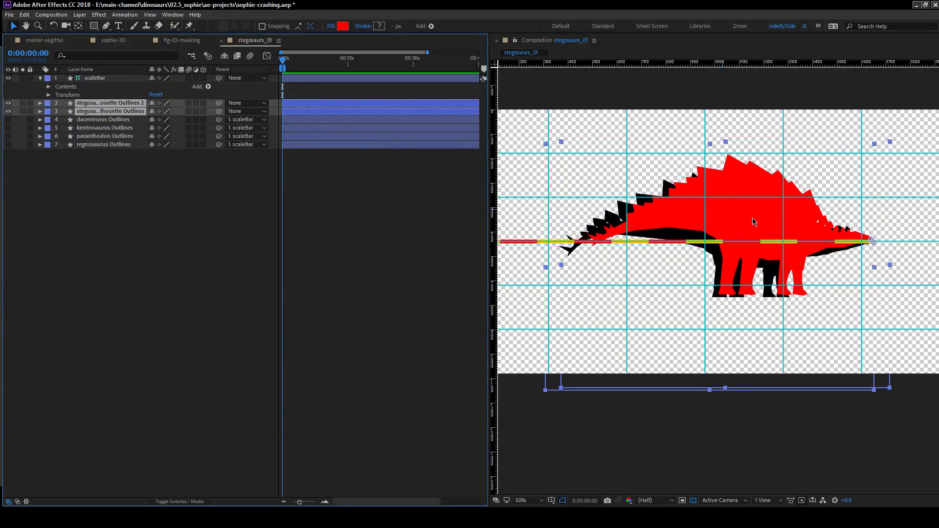
{"action": "left_click_drag", "start_coordinate": [755, 223], "coordinate": [714, 151]}
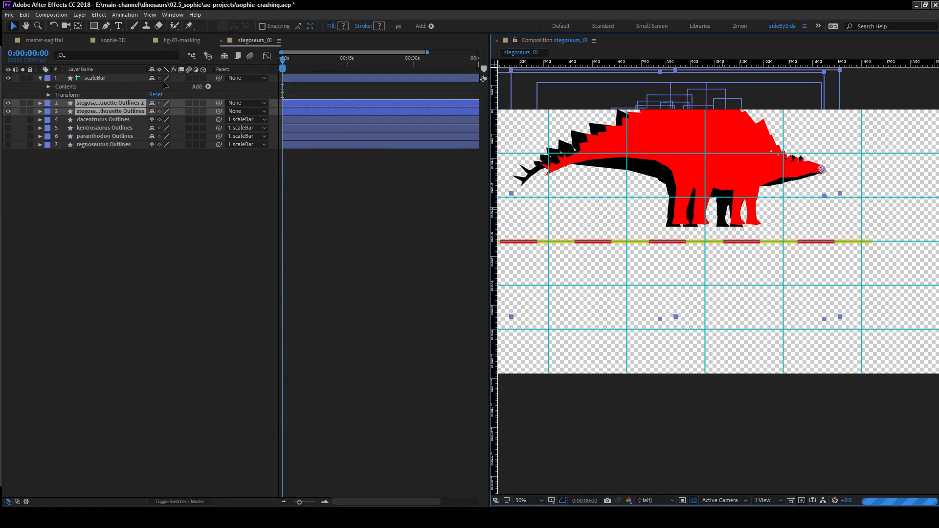
{"action": "left_click", "coordinate": [119, 82]}
{"action": "left_click", "coordinate": [49, 94]}
{"action": "left_click_drag", "start_coordinate": [172, 111], "coordinate": [334, 129]}
{"action": "key", "text": "ctrl+z"}
Parent both stegosaurus layers to the scaleBar layer.
{"action": "left_click", "coordinate": [109, 145]}
{"action": "left_click", "coordinate": [110, 153], "text": "shift"}
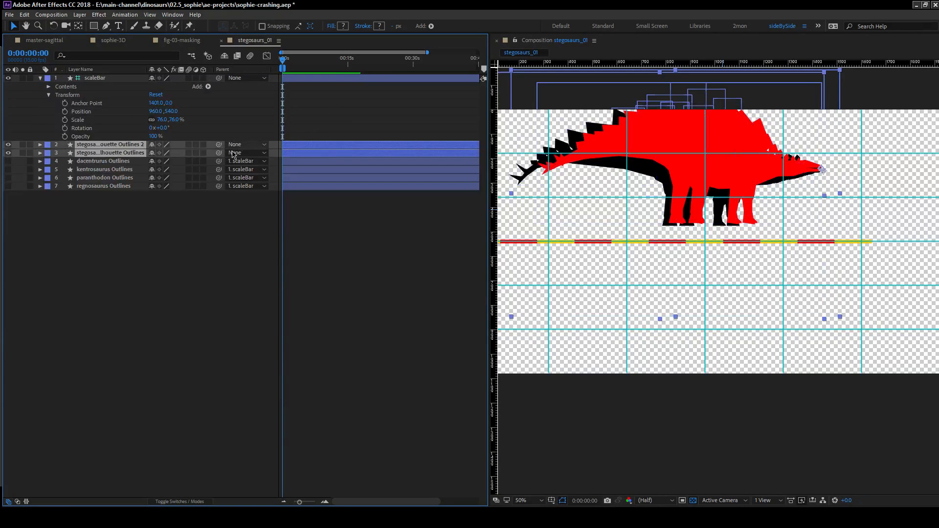
{"action": "left_click_drag", "start_coordinate": [219, 145], "coordinate": [91, 78]}
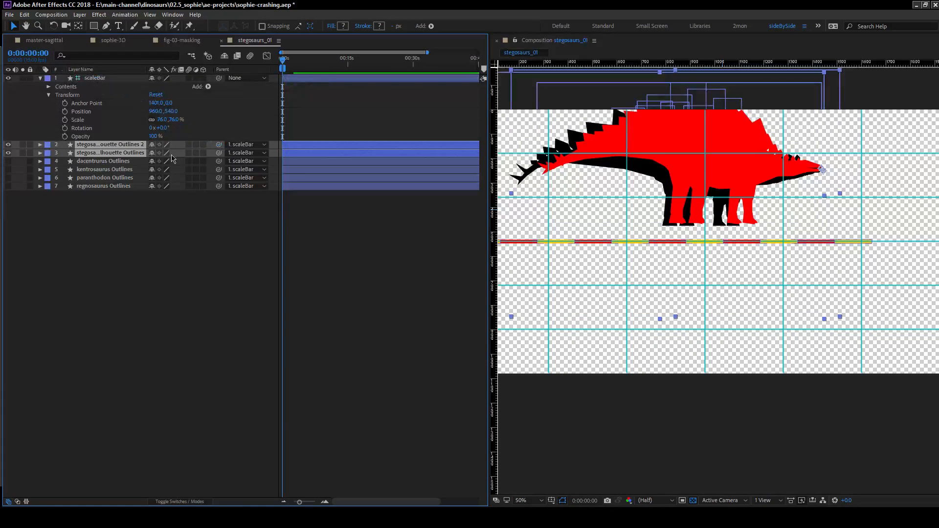
Lower the scale bar to position 960, 893 and show the dacentrurus, kentrosaurus, paranthodon and regnosaurus layers.
{"action": "left_click_drag", "start_coordinate": [172, 115], "coordinate": [330, 128]}
{"action": "left_click_drag", "start_coordinate": [8, 162], "coordinate": [10, 196]}
{"action": "left_click", "coordinate": [351, 310]}
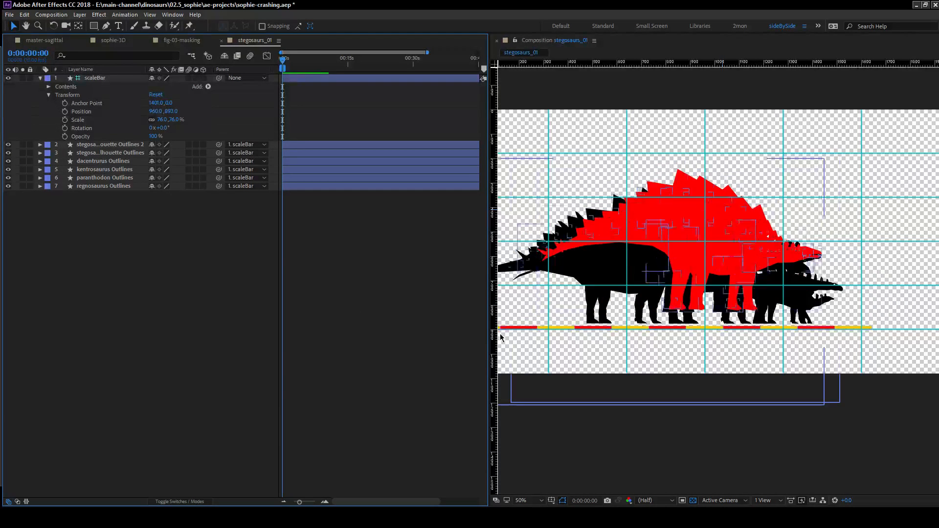
Lower both stegosaurus layers together to vertical positions of about -340 for red and -328 for black, bringing their feet near the scale bar.
{"action": "left_click", "coordinate": [116, 145]}
{"action": "left_click", "coordinate": [118, 155], "text": "shift"}
{"action": "key", "text": "p"}
{"action": "left_click_drag", "start_coordinate": [175, 154], "coordinate": [197, 153]}
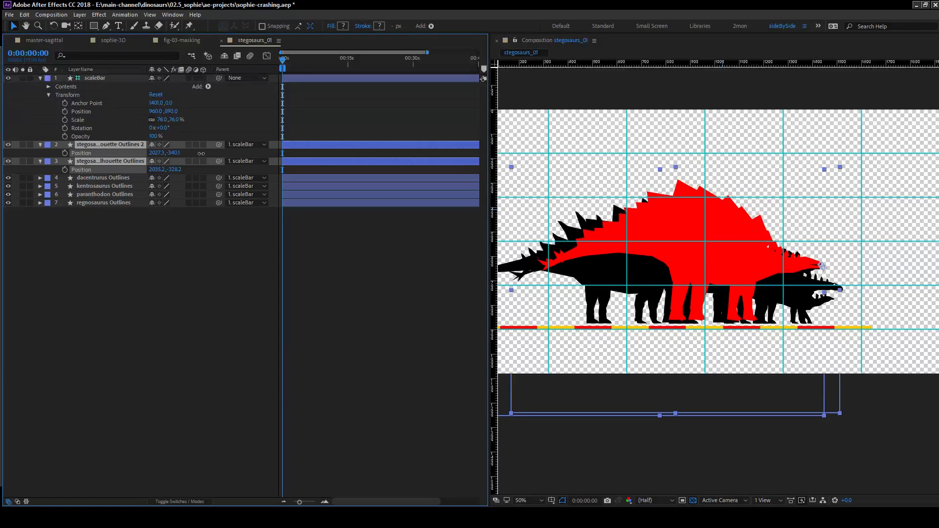
Lower both stegosaurus layers together until the black one's vertical position is -322.2, and lower the red one further to -323.1.
{"action": "left_click_drag", "start_coordinate": [203, 154], "coordinate": [204, 154]}
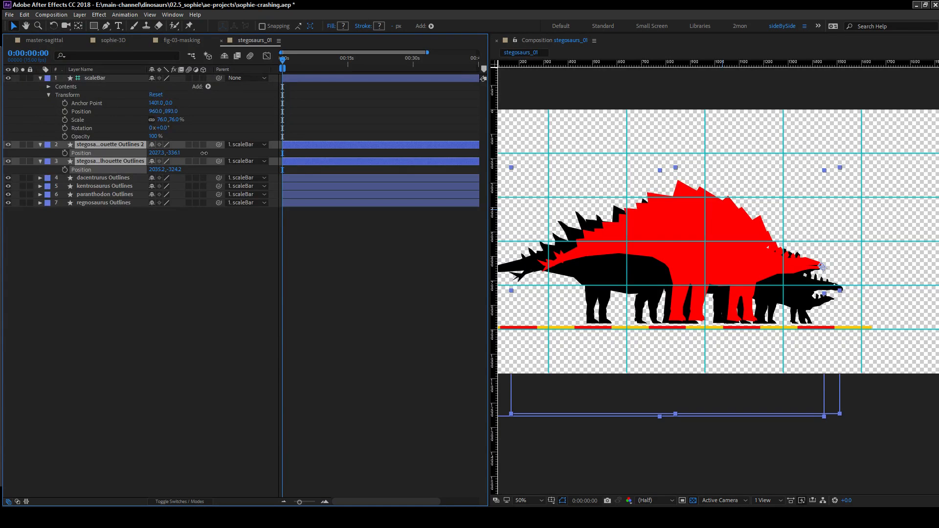
{"action": "left_click", "coordinate": [112, 300]}
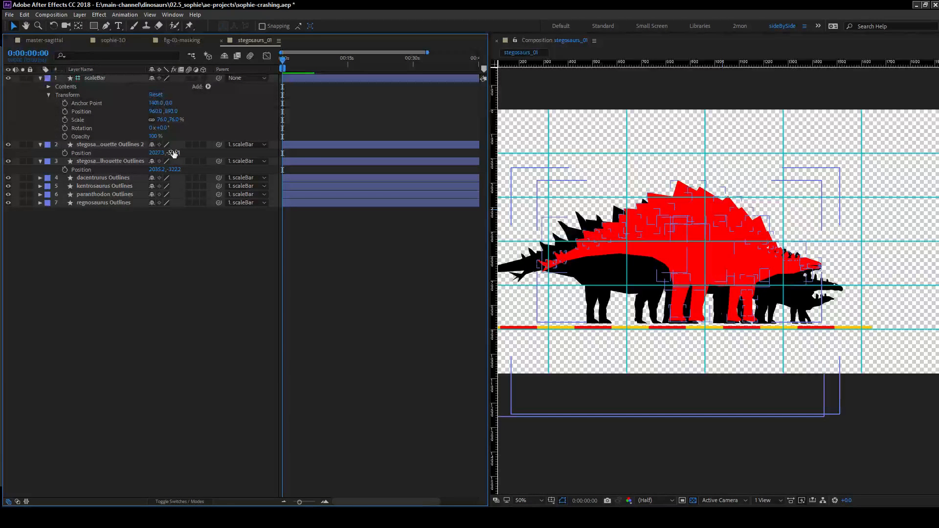
{"action": "left_click", "coordinate": [175, 155]}
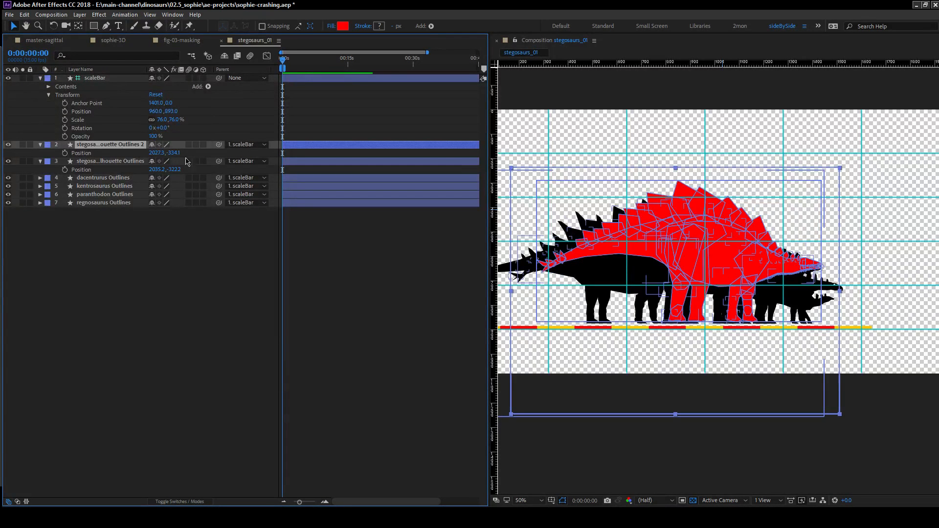
{"action": "left_click_drag", "start_coordinate": [176, 153], "coordinate": [181, 153]}
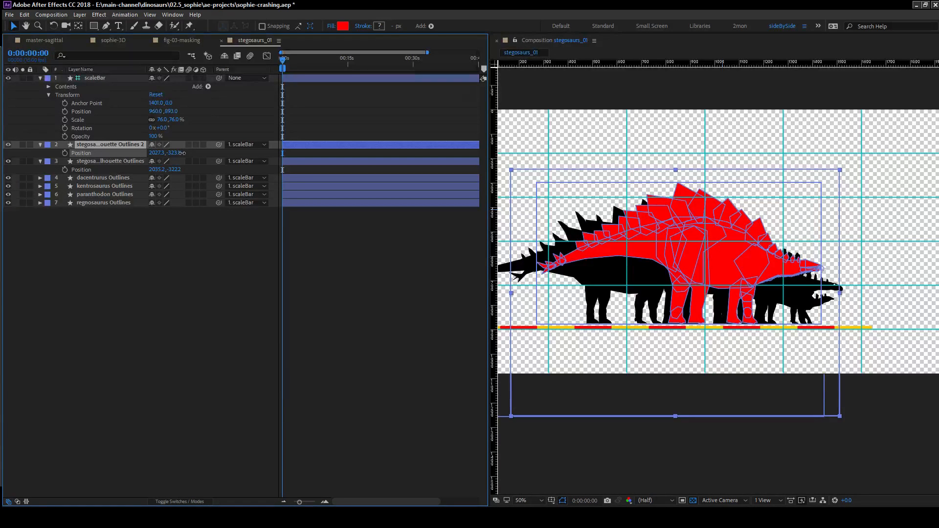
{"action": "left_click", "coordinate": [384, 353]}
Shift both stegosaurus layers together to the left, to horizontal positions of 1432.3 for red and 1440.2 for black.
{"action": "key", "text": "space"}
{"action": "left_click_drag", "start_coordinate": [883, 272], "coordinate": [792, 239]}
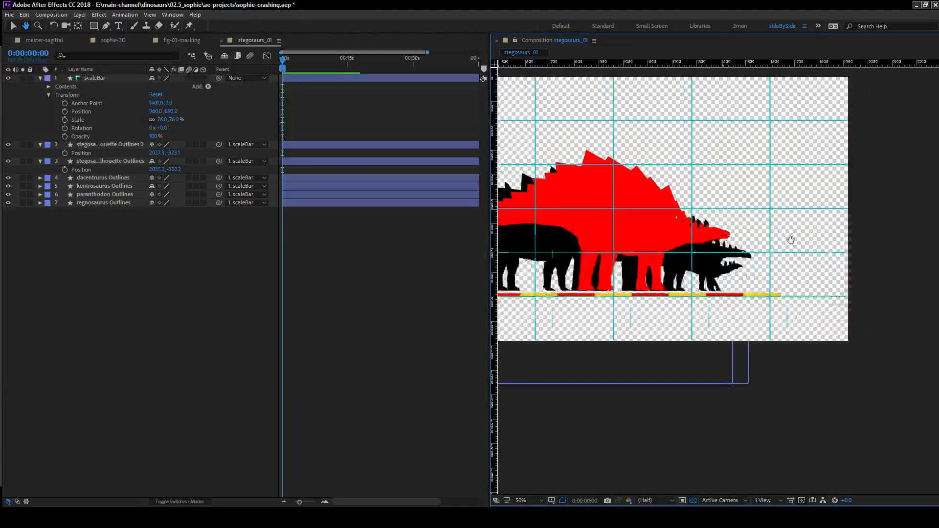
{"action": "left_click", "coordinate": [108, 147]}
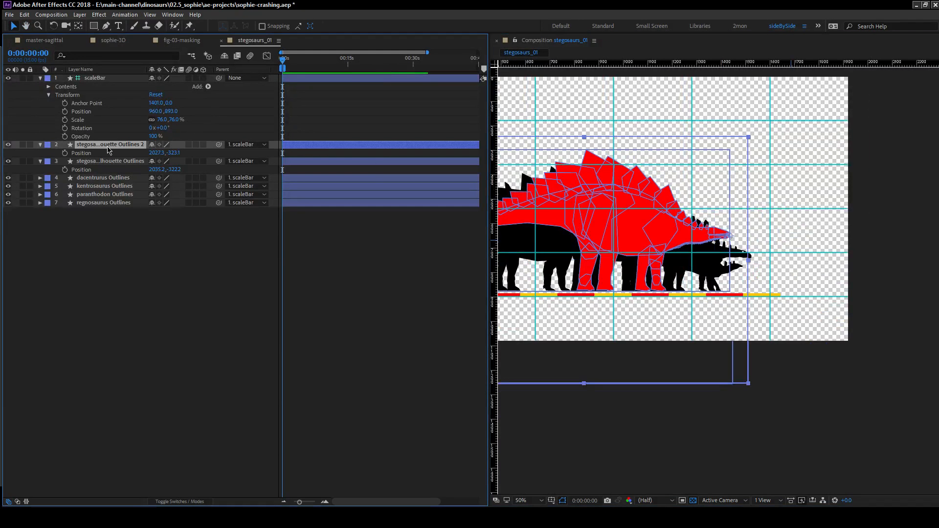
{"action": "scroll", "coordinate": [812, 255], "scroll_direction": "up", "scroll_amount": 2}
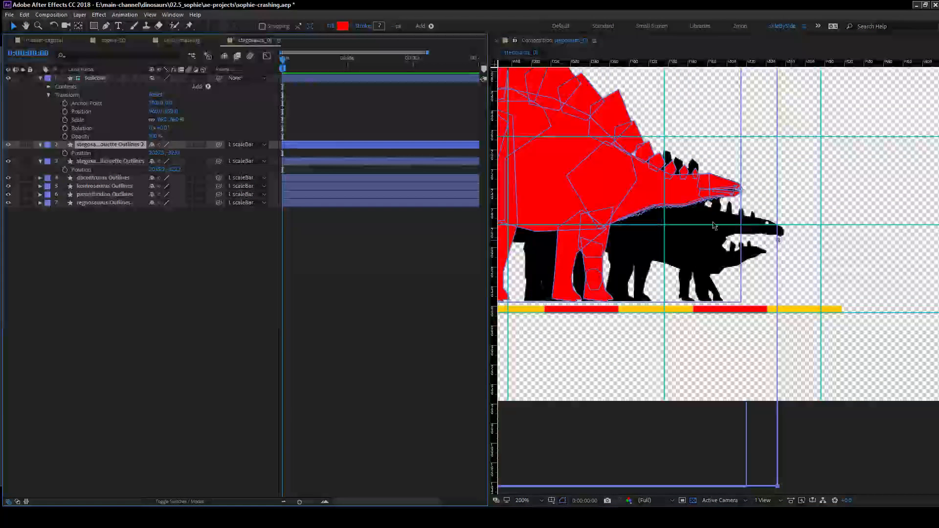
{"action": "scroll", "coordinate": [746, 238], "scroll_direction": "down", "scroll_amount": 2}
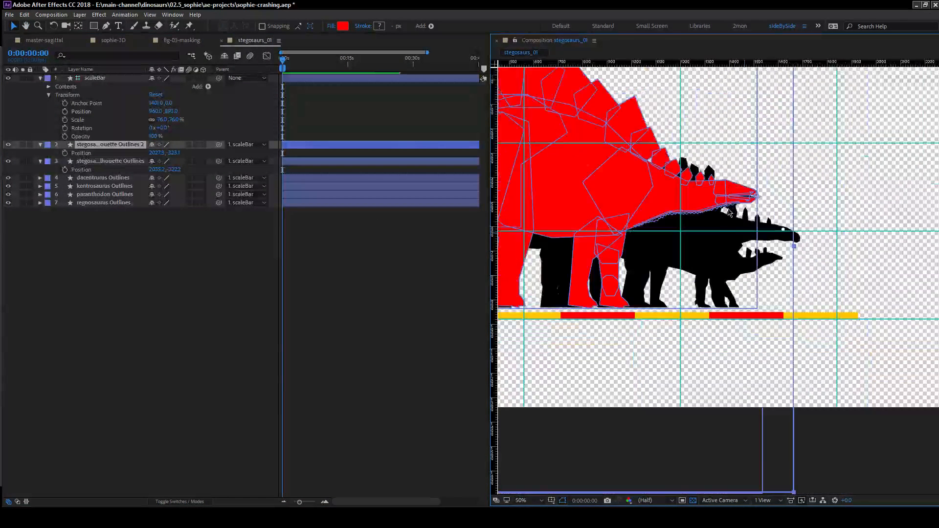
{"action": "key", "text": "space"}
{"action": "left_click_drag", "start_coordinate": [708, 235], "coordinate": [692, 216]}
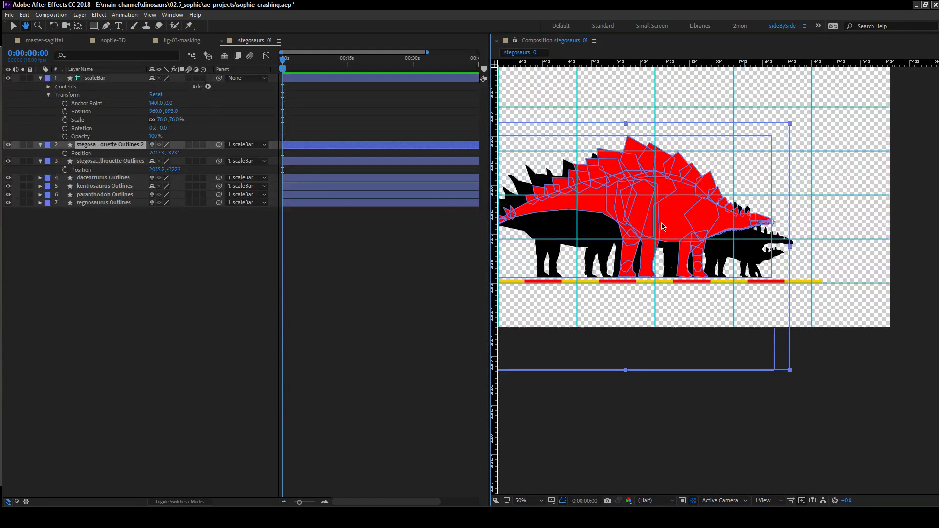
{"action": "left_click", "coordinate": [125, 289]}
{"action": "left_click", "coordinate": [107, 145]}
{"action": "left_click", "coordinate": [115, 161], "text": "shift"}
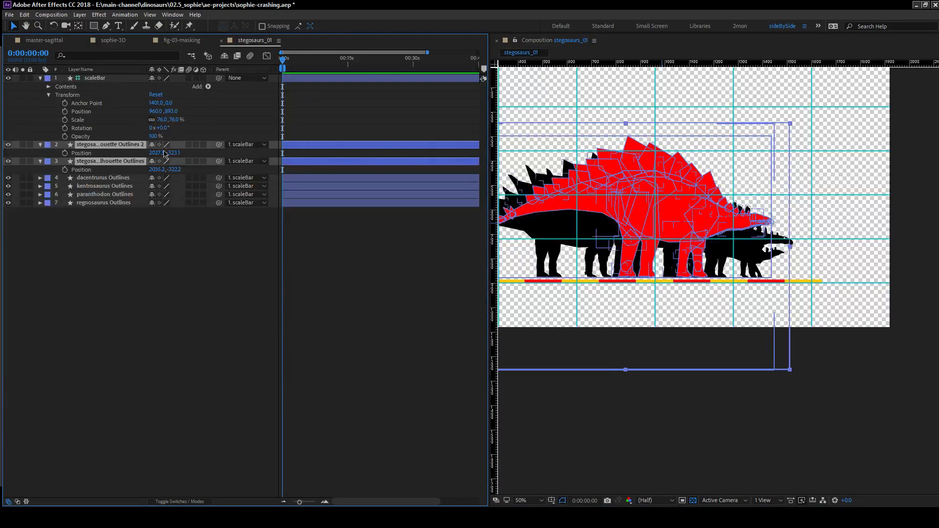
{"action": "left_click_drag", "start_coordinate": [156, 154], "coordinate": [1, 155]}
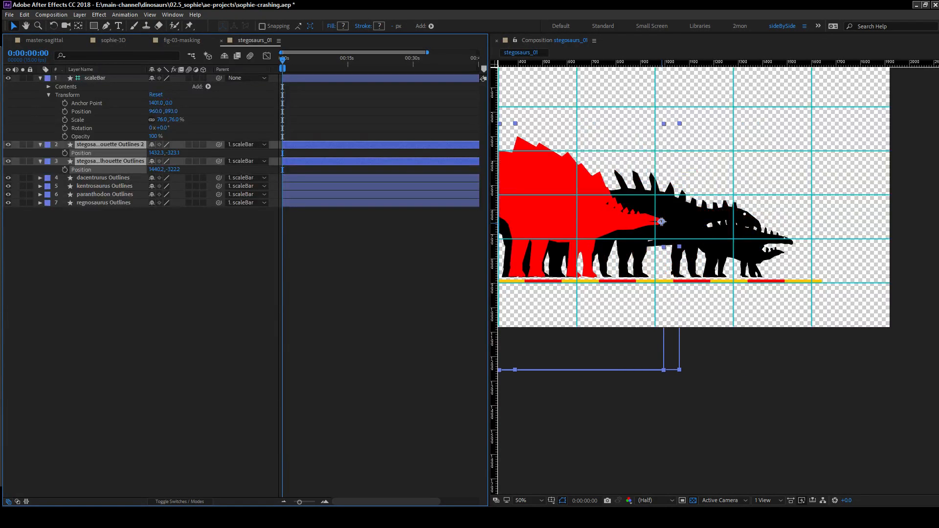
{"action": "left_click", "coordinate": [661, 264]}
Examine how the silhouettes' feet and heads line up along the whole scale bar.
{"action": "left_click_drag", "start_coordinate": [662, 263], "coordinate": [612, 265]}
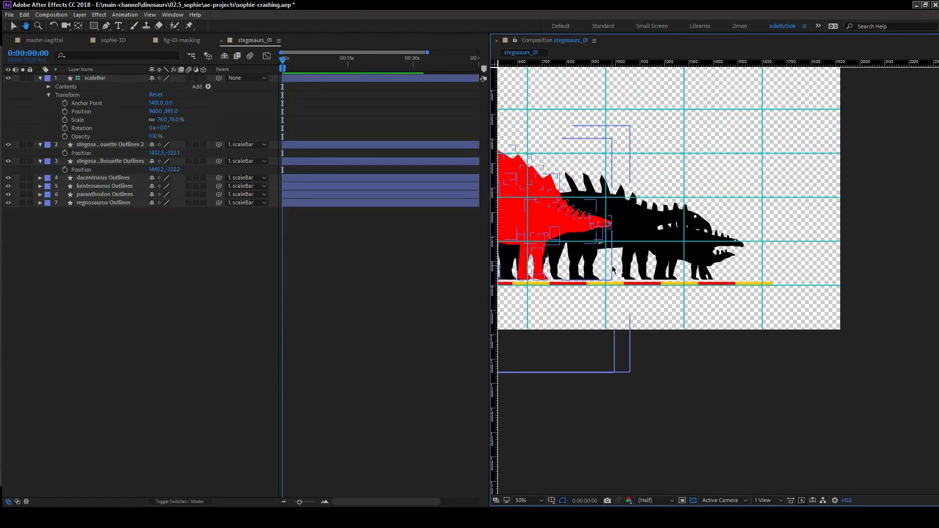
{"action": "scroll", "coordinate": [680, 264], "scroll_direction": "down", "scroll_amount": 2}
{"action": "scroll", "coordinate": [679, 268], "scroll_direction": "up", "scroll_amount": 2}
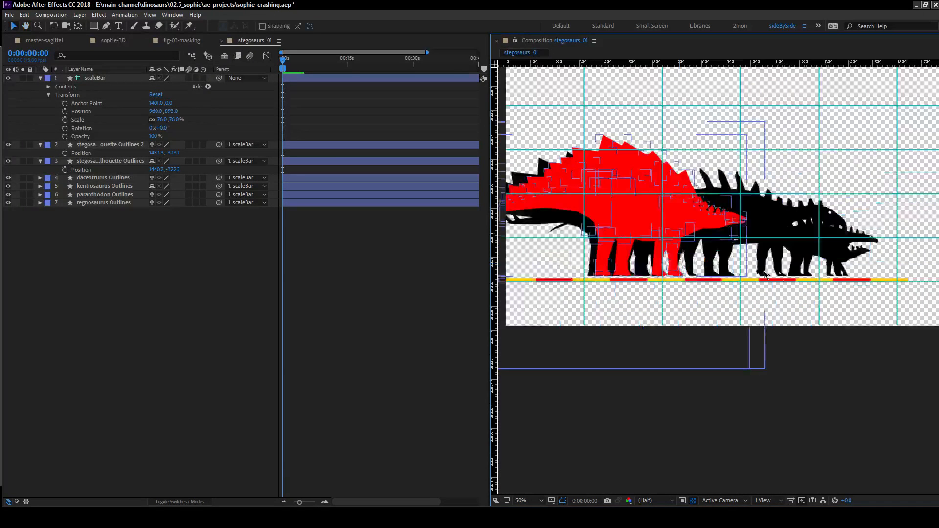
{"action": "left_click_drag", "start_coordinate": [907, 261], "coordinate": [721, 264]}
{"action": "scroll", "coordinate": [721, 264], "scroll_direction": "up", "scroll_amount": 2}
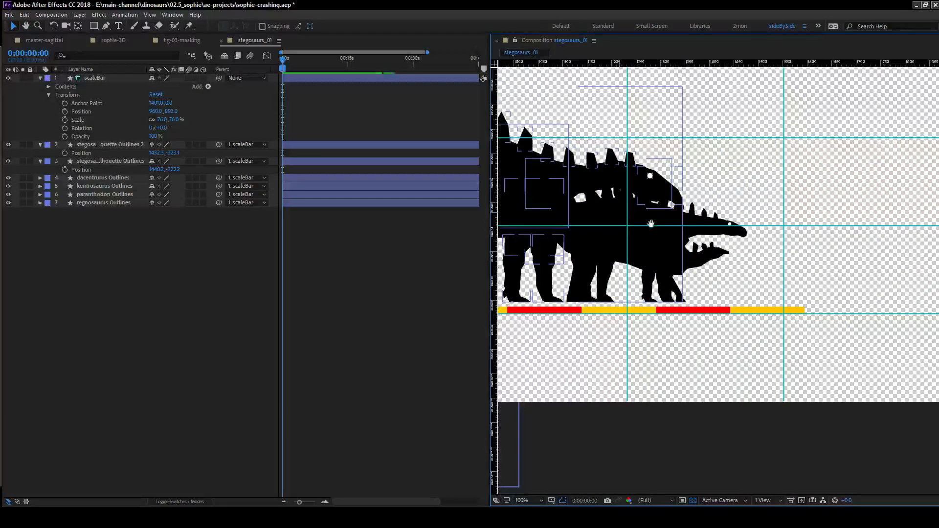
{"action": "scroll", "coordinate": [646, 215], "scroll_direction": "down", "scroll_amount": 2}
{"action": "left_click_drag", "start_coordinate": [616, 262], "coordinate": [661, 246]}
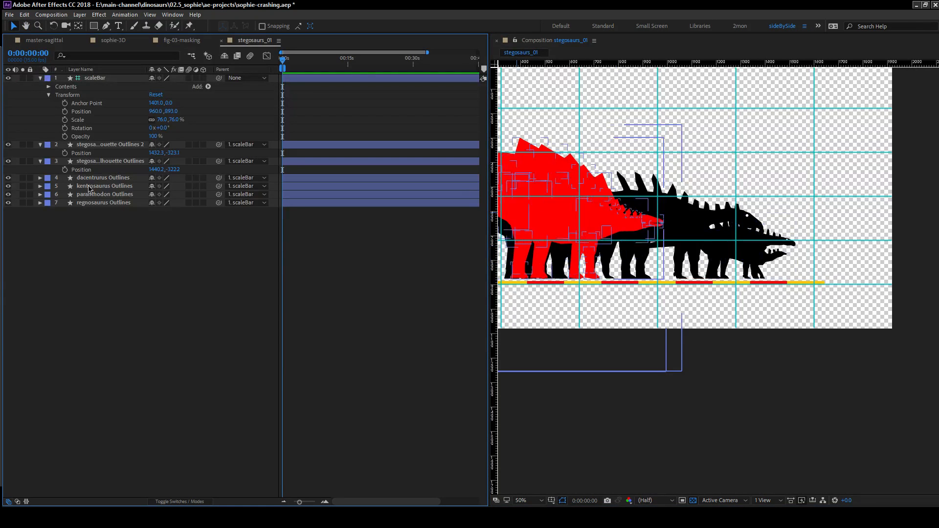
Expand the dacentrurus, kentrosaurus, paranthodon and regnosaurus layers together to reveal their contents and transform groups.
{"action": "left_click", "coordinate": [102, 177]}
{"action": "left_click", "coordinate": [119, 203], "text": "shift"}
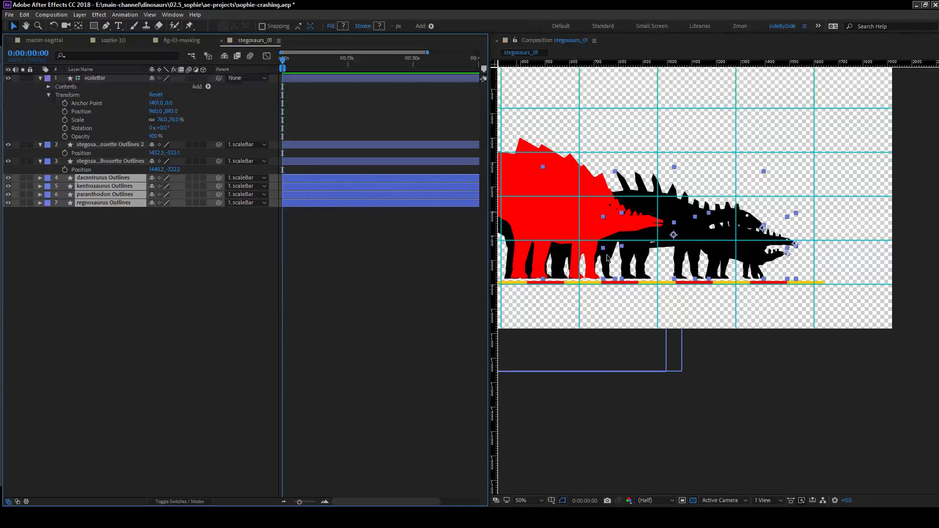
{"action": "left_click_drag", "start_coordinate": [557, 250], "coordinate": [639, 233]}
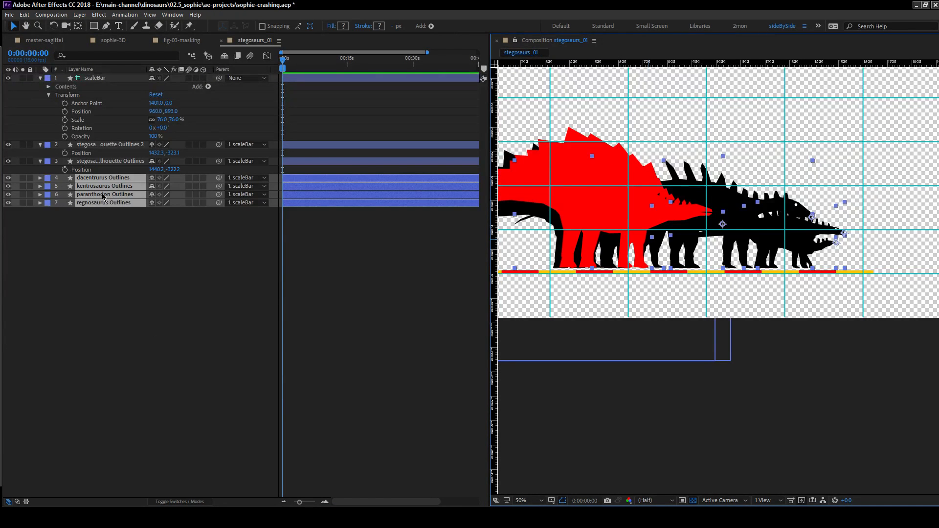
{"action": "left_click", "coordinate": [40, 179]}
{"action": "left_click", "coordinate": [189, 317]}
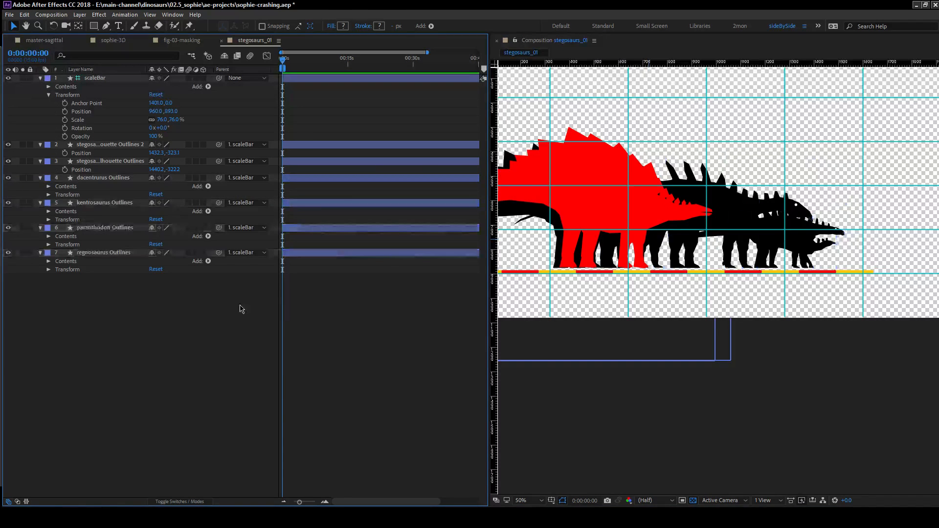
Widen the composition viewer and hide both stegosaurus layers.
{"action": "left_click_drag", "start_coordinate": [634, 225], "coordinate": [620, 253]}
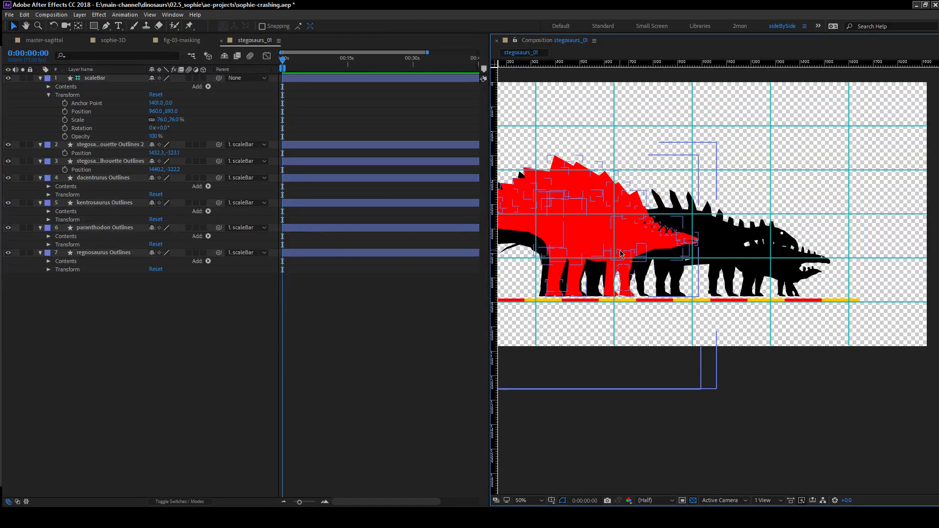
{"action": "left_click_drag", "start_coordinate": [489, 290], "coordinate": [330, 284]}
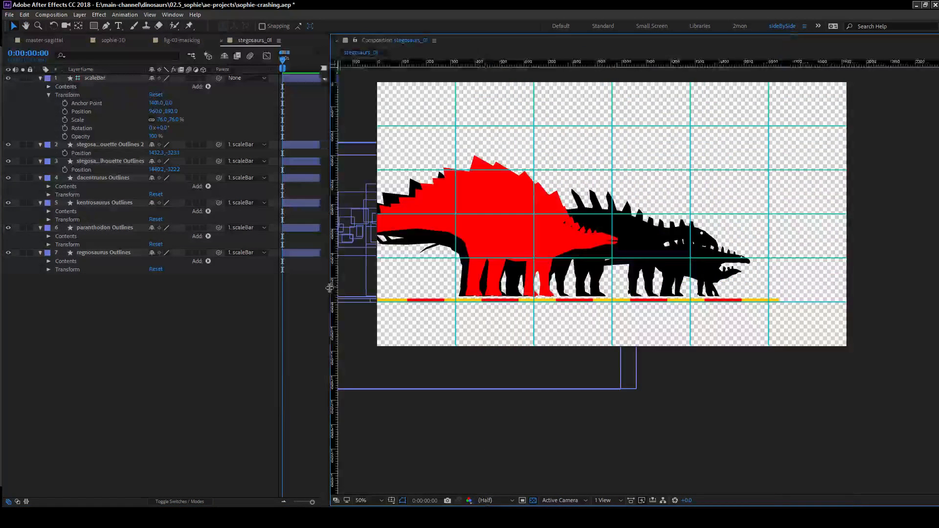
{"action": "left_click_drag", "start_coordinate": [8, 145], "coordinate": [8, 161]}
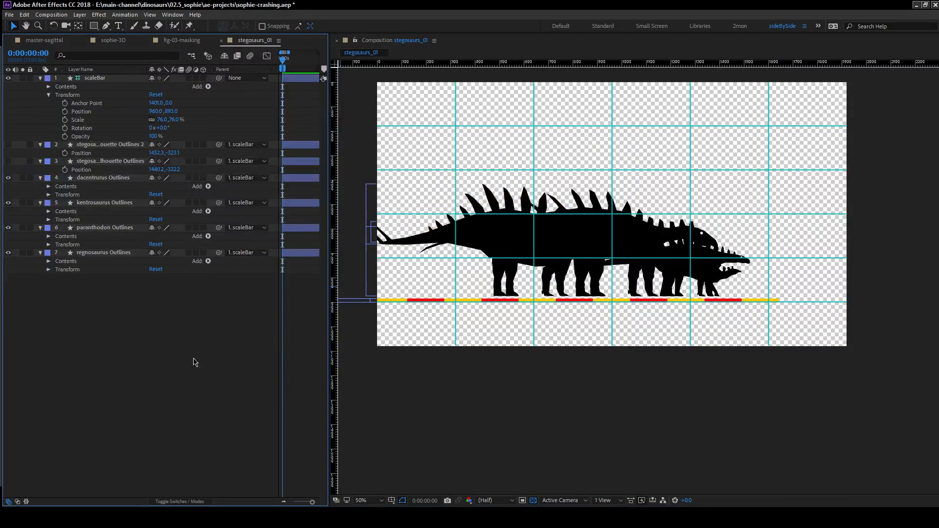
{"action": "left_click_drag", "start_coordinate": [621, 249], "coordinate": [558, 238]}
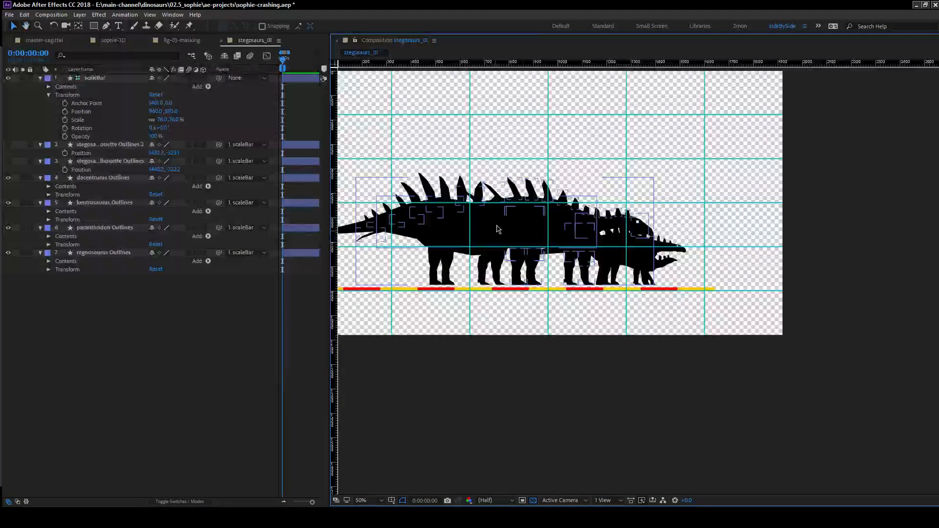
Solo the kentrosaurus layer and expand its contents.
{"action": "left_click", "coordinate": [103, 178]}
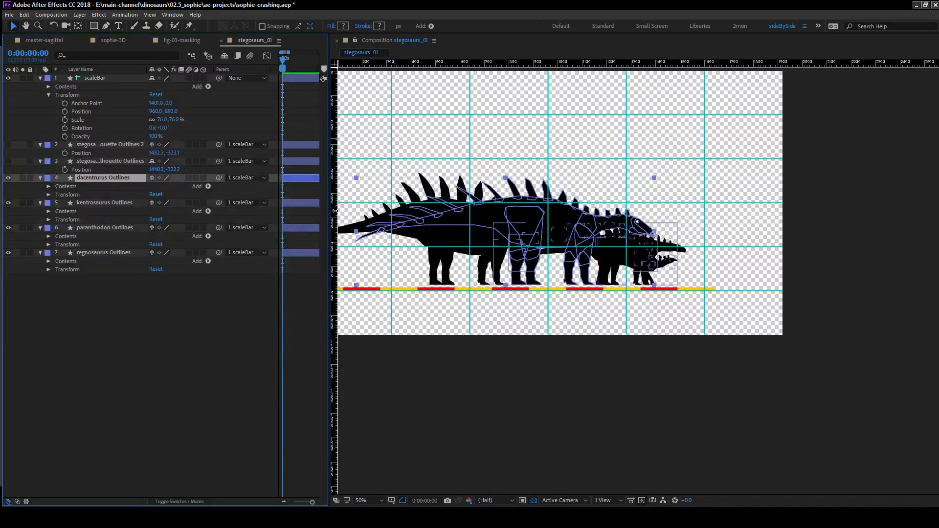
{"action": "left_click", "coordinate": [88, 204]}
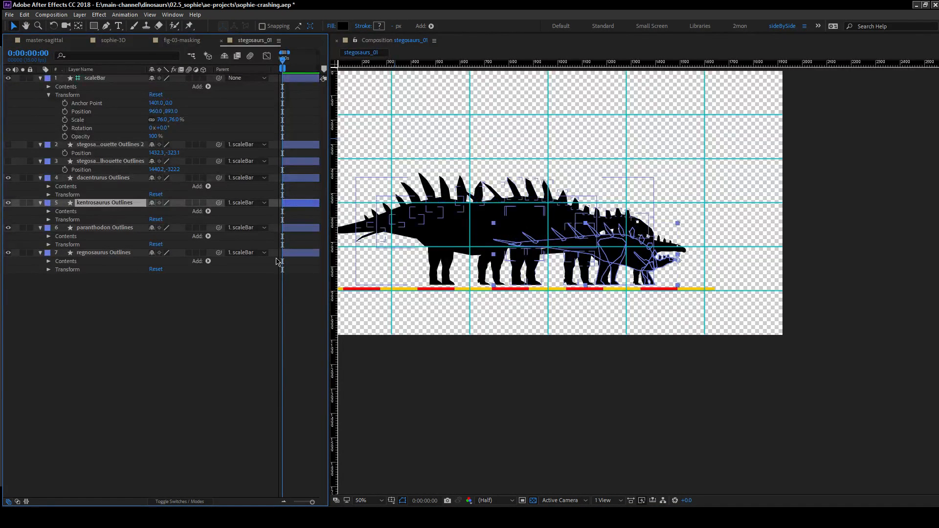
{"action": "left_click", "coordinate": [49, 212]}
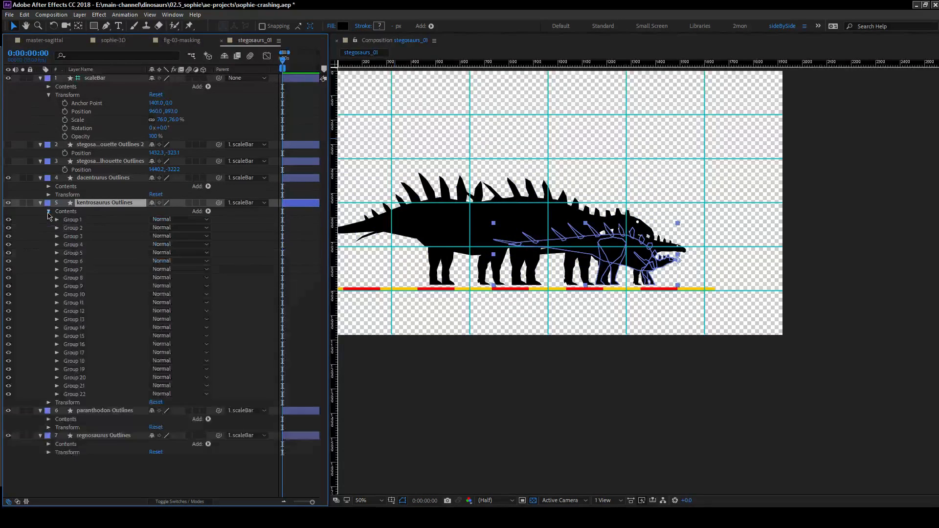
{"action": "key", "text": "slash"}
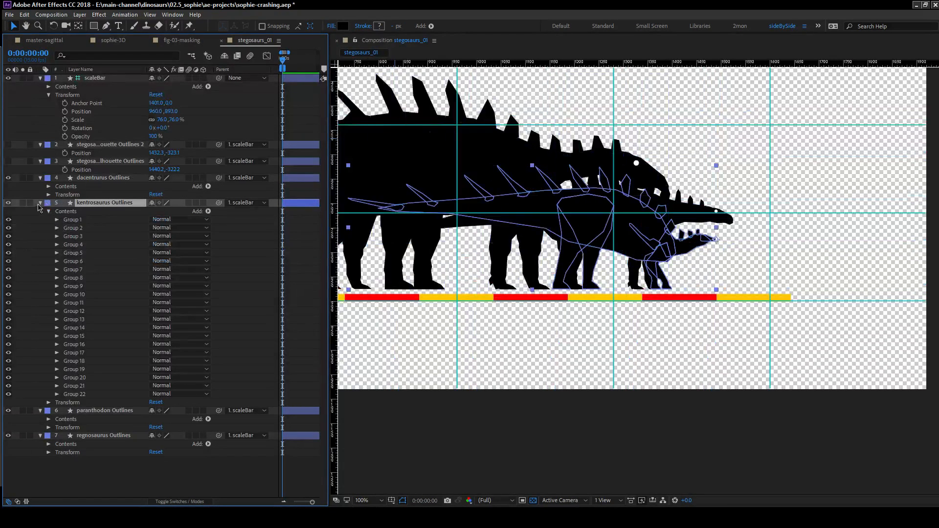
{"action": "key", "text": "period"}
{"action": "left_click_drag", "start_coordinate": [586, 270], "coordinate": [553, 286]}
{"action": "key", "text": "period"}
{"action": "left_click_drag", "start_coordinate": [888, 178], "coordinate": [532, 272]}
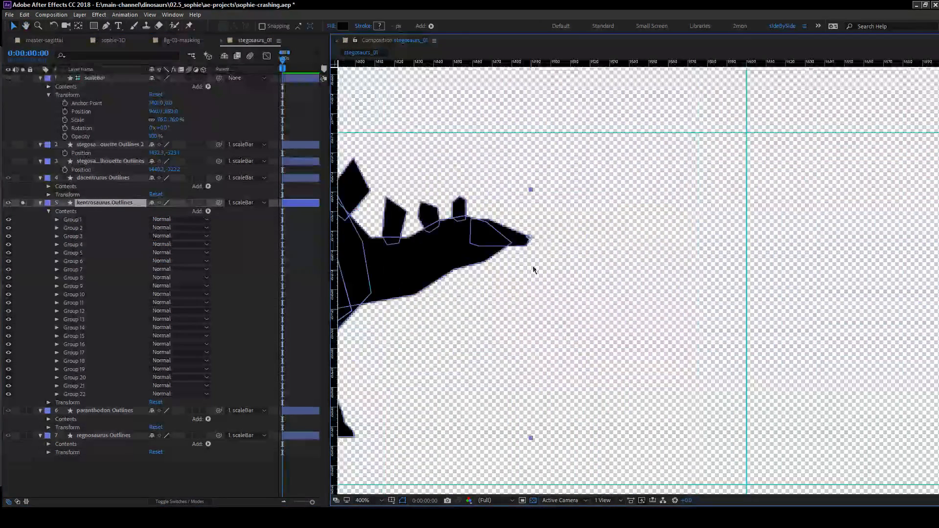
{"action": "left_click_drag", "start_coordinate": [477, 239], "coordinate": [580, 237]}
Add an empty group to the kentrosaurus layer's contents and name it eye.
{"action": "left_click", "coordinate": [208, 212]}
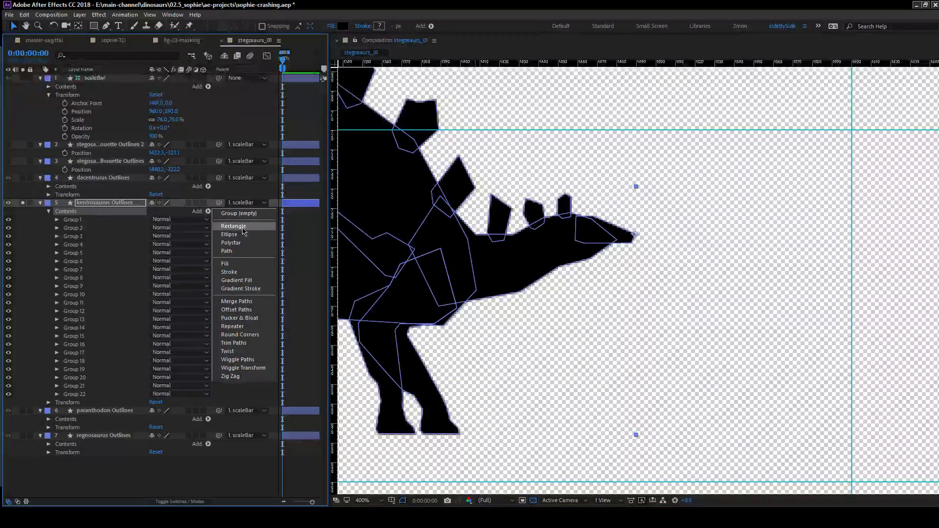
{"action": "left_click", "coordinate": [241, 214]}
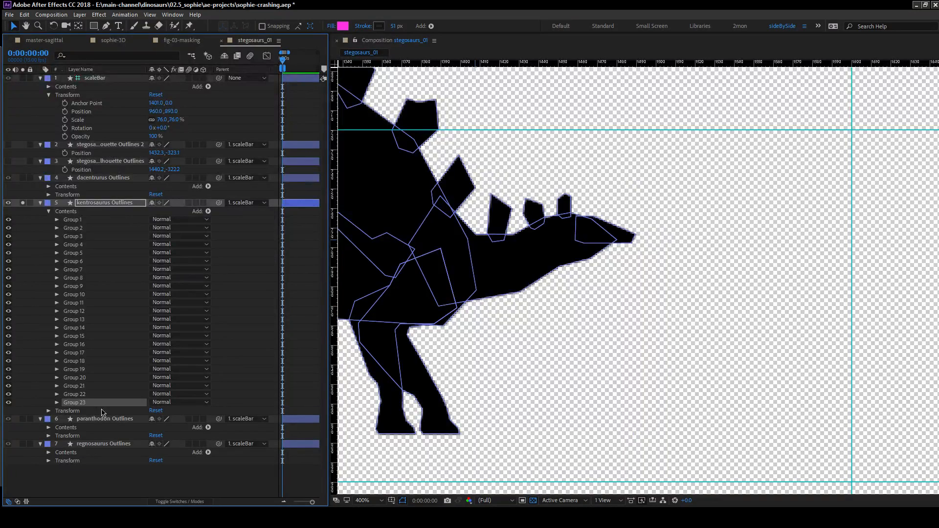
{"action": "key", "text": "Return"}
{"action": "type", "text": "eye"}
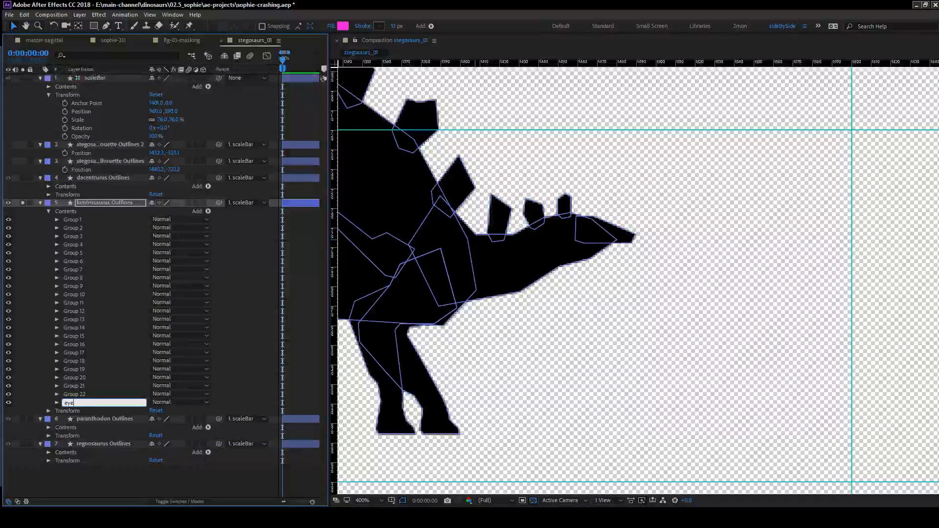
{"action": "key", "text": "Return"}
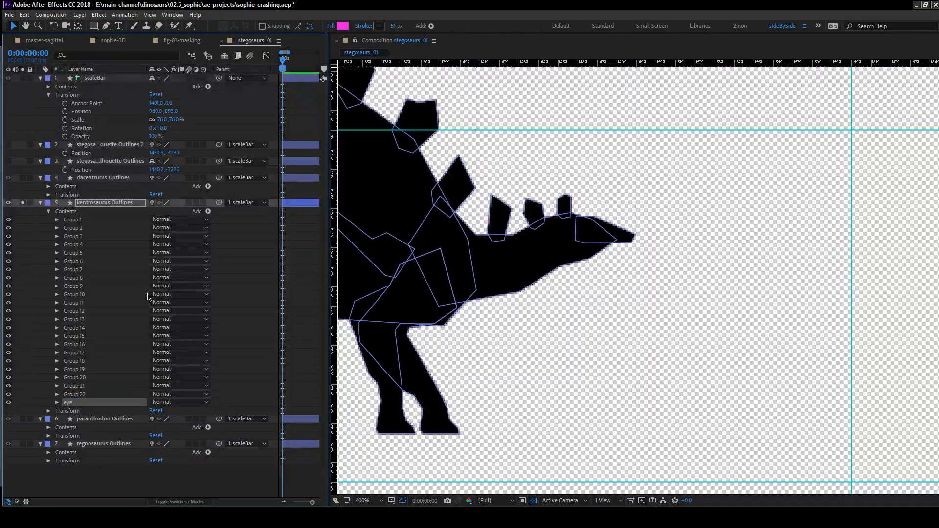
Add an ellipse path and a fill to the eye group in the kentrosaurus layer.
{"action": "left_click", "coordinate": [57, 403]}
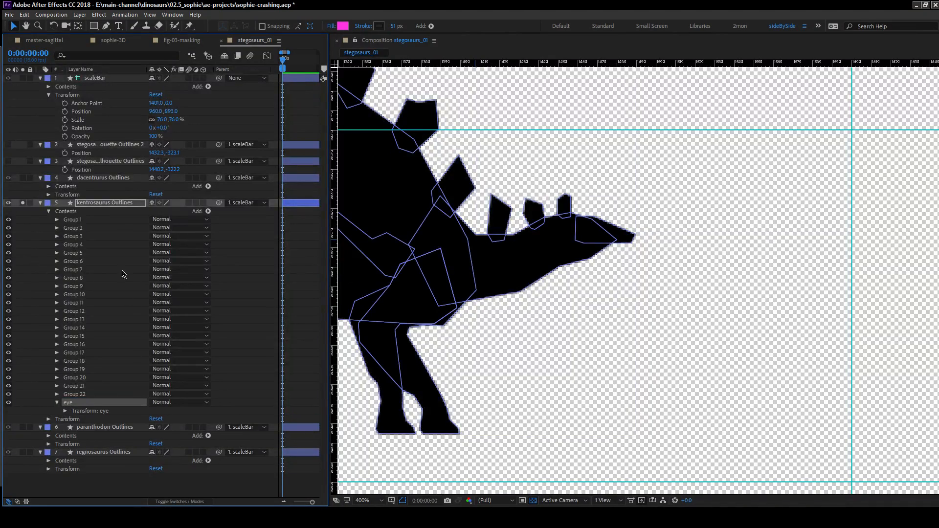
{"action": "left_click", "coordinate": [208, 211]}
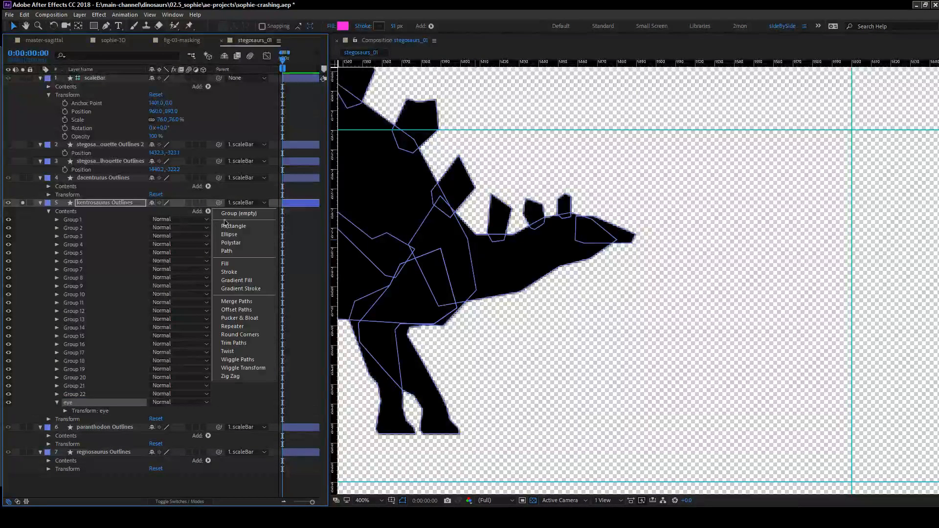
{"action": "left_click", "coordinate": [257, 235]}
{"action": "left_click", "coordinate": [208, 212]}
{"action": "left_click", "coordinate": [225, 263]}
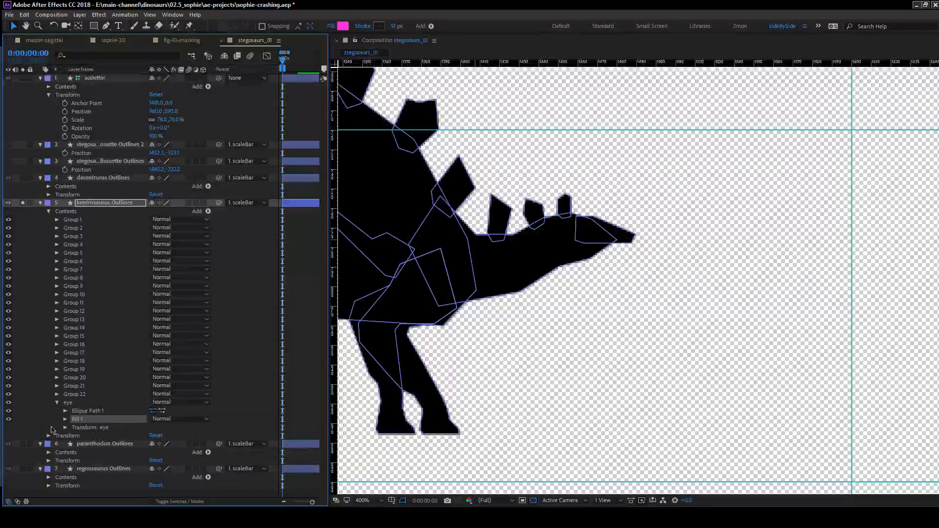
Set the eye's fill colour to white (FFFFFF) and collapse the fill's properties.
{"action": "left_click", "coordinate": [154, 444]}
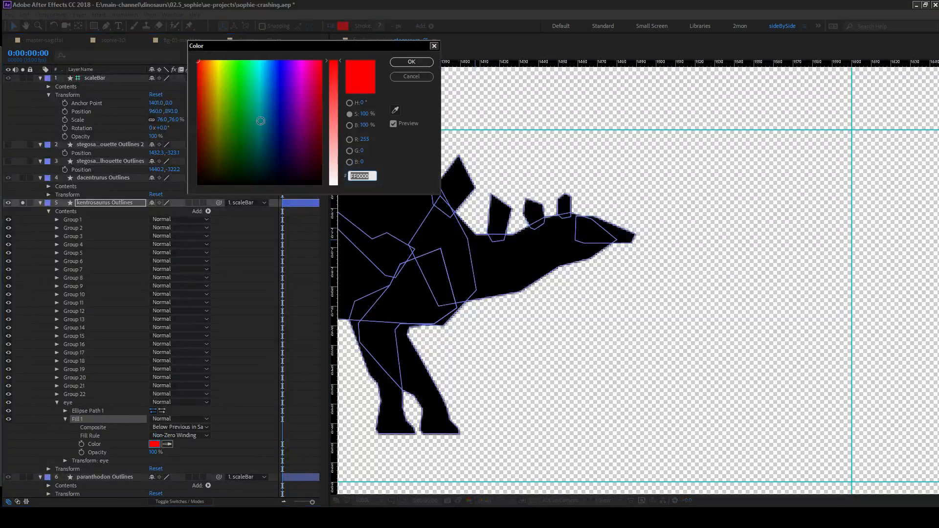
{"action": "left_click_drag", "start_coordinate": [329, 159], "coordinate": [333, 185]}
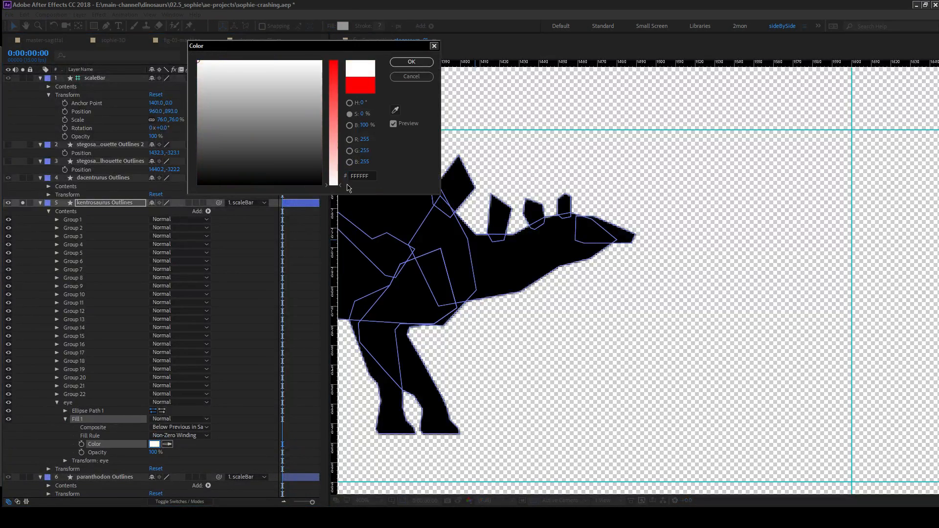
{"action": "left_click", "coordinate": [412, 62]}
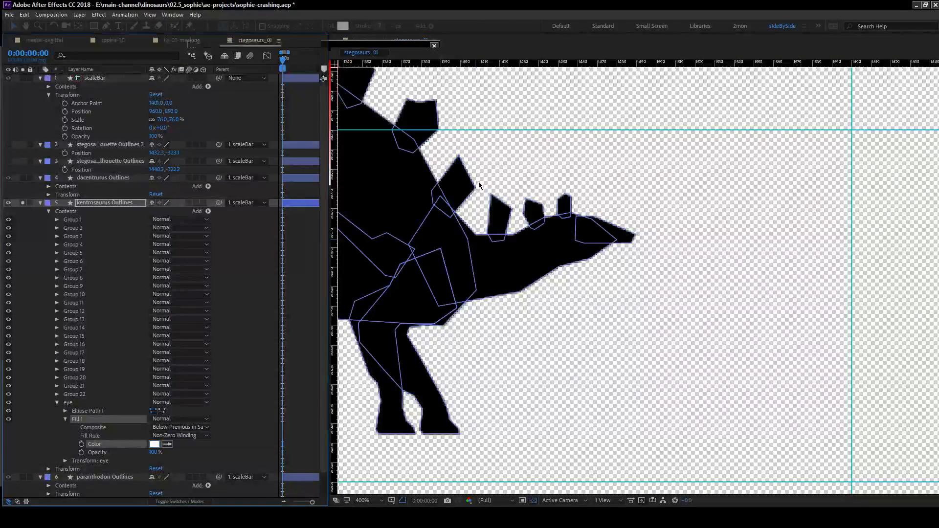
{"action": "left_click", "coordinate": [66, 420]}
Move the eye's ellipse from the upper area of the composition onto the kentrosaurus's head.
{"action": "left_click", "coordinate": [88, 411]}
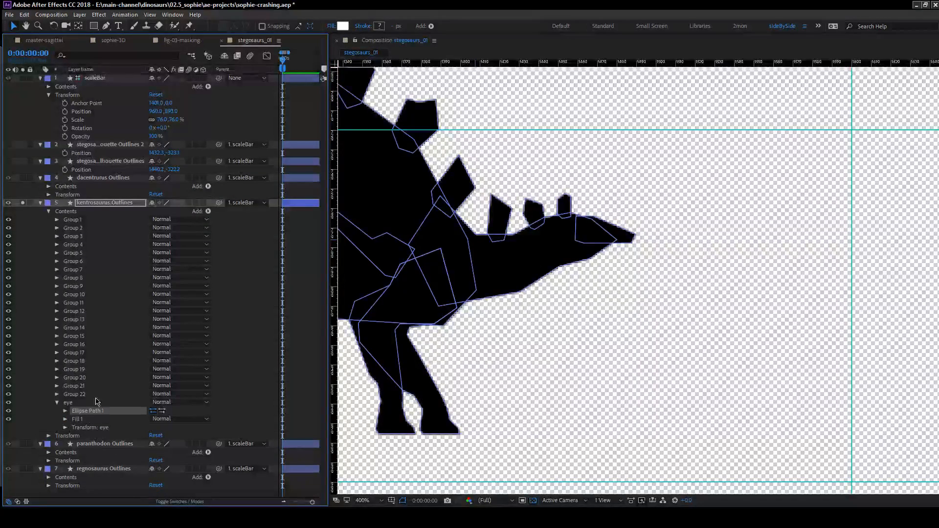
{"action": "key", "text": "comma"}
{"action": "key", "text": "h"}
{"action": "left_click_drag", "start_coordinate": [475, 245], "coordinate": [422, 288]}
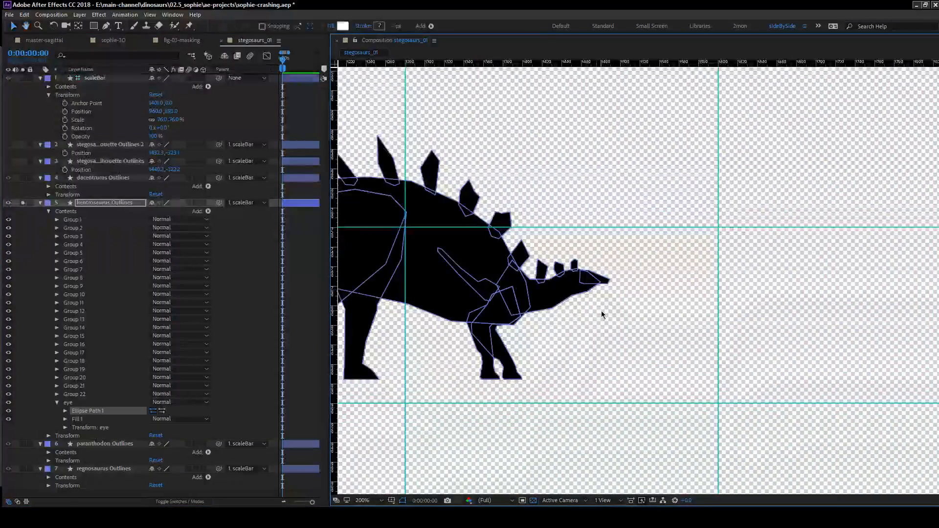
{"action": "scroll", "coordinate": [602, 315], "scroll_direction": "down", "scroll_amount": 2}
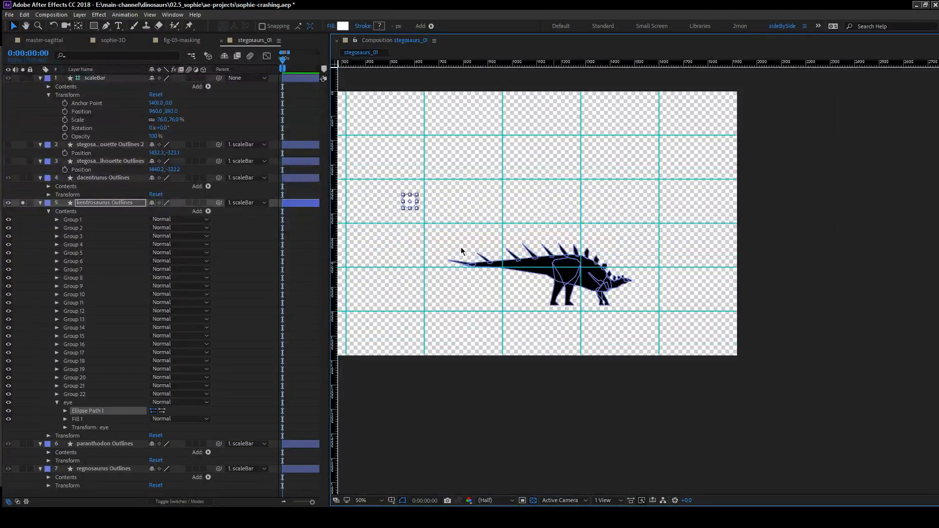
{"action": "left_click_drag", "start_coordinate": [411, 203], "coordinate": [627, 282]}
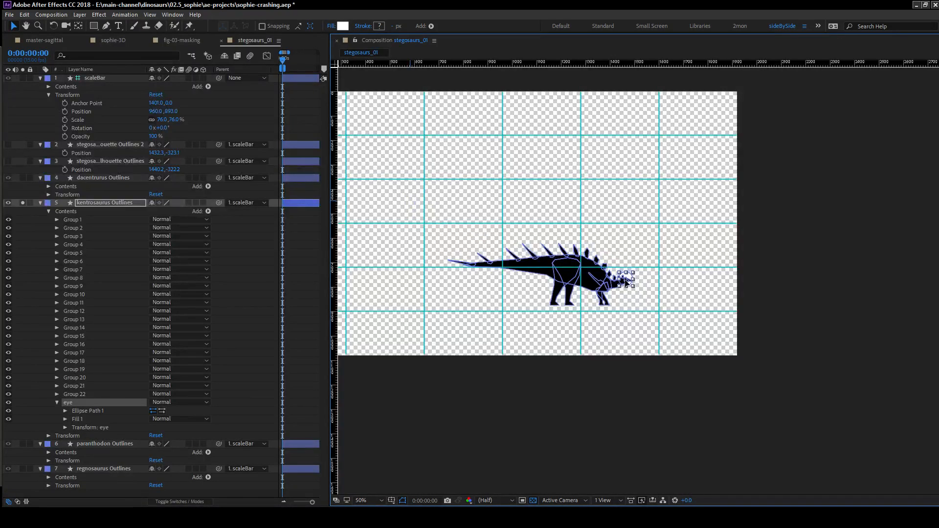
{"action": "scroll", "coordinate": [636, 282], "scroll_direction": "up", "scroll_amount": 5}
{"action": "left_click_drag", "start_coordinate": [533, 275], "coordinate": [538, 269]}
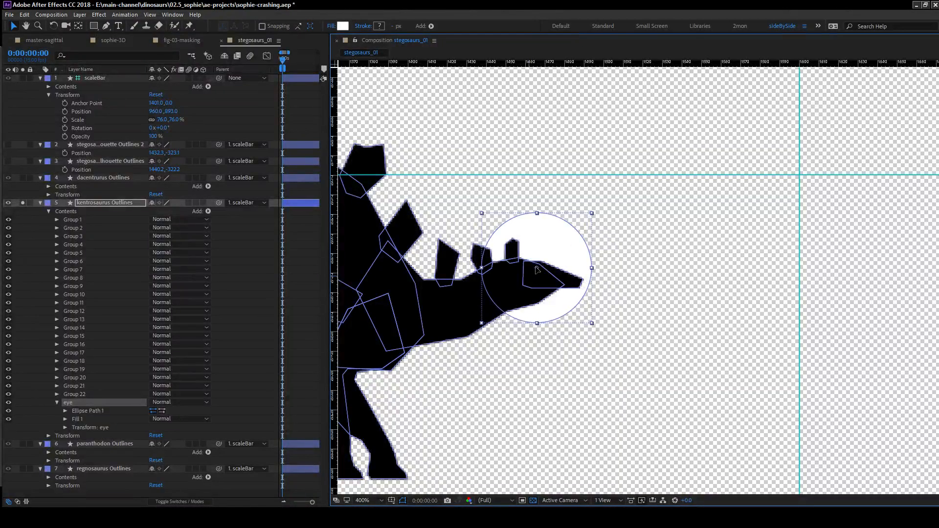
Reorder the eye group above Group 1 and reduce its ellipse size to 9 by 9.
{"action": "left_click_drag", "start_coordinate": [72, 407], "coordinate": [95, 222]}
{"action": "left_click", "coordinate": [65, 229]}
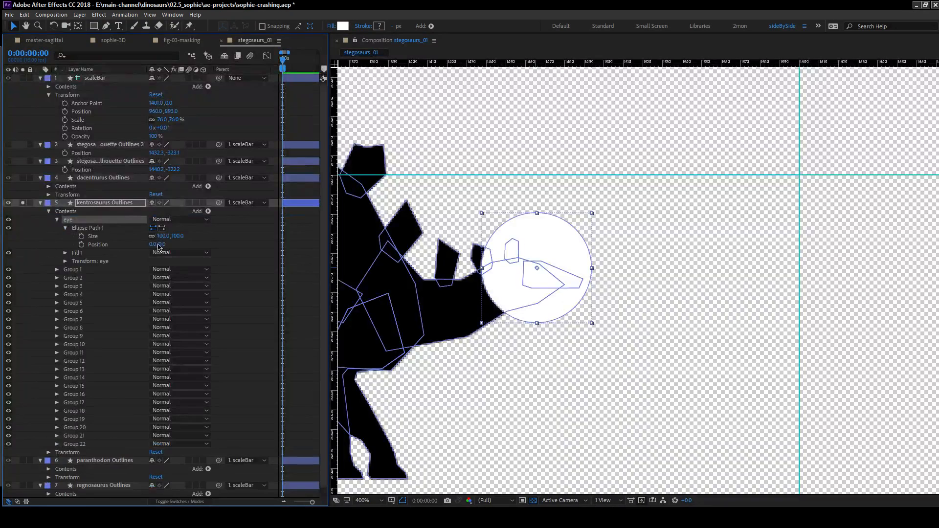
{"action": "left_click_drag", "start_coordinate": [161, 236], "coordinate": [120, 238]}
{"action": "scroll", "coordinate": [600, 271], "scroll_direction": "up", "scroll_amount": 2}
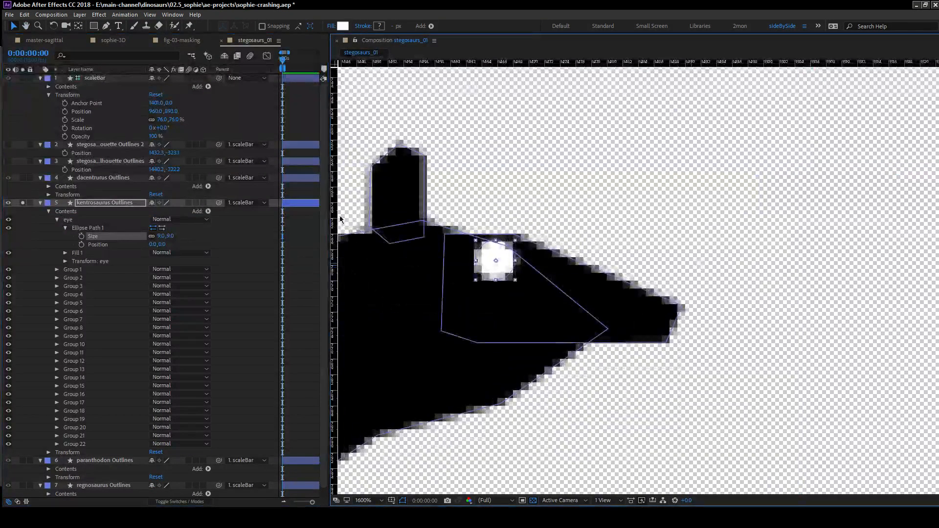
Shift the eye group horizontally to X position 1576.5, set its ellipse size to 7, and deselect it.
{"action": "left_click", "coordinate": [65, 261]}
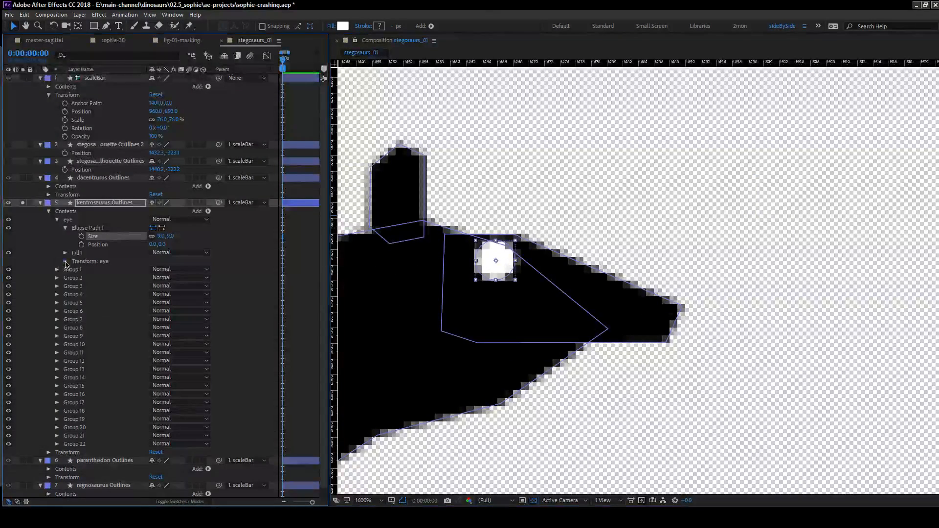
{"action": "left_click_drag", "start_coordinate": [154, 280], "coordinate": [142, 280]}
{"action": "left_click", "coordinate": [159, 236]}
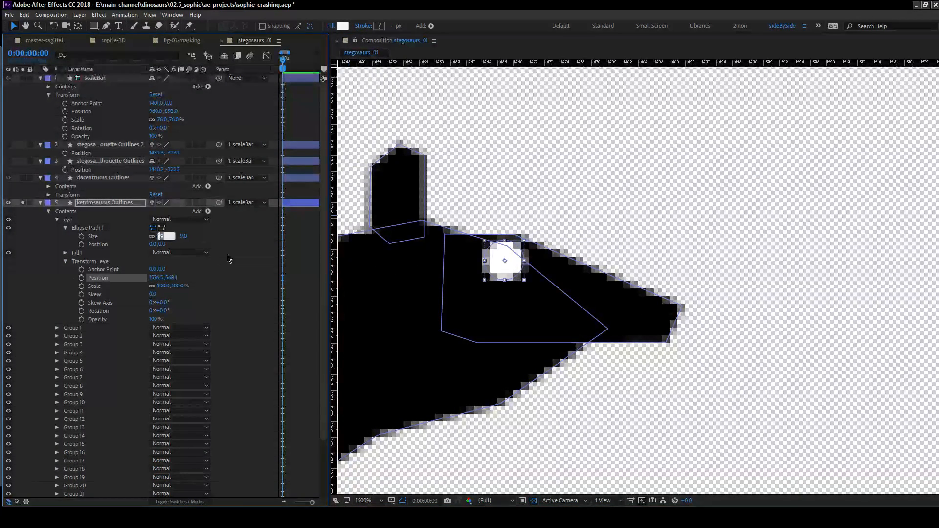
{"action": "type", "text": "7"}
{"action": "key", "text": "Return"}
{"action": "left_click", "coordinate": [218, 256]}
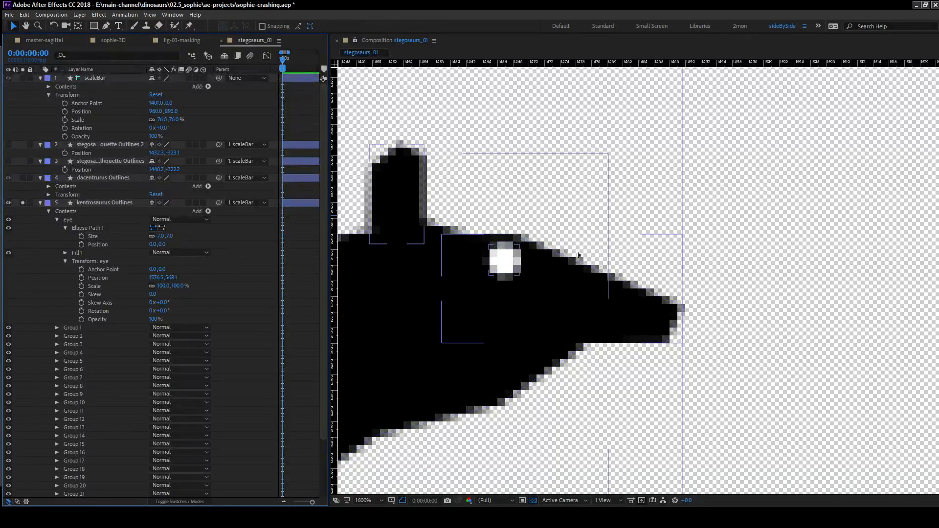
Examine the kentrosaurus silhouette and its new eye both at full view and close up.
{"action": "scroll", "coordinate": [593, 289], "scroll_direction": "down", "scroll_amount": 4}
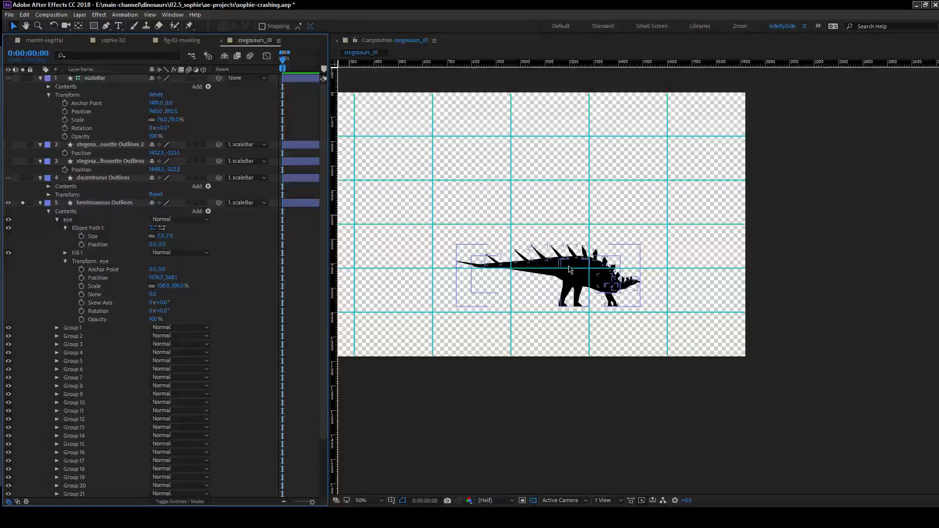
{"action": "left_click_drag", "start_coordinate": [473, 275], "coordinate": [569, 317]}
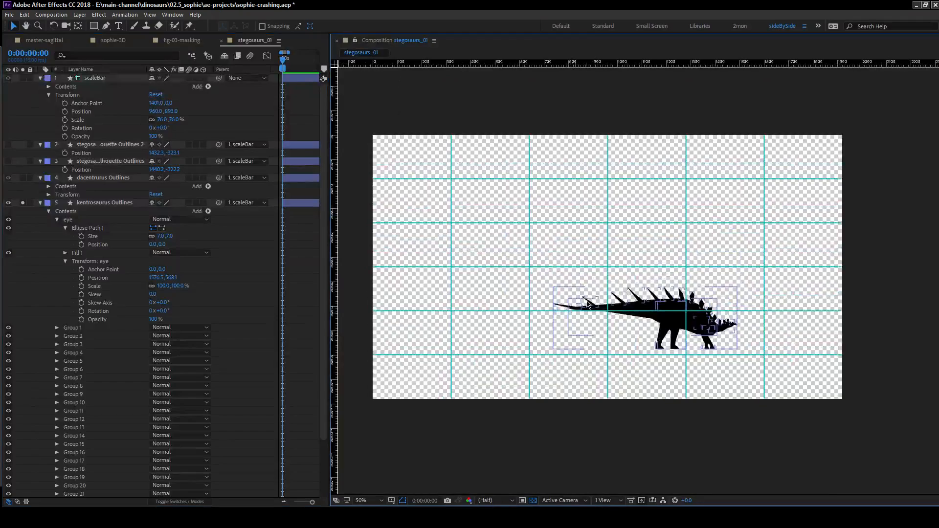
{"action": "left_click_drag", "start_coordinate": [591, 279], "coordinate": [563, 235]}
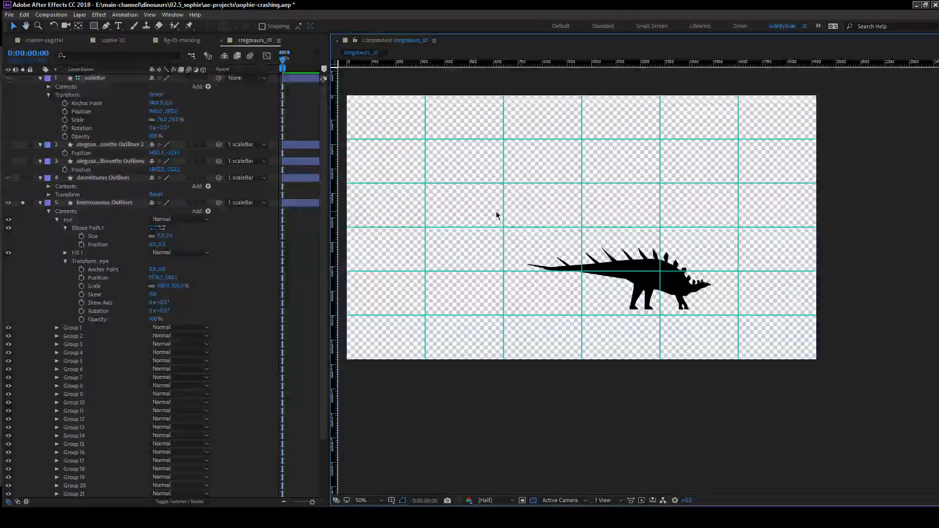
{"action": "scroll", "coordinate": [694, 289], "scroll_direction": "up", "scroll_amount": 2}
{"action": "left_click_drag", "start_coordinate": [694, 290], "coordinate": [532, 275]}
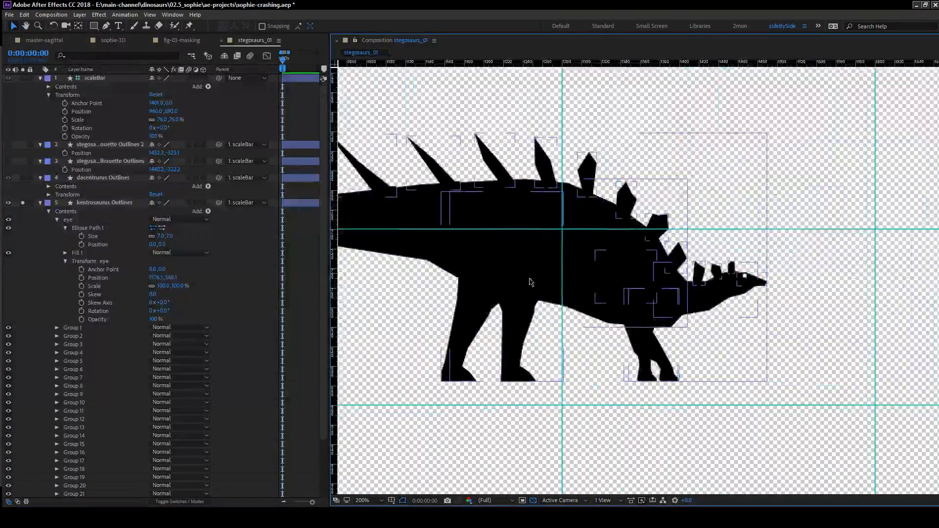
{"action": "scroll", "coordinate": [699, 311], "scroll_direction": "down", "scroll_amount": 2}
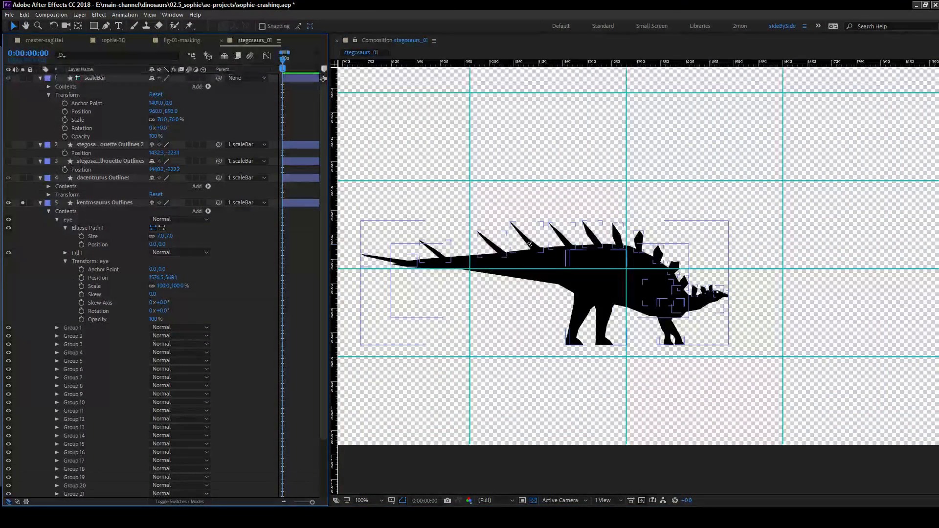
{"action": "left_click_drag", "start_coordinate": [483, 240], "coordinate": [522, 240]}
{"action": "left_click", "coordinate": [33, 291]}
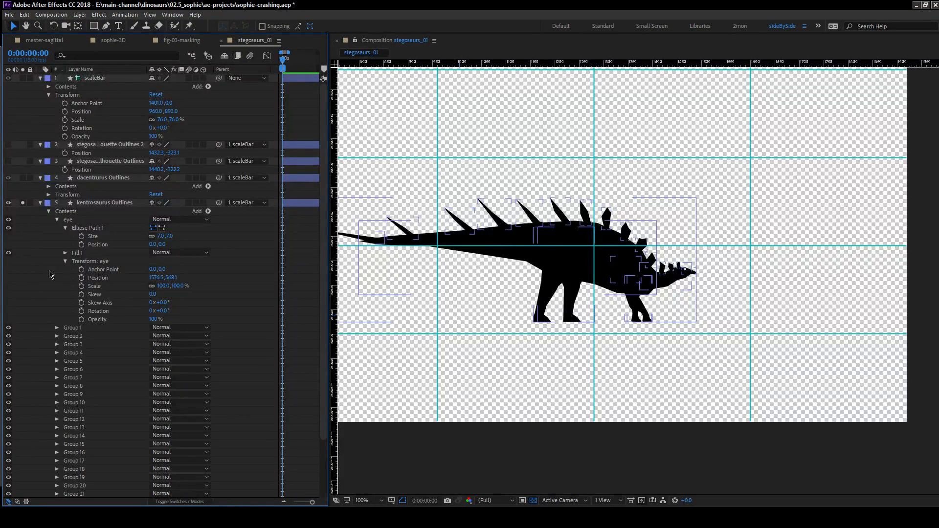
Select Group 1 and Group 2 in turn to identify which part of the kentrosaurus each one outlines.
{"action": "left_click", "coordinate": [69, 327]}
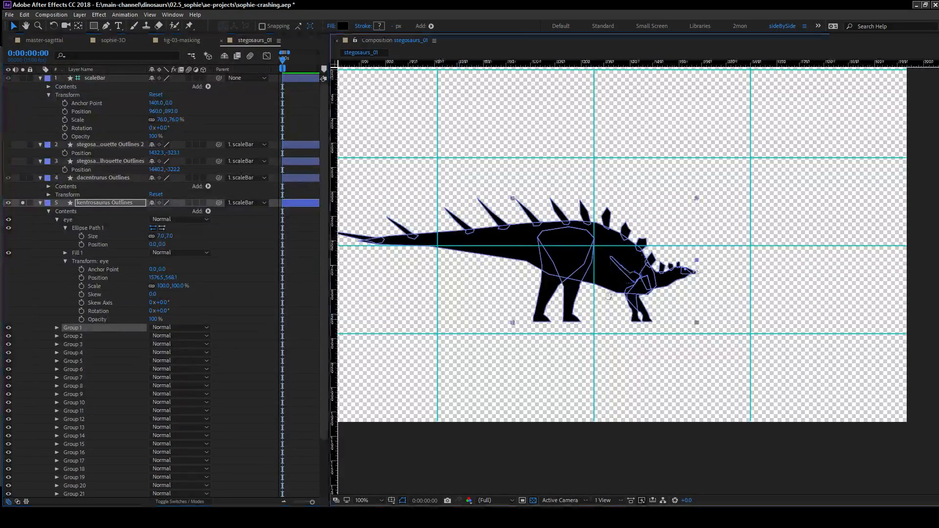
{"action": "scroll", "coordinate": [755, 251], "scroll_direction": "up", "scroll_amount": 2}
{"action": "left_click_drag", "start_coordinate": [492, 295], "coordinate": [581, 322]}
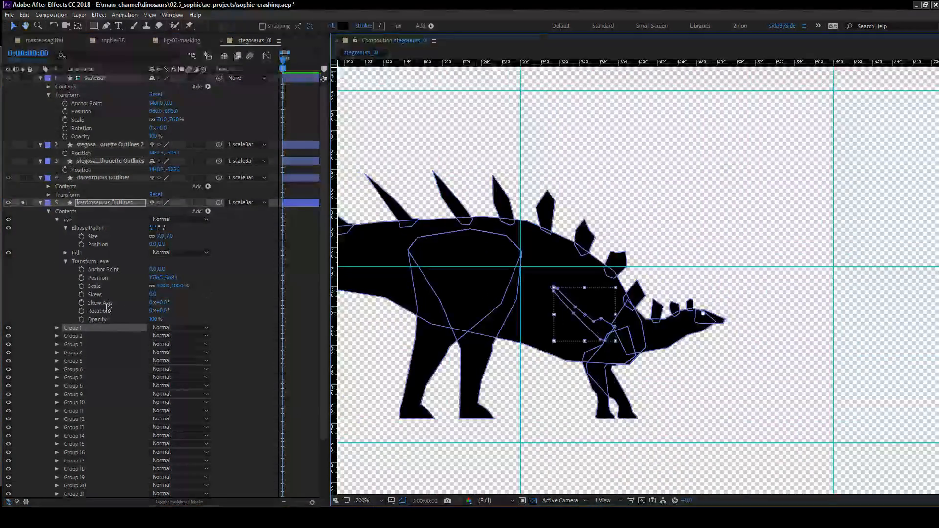
{"action": "left_click", "coordinate": [68, 336]}
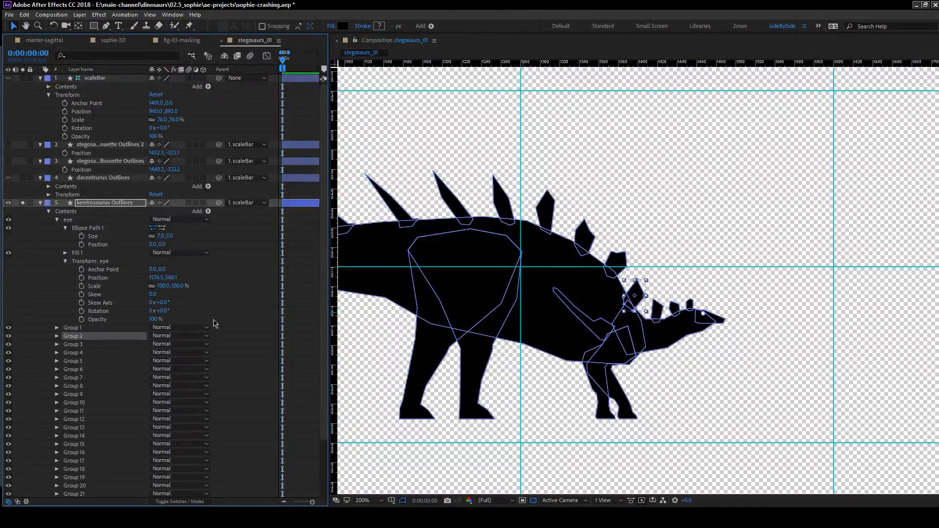
Select Group 1 through Group 11 progressively to check which plates and spikes they cover.
{"action": "left_click", "coordinate": [97, 329]}
{"action": "left_click", "coordinate": [92, 371], "text": "shift"}
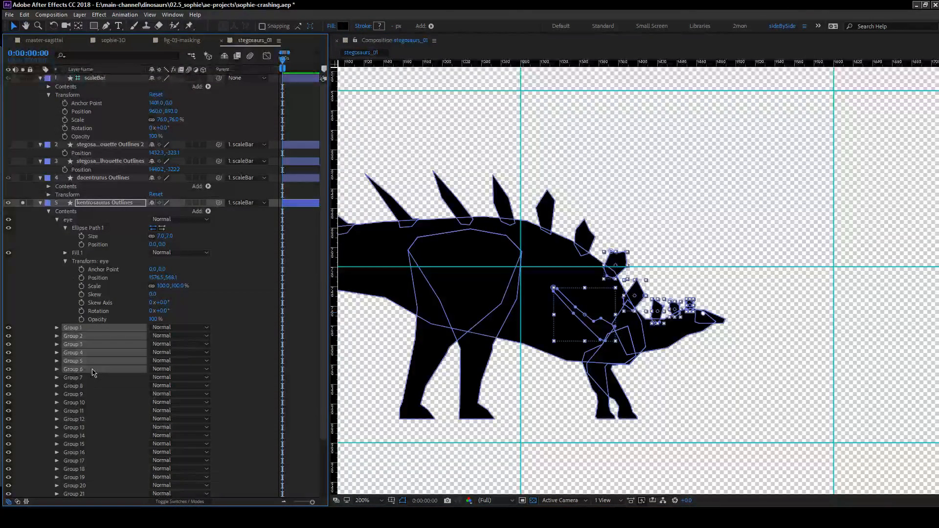
{"action": "left_click", "coordinate": [94, 379], "text": "shift"}
{"action": "left_click", "coordinate": [94, 396], "text": "shift"}
{"action": "scroll", "coordinate": [83, 344], "scroll_direction": "down", "scroll_amount": 3}
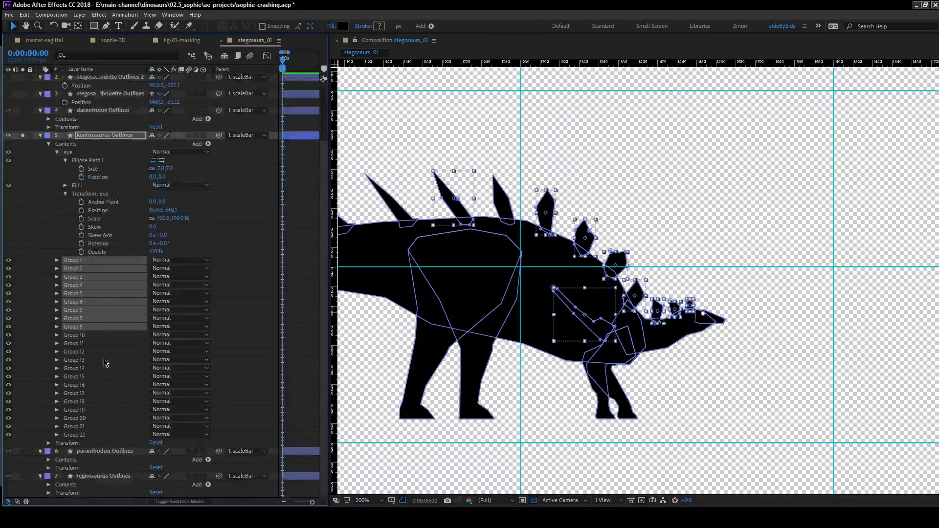
{"action": "left_click", "coordinate": [90, 337], "text": "shift"}
{"action": "left_click", "coordinate": [90, 344], "text": "shift"}
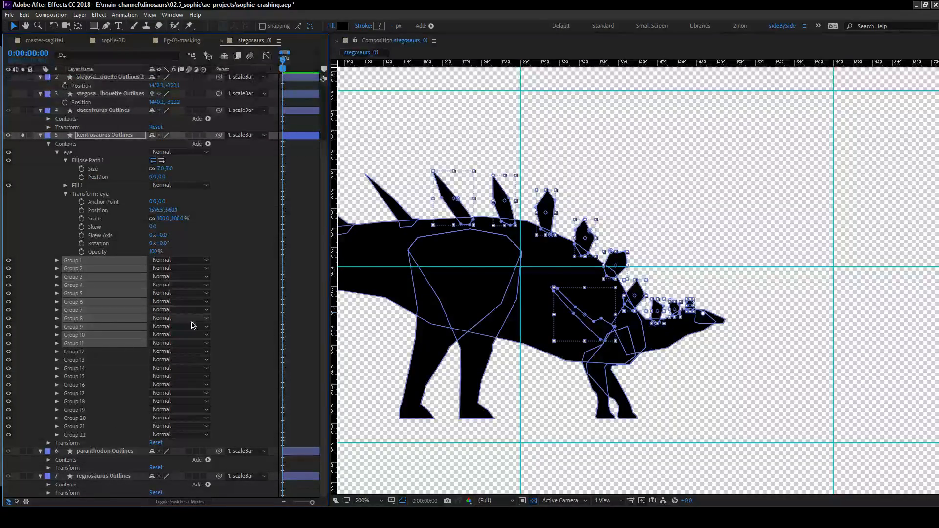
Extend the group selection through Group 16, try moving the spike at the tail tip, and undo that change.
{"action": "scroll", "coordinate": [771, 267], "scroll_direction": "up", "scroll_amount": 3}
{"action": "scroll", "coordinate": [675, 285], "scroll_direction": "down", "scroll_amount": 1}
{"action": "left_click_drag", "start_coordinate": [771, 268], "coordinate": [669, 295]}
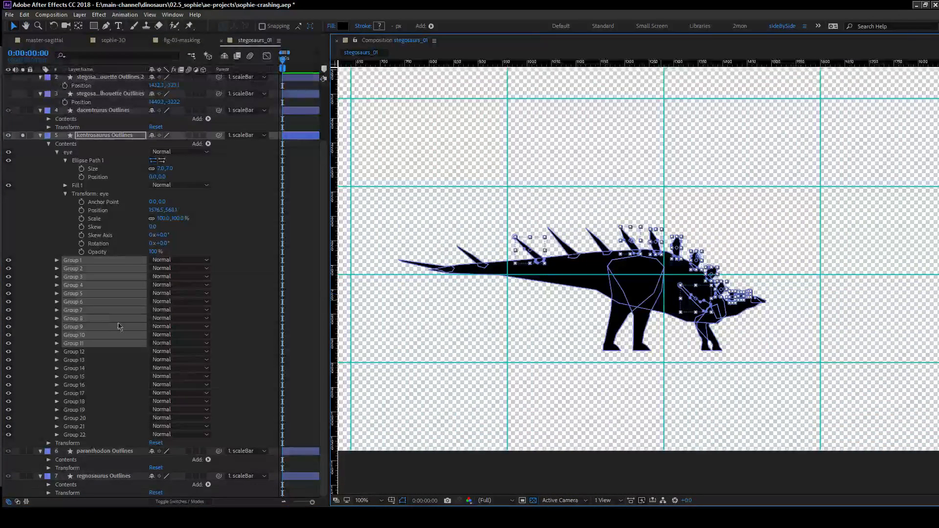
{"action": "left_click", "coordinate": [95, 387], "text": "shift"}
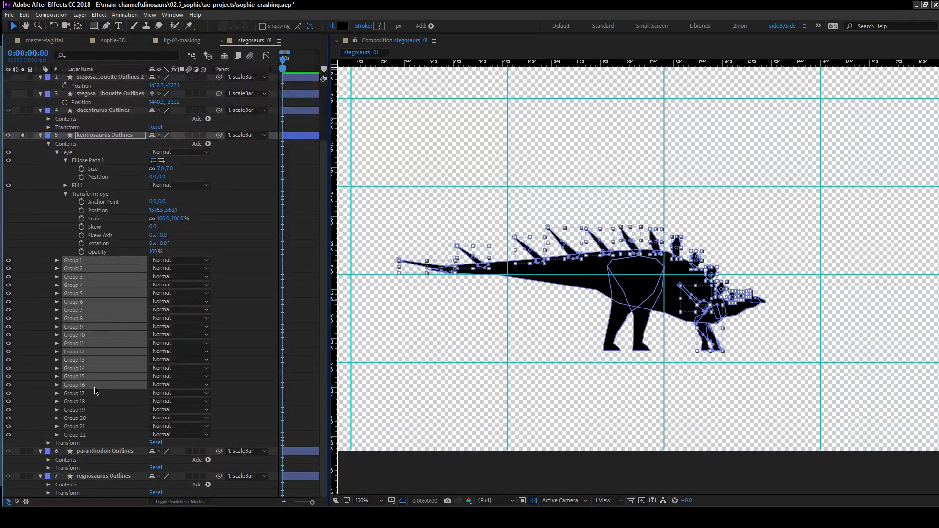
{"action": "left_click_drag", "start_coordinate": [433, 266], "coordinate": [435, 232]}
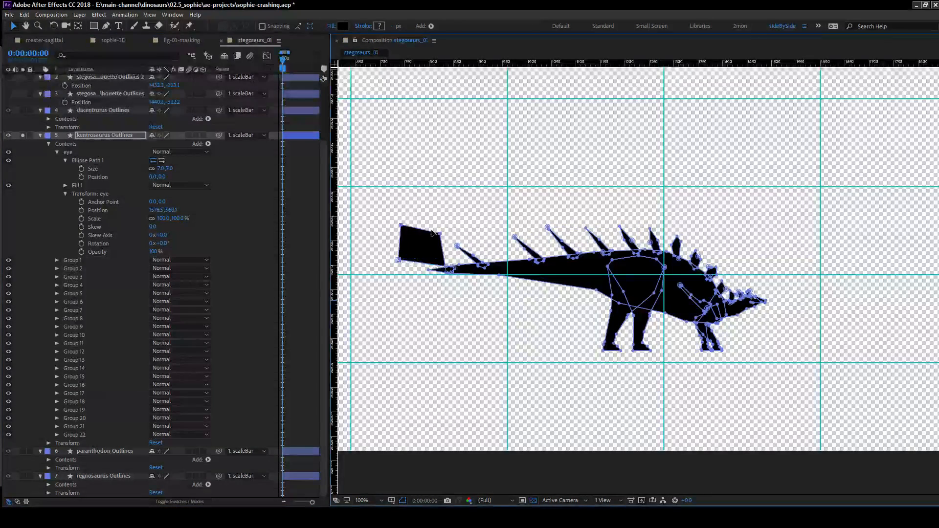
{"action": "key", "text": "ctrl+z"}
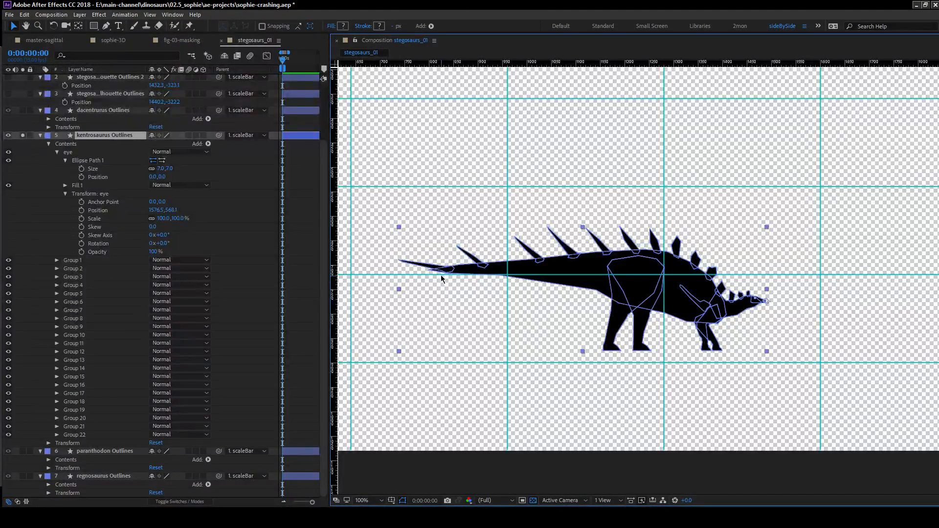
Reselect Group 1 through Group 15, leaving out the leg groups, and try picking a back plate in the composition.
{"action": "left_click", "coordinate": [78, 263]}
{"action": "left_click", "coordinate": [88, 394], "text": "shift"}
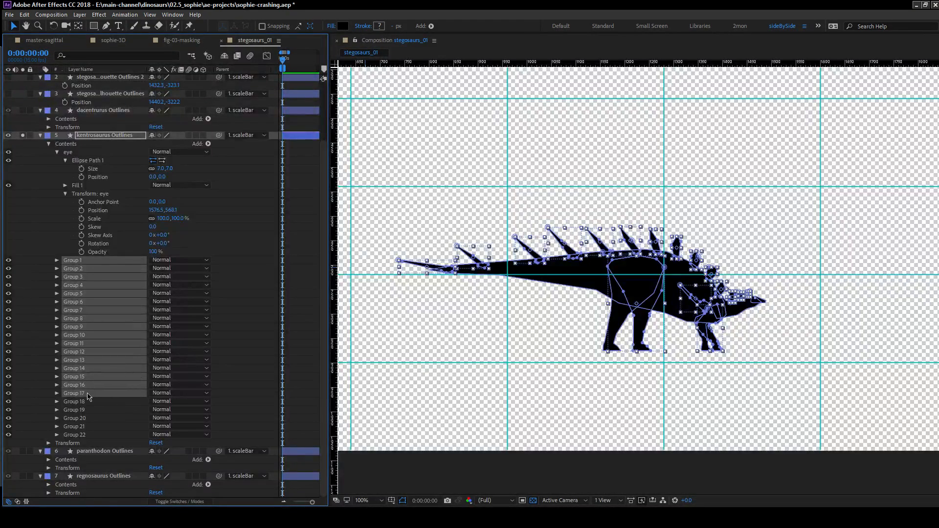
{"action": "left_click", "coordinate": [89, 393], "text": "ctrl"}
{"action": "left_click", "coordinate": [91, 386], "text": "ctrl"}
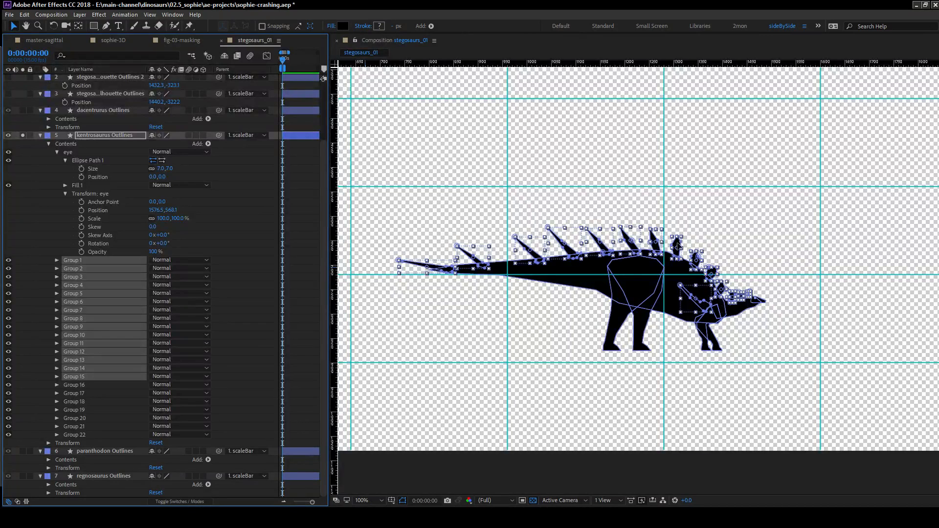
{"action": "left_click", "coordinate": [678, 246]}
{"action": "left_click", "coordinate": [678, 243]}
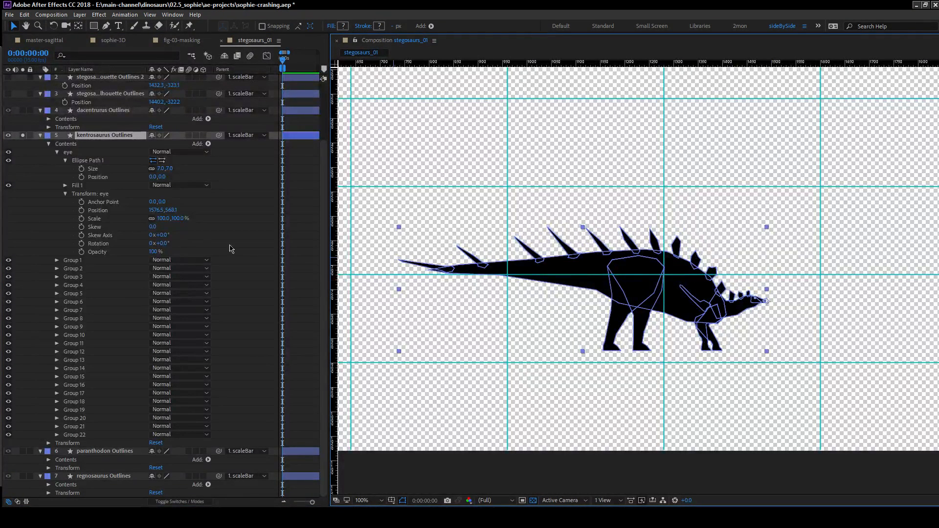
Try adding an empty group with Group 1 through Group 15 of the kentrosaurus selected, and undo that addition.
{"action": "left_click", "coordinate": [79, 261]}
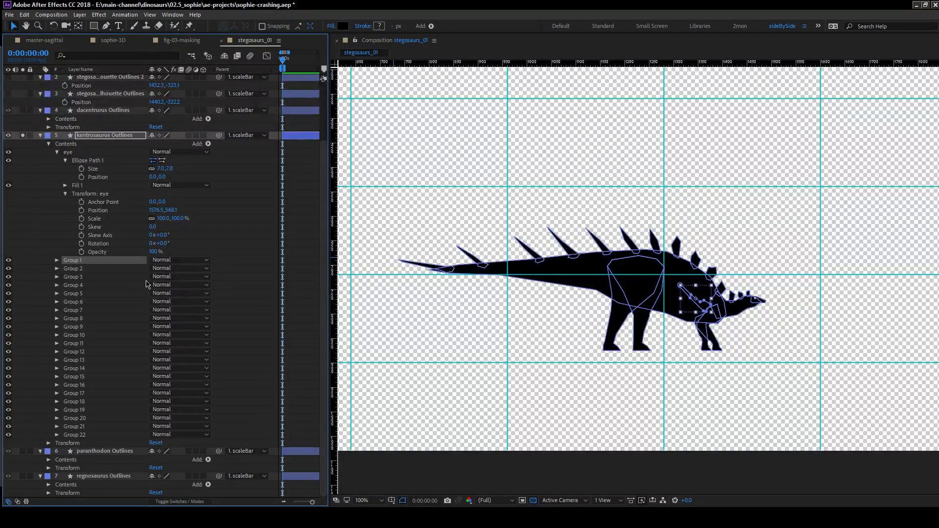
{"action": "left_click", "coordinate": [90, 385], "text": "shift"}
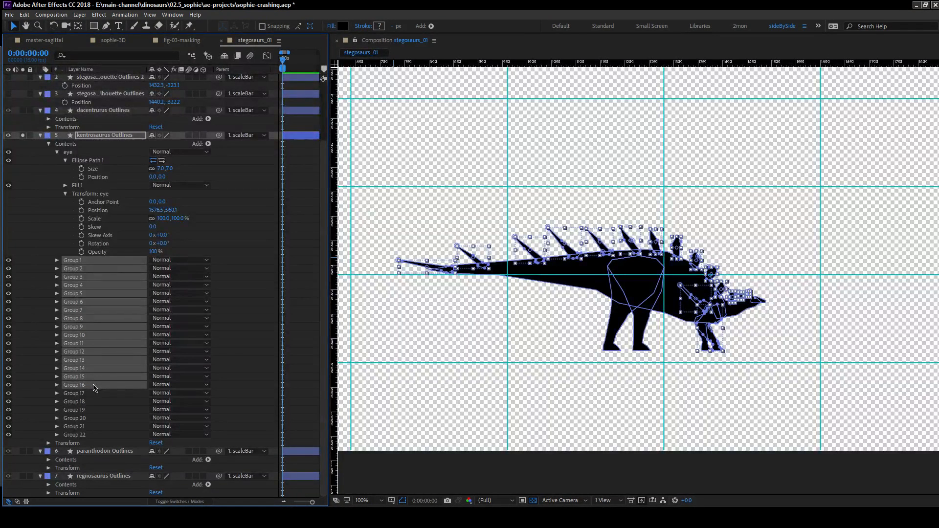
{"action": "left_click", "coordinate": [92, 386], "text": "ctrl"}
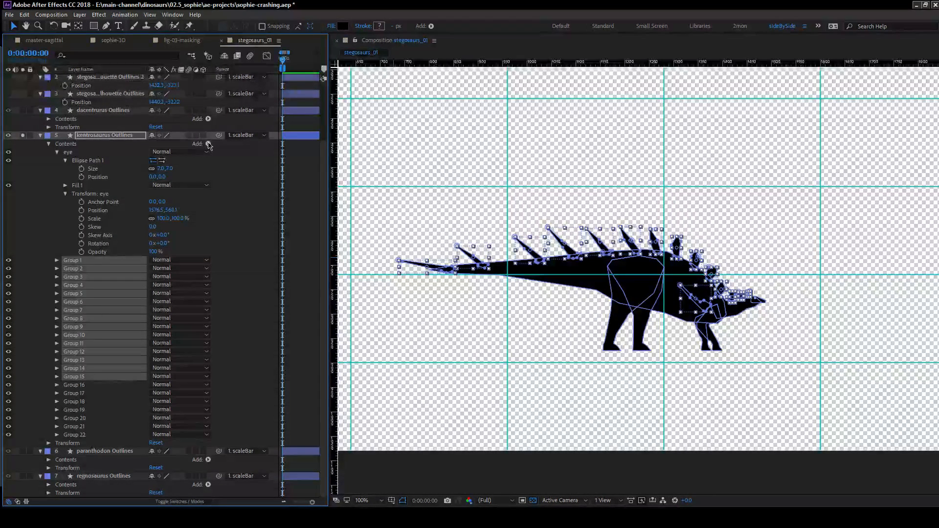
{"action": "left_click", "coordinate": [208, 144]}
{"action": "left_click", "coordinate": [243, 147]}
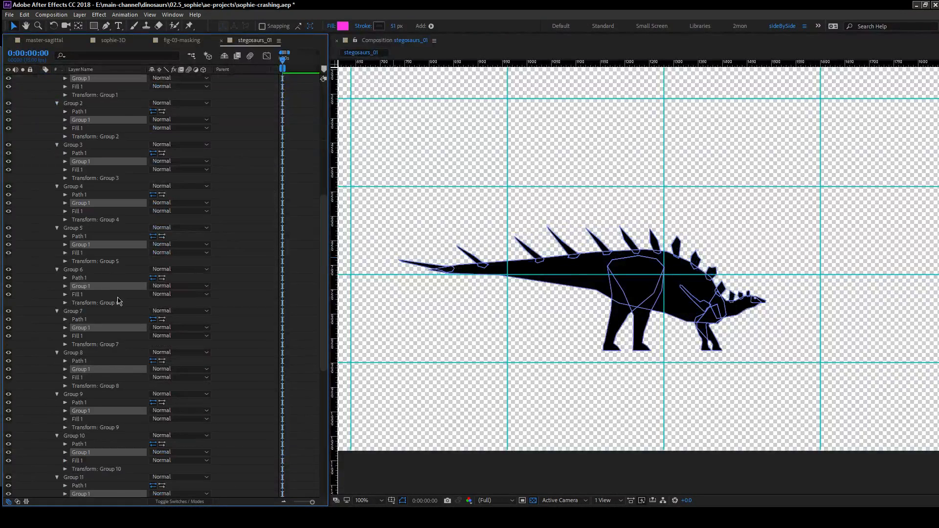
{"action": "key", "text": "ctrl+z"}
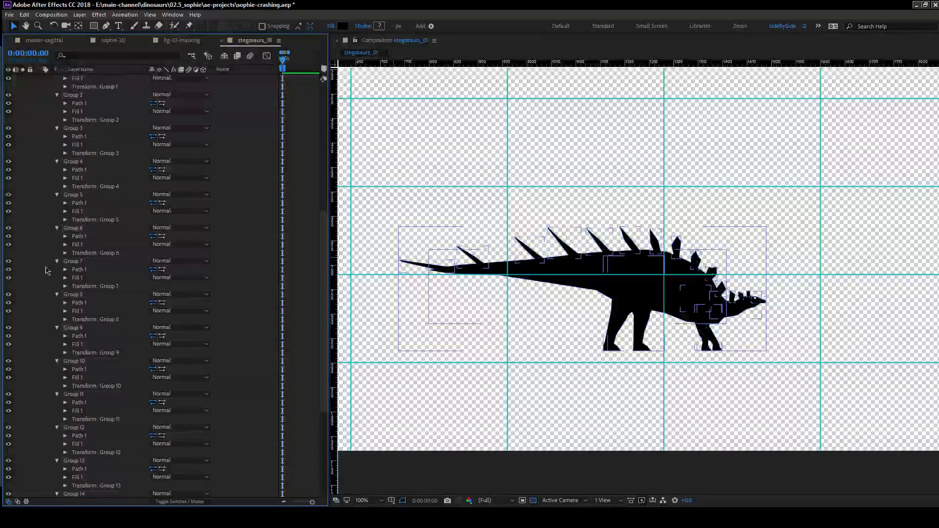
Add an empty group to the kentrosaurus layer's contents and place it directly below Group 15.
{"action": "scroll", "coordinate": [58, 288], "scroll_direction": "up", "scroll_amount": 5}
{"action": "left_click", "coordinate": [92, 211]}
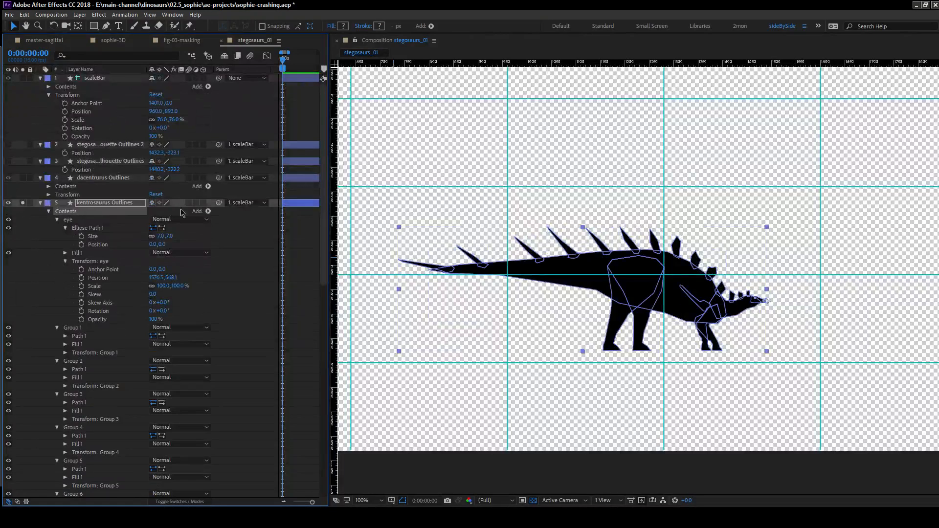
{"action": "left_click", "coordinate": [208, 212]}
{"action": "left_click", "coordinate": [237, 214]}
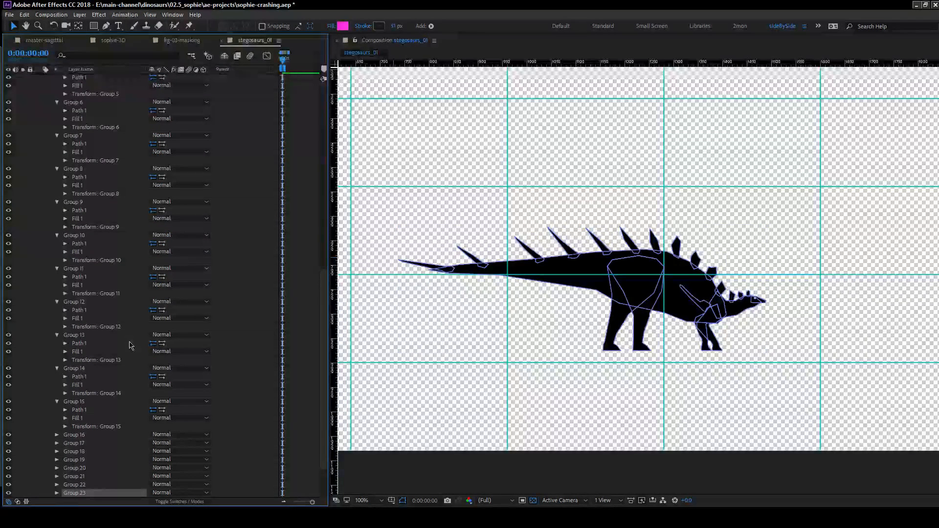
{"action": "left_click_drag", "start_coordinate": [83, 495], "coordinate": [84, 432]}
Rename the new empty group as keratin.
{"action": "left_click", "coordinate": [85, 403]}
{"action": "left_click", "coordinate": [78, 435]}
{"action": "key", "text": "Return"}
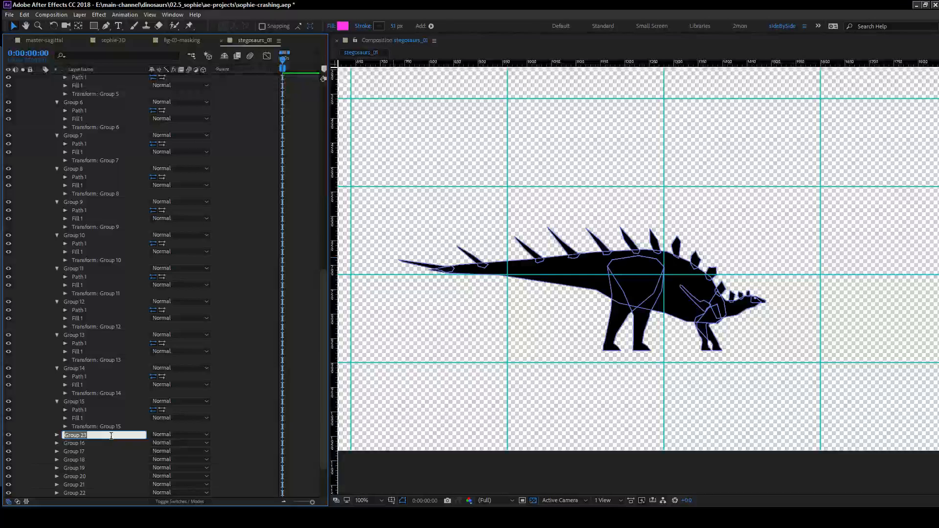
{"action": "type", "text": "keratin"}
{"action": "key", "text": "Return"}
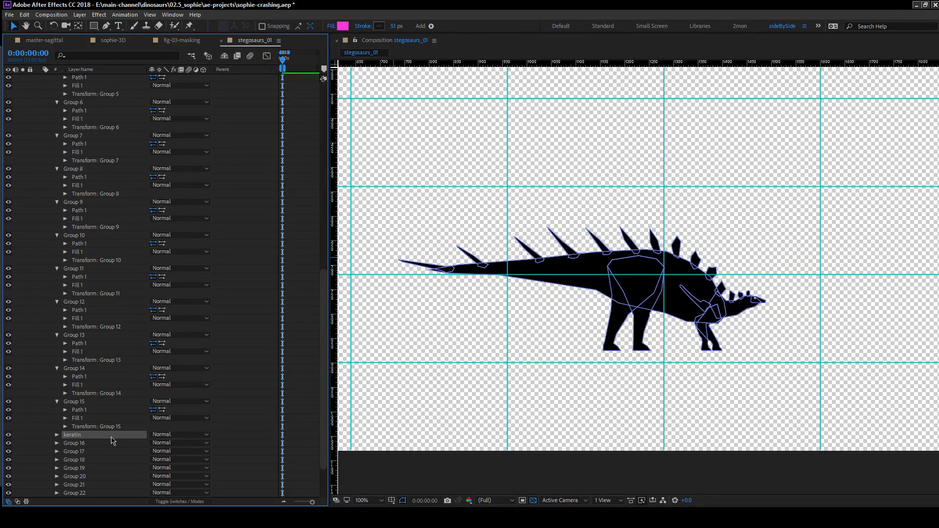
Move Group 1 through Group 15 of the kentrosaurus into the keratin group.
{"action": "left_click", "coordinate": [99, 402]}
{"action": "scroll", "coordinate": [108, 351], "scroll_direction": "up", "scroll_amount": 10}
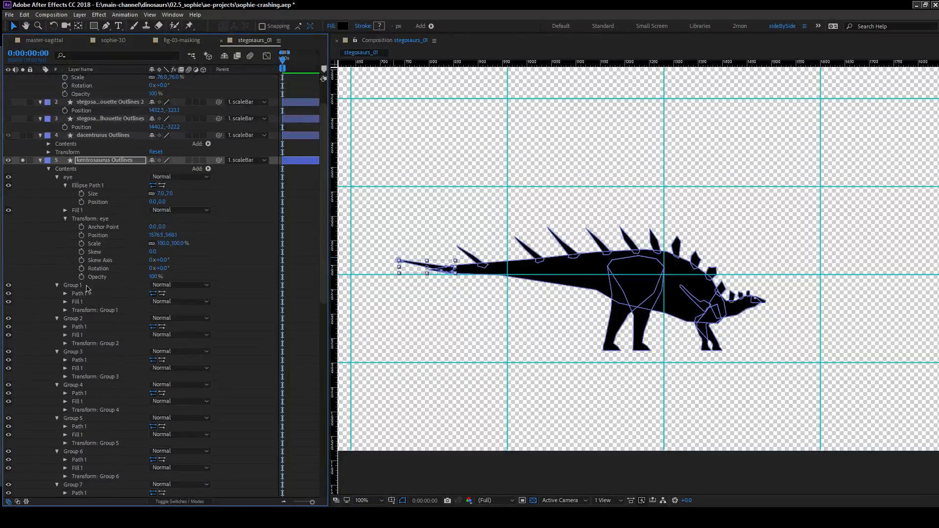
{"action": "left_click", "coordinate": [73, 286], "text": "shift"}
{"action": "scroll", "coordinate": [80, 343], "scroll_direction": "down", "scroll_amount": 10}
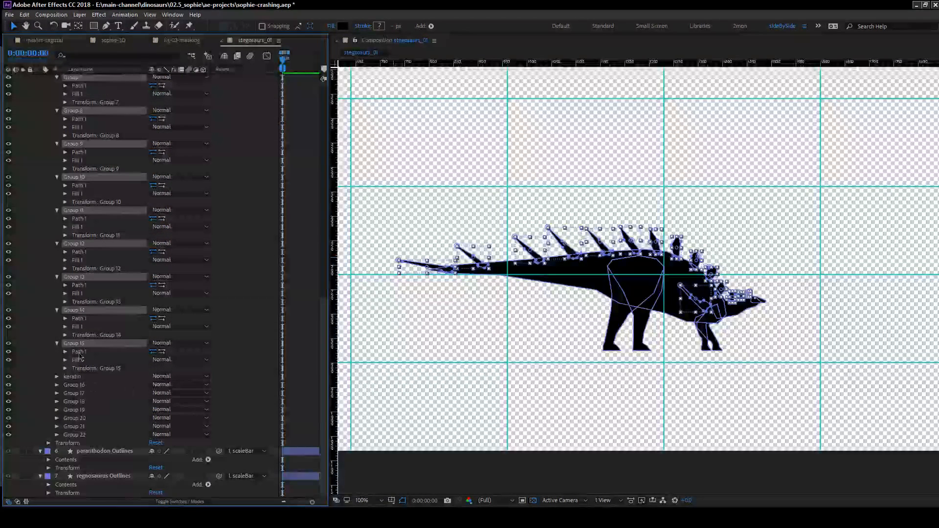
{"action": "left_click", "coordinate": [78, 377], "text": "ctrl"}
{"action": "left_click_drag", "start_coordinate": [78, 377], "coordinate": [79, 377]}
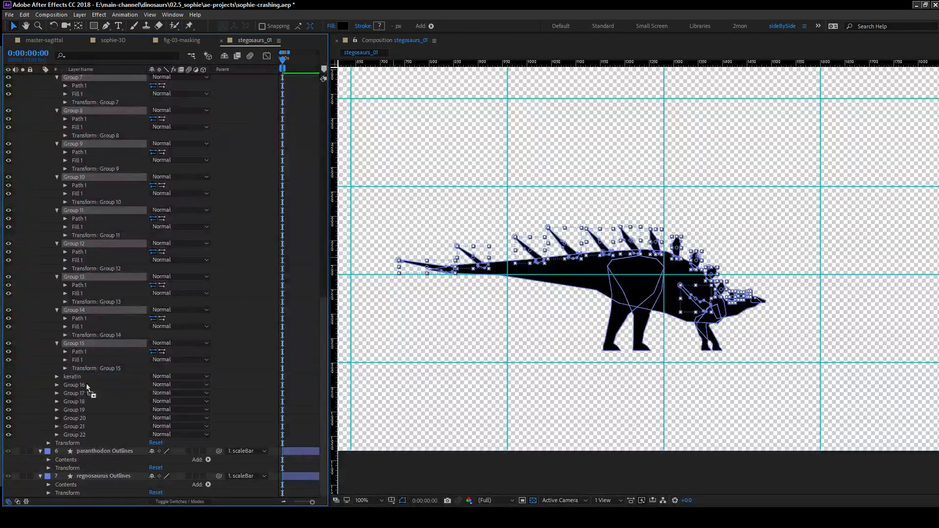
Switch the keratin group's visibility off and on repeatedly to compare the kentrosaurus with and without its plates and spikes, leaving it visible.
{"action": "left_click", "coordinate": [8, 327]}
{"action": "left_click", "coordinate": [9, 328]}
{"action": "left_click", "coordinate": [8, 327]}
{"action": "left_click", "coordinate": [793, 358]}
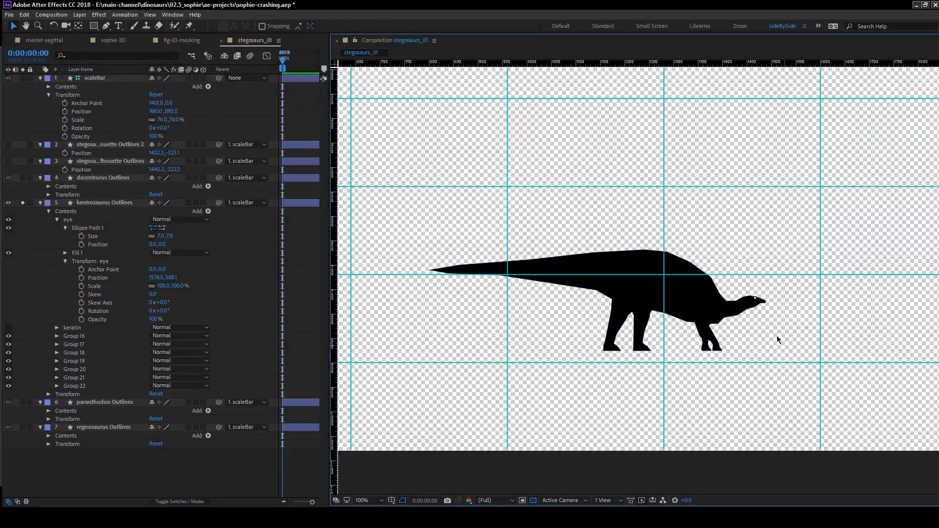
{"action": "scroll", "coordinate": [758, 299], "scroll_direction": "up", "scroll_amount": 2}
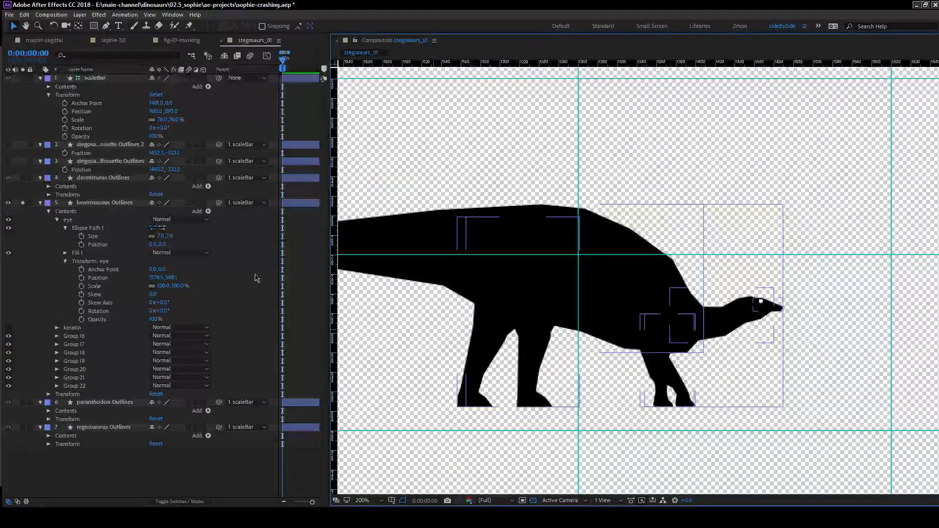
{"action": "scroll", "coordinate": [757, 302], "scroll_direction": "down", "scroll_amount": 2}
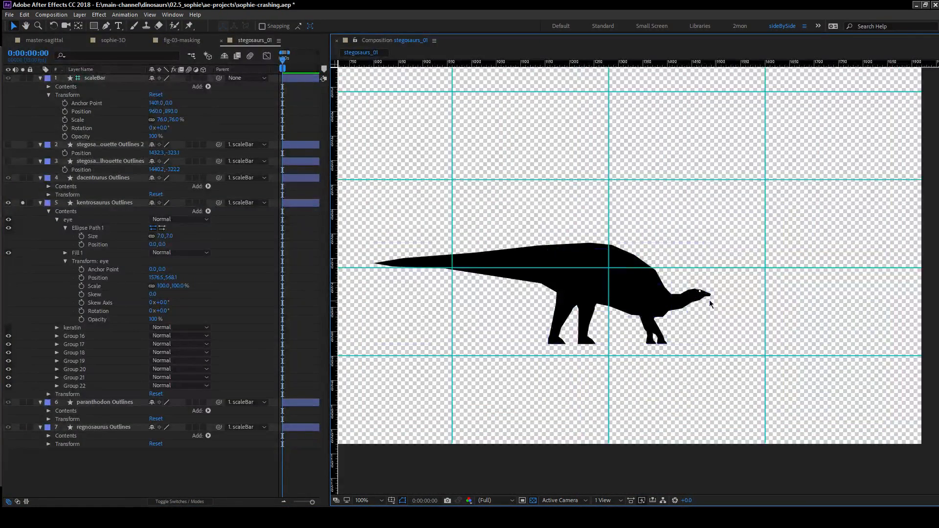
{"action": "left_click", "coordinate": [8, 328]}
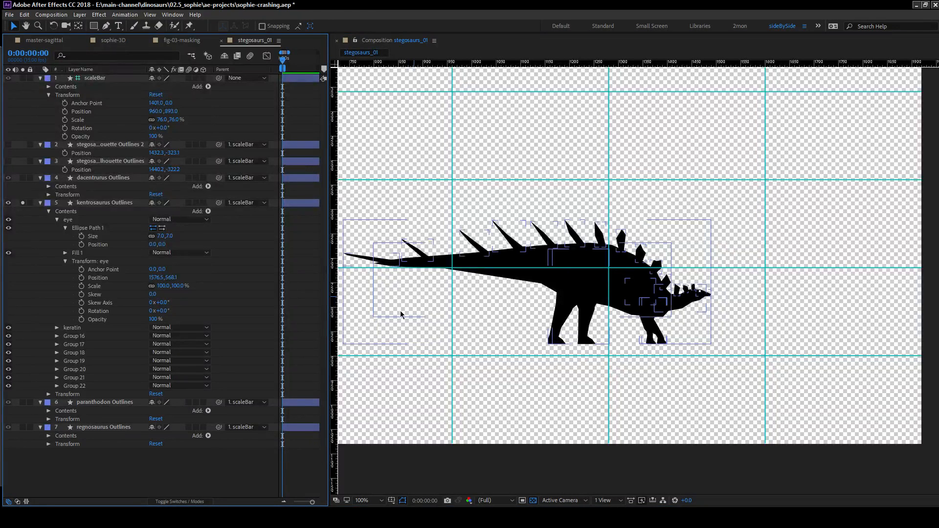
{"action": "left_click", "coordinate": [8, 328]}
{"action": "left_click", "coordinate": [8, 328]}
{"action": "left_click", "coordinate": [8, 327]}
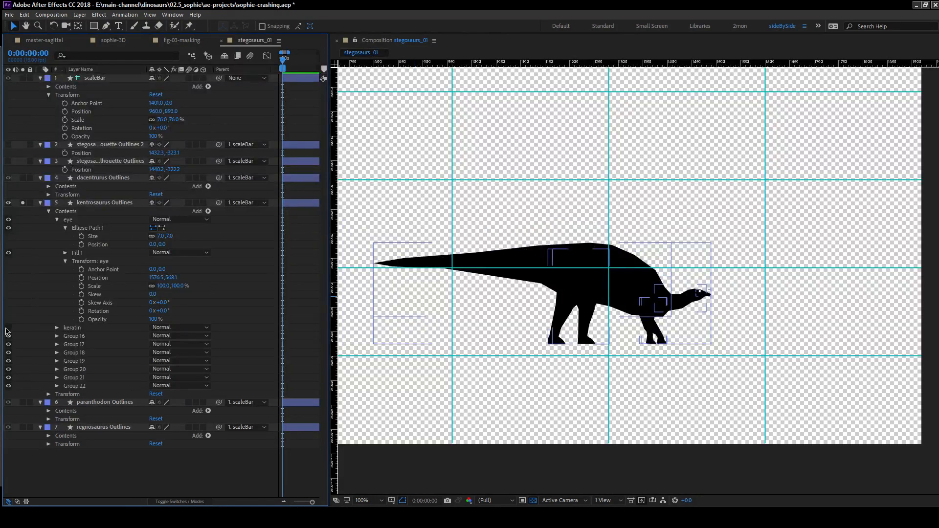
{"action": "left_click", "coordinate": [8, 328]}
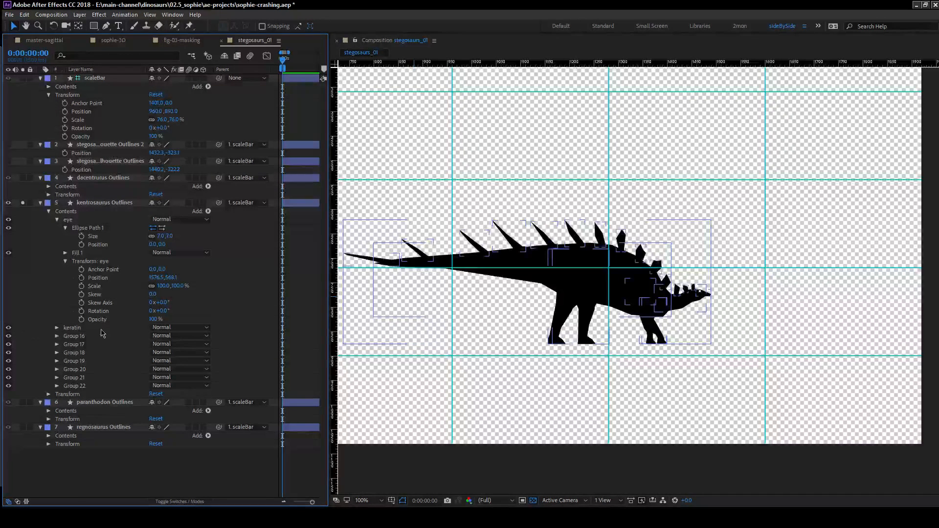
Expand the keratin group, its transform properties and Group 15's fill settings to examine them.
{"action": "left_click", "coordinate": [57, 329]}
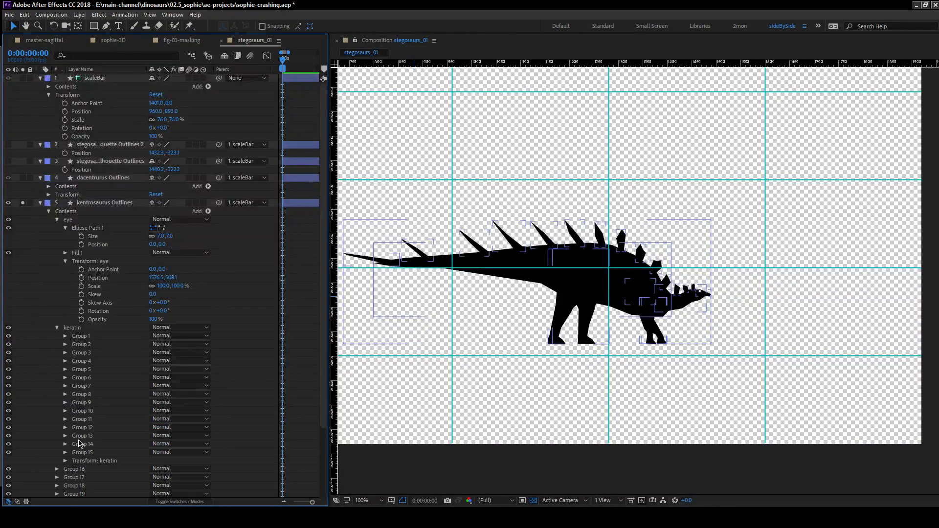
{"action": "left_click", "coordinate": [65, 461]}
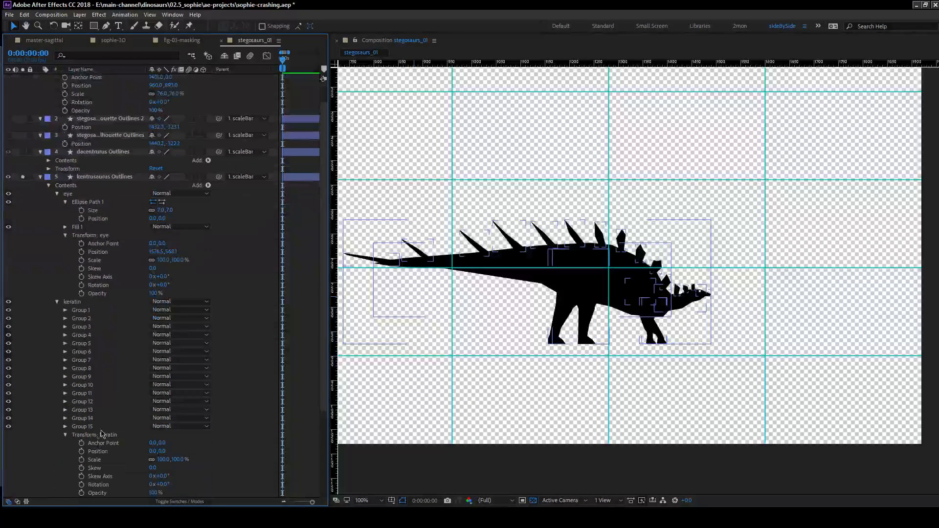
{"action": "scroll", "coordinate": [90, 430], "scroll_direction": "down", "scroll_amount": 5}
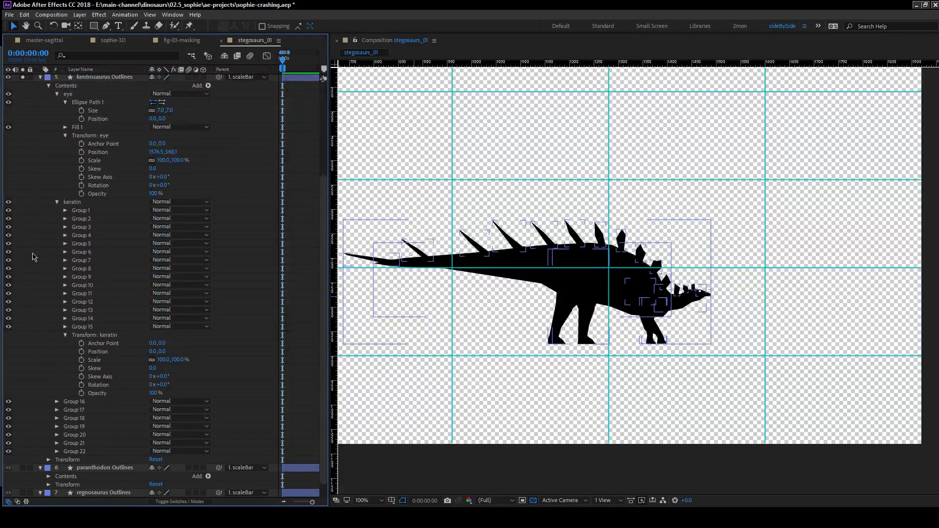
{"action": "left_click", "coordinate": [65, 327]}
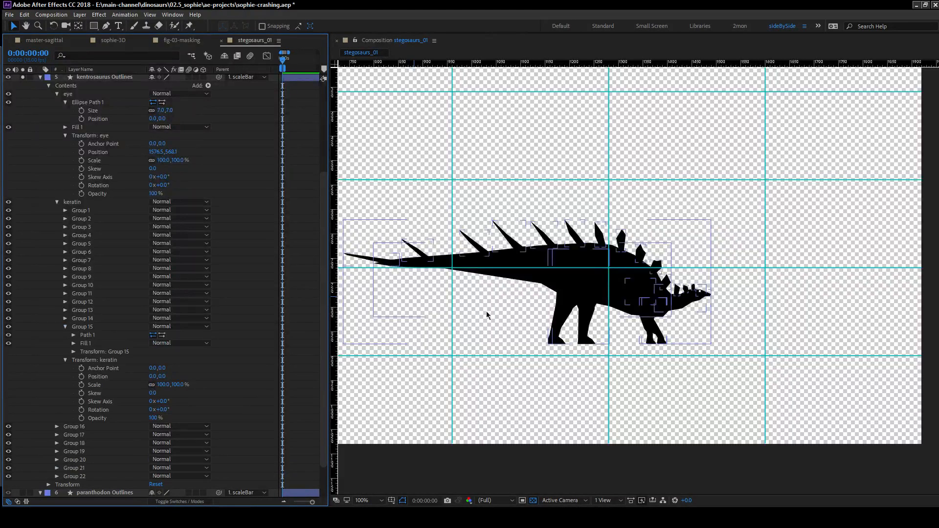
{"action": "left_click", "coordinate": [73, 343]}
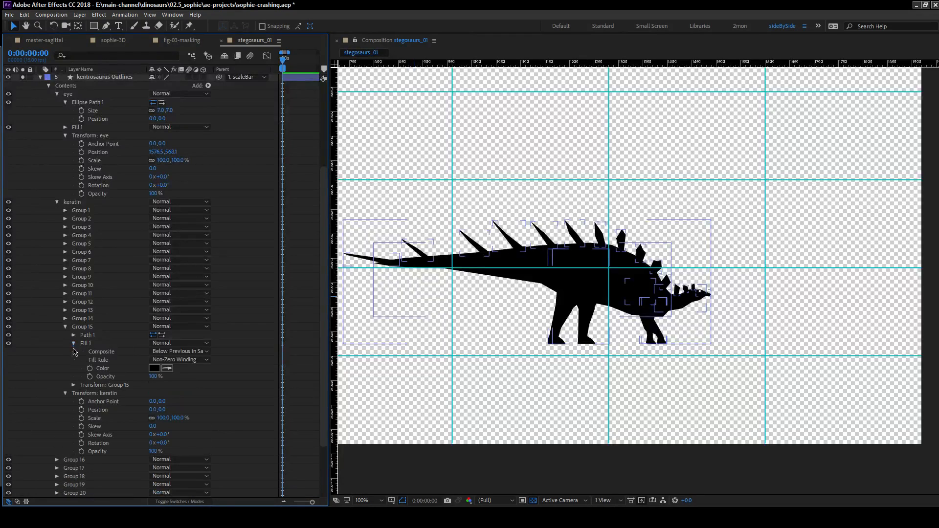
Expand Group 14 up through Group 1 inside the keratin group to expose their individual fills.
{"action": "left_click", "coordinate": [73, 319]}
{"action": "left_click", "coordinate": [65, 318]}
{"action": "left_click", "coordinate": [65, 310]}
{"action": "left_click", "coordinate": [65, 302]}
{"action": "left_click", "coordinate": [65, 293]}
{"action": "left_click", "coordinate": [65, 284]}
{"action": "left_click", "coordinate": [65, 277]}
{"action": "left_click", "coordinate": [65, 268]}
{"action": "left_click", "coordinate": [65, 259]}
{"action": "left_click", "coordinate": [65, 252]}
{"action": "left_click", "coordinate": [65, 243]}
{"action": "left_click", "coordinate": [65, 235]}
{"action": "left_click", "coordinate": [65, 226]}
{"action": "left_click", "coordinate": [65, 219]}
{"action": "left_click", "coordinate": [65, 210]}
Delete the fill of Group 1 inside the keratin group.
{"action": "left_click", "coordinate": [93, 235]}
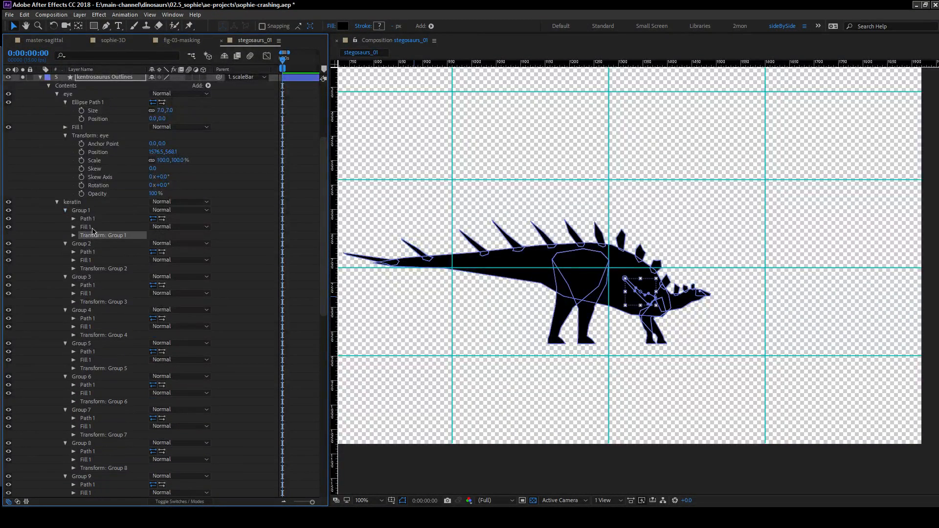
{"action": "left_click", "coordinate": [92, 227]}
{"action": "key", "text": "Delete"}
{"action": "left_click", "coordinate": [83, 261]}
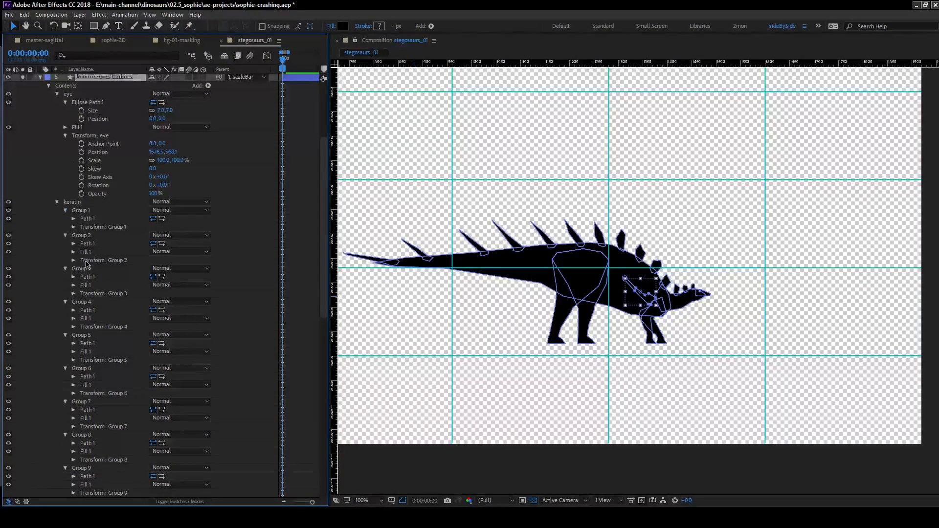
{"action": "key", "text": "Delete"}
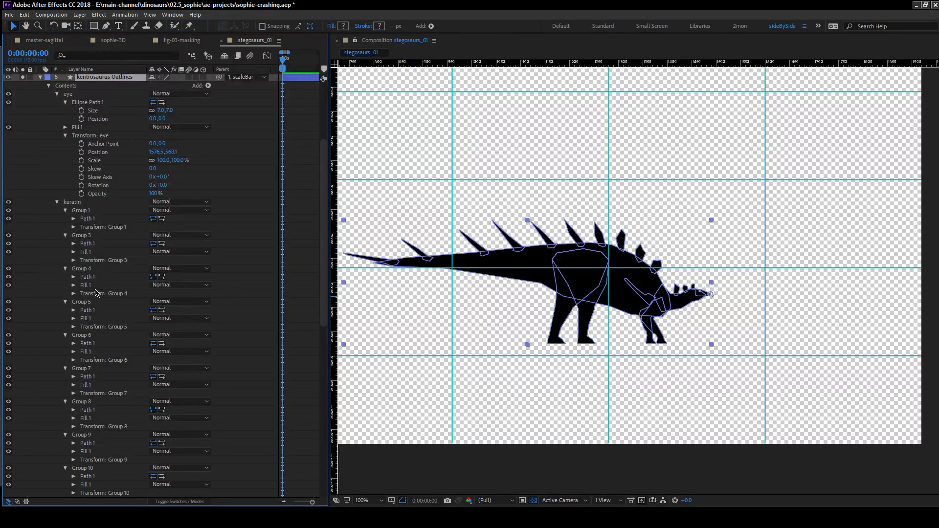
{"action": "key", "text": "ctrl+z"}
Delete the individual fills of Group 2 through Group 15 inside the keratin group, keeping their paths.
{"action": "left_click", "coordinate": [66, 236]}
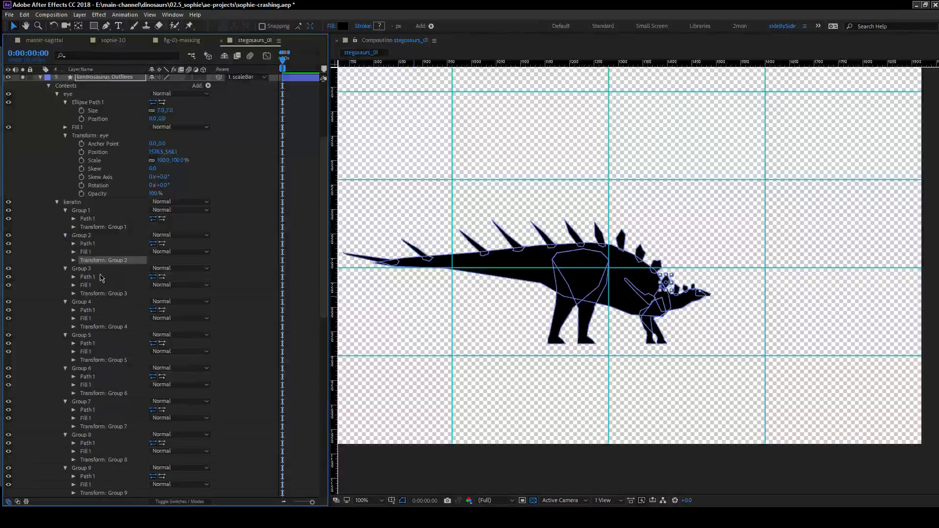
{"action": "left_click", "coordinate": [88, 252]}
{"action": "key", "text": "Delete"}
{"action": "left_click", "coordinate": [87, 277]}
{"action": "key", "text": "Delete"}
{"action": "left_click", "coordinate": [90, 302]}
{"action": "key", "text": "Delete"}
{"action": "left_click", "coordinate": [87, 326]}
{"action": "key", "text": "Delete"}
{"action": "left_click", "coordinate": [91, 351]}
{"action": "key", "text": "Delete"}
{"action": "left_click", "coordinate": [88, 377]}
{"action": "key", "text": "Delete"}
{"action": "left_click", "coordinate": [88, 401]}
{"action": "key", "text": "Delete"}
{"action": "left_click", "coordinate": [91, 427]}
{"action": "key", "text": "Delete"}
{"action": "left_click", "coordinate": [91, 451]}
{"action": "key", "text": "Delete"}
{"action": "scroll", "coordinate": [96, 454], "scroll_direction": "down", "scroll_amount": 1}
{"action": "left_click", "coordinate": [96, 454]}
{"action": "key", "text": "Delete"}
{"action": "scroll", "coordinate": [96, 454], "scroll_direction": "down", "scroll_amount": 1}
{"action": "left_click", "coordinate": [94, 452]}
{"action": "key", "text": "Delete"}
{"action": "left_click", "coordinate": [87, 476]}
{"action": "key", "text": "Delete"}
{"action": "scroll", "coordinate": [106, 457], "scroll_direction": "down", "scroll_amount": 2}
{"action": "left_click", "coordinate": [95, 453]}
{"action": "key", "text": "Delete"}
{"action": "scroll", "coordinate": [96, 455], "scroll_direction": "down", "scroll_amount": 2}
{"action": "left_click", "coordinate": [85, 428]}
{"action": "key", "text": "Delete"}
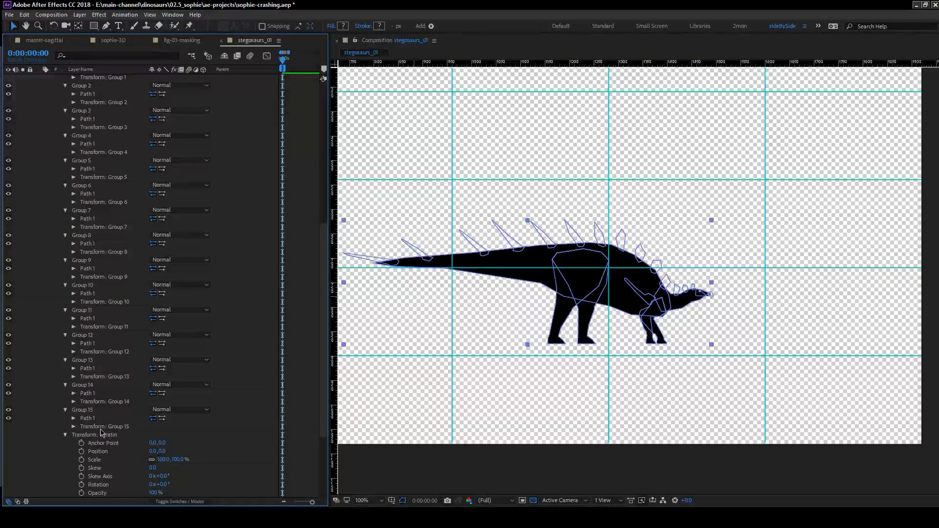
Add one shared fill to the keratin group for all plates and spikes.
{"action": "scroll", "coordinate": [84, 342], "scroll_direction": "up", "scroll_amount": 5}
{"action": "scroll", "coordinate": [91, 374], "scroll_direction": "down", "scroll_amount": 8}
{"action": "scroll", "coordinate": [91, 294], "scroll_direction": "up", "scroll_amount": 6}
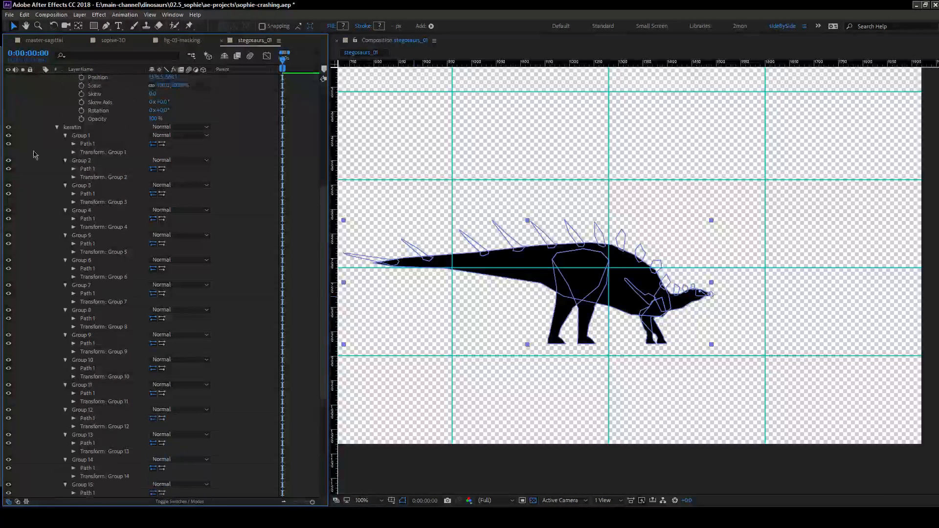
{"action": "left_click", "coordinate": [132, 131]}
{"action": "scroll", "coordinate": [135, 132], "scroll_direction": "up", "scroll_amount": 5}
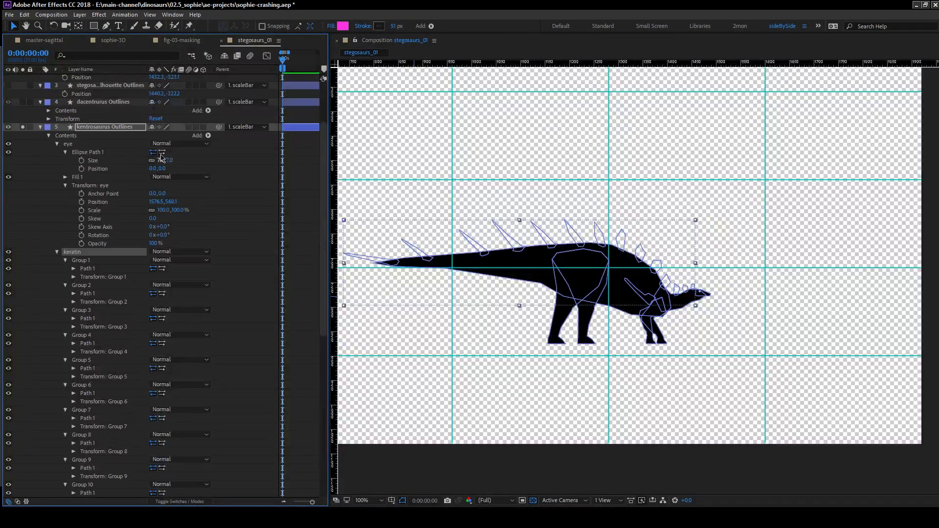
{"action": "left_click", "coordinate": [208, 135]}
{"action": "left_click", "coordinate": [248, 189]}
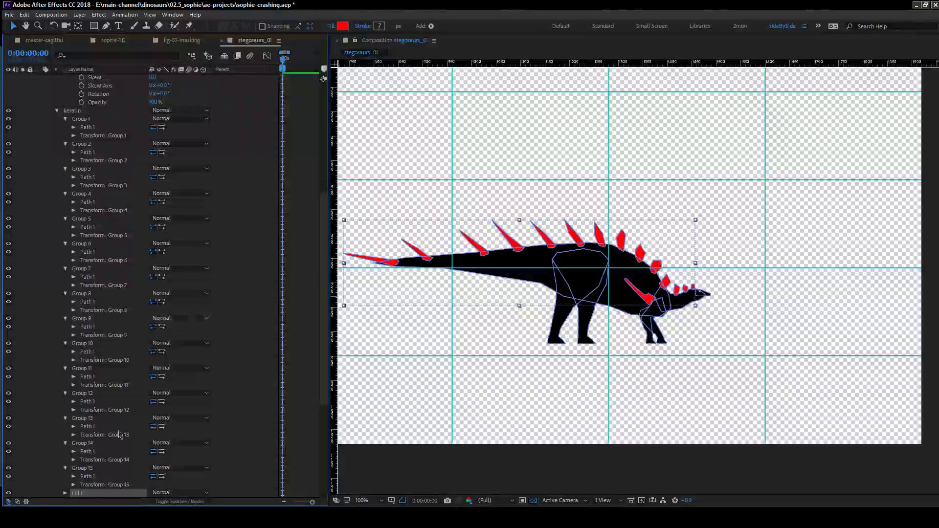
Set the keratin fill's color to black by sampling it from the kentrosaurus body.
{"action": "left_click", "coordinate": [65, 369]}
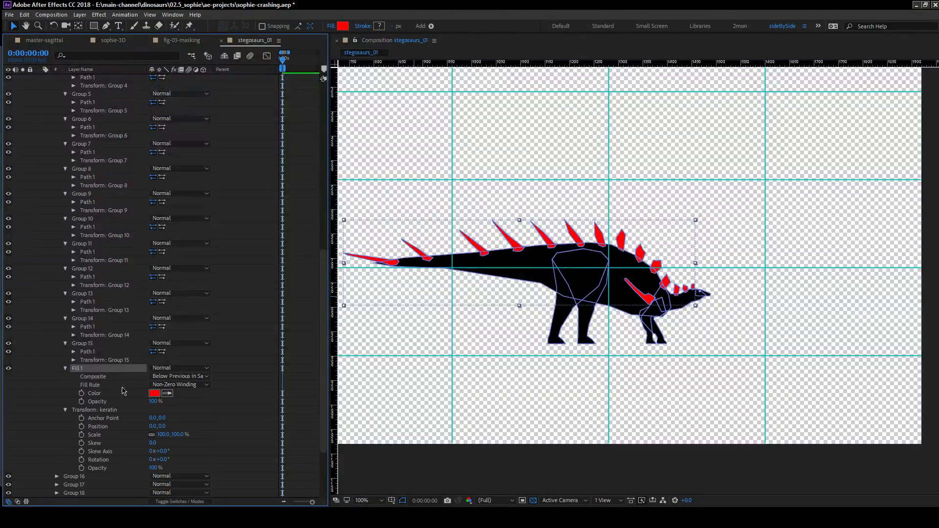
{"action": "left_click", "coordinate": [166, 394]}
{"action": "left_click", "coordinate": [518, 258]}
{"action": "left_click", "coordinate": [45, 386]}
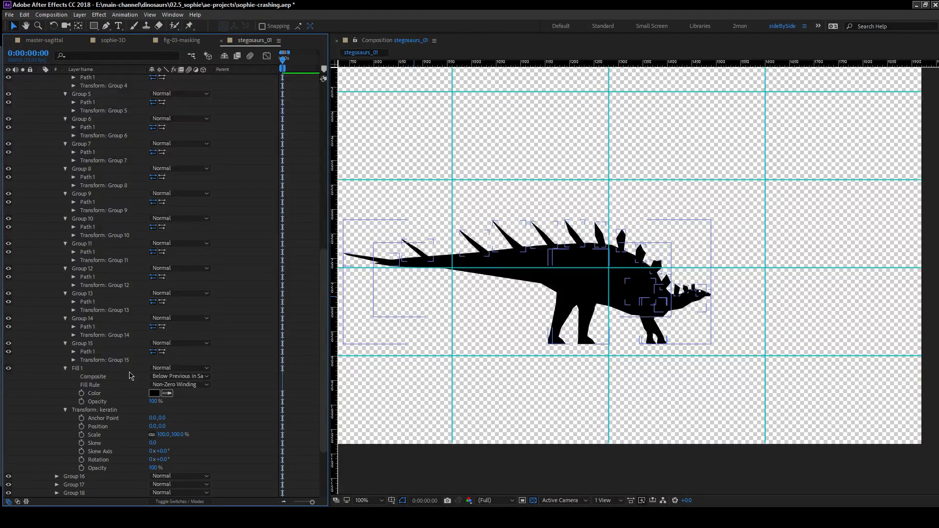
Expand Group 16 through Group 22 of the kentrosaurus layer, along with Group 16's fill settings.
{"action": "scroll", "coordinate": [46, 400], "scroll_direction": "down", "scroll_amount": 4}
{"action": "left_click", "coordinate": [56, 385]}
{"action": "scroll", "coordinate": [49, 360], "scroll_direction": "down", "scroll_amount": 1}
{"action": "left_click", "coordinate": [83, 361]}
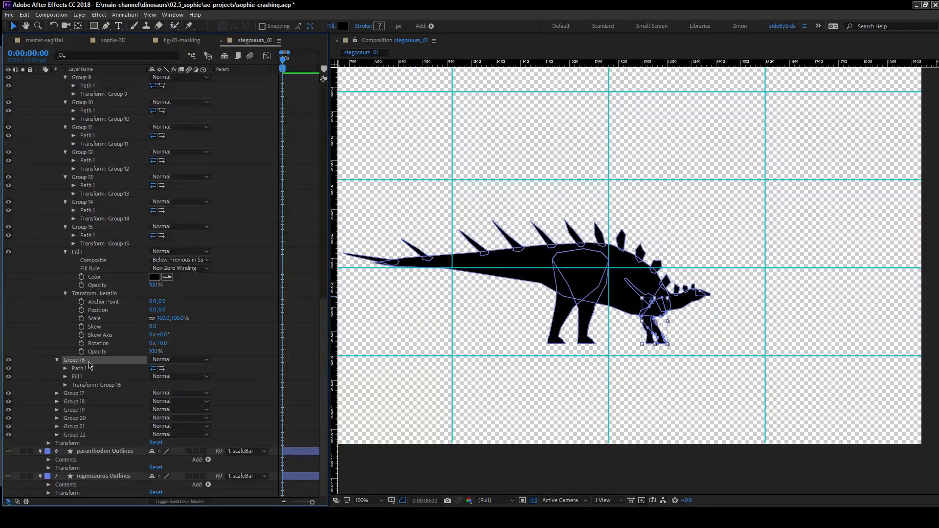
{"action": "left_click", "coordinate": [81, 368]}
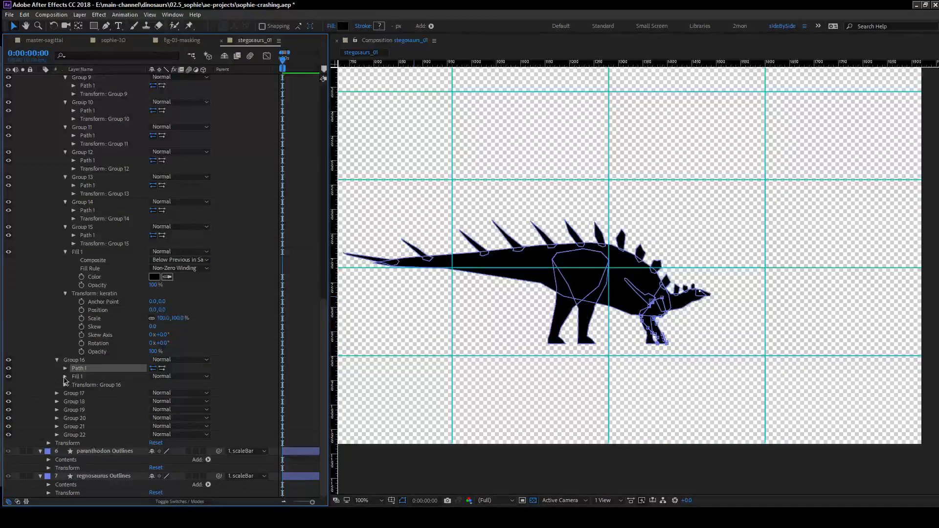
{"action": "left_click", "coordinate": [65, 377]}
{"action": "left_click", "coordinate": [98, 379]}
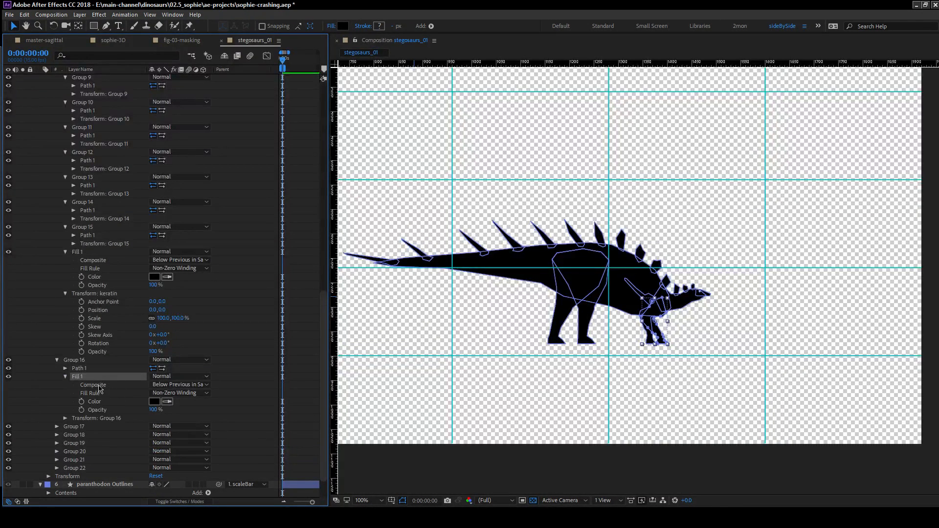
{"action": "left_click", "coordinate": [56, 427]}
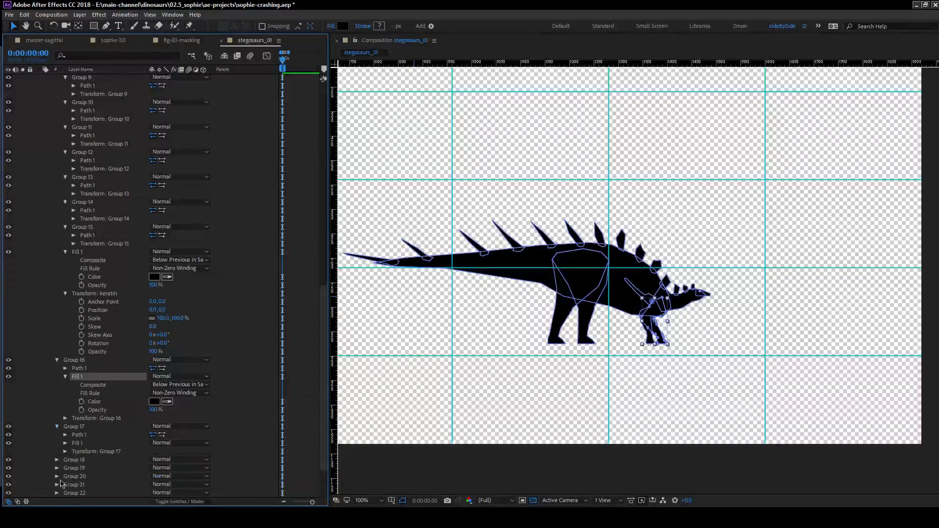
{"action": "scroll", "coordinate": [59, 429], "scroll_direction": "down", "scroll_amount": 2}
{"action": "left_click", "coordinate": [57, 435]}
{"action": "left_click", "coordinate": [57, 426]}
{"action": "left_click", "coordinate": [57, 419]}
{"action": "left_click", "coordinate": [57, 410]}
{"action": "left_click", "coordinate": [57, 401]}
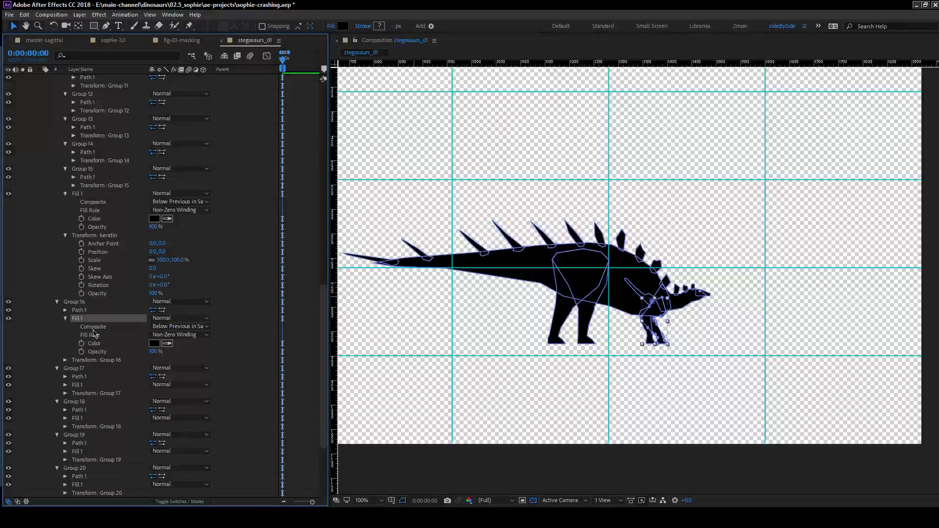
Expand the fill settings of Group 17 through Group 22 so their colors can be edited.
{"action": "left_click", "coordinate": [65, 418]}
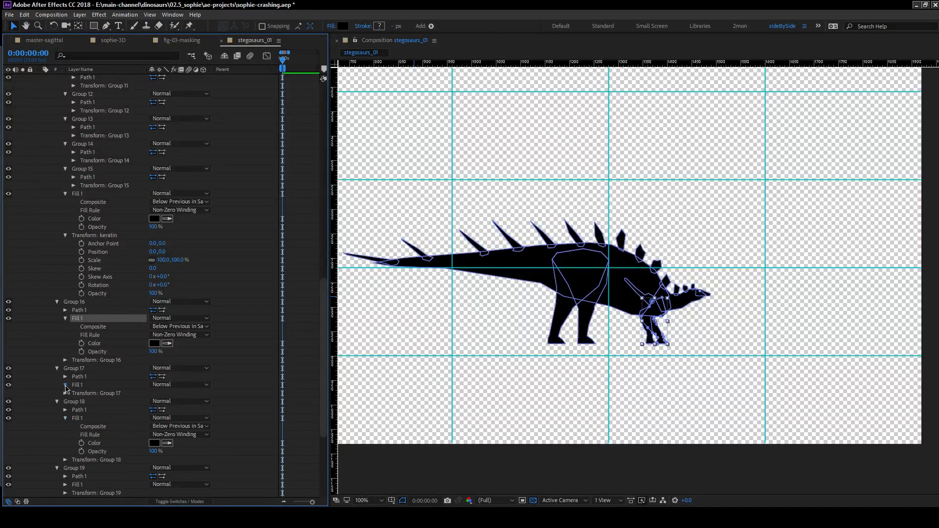
{"action": "left_click", "coordinate": [65, 386]}
{"action": "scroll", "coordinate": [108, 400], "scroll_direction": "down", "scroll_amount": 3}
{"action": "left_click", "coordinate": [65, 418]}
{"action": "scroll", "coordinate": [67, 422], "scroll_direction": "down", "scroll_amount": 4}
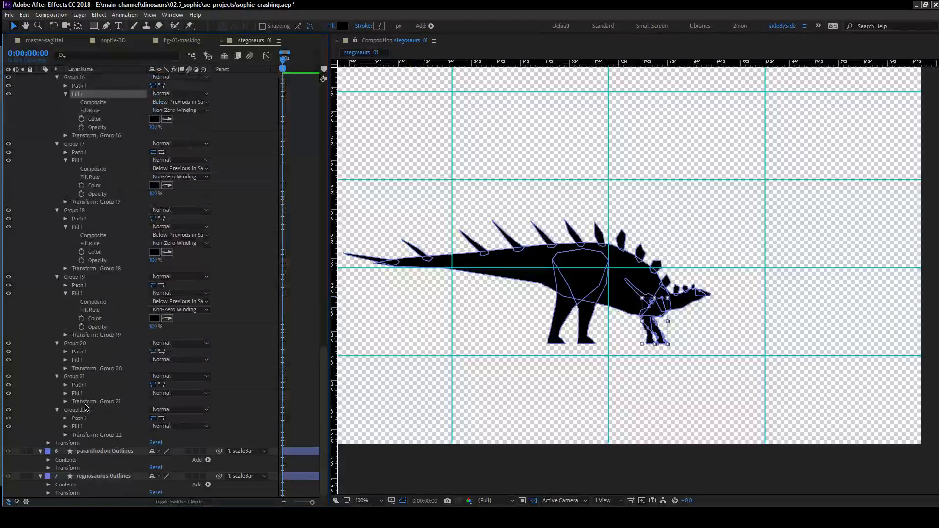
{"action": "left_click", "coordinate": [65, 361]}
{"action": "scroll", "coordinate": [71, 409], "scroll_direction": "down", "scroll_amount": 1}
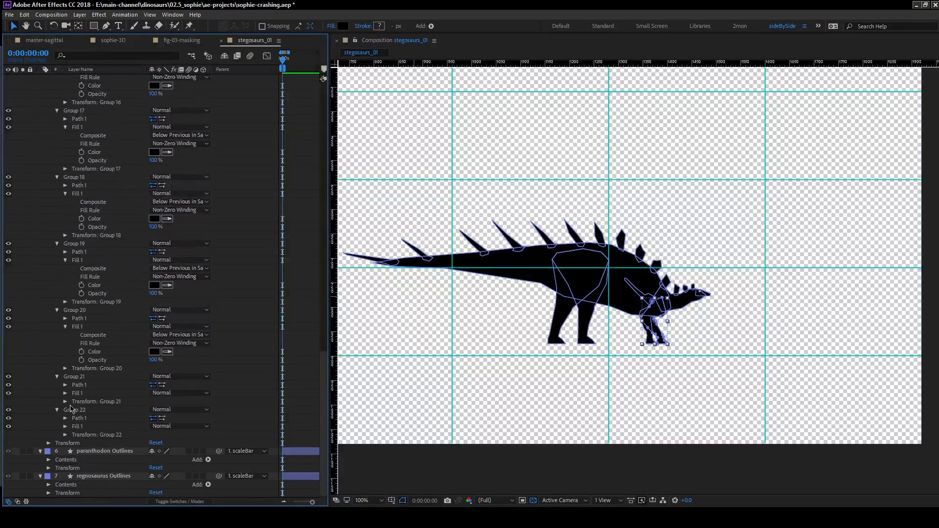
{"action": "left_click", "coordinate": [65, 393]}
{"action": "scroll", "coordinate": [66, 396], "scroll_direction": "down", "scroll_amount": 1}
{"action": "left_click", "coordinate": [66, 426]}
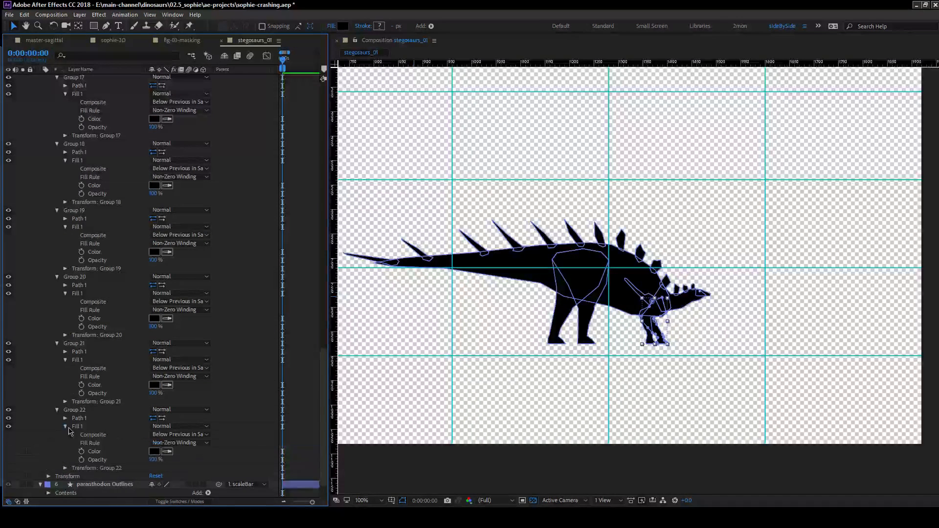
{"action": "key", "text": "alt+Tab"}
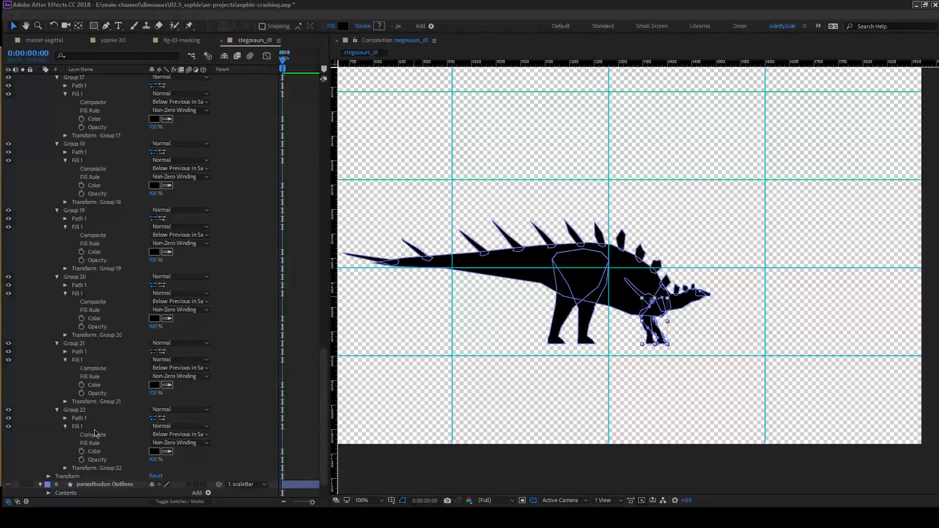
Set the fills of Group 19 through Group 22 together to a medium lime green using the color eyedropper.
{"action": "left_click", "coordinate": [98, 426]}
{"action": "left_click", "coordinate": [93, 360], "text": "ctrl"}
{"action": "left_click", "coordinate": [93, 294], "text": "ctrl"}
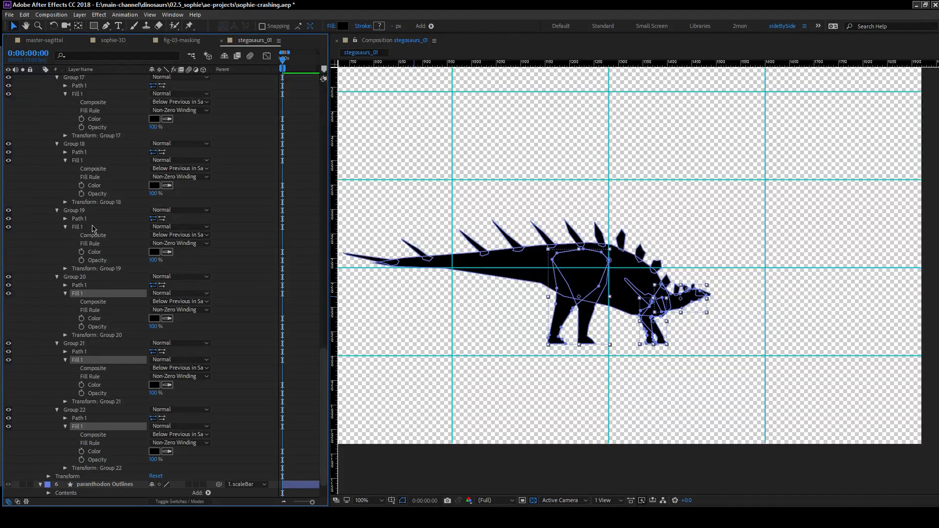
{"action": "left_click", "coordinate": [96, 236], "text": "ctrl"}
{"action": "left_click", "coordinate": [101, 235], "text": "ctrl"}
{"action": "left_click", "coordinate": [93, 227], "text": "ctrl"}
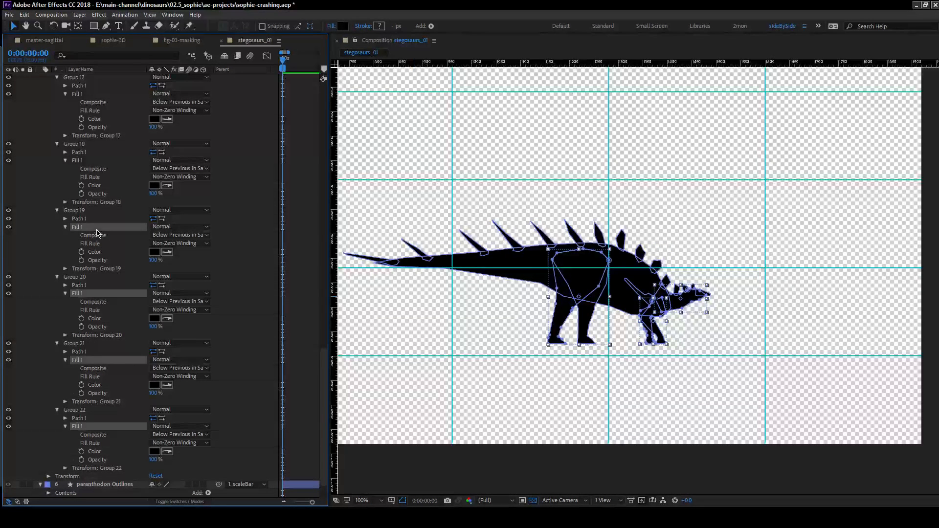
{"action": "left_click", "coordinate": [167, 252]}
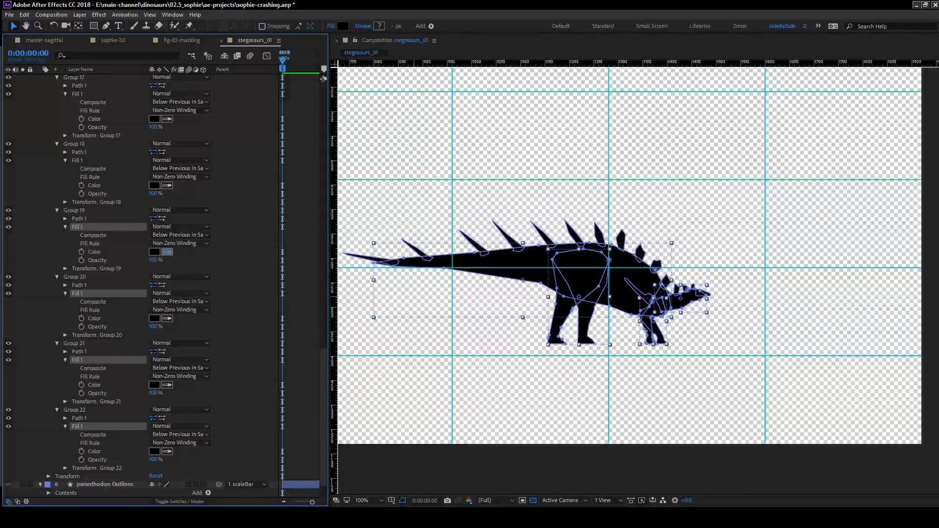
{"action": "left_click", "coordinate": [524, 421]}
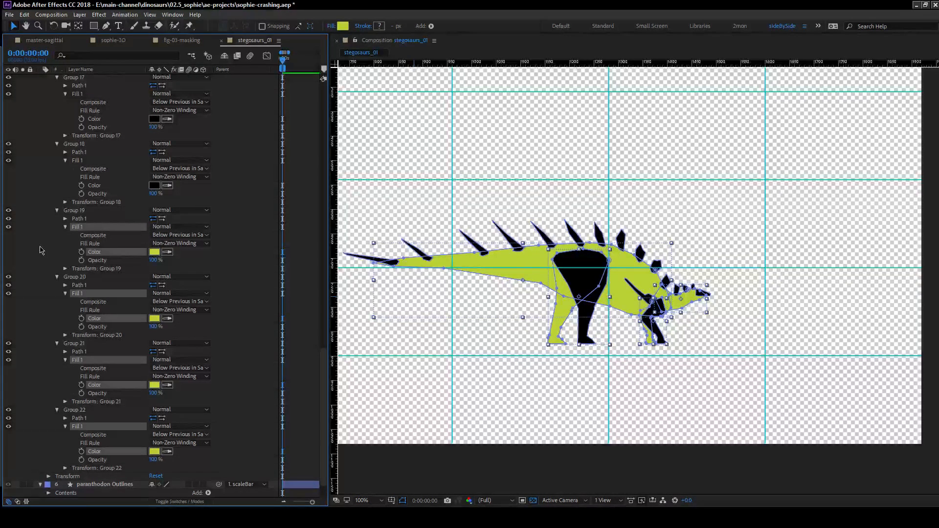
Rename Group 19 as body and Group 20 as neck.
{"action": "left_click", "coordinate": [100, 213]}
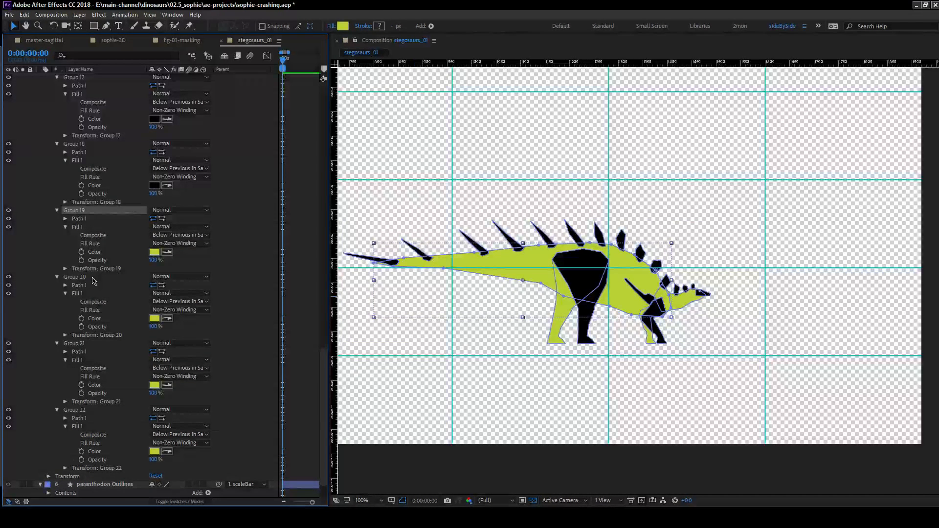
{"action": "key", "text": "Return"}
{"action": "type", "text": "bo"}
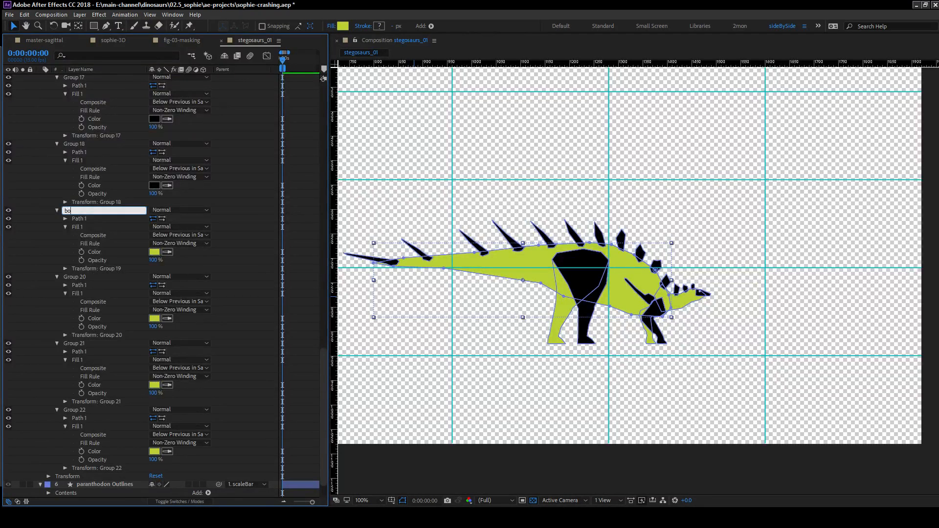
{"action": "key", "text": "Return"}
{"action": "left_click", "coordinate": [89, 278]}
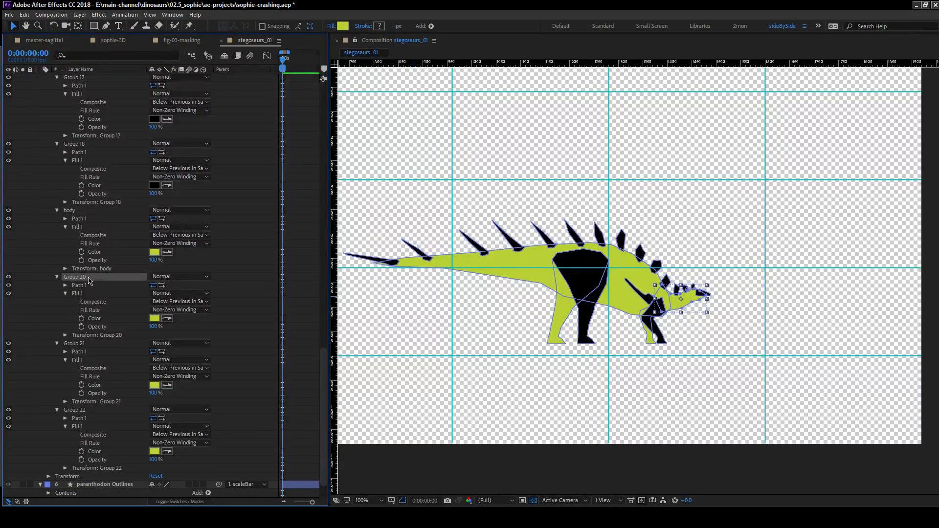
{"action": "key", "text": "Return"}
{"action": "type", "text": "neck"}
{"action": "key", "text": "Return"}
Rename Group 21 as leg and Group 22 as arm.
{"action": "left_click", "coordinate": [76, 345]}
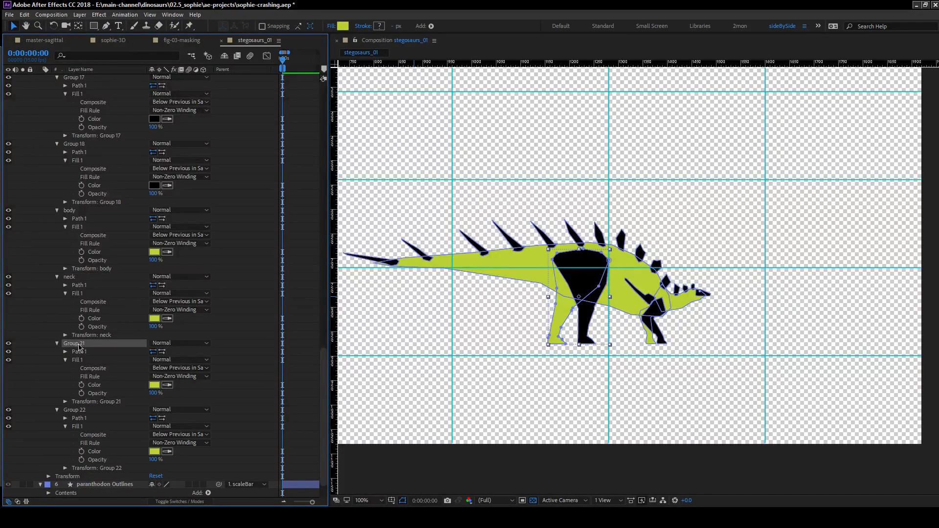
{"action": "key", "text": "Return"}
{"action": "type", "text": "leg"}
{"action": "key", "text": "Return"}
{"action": "left_click", "coordinate": [81, 411]}
{"action": "key", "text": "Return"}
{"action": "type", "text": "arm"}
{"action": "key", "text": "Return"}
Set the fills of the far-side leg and arm, the last two kentrosaurus groups, to a sampled dark olive green.
{"action": "scroll", "coordinate": [80, 320], "scroll_direction": "down", "scroll_amount": 2}
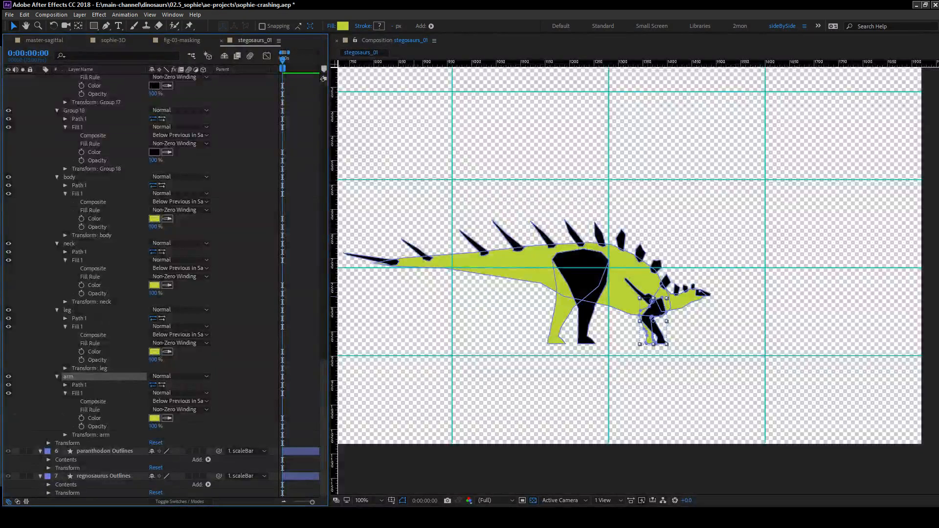
{"action": "left_click", "coordinate": [68, 311]}
{"action": "left_click", "coordinate": [68, 377], "text": "ctrl"}
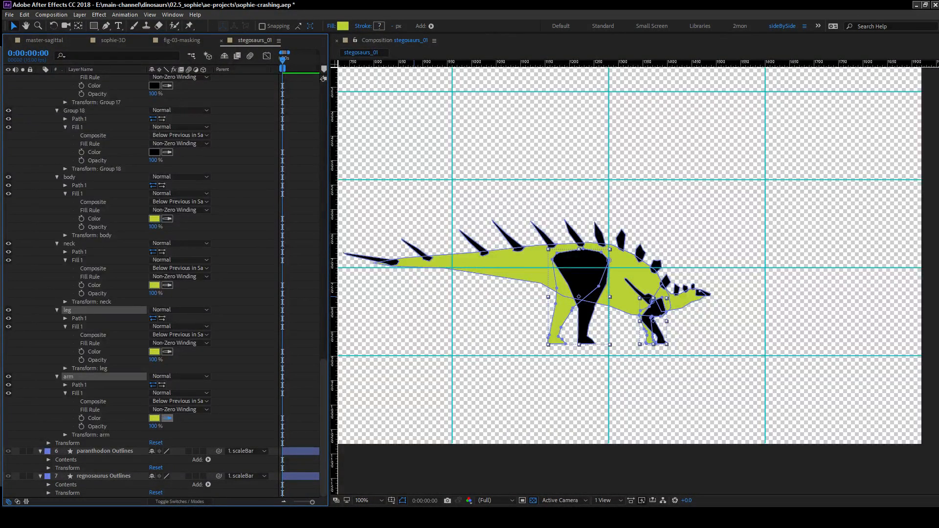
{"action": "left_click", "coordinate": [167, 419]}
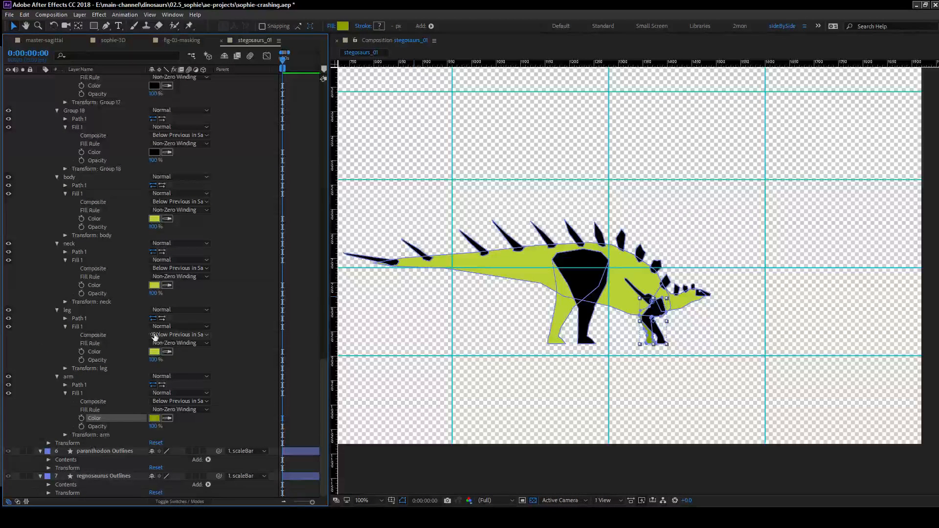
{"action": "left_click", "coordinate": [167, 352]}
{"action": "left_click", "coordinate": [154, 419]}
{"action": "left_click", "coordinate": [72, 336]}
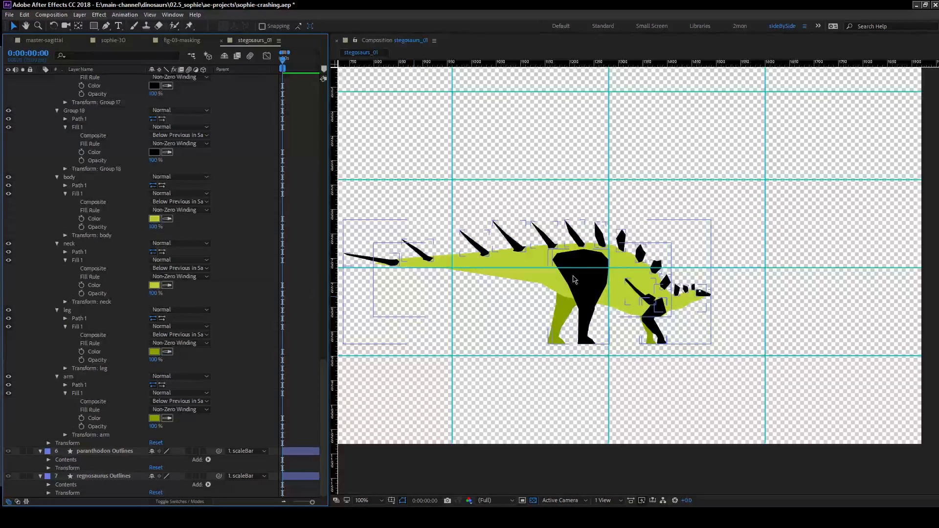
Rename Group 18 as head.
{"action": "scroll", "coordinate": [126, 261], "scroll_direction": "up", "scroll_amount": 5}
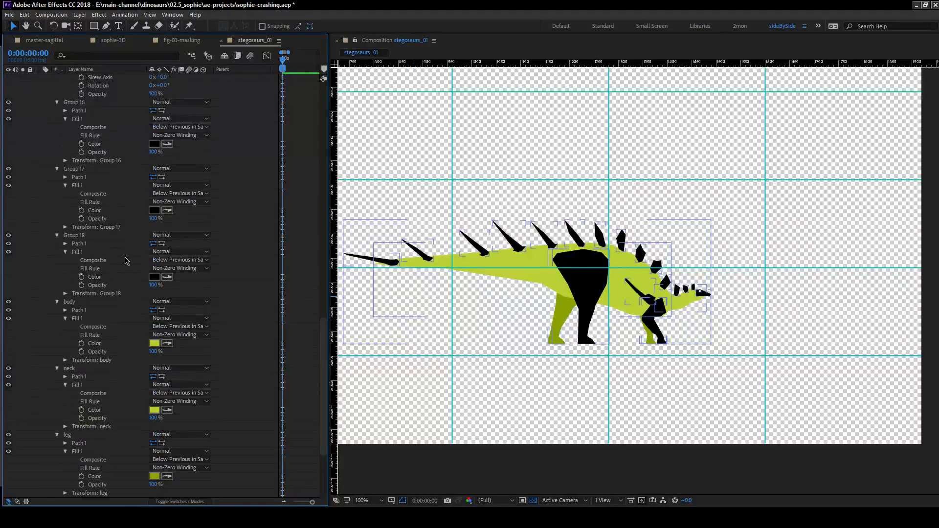
{"action": "left_click", "coordinate": [78, 252]}
{"action": "left_click", "coordinate": [83, 238]}
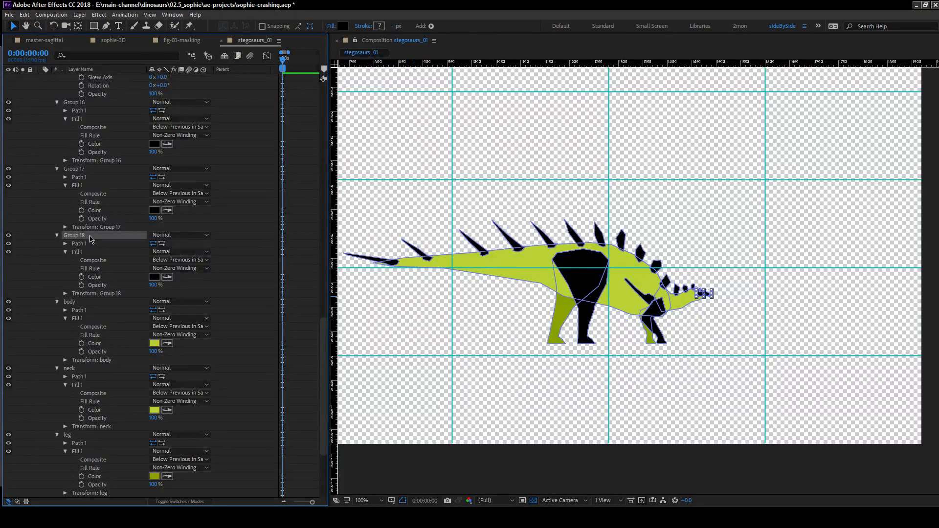
{"action": "key", "text": "Return"}
{"action": "type", "text": "head"}
{"action": "key", "text": "Return"}
Rename Group 17 as leg and Group 16 as arm.
{"action": "left_click", "coordinate": [98, 169]}
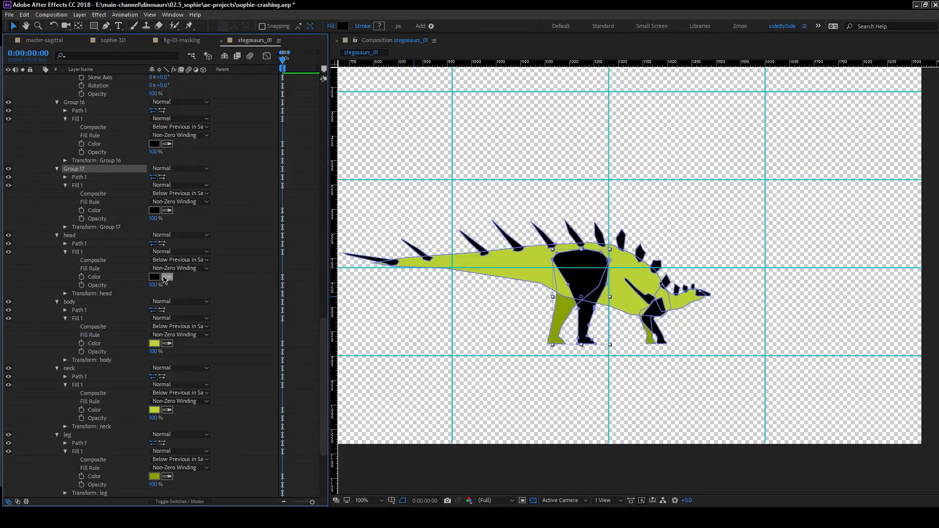
{"action": "scroll", "coordinate": [89, 194], "scroll_direction": "up", "scroll_amount": 1}
{"action": "key", "text": "Return"}
{"action": "type", "text": "leg"}
{"action": "key", "text": "Return"}
{"action": "left_click", "coordinate": [78, 129]}
{"action": "key", "text": "Return"}
{"action": "type", "text": "arm"}
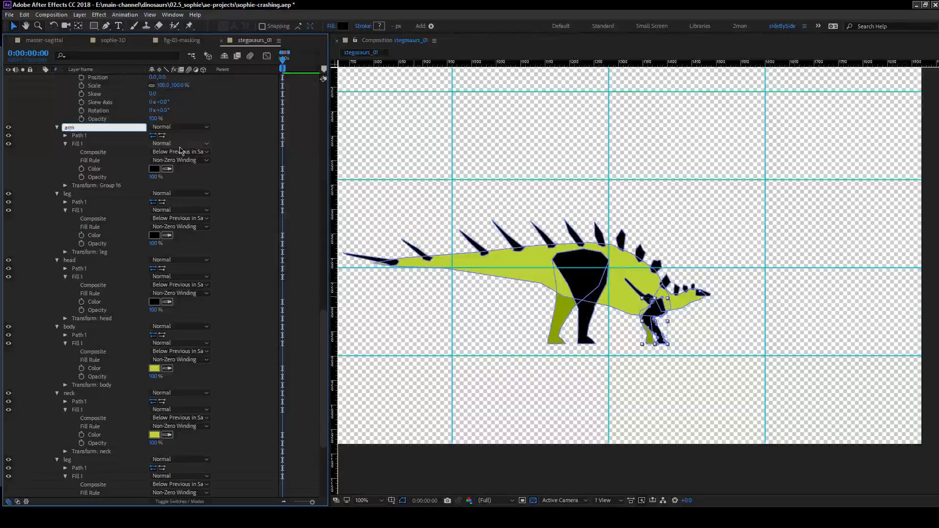
{"action": "key", "text": "Return"}
Set the fills of the near-side arm, near-side leg and head to a sampled pale yellow-green.
{"action": "left_click", "coordinate": [73, 194], "text": "ctrl"}
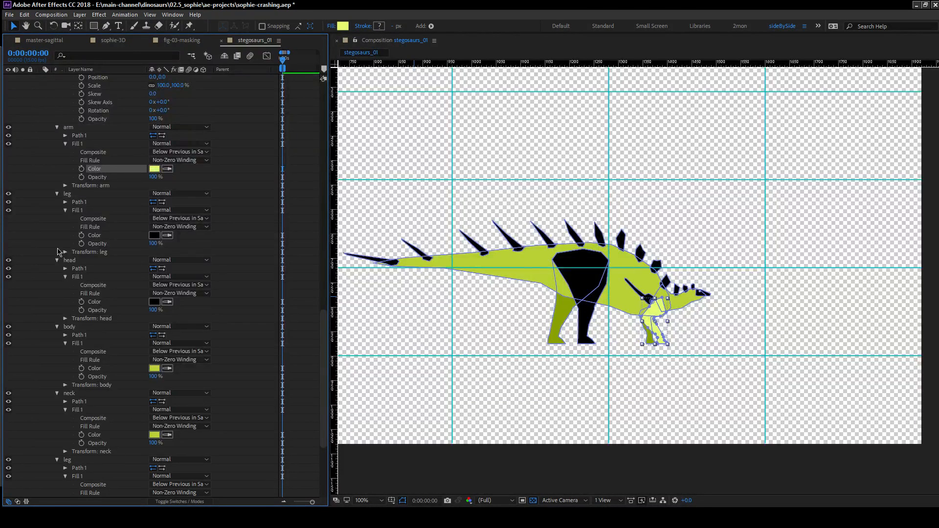
{"action": "left_click", "coordinate": [167, 236]}
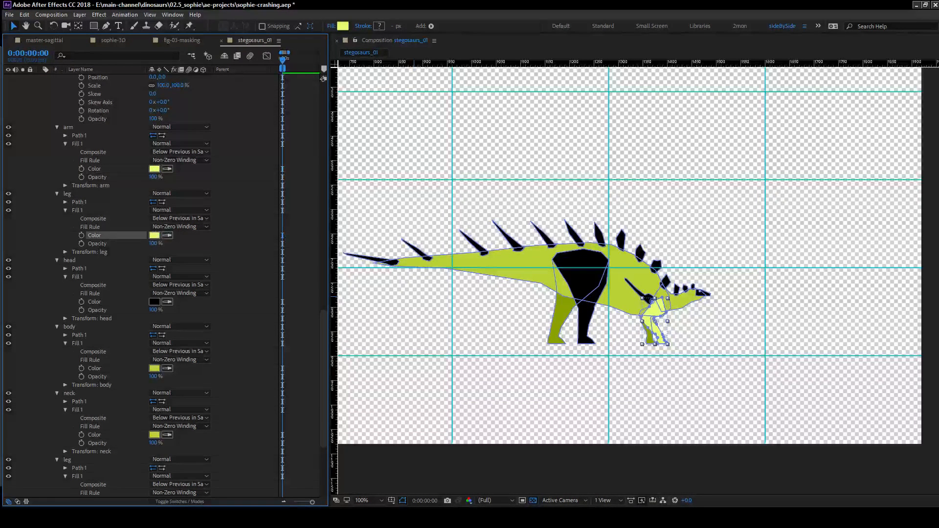
{"action": "left_click", "coordinate": [168, 302]}
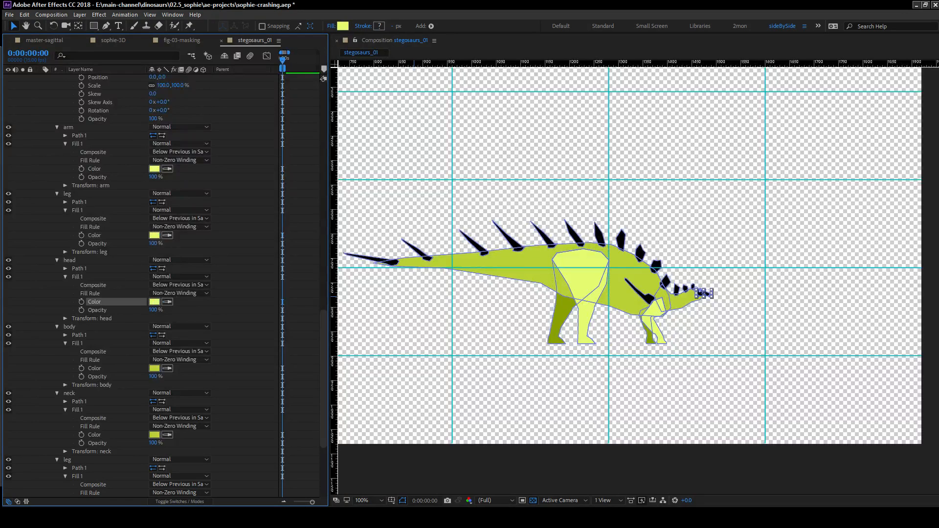
{"action": "left_click", "coordinate": [20, 285]}
{"action": "left_click", "coordinate": [596, 382]}
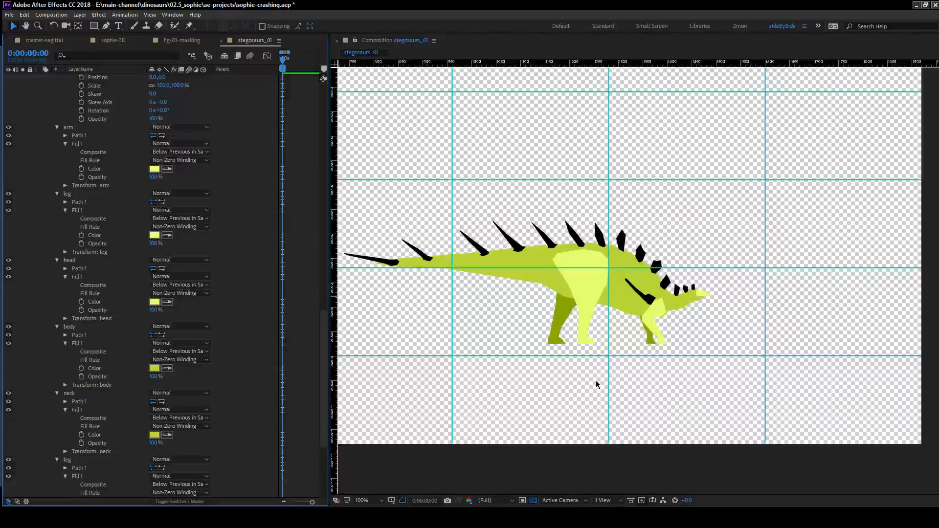
Set the fill of the kentrosaurus's eye to black.
{"action": "scroll", "coordinate": [744, 321], "scroll_direction": "up", "scroll_amount": 1}
{"action": "left_click_drag", "start_coordinate": [769, 314], "coordinate": [597, 306]}
{"action": "scroll", "coordinate": [597, 306], "scroll_direction": "up", "scroll_amount": 1}
{"action": "scroll", "coordinate": [128, 239], "scroll_direction": "up", "scroll_amount": 4}
{"action": "scroll", "coordinate": [128, 243], "scroll_direction": "up", "scroll_amount": 5}
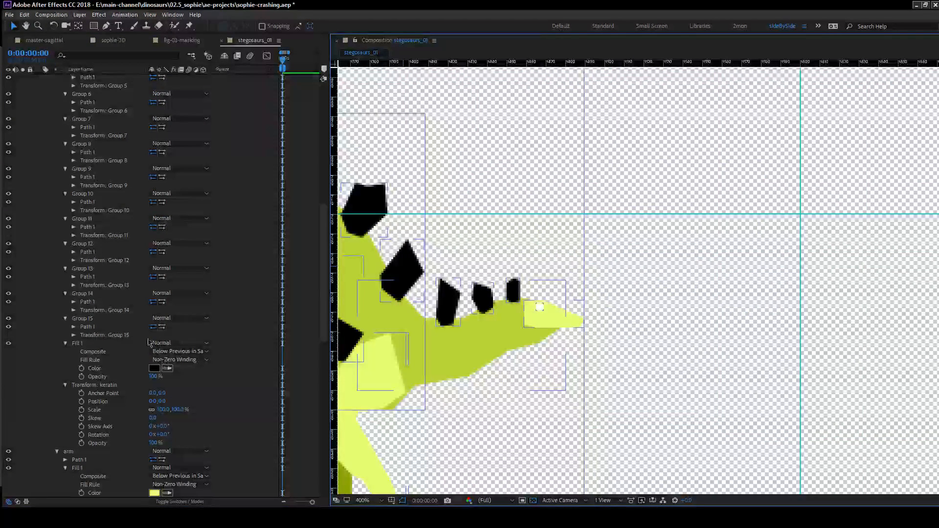
{"action": "scroll", "coordinate": [72, 327], "scroll_direction": "up", "scroll_amount": 6}
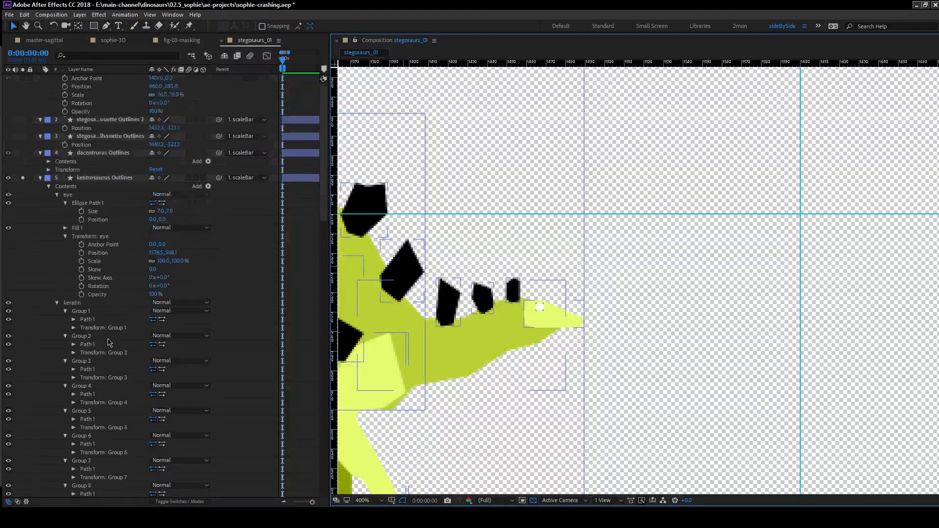
{"action": "left_click", "coordinate": [102, 130]}
{"action": "key", "text": "u"}
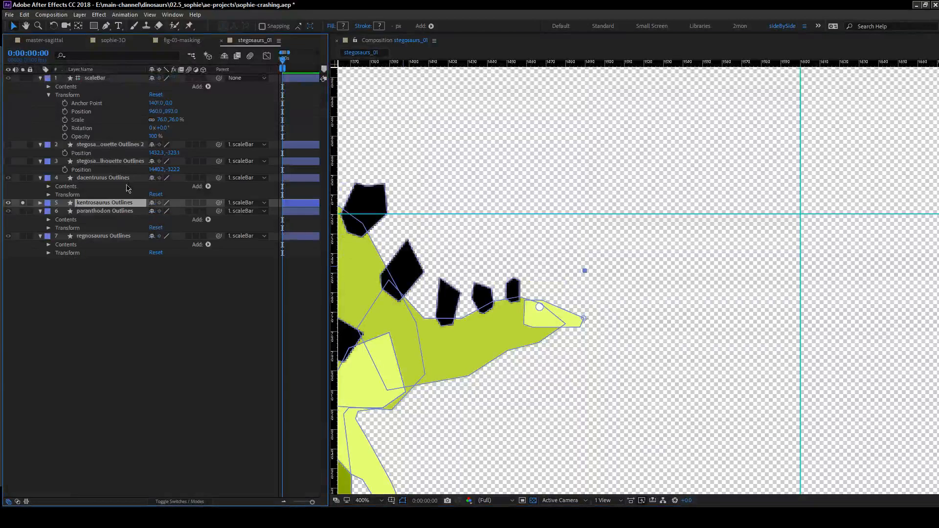
{"action": "left_click", "coordinate": [40, 203]}
{"action": "left_click", "coordinate": [57, 219]}
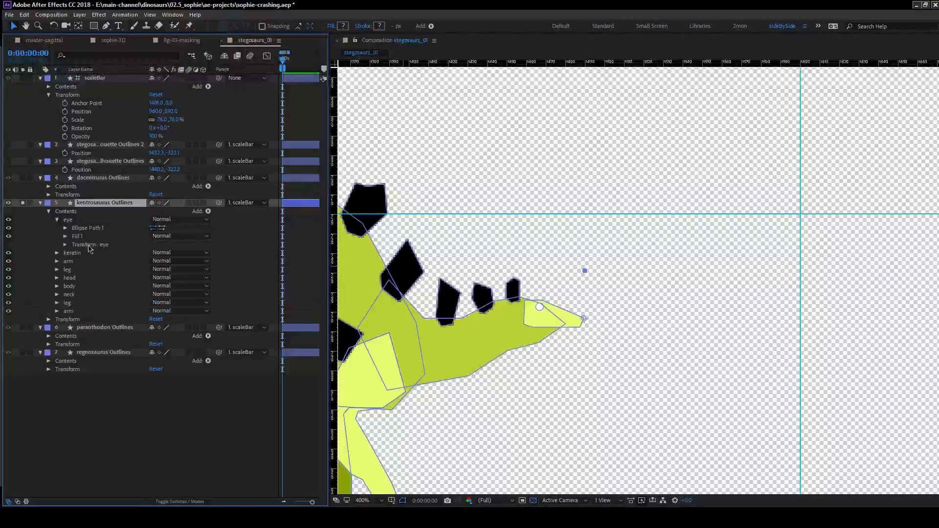
{"action": "left_click", "coordinate": [66, 228]}
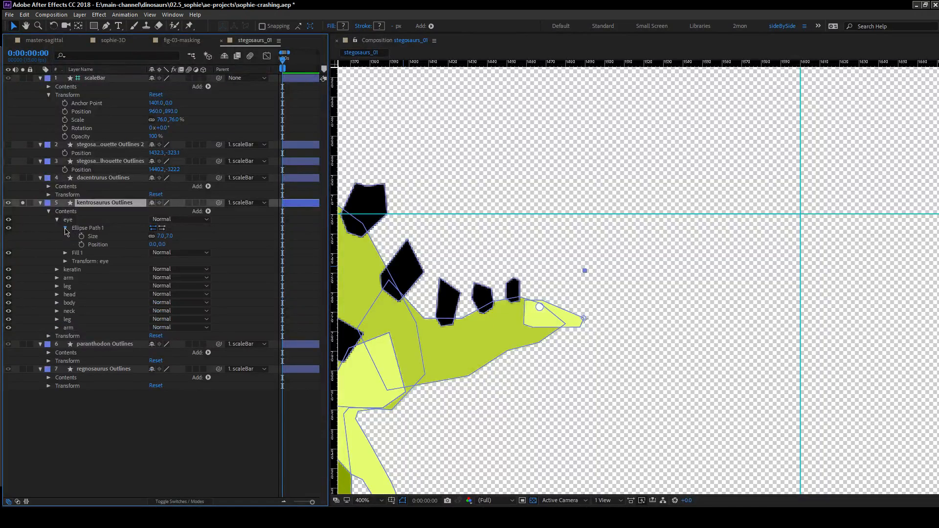
{"action": "left_click", "coordinate": [66, 228]}
{"action": "left_click", "coordinate": [65, 236]}
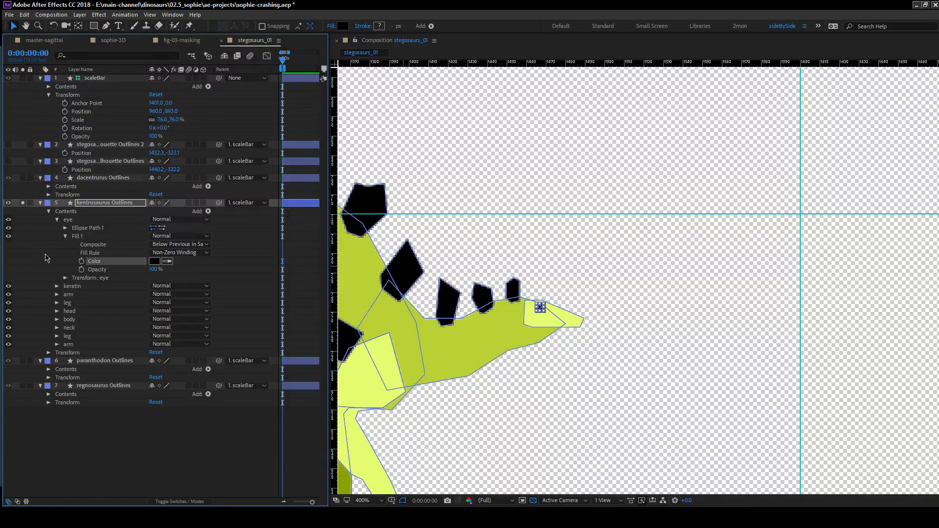
{"action": "left_click", "coordinate": [450, 287]}
{"action": "scroll", "coordinate": [494, 319], "scroll_direction": "down", "scroll_amount": 1}
{"action": "mouse_move", "coordinate": [487, 296]}
{"action": "left_mouse_down"}
{"action": "mouse_move", "coordinate": [546, 297]}
{"action": "mouse_move", "coordinate": [498, 291]}
{"action": "left_mouse_up"}
{"action": "scroll", "coordinate": [498, 290], "scroll_direction": "up", "scroll_amount": 1}
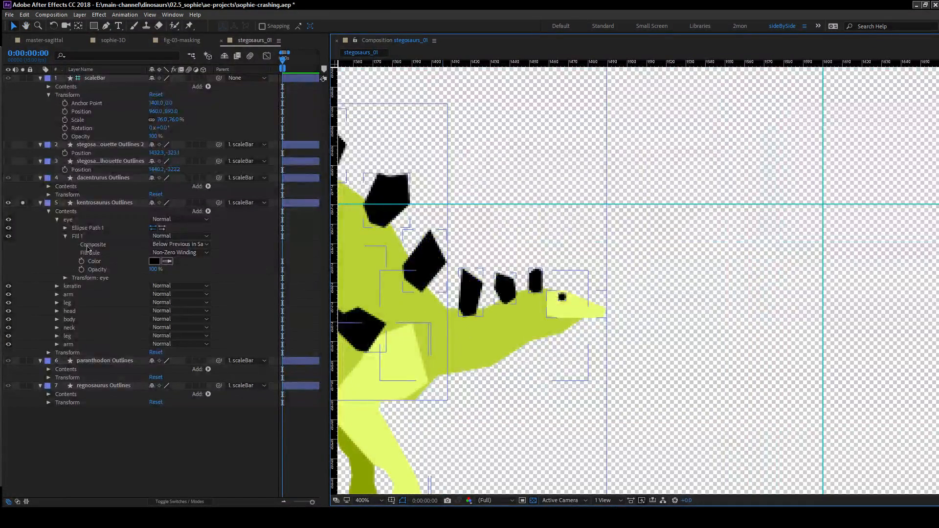
Set the shared fill of the keratin group, covering the kentrosaurus's plates and spikes, to a sampled dark green.
{"action": "left_click", "coordinate": [56, 286]}
{"action": "scroll", "coordinate": [122, 308], "scroll_direction": "down", "scroll_amount": 2}
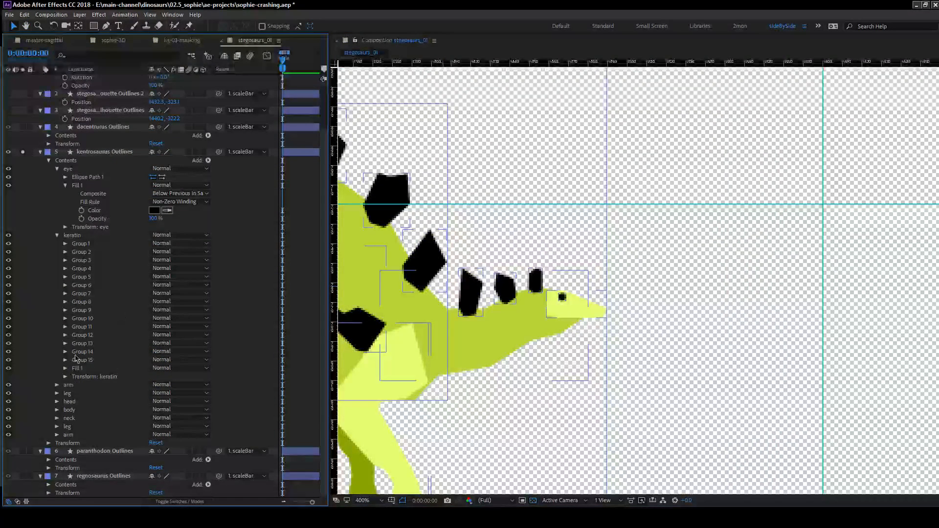
{"action": "left_click", "coordinate": [65, 377]}
{"action": "scroll", "coordinate": [68, 377], "scroll_direction": "down", "scroll_amount": 2}
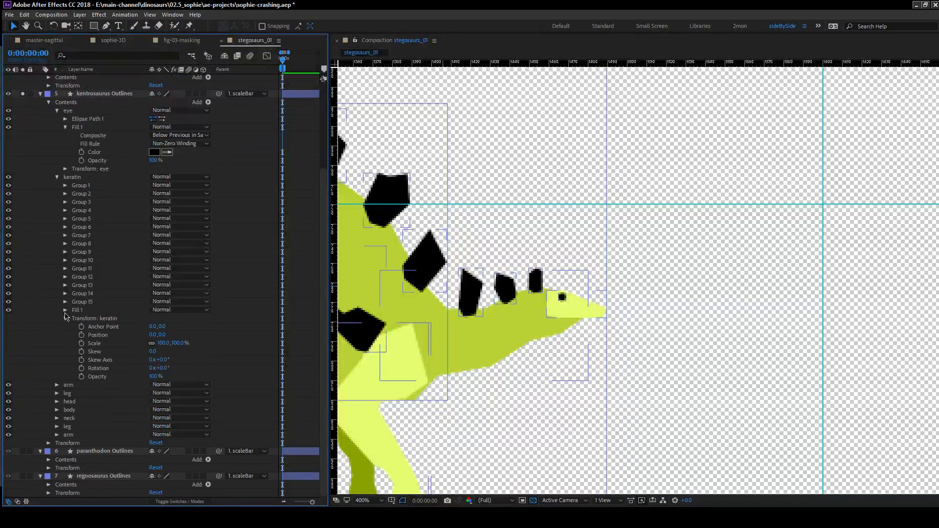
{"action": "left_click", "coordinate": [65, 310]}
{"action": "left_click", "coordinate": [169, 337]}
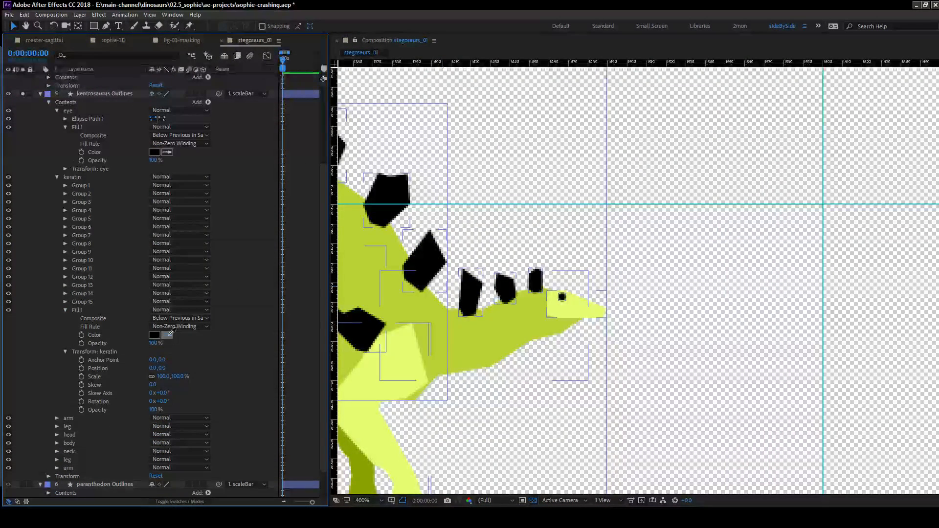
{"action": "left_click", "coordinate": [105, 318]}
{"action": "left_click", "coordinate": [93, 352]}
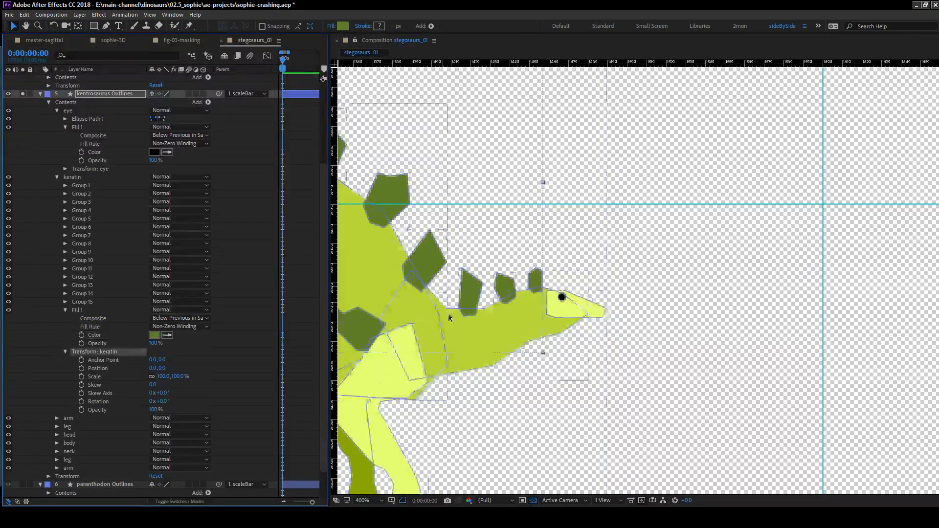
{"action": "key", "text": "slash"}
{"action": "left_click", "coordinate": [237, 306]}
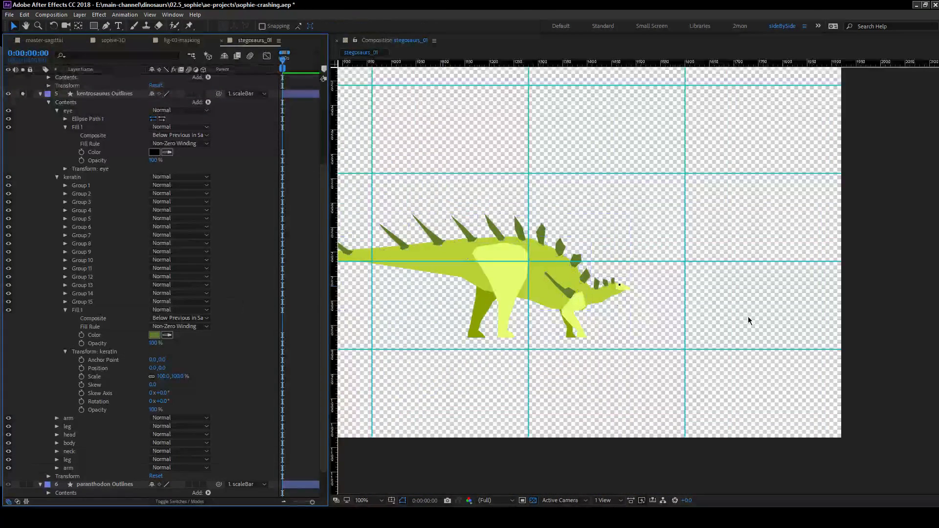
Reorder the kentrosaurus's limb groups so the dark olive leg and arm sit above the head group and the pale pair sits below the neck.
{"action": "left_click_drag", "start_coordinate": [547, 320], "coordinate": [601, 296]}
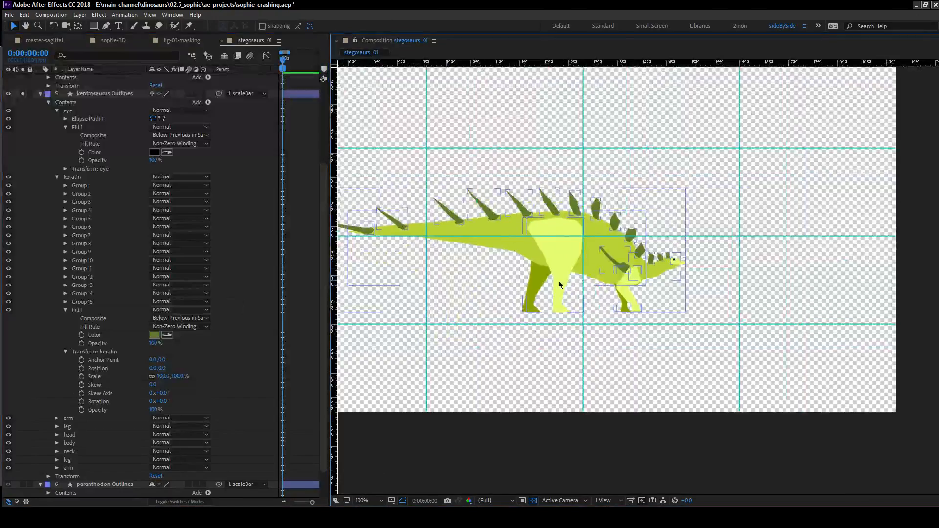
{"action": "scroll", "coordinate": [569, 284], "scroll_direction": "up", "scroll_amount": 4}
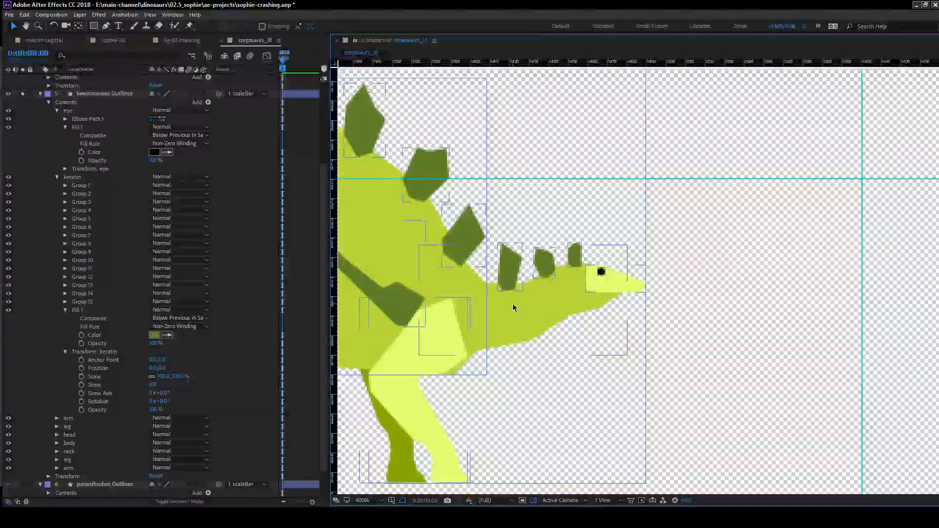
{"action": "left_click_drag", "start_coordinate": [435, 309], "coordinate": [565, 299]}
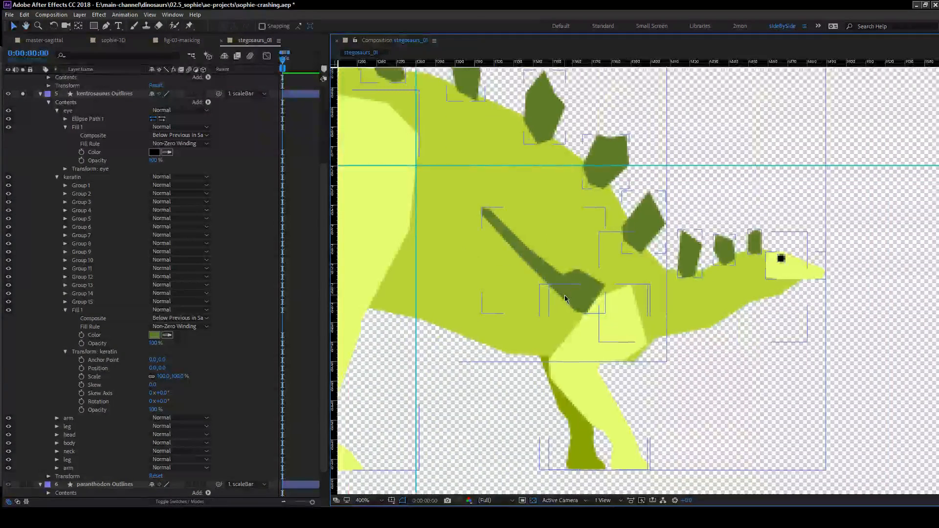
{"action": "key", "text": "comma"}
{"action": "key", "text": "comma"}
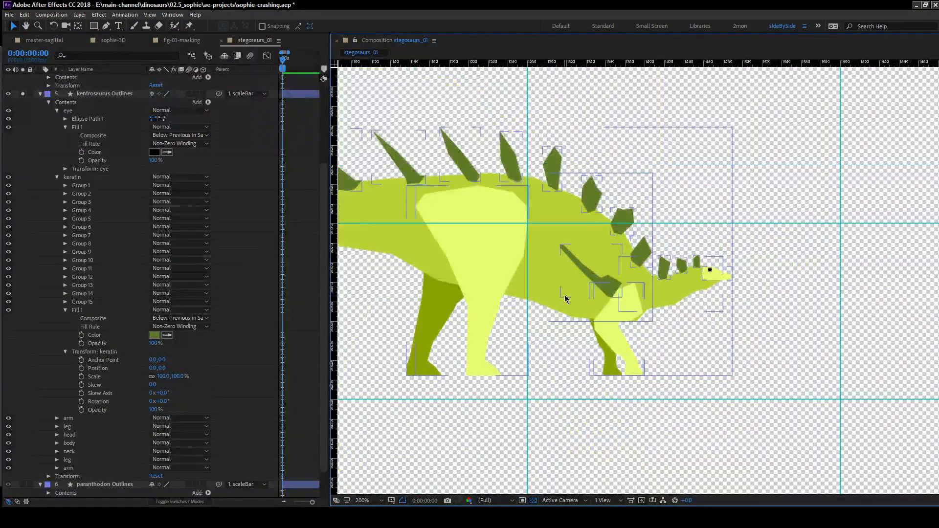
{"action": "left_click", "coordinate": [46, 342]}
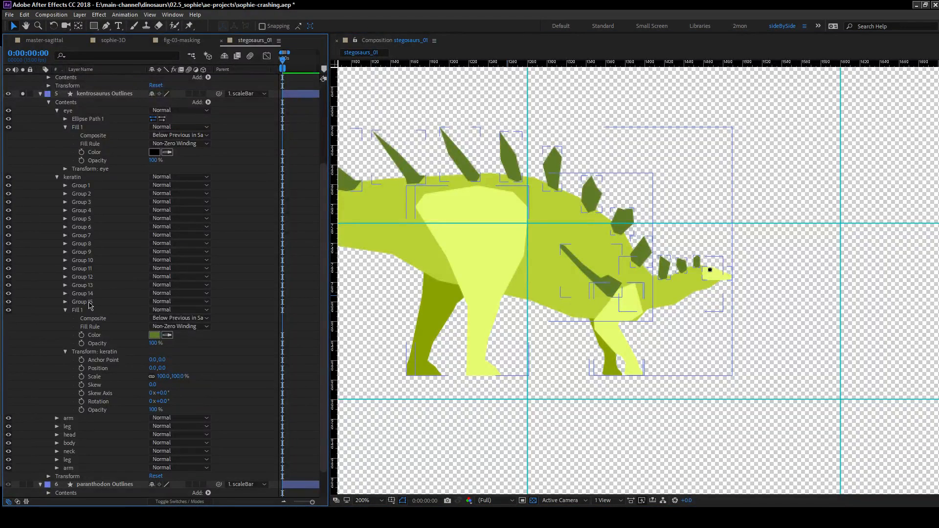
{"action": "left_click", "coordinate": [56, 178]}
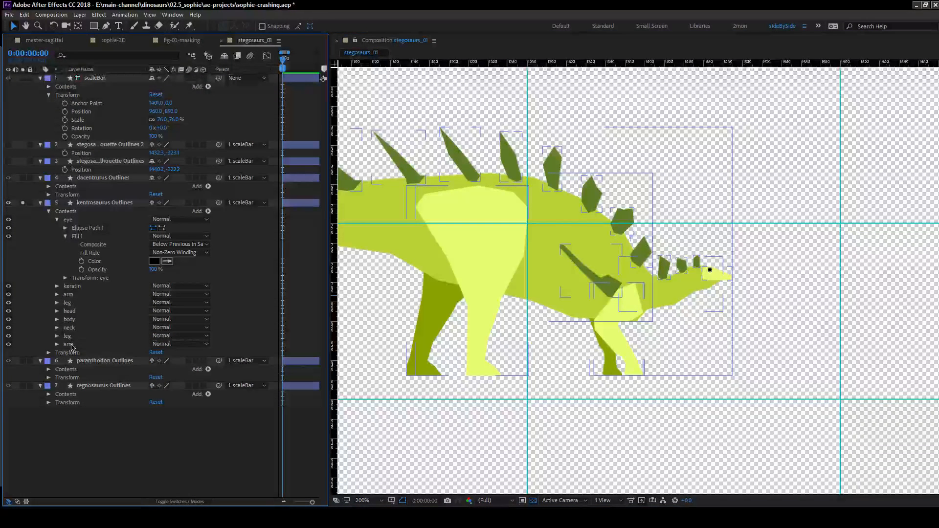
{"action": "left_click", "coordinate": [74, 337]}
{"action": "mouse_move", "coordinate": [75, 341]}
{"action": "left_mouse_down"}
{"action": "mouse_move", "coordinate": [81, 296]}
{"action": "mouse_move", "coordinate": [86, 349]}
{"action": "left_mouse_up"}
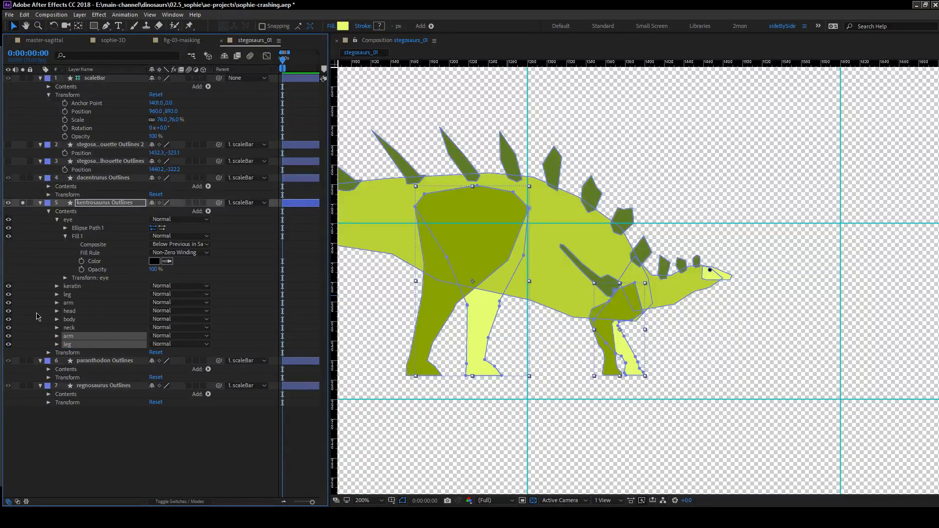
{"action": "left_click", "coordinate": [29, 314]}
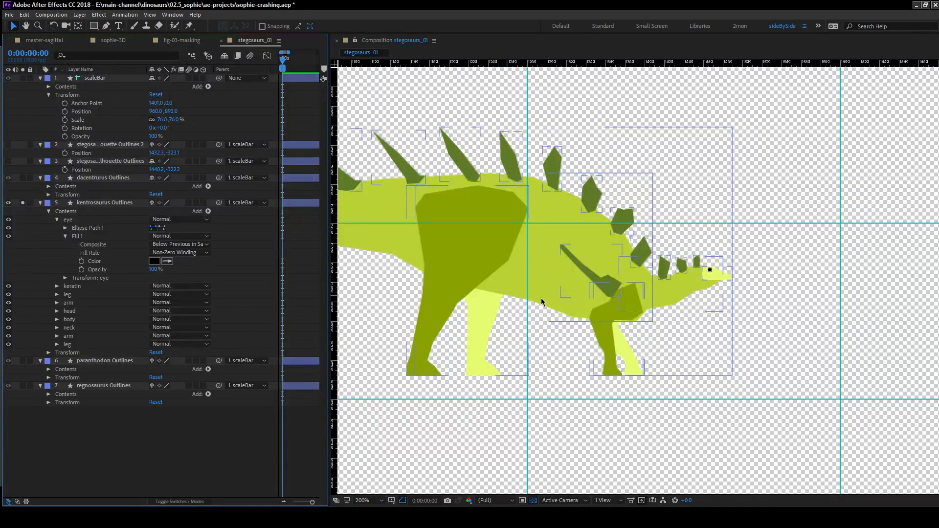
Shift the shoulder spike, Group 1 within keratin, slightly down and toward the head so its base overlaps the upper arm.
{"action": "left_click", "coordinate": [57, 286]}
{"action": "scroll", "coordinate": [58, 289], "scroll_direction": "down", "scroll_amount": 2}
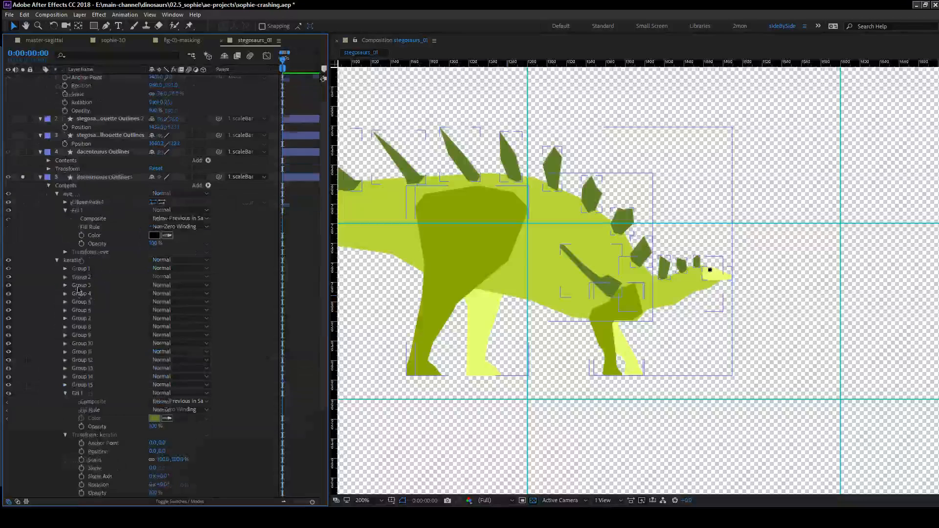
{"action": "left_click", "coordinate": [74, 270]}
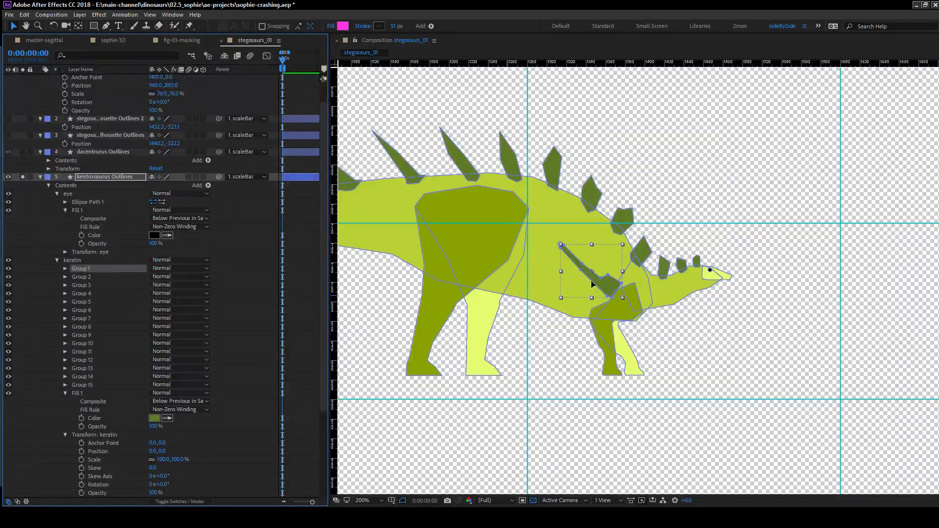
{"action": "left_click_drag", "start_coordinate": [612, 289], "coordinate": [618, 292]}
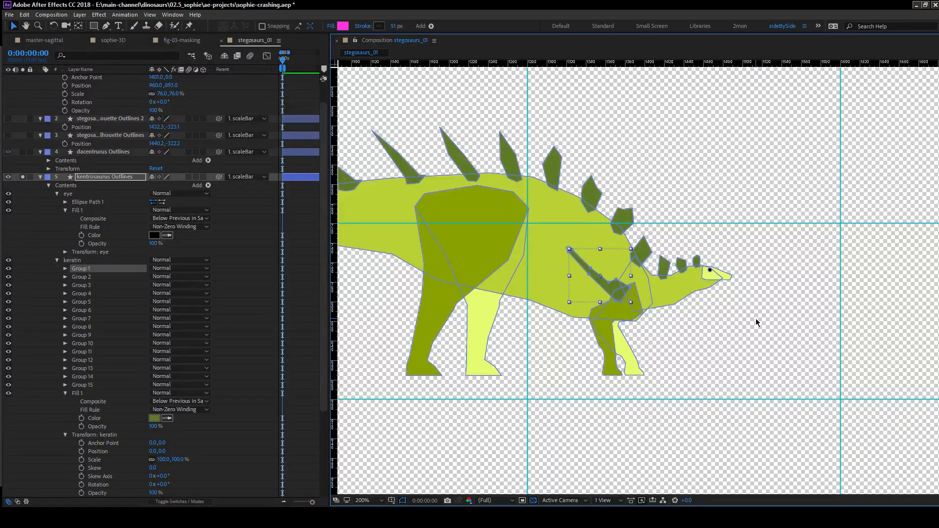
{"action": "left_click", "coordinate": [49, 297]}
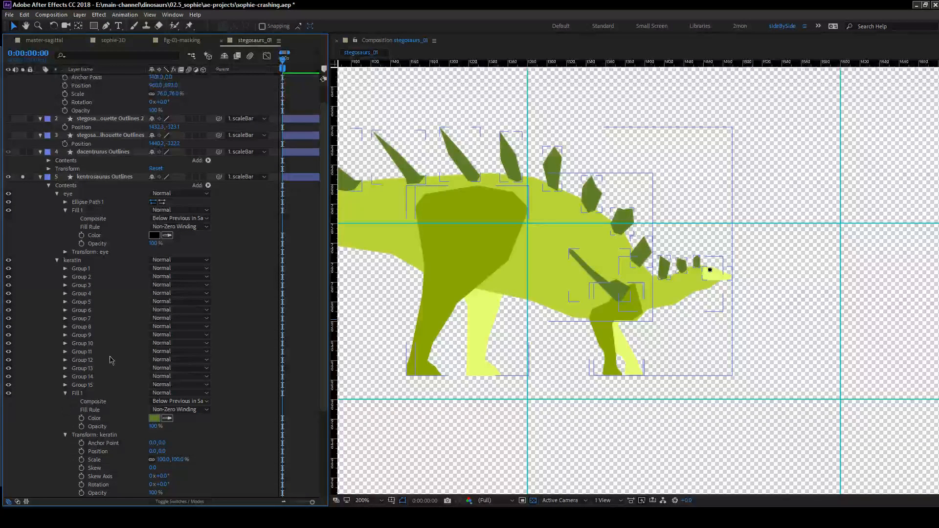
Set the fills of the arm and leg groups below the neck to the dark olive green sampled from the upper arm group.
{"action": "scroll", "coordinate": [120, 422], "scroll_direction": "down", "scroll_amount": 4}
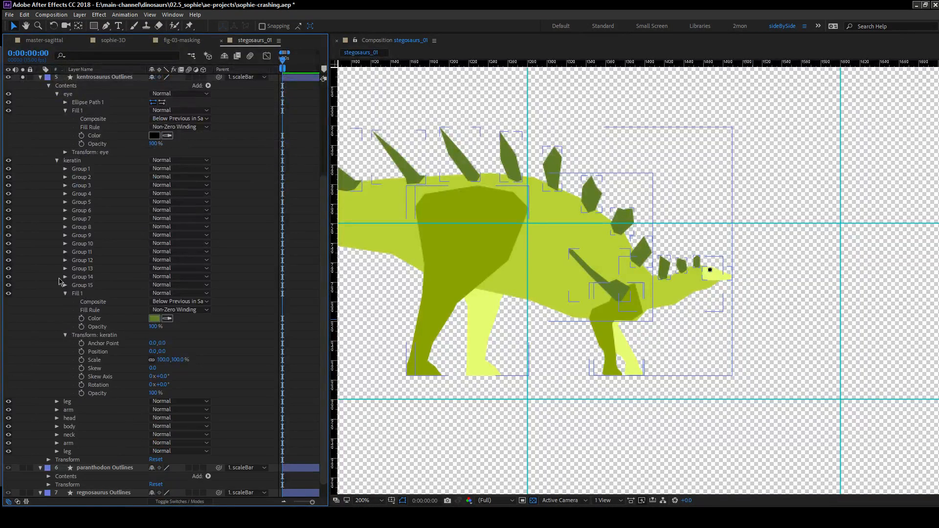
{"action": "left_click", "coordinate": [57, 443]}
{"action": "left_click", "coordinate": [56, 476]}
{"action": "left_click", "coordinate": [57, 410]}
{"action": "left_click", "coordinate": [57, 402]}
{"action": "scroll", "coordinate": [76, 326], "scroll_direction": "down", "scroll_amount": 4}
{"action": "left_click", "coordinate": [65, 335]}
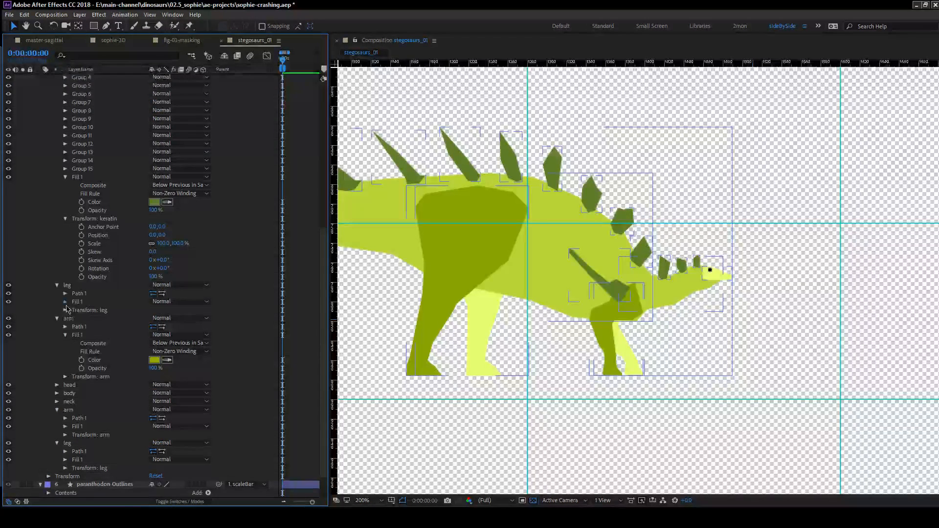
{"action": "left_click", "coordinate": [66, 301]}
{"action": "scroll", "coordinate": [66, 343], "scroll_direction": "down", "scroll_amount": 3}
{"action": "left_click", "coordinate": [65, 426]}
{"action": "left_click", "coordinate": [66, 393]}
{"action": "scroll", "coordinate": [91, 371], "scroll_direction": "down", "scroll_amount": 2}
{"action": "left_click", "coordinate": [95, 369]}
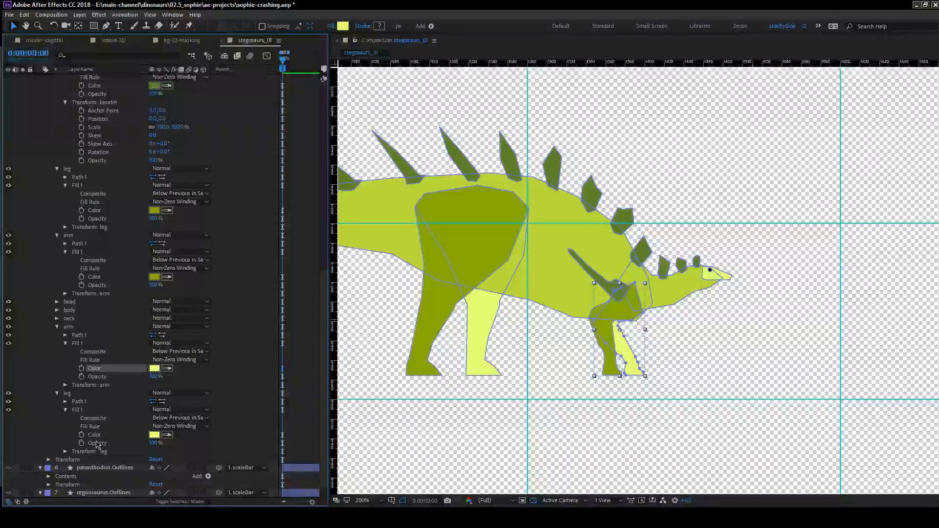
{"action": "left_click", "coordinate": [94, 435], "text": "ctrl"}
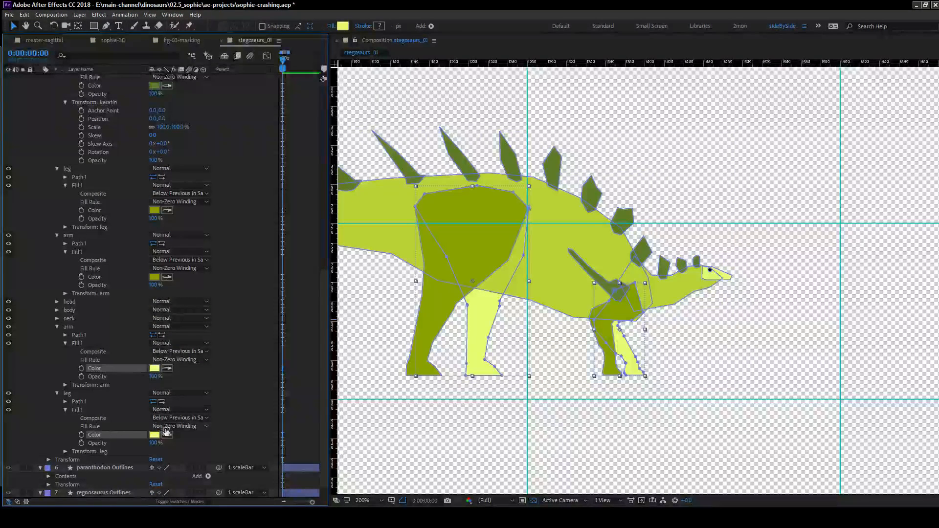
{"action": "left_click", "coordinate": [156, 277]}
Set the fills of the leg and arm groups above the head group to the pale yellow-green sampled from the kentrosaurus's head.
{"action": "left_click", "coordinate": [98, 278]}
{"action": "left_click", "coordinate": [94, 210], "text": "ctrl"}
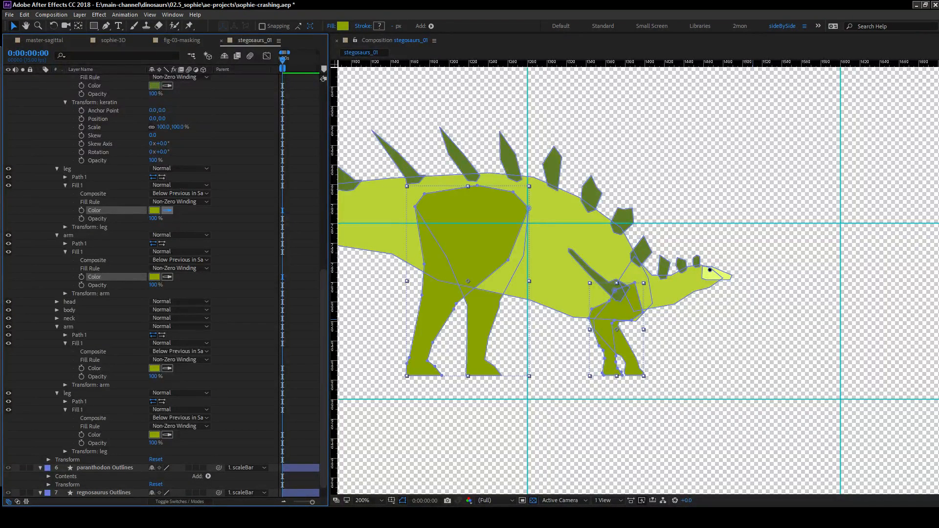
{"action": "left_click", "coordinate": [712, 275]}
{"action": "left_click", "coordinate": [48, 277]}
{"action": "scroll", "coordinate": [595, 372], "scroll_direction": "down", "scroll_amount": 1}
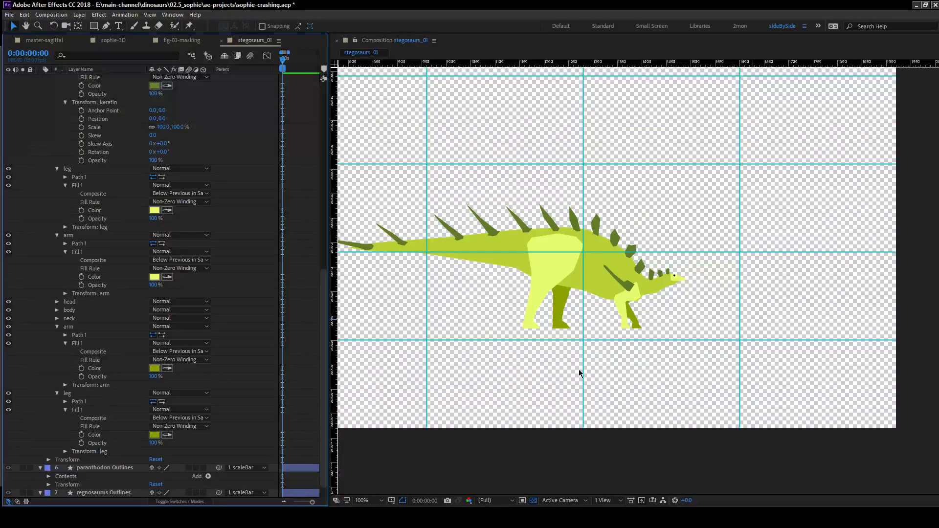
Switch to the master-sagittal composition and widen its timeline to show the layer bars.
{"action": "left_click", "coordinate": [44, 41]}
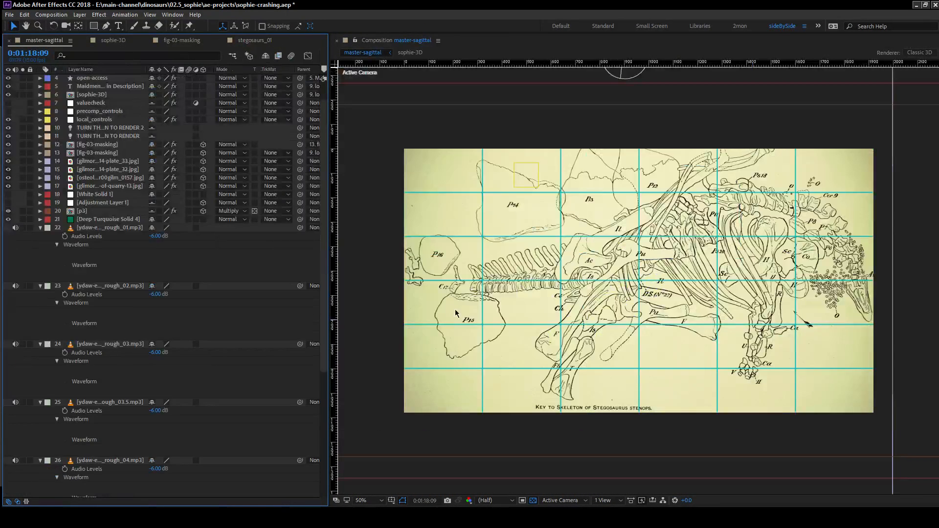
{"action": "left_click_drag", "start_coordinate": [329, 298], "coordinate": [419, 298]}
{"action": "left_click_drag", "start_coordinate": [398, 504], "coordinate": [390, 504]}
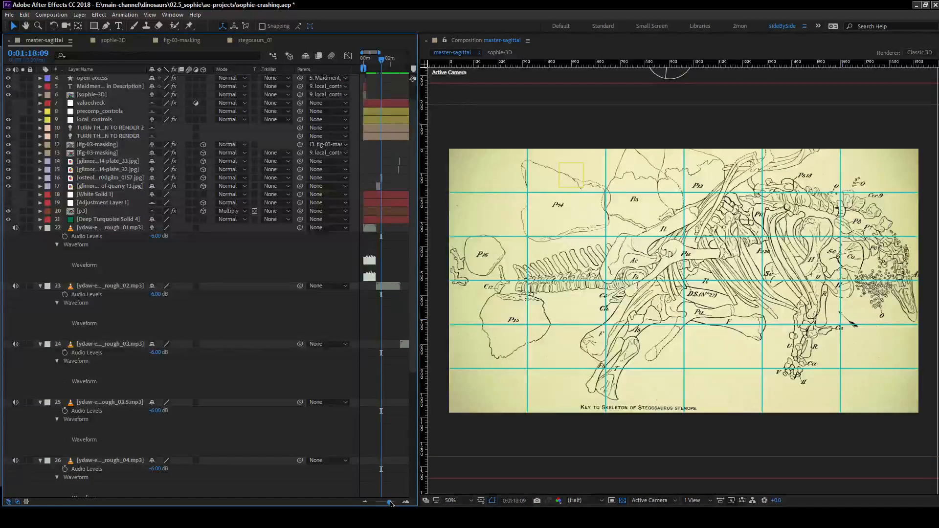
Move the current time to 0:00:13:06, one frame past the end of the sophie-3D layer, and magnify the timeline there.
{"action": "left_click", "coordinate": [370, 65]}
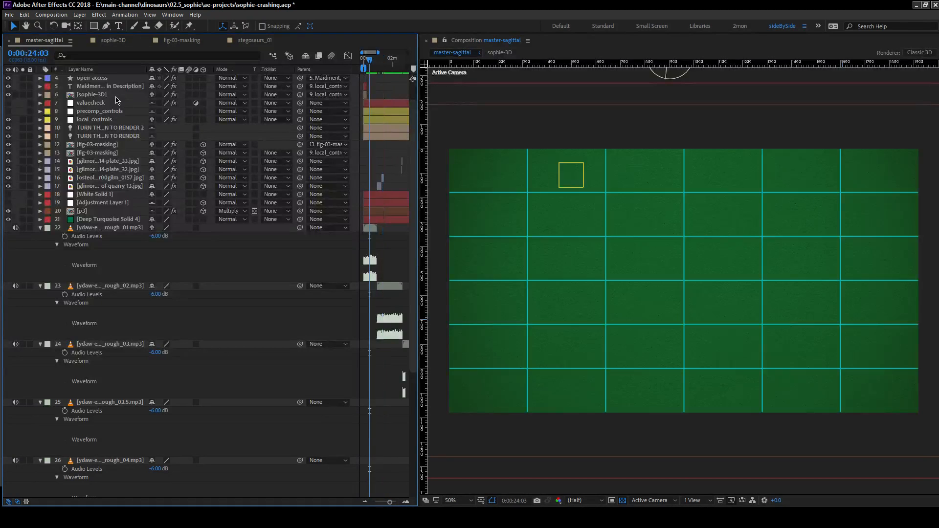
{"action": "left_click", "coordinate": [115, 97]}
{"action": "key", "text": "o"}
{"action": "key", "text": "Page_Down"}
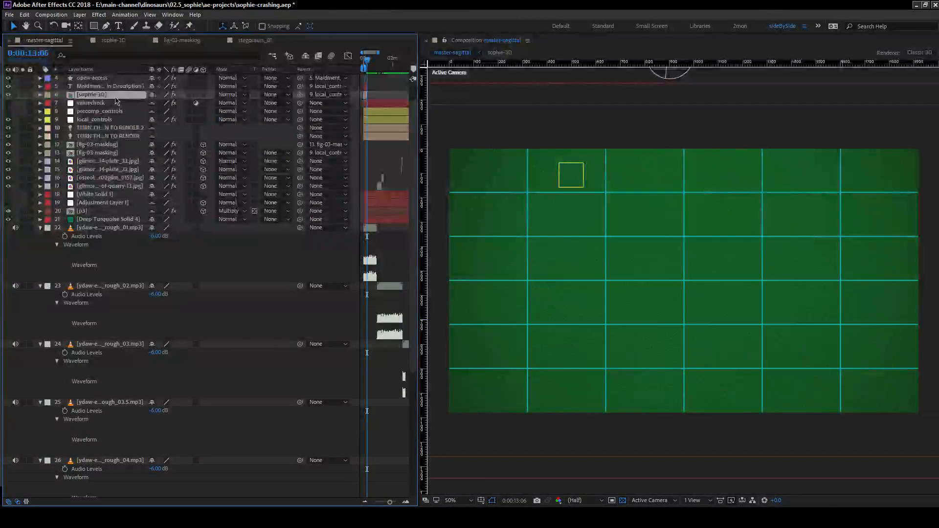
{"action": "left_click", "coordinate": [404, 503]}
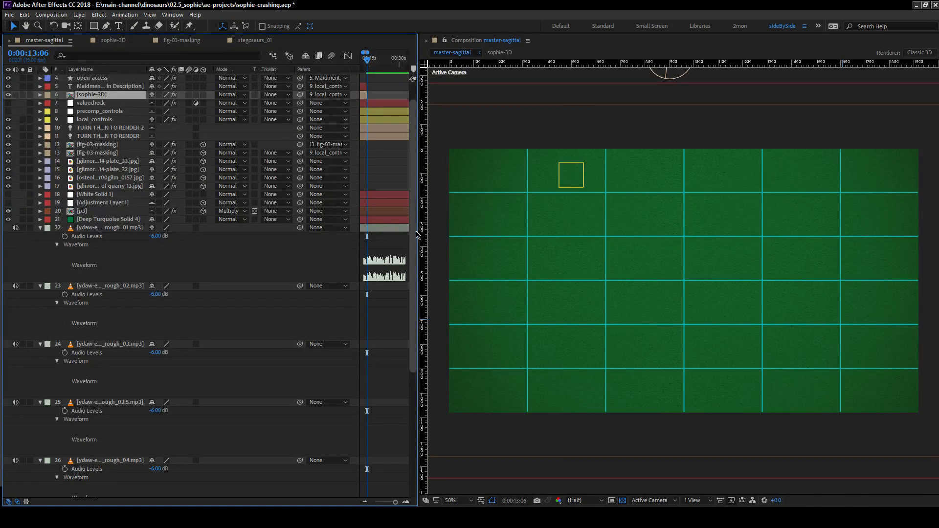
Add the stegosaurs_01 composition as a layer directly above the fig-03-masking layers and start it at 0:00:13:06.
{"action": "left_click_drag", "start_coordinate": [419, 231], "coordinate": [555, 229]}
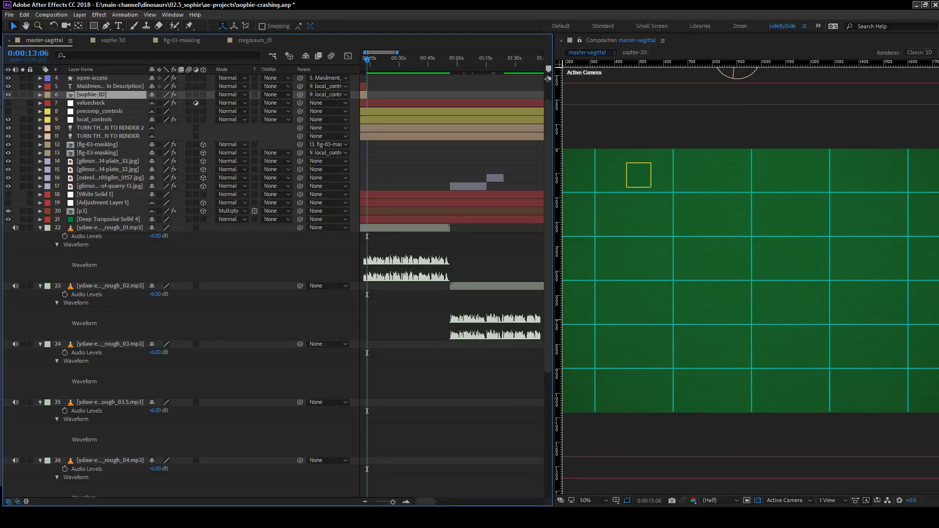
{"action": "key", "text": "alt+Tab"}
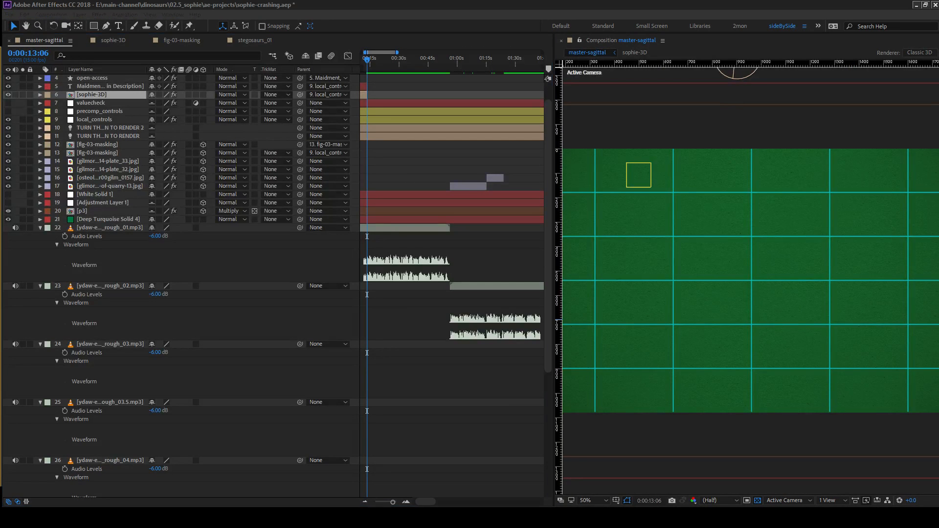
{"action": "left_click_drag", "start_coordinate": [57, 211], "coordinate": [105, 145]}
{"action": "key", "text": "bracketleft"}
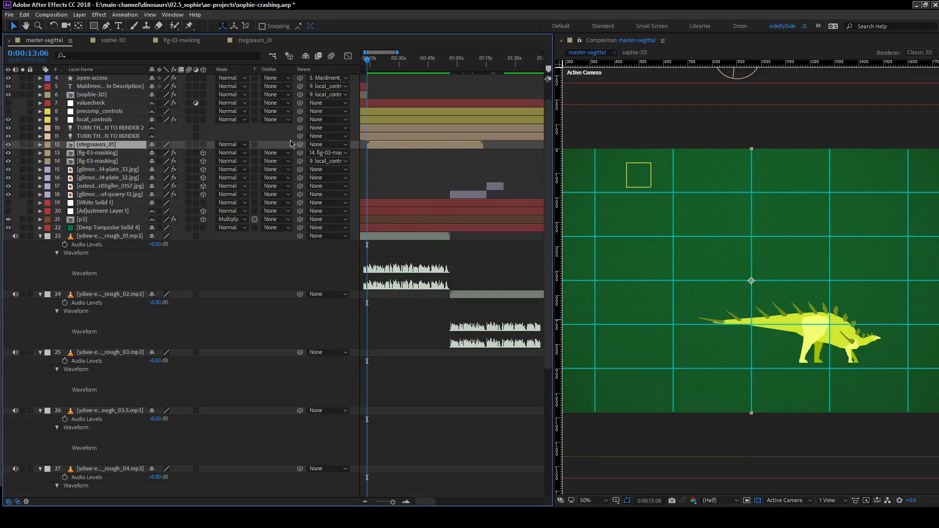
Make the stegosaurs_01 layer 3D and parent it to the local_controls layer.
{"action": "left_click", "coordinate": [203, 144]}
{"action": "left_click_drag", "start_coordinate": [299, 144], "coordinate": [95, 120]}
{"action": "left_click", "coordinate": [95, 120]}
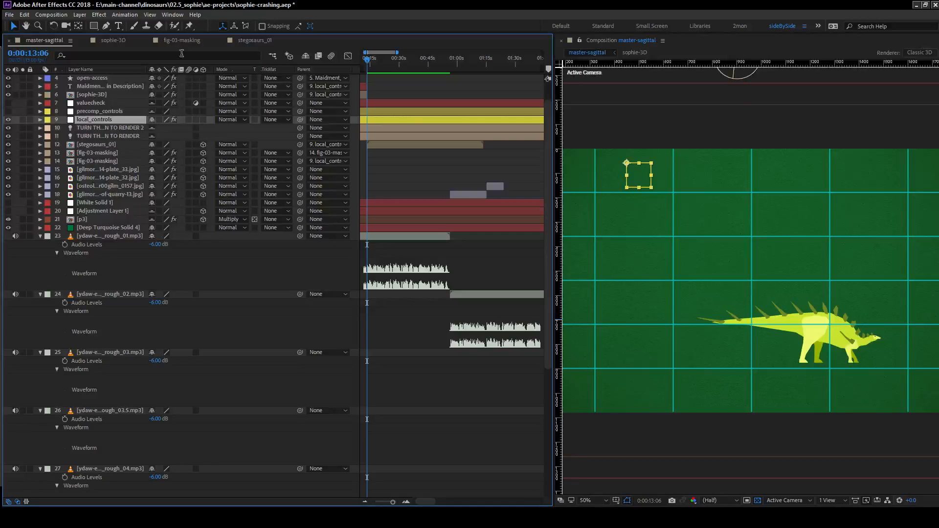
Copy the shadow effect from the lower fig-03-masking layer onto the stegosaurs_01 layer.
{"action": "left_click", "coordinate": [85, 94]}
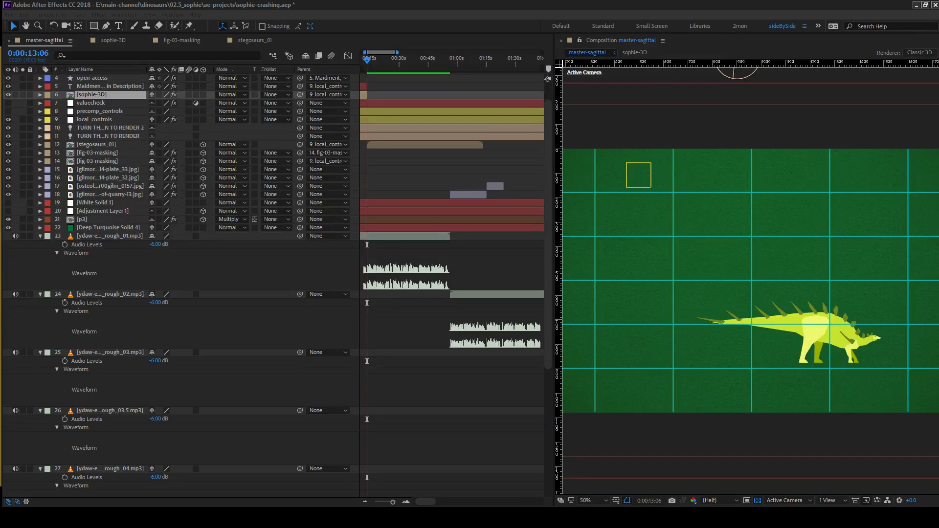
{"action": "key", "text": "Return"}
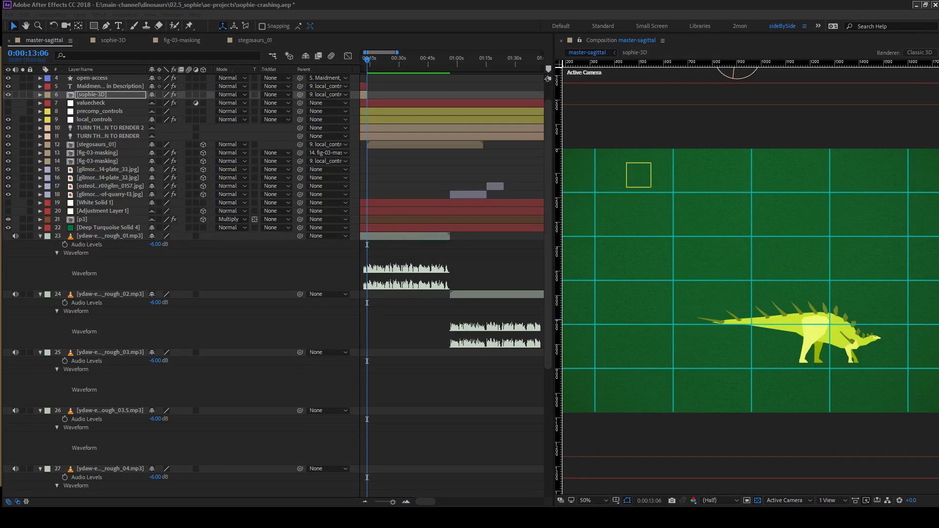
{"action": "left_click", "coordinate": [101, 120]}
{"action": "left_click", "coordinate": [100, 220]}
{"action": "left_click", "coordinate": [96, 161]}
{"action": "left_click", "coordinate": [100, 146]}
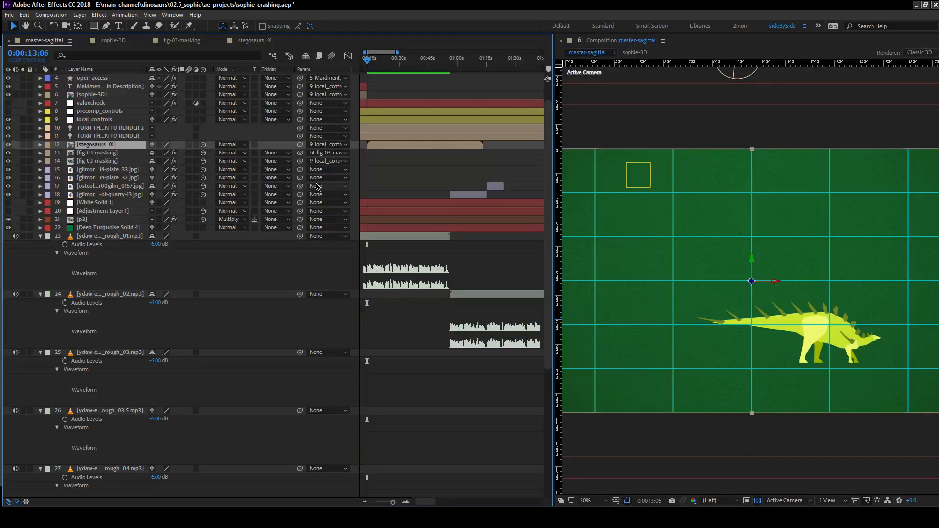
Inspect the kentrosaurus and its shadow at 200% in the composition view, then bring the whole frame back into view at 50%.
{"action": "key", "text": "period"}
{"action": "key", "text": "period"}
{"action": "left_click_drag", "start_coordinate": [863, 370], "coordinate": [719, 321]}
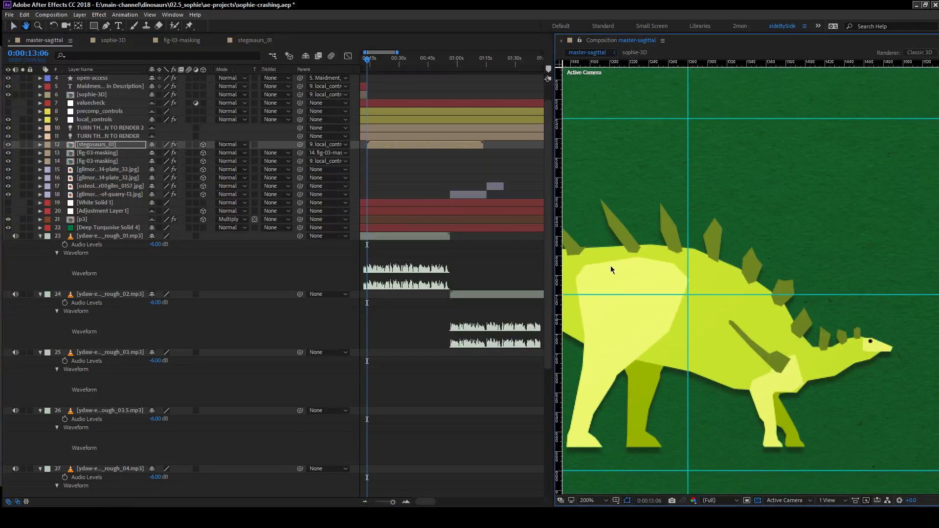
{"action": "key", "text": "comma"}
{"action": "key", "text": "comma"}
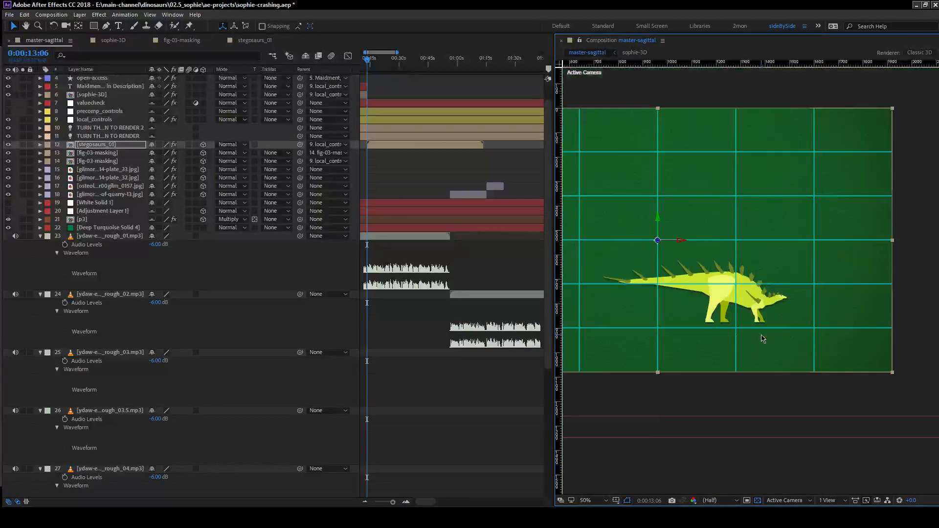
{"action": "mouse_move", "coordinate": [693, 312]}
{"action": "left_mouse_down"}
{"action": "mouse_move", "coordinate": [799, 309]}
{"action": "mouse_move", "coordinate": [705, 327]}
{"action": "mouse_move", "coordinate": [694, 316]}
{"action": "left_mouse_up"}
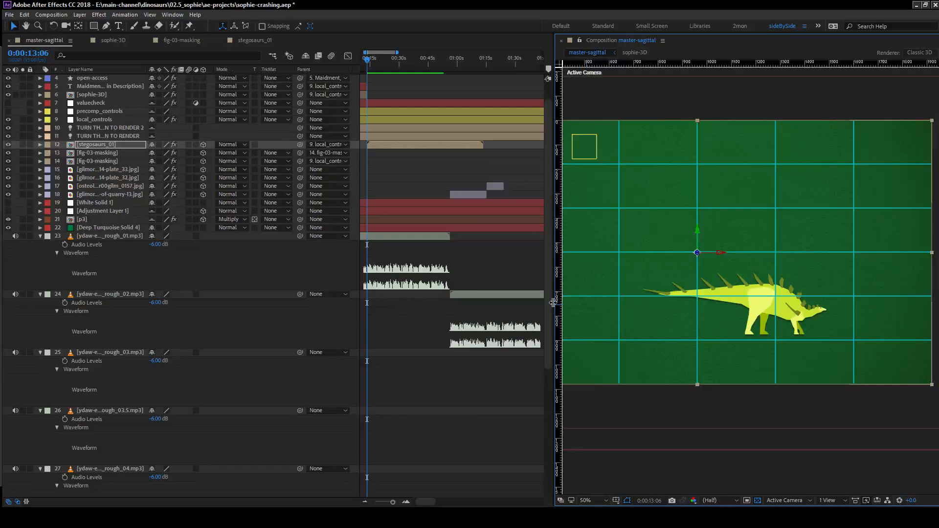
{"action": "left_click_drag", "start_coordinate": [553, 303], "coordinate": [395, 302]}
{"action": "left_click_drag", "start_coordinate": [602, 299], "coordinate": [638, 307]}
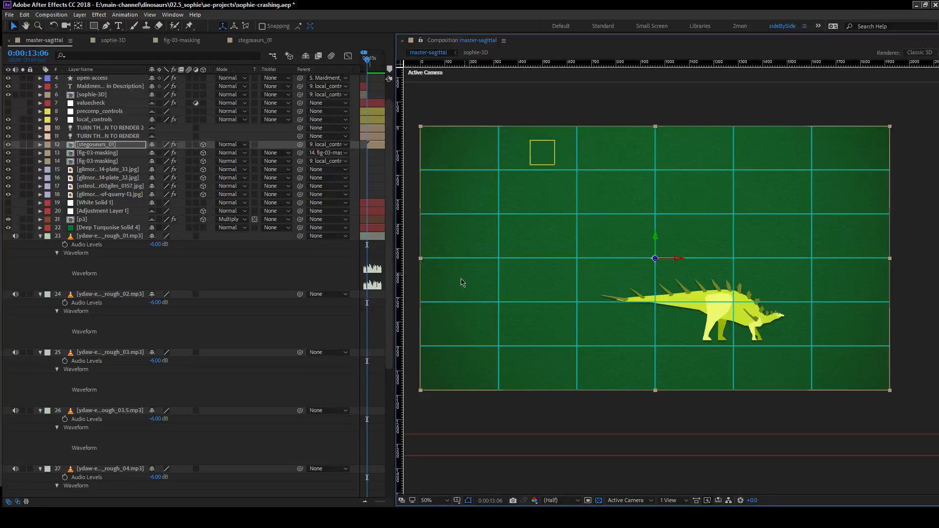
Compare the kentrosaurus artwork at 100% in the stegosaurs_01 composition with its shadowed appearance in master-sagittal.
{"action": "left_click", "coordinate": [243, 41]}
{"action": "scroll", "coordinate": [579, 162], "scroll_direction": "up", "scroll_amount": 2}
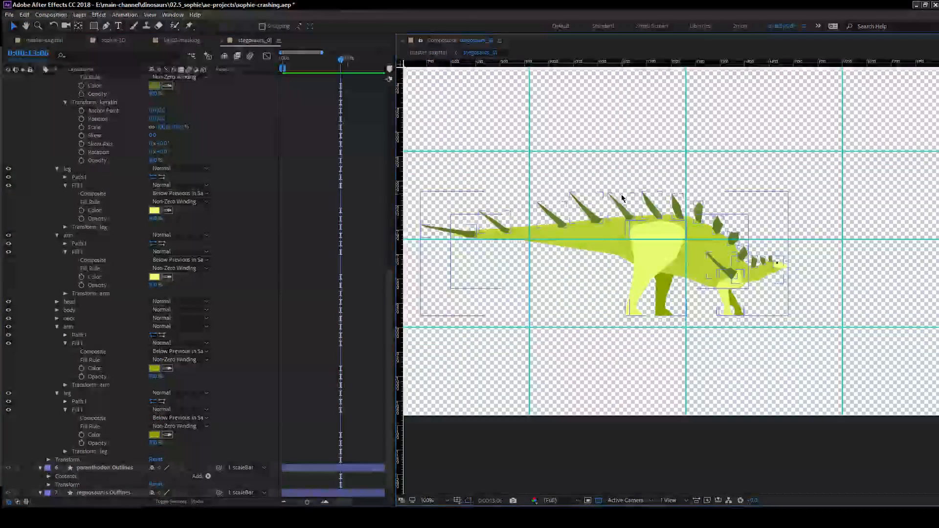
{"action": "scroll", "coordinate": [622, 195], "scroll_direction": "down", "scroll_amount": 1}
{"action": "scroll", "coordinate": [622, 194], "scroll_direction": "up", "scroll_amount": 1}
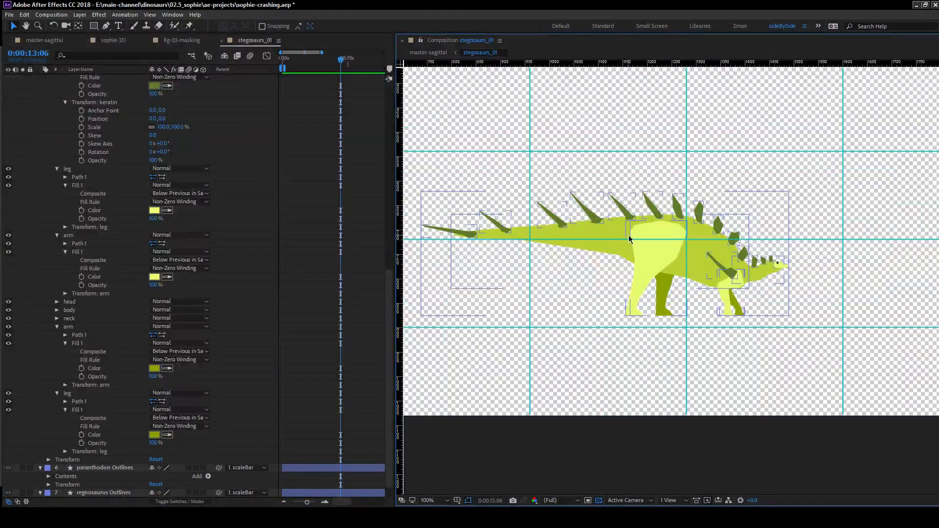
{"action": "left_click", "coordinate": [36, 267]}
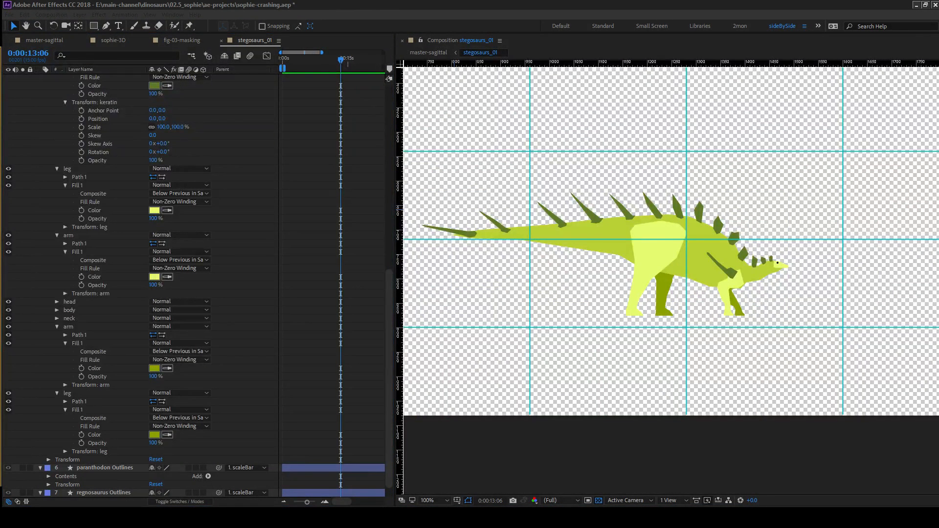
{"action": "left_click", "coordinate": [24, 263]}
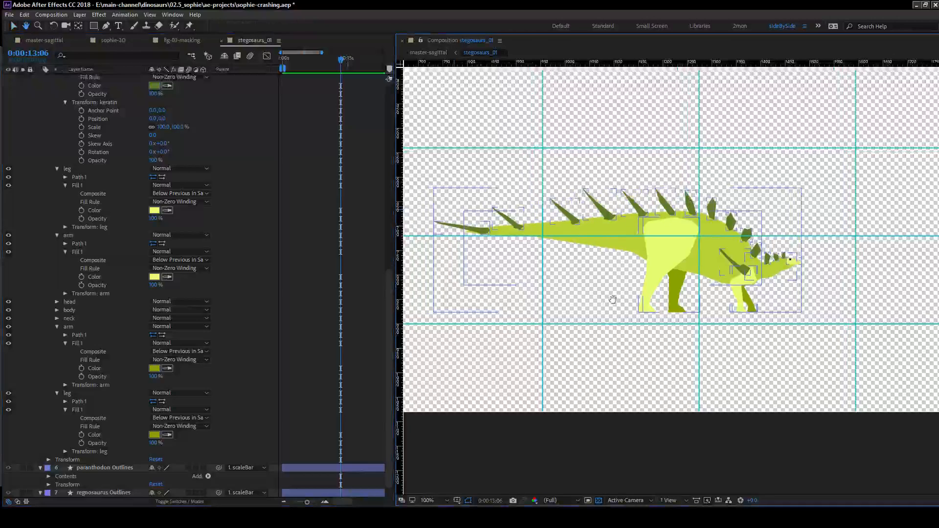
{"action": "scroll", "coordinate": [624, 307], "scroll_direction": "down", "scroll_amount": 2}
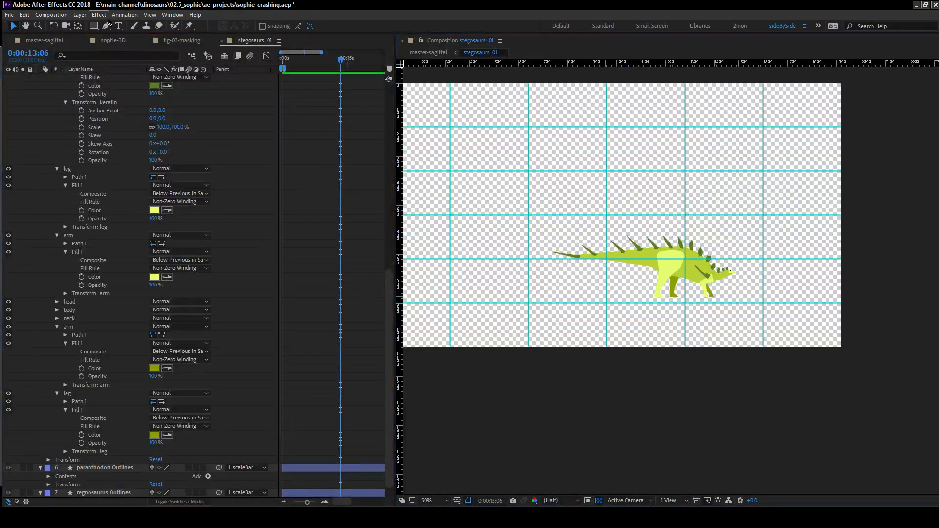
{"action": "left_click", "coordinate": [52, 40]}
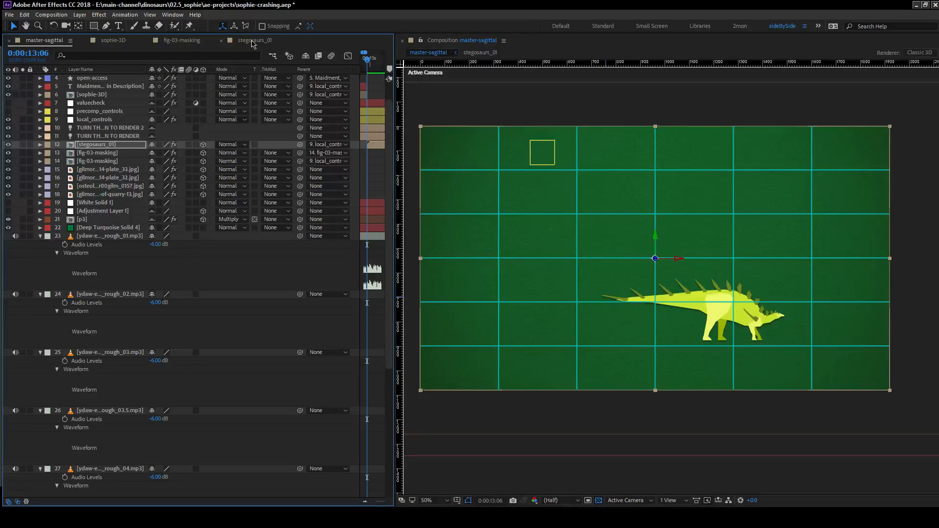
{"action": "left_click", "coordinate": [252, 41]}
{"action": "left_click_drag", "start_coordinate": [629, 210], "coordinate": [601, 212]}
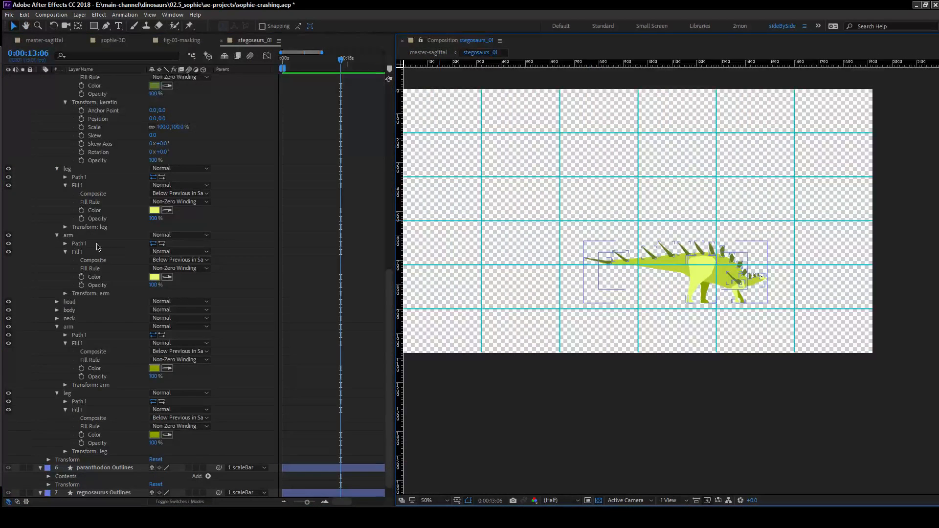
Collapse the kentrosaurus Outlines layer and turn off its solo, checking the full lineup in master-sagittal before returning to stegosaurs_01.
{"action": "scroll", "coordinate": [86, 276], "scroll_direction": "down", "scroll_amount": 1}
{"action": "scroll", "coordinate": [74, 365], "scroll_direction": "up", "scroll_amount": 15}
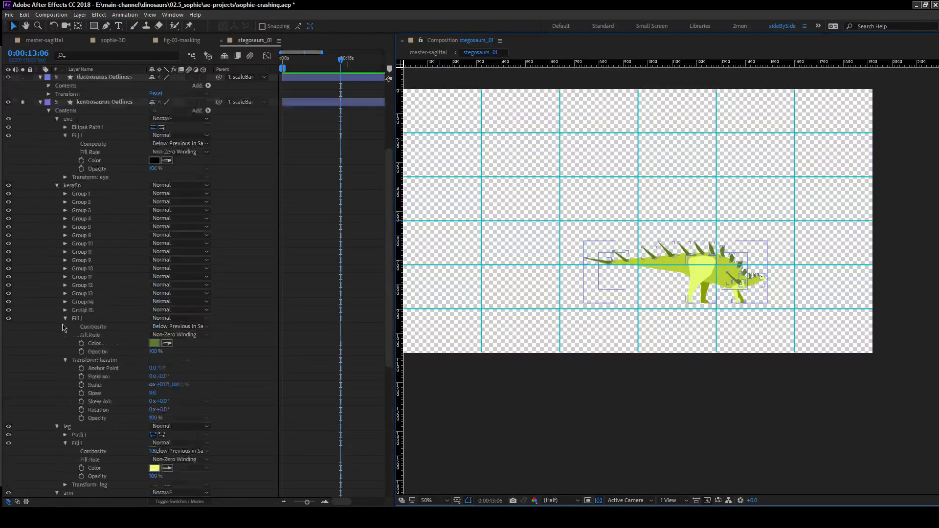
{"action": "left_click", "coordinate": [40, 203]}
{"action": "left_click", "coordinate": [22, 203]}
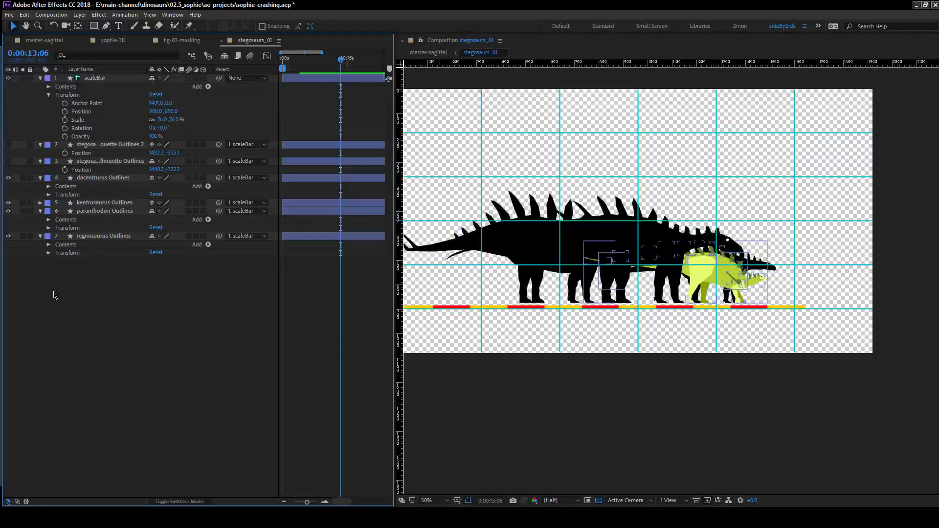
{"action": "left_click", "coordinate": [43, 41]}
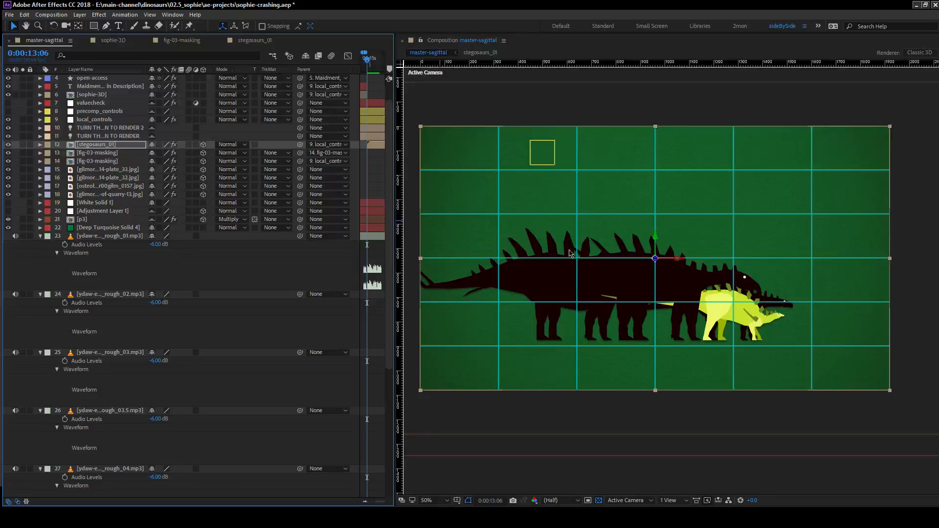
{"action": "left_click", "coordinate": [254, 40]}
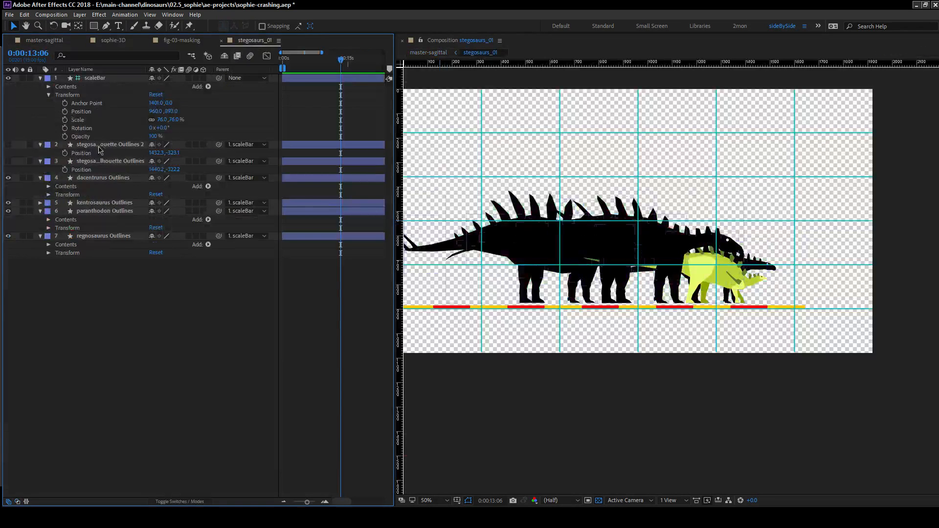
{"action": "left_click", "coordinate": [182, 41]}
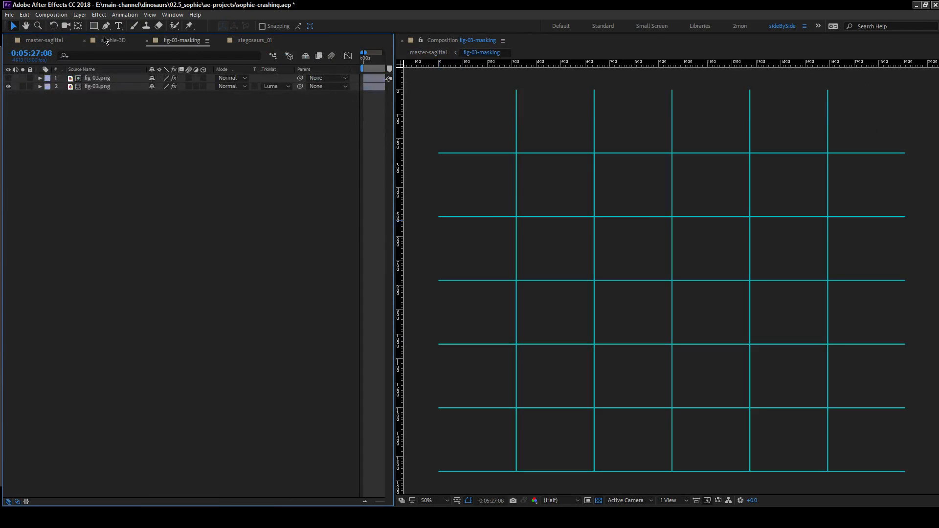
{"action": "left_click", "coordinate": [229, 43]}
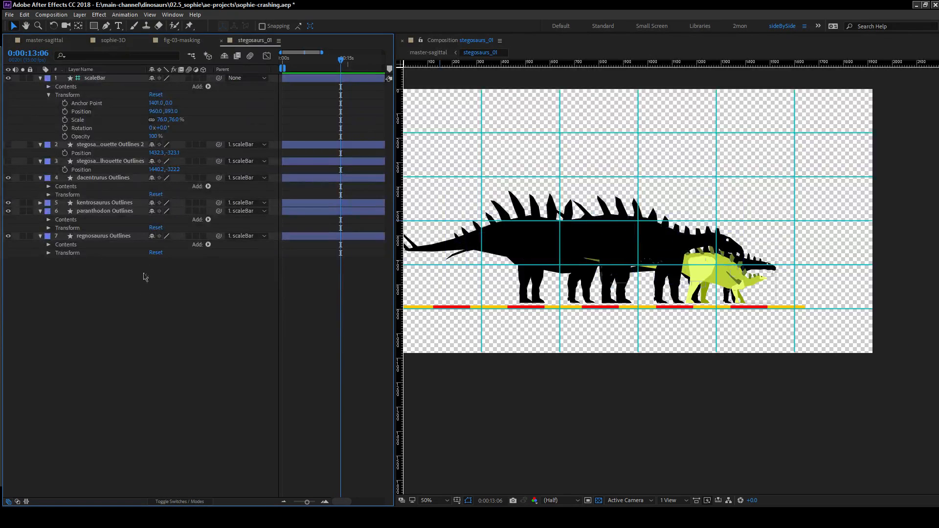
Expand Group 1 through Group 13 of the dacentrurus Outlines layer and reveal the fill properties of Group 1.
{"action": "left_click", "coordinate": [99, 178]}
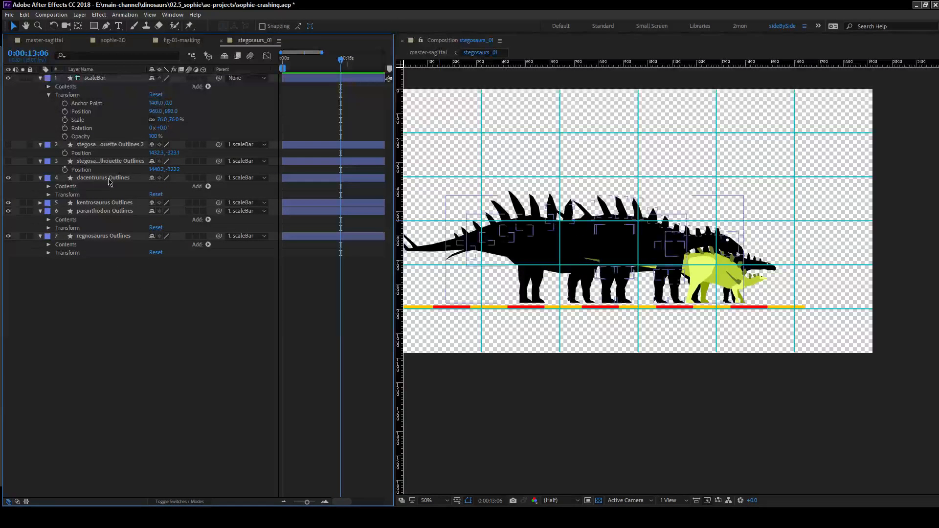
{"action": "left_click", "coordinate": [49, 186]}
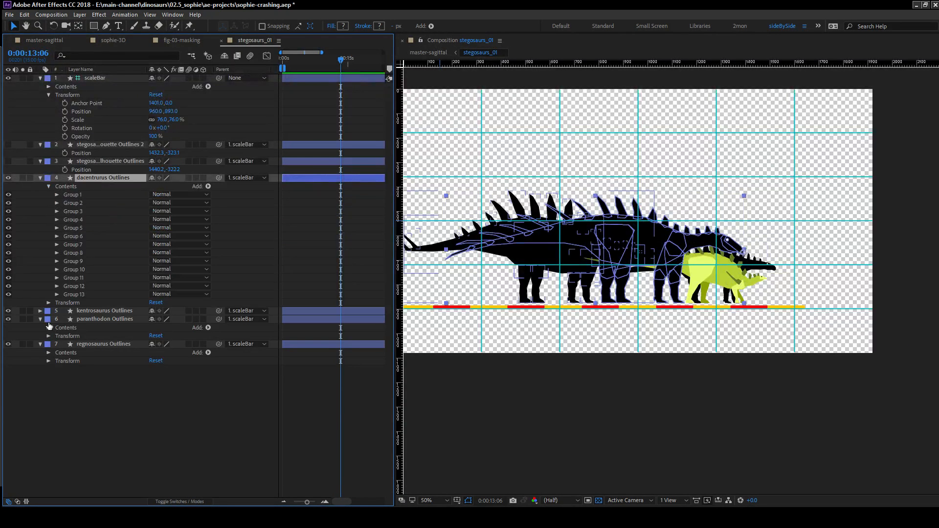
{"action": "left_click", "coordinate": [56, 294]}
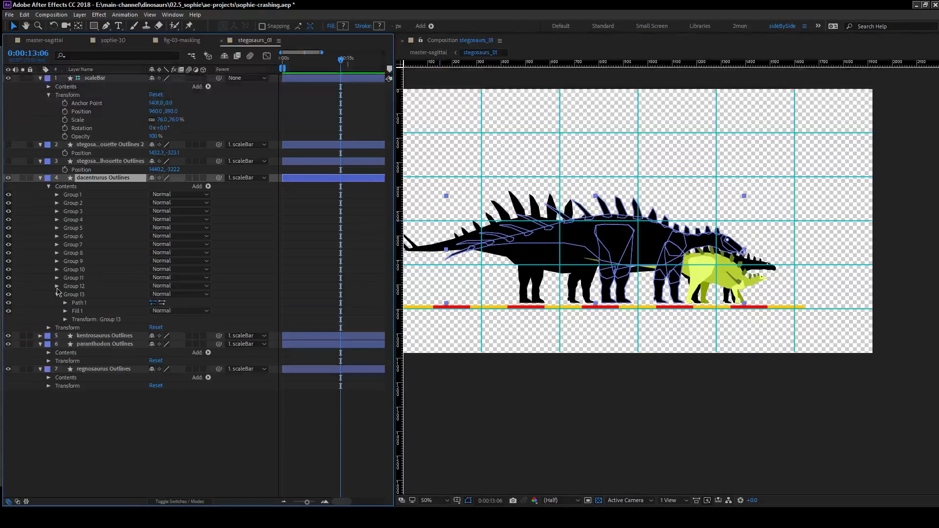
{"action": "left_click", "coordinate": [57, 286]}
{"action": "left_click", "coordinate": [57, 277]}
{"action": "left_click", "coordinate": [57, 270]}
{"action": "left_click", "coordinate": [57, 261]}
{"action": "left_click", "coordinate": [57, 253]}
{"action": "left_click", "coordinate": [57, 245]}
{"action": "left_click", "coordinate": [57, 236]}
{"action": "left_click", "coordinate": [57, 228]}
{"action": "left_click", "coordinate": [56, 220]}
{"action": "left_click", "coordinate": [57, 211]}
{"action": "left_click", "coordinate": [56, 203]}
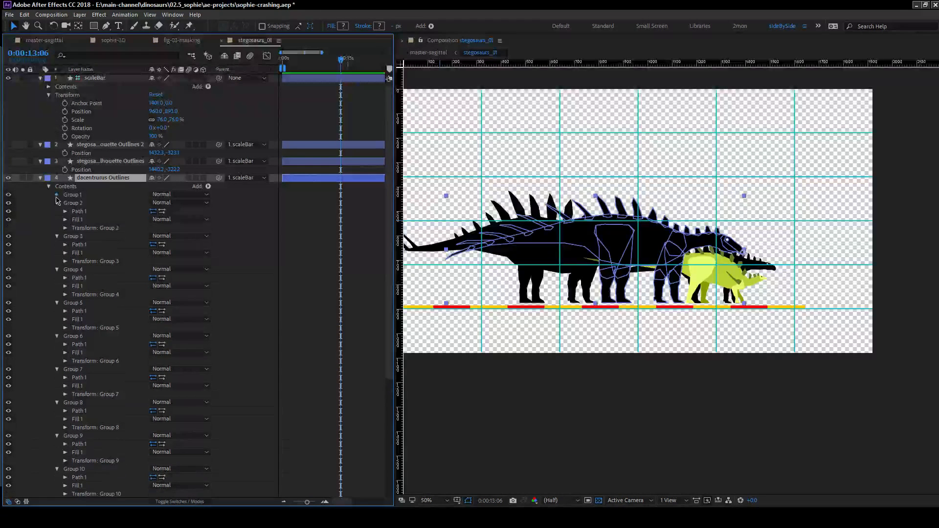
{"action": "left_click", "coordinate": [57, 195]}
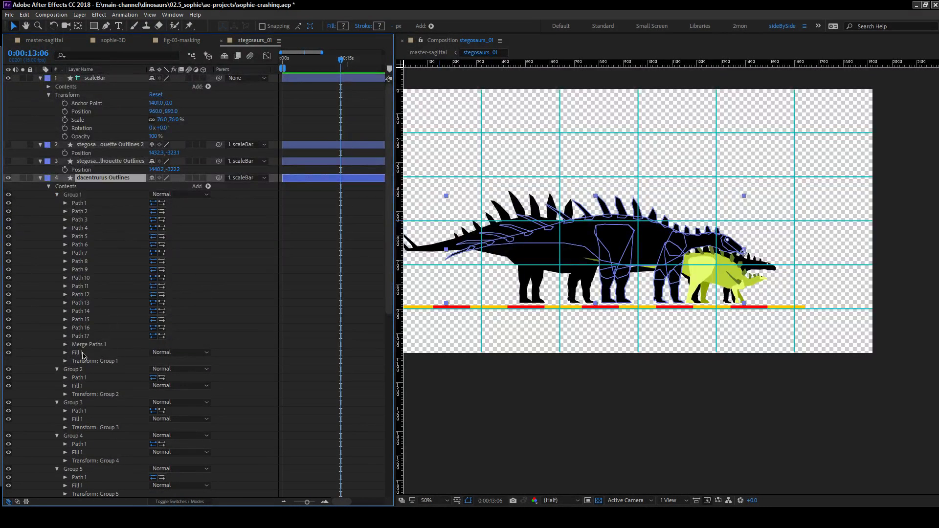
{"action": "left_click", "coordinate": [78, 352]}
{"action": "left_click", "coordinate": [65, 353]}
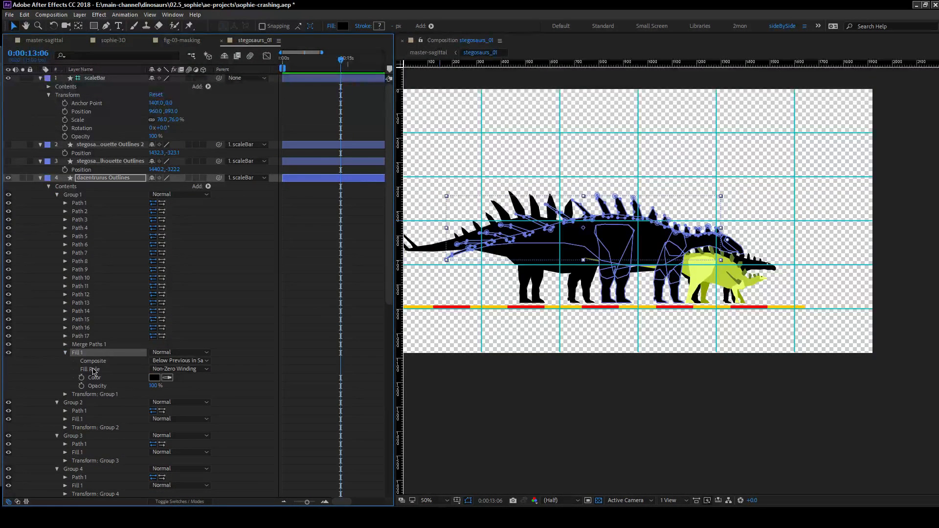
Hide the kentrosaurus, paranthodon and regnosaurus Outlines layers to isolate the dacentrurus.
{"action": "scroll", "coordinate": [48, 394], "scroll_direction": "down", "scroll_amount": 15}
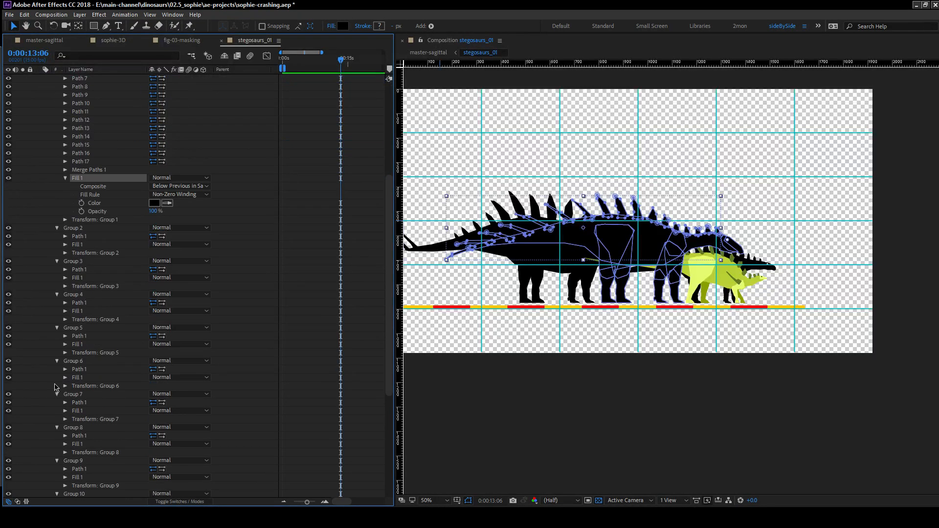
{"action": "left_click_drag", "start_coordinate": [8, 443], "coordinate": [7, 476]}
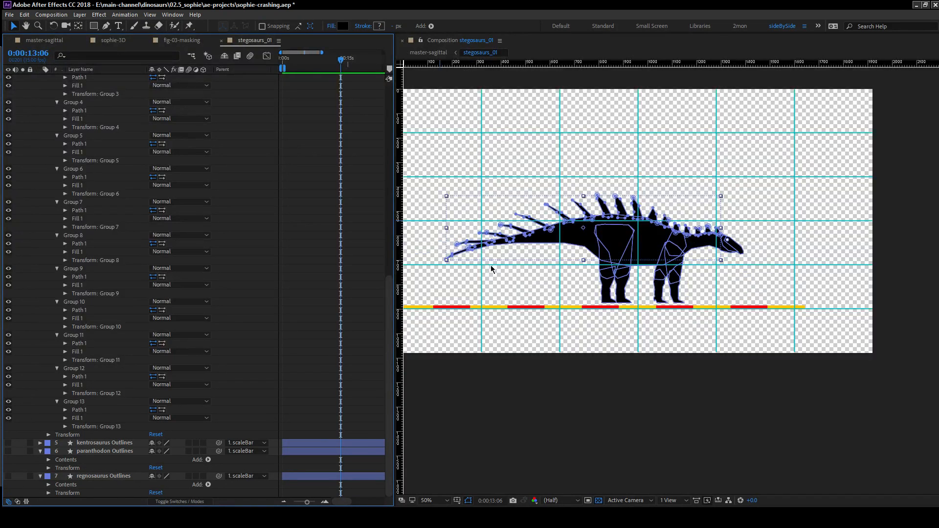
Recolour the dacentrurus spikes by sampling a dark reddish brown for Group 1's fill.
{"action": "scroll", "coordinate": [117, 246], "scroll_direction": "up", "scroll_amount": 10}
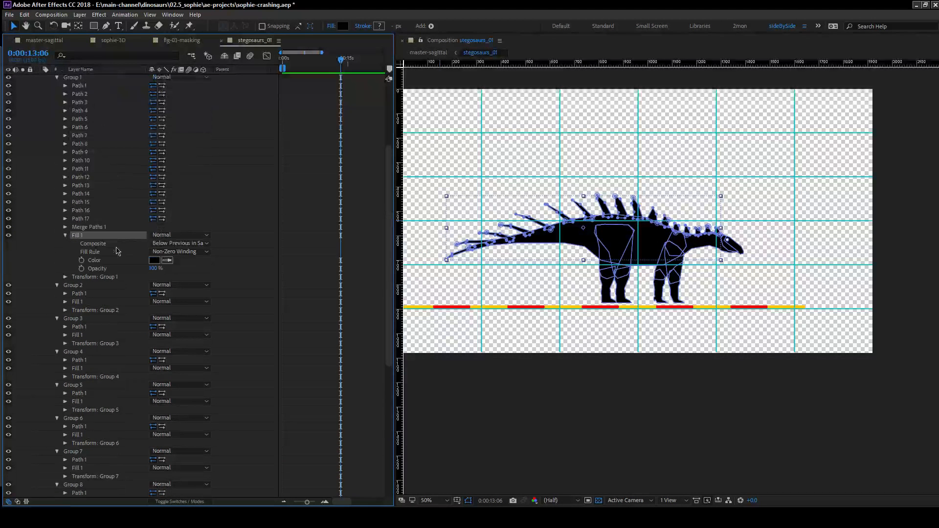
{"action": "scroll", "coordinate": [48, 264], "scroll_direction": "up", "scroll_amount": 3}
{"action": "left_click", "coordinate": [47, 314]}
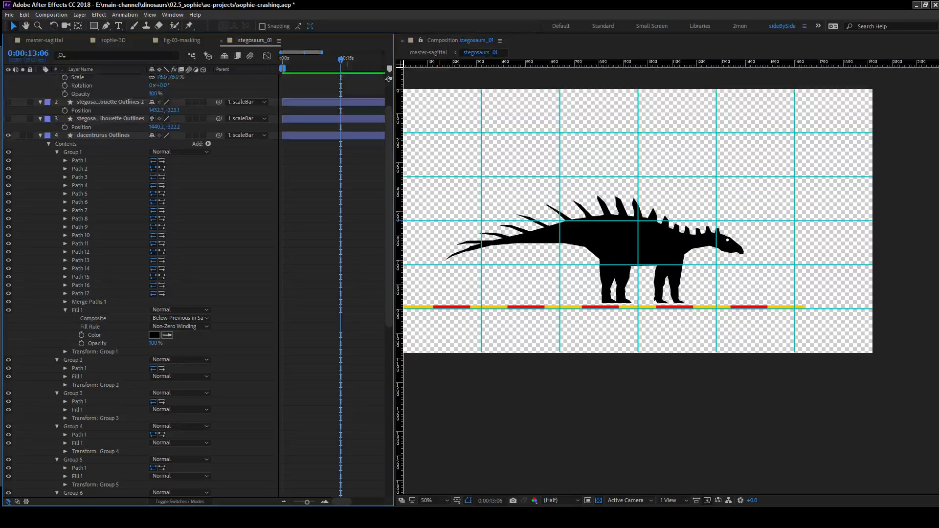
{"action": "left_click", "coordinate": [170, 337]}
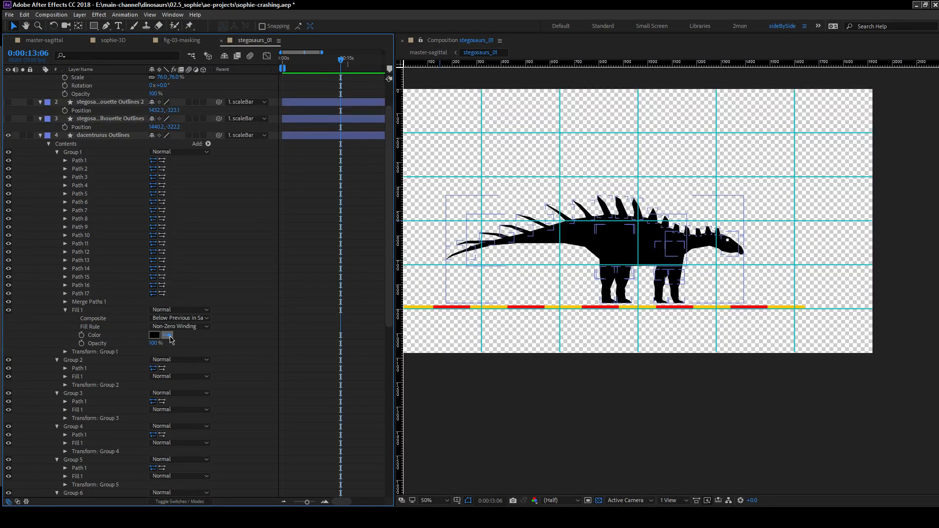
{"action": "left_click", "coordinate": [204, 338]}
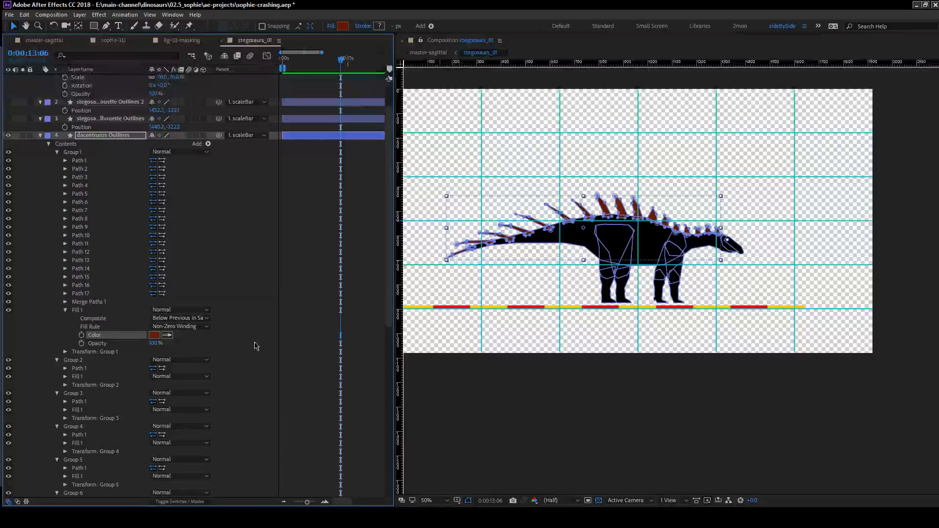
Rename Group 1 of the dacentrurus as keratin and collapse it.
{"action": "left_click", "coordinate": [73, 152]}
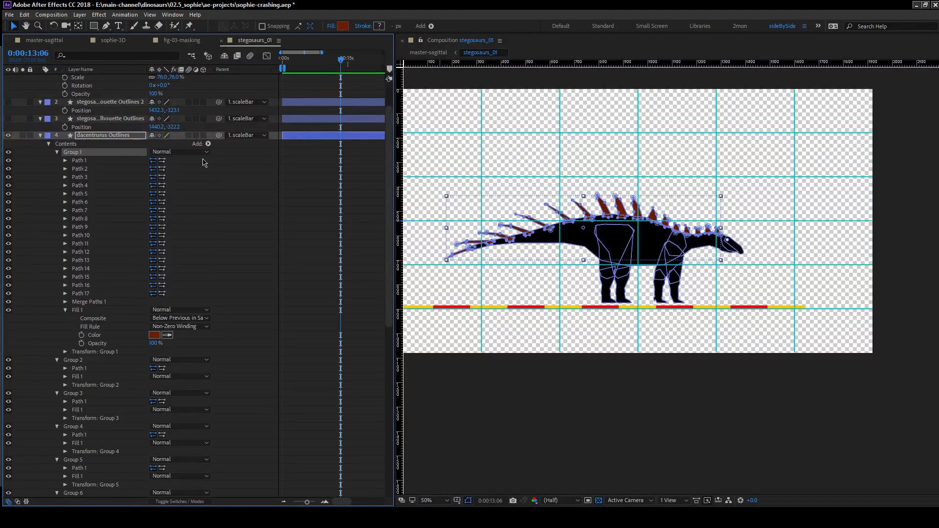
{"action": "key", "text": "Return"}
{"action": "type", "text": "keratin"}
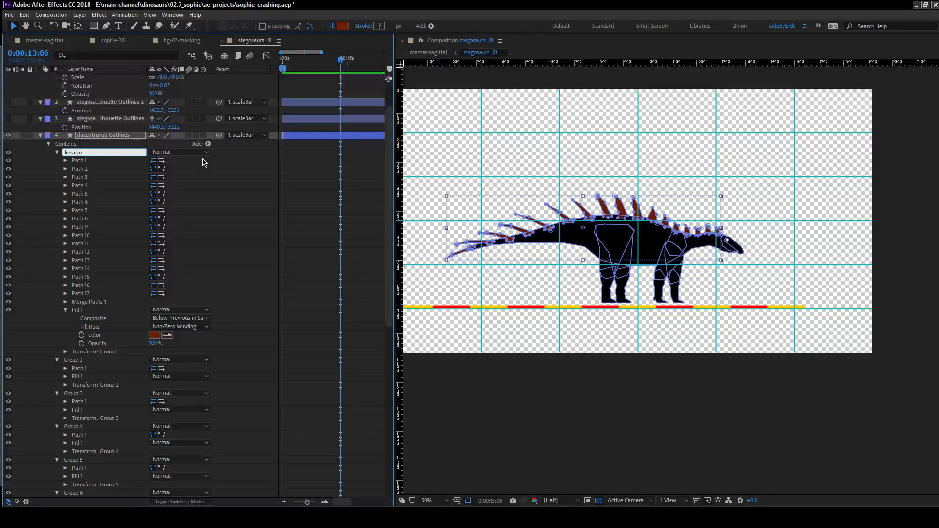
{"action": "key", "text": "Return"}
{"action": "left_click", "coordinate": [57, 152]}
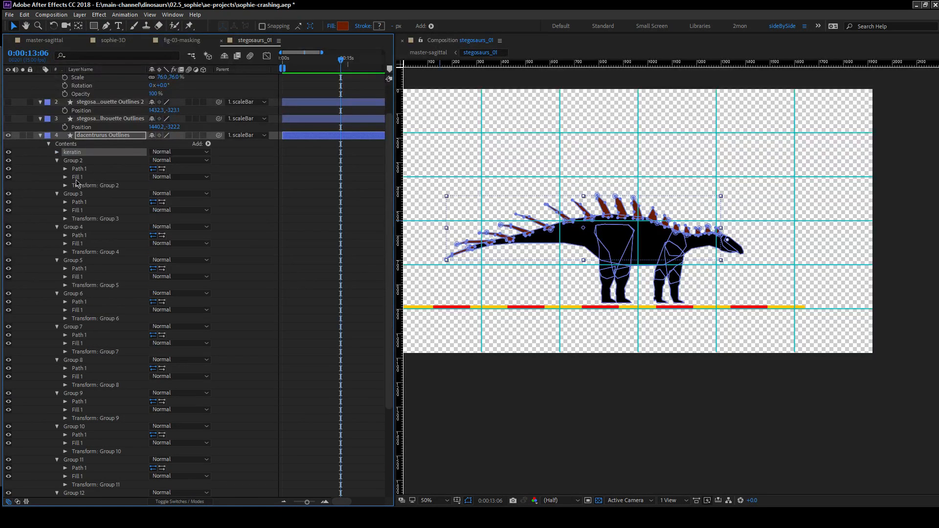
Try to combine two front-leg shapes of the dacentrurus by nesting Group 3 inside Group 2 and deleting Group 3's fill.
{"action": "left_click", "coordinate": [81, 163]}
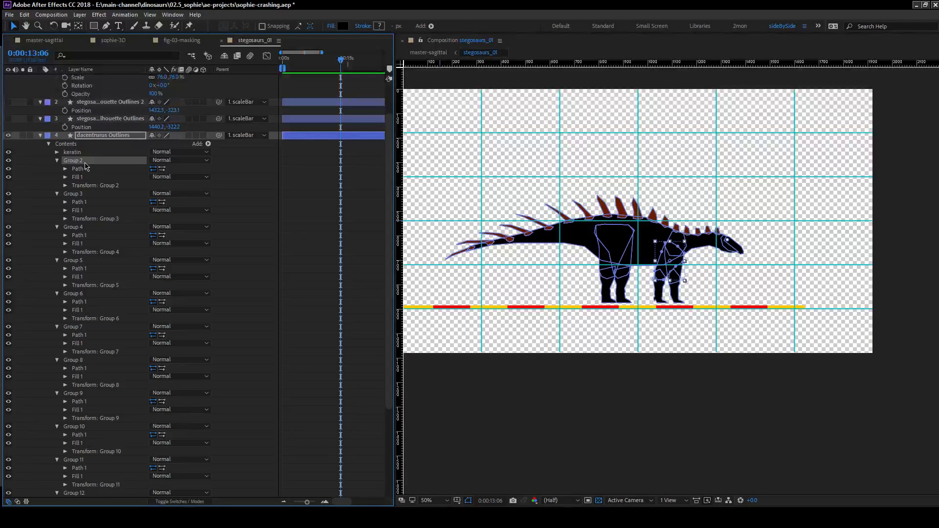
{"action": "left_click", "coordinate": [81, 194]}
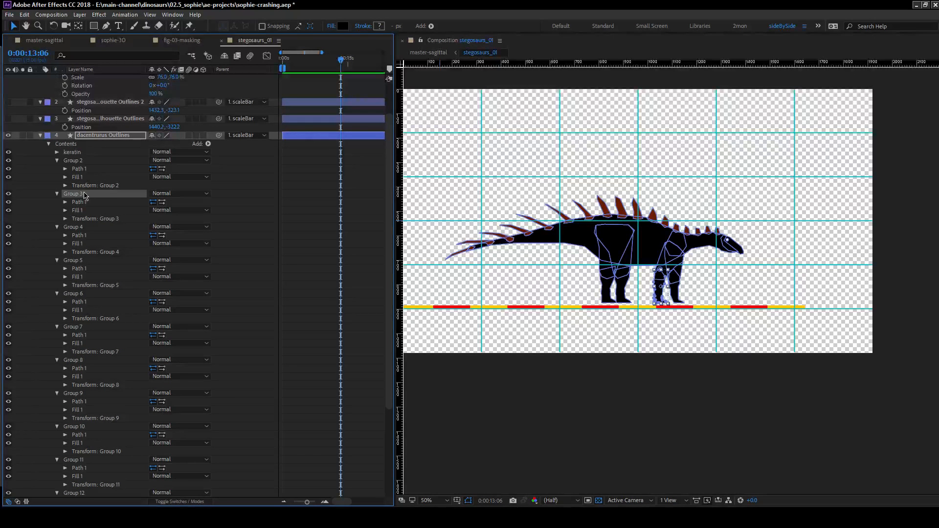
{"action": "left_click_drag", "start_coordinate": [84, 200], "coordinate": [115, 190]}
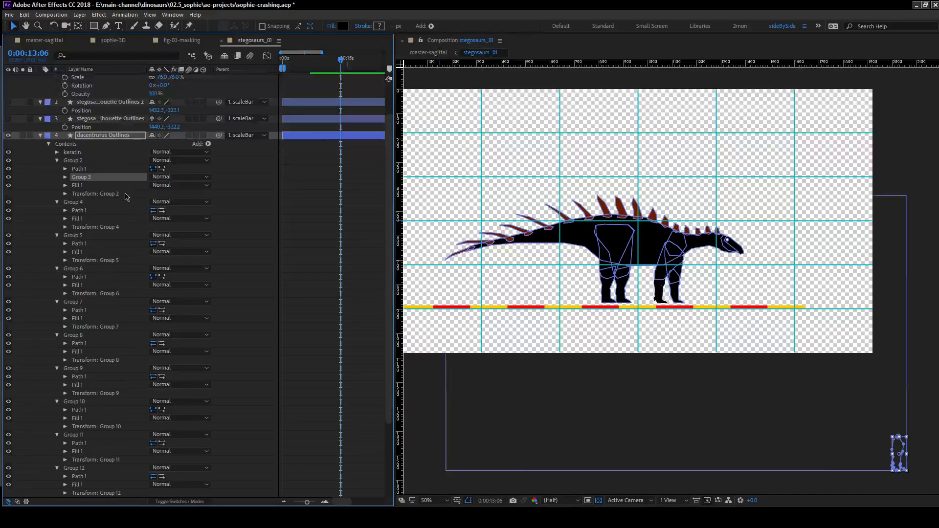
{"action": "left_click", "coordinate": [65, 178]}
{"action": "left_click", "coordinate": [85, 195]}
{"action": "key", "text": "Delete"}
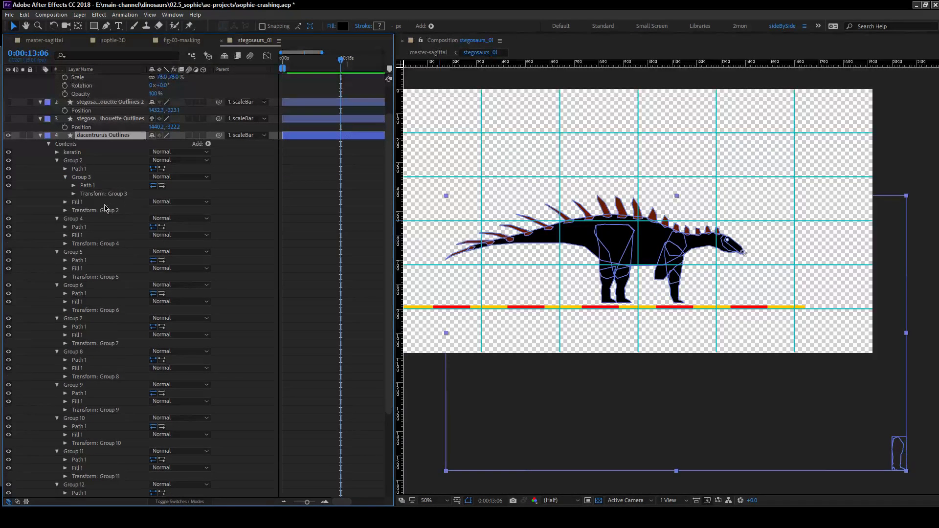
{"action": "left_click", "coordinate": [90, 186]}
Undo the fill deletion and the nesting of Group 3 inside Group 2.
{"action": "key", "text": "ctrl+z"}
{"action": "key", "text": "ctrl+z"}
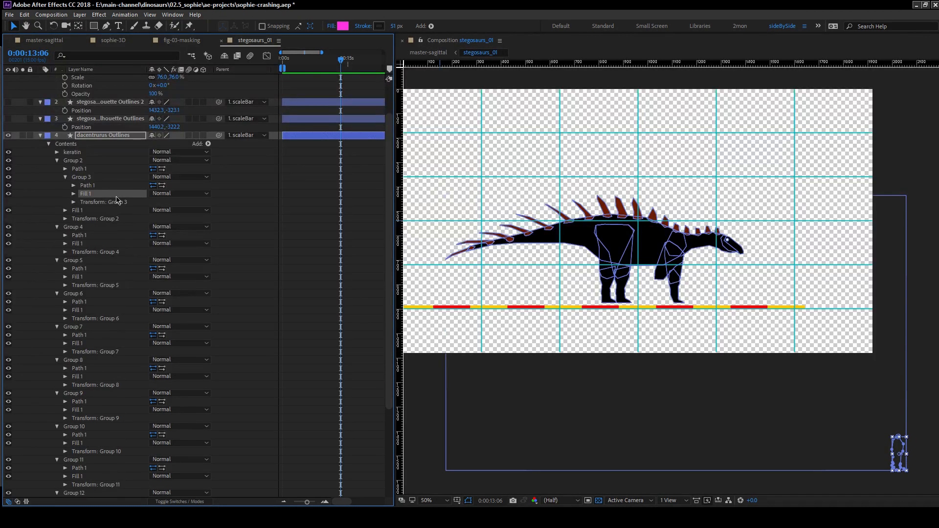
{"action": "left_click", "coordinate": [57, 194]}
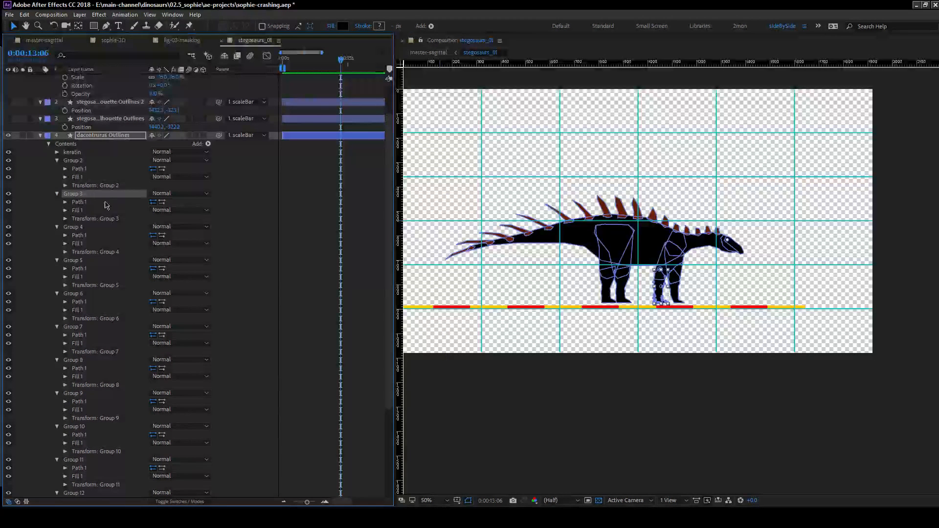
Add an empty group to the dacentrurus layer's contents and name it arm.
{"action": "key", "text": "period"}
{"action": "left_click_drag", "start_coordinate": [816, 108], "coordinate": [731, 128]}
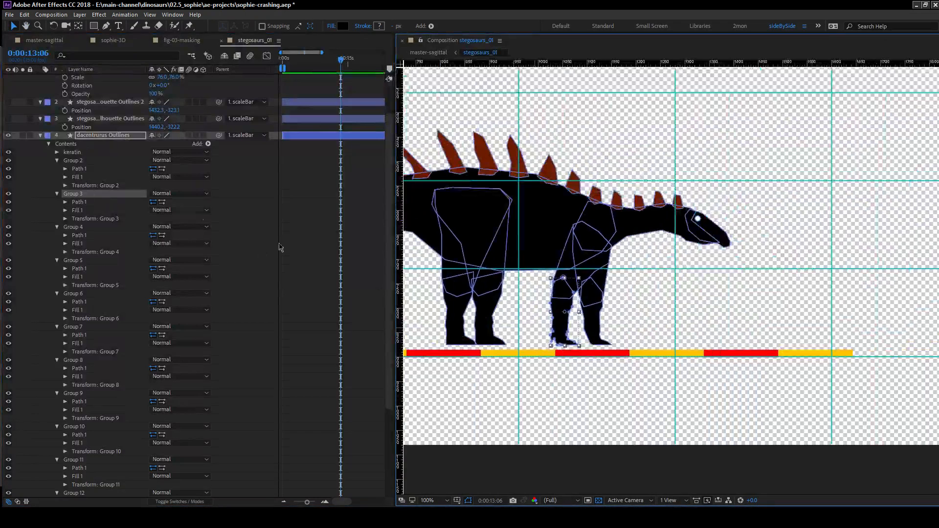
{"action": "left_click", "coordinate": [80, 169]}
{"action": "left_click", "coordinate": [66, 144]}
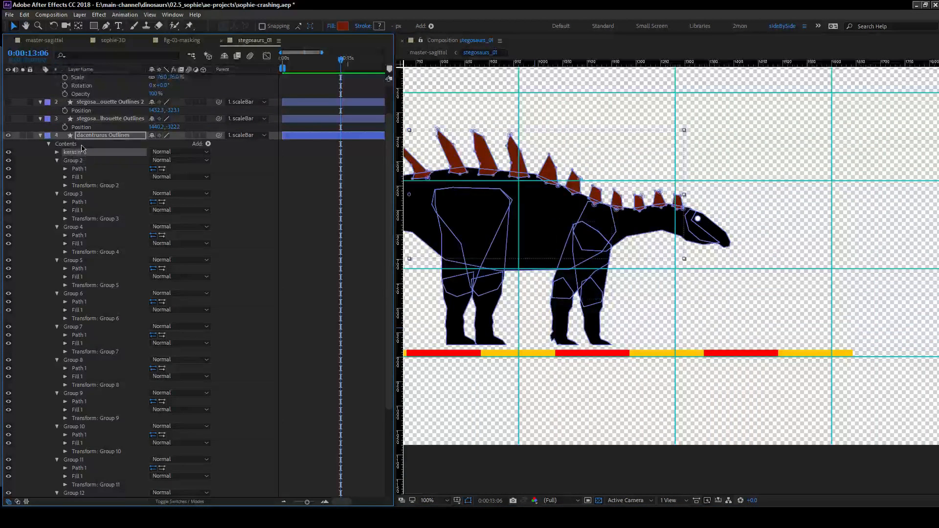
{"action": "left_click", "coordinate": [208, 144]}
{"action": "left_click", "coordinate": [230, 146]}
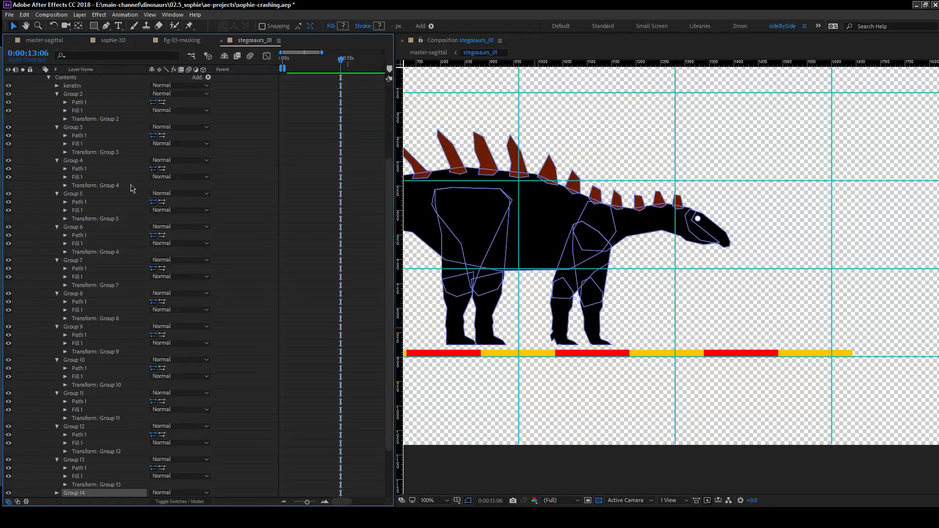
{"action": "key", "text": "Return"}
{"action": "type", "text": "e"}
{"action": "type", "text": "rm"}
{"action": "key", "text": "Return"}
Move the front-leg shapes Group 2 and Group 3 into the arm group.
{"action": "left_click", "coordinate": [73, 94]}
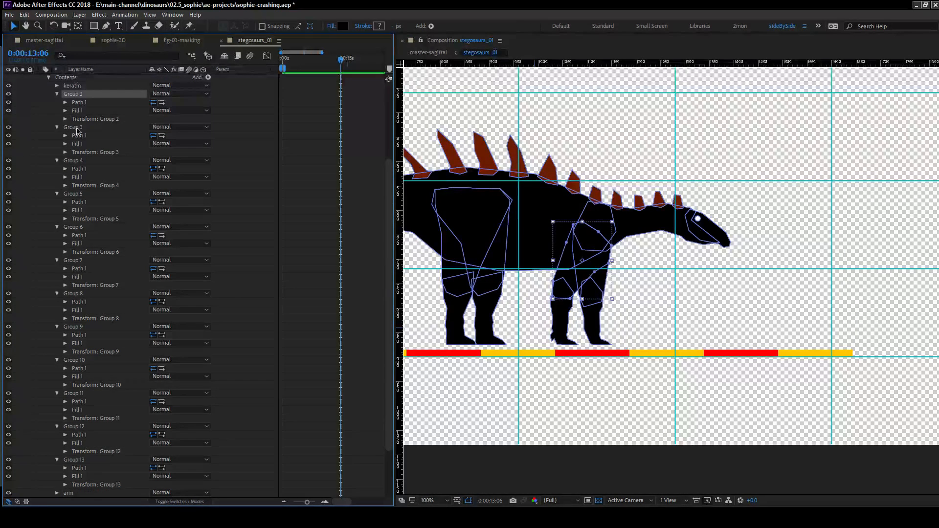
{"action": "left_click", "coordinate": [74, 128], "text": "ctrl"}
{"action": "left_click_drag", "start_coordinate": [85, 130], "coordinate": [77, 489]}
{"action": "left_click_drag", "start_coordinate": [90, 97], "coordinate": [78, 462]}
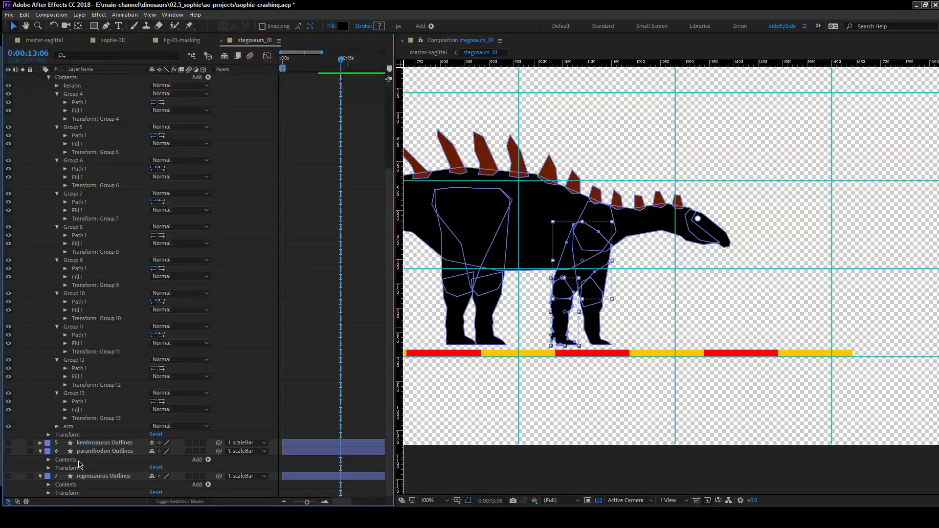
Add a second empty group to the dacentrurus layer's contents and name it arm too.
{"action": "left_click", "coordinate": [76, 394]}
{"action": "left_click", "coordinate": [77, 360]}
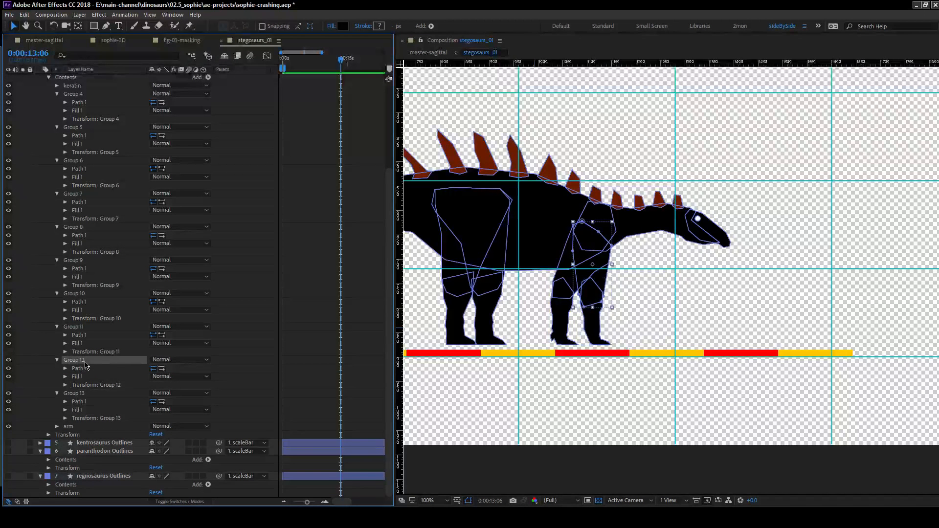
{"action": "scroll", "coordinate": [205, 147], "scroll_direction": "up", "scroll_amount": 4}
{"action": "left_click", "coordinate": [93, 186]}
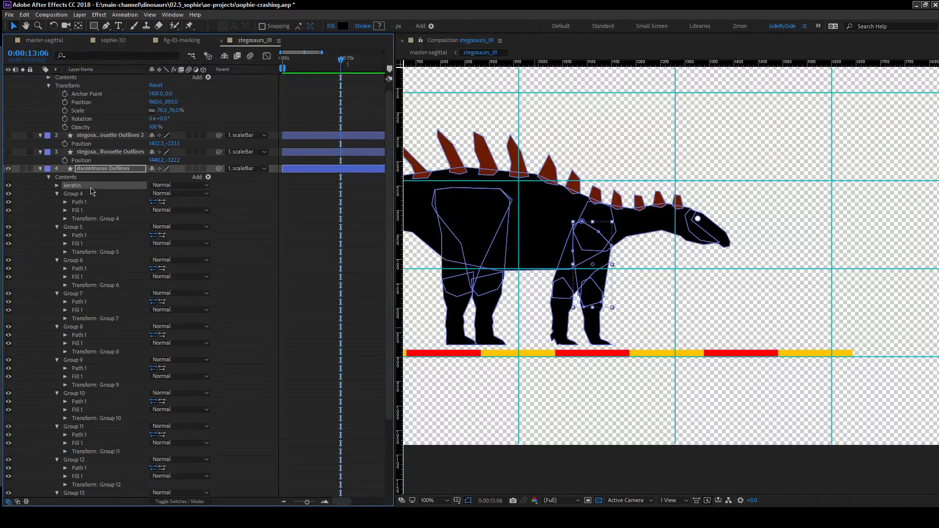
{"action": "left_click", "coordinate": [99, 177]}
{"action": "left_click", "coordinate": [208, 177]}
{"action": "left_click", "coordinate": [239, 179]}
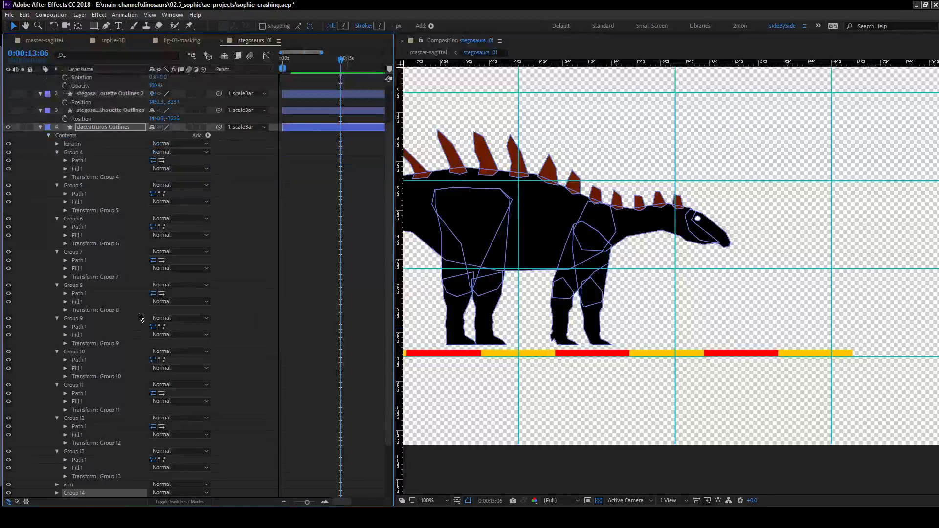
{"action": "key", "text": "Return"}
{"action": "type", "text": "arm"}
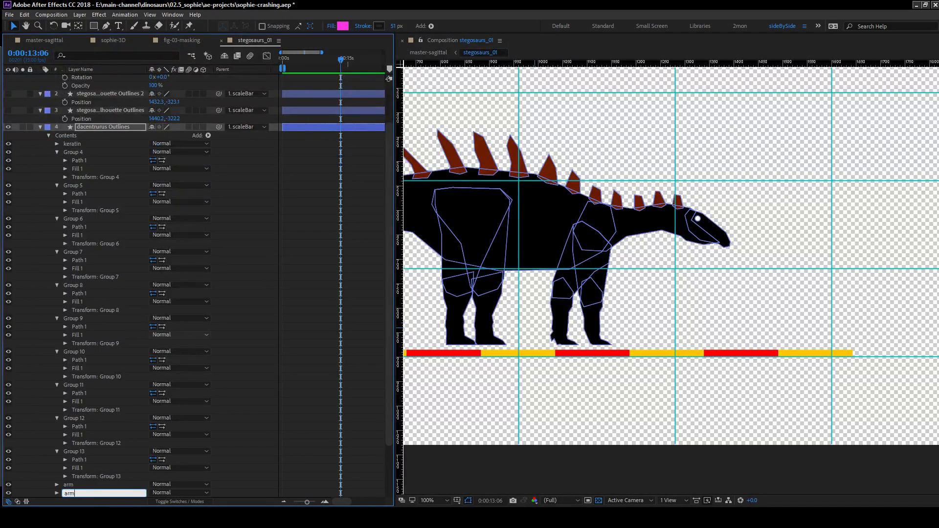
{"action": "key", "text": "Return"}
Move the other front leg's shapes, Group 12 and Group 13, into the second arm group.
{"action": "left_click", "coordinate": [80, 451]}
{"action": "left_click", "coordinate": [82, 419], "text": "shift"}
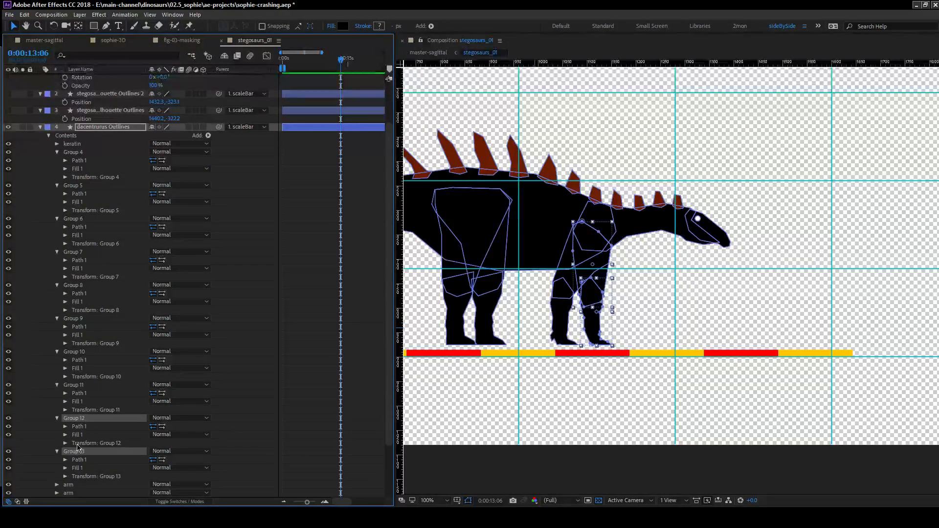
{"action": "mouse_move", "coordinate": [81, 458]}
{"action": "left_mouse_down"}
{"action": "mouse_move", "coordinate": [75, 491]}
{"action": "mouse_move", "coordinate": [74, 474]}
{"action": "left_mouse_up"}
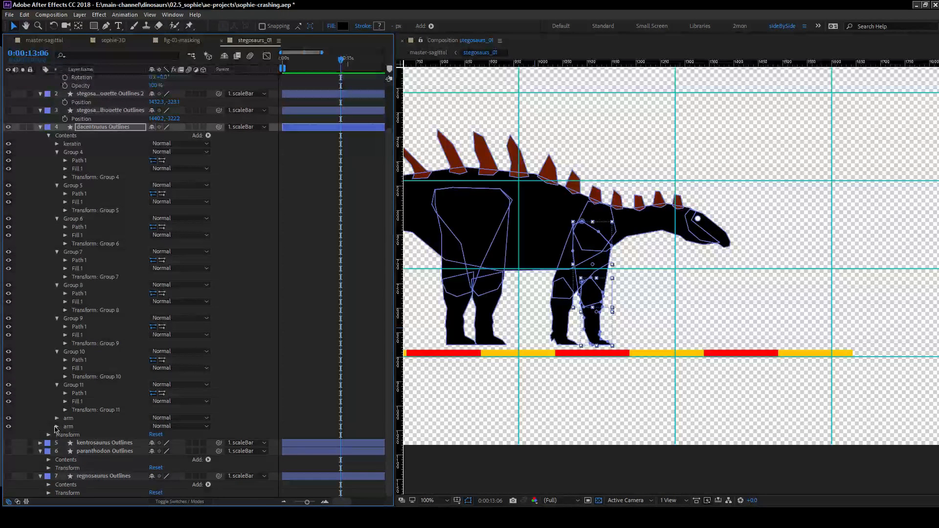
Expand the shapes in both arm groups, move Group 2's fill out of its group and delete Group 3's fill.
{"action": "left_click", "coordinate": [57, 426]}
{"action": "left_click", "coordinate": [57, 418]}
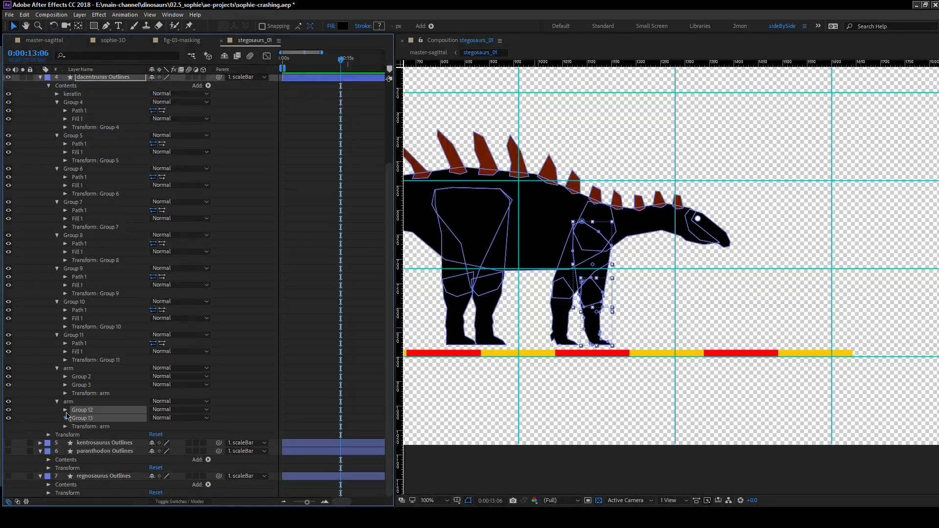
{"action": "left_click", "coordinate": [65, 385]}
{"action": "left_click", "coordinate": [65, 377]}
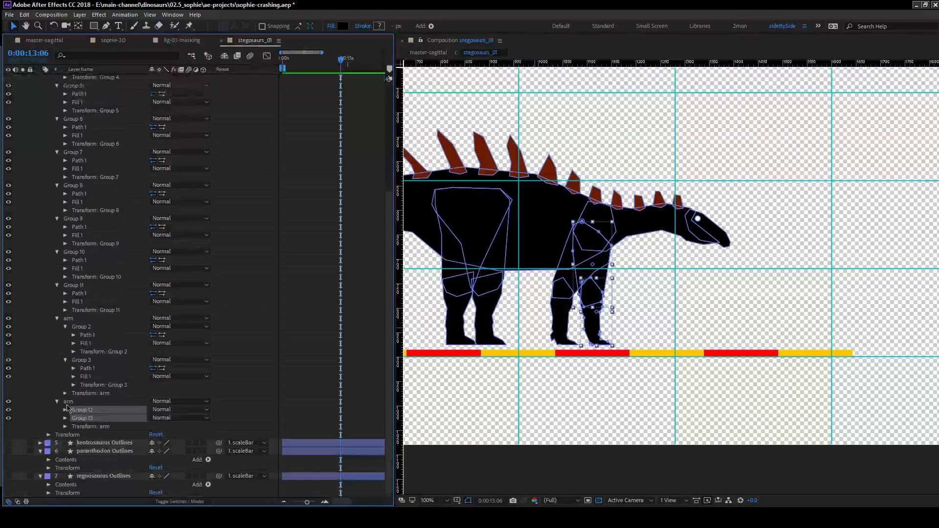
{"action": "left_click", "coordinate": [65, 411]}
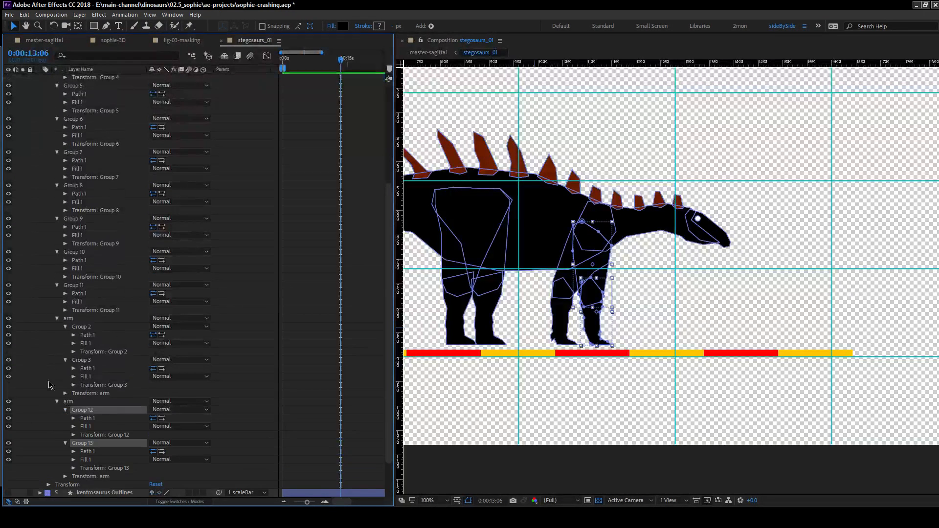
{"action": "left_click", "coordinate": [81, 343]}
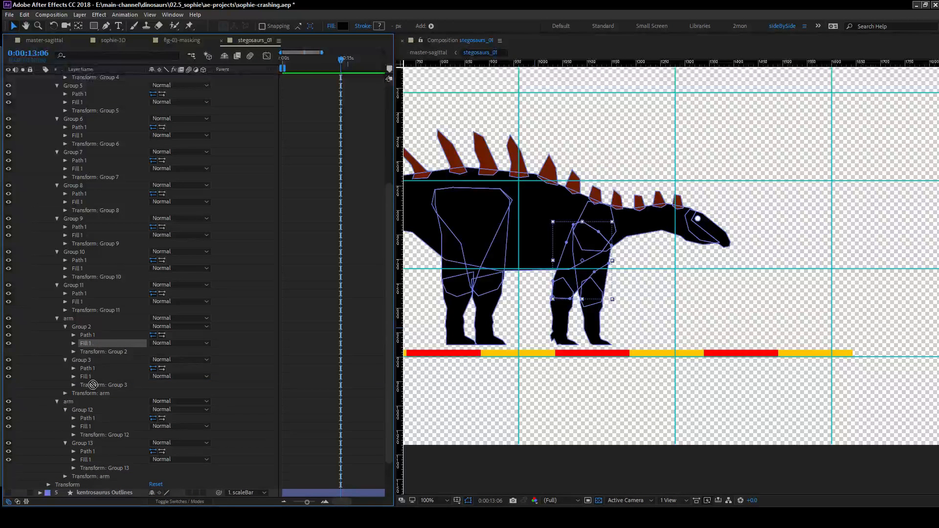
{"action": "left_click_drag", "start_coordinate": [83, 342], "coordinate": [91, 325]}
{"action": "left_click", "coordinate": [84, 368]}
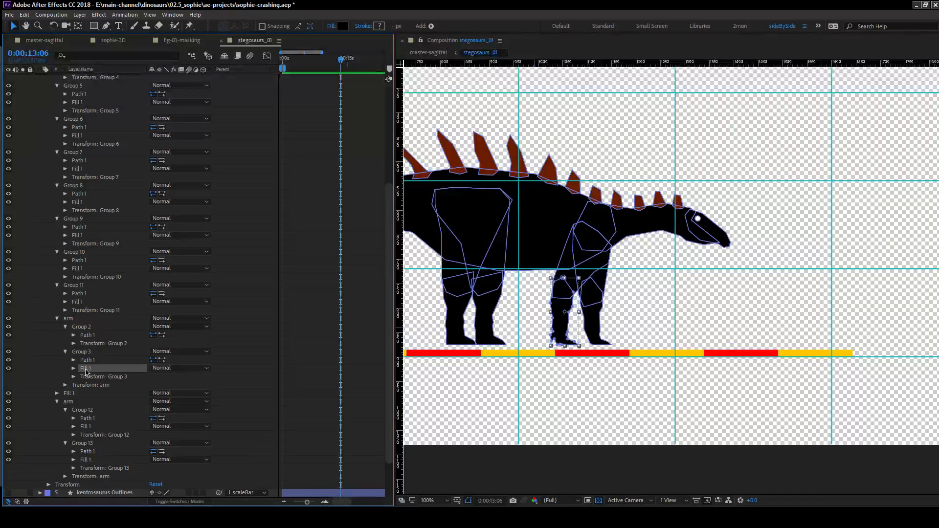
{"action": "key", "text": "Delete"}
Give the second arm group one shared fill from Group 12, delete Group 13's fill, and put Fill 1 inside the first arm group.
{"action": "left_click", "coordinate": [91, 419]}
{"action": "left_click_drag", "start_coordinate": [91, 418], "coordinate": [94, 407]}
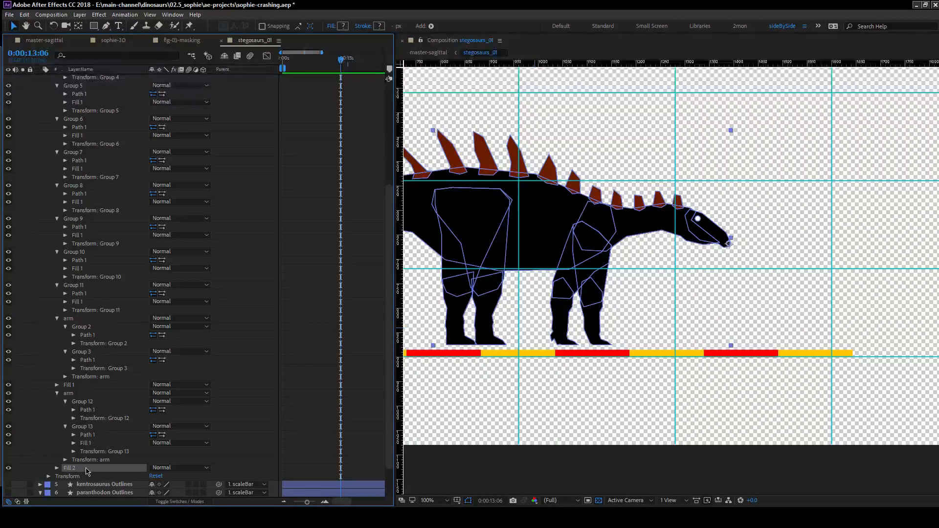
{"action": "left_click_drag", "start_coordinate": [85, 472], "coordinate": [84, 443]}
{"action": "left_click", "coordinate": [85, 443]}
{"action": "key", "text": "Delete"}
{"action": "mouse_move", "coordinate": [93, 387]}
{"action": "left_mouse_down"}
{"action": "mouse_move", "coordinate": [72, 391]}
{"action": "mouse_move", "coordinate": [88, 356]}
{"action": "mouse_move", "coordinate": [89, 370]}
{"action": "left_mouse_up"}
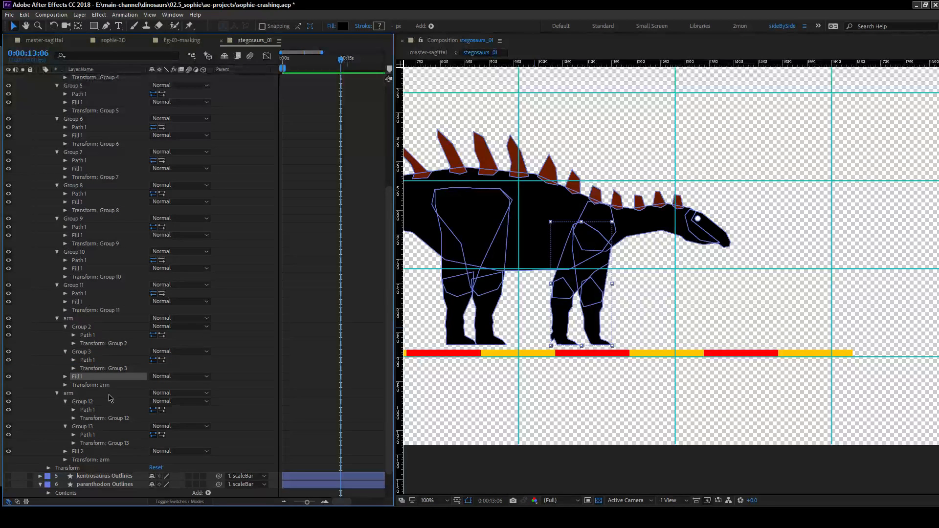
{"action": "left_click", "coordinate": [55, 377]}
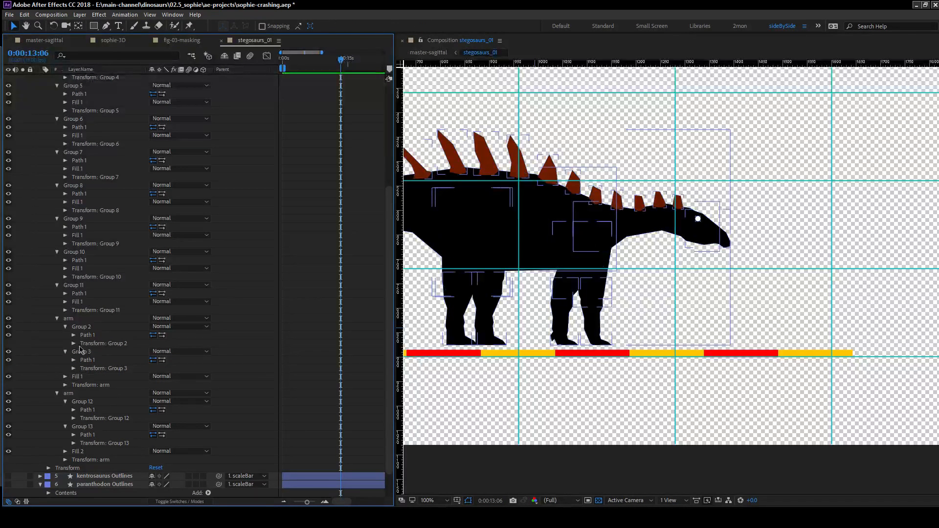
{"action": "left_click", "coordinate": [81, 377]}
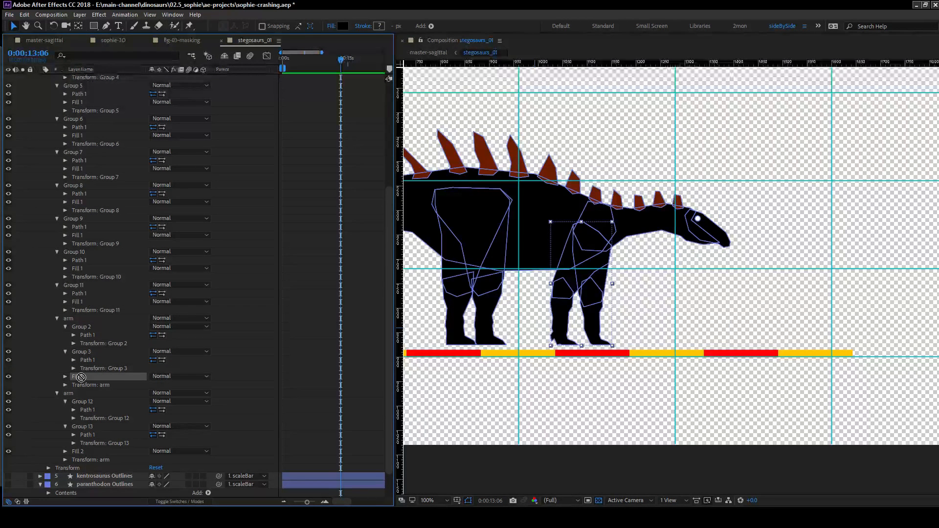
{"action": "left_click_drag", "start_coordinate": [81, 375], "coordinate": [82, 356]}
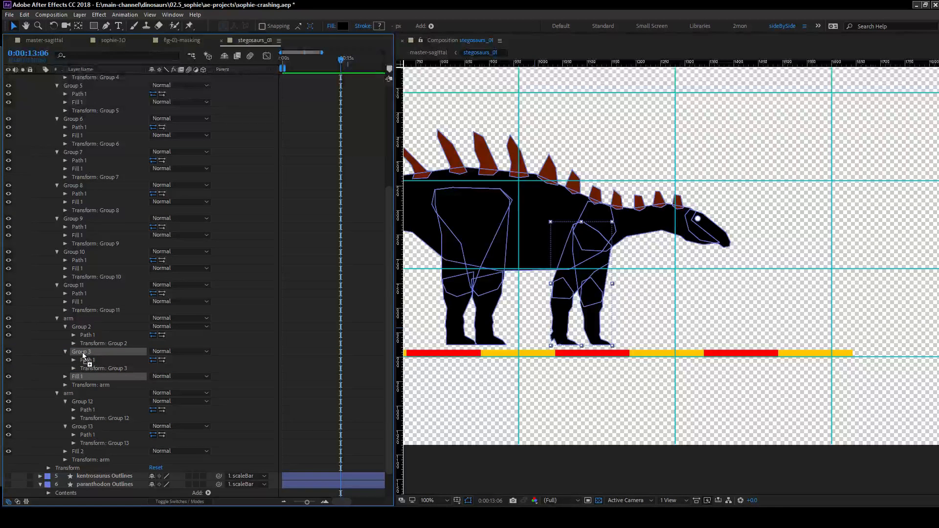
{"action": "left_click_drag", "start_coordinate": [81, 355], "coordinate": [82, 355]}
{"action": "left_click", "coordinate": [43, 388]}
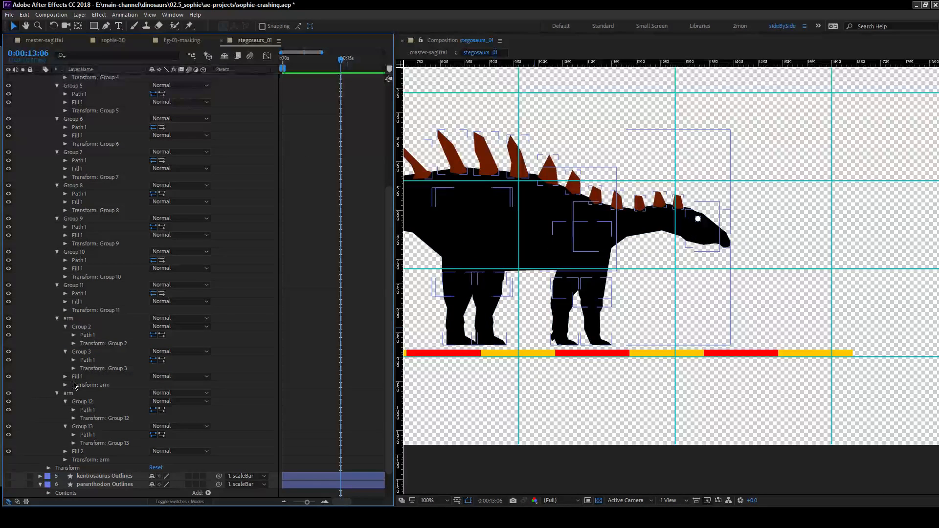
Recolour the shared fills of both arm groups by sampling the reddish orange A62A00.
{"action": "left_click", "coordinate": [65, 451]}
{"action": "scroll", "coordinate": [70, 425], "scroll_direction": "down", "scroll_amount": 3}
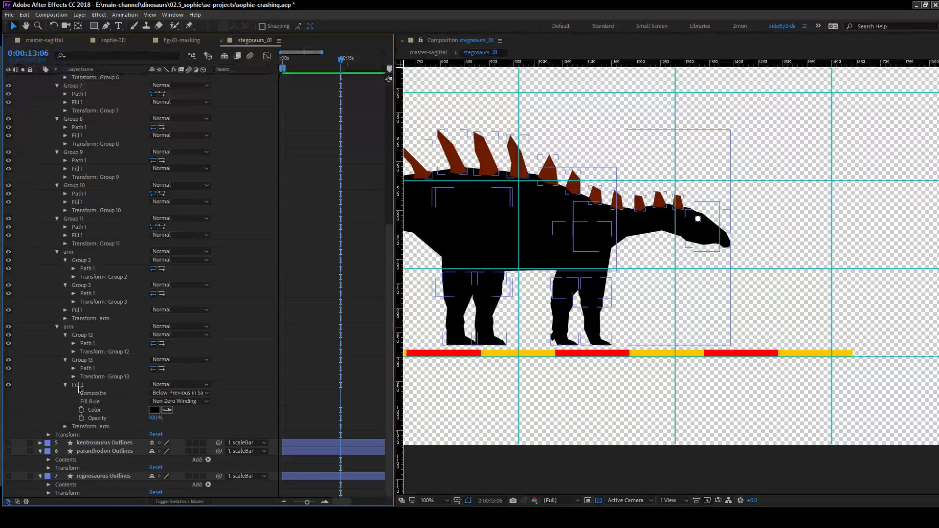
{"action": "left_click", "coordinate": [65, 311]}
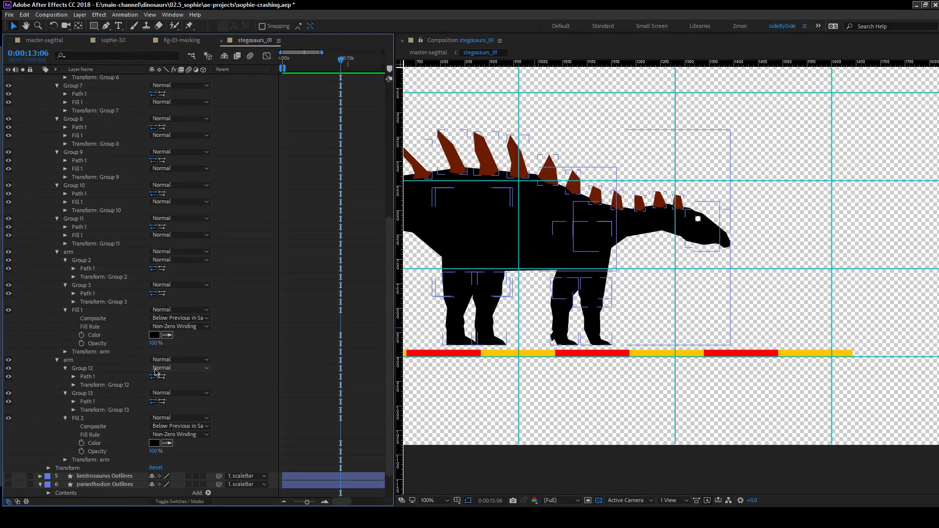
{"action": "left_click", "coordinate": [169, 336]}
{"action": "left_click", "coordinate": [453, 159]}
{"action": "left_click", "coordinate": [169, 442]}
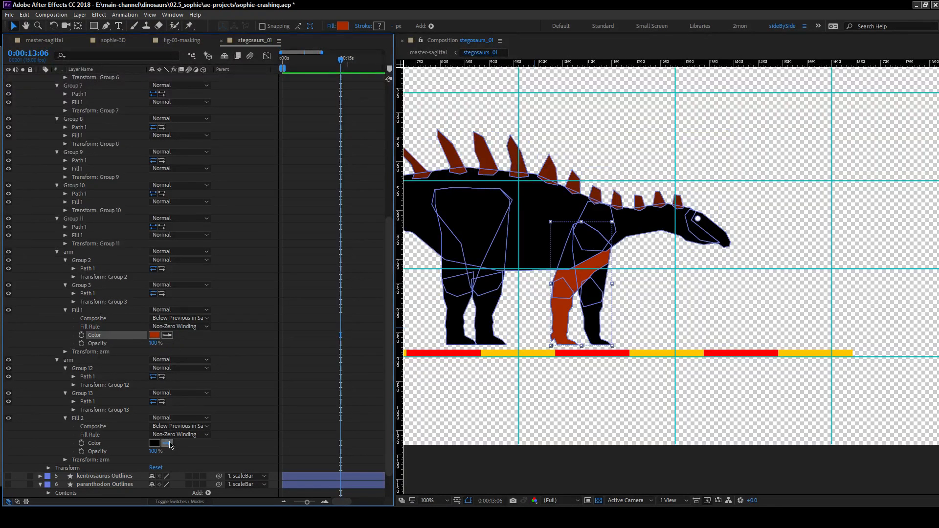
{"action": "left_click", "coordinate": [155, 335]}
{"action": "left_click", "coordinate": [46, 380]}
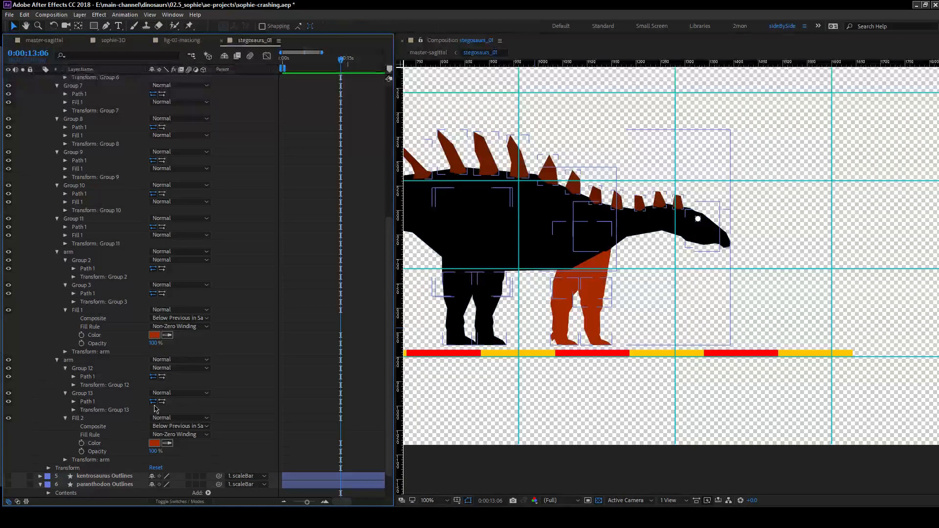
Lighten the first arm group's fill to BF3D11 and move that group directly below keratin.
{"action": "left_click", "coordinate": [77, 310]}
{"action": "left_click", "coordinate": [167, 335]}
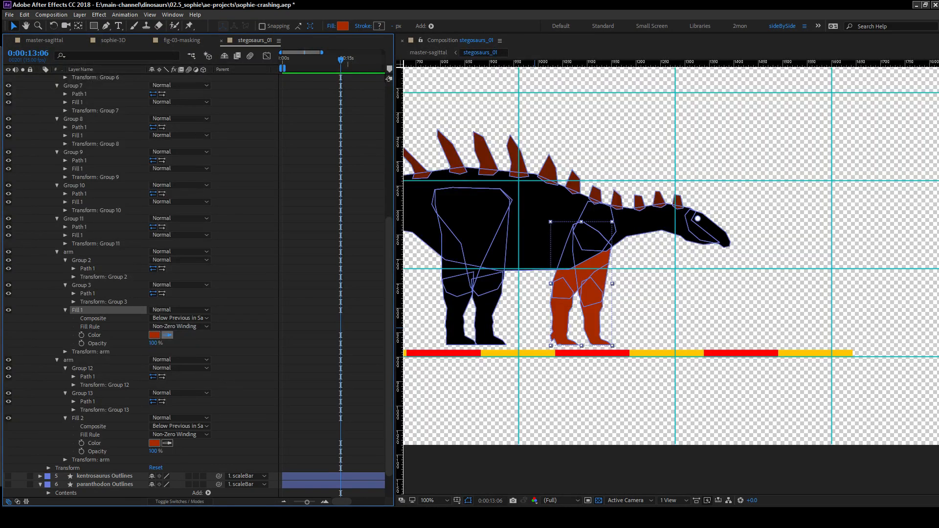
{"action": "left_click", "coordinate": [155, 335]}
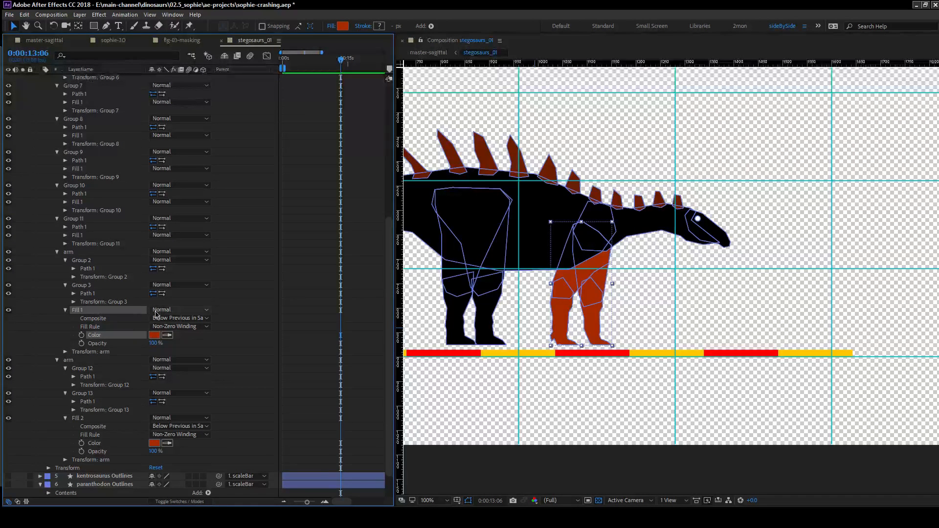
{"action": "left_click", "coordinate": [364, 127]}
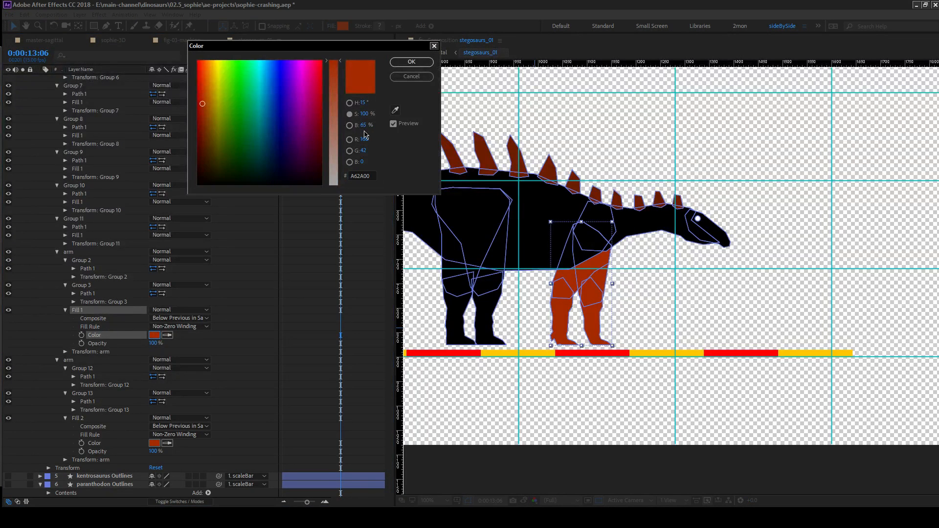
{"action": "left_click_drag", "start_coordinate": [365, 131], "coordinate": [360, 118]}
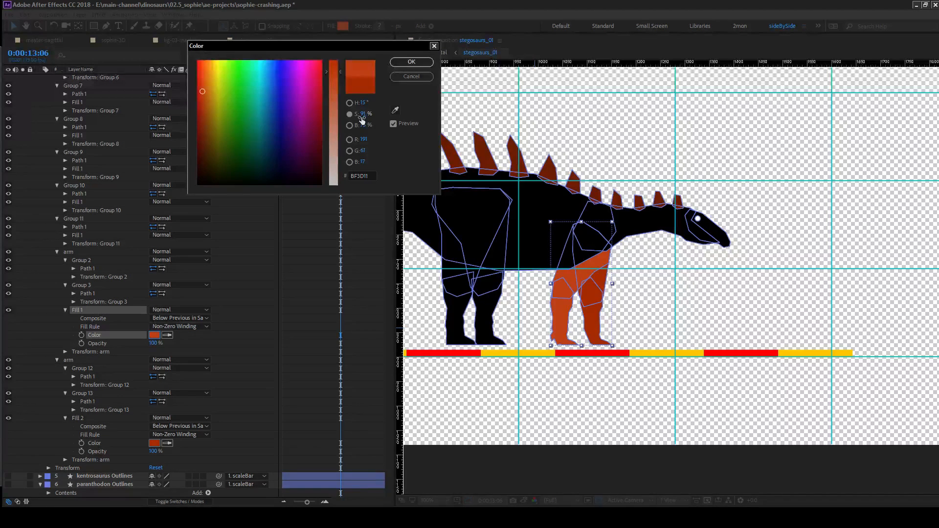
{"action": "left_click", "coordinate": [412, 62]}
{"action": "left_click_drag", "start_coordinate": [101, 251], "coordinate": [95, 149]}
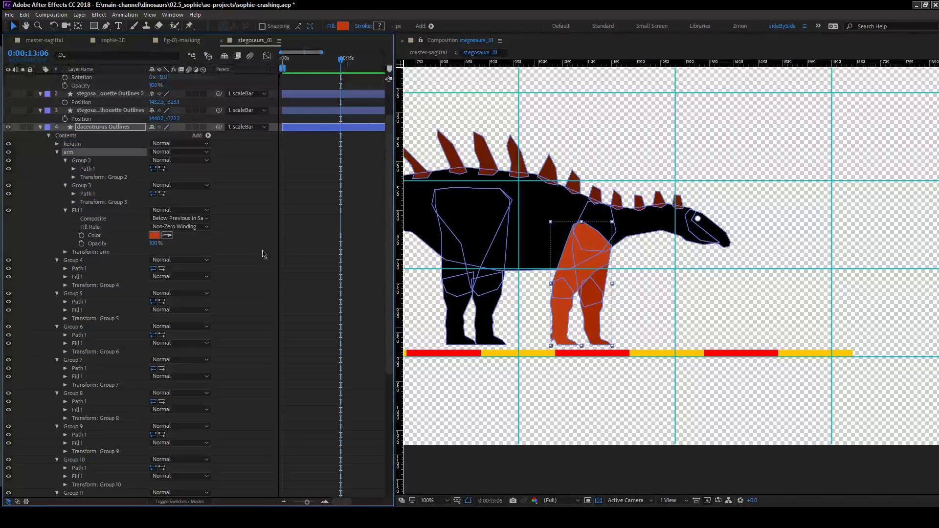
Add an empty group named leg to the contents of the dacentrurus layer and duplicate it.
{"action": "left_click", "coordinate": [87, 260]}
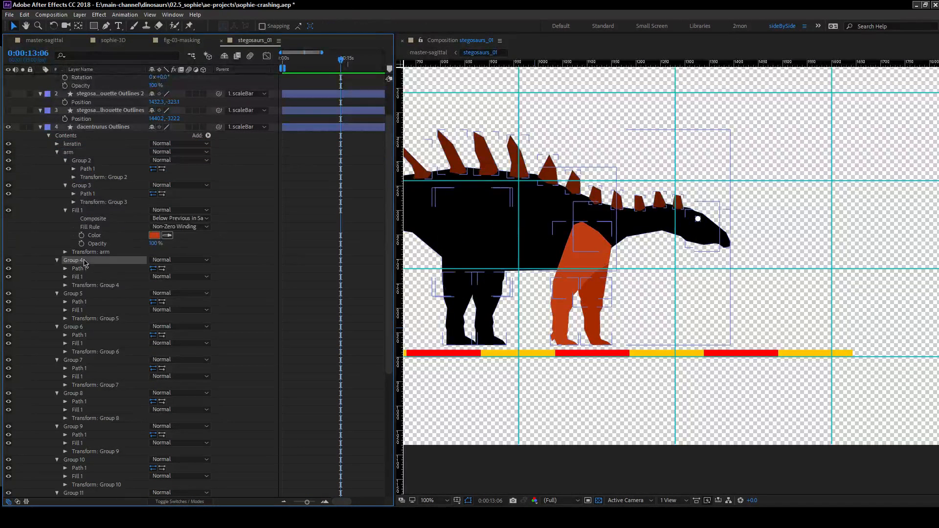
{"action": "left_click", "coordinate": [85, 293], "text": "shift"}
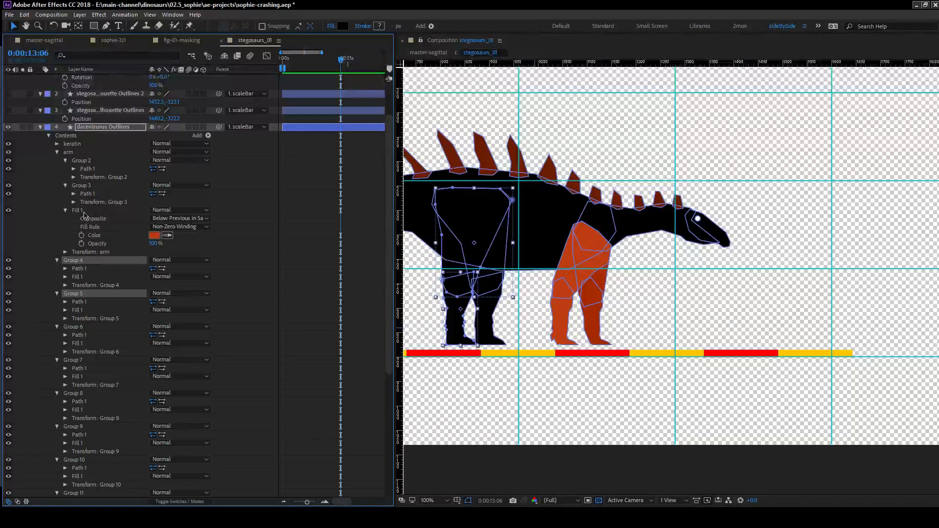
{"action": "left_click", "coordinate": [84, 137]}
{"action": "left_click", "coordinate": [207, 136]}
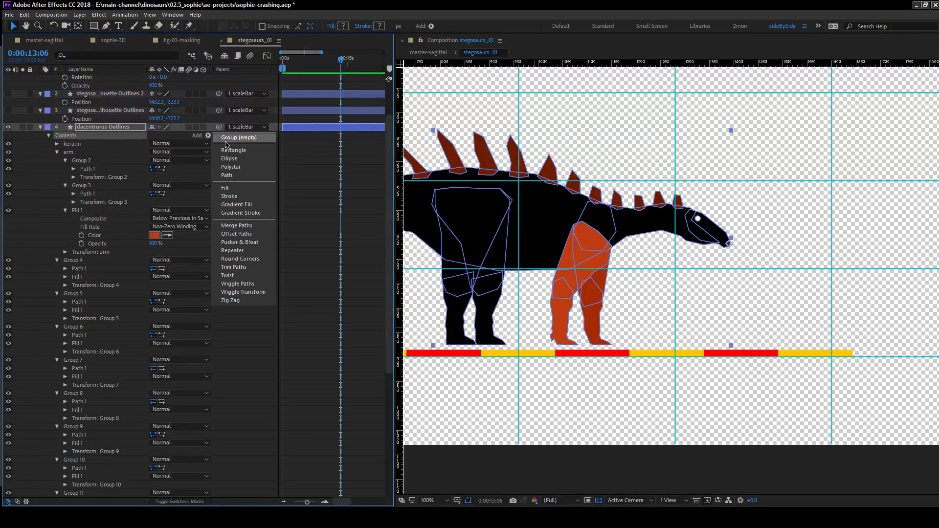
{"action": "left_click", "coordinate": [222, 139]}
{"action": "key", "text": "Return"}
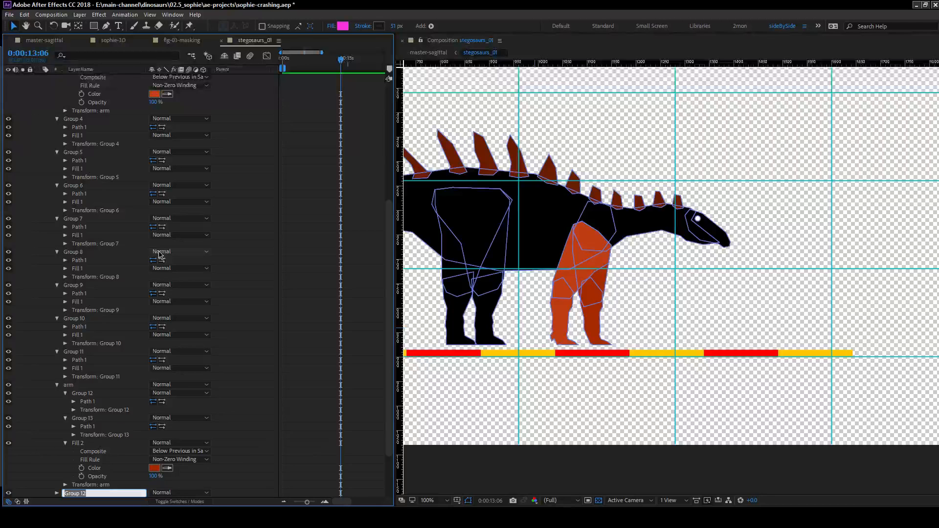
{"action": "type", "text": "leg"}
{"action": "key", "text": "Return"}
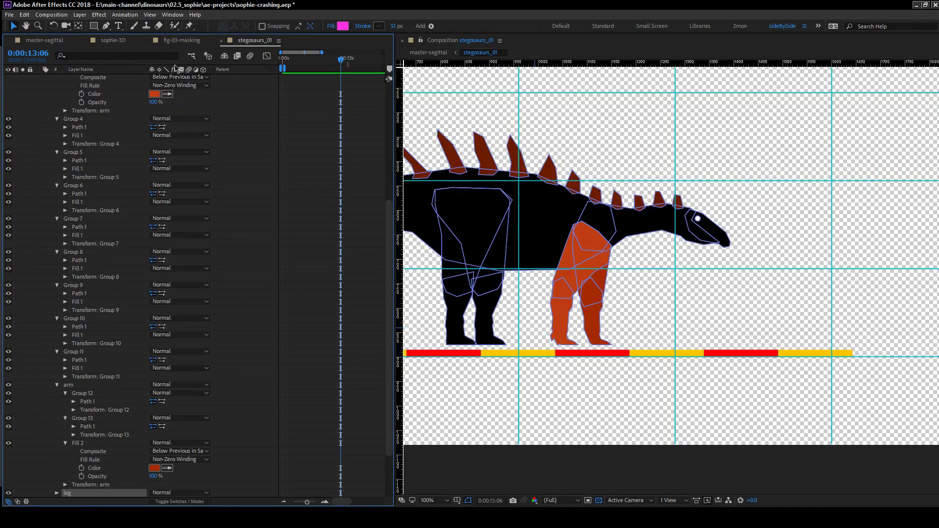
{"action": "key", "text": "ctrl+d"}
Move Group 10 and Group 11, the far hind leg shapes, into the leg 2 group and expand it.
{"action": "scroll", "coordinate": [105, 420], "scroll_direction": "down", "scroll_amount": 3}
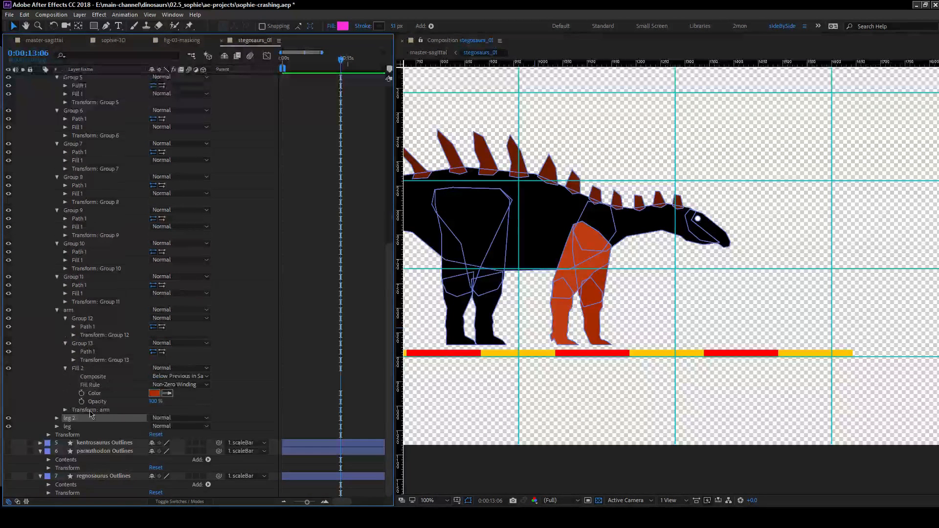
{"action": "left_click", "coordinate": [71, 428]}
{"action": "left_click", "coordinate": [86, 278]}
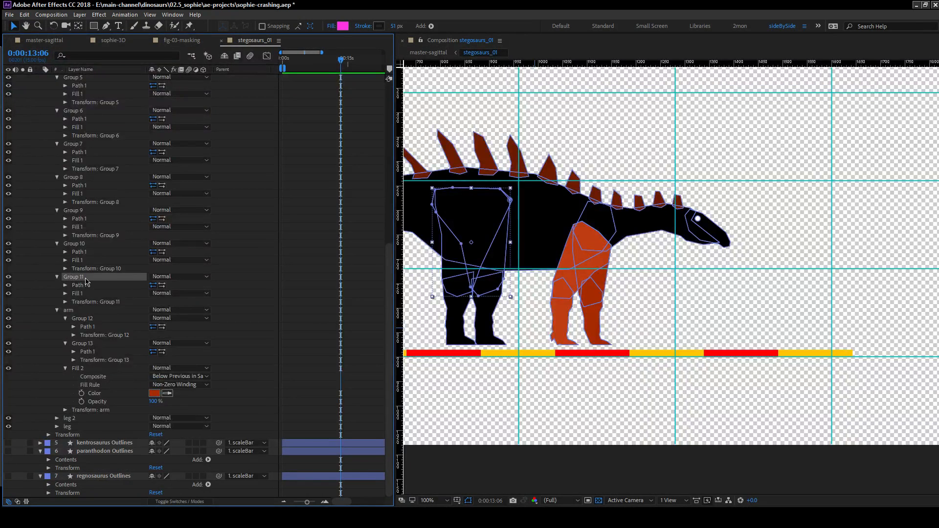
{"action": "left_click", "coordinate": [77, 245], "text": "ctrl"}
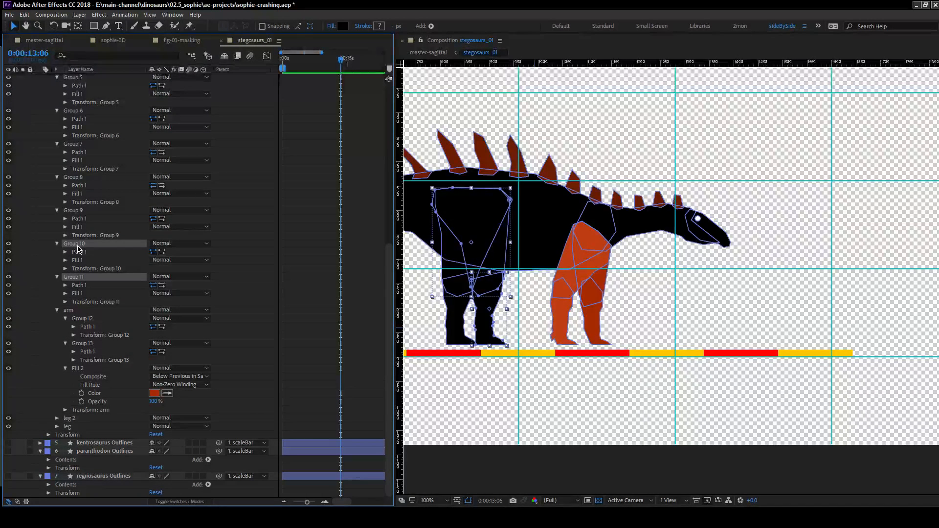
{"action": "left_click_drag", "start_coordinate": [81, 247], "coordinate": [79, 421]}
{"action": "left_click", "coordinate": [57, 419]}
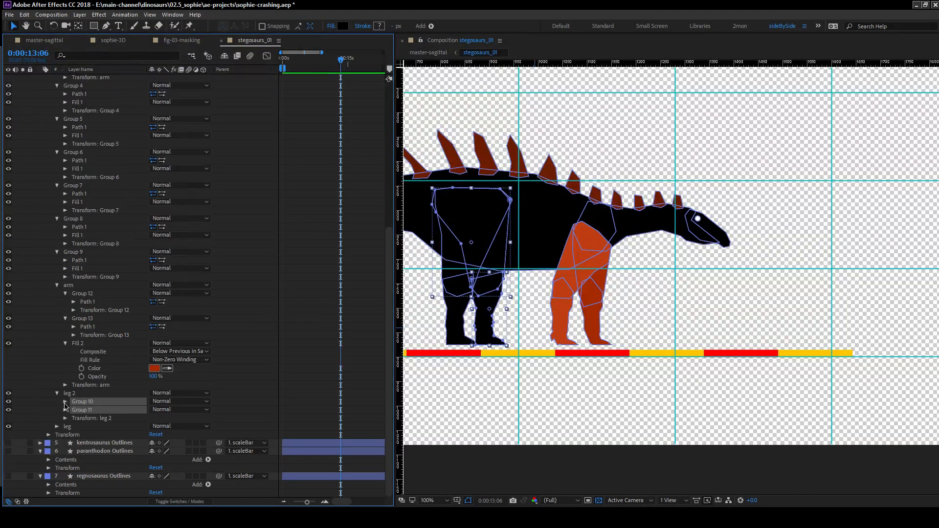
Give leg 2 one shared fill by moving Group 11's fill out of its group and deleting Group 10's fill.
{"action": "left_click", "coordinate": [64, 411]}
{"action": "left_click", "coordinate": [91, 402]}
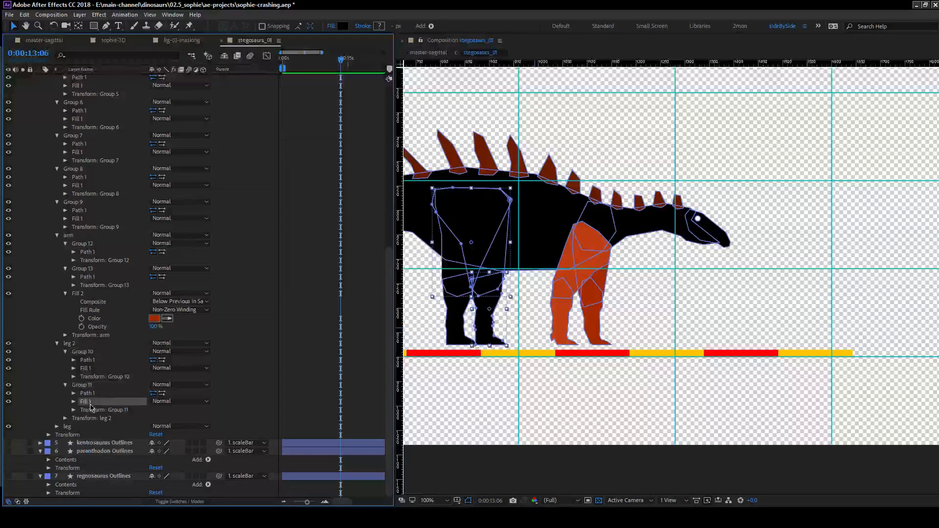
{"action": "mouse_move", "coordinate": [91, 402]}
{"action": "left_mouse_down"}
{"action": "mouse_move", "coordinate": [91, 391]}
{"action": "mouse_move", "coordinate": [88, 414]}
{"action": "left_mouse_up"}
{"action": "left_click", "coordinate": [86, 376]}
{"action": "key", "text": "Delete"}
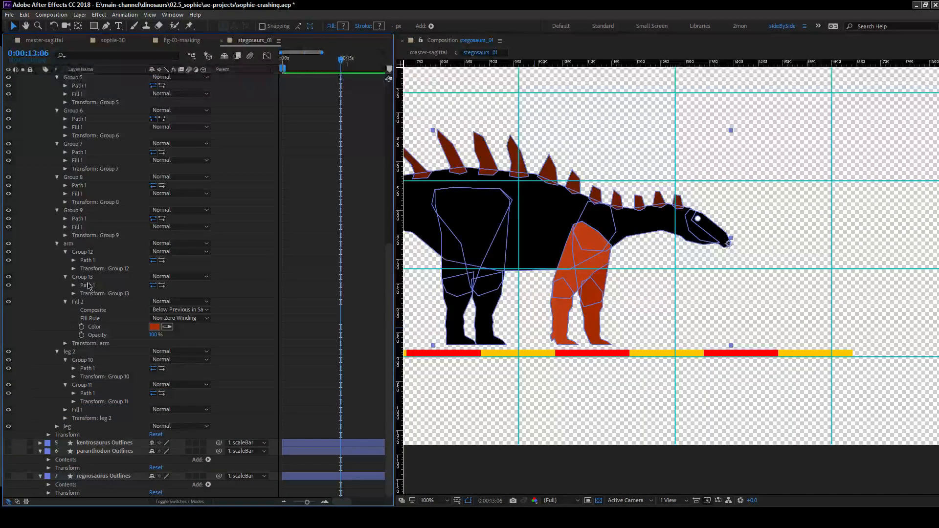
Collapse the second arm group, move Group 4 and Group 5 into the leg group and expand it.
{"action": "left_click", "coordinate": [57, 243]}
{"action": "scroll", "coordinate": [54, 266], "scroll_direction": "up", "scroll_amount": 10}
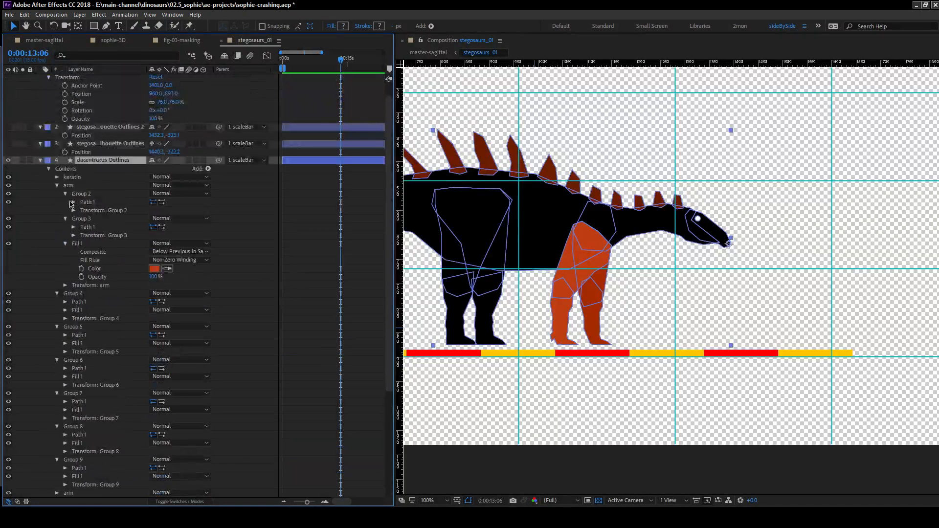
{"action": "left_click", "coordinate": [84, 294]}
{"action": "left_click", "coordinate": [73, 326], "text": "shift"}
{"action": "scroll", "coordinate": [75, 222], "scroll_direction": "down", "scroll_amount": 5}
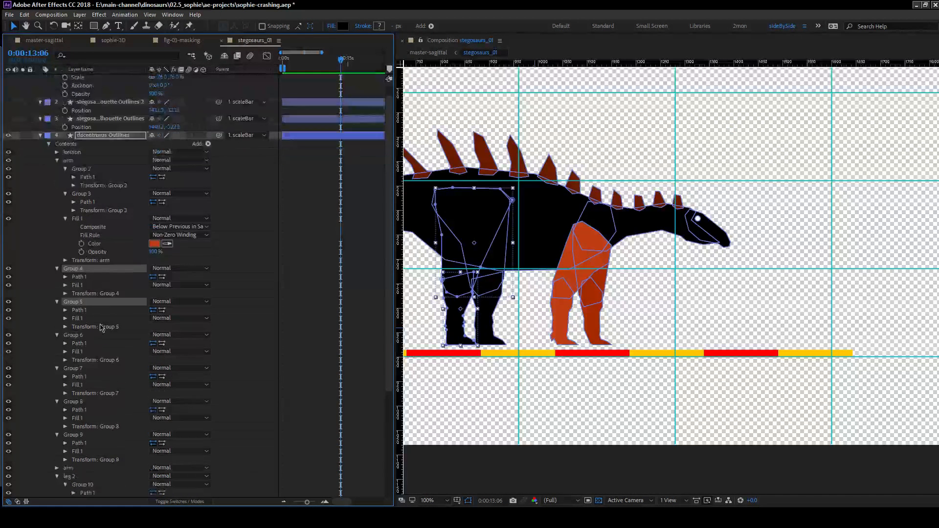
{"action": "left_click_drag", "start_coordinate": [79, 205], "coordinate": [73, 455]}
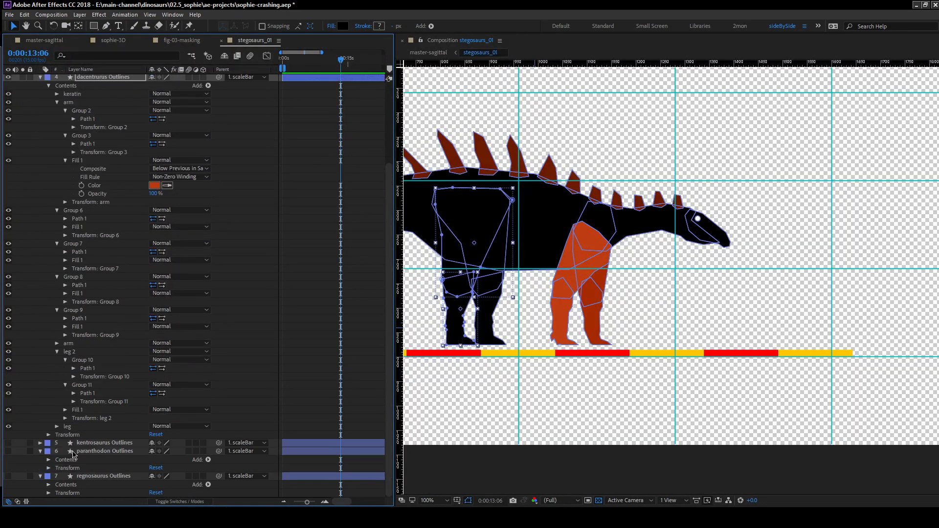
{"action": "left_click", "coordinate": [57, 426]}
{"action": "scroll", "coordinate": [98, 426], "scroll_direction": "down", "scroll_amount": 2}
{"action": "left_click", "coordinate": [66, 427]}
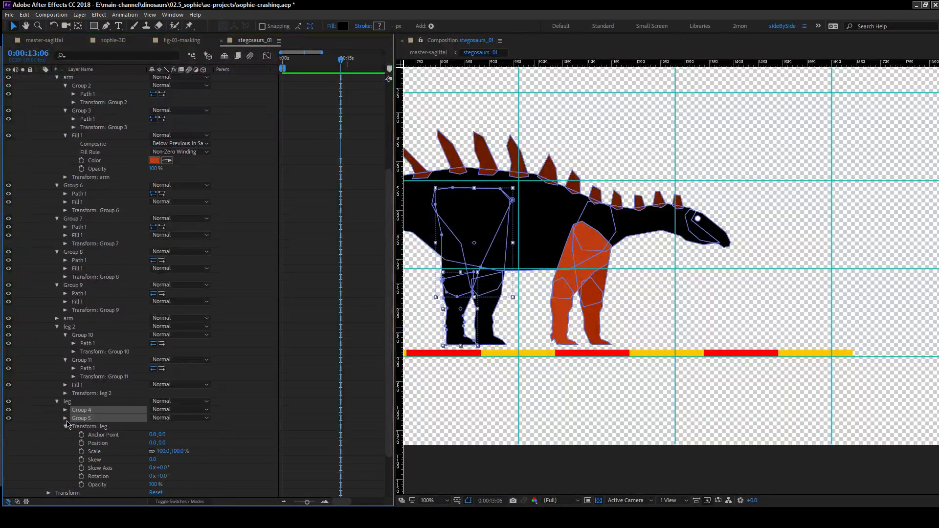
Give the leg group one shared fill by moving one shape's fill out of its group and deleting the other's.
{"action": "left_click", "coordinate": [65, 410]}
{"action": "left_click_drag", "start_coordinate": [89, 427], "coordinate": [95, 446]}
{"action": "left_click", "coordinate": [89, 460]}
{"action": "left_click", "coordinate": [93, 451]}
{"action": "key", "text": "Delete"}
{"action": "left_click", "coordinate": [65, 467]}
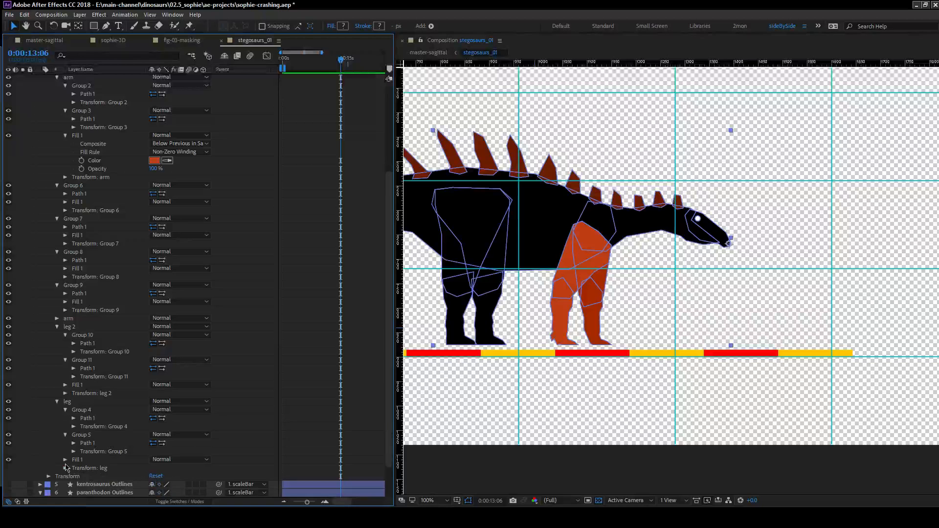
Move the leg group directly below the first arm group and recolour its fill by sampling that arm's fill colour.
{"action": "left_click", "coordinate": [73, 402]}
{"action": "left_click_drag", "start_coordinate": [73, 403], "coordinate": [92, 242]}
{"action": "left_click", "coordinate": [167, 325]}
{"action": "left_click", "coordinate": [156, 220]}
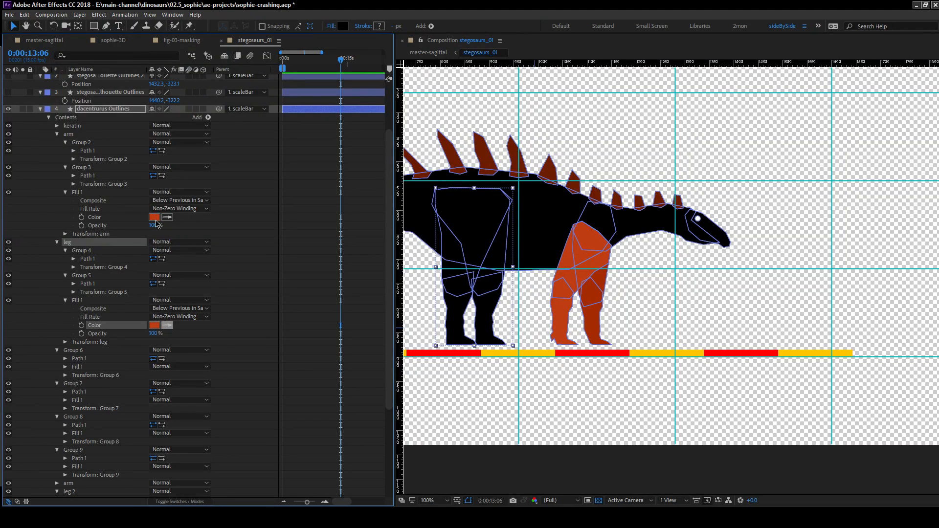
{"action": "left_click", "coordinate": [247, 248]}
Recolour the shared fill of leg 2 by sampling the darker reddish orange of the far arm.
{"action": "scroll", "coordinate": [221, 332], "scroll_direction": "down", "scroll_amount": 5}
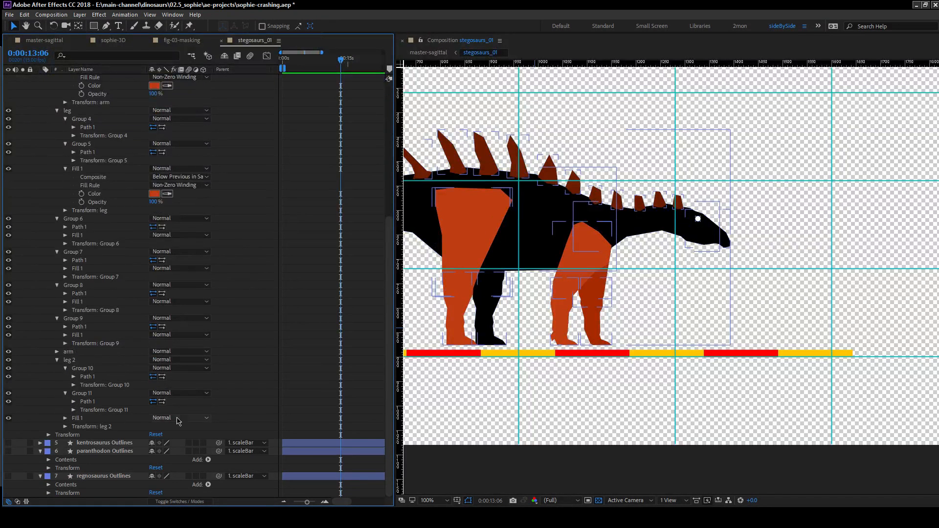
{"action": "left_click", "coordinate": [66, 418]}
{"action": "left_click", "coordinate": [168, 444]}
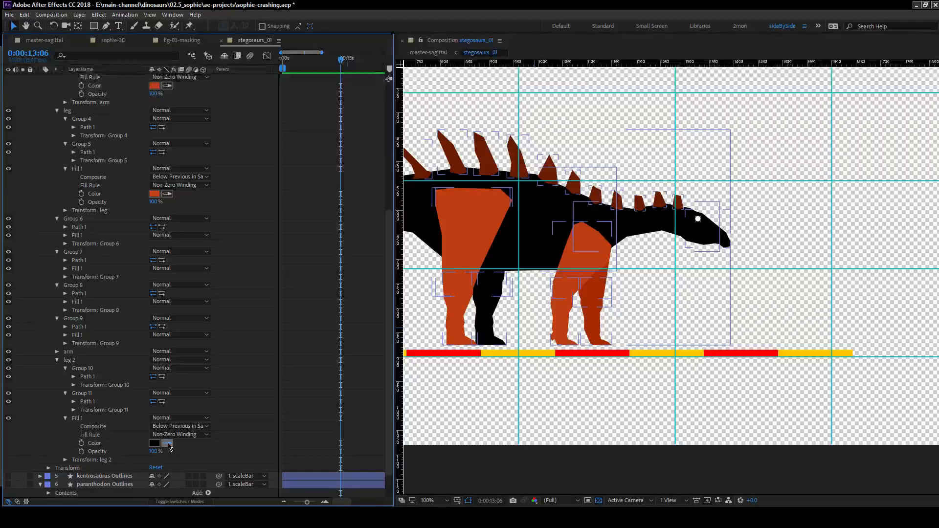
{"action": "left_click", "coordinate": [595, 315]}
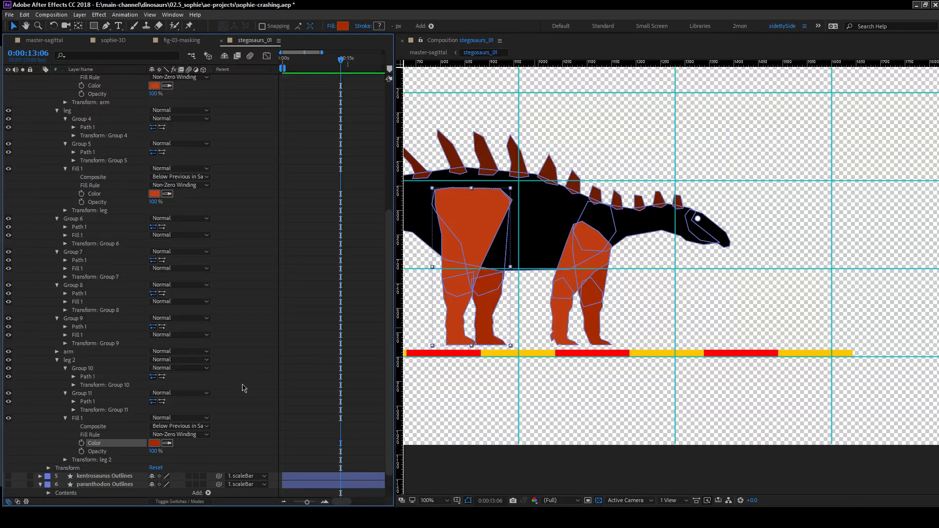
{"action": "left_click_drag", "start_coordinate": [485, 254], "coordinate": [576, 258]}
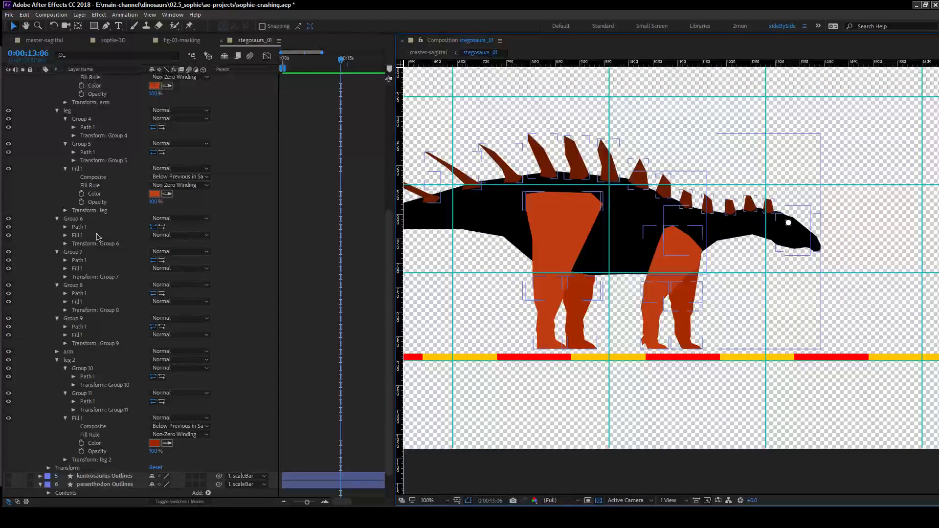
Rename Group 6, the white dot on the head, as eye.
{"action": "scroll", "coordinate": [95, 240], "scroll_direction": "up", "scroll_amount": 5}
{"action": "scroll", "coordinate": [93, 303], "scroll_direction": "down", "scroll_amount": 3}
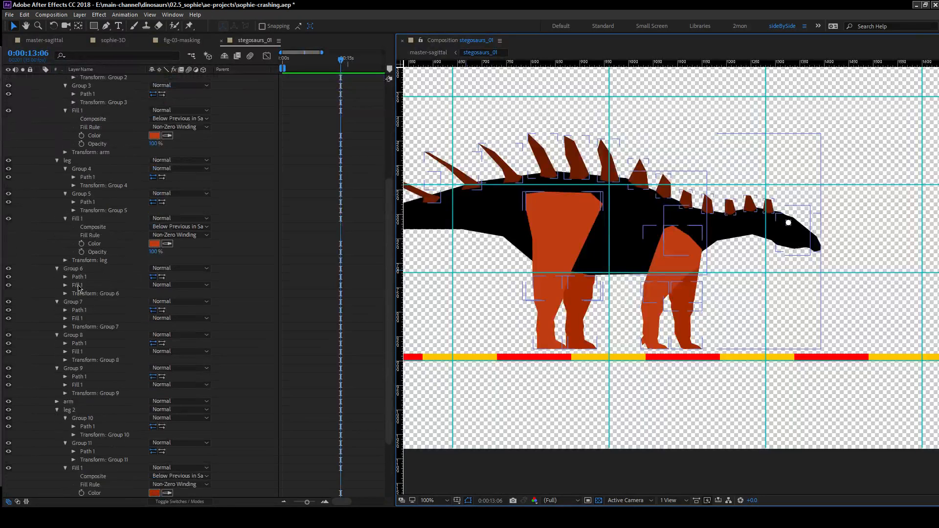
{"action": "left_click", "coordinate": [78, 269]}
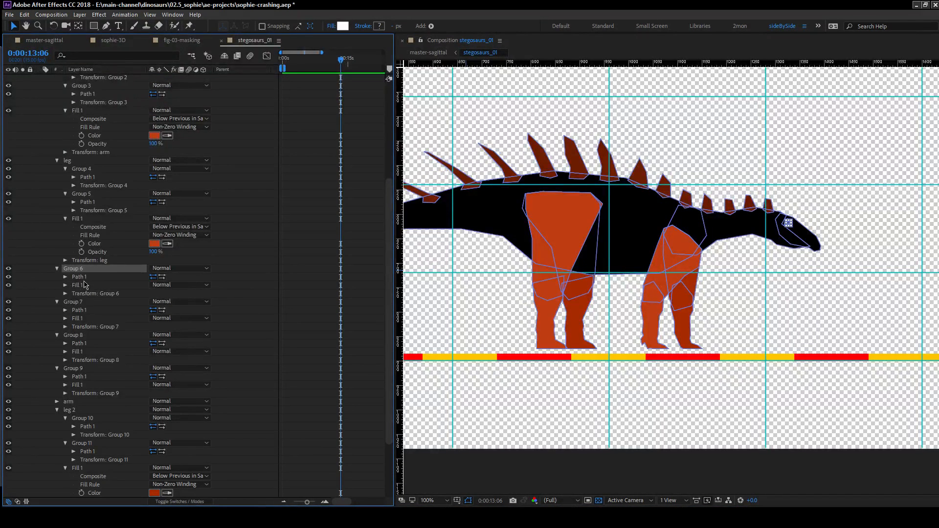
{"action": "key", "text": "Return"}
{"action": "type", "text": "eye"}
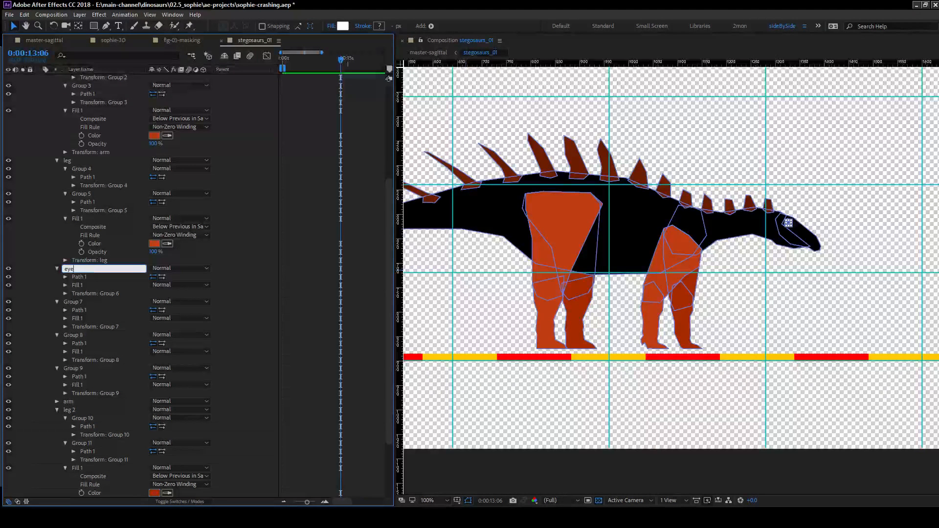
{"action": "key", "text": "Return"}
{"action": "left_click", "coordinate": [43, 278]}
{"action": "left_click", "coordinate": [80, 270]}
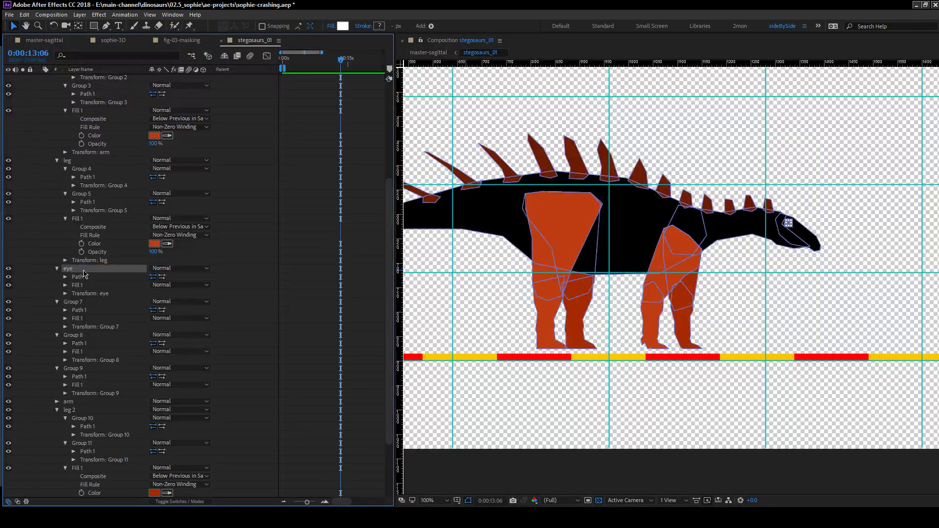
Rename Group 7 as head.
{"action": "left_click", "coordinate": [81, 302]}
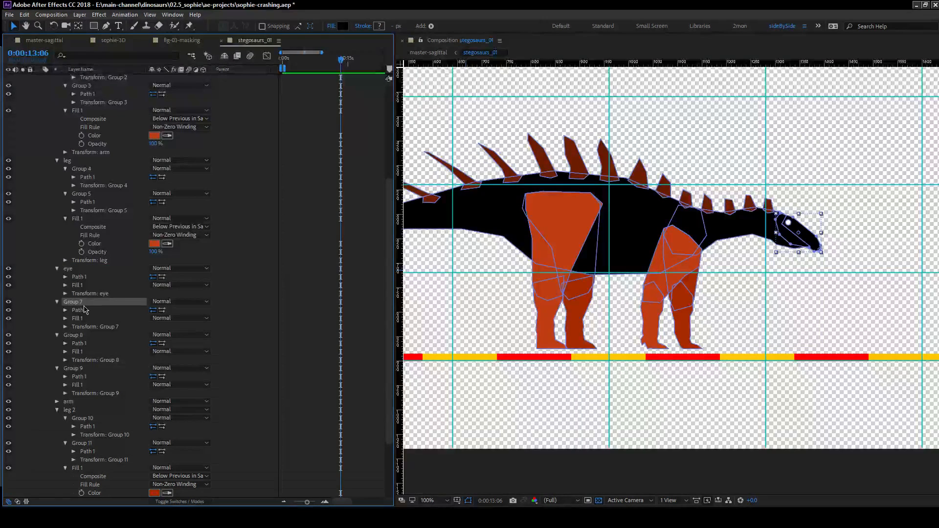
{"action": "key", "text": "Return"}
{"action": "type", "text": "hge"}
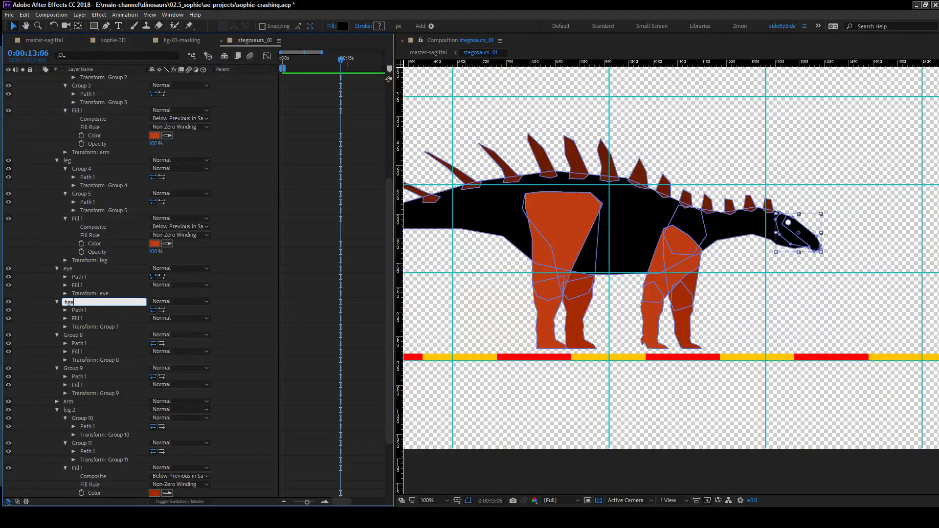
{"action": "key", "text": "BackSpace"}
{"action": "key", "text": "BackSpace"}
{"action": "type", "text": "head"}
{"action": "key", "text": "Return"}
Rename Group 8 as neck and Group 9 as body.
{"action": "left_click", "coordinate": [68, 336]}
{"action": "key", "text": "Return"}
{"action": "type", "text": "neck"}
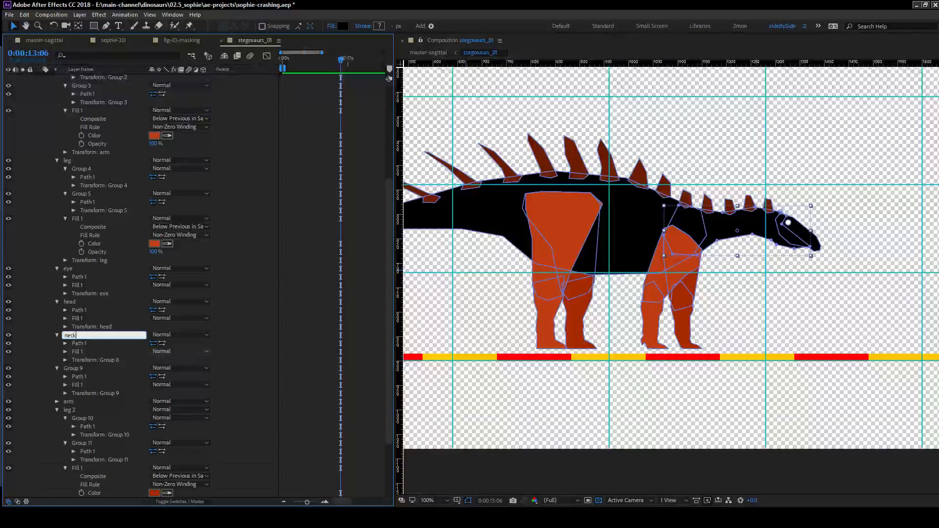
{"action": "key", "text": "Return"}
{"action": "left_click", "coordinate": [85, 371]}
{"action": "key", "text": "Return"}
{"action": "type", "text": "body"}
{"action": "key", "text": "Return"}
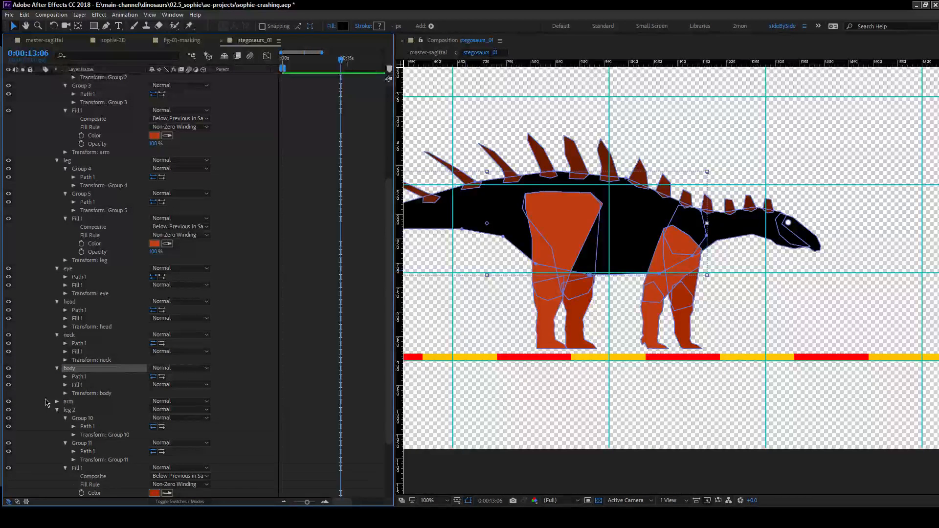
Expand the fills of head, neck and body and recolour all three together by sampling the far arm's darker reddish orange.
{"action": "left_click", "coordinate": [66, 385]}
{"action": "left_click", "coordinate": [66, 352]}
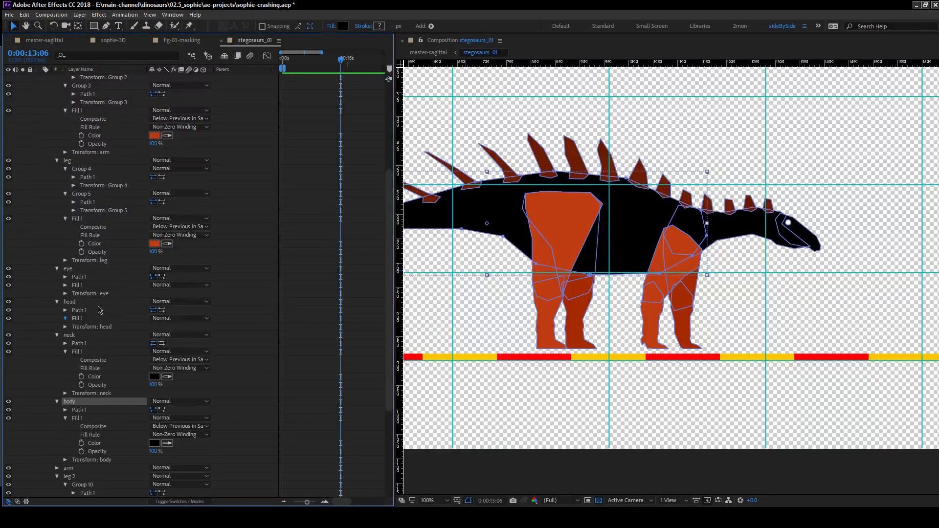
{"action": "left_click", "coordinate": [98, 345]}
{"action": "left_click", "coordinate": [97, 411], "text": "ctrl"}
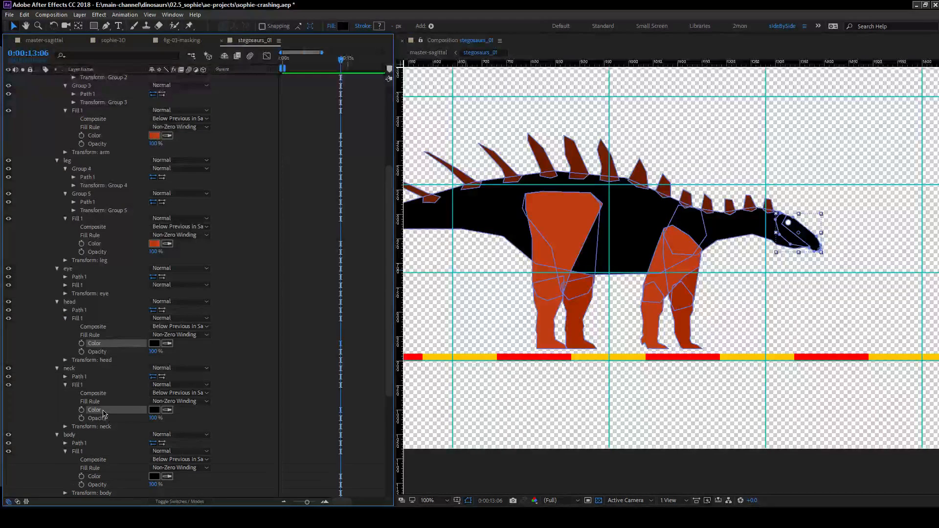
{"action": "scroll", "coordinate": [113, 416], "scroll_direction": "down", "scroll_amount": 3}
{"action": "left_click", "coordinate": [104, 402], "text": "ctrl"}
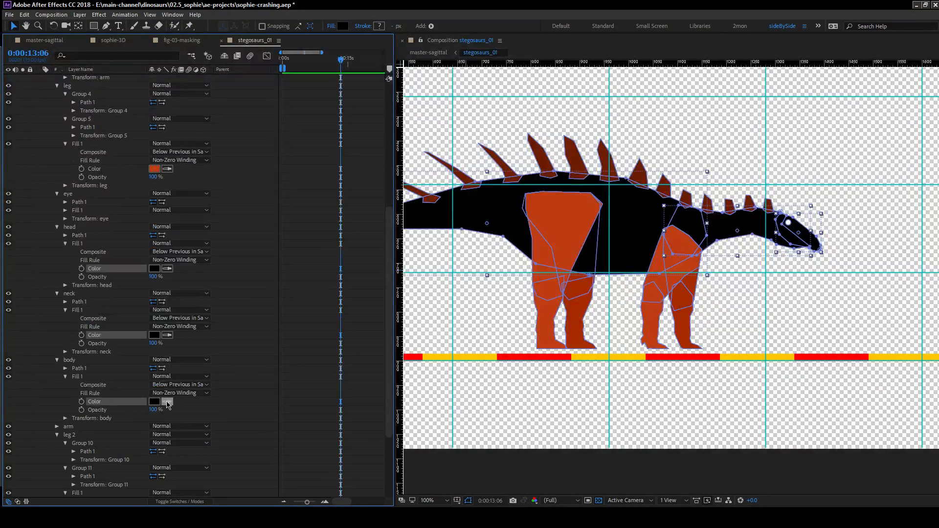
{"action": "left_click", "coordinate": [168, 405]}
{"action": "left_click", "coordinate": [683, 300]}
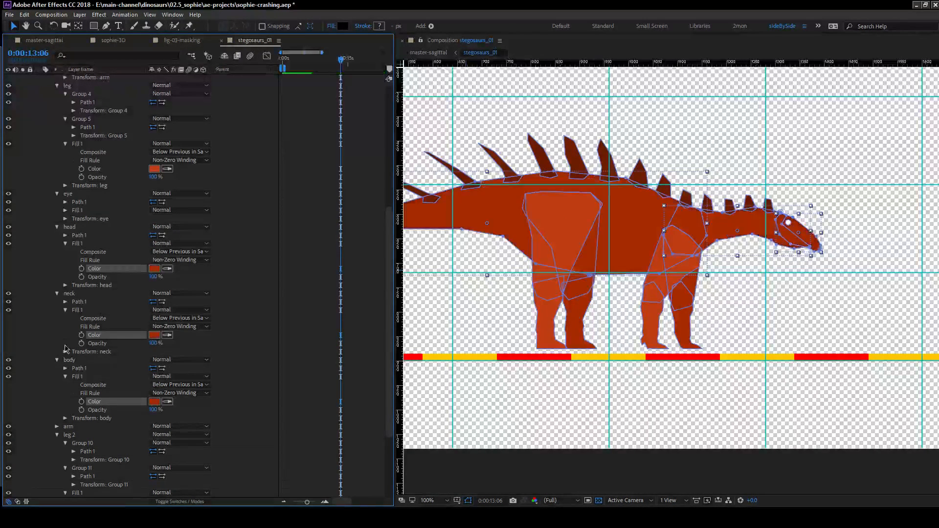
{"action": "left_click", "coordinate": [676, 308]}
{"action": "key", "text": "space"}
{"action": "mouse_move", "coordinate": [679, 302]}
{"action": "left_mouse_down"}
{"action": "mouse_move", "coordinate": [616, 308]}
{"action": "mouse_move", "coordinate": [718, 297]}
{"action": "mouse_move", "coordinate": [673, 299]}
{"action": "left_mouse_up"}
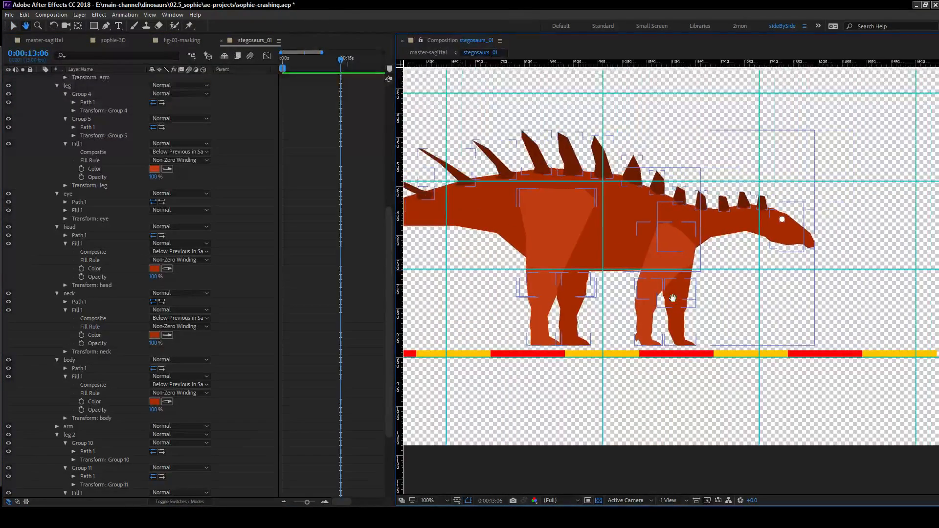
Recolour the dacentrurus's head, neck and body fills together by sampling the near leg's reddish orange.
{"action": "left_click", "coordinate": [93, 269]}
{"action": "left_click", "coordinate": [94, 335], "text": "ctrl"}
{"action": "left_click", "coordinate": [98, 402], "text": "ctrl"}
{"action": "scroll", "coordinate": [162, 342], "scroll_direction": "down", "scroll_amount": 4}
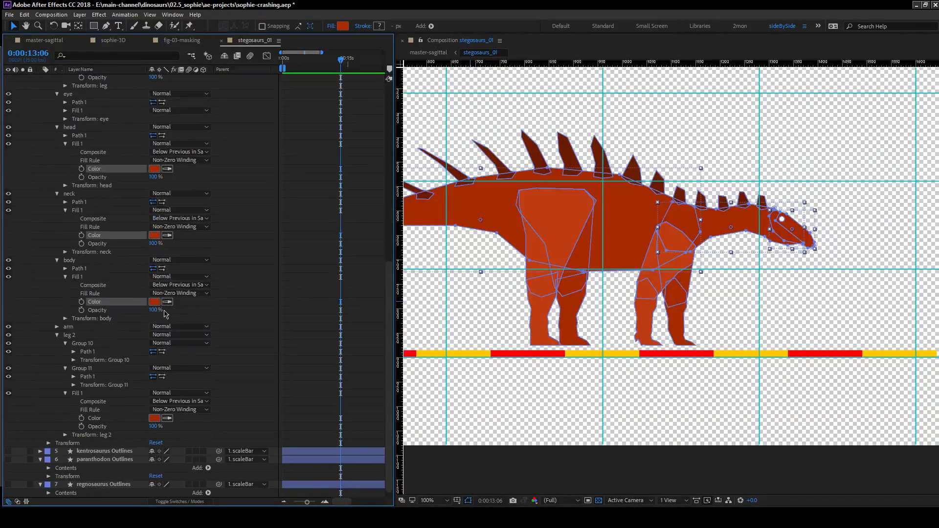
{"action": "scroll", "coordinate": [163, 312], "scroll_direction": "up", "scroll_amount": 7}
{"action": "left_click", "coordinate": [167, 343]}
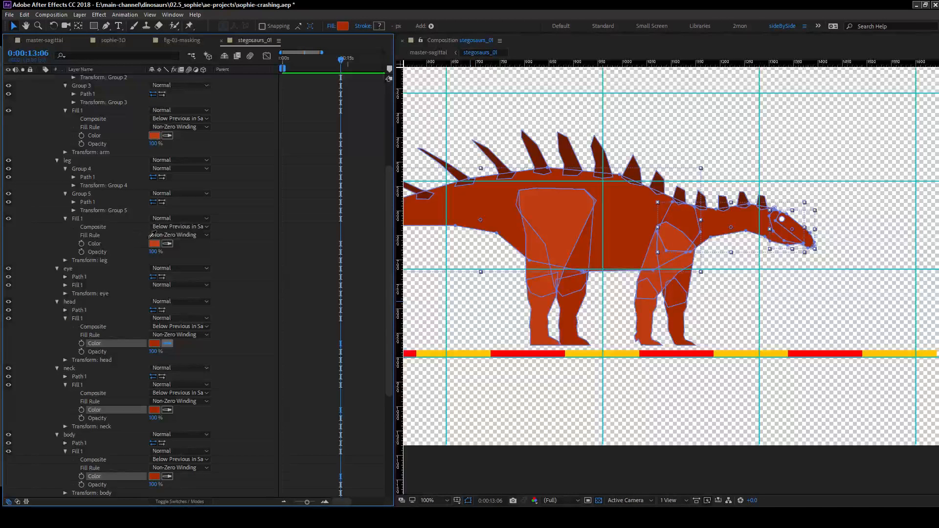
{"action": "left_click", "coordinate": [155, 244]}
Lighten the near arm and leg fills together to the orange D45428.
{"action": "left_click", "coordinate": [98, 244]}
{"action": "left_click", "coordinate": [103, 135], "text": "ctrl"}
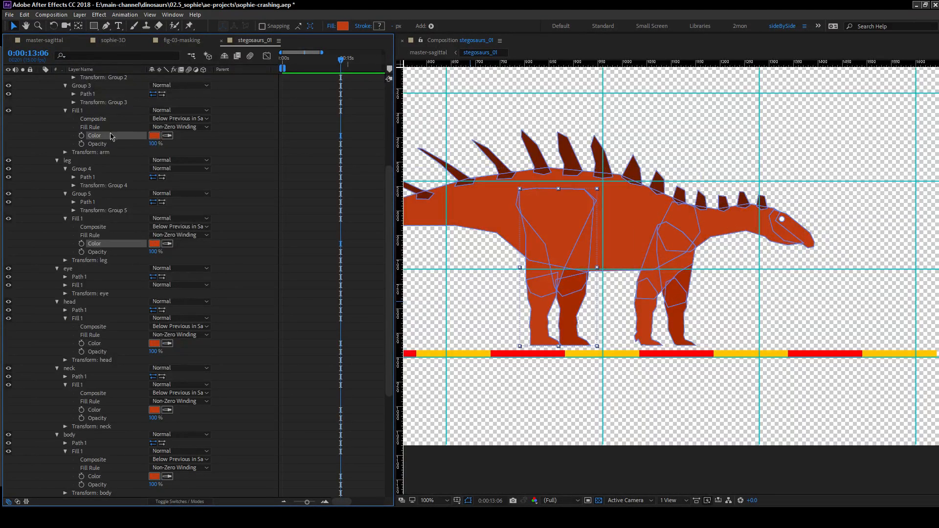
{"action": "left_click", "coordinate": [155, 135]}
{"action": "left_click_drag", "start_coordinate": [362, 114], "coordinate": [368, 127]}
{"action": "left_click", "coordinate": [410, 63]}
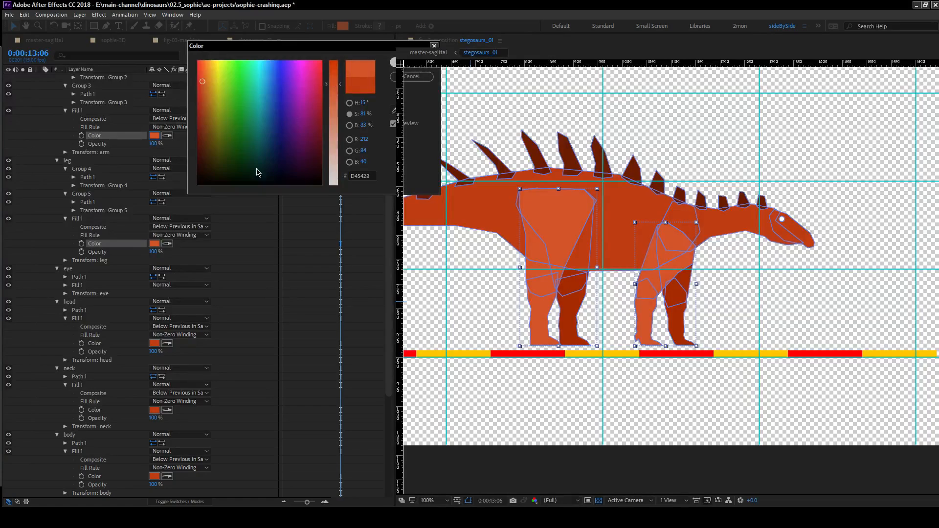
{"action": "left_click", "coordinate": [293, 286]}
Recolour the head fill by sampling the lighter orange of the near leg.
{"action": "scroll", "coordinate": [684, 305], "scroll_direction": "down", "scroll_amount": 3}
{"action": "scroll", "coordinate": [685, 304], "scroll_direction": "up", "scroll_amount": 4}
{"action": "scroll", "coordinate": [692, 303], "scroll_direction": "down", "scroll_amount": 3}
{"action": "scroll", "coordinate": [691, 303], "scroll_direction": "up", "scroll_amount": 2}
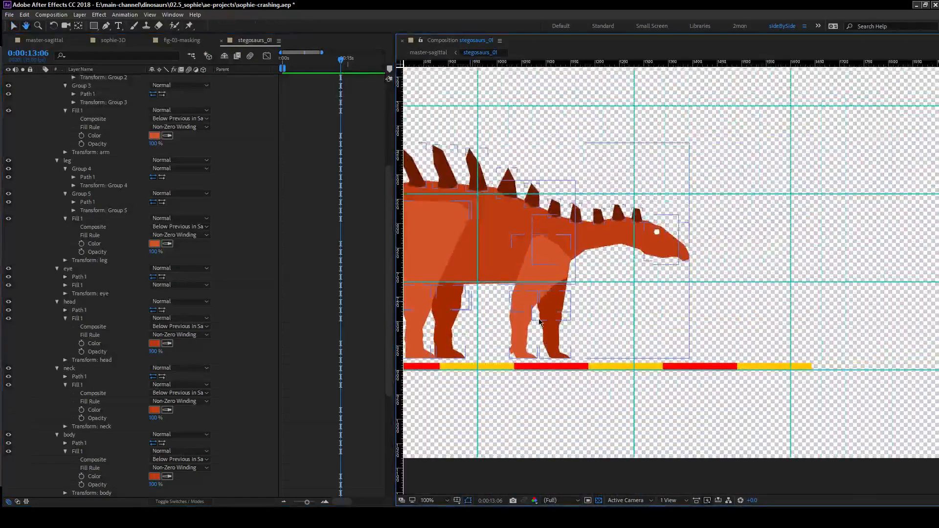
{"action": "left_click", "coordinate": [50, 230]}
{"action": "scroll", "coordinate": [75, 273], "scroll_direction": "up", "scroll_amount": 2}
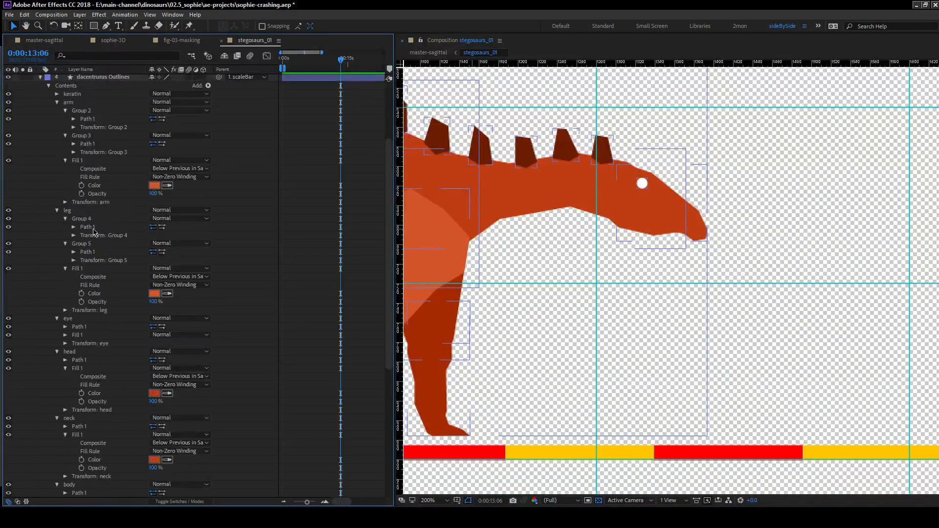
{"action": "scroll", "coordinate": [97, 314], "scroll_direction": "down", "scroll_amount": 2}
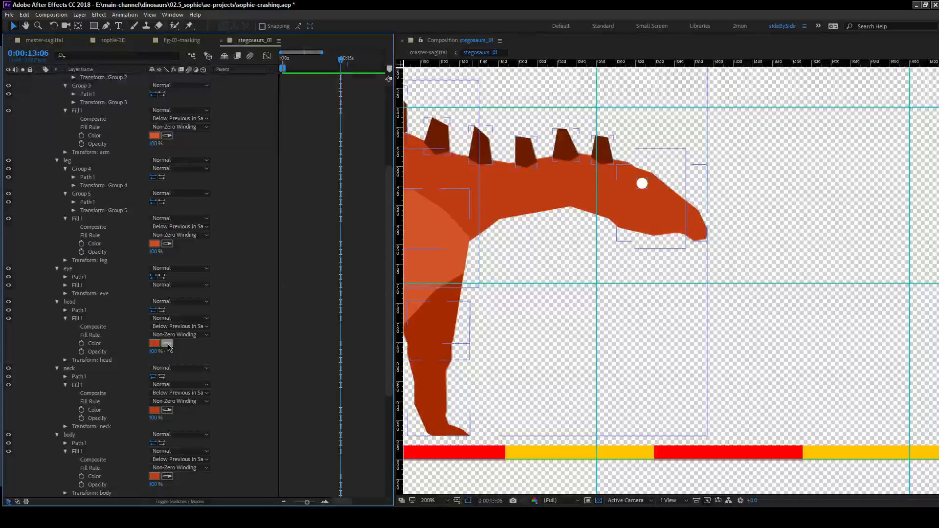
{"action": "left_click", "coordinate": [155, 242]}
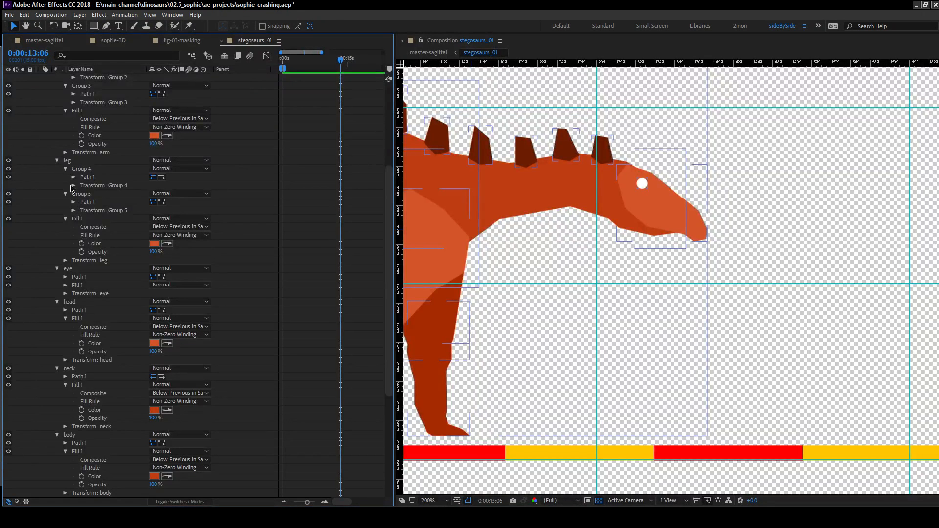
Expand the eye's fill and recolour it black by sampling.
{"action": "left_click", "coordinate": [65, 286]}
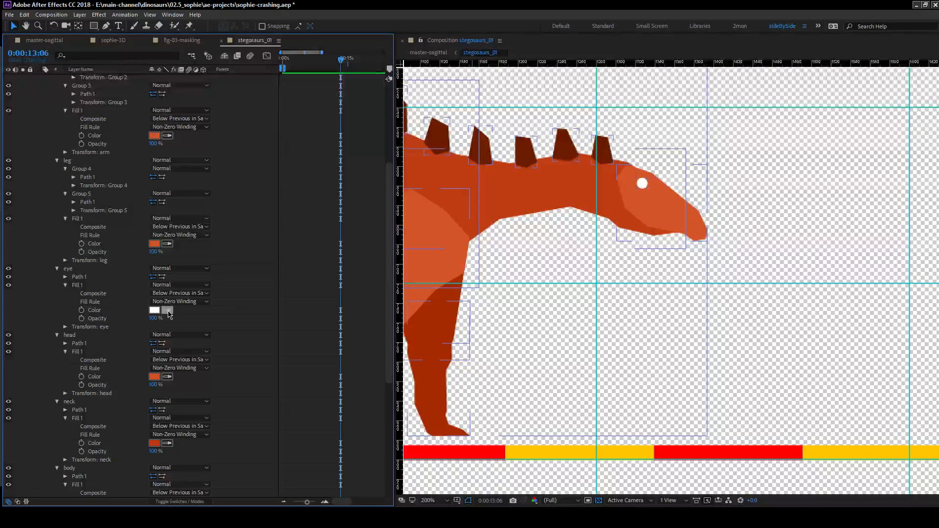
{"action": "left_click", "coordinate": [1, 308]}
{"action": "left_click", "coordinate": [39, 305]}
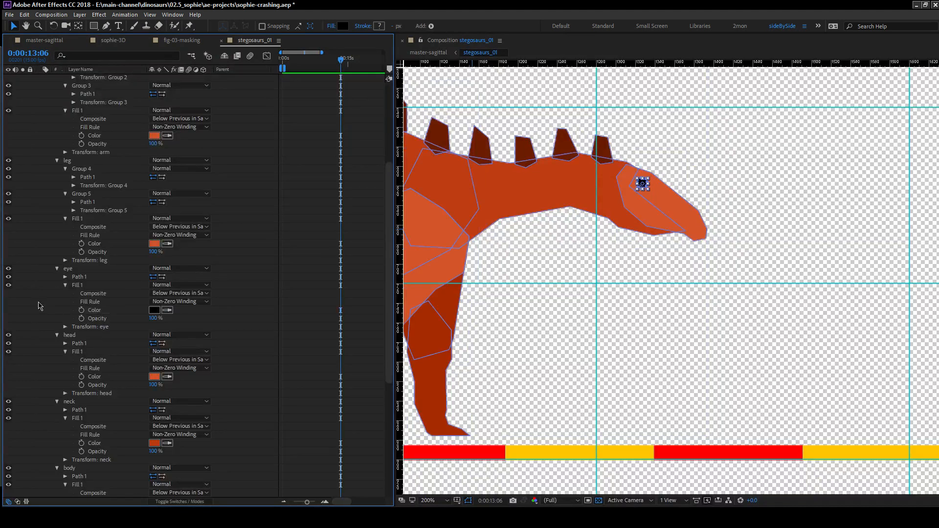
{"action": "left_click", "coordinate": [214, 342]}
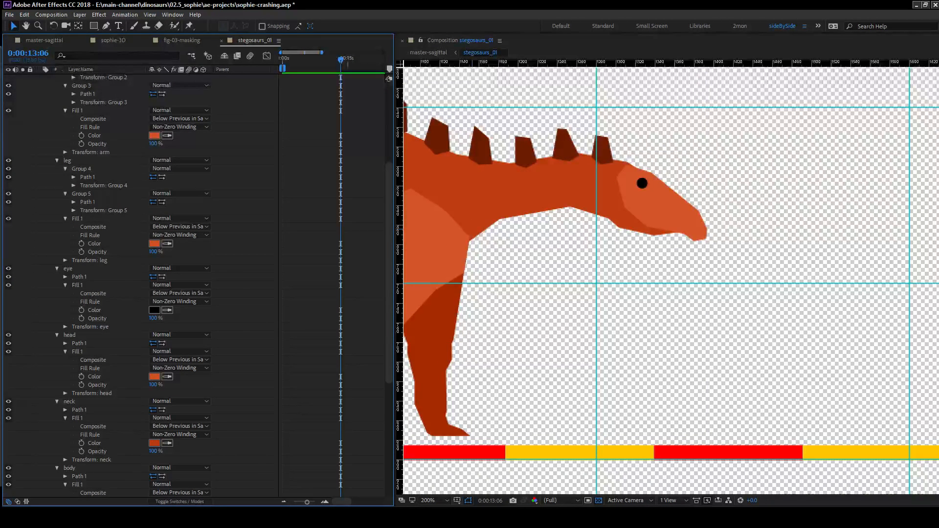
Save the project and bring the whole dacentrurus into view.
{"action": "left_click_drag", "start_coordinate": [0, 41], "coordinate": [144, 42]}
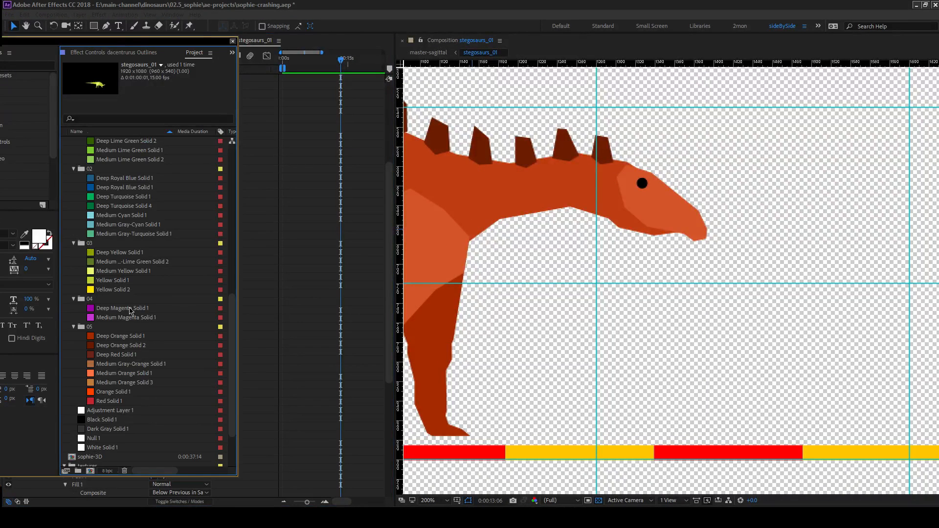
{"action": "scroll", "coordinate": [130, 292], "scroll_direction": "up", "scroll_amount": 3}
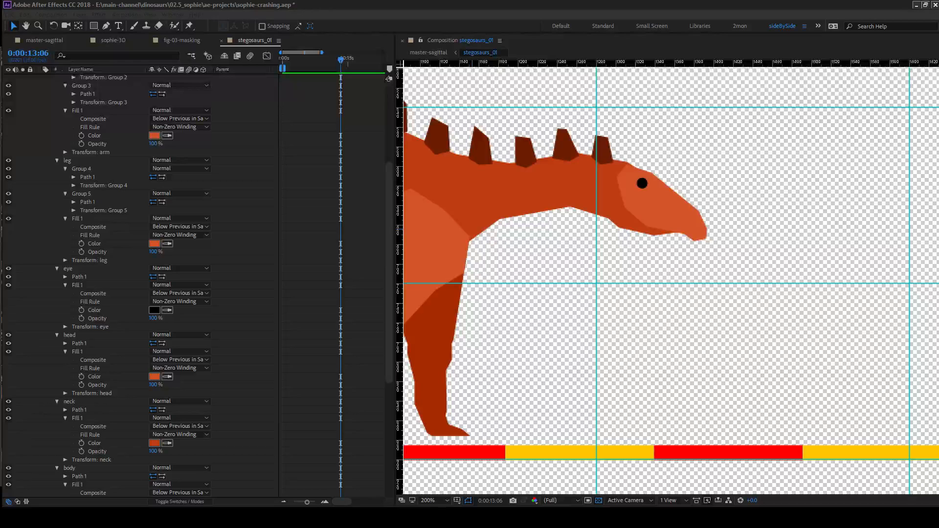
{"action": "left_click", "coordinate": [190, 3]}
{"action": "key", "text": "ctrl+s"}
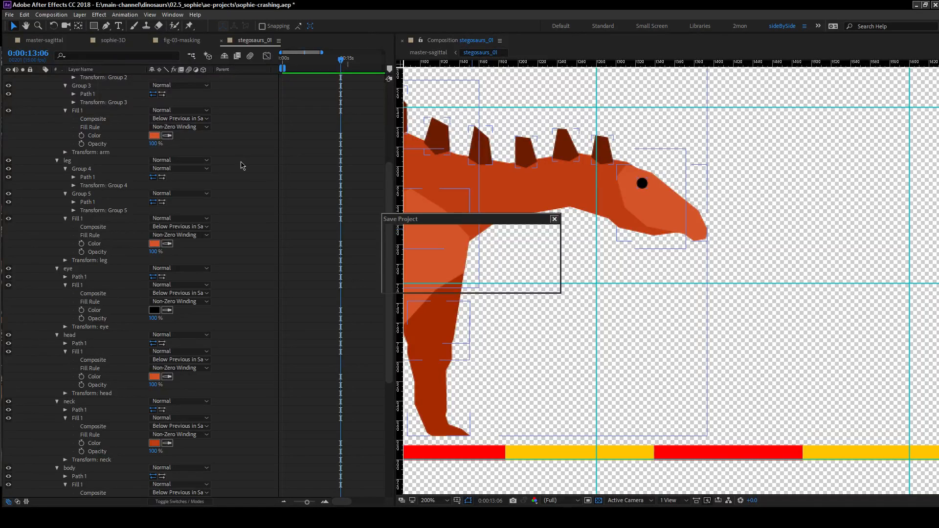
{"action": "scroll", "coordinate": [610, 266], "scroll_direction": "down", "scroll_amount": 1}
{"action": "scroll", "coordinate": [611, 267], "scroll_direction": "down", "scroll_amount": 2}
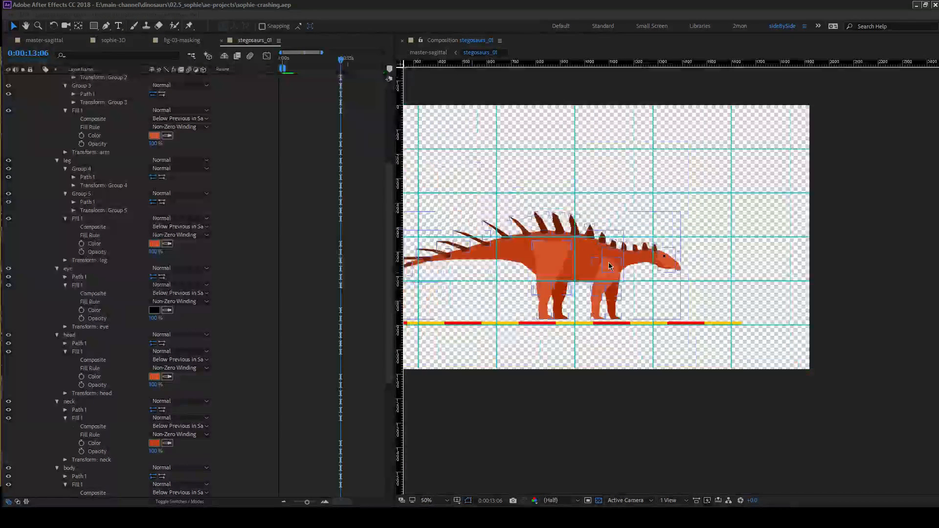
{"action": "left_click", "coordinate": [304, 278]}
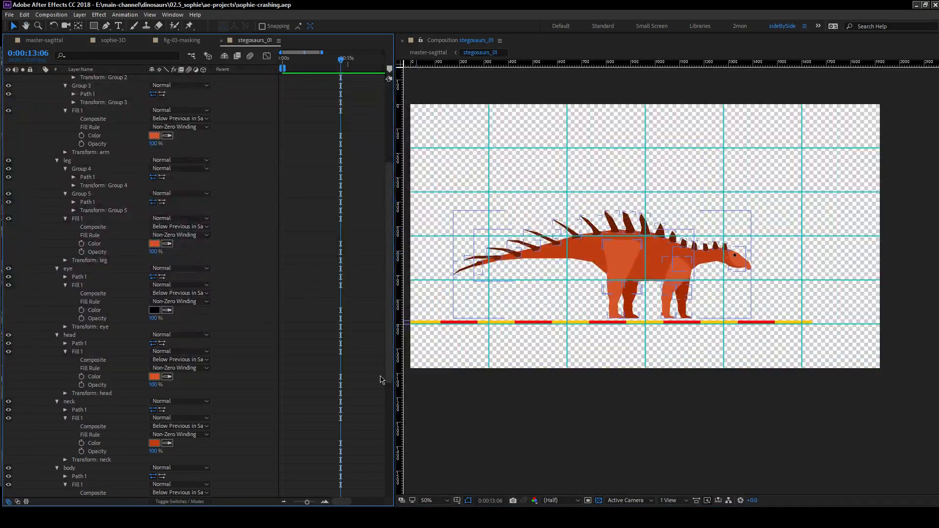
Check the dacentrurus in master-sagittal, and in stegosaurs_01 collapse its layer and make the kentrosaurus layer visible.
{"action": "left_click", "coordinate": [42, 41]}
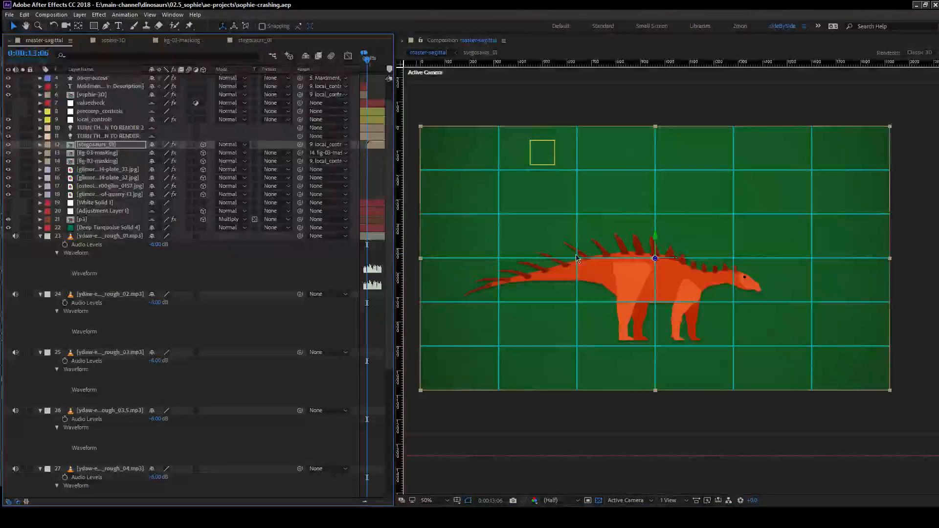
{"action": "left_click", "coordinate": [239, 41]}
{"action": "scroll", "coordinate": [89, 367], "scroll_direction": "up", "scroll_amount": 3}
{"action": "scroll", "coordinate": [89, 365], "scroll_direction": "up", "scroll_amount": 5}
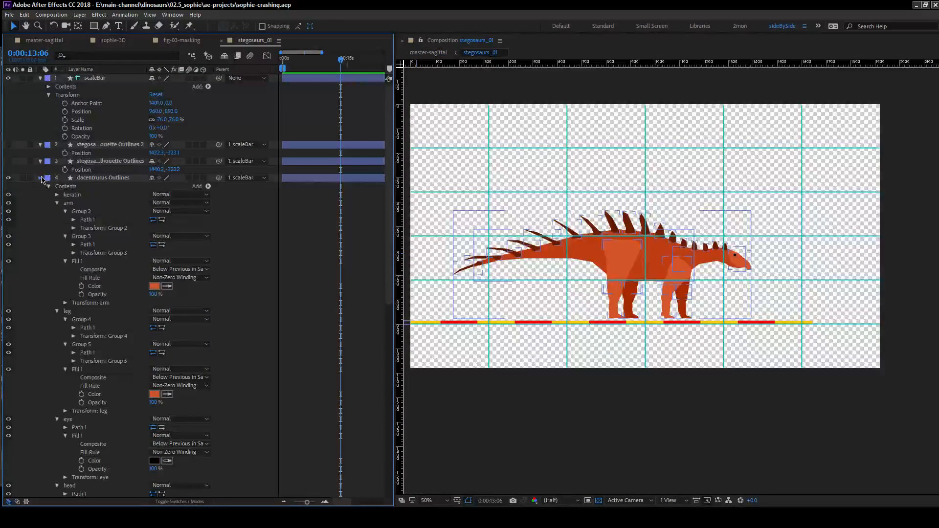
{"action": "left_click", "coordinate": [41, 178]}
{"action": "left_click", "coordinate": [8, 186]}
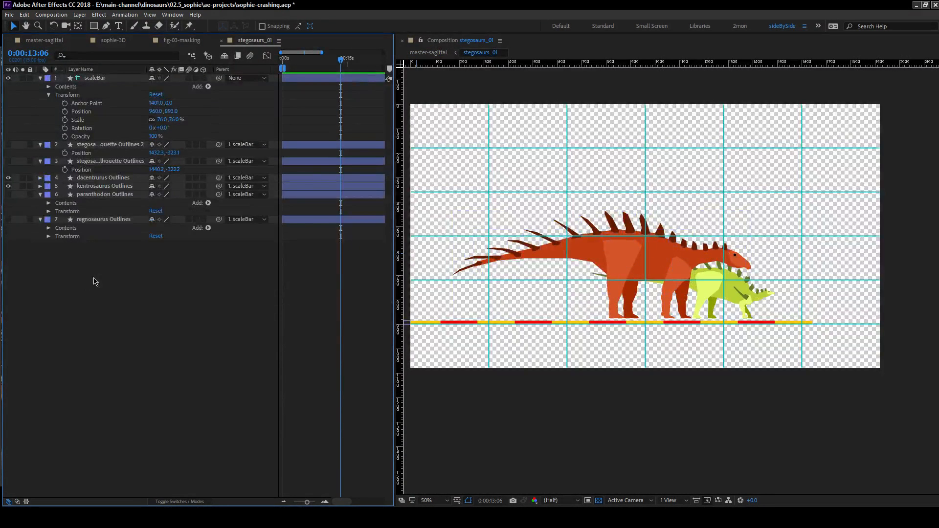
Inspect the dacentrurus and kentrosaurus together against the green background in master-sagittal.
{"action": "left_click", "coordinate": [47, 42]}
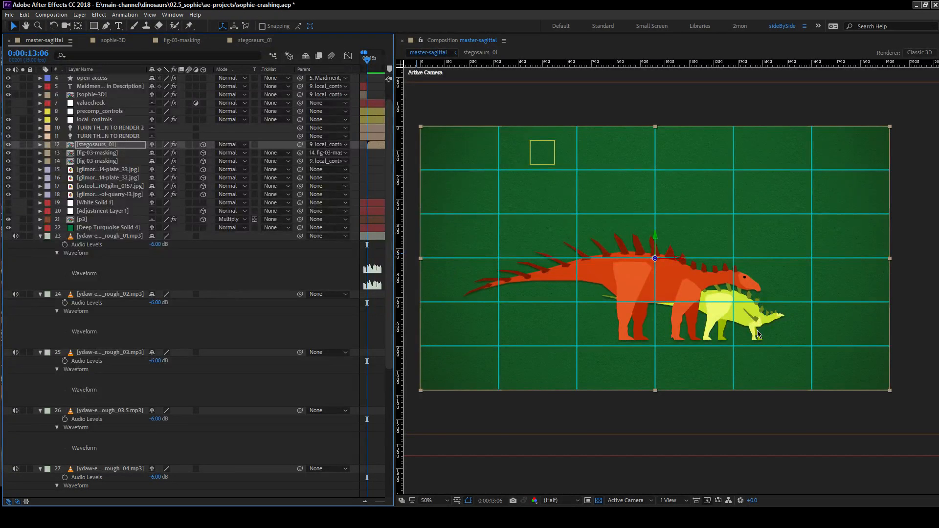
{"action": "scroll", "coordinate": [755, 340], "scroll_direction": "up", "scroll_amount": 1}
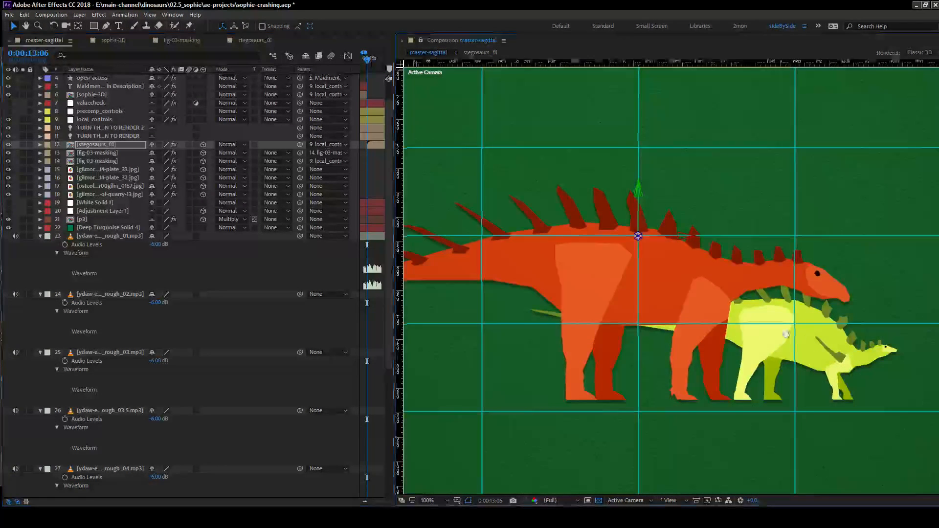
{"action": "left_click_drag", "start_coordinate": [788, 343], "coordinate": [680, 340]}
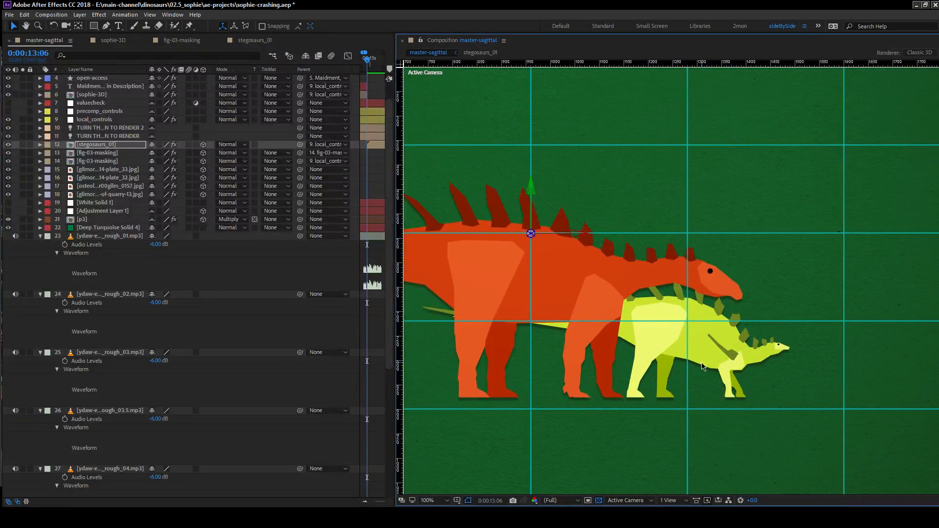
{"action": "scroll", "coordinate": [702, 367], "scroll_direction": "down", "scroll_amount": 1}
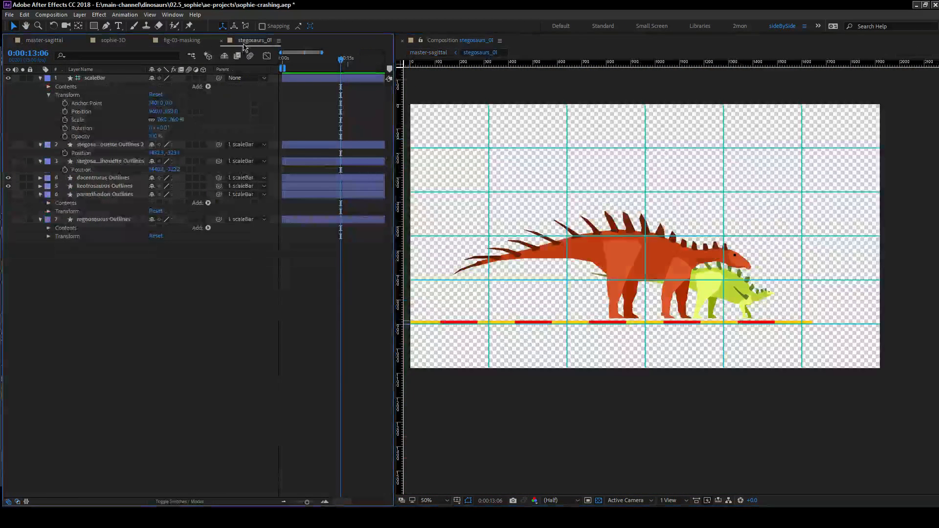
In stegosaurs_01, make the paranthodon layer visible and expand its contents to list the shape groups.
{"action": "left_click", "coordinate": [246, 42]}
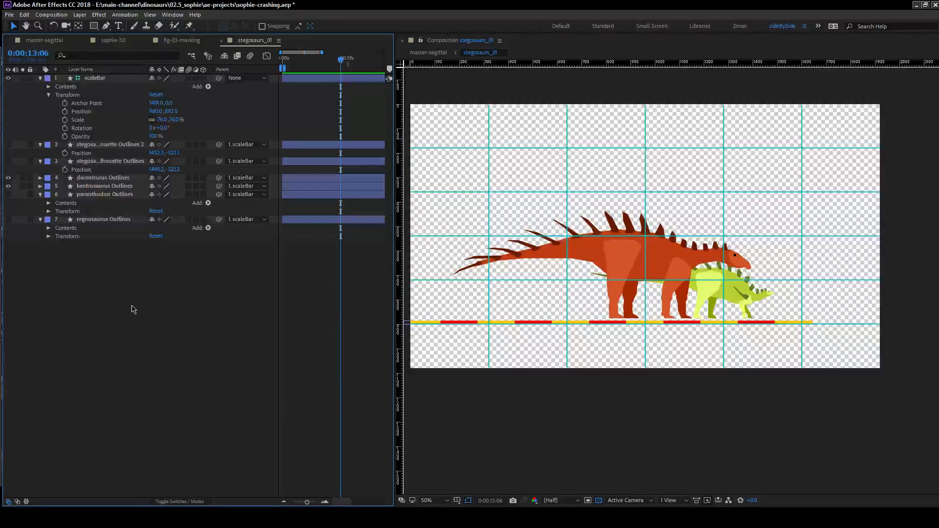
{"action": "left_click", "coordinate": [8, 195]}
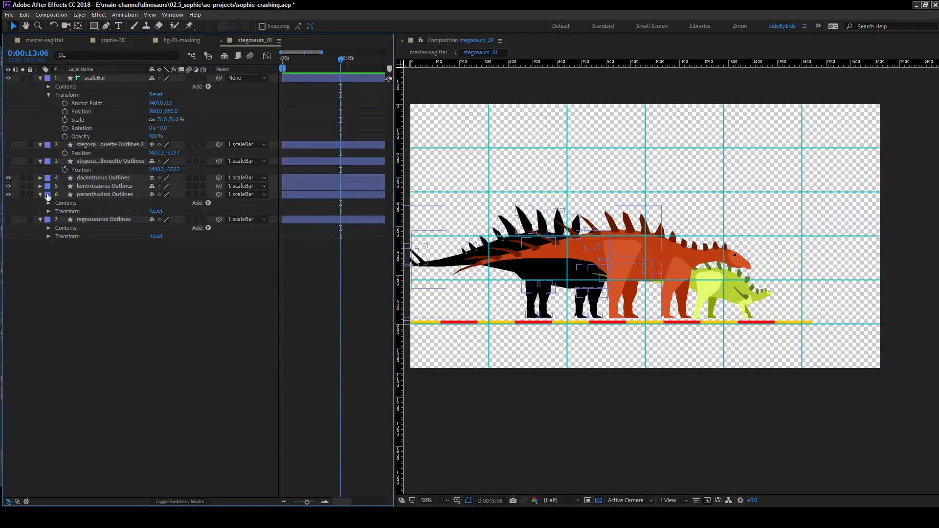
{"action": "left_click", "coordinate": [40, 195]}
{"action": "left_click", "coordinate": [40, 194]}
{"action": "left_click", "coordinate": [48, 203]}
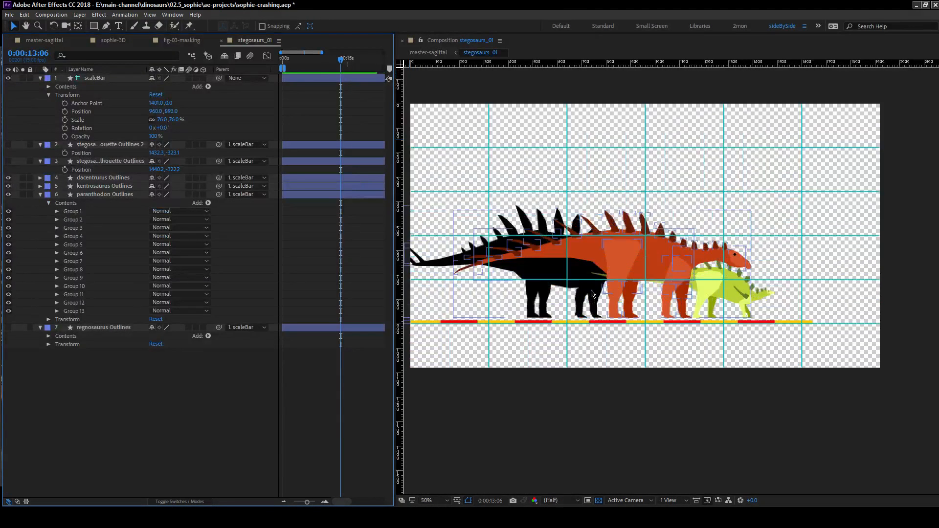
Reveal the positions of the dacentrurus and kentrosaurus layers and set their X values to 2074.0 and 2269.5 respectively.
{"action": "left_click", "coordinate": [94, 195]}
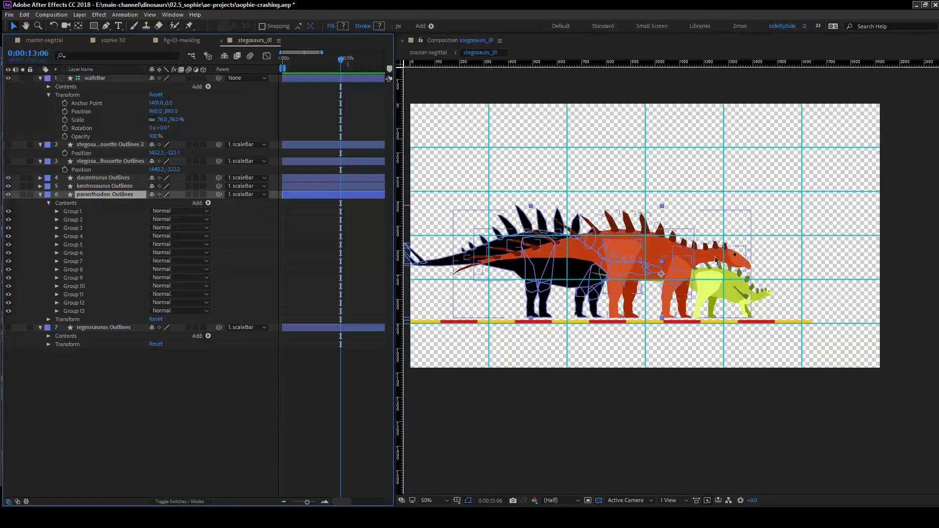
{"action": "left_click", "coordinate": [104, 186]}
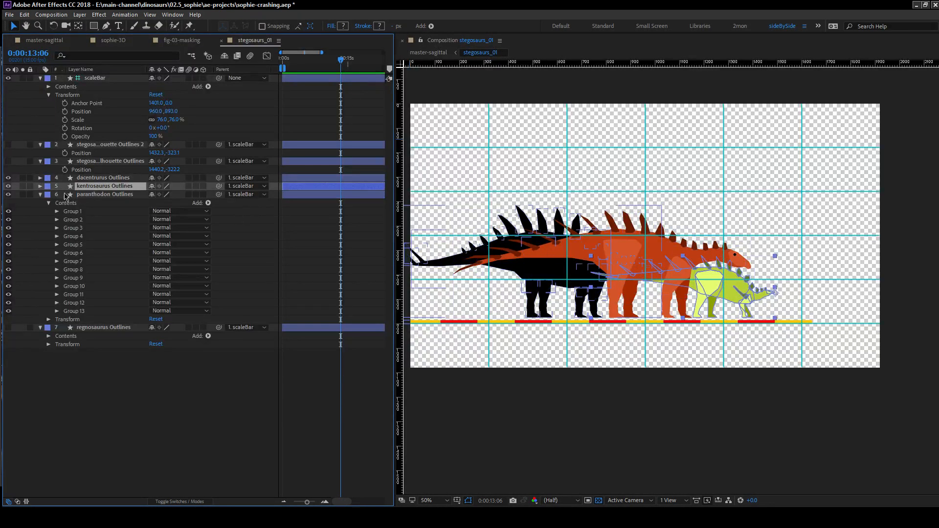
{"action": "left_click", "coordinate": [40, 186]}
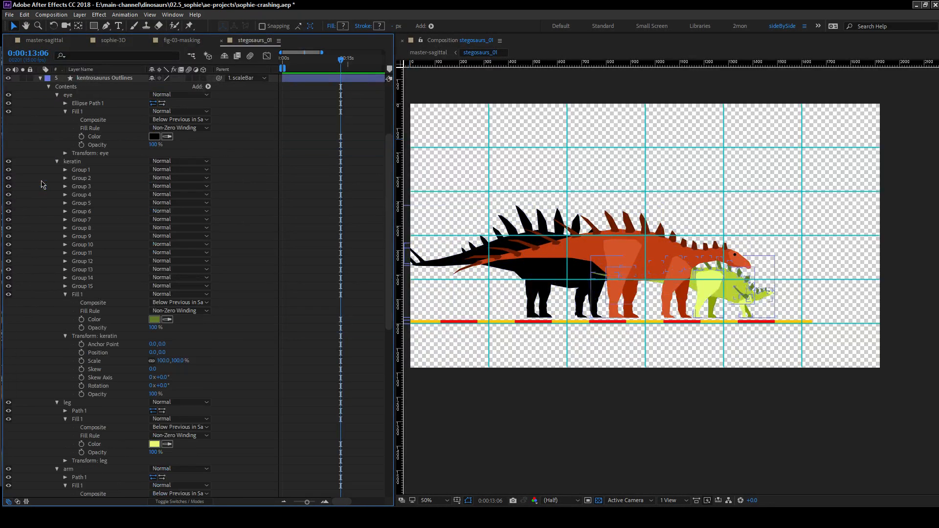
{"action": "left_click", "coordinate": [49, 86]}
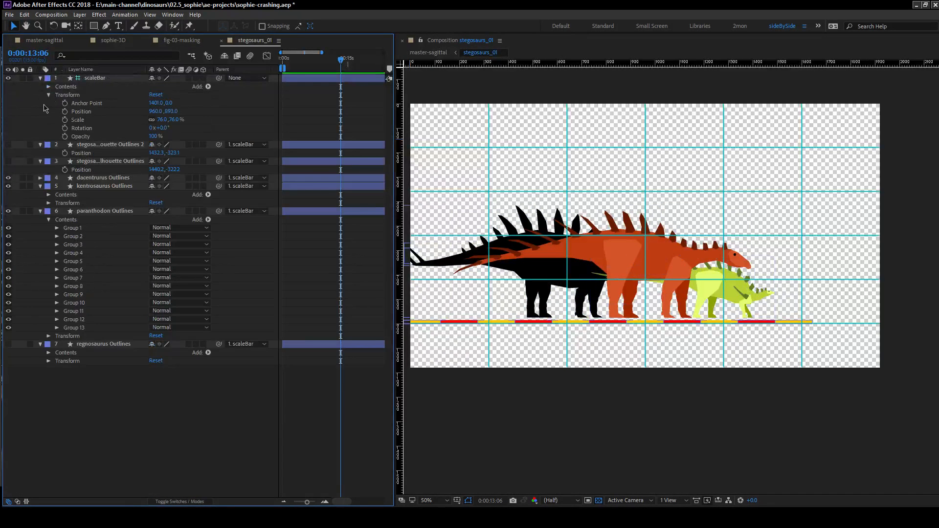
{"action": "left_click", "coordinate": [97, 185]}
{"action": "left_click", "coordinate": [96, 179], "text": "shift"}
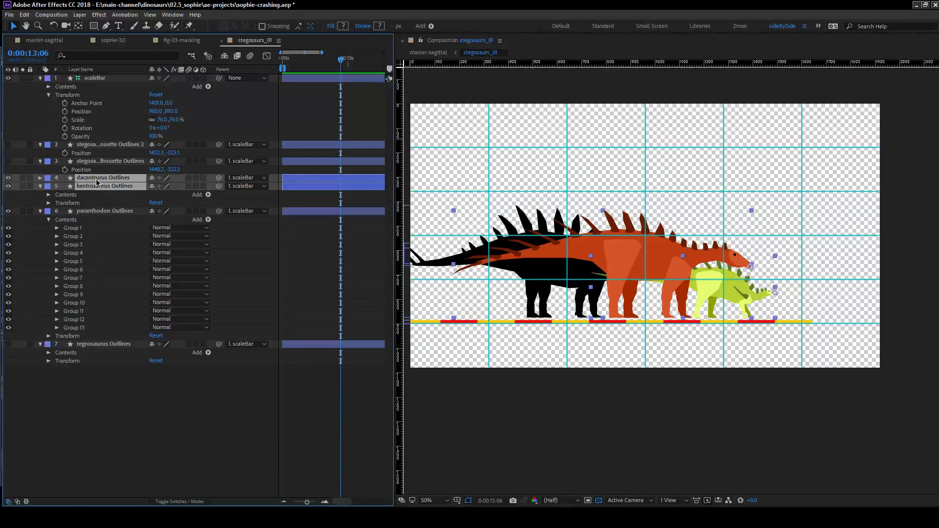
{"action": "key", "text": "p"}
{"action": "key", "text": "F2"}
{"action": "left_click_drag", "start_coordinate": [155, 202], "coordinate": [254, 216]}
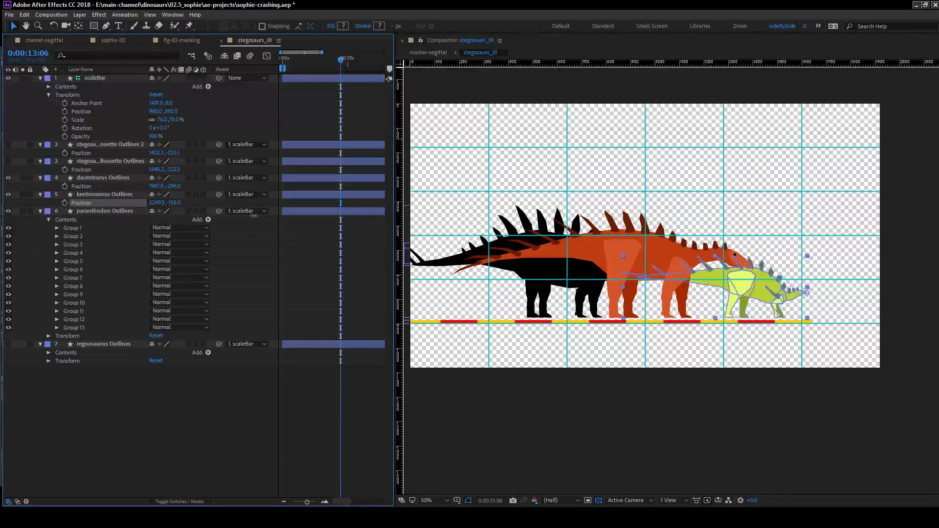
{"action": "left_click_drag", "start_coordinate": [157, 187], "coordinate": [215, 194]}
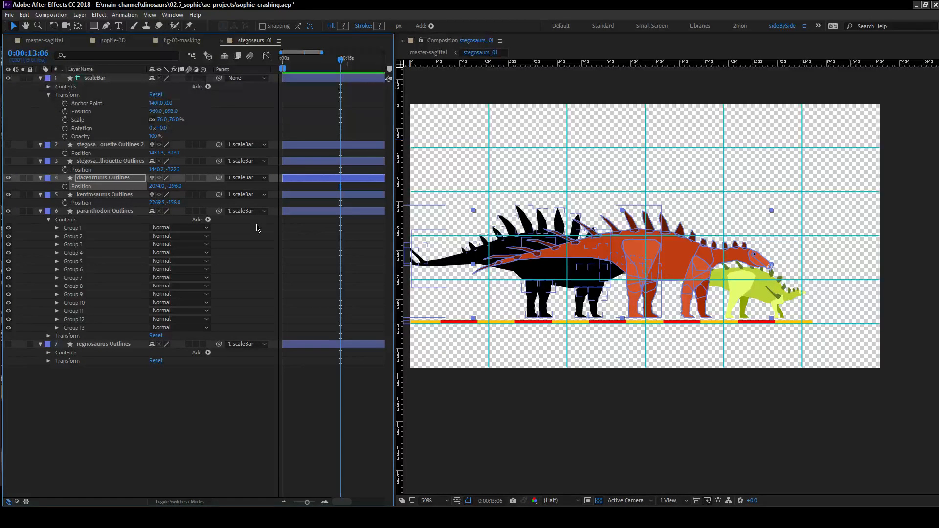
Move the kentrosaurus above the other dinosaurs to position 1800.5, -740.0.
{"action": "key", "text": "h"}
{"action": "left_click_drag", "start_coordinate": [706, 335], "coordinate": [752, 313]}
{"action": "key", "text": "v"}
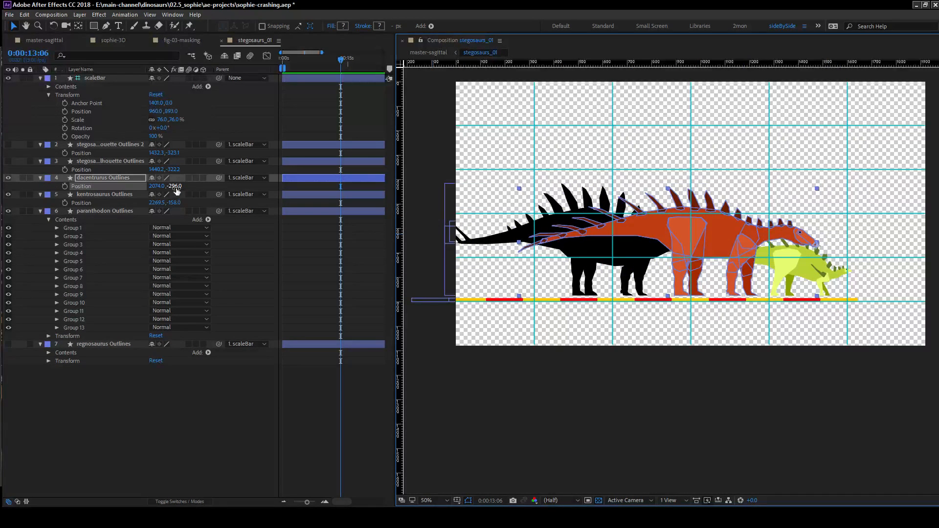
{"action": "left_click", "coordinate": [118, 195]}
{"action": "left_click_drag", "start_coordinate": [176, 204], "coordinate": [24, 204]}
{"action": "left_click_drag", "start_coordinate": [172, 205], "coordinate": [142, 205]}
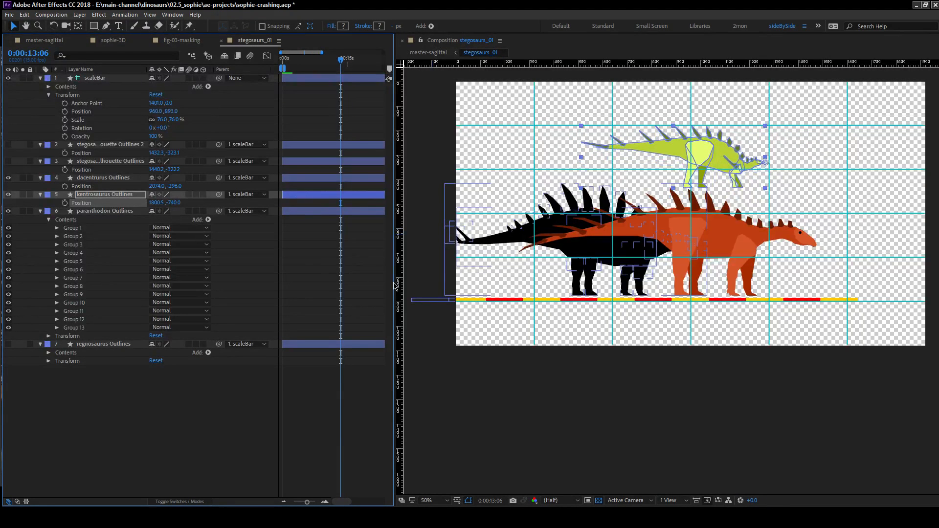
Shift the dacentrurus and kentrosaurus together horizontally until their X positions are 2620.0 and 2346.5 respectively.
{"action": "left_click", "coordinate": [343, 284]}
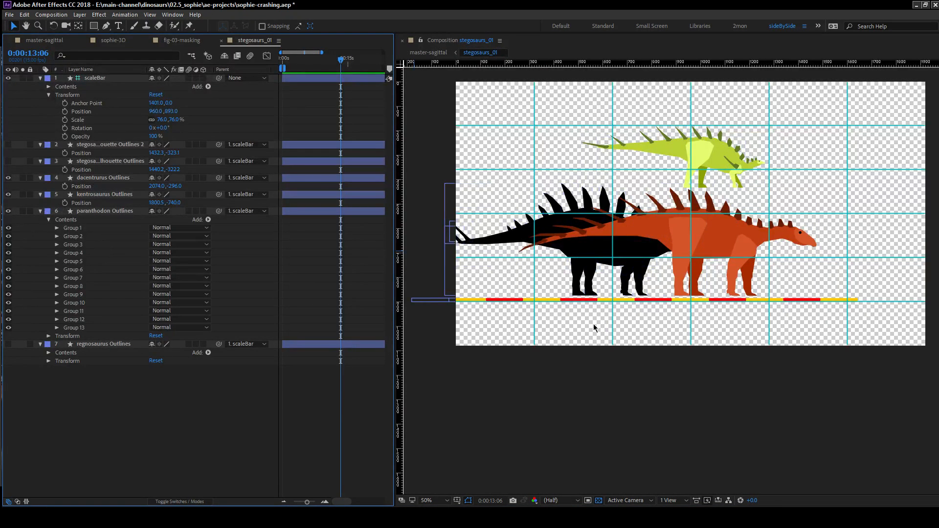
{"action": "left_click", "coordinate": [108, 195]}
{"action": "left_click", "coordinate": [107, 177], "text": "ctrl"}
{"action": "left_click_drag", "start_coordinate": [155, 185], "coordinate": [409, 180]}
{"action": "left_click", "coordinate": [216, 465]}
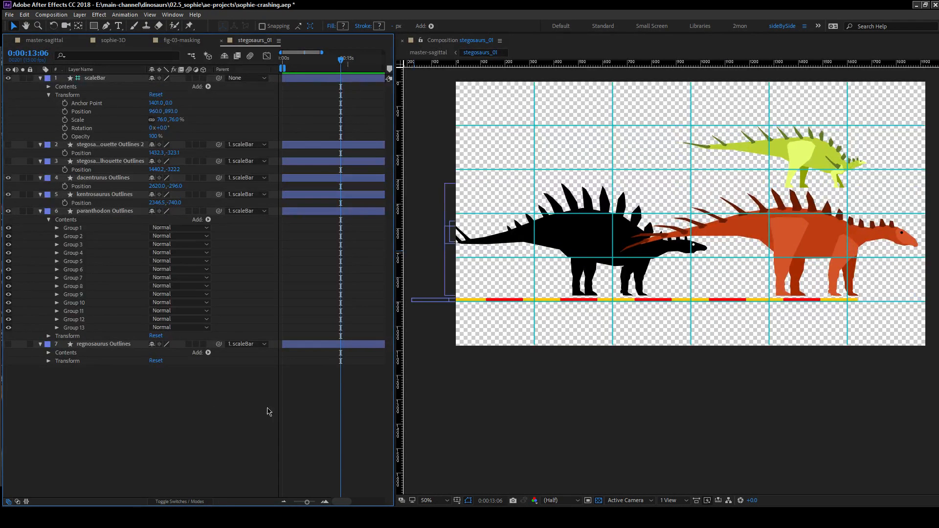
{"action": "left_click_drag", "start_coordinate": [787, 243], "coordinate": [777, 279]}
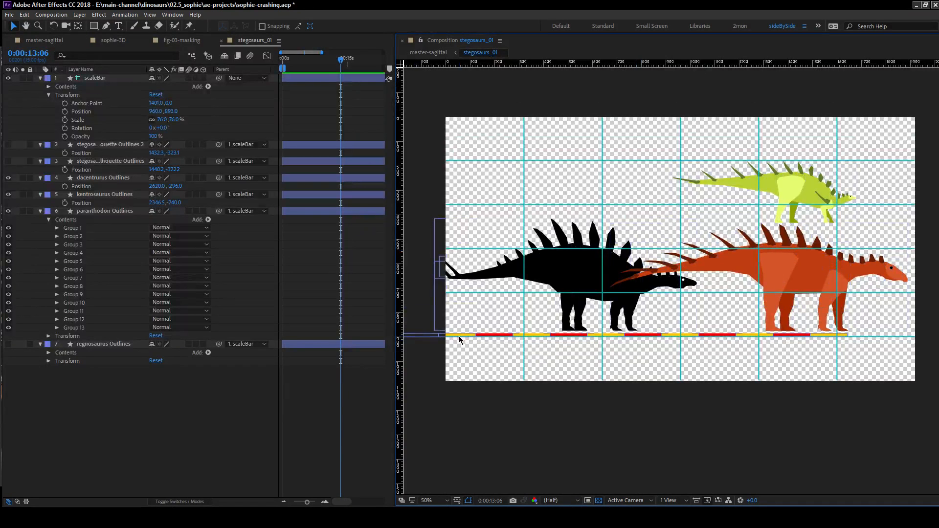
{"action": "left_click", "coordinate": [101, 212]}
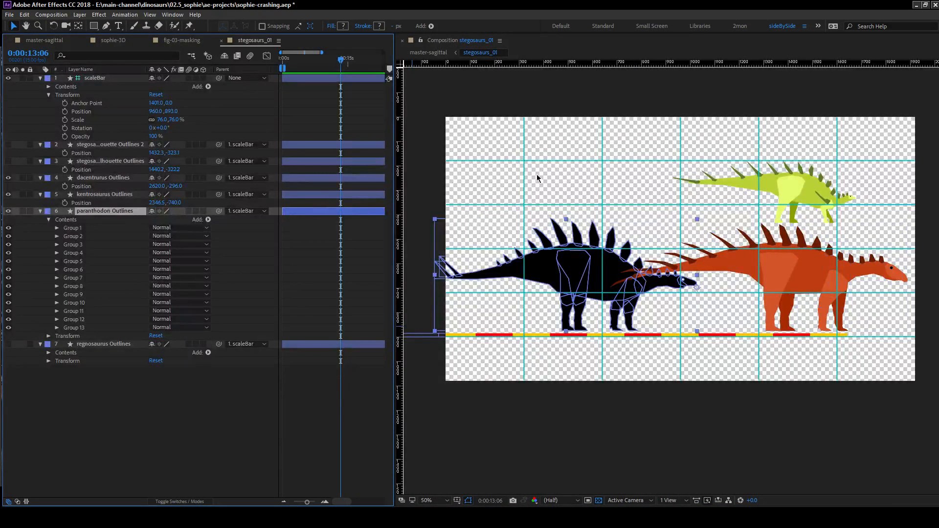
{"action": "left_click_drag", "start_coordinate": [586, 243], "coordinate": [573, 235]}
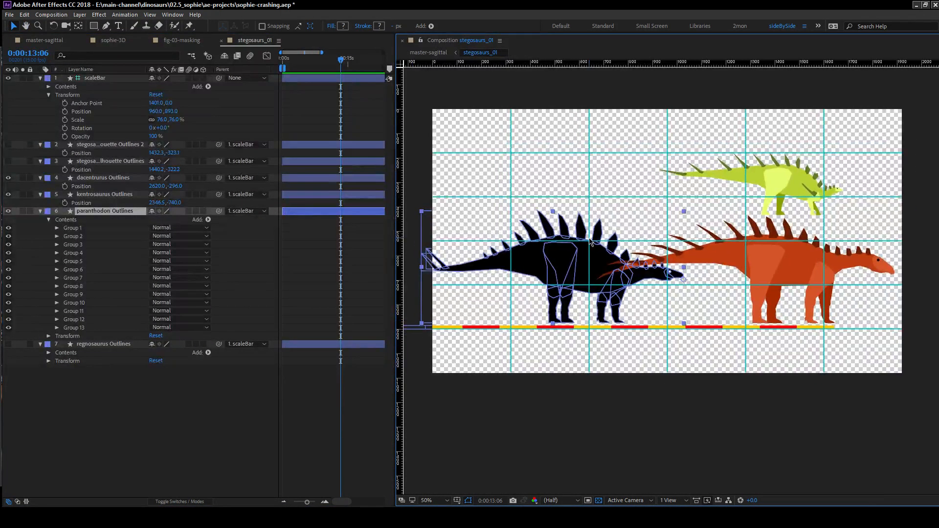
{"action": "left_click", "coordinate": [316, 250]}
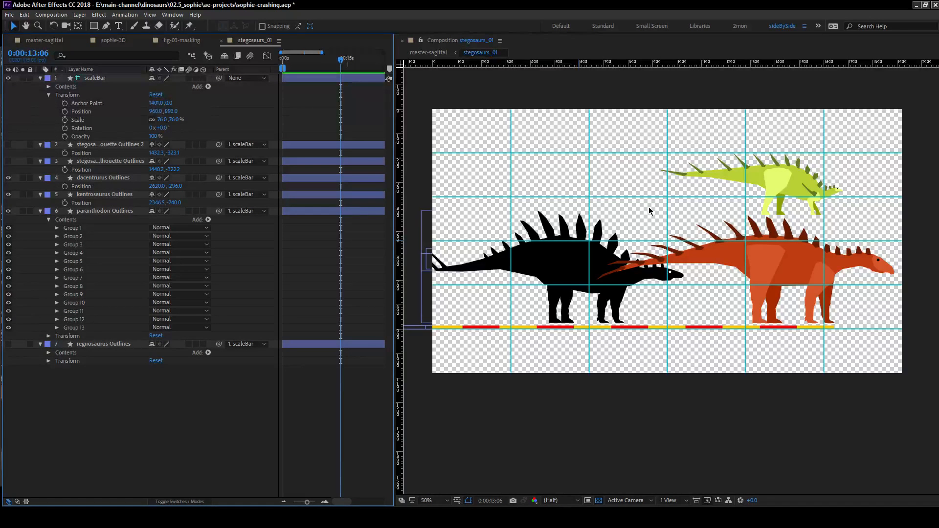
{"action": "right_click", "coordinate": [512, 170]}
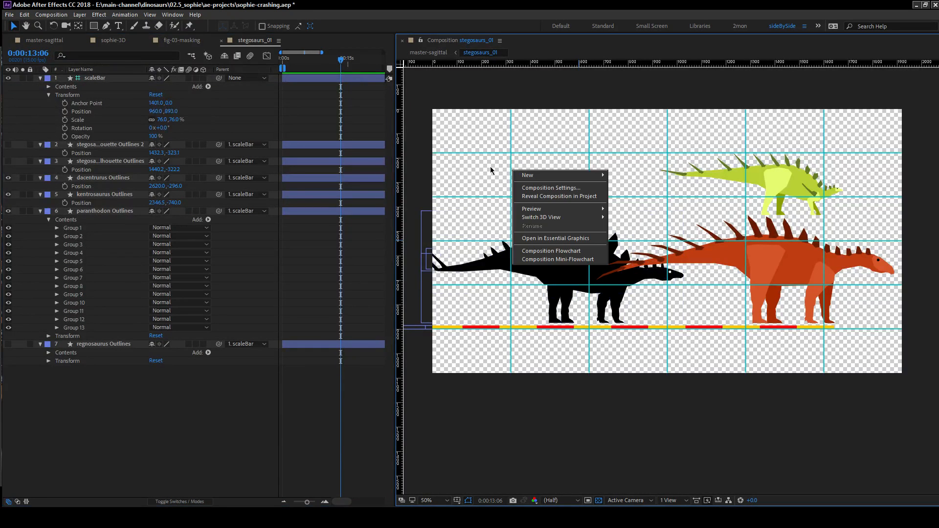
{"action": "left_click", "coordinate": [518, 88]}
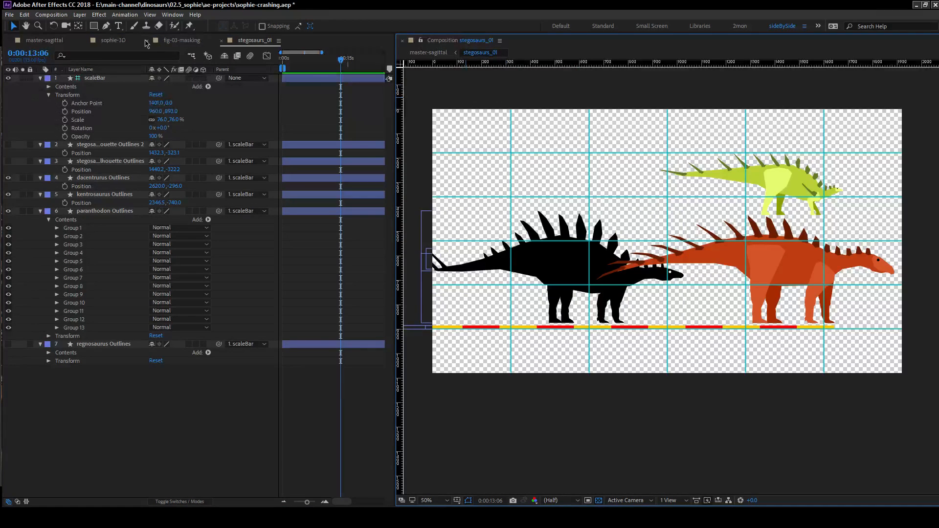
Examine how the three dinosaurs overlap against the green background in the master-sagittal composition.
{"action": "left_click", "coordinate": [176, 43]}
{"action": "left_click", "coordinate": [119, 42]}
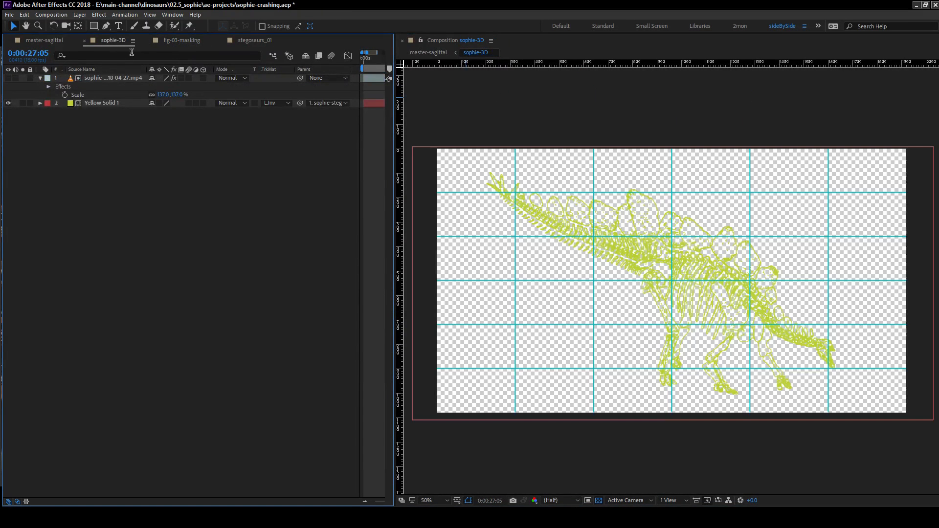
{"action": "left_click", "coordinate": [55, 41]}
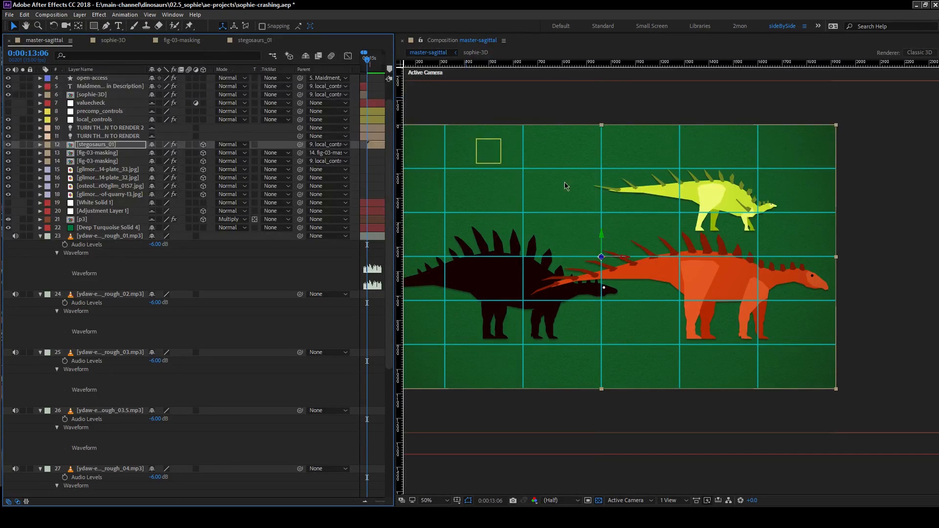
{"action": "key", "text": "h"}
{"action": "mouse_move", "coordinate": [588, 241]}
{"action": "left_mouse_down"}
{"action": "mouse_move", "coordinate": [645, 215]}
{"action": "mouse_move", "coordinate": [588, 235]}
{"action": "mouse_move", "coordinate": [590, 244]}
{"action": "left_mouse_up"}
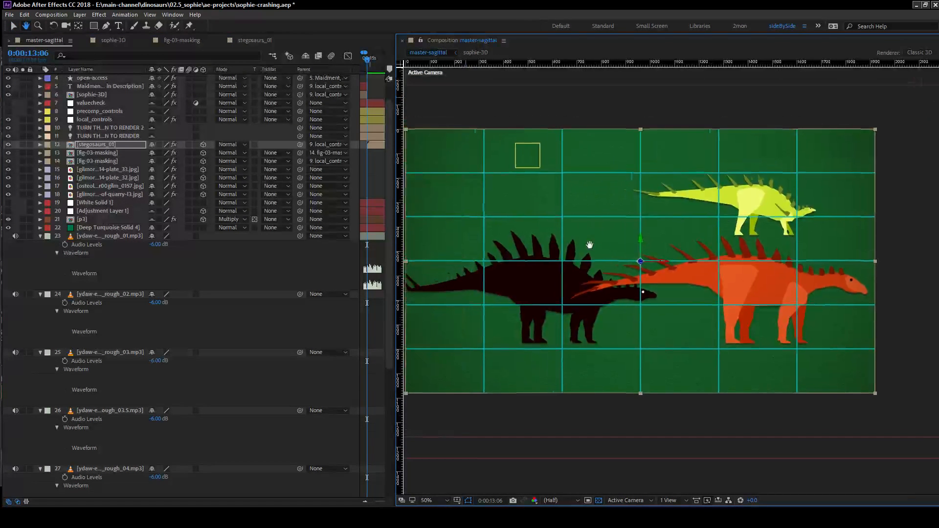
{"action": "key", "text": "v"}
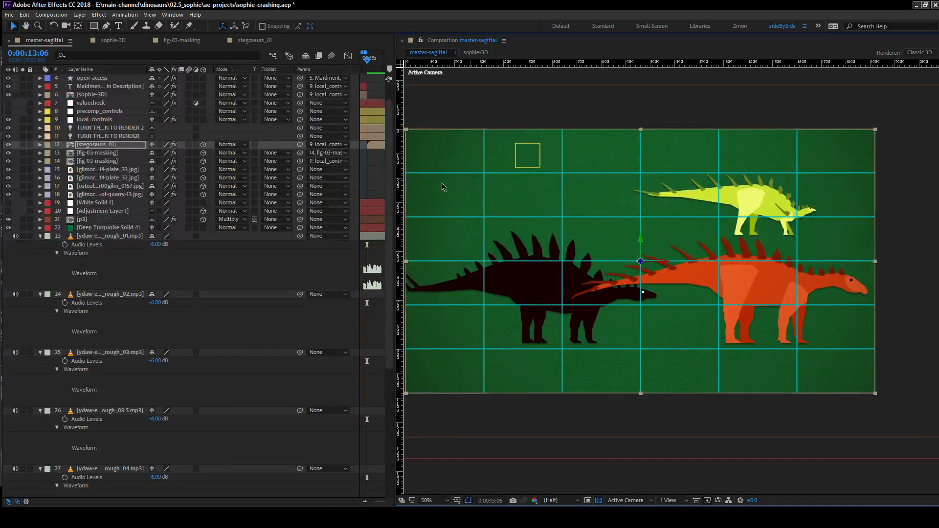
In stegosaurs_01, set the scaleBar layer's scale to 67% so the parented dinosaurs shrink with it.
{"action": "left_click", "coordinate": [256, 41]}
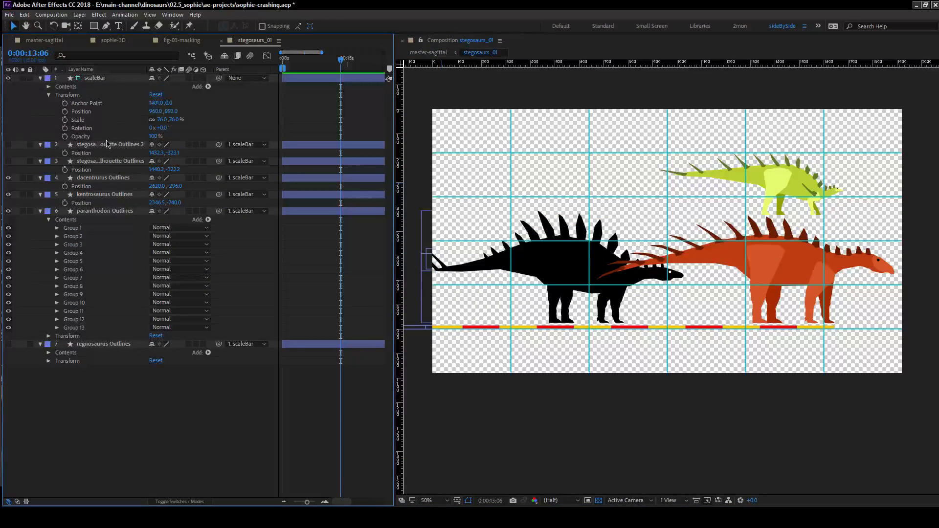
{"action": "left_click", "coordinate": [162, 119]}
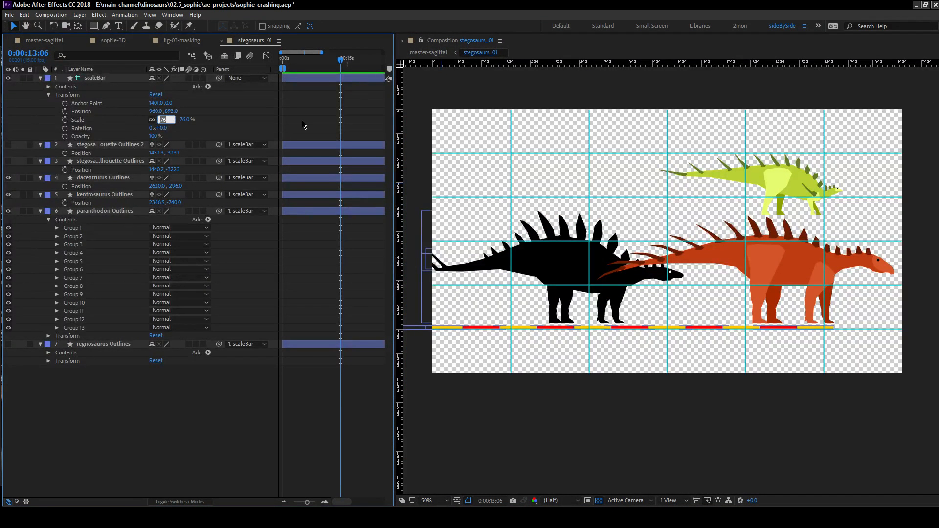
{"action": "type", "text": "67"}
{"action": "key", "text": "Return"}
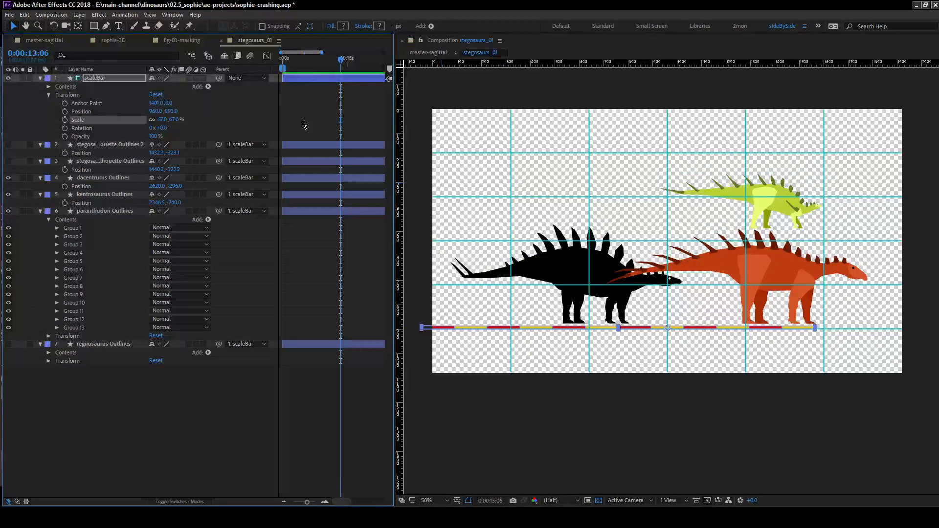
{"action": "left_click", "coordinate": [135, 387]}
Hide the dacentrurus and kentrosaurus layers to isolate the paranthodon.
{"action": "left_click", "coordinate": [82, 212]}
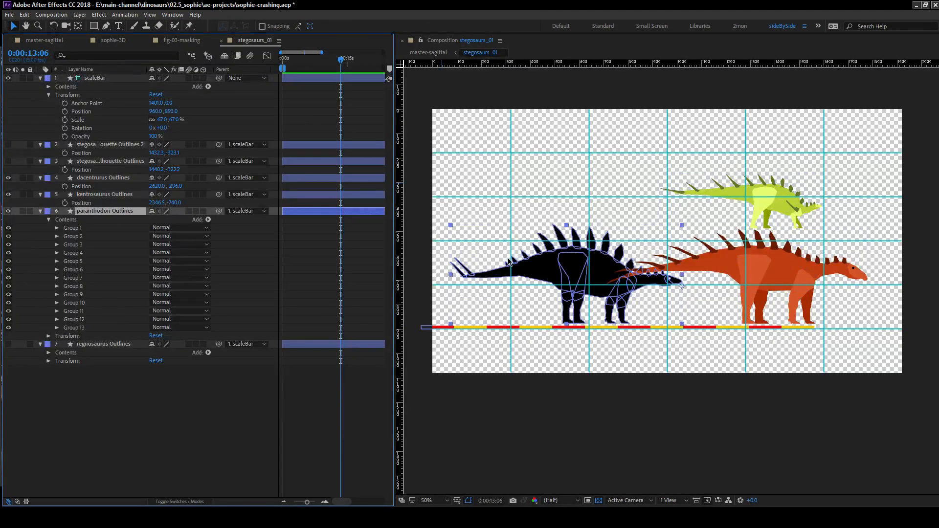
{"action": "key", "text": "period"}
{"action": "left_click_drag", "start_coordinate": [9, 178], "coordinate": [10, 198]}
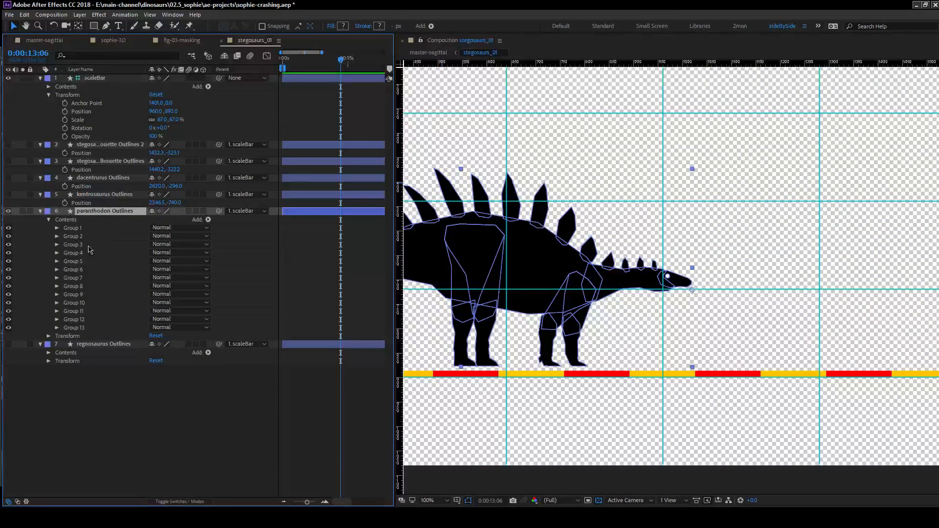
{"action": "left_click", "coordinate": [95, 383]}
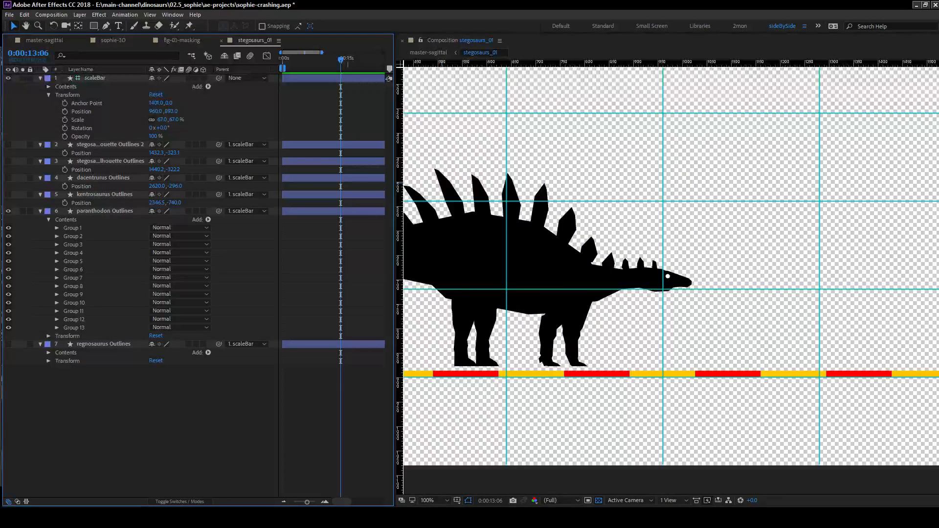
Rename the paranthodon's Group 1, which holds the back plates and tail spikes, to keratin.
{"action": "left_click", "coordinate": [104, 211]}
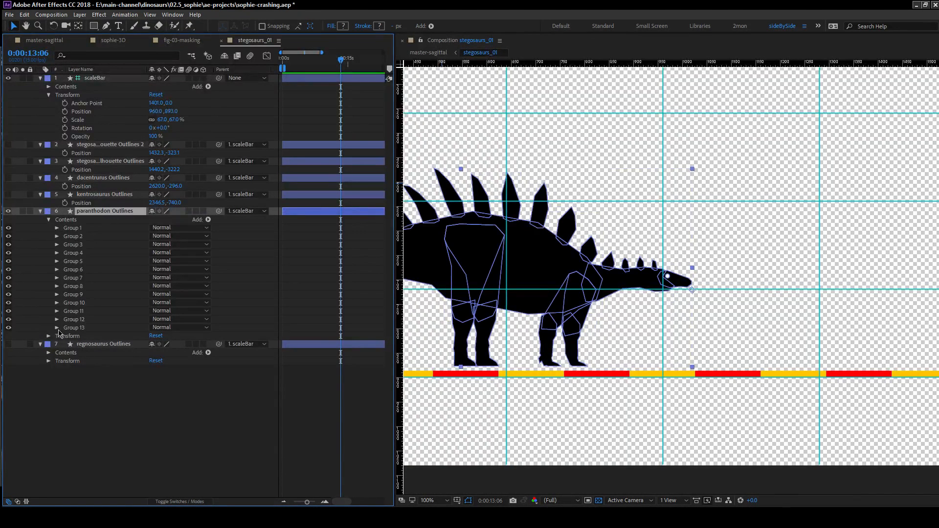
{"action": "left_click", "coordinate": [57, 228]}
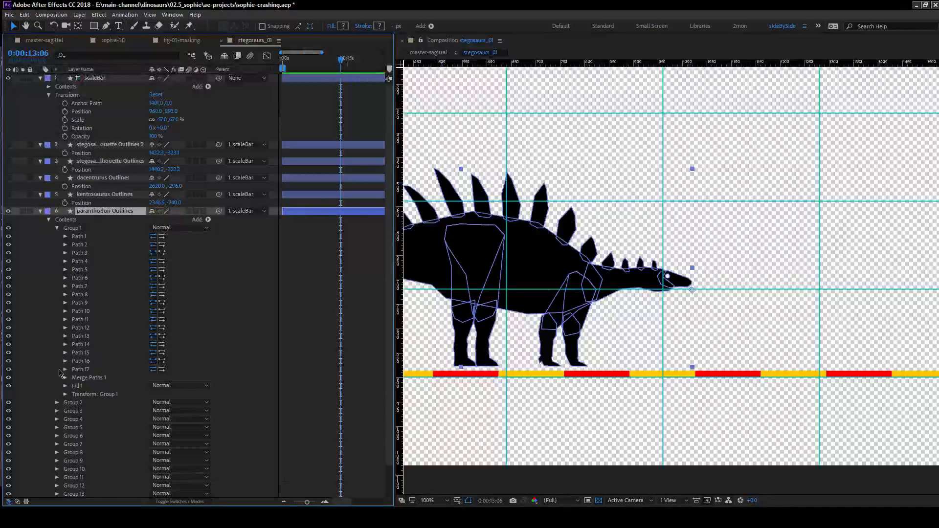
{"action": "left_click", "coordinate": [90, 228]}
{"action": "key", "text": "Return"}
{"action": "type", "text": "keratin"}
{"action": "key", "text": "Return"}
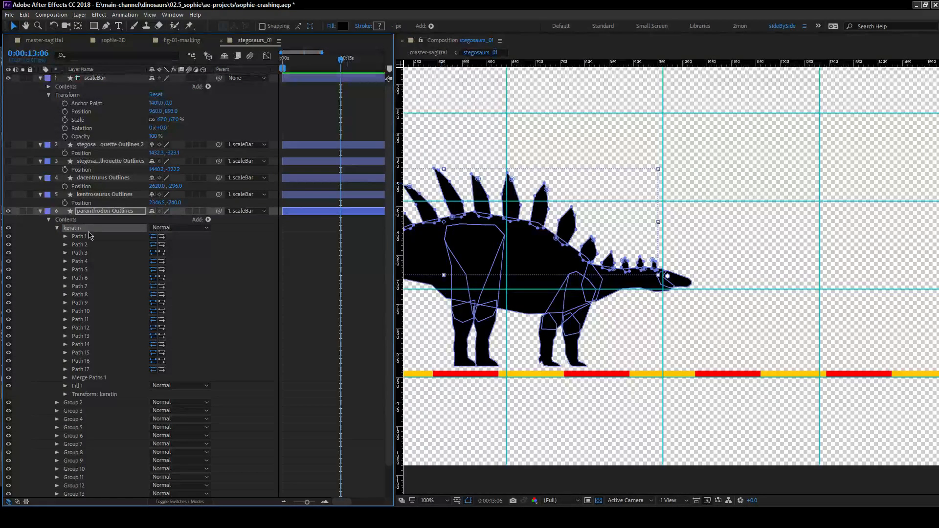
Change the keratin group's fill to a sampled dark blue and collapse the group.
{"action": "left_click", "coordinate": [65, 386]}
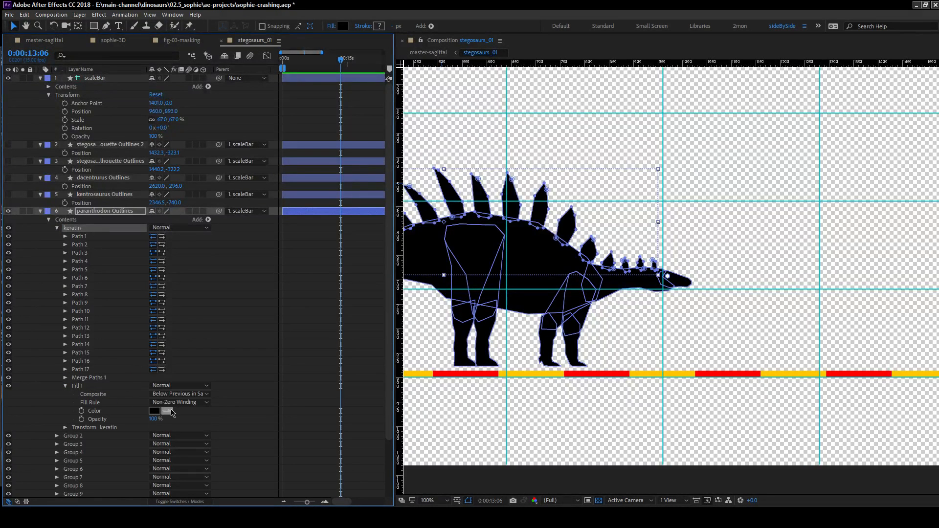
{"action": "left_click", "coordinate": [169, 412]}
{"action": "left_click", "coordinate": [355, 276]}
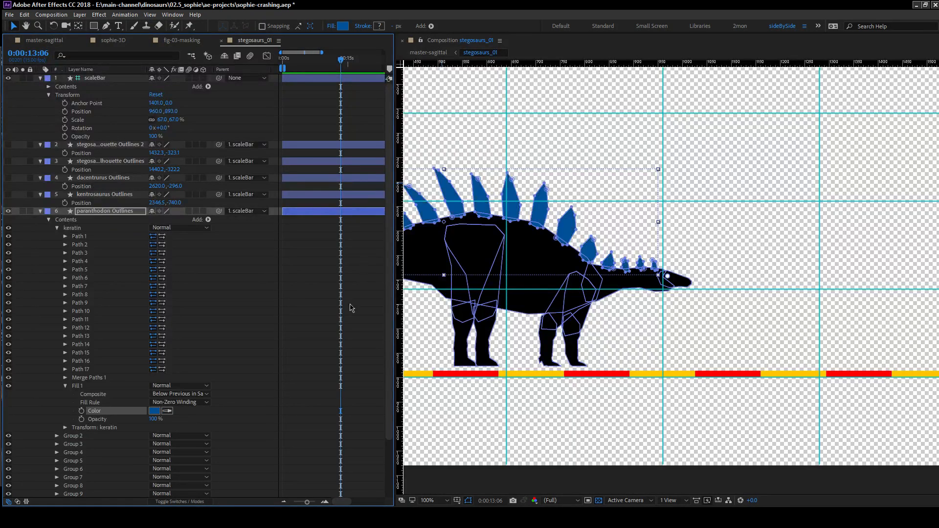
{"action": "left_click", "coordinate": [277, 316]}
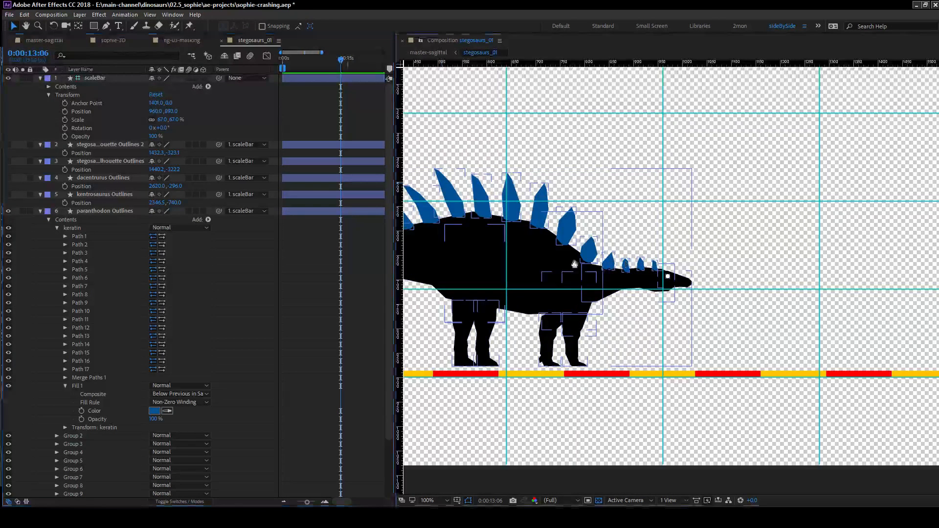
{"action": "left_click_drag", "start_coordinate": [575, 264], "coordinate": [751, 242]}
{"action": "left_click", "coordinate": [57, 228]}
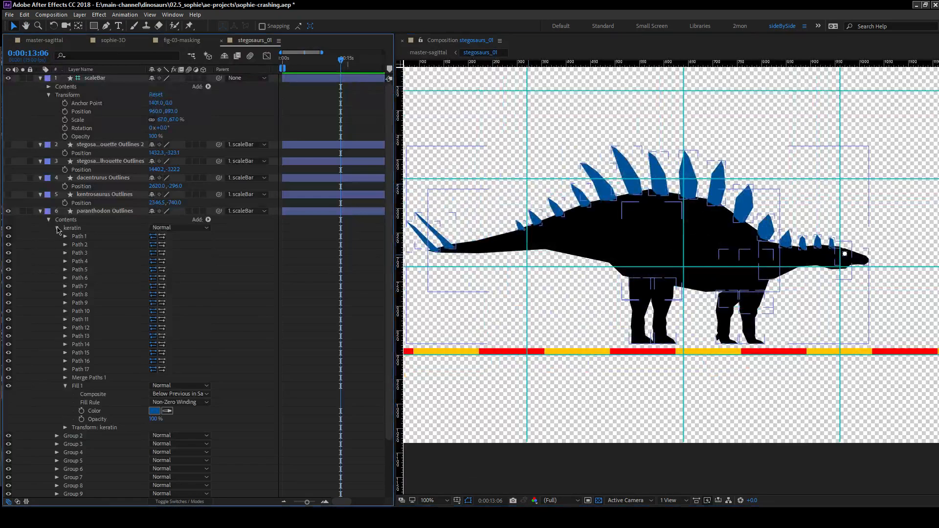
{"action": "left_click", "coordinate": [74, 237]}
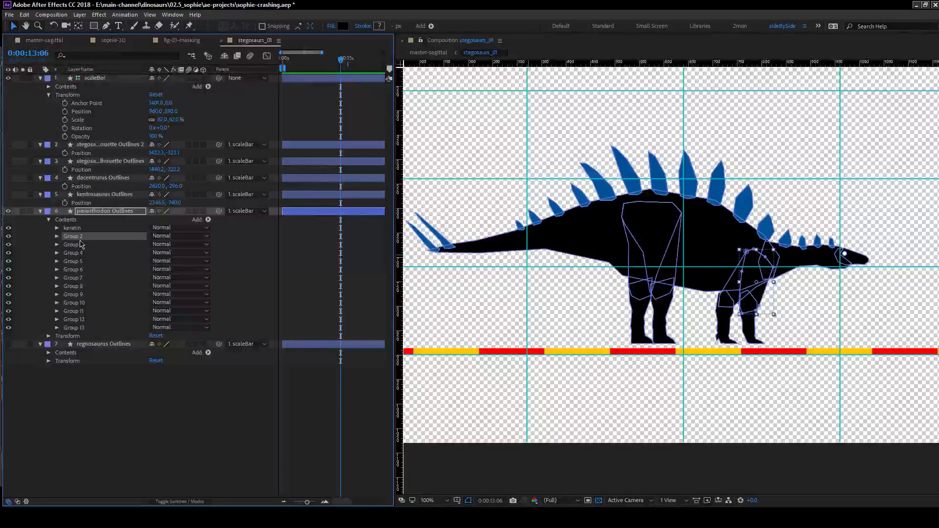
{"action": "left_click", "coordinate": [74, 219]}
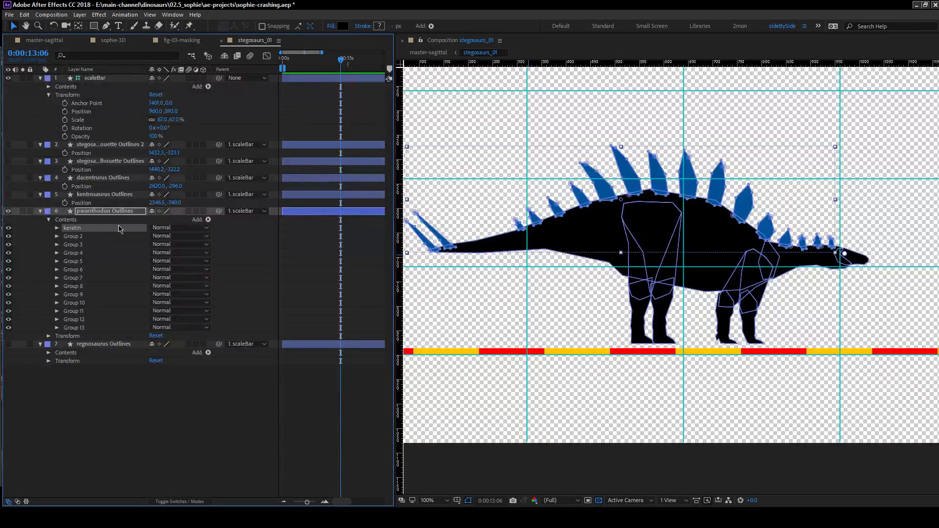
{"action": "left_click", "coordinate": [208, 220]}
{"action": "left_click", "coordinate": [240, 260]}
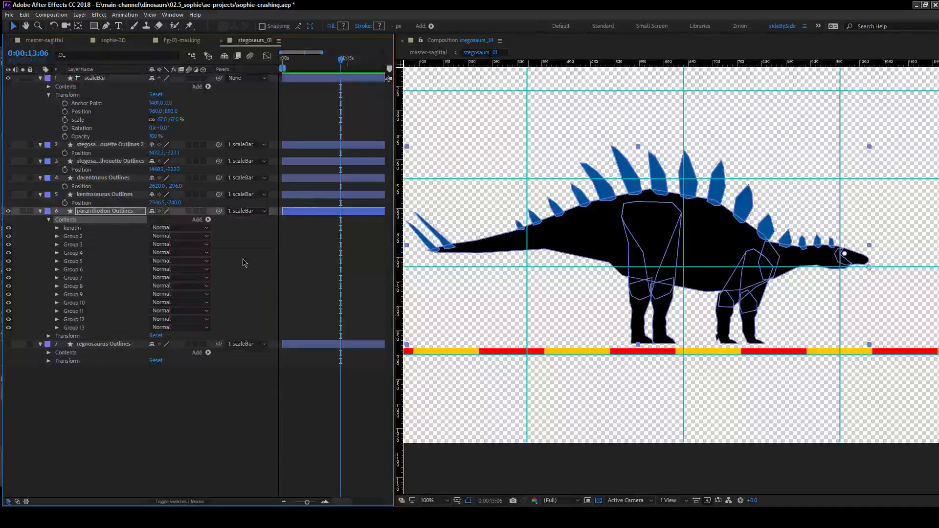
{"action": "key", "text": "ctrl+z"}
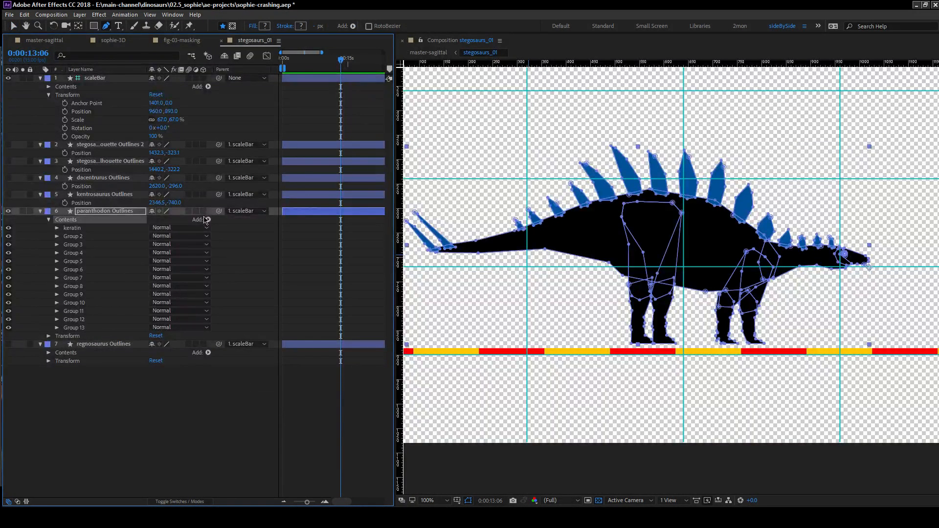
Add an empty shape group to the paranthodon's contents and name it arm.
{"action": "left_click", "coordinate": [208, 219]}
{"action": "left_click", "coordinate": [239, 223]}
{"action": "left_click", "coordinate": [83, 337]}
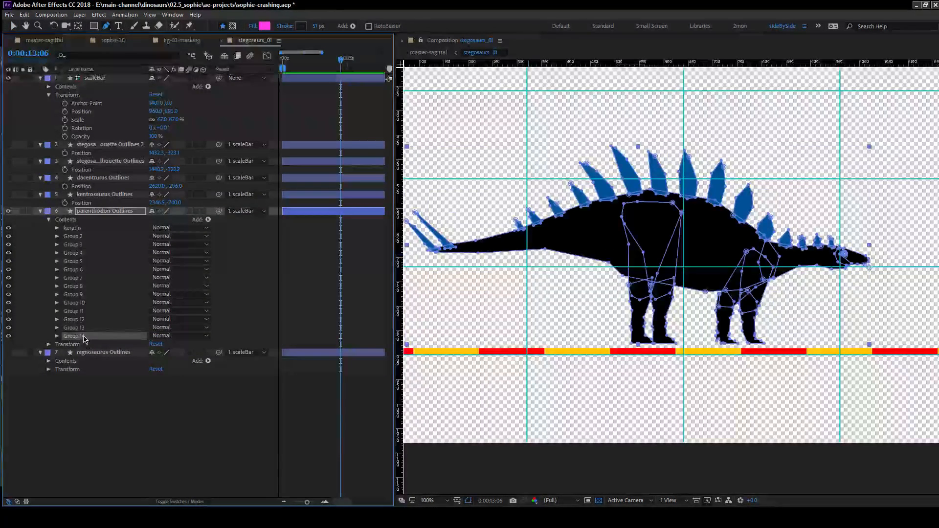
{"action": "key", "text": "Return"}
{"action": "type", "text": "a"}
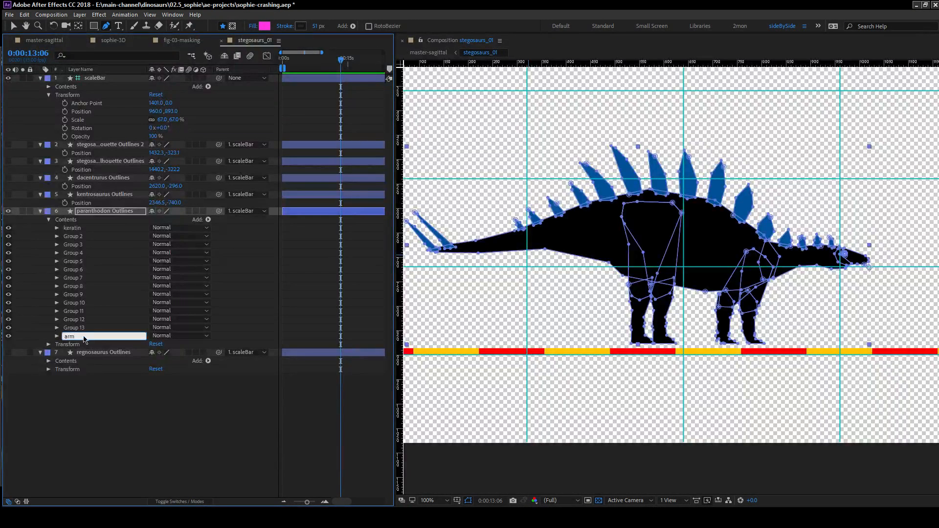
{"action": "type", "text": "rm"}
{"action": "key", "text": "Return"}
Duplicate the arm group twice, renaming the newest copy leg, and duplicate the leg group once.
{"action": "key", "text": "ctrl+d"}
{"action": "key", "text": "ctrl+d"}
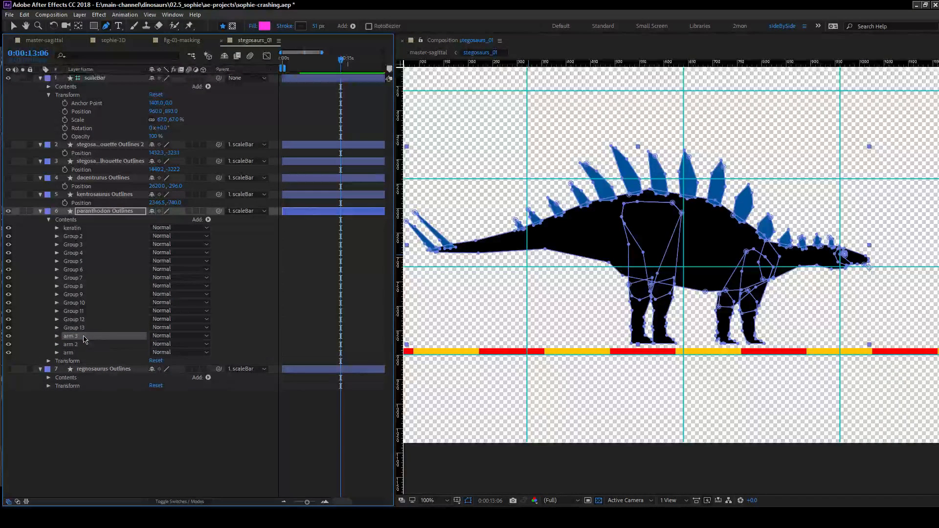
{"action": "key", "text": "Return"}
{"action": "type", "text": "leg"}
{"action": "key", "text": "Return"}
{"action": "key", "text": "ctrl+d"}
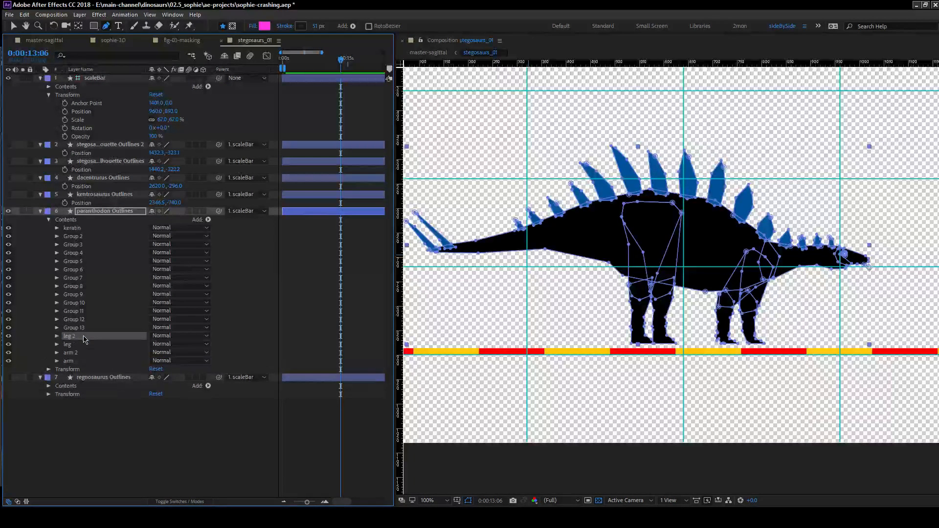
Move Group 12 and Group 13, the shapes of the far front limb, into the arm group.
{"action": "left_click", "coordinate": [77, 327]}
{"action": "left_click", "coordinate": [84, 321], "text": "shift"}
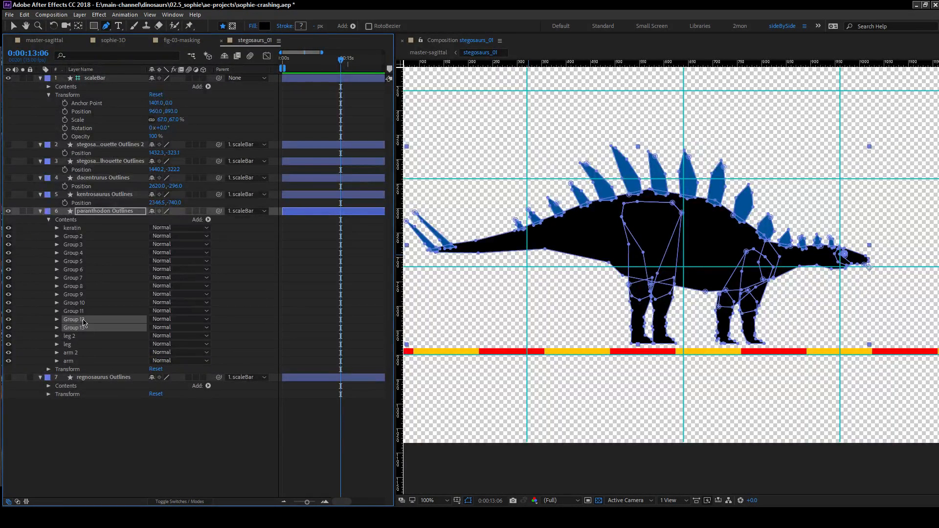
{"action": "left_click", "coordinate": [42, 323]}
{"action": "left_click", "coordinate": [84, 321]}
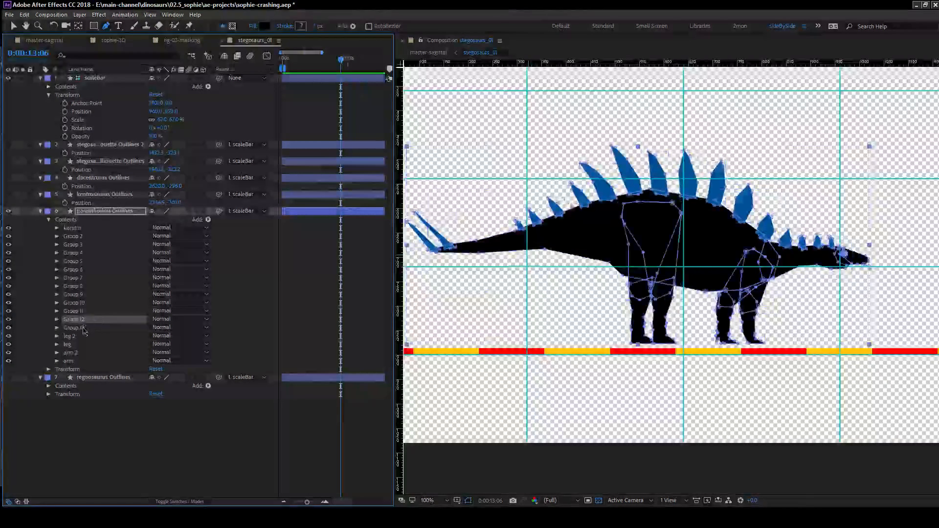
{"action": "left_click", "coordinate": [82, 329], "text": "shift"}
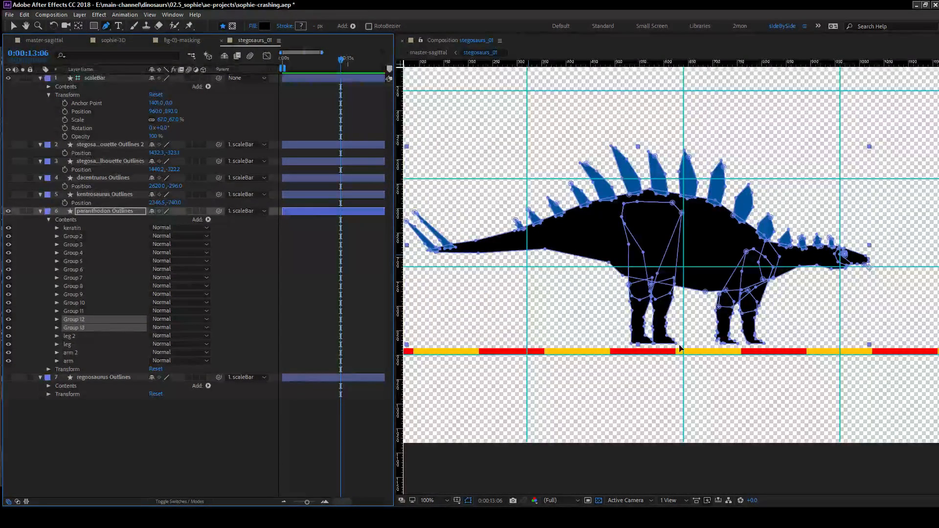
{"action": "key", "text": "period"}
{"action": "left_click_drag", "start_coordinate": [681, 348], "coordinate": [516, 350]}
{"action": "key", "text": "g"}
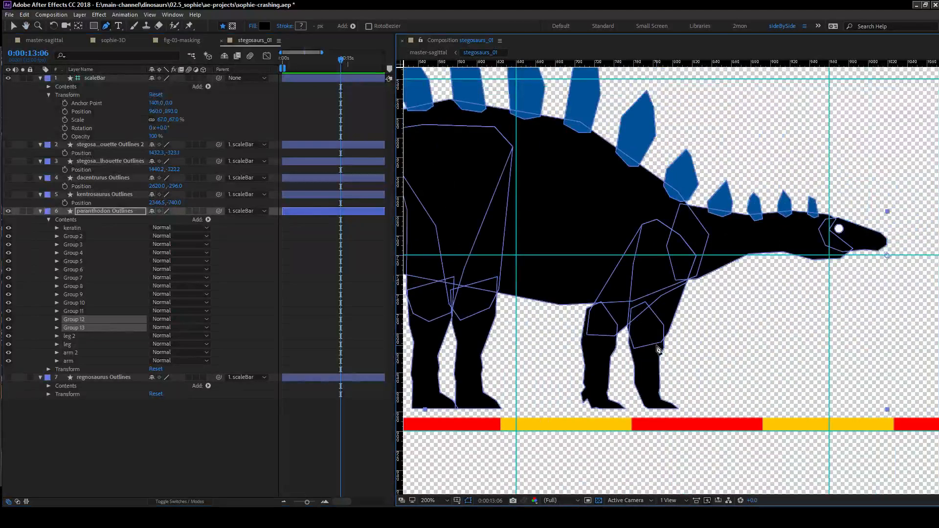
{"action": "key", "text": "v"}
{"action": "left_click", "coordinate": [90, 321]}
{"action": "left_click", "coordinate": [78, 328], "text": "shift"}
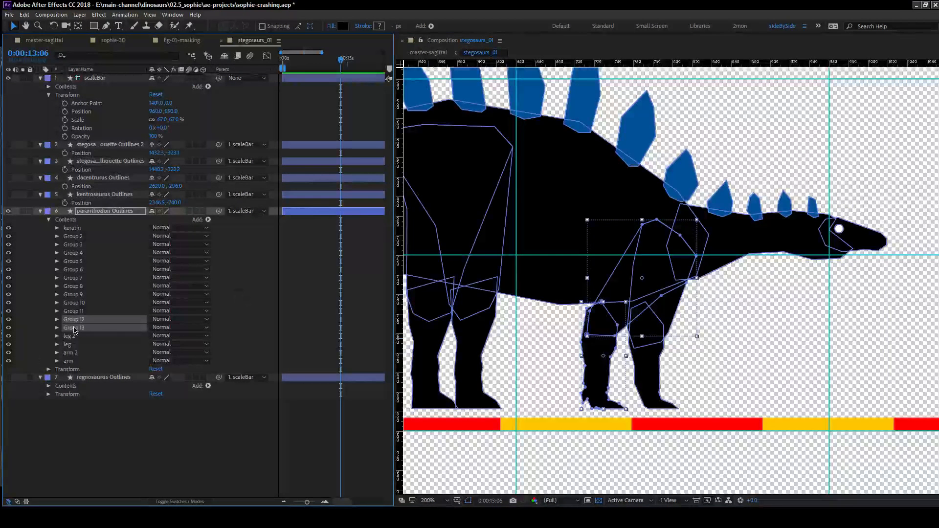
{"action": "left_click_drag", "start_coordinate": [90, 333], "coordinate": [82, 364]}
Move Group 2 and Group 3, the shapes of the near front limb, into the arm 2 group.
{"action": "left_click", "coordinate": [80, 237]}
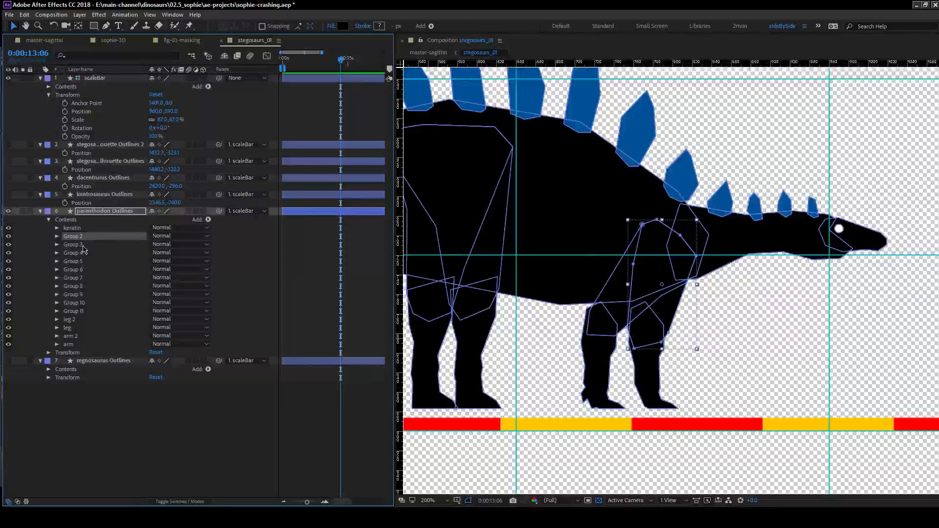
{"action": "left_click", "coordinate": [83, 245], "text": "shift"}
{"action": "left_click_drag", "start_coordinate": [83, 248], "coordinate": [77, 338]}
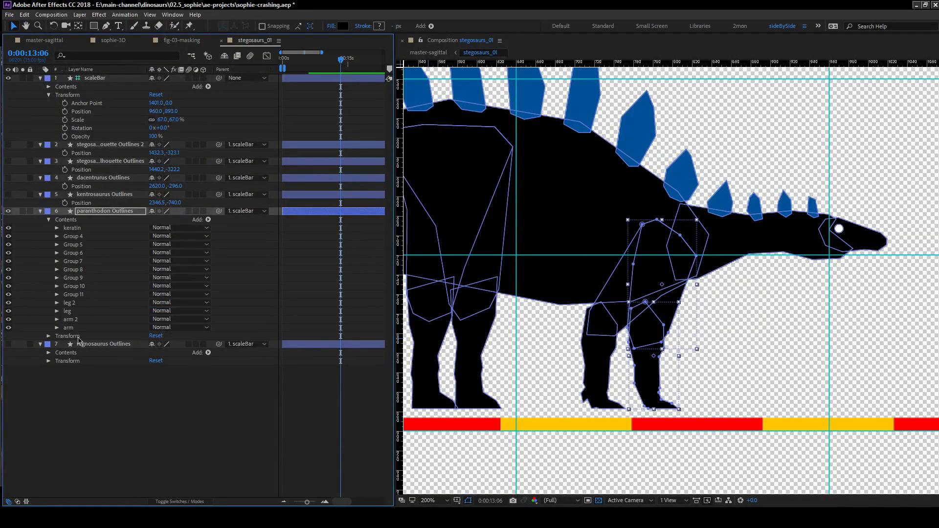
Move Groups 10 and 11 into the leg group, and Groups 4 and 5 into the leg 2 group.
{"action": "left_click", "coordinate": [80, 295]}
{"action": "left_click", "coordinate": [84, 287], "text": "shift"}
{"action": "left_click_drag", "start_coordinate": [79, 292], "coordinate": [78, 321]}
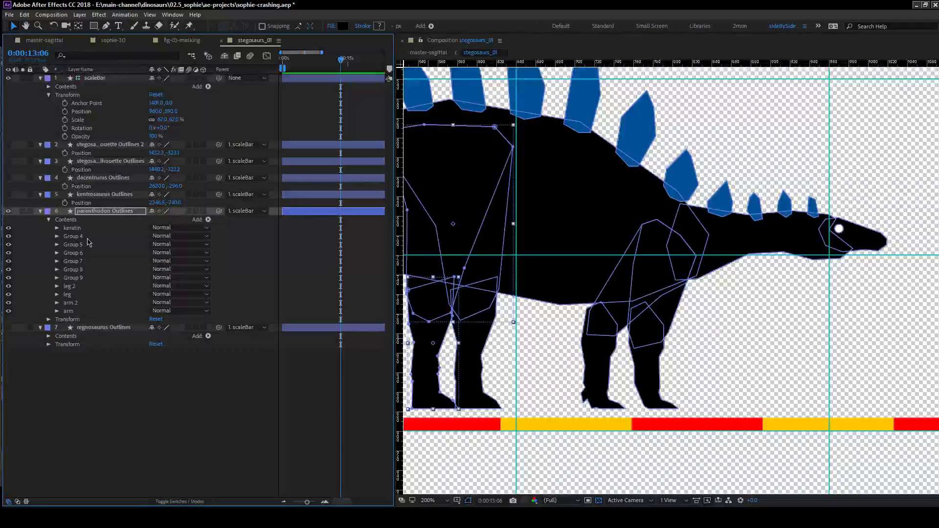
{"action": "left_click", "coordinate": [87, 239]}
{"action": "left_click", "coordinate": [87, 244], "text": "shift"}
{"action": "left_click_drag", "start_coordinate": [87, 244], "coordinate": [75, 285]}
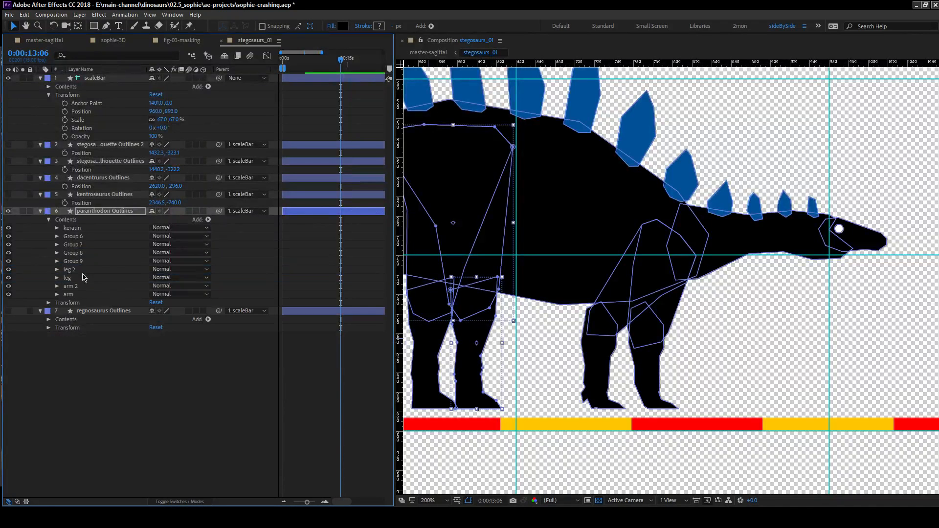
Expand Groups 6 to 9 of the paranthodon, renaming Group 6 to eye and Group 7 to head.
{"action": "left_click", "coordinate": [57, 261]}
{"action": "left_click", "coordinate": [57, 252]}
{"action": "left_click", "coordinate": [57, 244]}
{"action": "left_click", "coordinate": [57, 236]}
{"action": "left_click", "coordinate": [65, 253]}
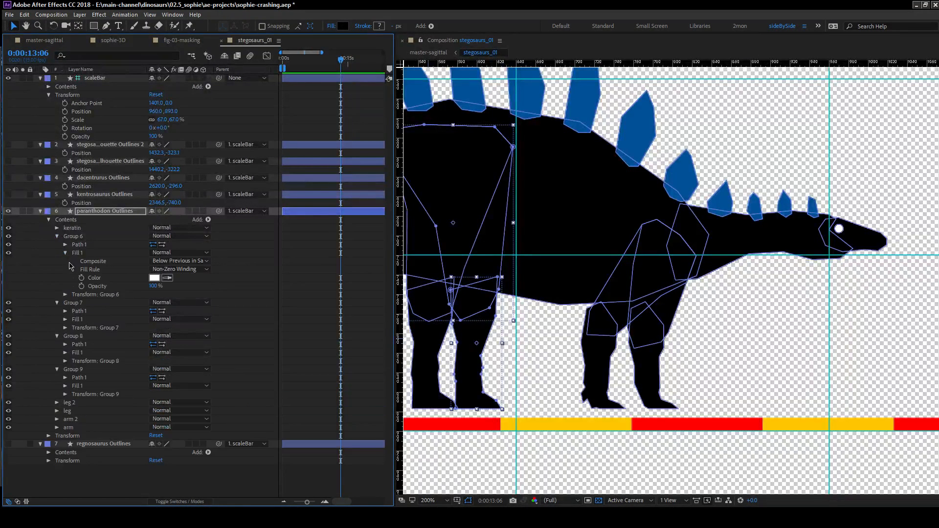
{"action": "left_click", "coordinate": [92, 238]}
{"action": "key", "text": "Return"}
{"action": "type", "text": "eye"}
{"action": "key", "text": "Return"}
{"action": "left_click", "coordinate": [73, 303]}
{"action": "key", "text": "Return"}
{"action": "type", "text": "head"}
{"action": "key", "text": "Return"}
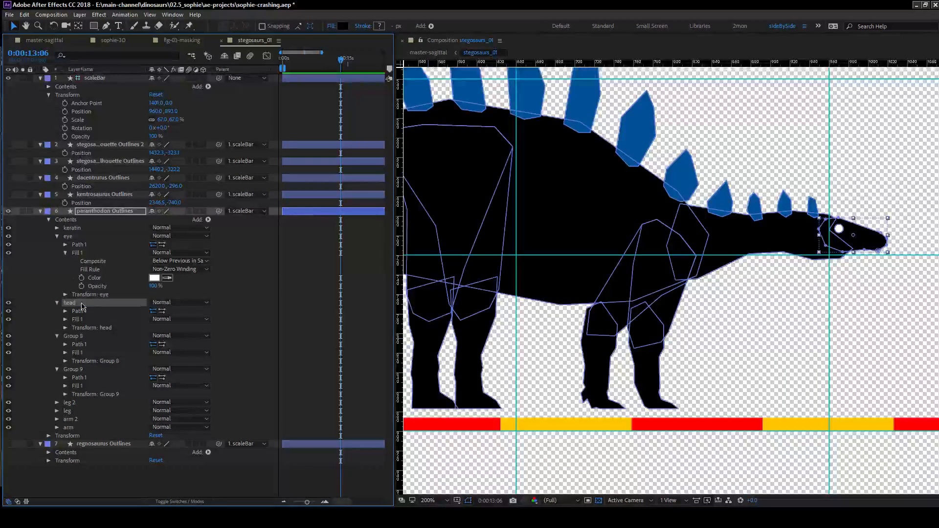
Change the head's fill to a sampled light blue and the eye's fill to a sampled black.
{"action": "left_click", "coordinate": [65, 319]}
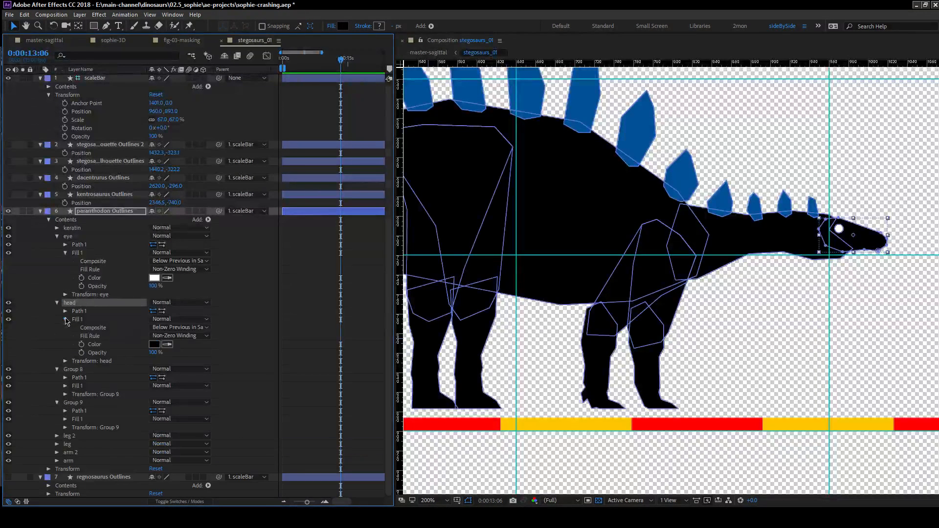
{"action": "left_click", "coordinate": [168, 345]}
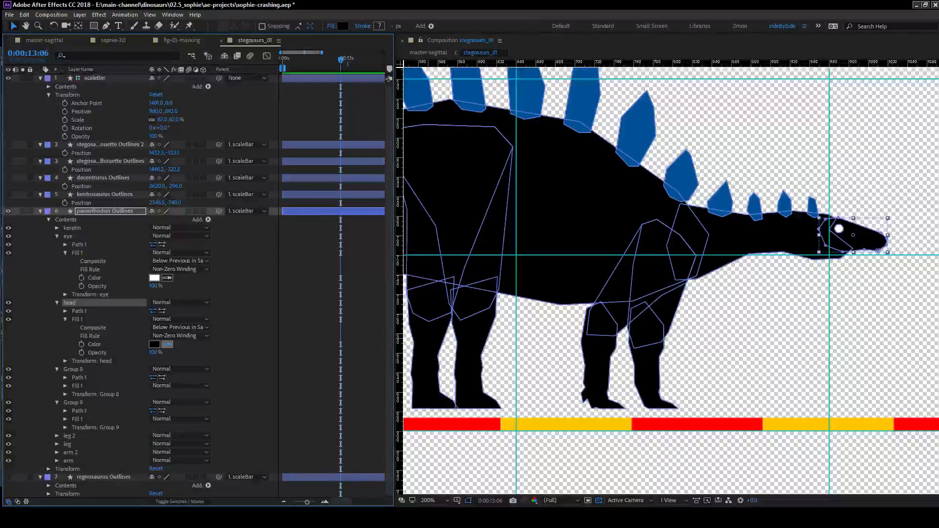
{"action": "left_click", "coordinate": [1, 285]}
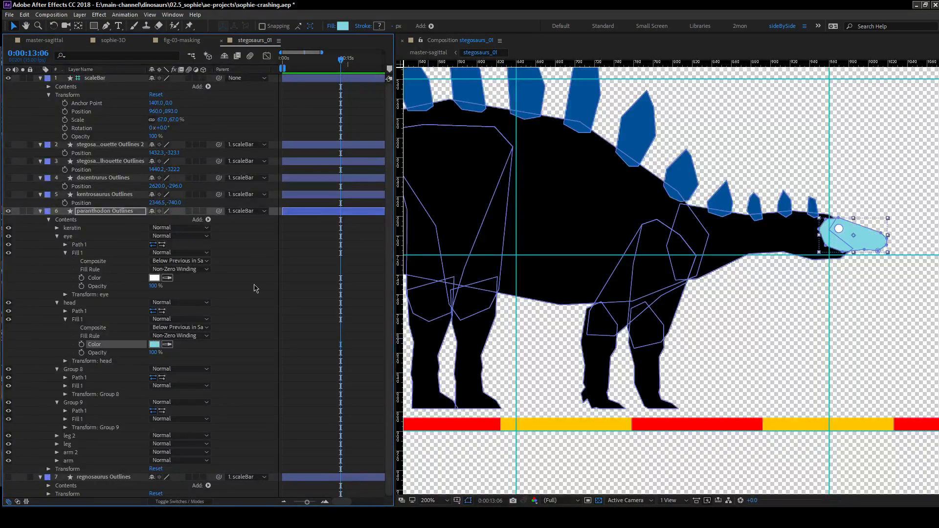
{"action": "left_click", "coordinate": [222, 281]}
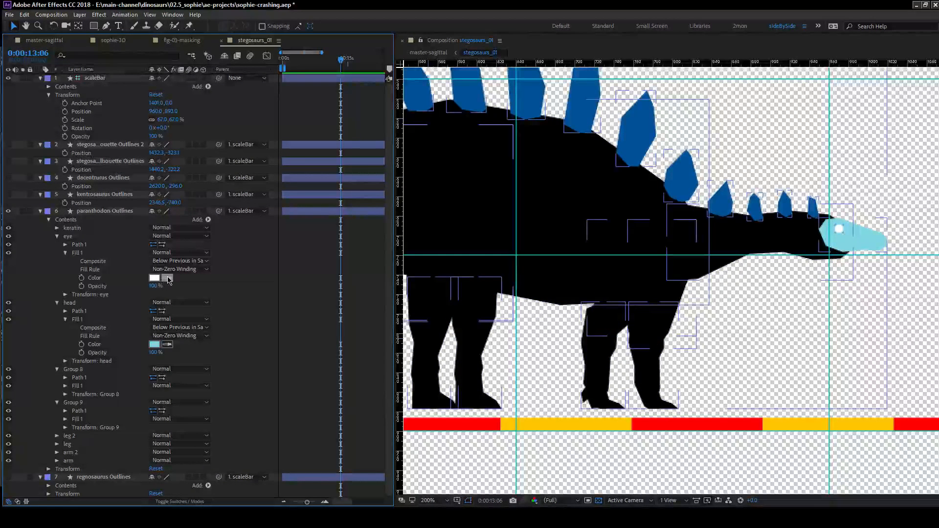
{"action": "left_click", "coordinate": [460, 225]}
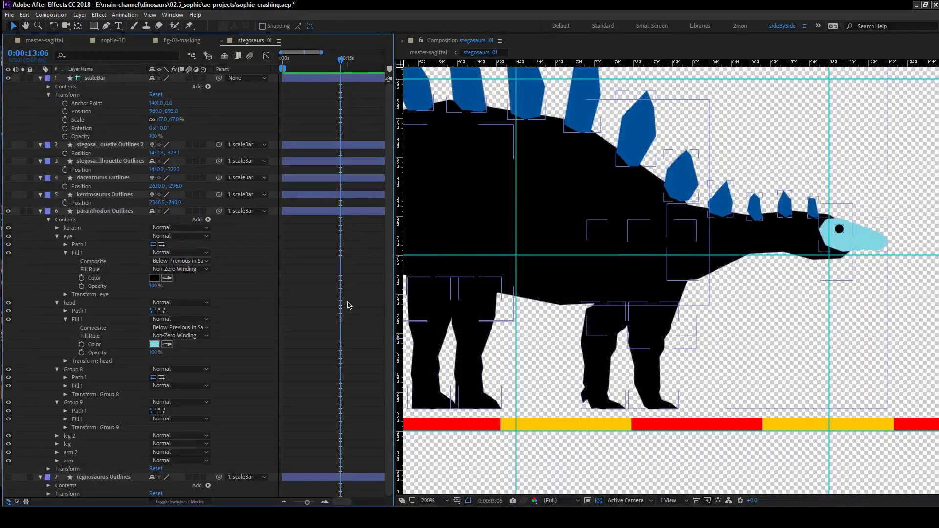
Change the fills of Group 8 and Group 9, the neck and body, together to a sampled muted teal.
{"action": "left_click", "coordinate": [65, 386]}
{"action": "left_click", "coordinate": [66, 453]}
{"action": "scroll", "coordinate": [66, 456], "scroll_direction": "down", "scroll_amount": 3}
{"action": "left_click", "coordinate": [97, 345]}
{"action": "left_click", "coordinate": [94, 410]}
{"action": "left_click", "coordinate": [168, 410]}
{"action": "left_click", "coordinate": [155, 277]}
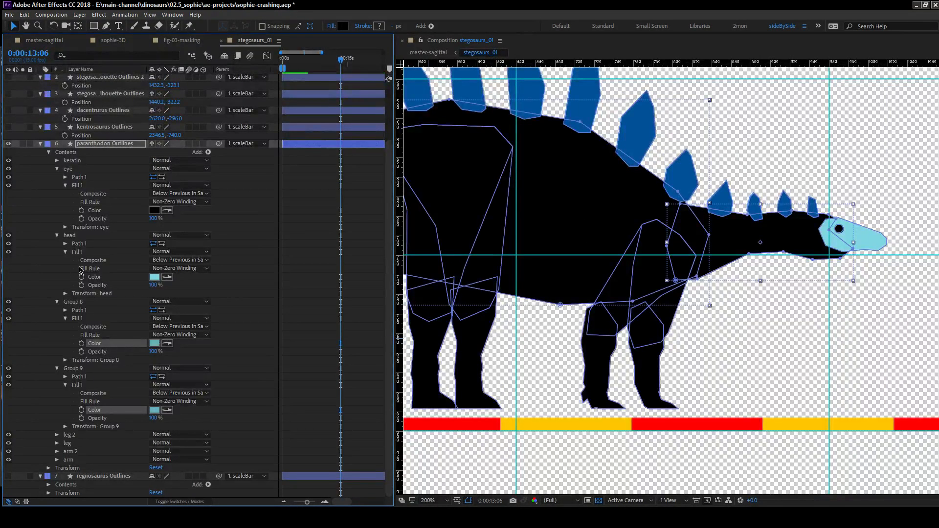
{"action": "left_click", "coordinate": [34, 275]}
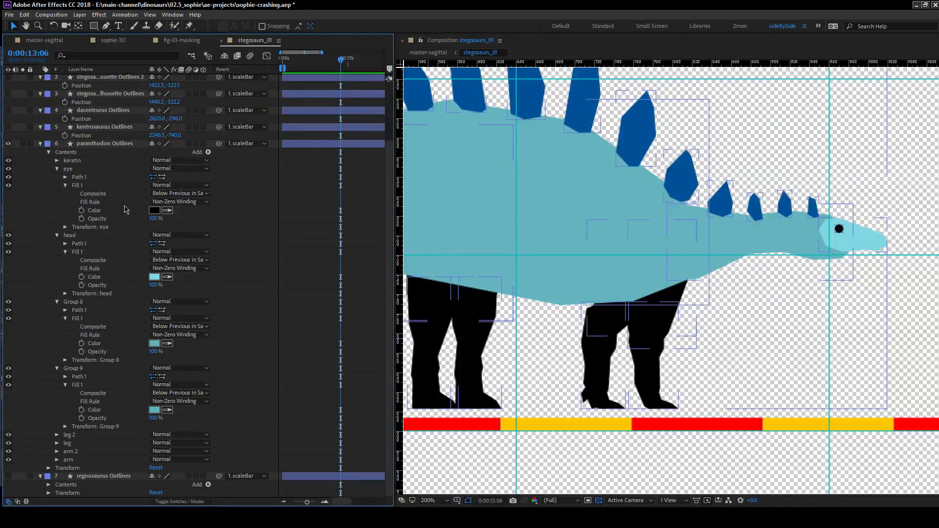
Move the leg 2 and arm 2 groups up in the paranthodon's contents, directly below keratin.
{"action": "left_click", "coordinate": [76, 435]}
{"action": "left_click", "coordinate": [76, 451], "text": "ctrl"}
{"action": "left_click_drag", "start_coordinate": [77, 438], "coordinate": [88, 164]}
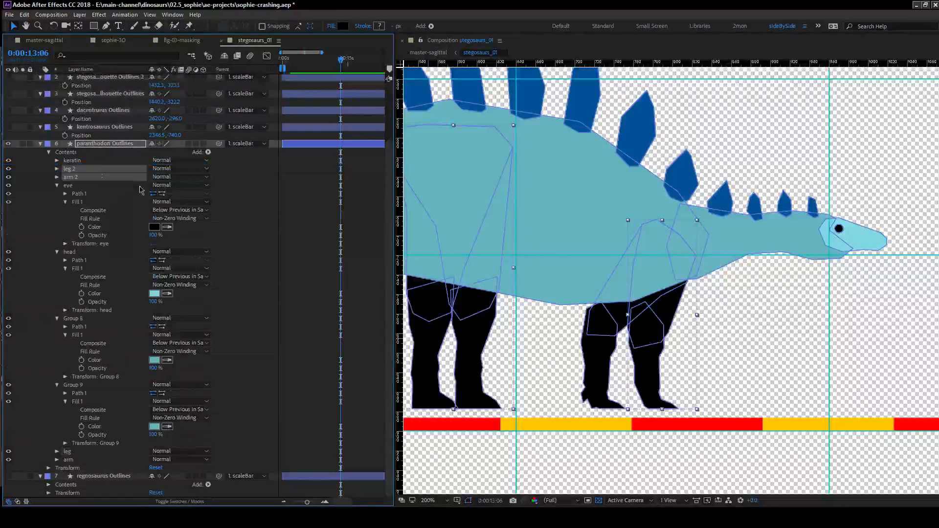
Give leg 2 one shared fill by deleting Group 4's fill and moving Group 5's fill up to the leg 2 level.
{"action": "left_click_drag", "start_coordinate": [555, 294], "coordinate": [617, 278]}
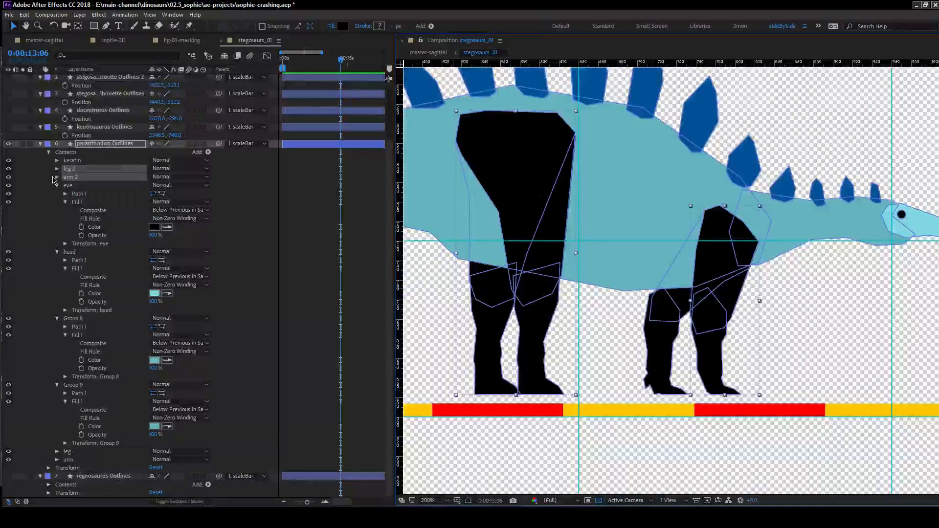
{"action": "left_click", "coordinate": [57, 177]}
{"action": "left_click", "coordinate": [65, 177]}
{"action": "left_click", "coordinate": [65, 210]}
{"action": "left_click", "coordinate": [83, 193]}
{"action": "left_click_drag", "start_coordinate": [84, 193], "coordinate": [93, 231]}
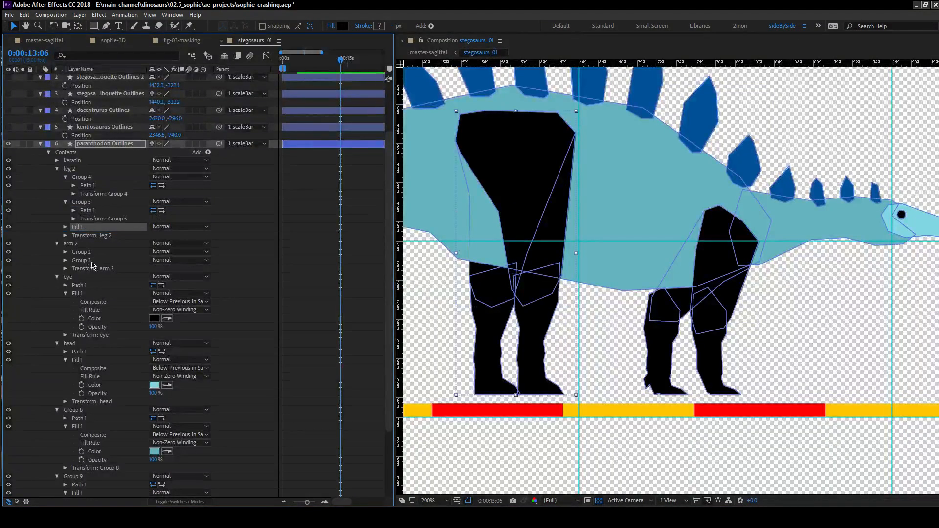
Give arm 2 one shared fill by deleting Group 2's fill and moving Group 3's fill up to the arm 2 level.
{"action": "left_click", "coordinate": [65, 252]}
{"action": "left_click", "coordinate": [87, 269]}
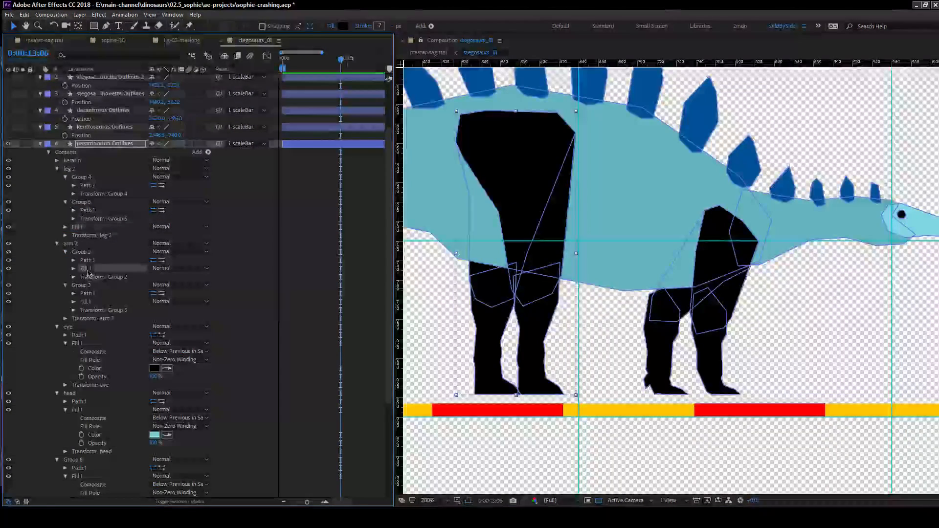
{"action": "key", "text": "Delete"}
{"action": "mouse_move", "coordinate": [85, 291]}
{"action": "left_mouse_down"}
{"action": "mouse_move", "coordinate": [90, 274]}
{"action": "mouse_move", "coordinate": [76, 304]}
{"action": "left_mouse_up"}
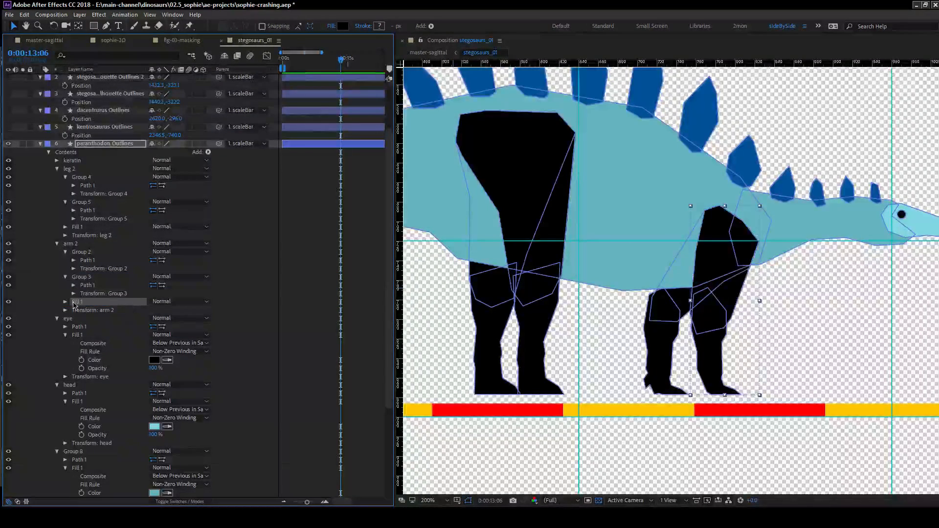
Change the shared fills of leg 2 and arm 2 together to the head's light blue by sampling it.
{"action": "left_click", "coordinate": [66, 303]}
{"action": "left_click", "coordinate": [65, 227]}
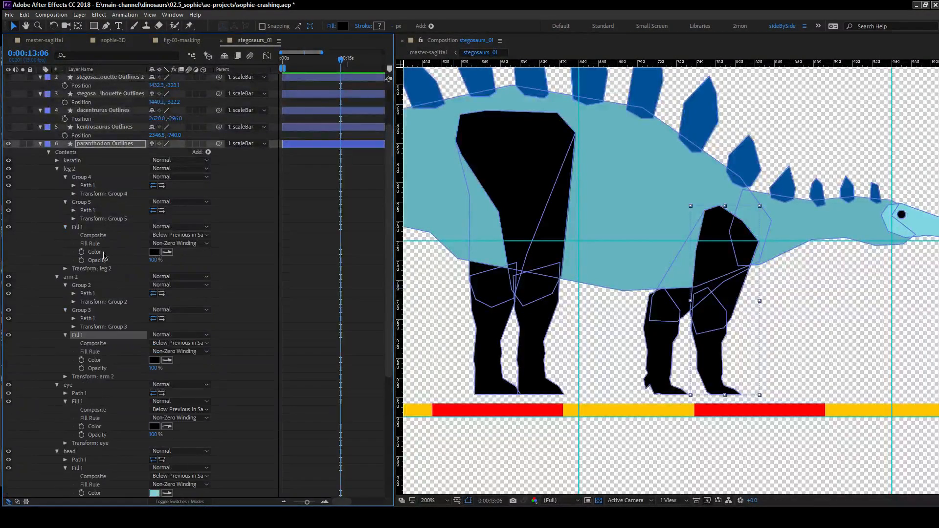
{"action": "left_click", "coordinate": [104, 252]}
{"action": "left_click", "coordinate": [103, 361]}
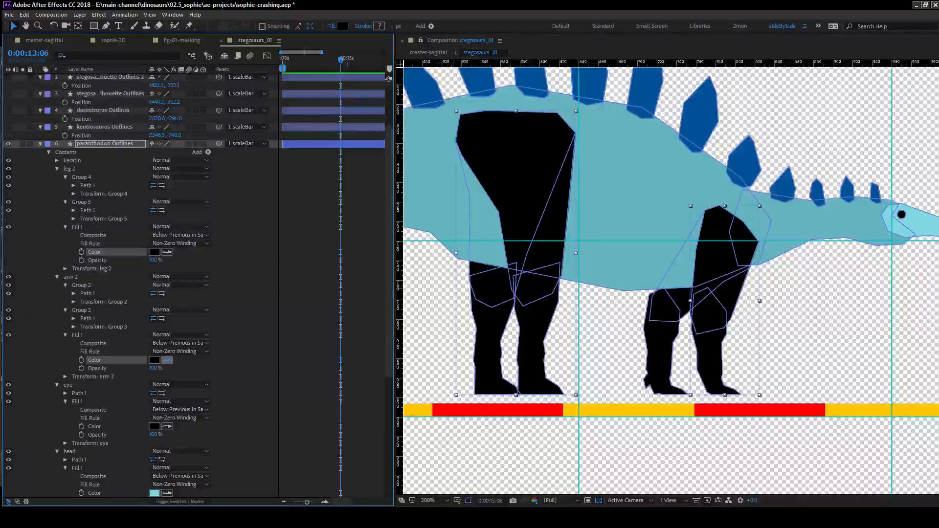
{"action": "left_click", "coordinate": [167, 360]}
{"action": "left_click", "coordinate": [770, 228]}
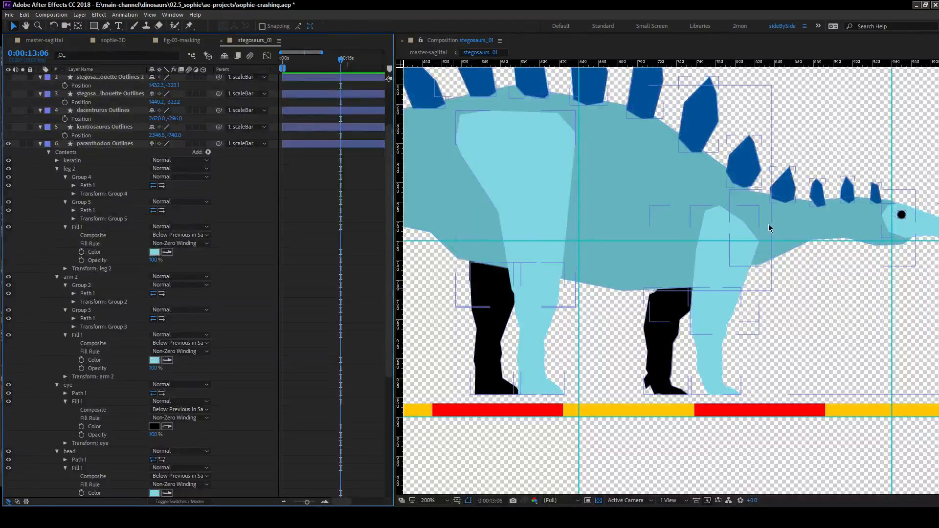
Expand the leg and arm groups down to the fill settings of Groups 10, 11, 12 and 13.
{"action": "scroll", "coordinate": [139, 279], "scroll_direction": "down", "scroll_amount": 5}
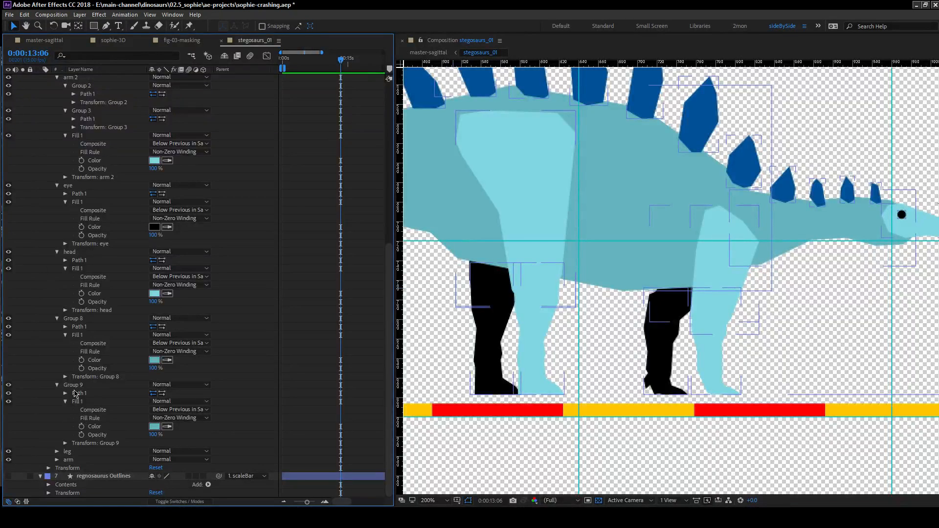
{"action": "left_click", "coordinate": [58, 460]}
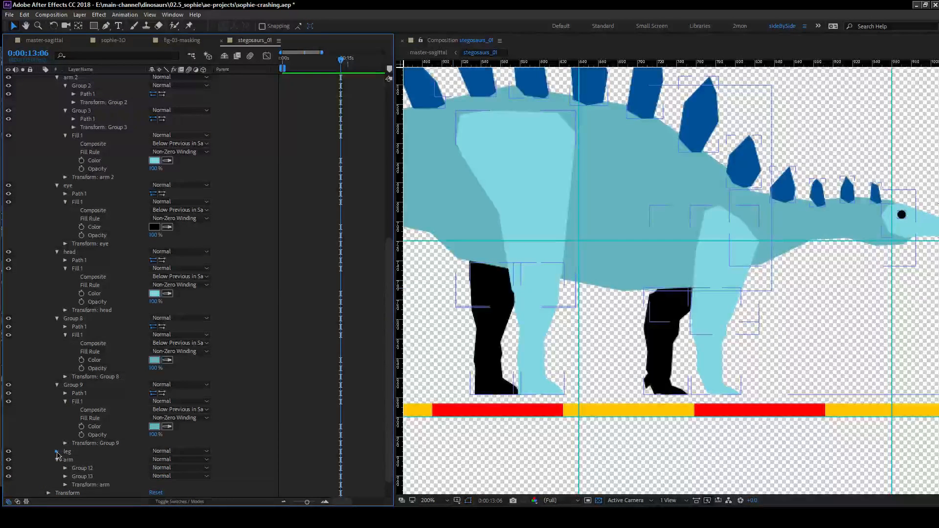
{"action": "left_click", "coordinate": [57, 452]}
{"action": "scroll", "coordinate": [96, 431], "scroll_direction": "down", "scroll_amount": 2}
{"action": "left_click", "coordinate": [66, 452]}
{"action": "left_click", "coordinate": [66, 443]}
{"action": "left_click", "coordinate": [65, 418]}
{"action": "left_click", "coordinate": [66, 409]}
{"action": "scroll", "coordinate": [127, 433], "scroll_direction": "down", "scroll_amount": 4}
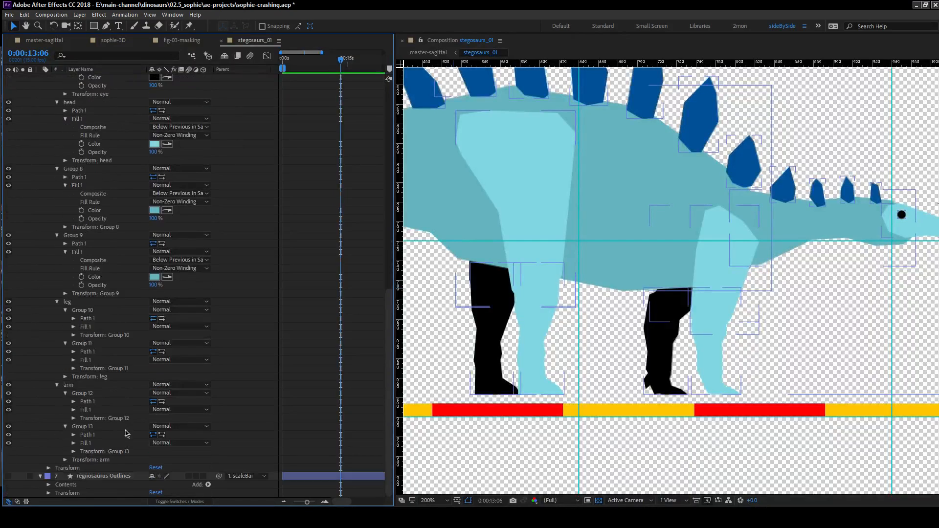
{"action": "left_click", "coordinate": [73, 443]}
{"action": "left_click", "coordinate": [73, 410]}
{"action": "left_click", "coordinate": [73, 360]}
{"action": "left_click", "coordinate": [73, 327]}
{"action": "scroll", "coordinate": [73, 327], "scroll_direction": "down", "scroll_amount": 4}
Delete the fills of Groups 10 and 12, and move those of Groups 11 and 13 up to the leg and arm level.
{"action": "left_click", "coordinate": [92, 228]}
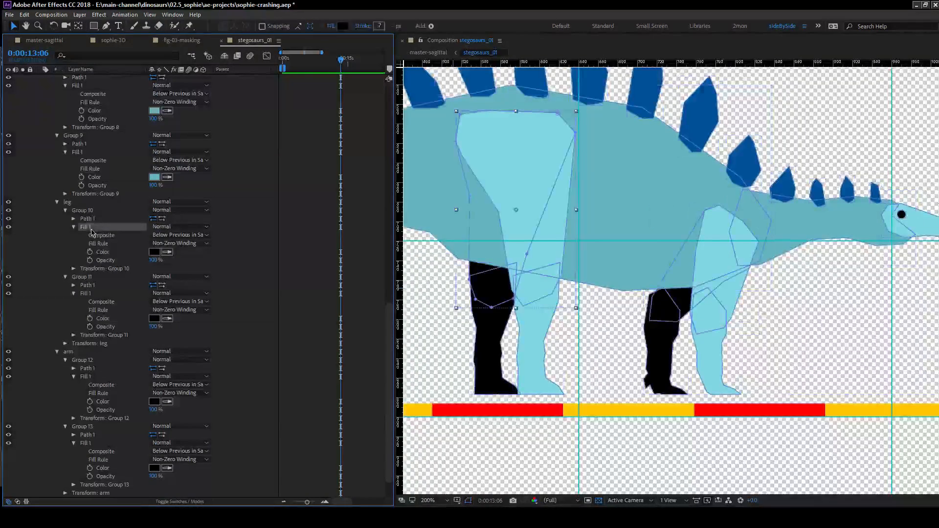
{"action": "key", "text": "Delete"}
{"action": "left_click_drag", "start_coordinate": [89, 263], "coordinate": [98, 250]}
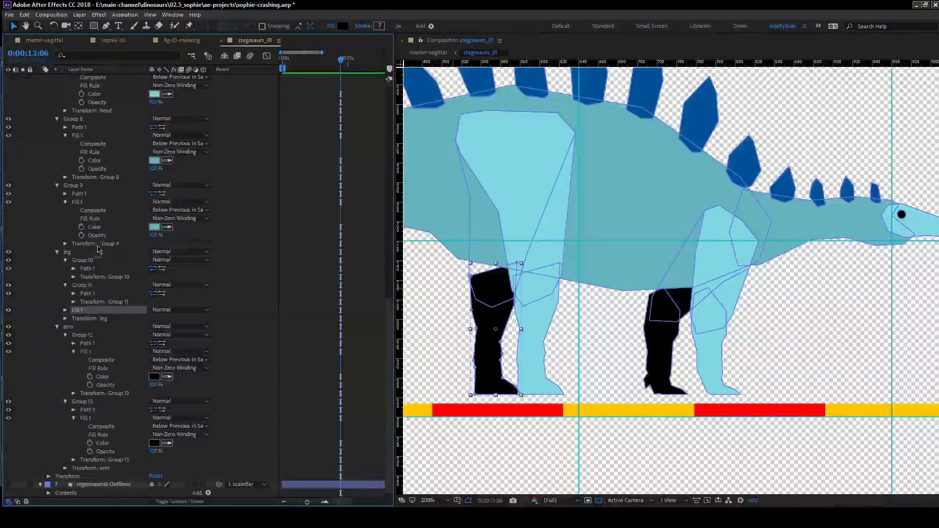
{"action": "left_click", "coordinate": [86, 351]}
{"action": "key", "text": "Delete"}
{"action": "left_click_drag", "start_coordinate": [87, 409], "coordinate": [86, 456]}
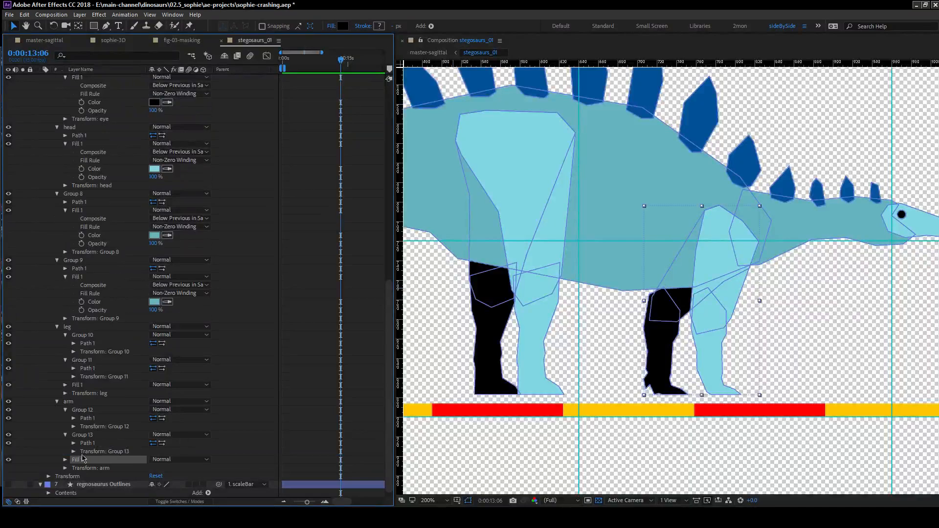
Change the shared fills of the leg and arm groups together to the teal sampled from the body.
{"action": "left_click", "coordinate": [65, 460]}
{"action": "left_click", "coordinate": [65, 384]}
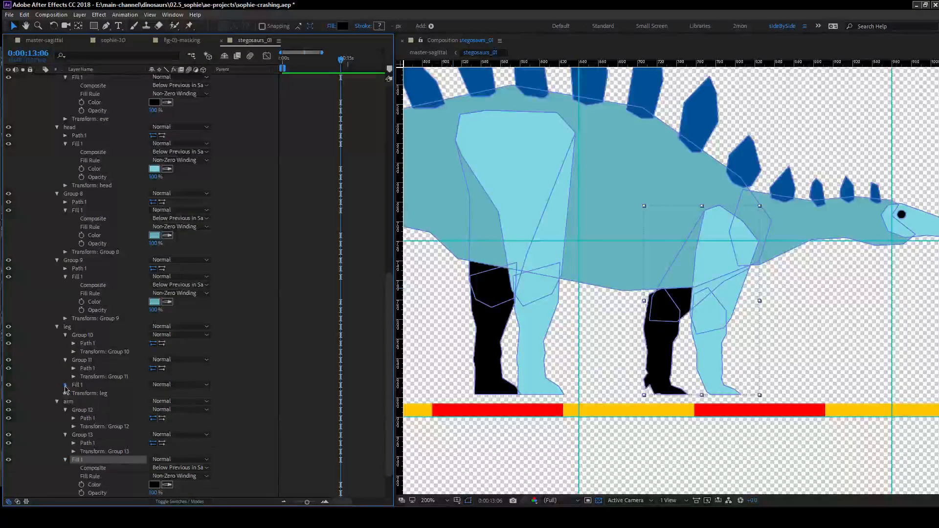
{"action": "scroll", "coordinate": [94, 394], "scroll_direction": "down", "scroll_amount": 3}
{"action": "left_click", "coordinate": [94, 335]}
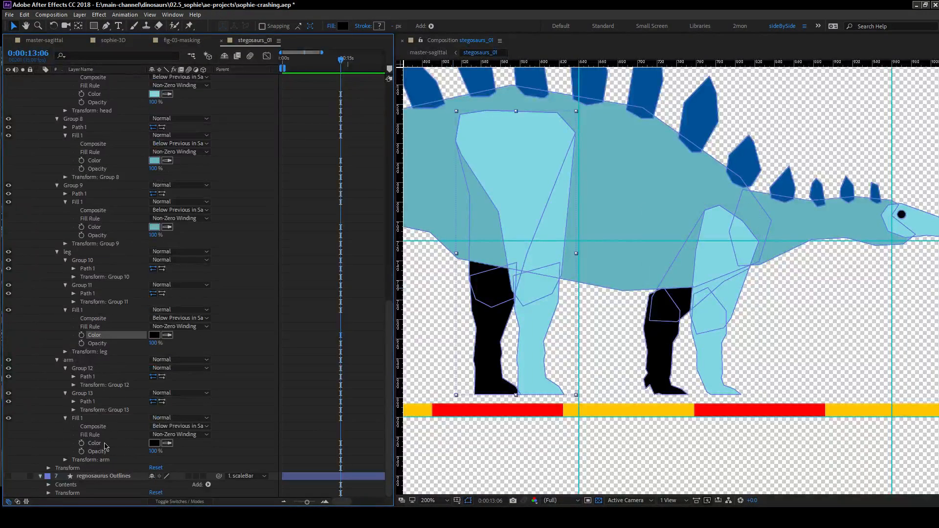
{"action": "left_click", "coordinate": [94, 443], "text": "ctrl"}
{"action": "left_click", "coordinate": [168, 444]}
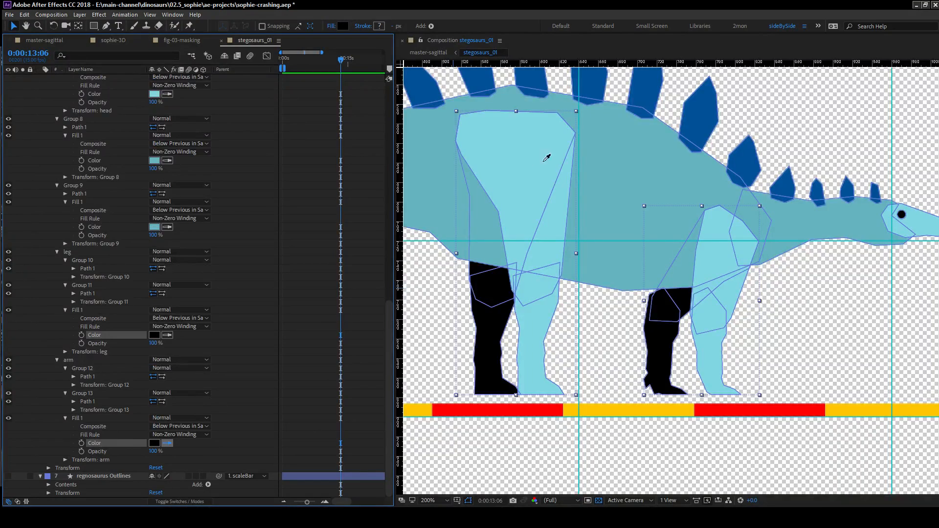
{"action": "left_click", "coordinate": [617, 169]}
Darken the shared fills of the leg and arm groups together to 49939E.
{"action": "left_click", "coordinate": [154, 336]}
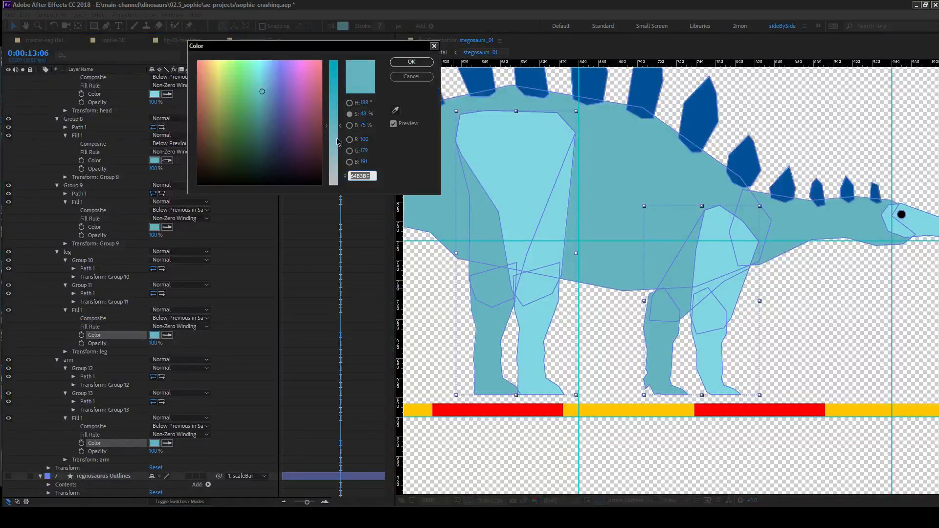
{"action": "left_click_drag", "start_coordinate": [359, 131], "coordinate": [374, 117]}
{"action": "left_click", "coordinate": [412, 62]}
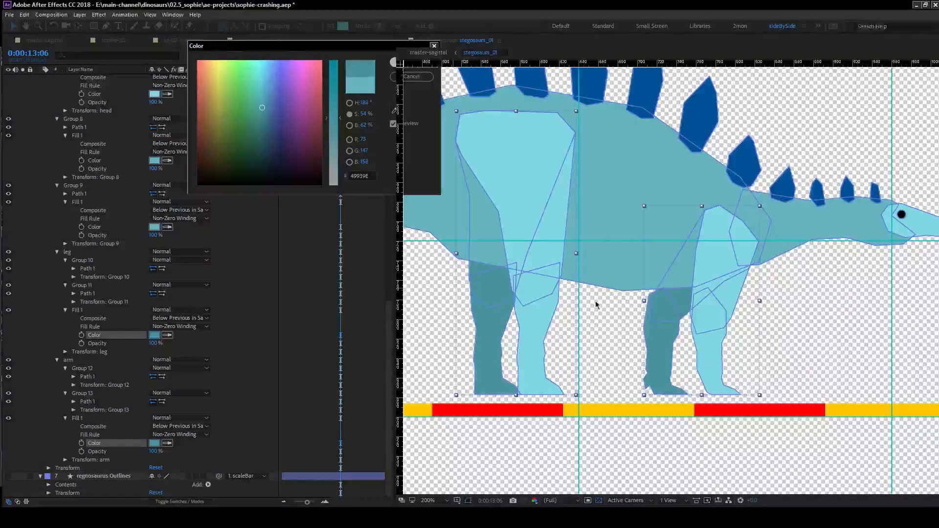
{"action": "left_click", "coordinate": [556, 294]}
{"action": "scroll", "coordinate": [565, 306], "scroll_direction": "down", "scroll_amount": 2}
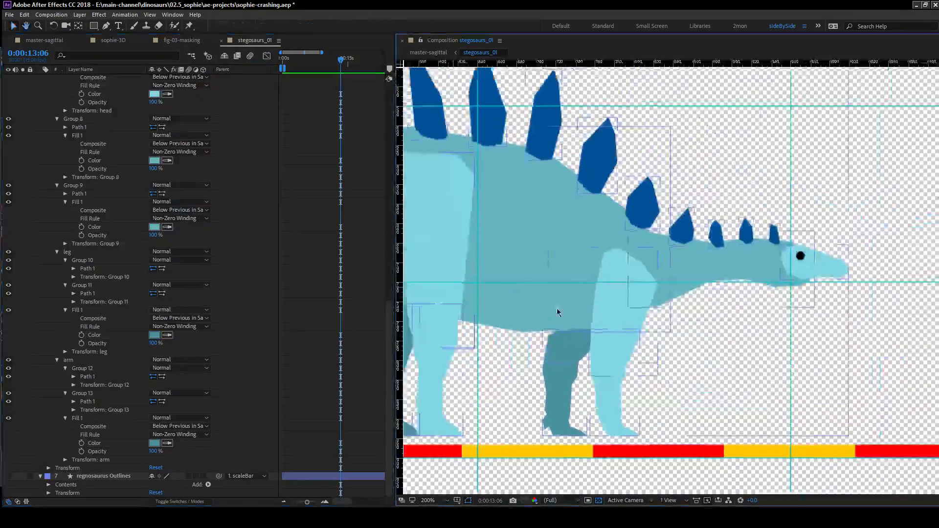
{"action": "scroll", "coordinate": [176, 246], "scroll_direction": "up", "scroll_amount": 8}
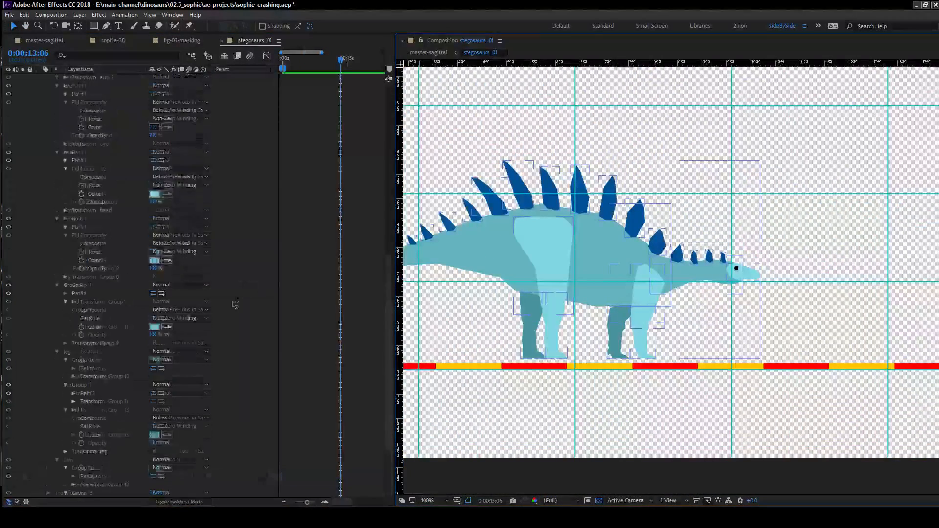
Expand the keratin group, sample the far leg's dark teal for its fill, and darken that colour to 11525C.
{"action": "scroll", "coordinate": [176, 246], "scroll_direction": "up", "scroll_amount": 11}
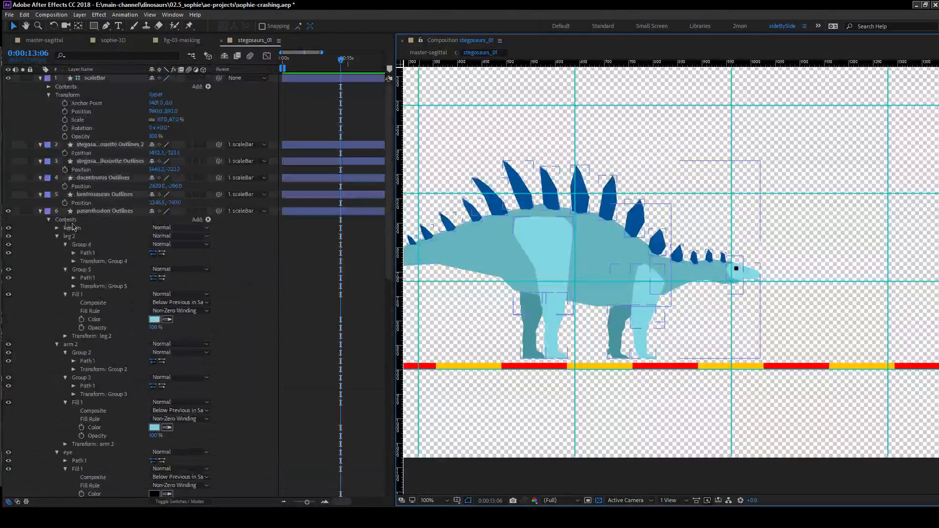
{"action": "left_click", "coordinate": [57, 228]}
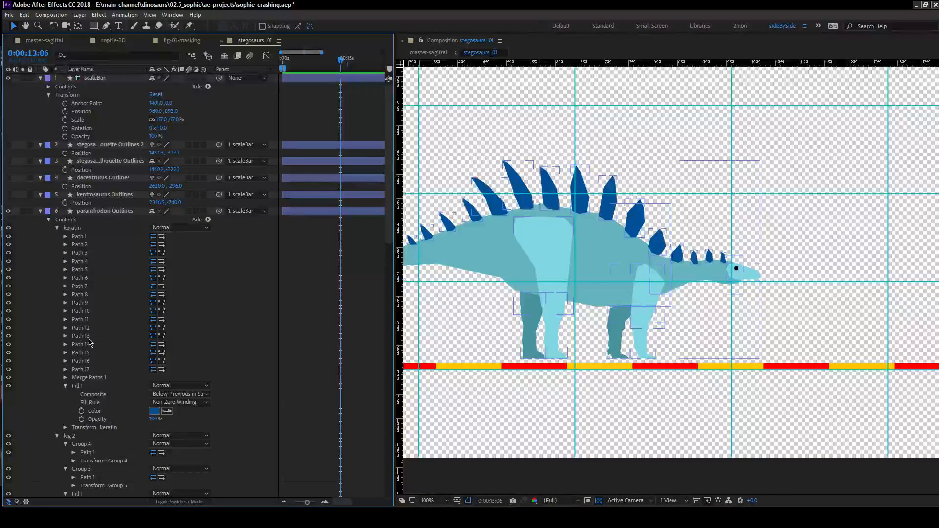
{"action": "left_click", "coordinate": [164, 412]}
{"action": "left_click", "coordinate": [534, 303]}
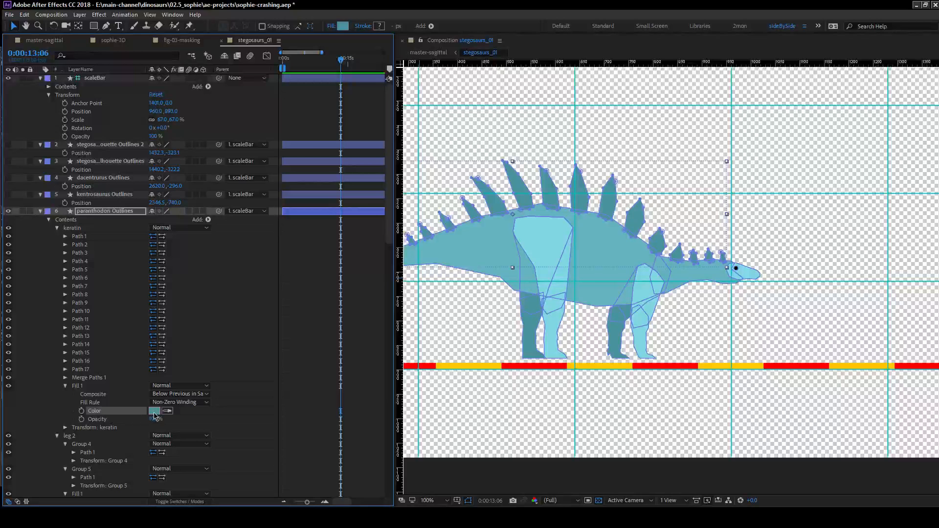
{"action": "left_click", "coordinate": [155, 412]}
{"action": "mouse_move", "coordinate": [364, 119]}
{"action": "left_mouse_down"}
{"action": "mouse_move", "coordinate": [375, 118]}
{"action": "mouse_move", "coordinate": [351, 130]}
{"action": "mouse_move", "coordinate": [371, 116]}
{"action": "left_mouse_up"}
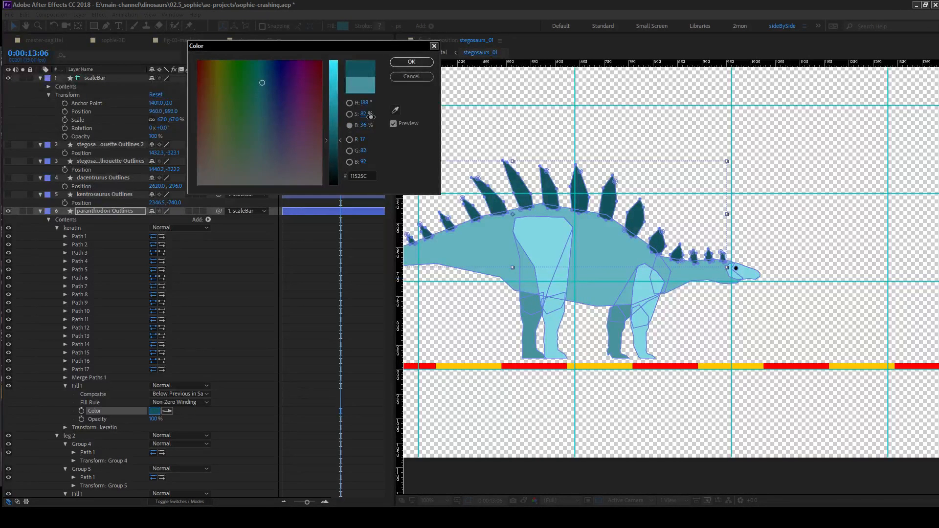
{"action": "left_click", "coordinate": [411, 61]}
{"action": "scroll", "coordinate": [753, 335], "scroll_direction": "down", "scroll_amount": 1}
{"action": "scroll", "coordinate": [753, 336], "scroll_direction": "up", "scroll_amount": 5}
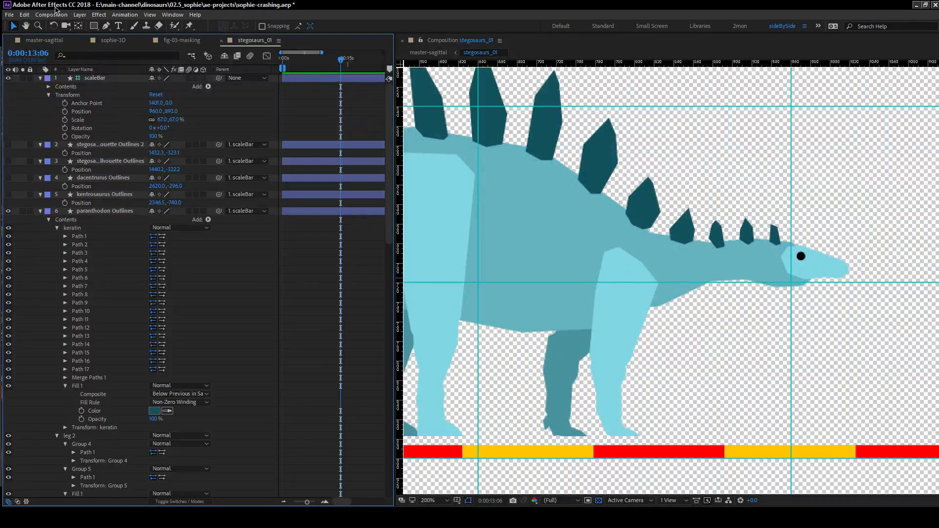
Check the plate colour in master-sagittal, brighten the keratin fill in stegosaurs_01 to a more vivid teal, and compare it again.
{"action": "left_click", "coordinate": [41, 41]}
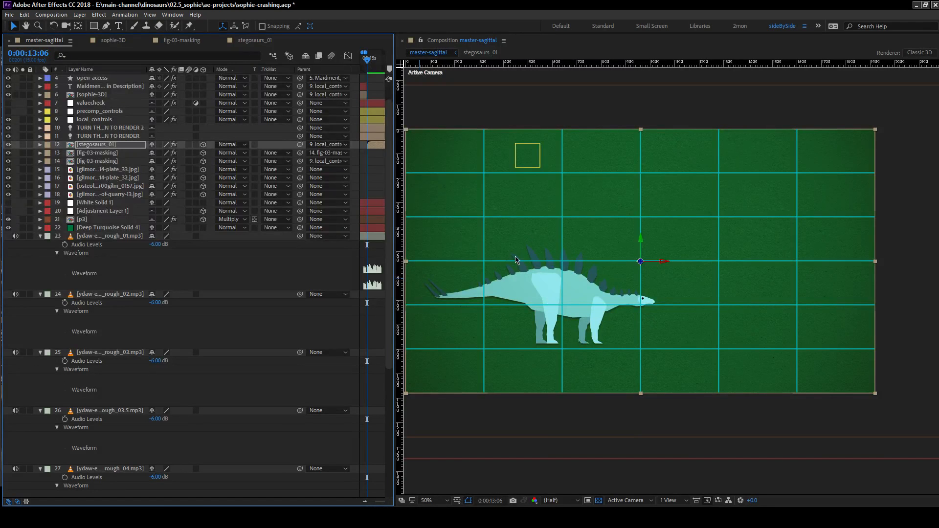
{"action": "left_click", "coordinate": [254, 41]}
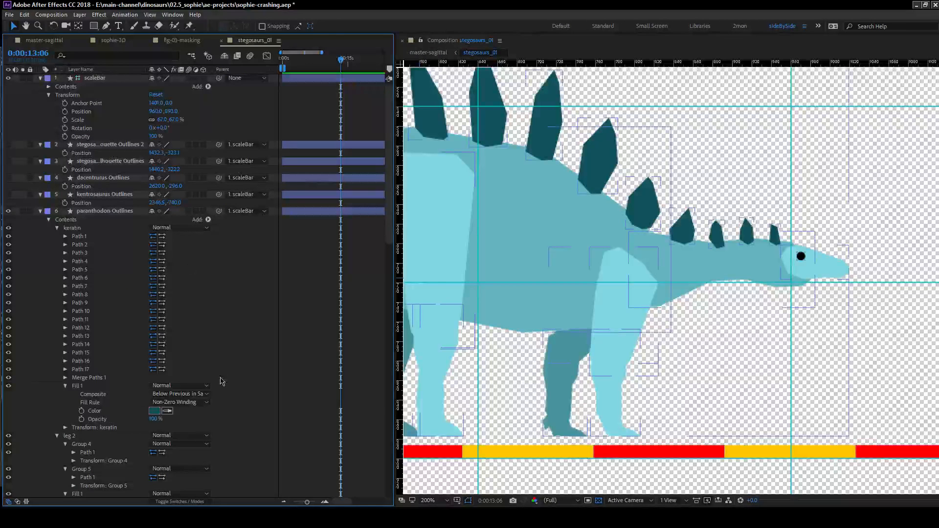
{"action": "left_click", "coordinate": [156, 411]}
{"action": "mouse_move", "coordinate": [371, 129]}
{"action": "left_mouse_down"}
{"action": "mouse_move", "coordinate": [381, 134]}
{"action": "mouse_move", "coordinate": [371, 115]}
{"action": "left_mouse_up"}
{"action": "left_click", "coordinate": [410, 63]}
{"action": "left_click", "coordinate": [44, 40]}
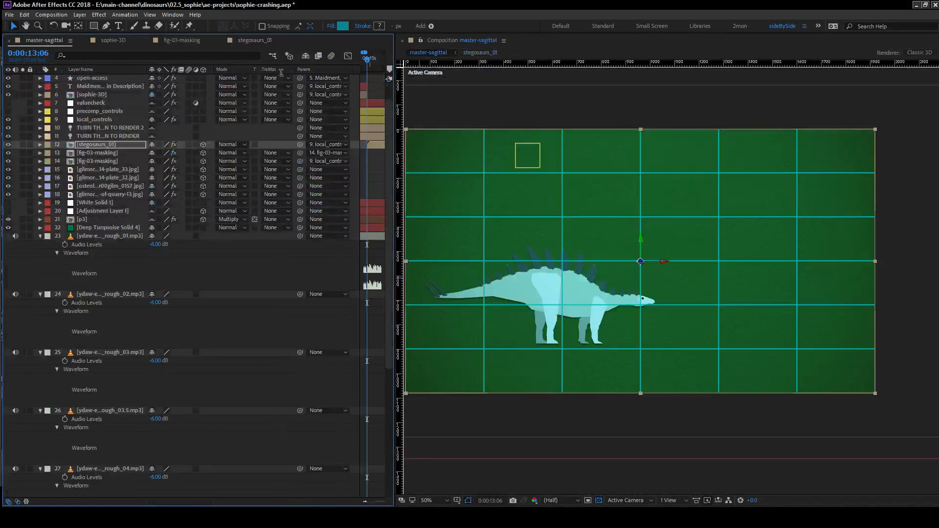
{"action": "left_click", "coordinate": [249, 41]}
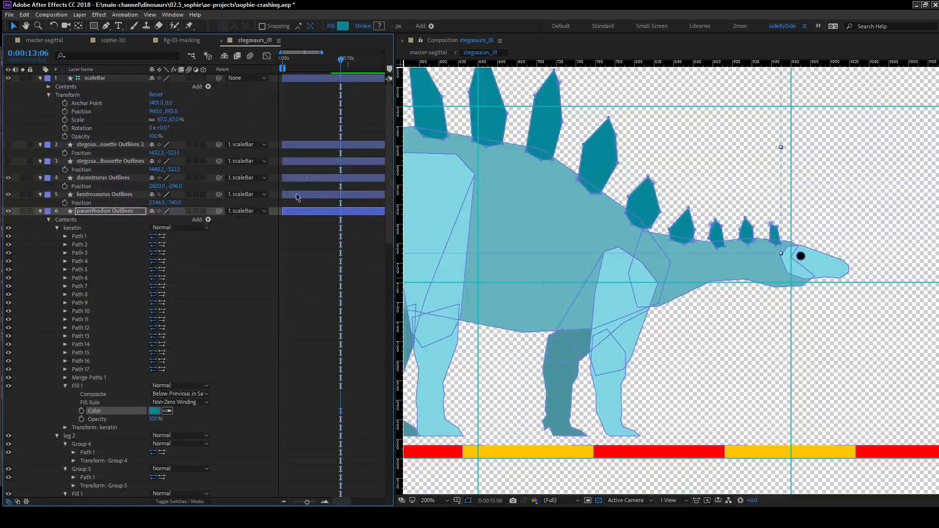
Show the dacentrurus and kentrosaurus layers and compare their colours with the paranthodon's at closer range in master-sagittal.
{"action": "left_click", "coordinate": [9, 195]}
{"action": "key", "text": "comma"}
{"action": "key", "text": "comma"}
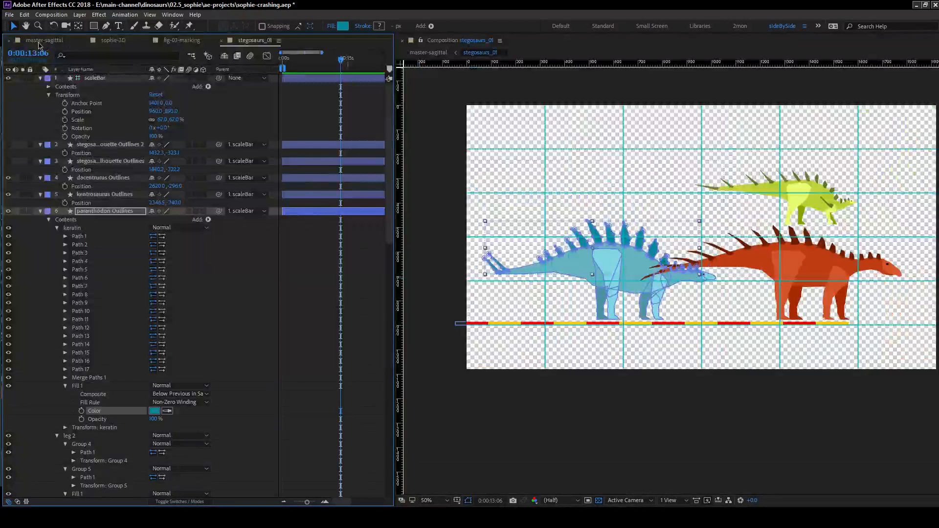
{"action": "left_click", "coordinate": [44, 42]}
{"action": "key", "text": "comma"}
{"action": "key", "text": "comma"}
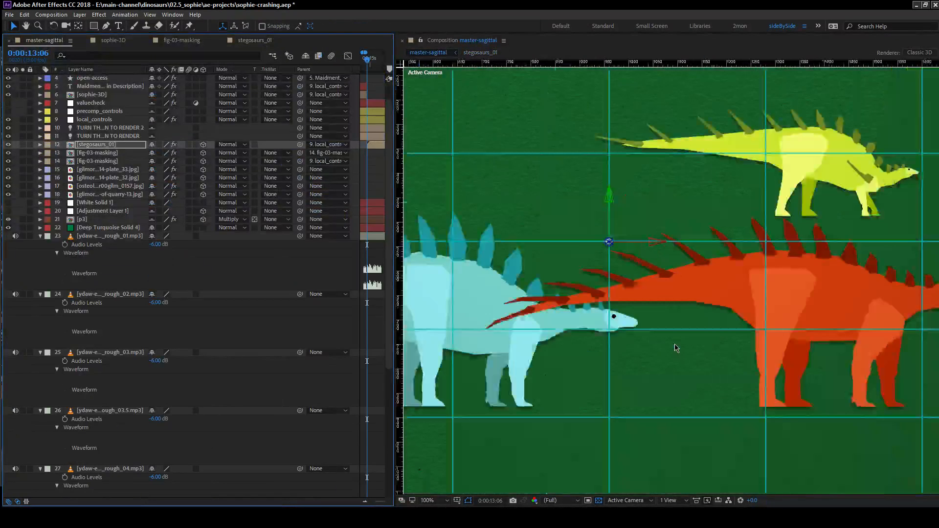
{"action": "key", "text": "period"}
{"action": "key", "text": "period"}
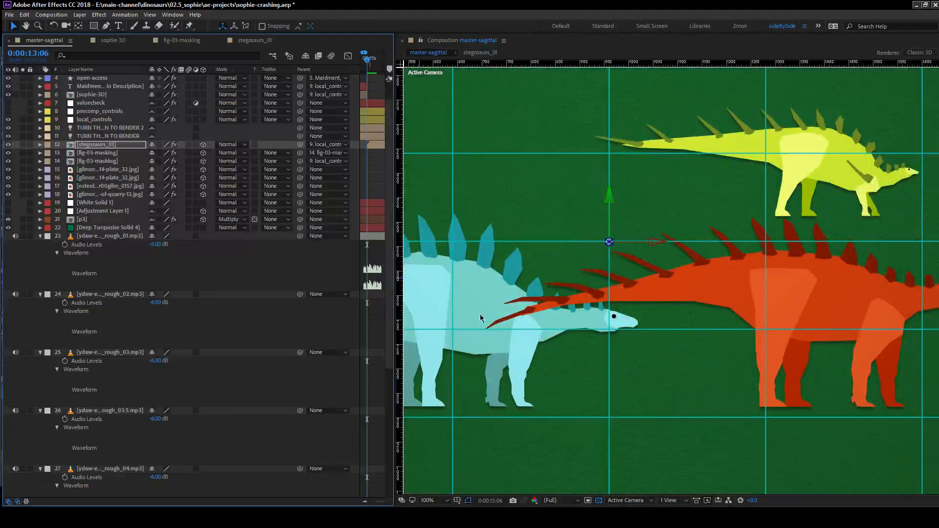
Return to stegosaurs_01, collapse the paranthodon layer, and make the regnosaurus layer visible.
{"action": "left_click", "coordinate": [252, 40]}
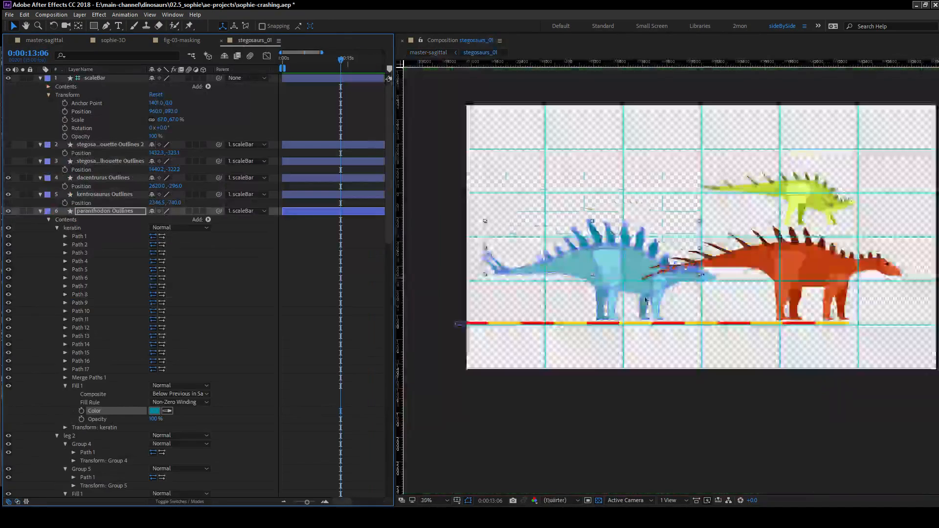
{"action": "left_click_drag", "start_coordinate": [658, 297], "coordinate": [604, 260]}
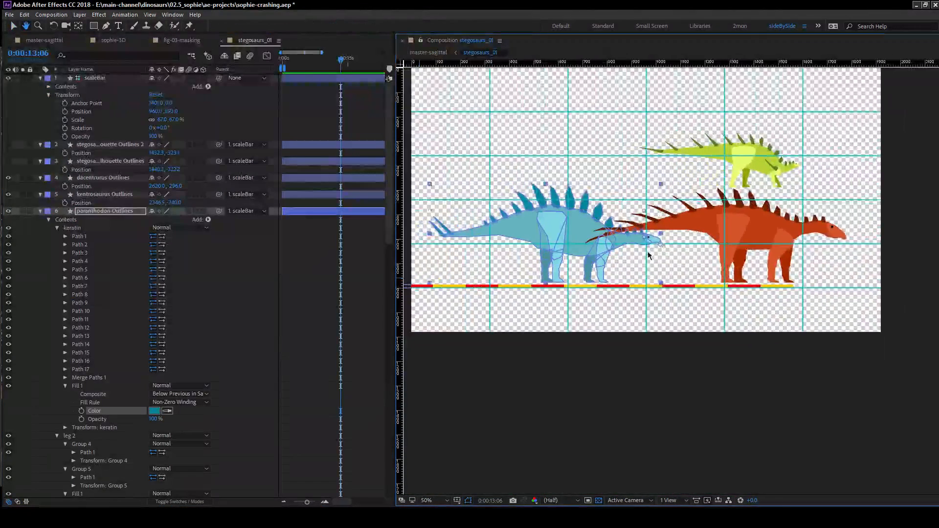
{"action": "left_click_drag", "start_coordinate": [542, 222], "coordinate": [587, 219]}
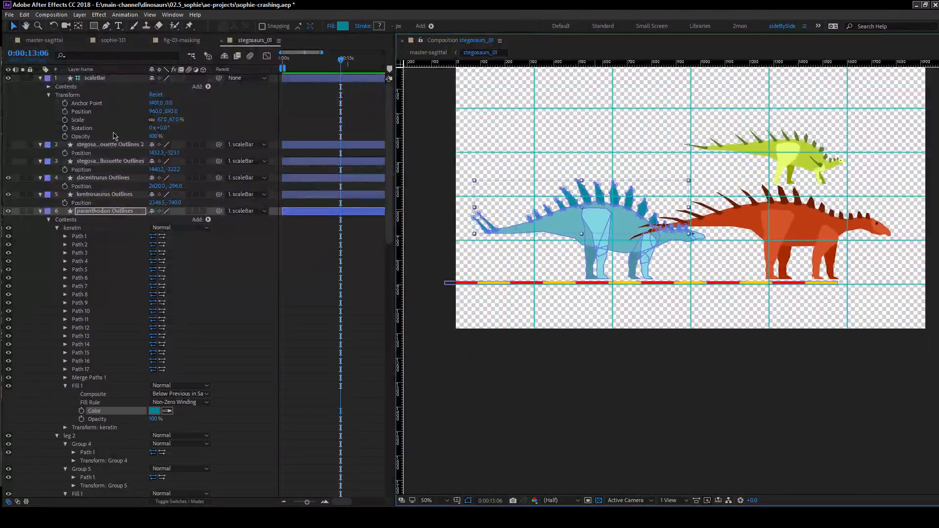
{"action": "scroll", "coordinate": [89, 275], "scroll_direction": "down", "scroll_amount": 5}
{"action": "scroll", "coordinate": [98, 349], "scroll_direction": "up", "scroll_amount": 6}
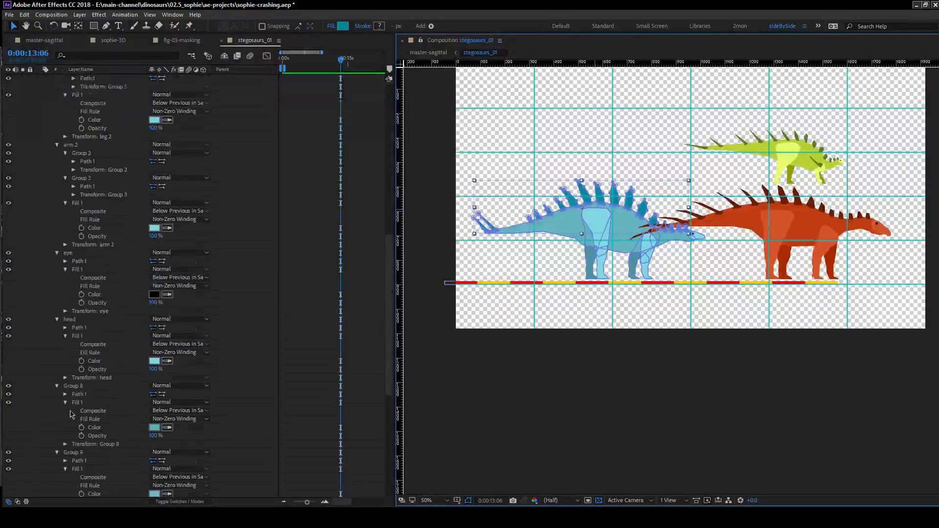
{"action": "left_click", "coordinate": [40, 112]}
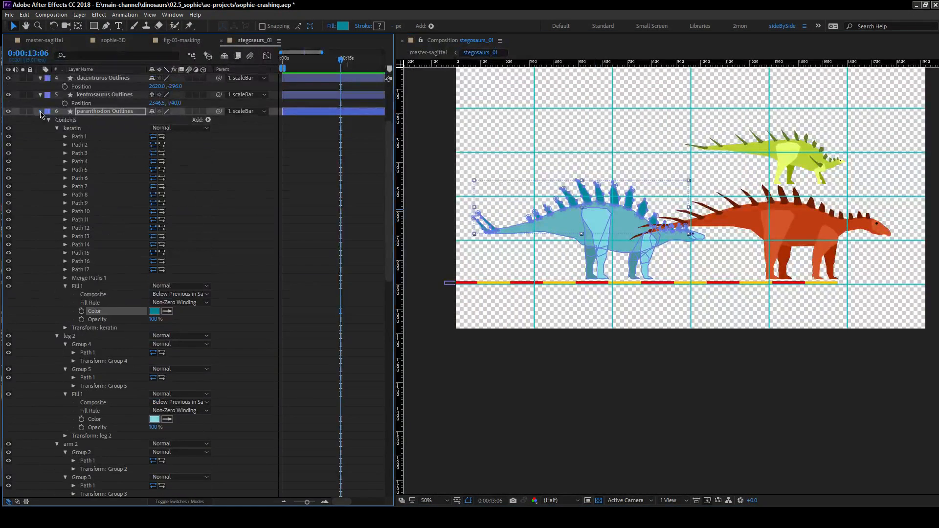
{"action": "left_click", "coordinate": [47, 206]}
{"action": "left_click", "coordinate": [9, 220]}
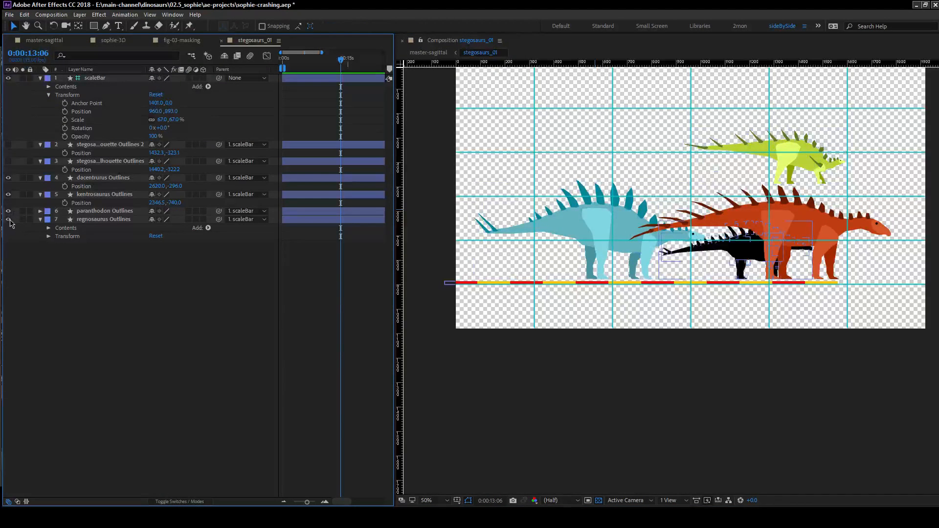
Move the dacentrurus above the paranthodon by setting its position to 1507.0, -914.0.
{"action": "left_click", "coordinate": [730, 252]}
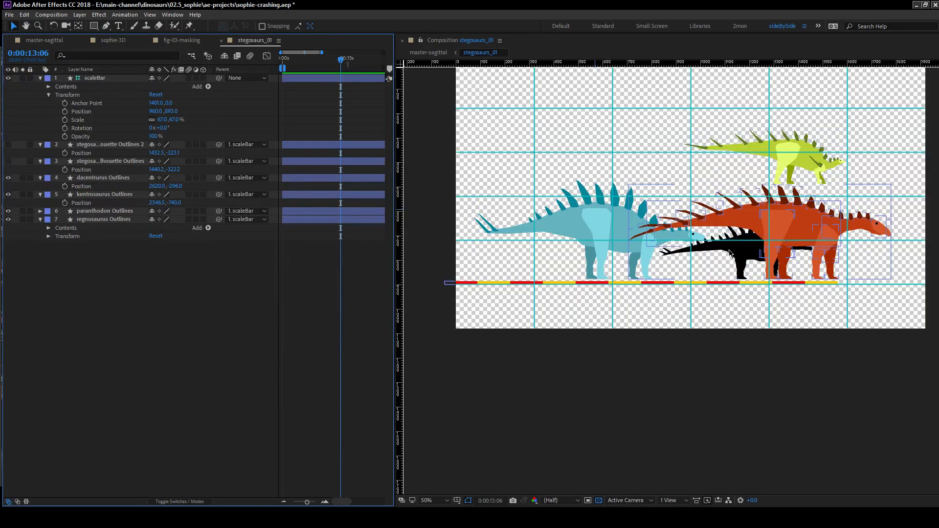
{"action": "left_click", "coordinate": [96, 178]}
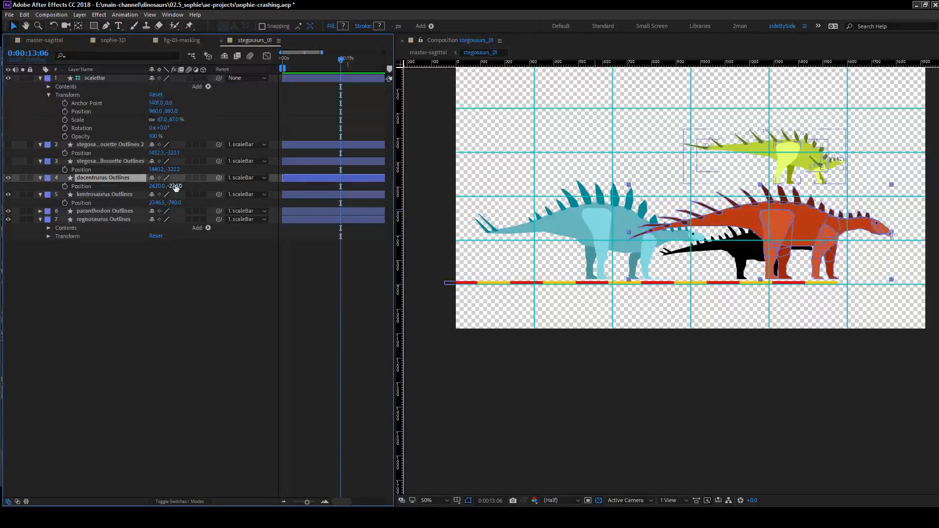
{"action": "mouse_move", "coordinate": [157, 187]}
{"action": "left_mouse_down"}
{"action": "mouse_move", "coordinate": [138, 178]}
{"action": "mouse_move", "coordinate": [104, 186]}
{"action": "mouse_move", "coordinate": [175, 187]}
{"action": "left_mouse_up"}
{"action": "left_click_drag", "start_coordinate": [104, 190], "coordinate": [4, 190]}
{"action": "left_click", "coordinate": [16, 295]}
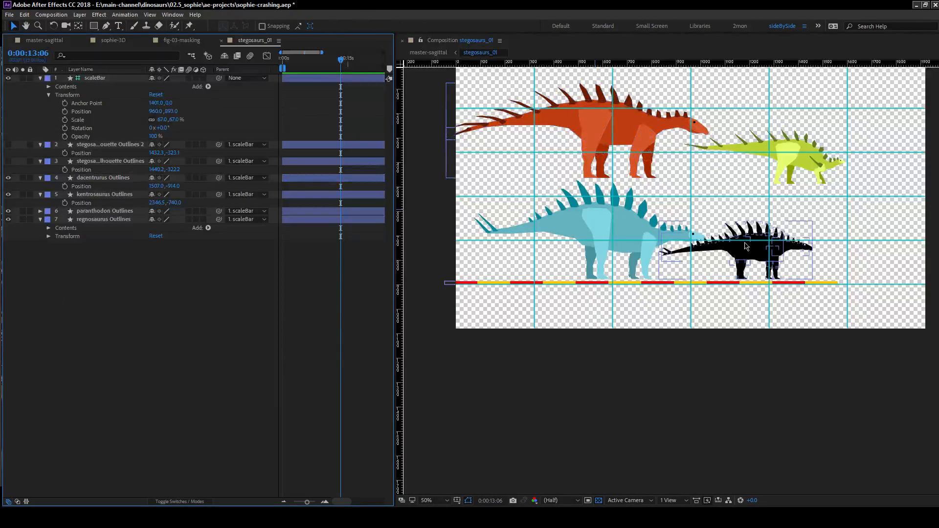
Shift the regnosaurus away from the paranthodon's head, setting its position to 2277.5, -211.5.
{"action": "left_click_drag", "start_coordinate": [760, 243], "coordinate": [635, 263]}
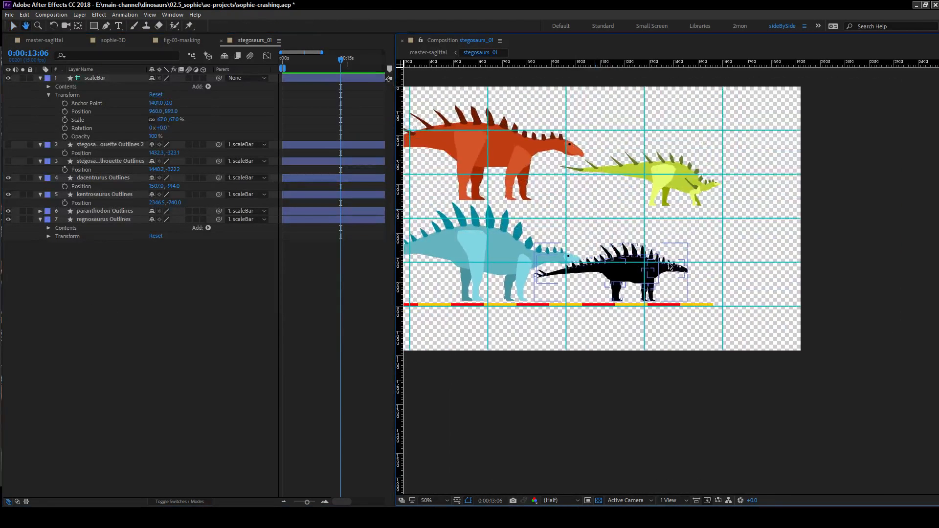
{"action": "left_click", "coordinate": [104, 194]}
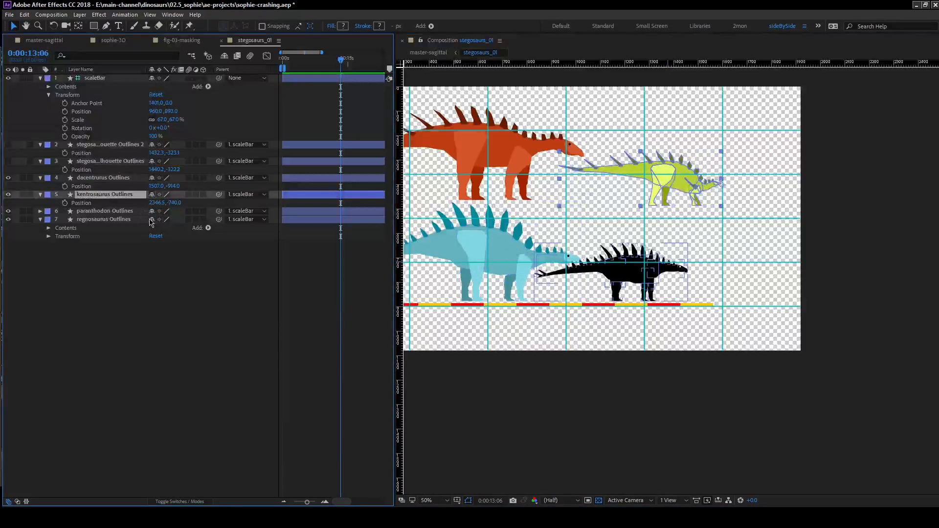
{"action": "left_click", "coordinate": [102, 177]}
{"action": "left_click", "coordinate": [112, 213]}
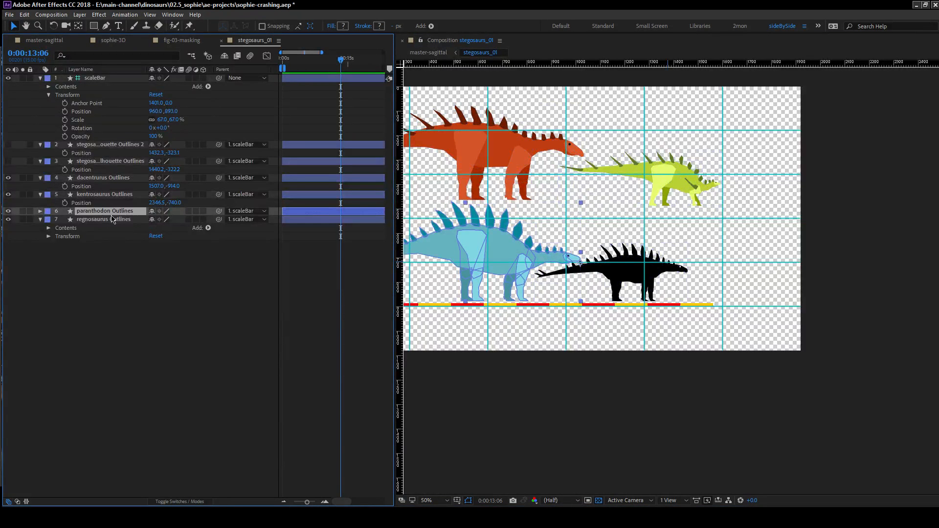
{"action": "left_click", "coordinate": [107, 221]}
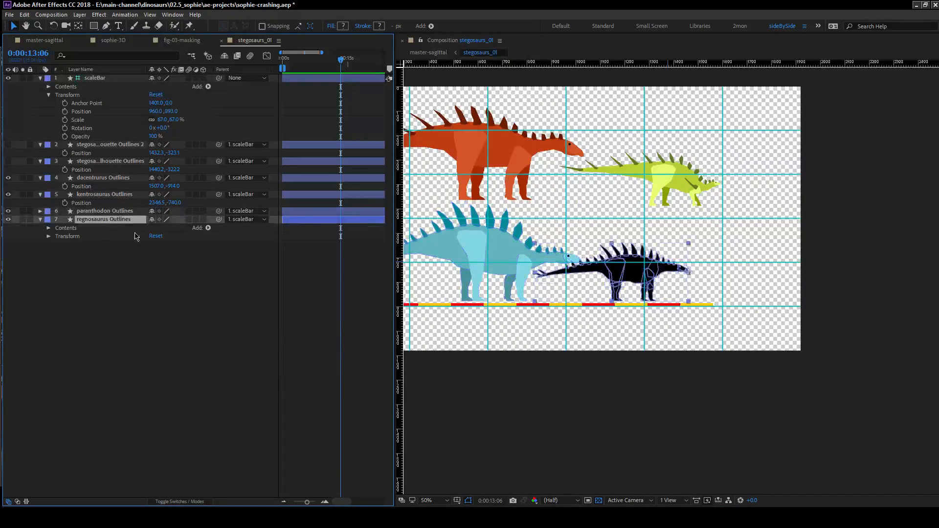
{"action": "key", "text": "p"}
{"action": "left_click_drag", "start_coordinate": [160, 227], "coordinate": [231, 232]}
{"action": "left_click", "coordinate": [213, 245]}
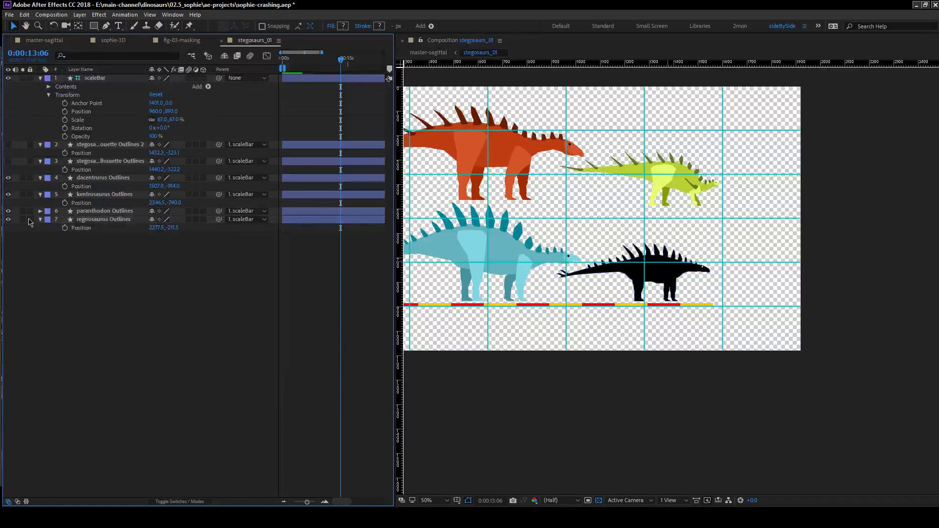
Expand the regnosaurus layer's contents to list its shape groups.
{"action": "left_click", "coordinate": [40, 220]}
{"action": "left_click", "coordinate": [40, 219]}
{"action": "left_click", "coordinate": [49, 228]}
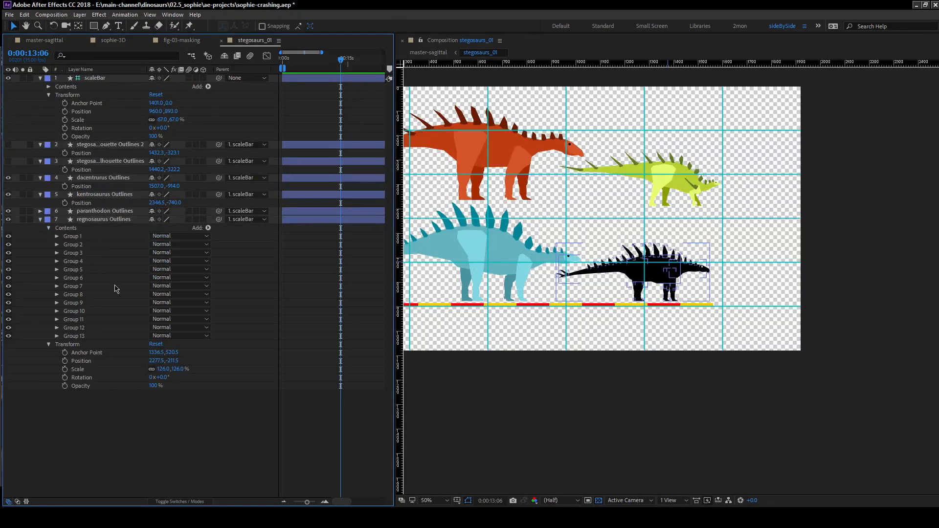
{"action": "key", "text": "v"}
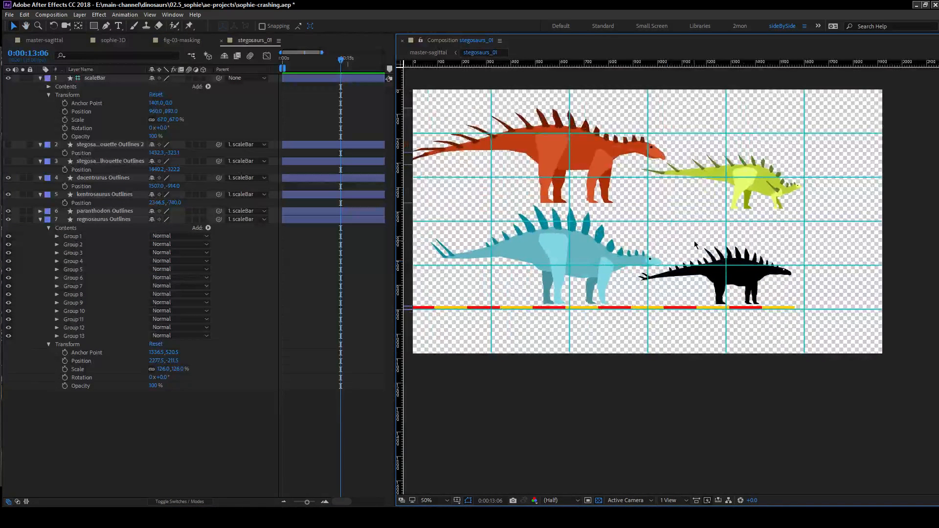
{"action": "left_click", "coordinate": [695, 276]}
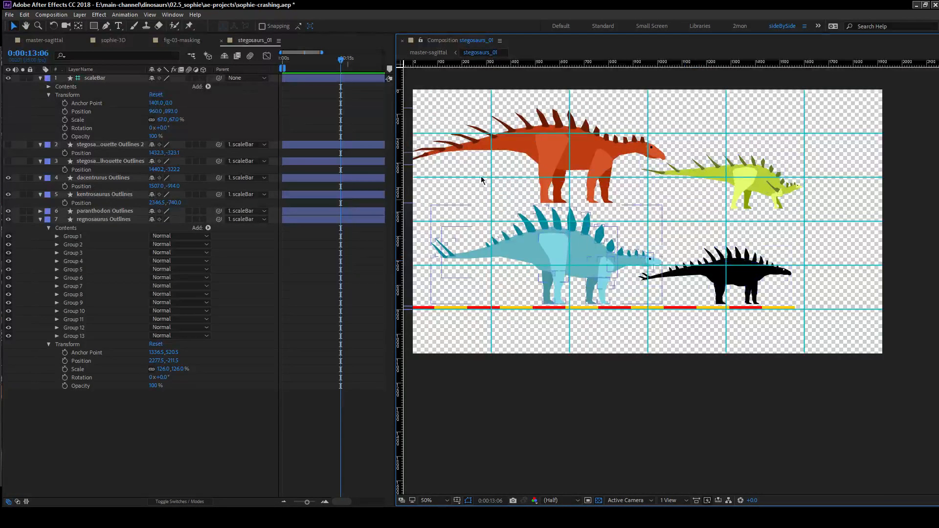
Make both stegosaurus silhouette layers visible alongside the other dinosaurs.
{"action": "left_click_drag", "start_coordinate": [741, 220], "coordinate": [678, 231]}
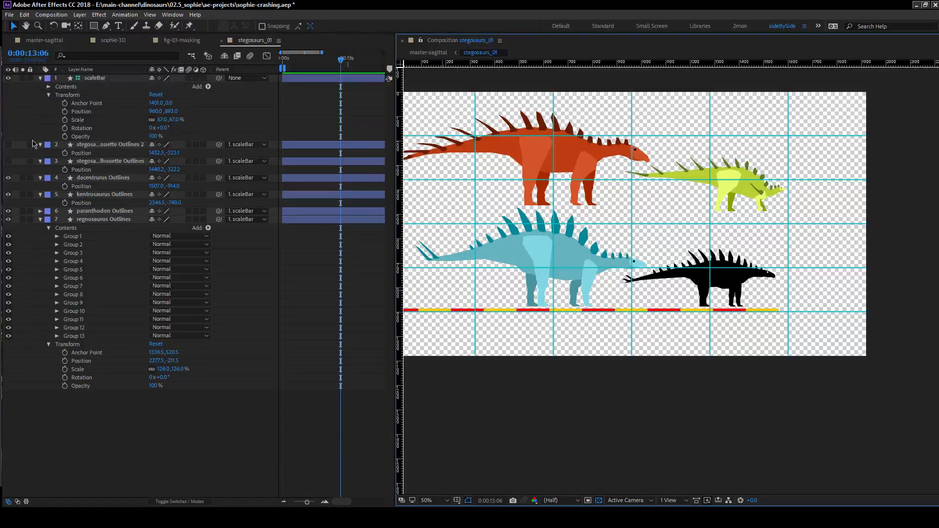
{"action": "left_click", "coordinate": [8, 144]}
{"action": "left_click", "coordinate": [7, 161]}
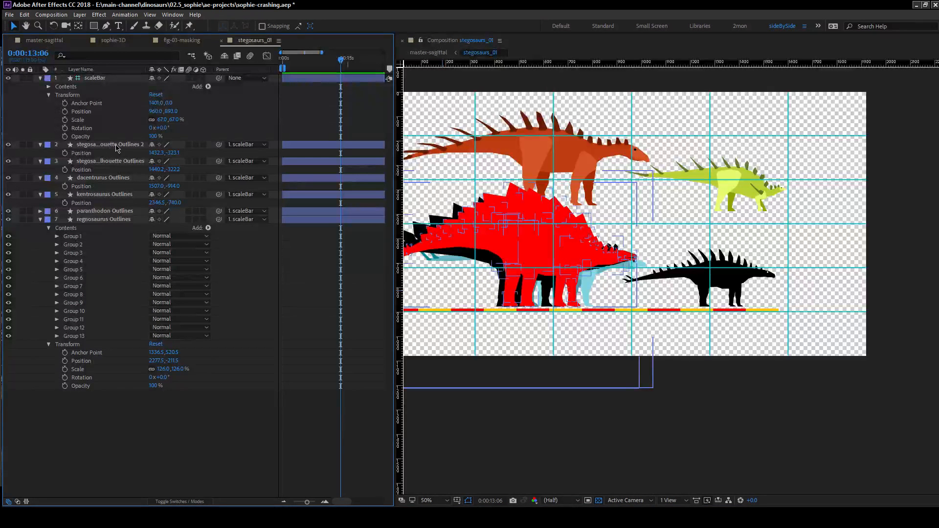
Move both stegosaurus silhouettes together to the centre of the lineup, with positions 2119.3, -438.1 and 2127.2, -437.2.
{"action": "left_click", "coordinate": [177, 146]}
{"action": "left_click", "coordinate": [158, 160], "text": "shift"}
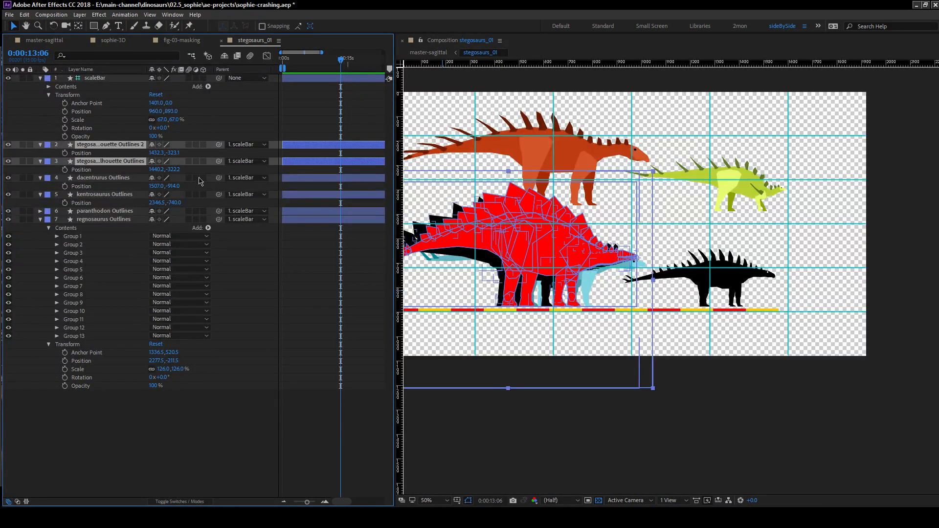
{"action": "left_click_drag", "start_coordinate": [157, 153], "coordinate": [629, 150]}
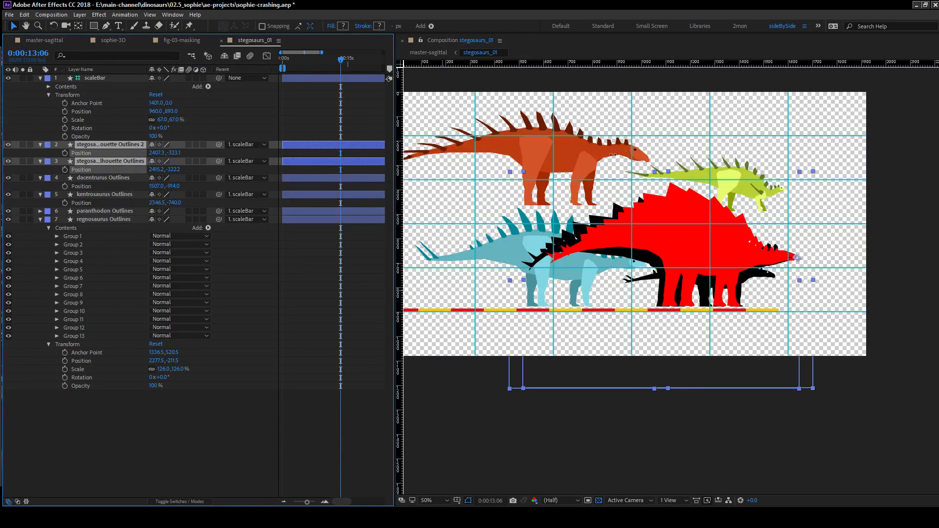
{"action": "left_click_drag", "start_coordinate": [116, 189], "coordinate": [476, 220]}
{"action": "key", "text": "space"}
{"action": "left_click_drag", "start_coordinate": [595, 258], "coordinate": [598, 313]}
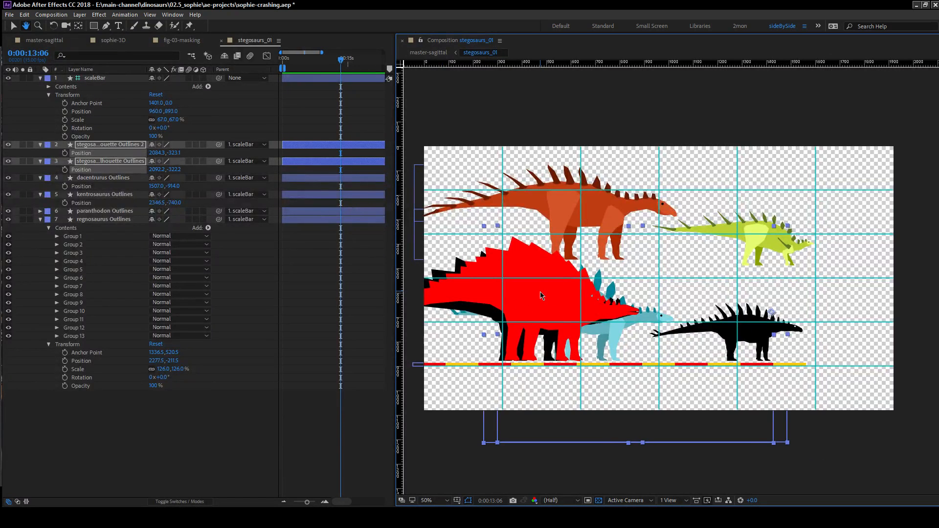
{"action": "left_click_drag", "start_coordinate": [542, 295], "coordinate": [820, 247]}
{"action": "key", "text": "v"}
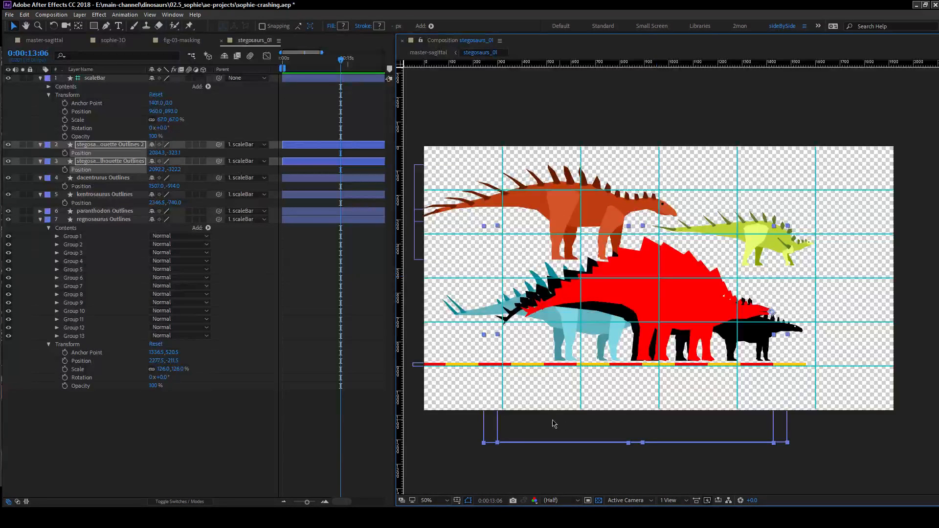
{"action": "left_click_drag", "start_coordinate": [158, 170], "coordinate": [112, 172]}
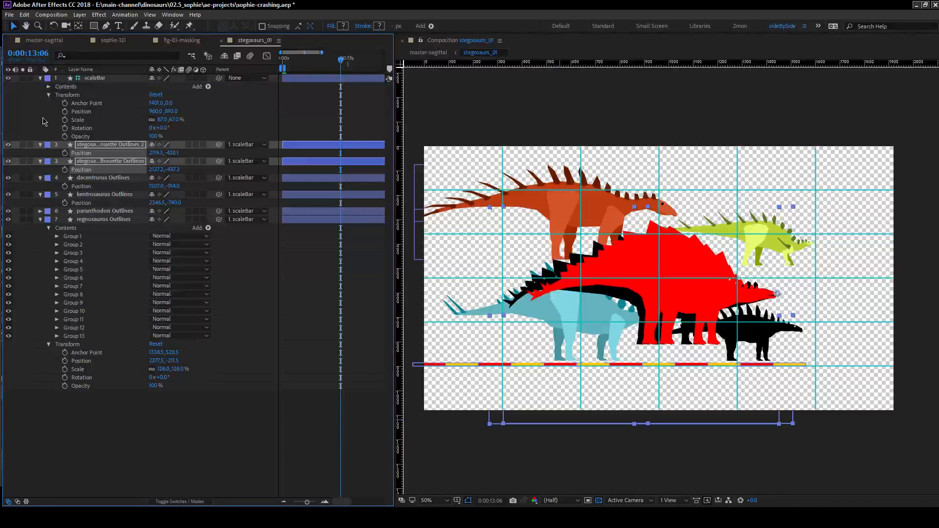
Scale the scaleBar layer to 56% so the parented dinosaurs shrink with it.
{"action": "left_click", "coordinate": [123, 150]}
{"action": "left_click", "coordinate": [173, 119]}
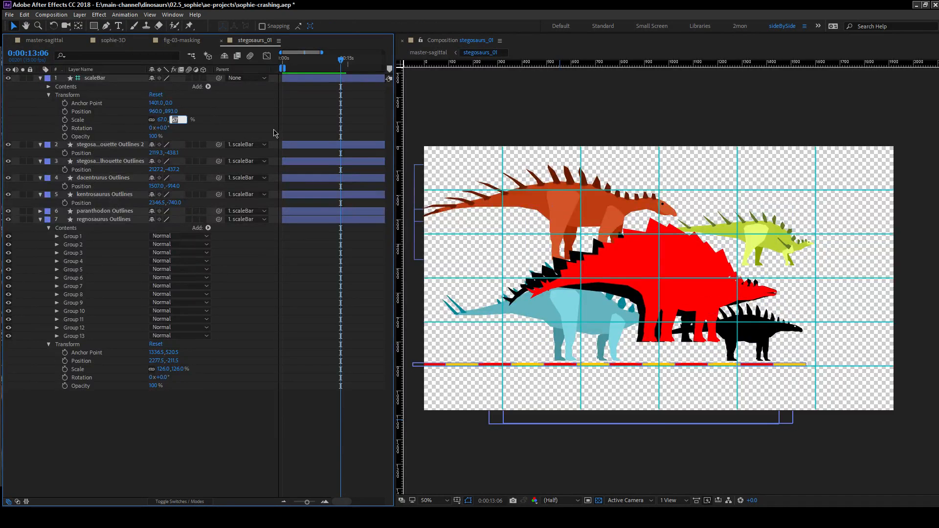
{"action": "type", "text": "56"}
{"action": "key", "text": "Return"}
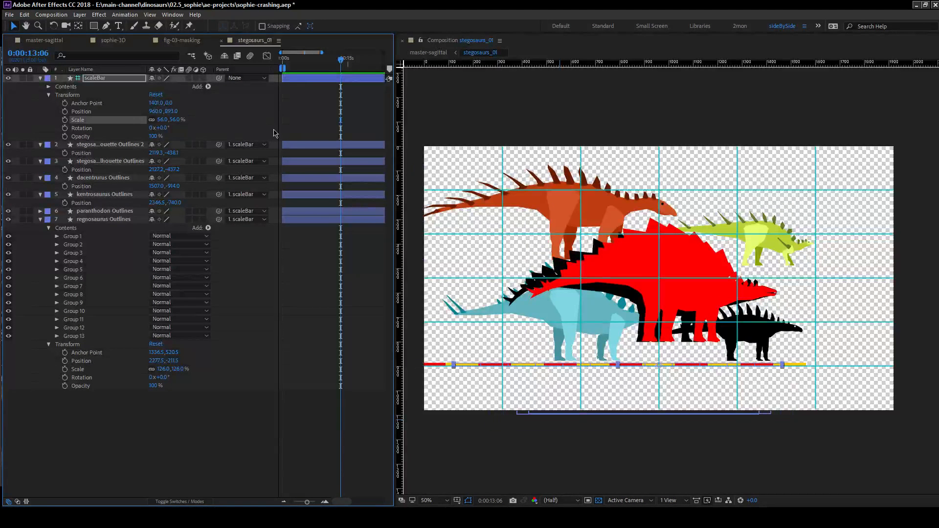
{"action": "left_click", "coordinate": [189, 437]}
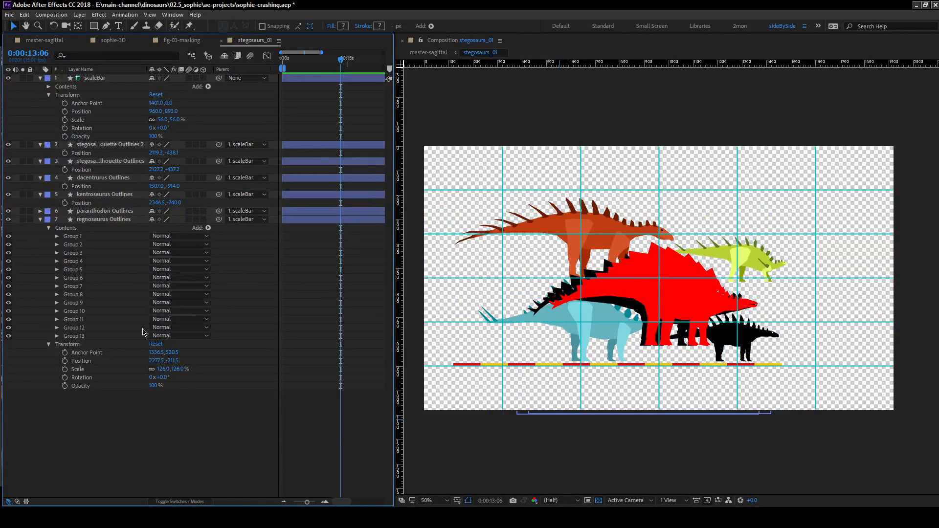
Move the paranthodon to the composition's lower-left area and the kentrosaurus to its lower-right corner, at about 2757.2, 49.3.
{"action": "left_click", "coordinate": [598, 328]}
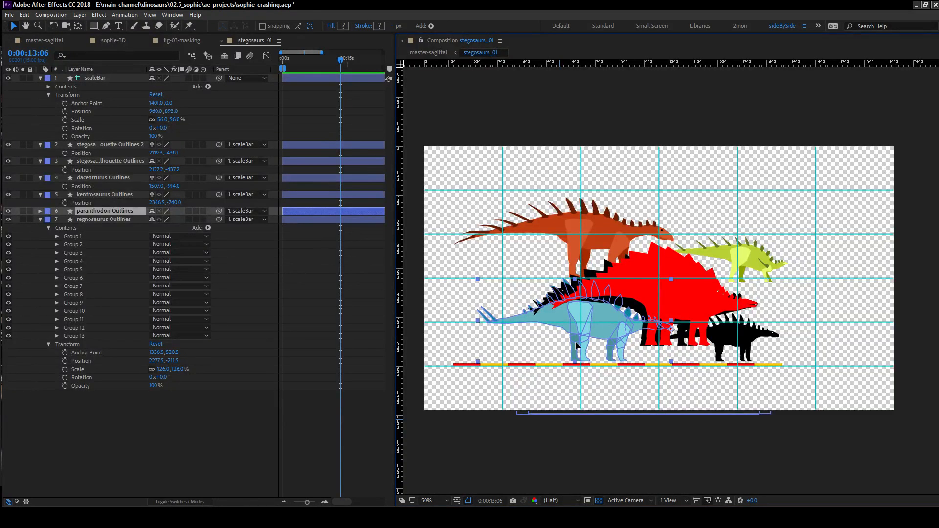
{"action": "left_click_drag", "start_coordinate": [574, 350], "coordinate": [556, 371]}
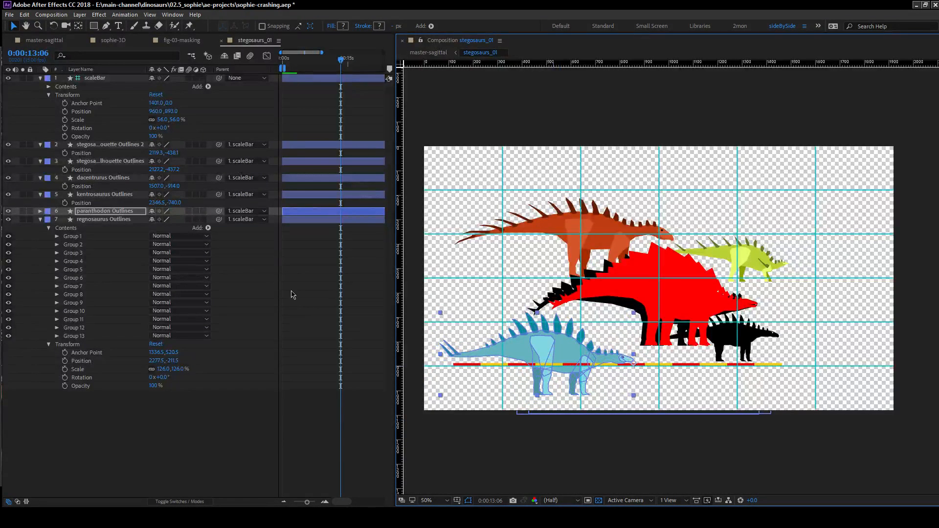
{"action": "left_click", "coordinate": [113, 196]}
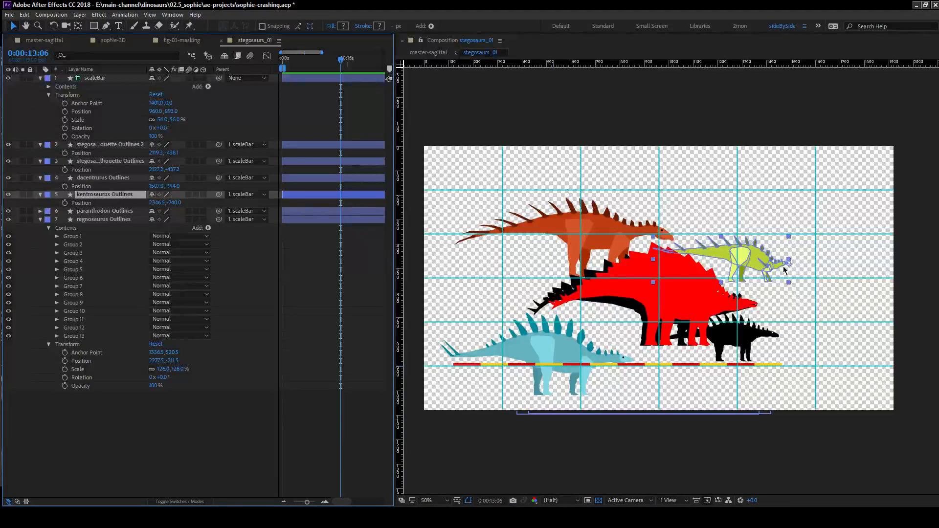
{"action": "left_click_drag", "start_coordinate": [745, 259], "coordinate": [812, 399]}
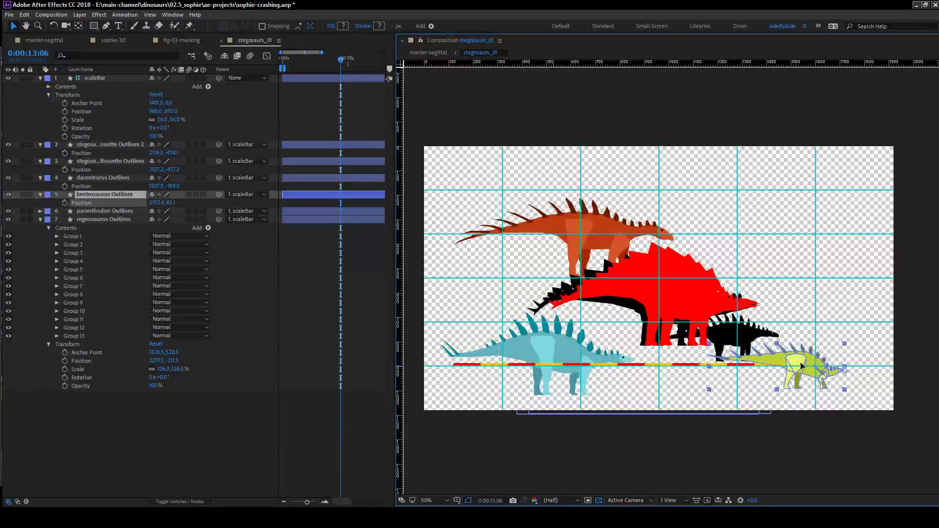
Move the regnosaurus to the lower-left area at 856.1, -32.9 and the dacentrurus to the upper-left corner at 1367.7, -1146.1.
{"action": "left_click", "coordinate": [98, 220]}
{"action": "left_click_drag", "start_coordinate": [727, 341], "coordinate": [532, 340]}
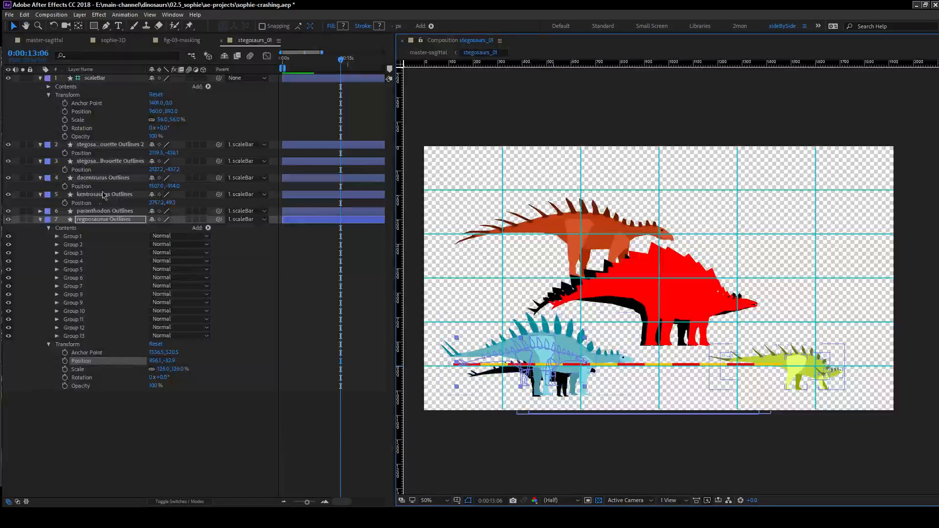
{"action": "left_click", "coordinate": [111, 179]}
{"action": "left_click_drag", "start_coordinate": [598, 235], "coordinate": [575, 201]}
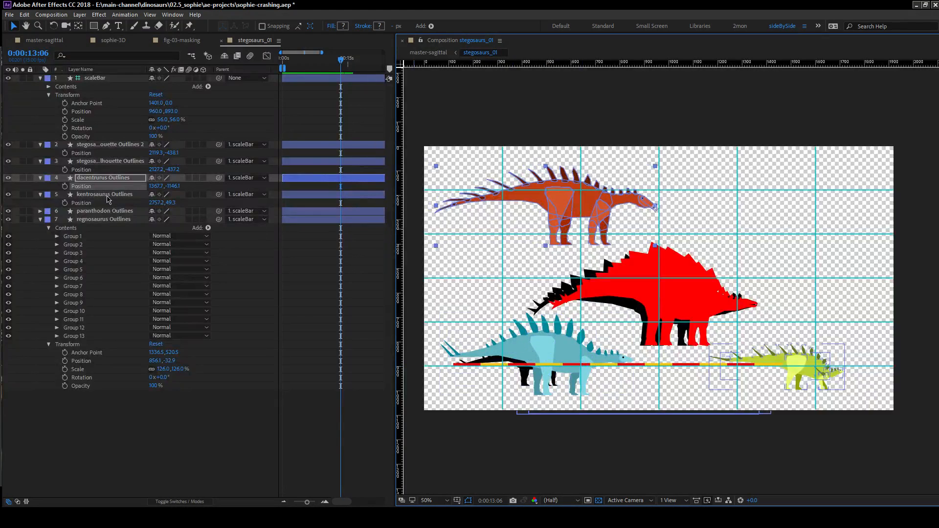
Move the paranthodon to the composition's upper-right corner, beside the dacentrurus, and deselect it.
{"action": "left_click", "coordinate": [579, 367]}
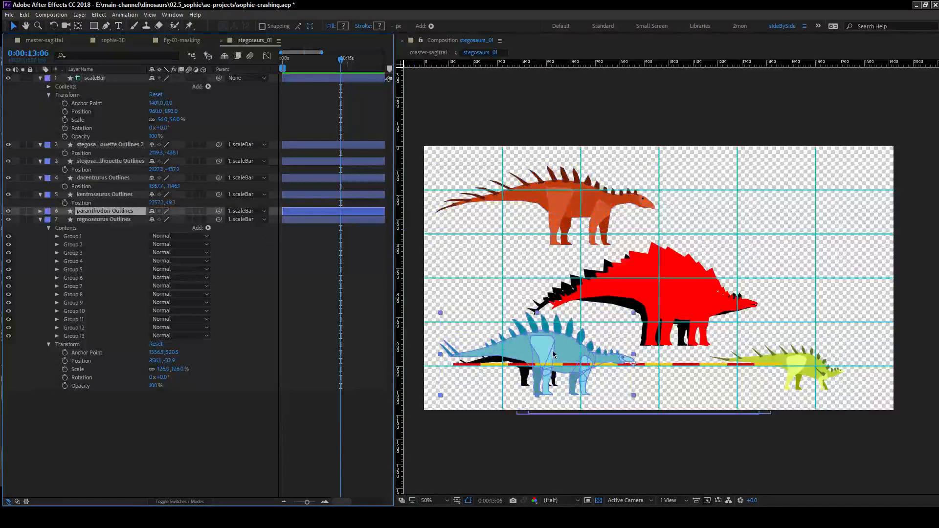
{"action": "left_click_drag", "start_coordinate": [580, 367], "coordinate": [792, 209]}
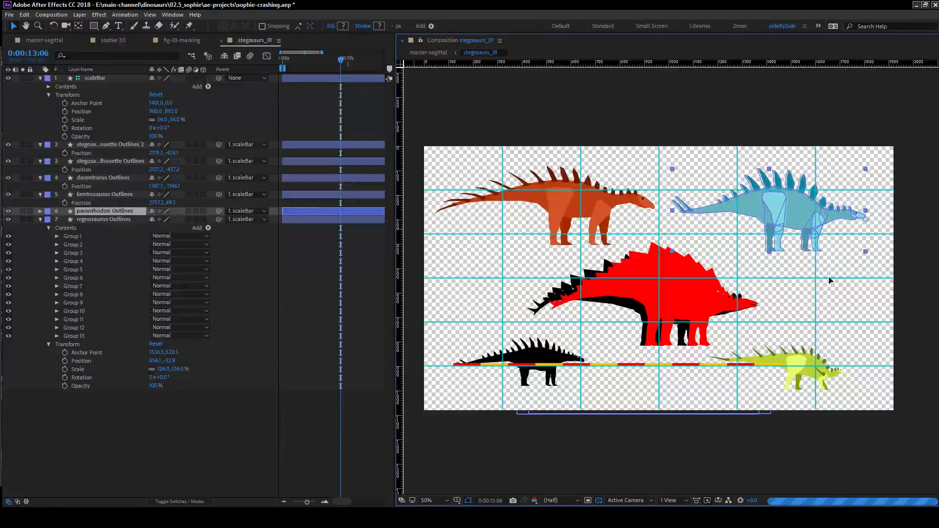
{"action": "left_click", "coordinate": [371, 455]}
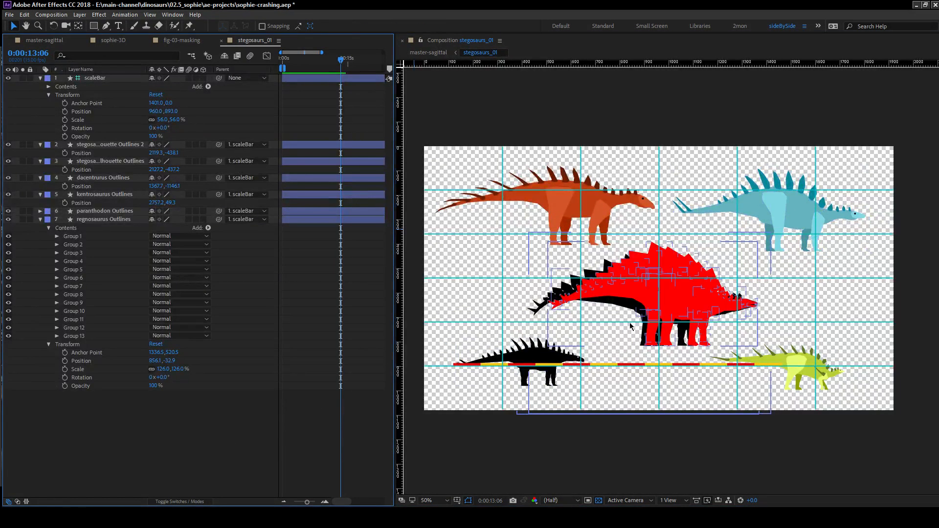
Open the master-sagittal composition to review the whole rearranged dinosaur lineup on the green background.
{"action": "left_click", "coordinate": [45, 40]}
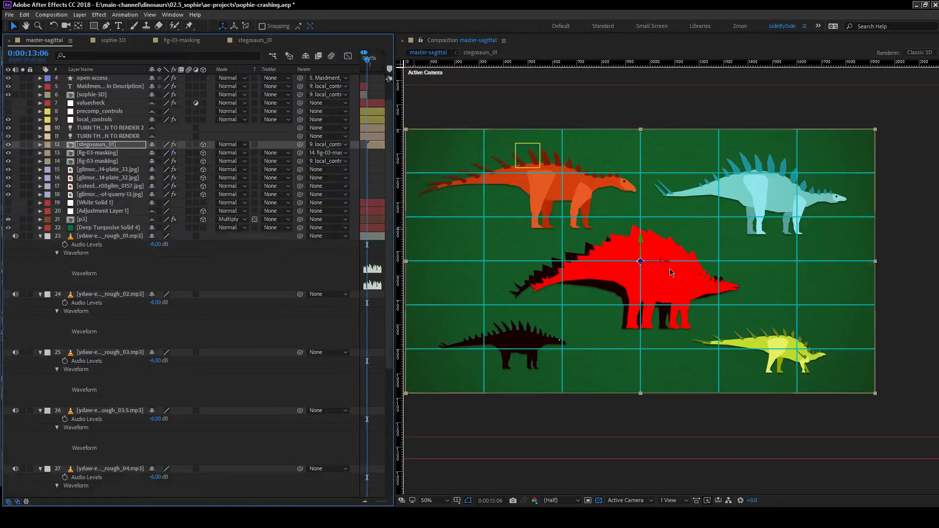
{"action": "left_click_drag", "start_coordinate": [671, 272], "coordinate": [690, 277]}
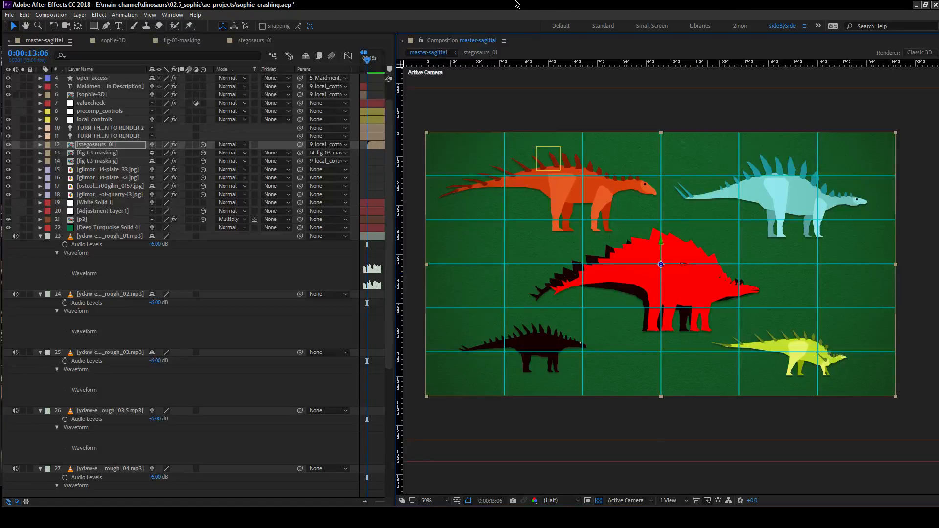
Save the project, then save it as sophie-stegosaurus.aep in the ae-projects folder, replacing the existing file.
{"action": "key", "text": "ctrl+s"}
{"action": "left_click", "coordinate": [9, 14]}
{"action": "mouse_move", "coordinate": [73, 95]}
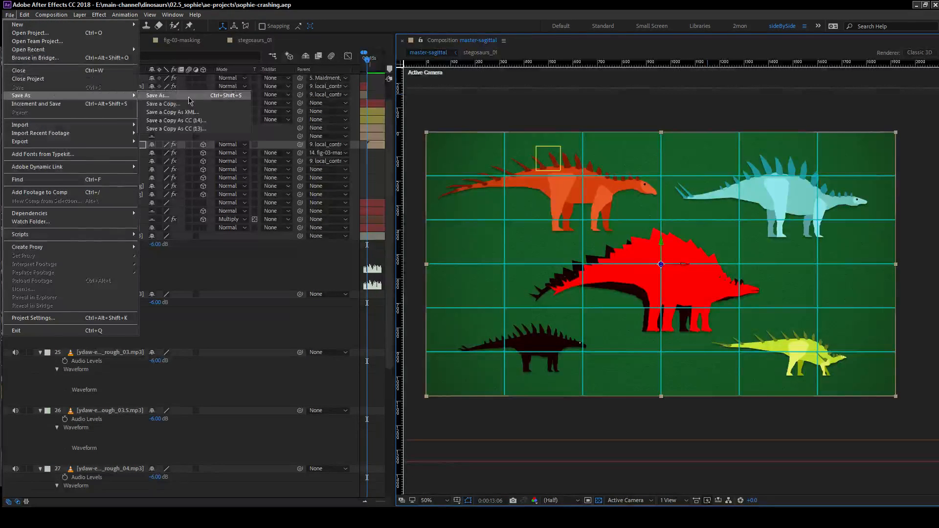
{"action": "left_click", "coordinate": [189, 97]}
{"action": "left_click", "coordinate": [147, 96]}
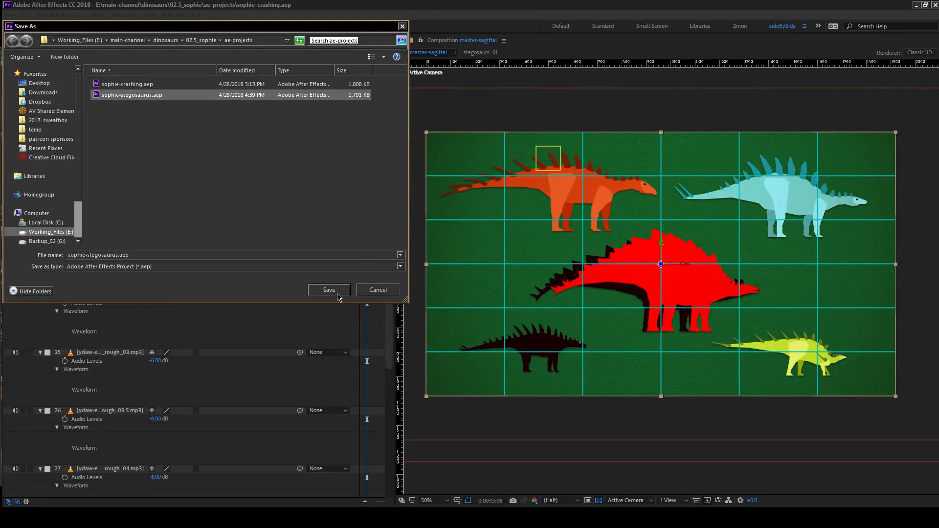
{"action": "left_click", "coordinate": [340, 293]}
{"action": "left_click", "coordinate": [491, 262]}
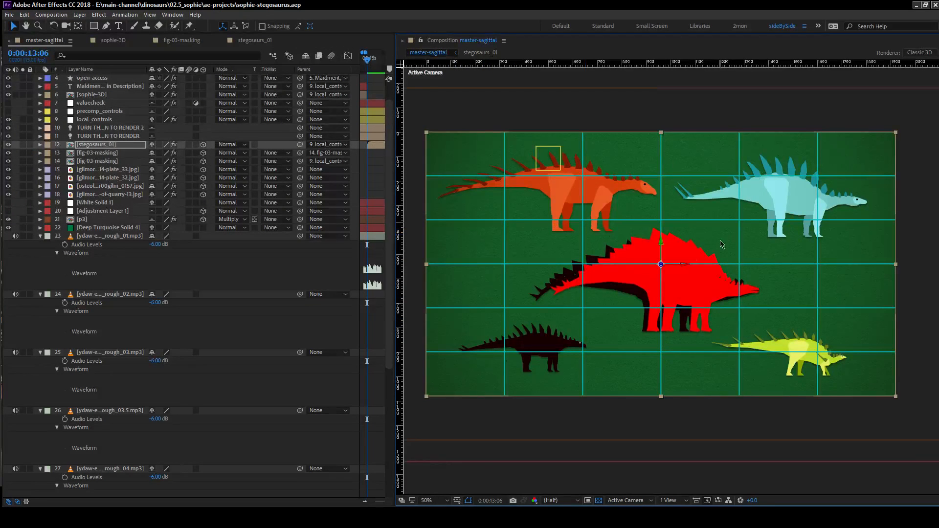
In the stegosaurs_01 composition, set the dacentrurus keratin group's fill color to 852200, with brightness at 52%.
{"action": "left_click", "coordinate": [269, 41]}
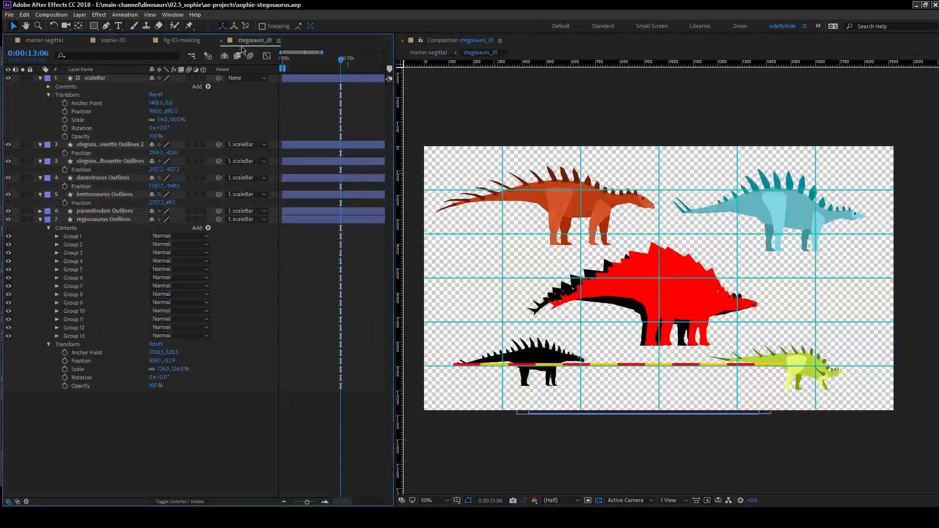
{"action": "left_click", "coordinate": [104, 210]}
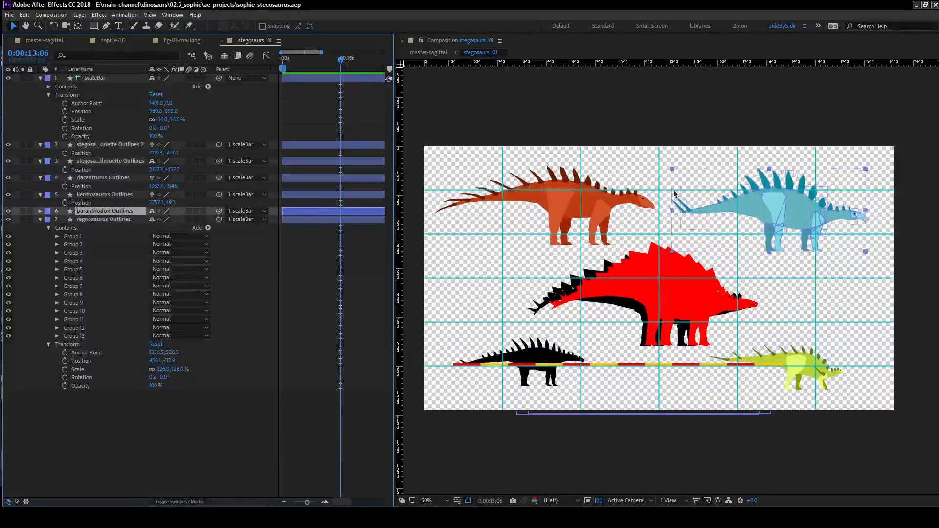
{"action": "left_click", "coordinate": [98, 186]}
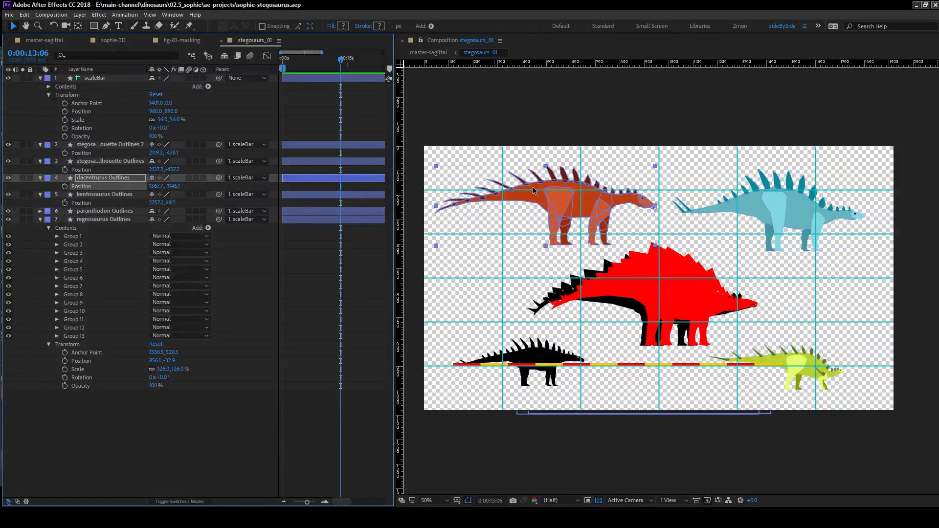
{"action": "left_click", "coordinate": [40, 179]}
{"action": "left_click", "coordinate": [39, 178]}
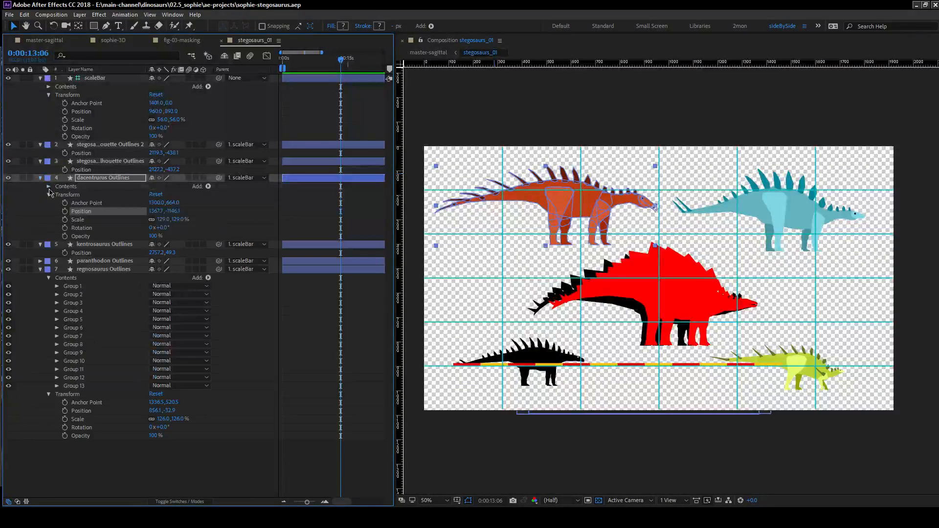
{"action": "left_click", "coordinate": [49, 187]}
{"action": "left_click", "coordinate": [56, 195]}
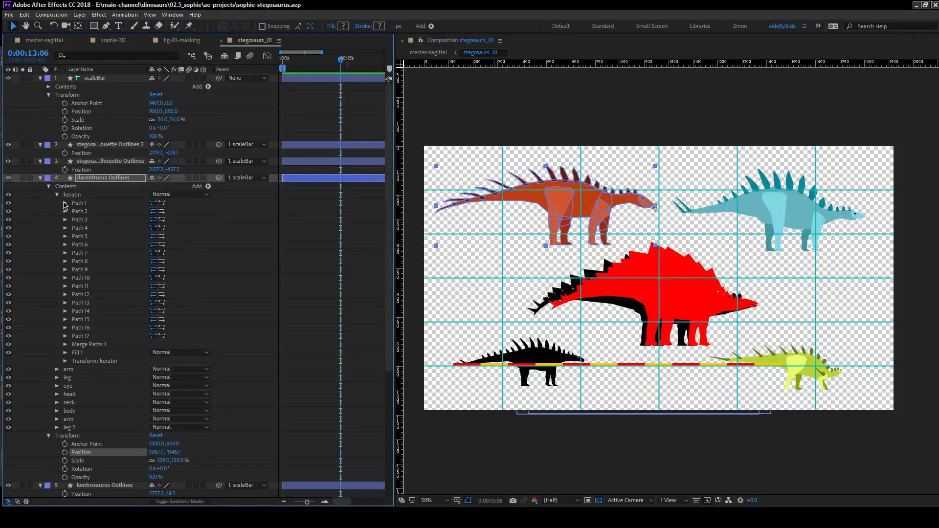
{"action": "left_click", "coordinate": [66, 352]}
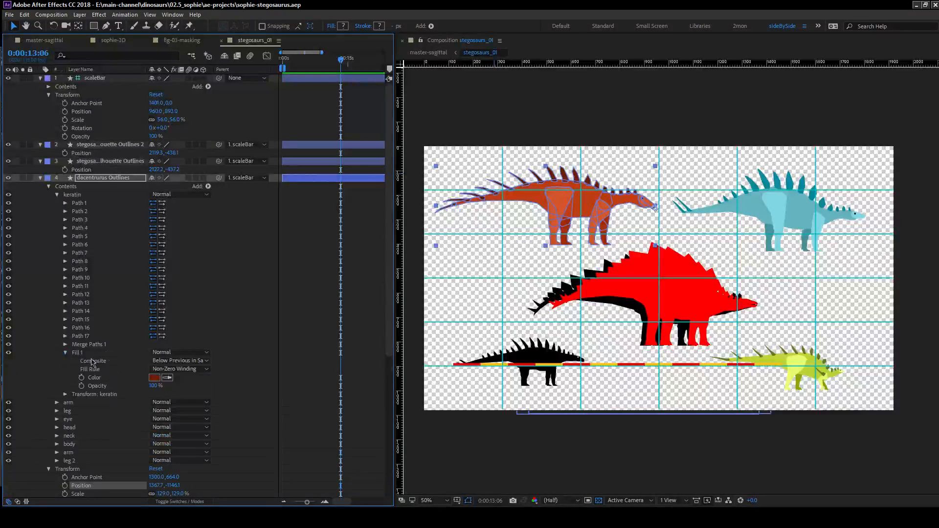
{"action": "left_click", "coordinate": [155, 378]}
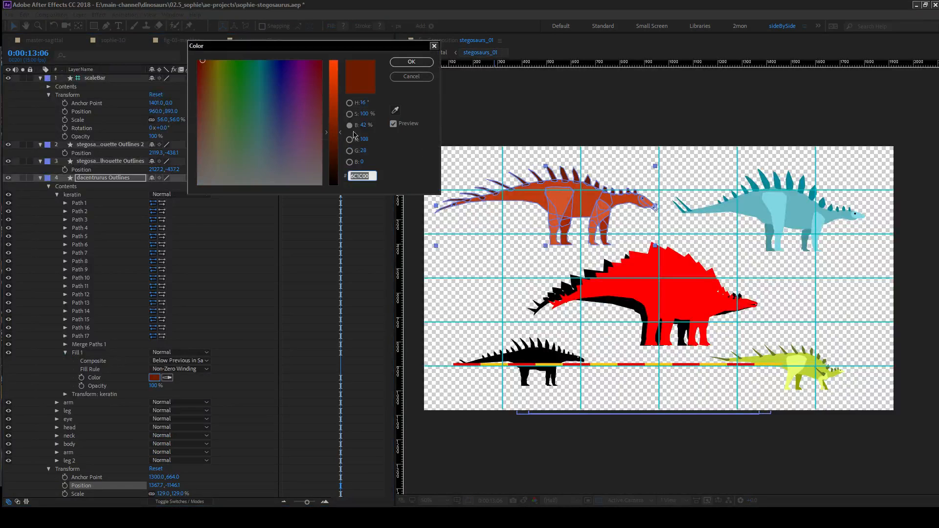
{"action": "left_click_drag", "start_coordinate": [365, 129], "coordinate": [372, 127]}
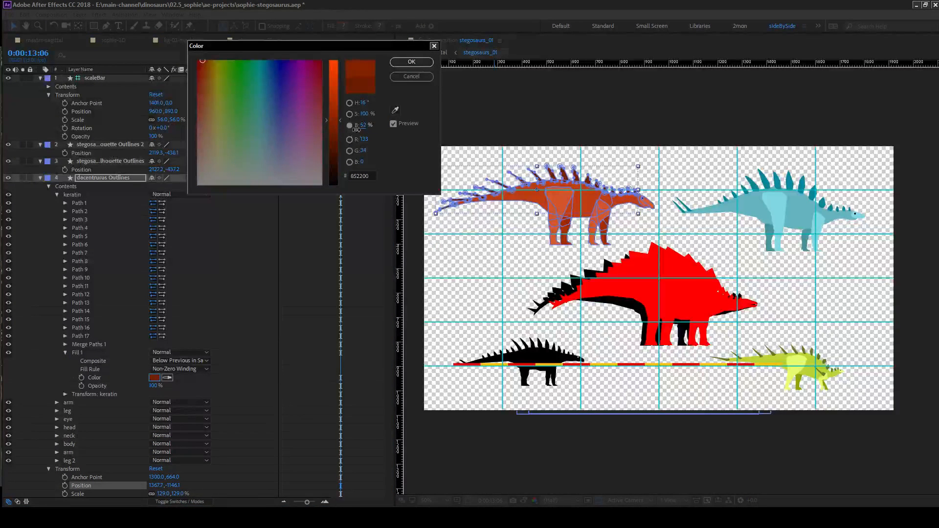
{"action": "left_click", "coordinate": [411, 63]}
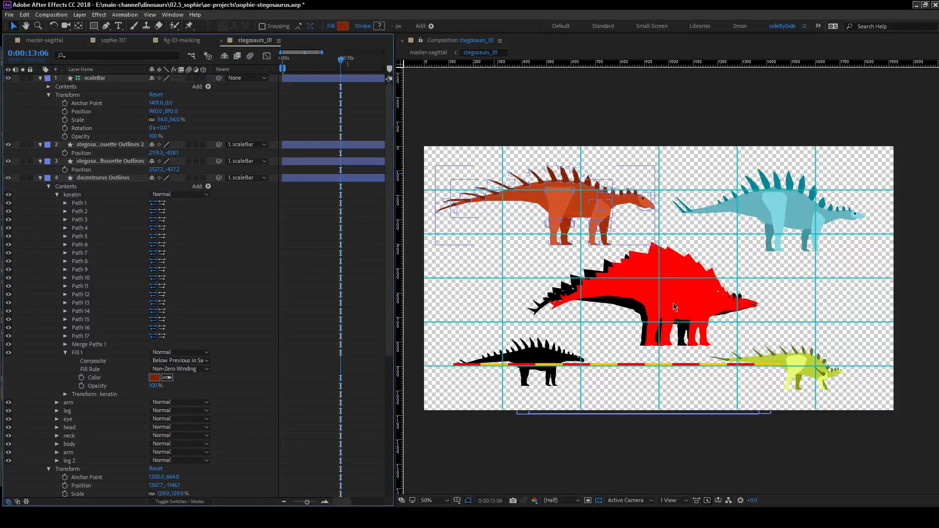
Check the recolored dacentrurus in the master-sagittal composition and return to the stegosaurs_01 composition.
{"action": "left_click", "coordinate": [649, 259]}
{"action": "left_click_drag", "start_coordinate": [649, 259], "coordinate": [637, 214]}
{"action": "key", "text": "v"}
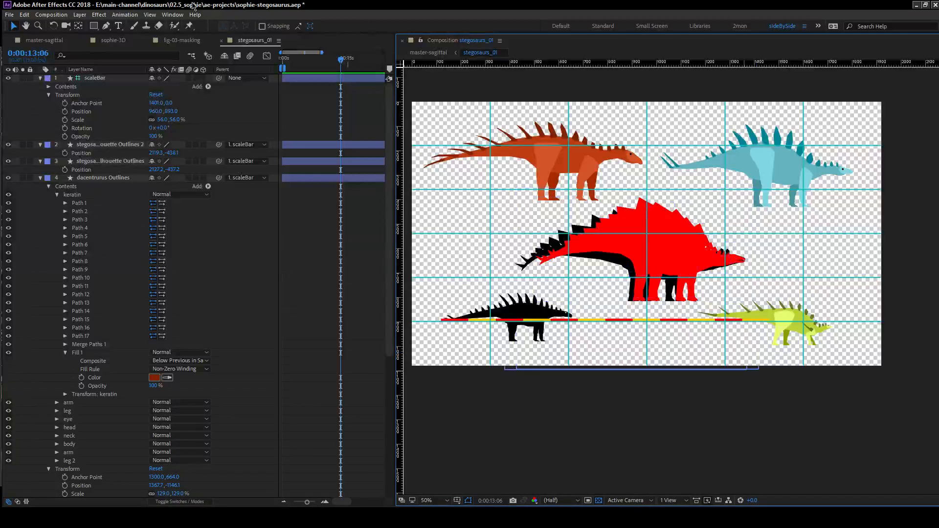
{"action": "left_click", "coordinate": [56, 43]}
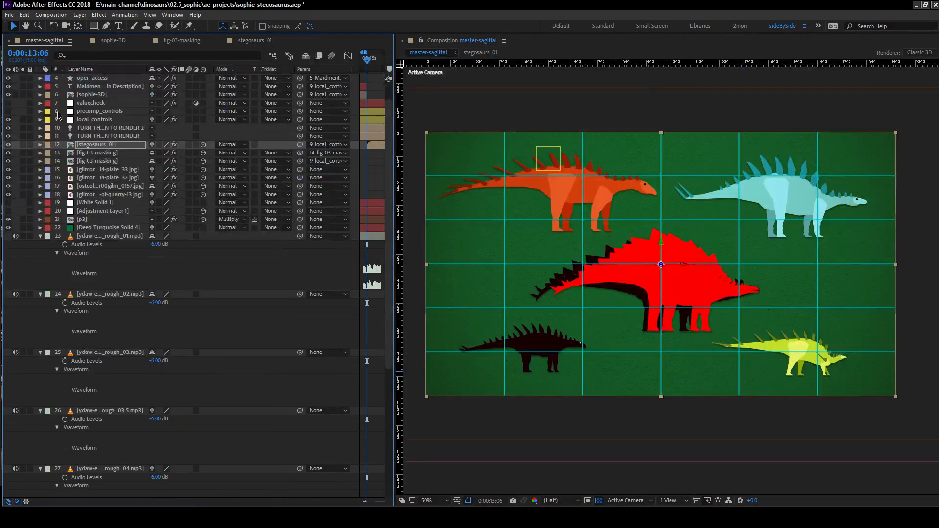
{"action": "left_click", "coordinate": [181, 41]}
{"action": "left_click", "coordinate": [258, 43]}
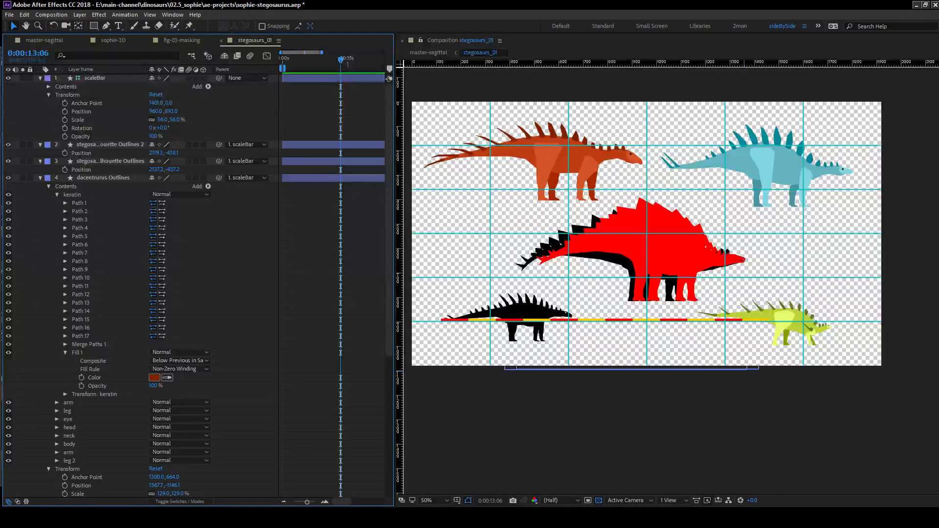
{"action": "key", "text": "alt+Tab"}
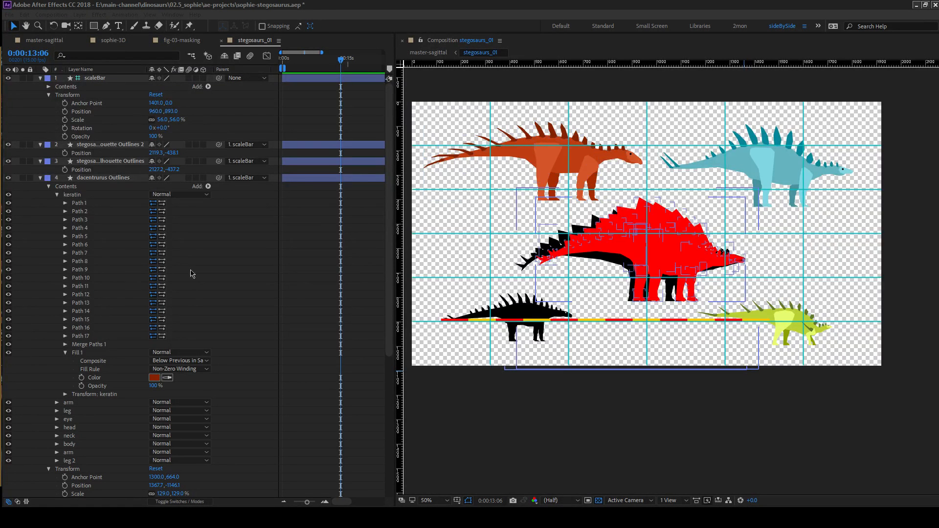
Add an empty group to the contents of the regnosaurus Outlines layer.
{"action": "left_click", "coordinate": [40, 178]}
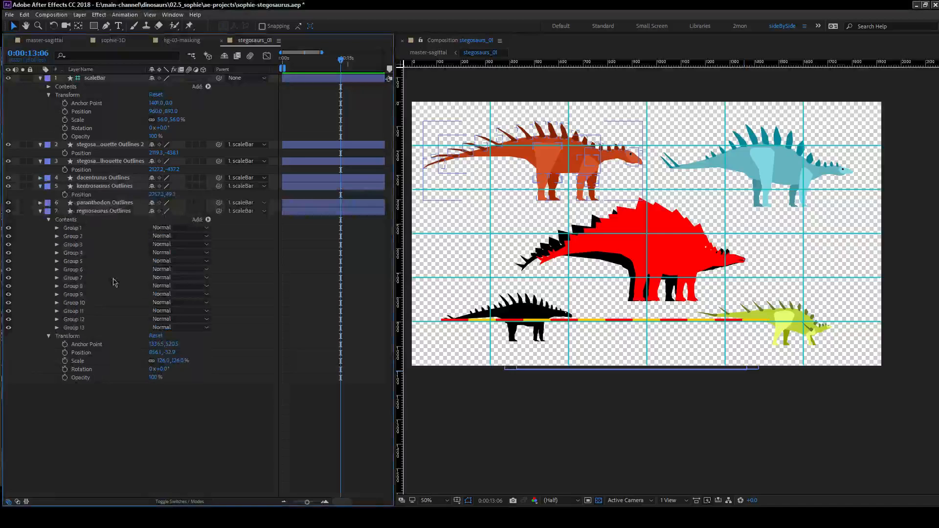
{"action": "left_click", "coordinate": [103, 211]}
{"action": "key", "text": "period"}
{"action": "left_click_drag", "start_coordinate": [726, 272], "coordinate": [934, 217]}
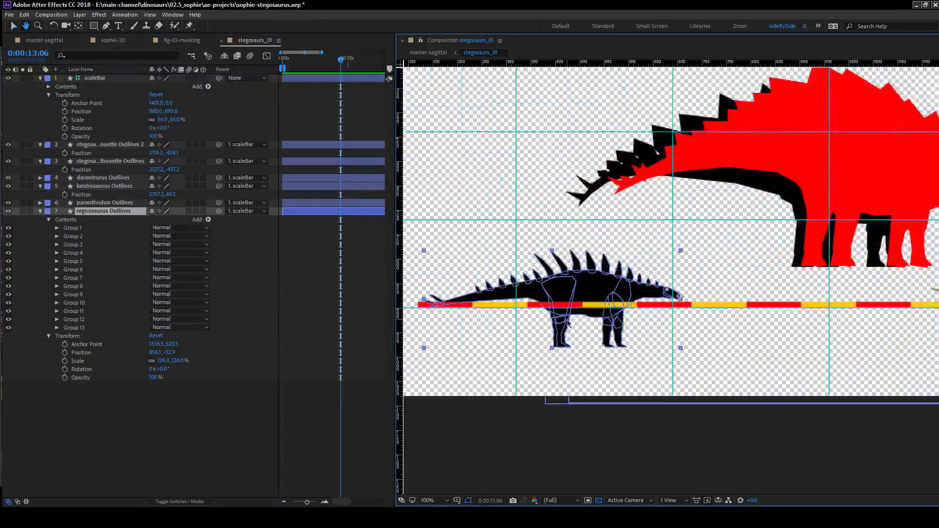
{"action": "left_click", "coordinate": [40, 211]}
{"action": "left_click", "coordinate": [40, 211]}
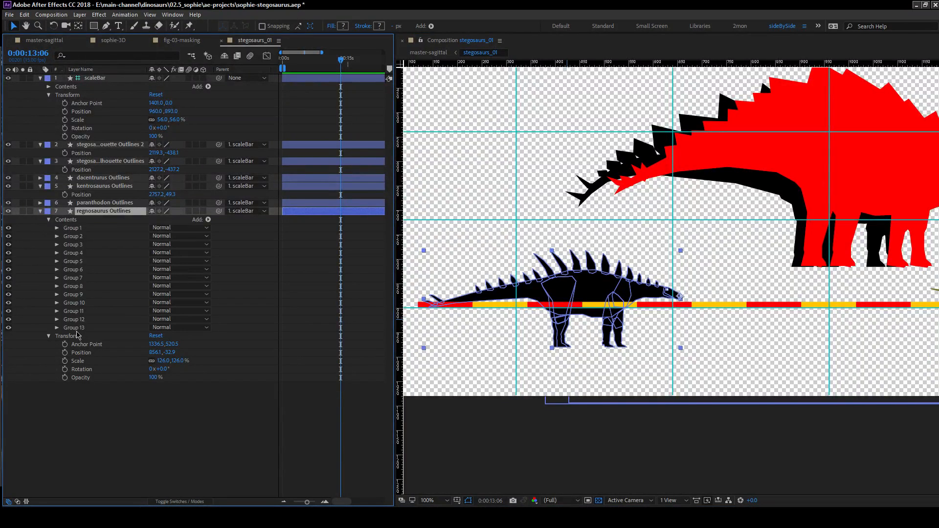
{"action": "left_click", "coordinate": [208, 220]}
{"action": "left_click", "coordinate": [239, 222]}
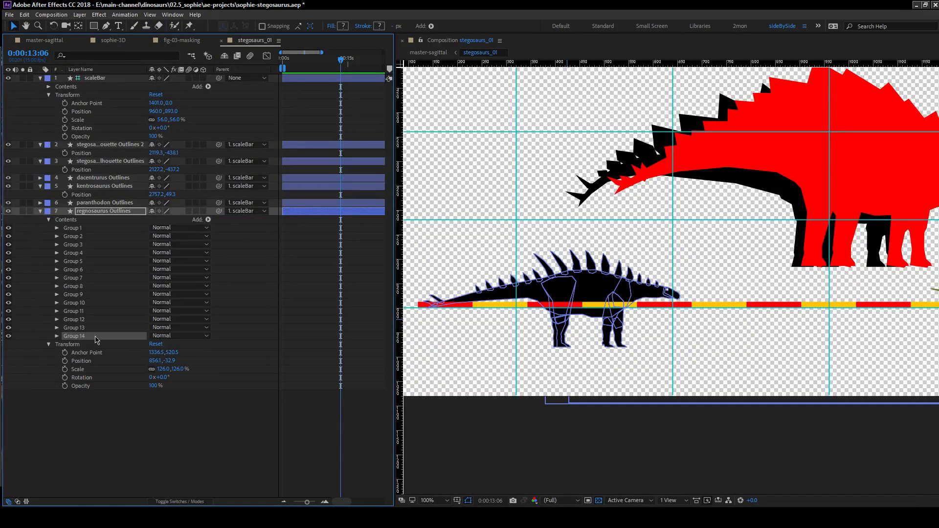
Rename the new empty regnosaurus group as arm and duplicate it four times.
{"action": "key", "text": "Return"}
{"action": "type", "text": "arm"}
{"action": "key", "text": "Return"}
{"action": "key", "text": "ctrl+d"}
{"action": "key", "text": "ctrl+d"}
{"action": "key", "text": "ctrl+d"}
{"action": "key", "text": "ctrl+d"}
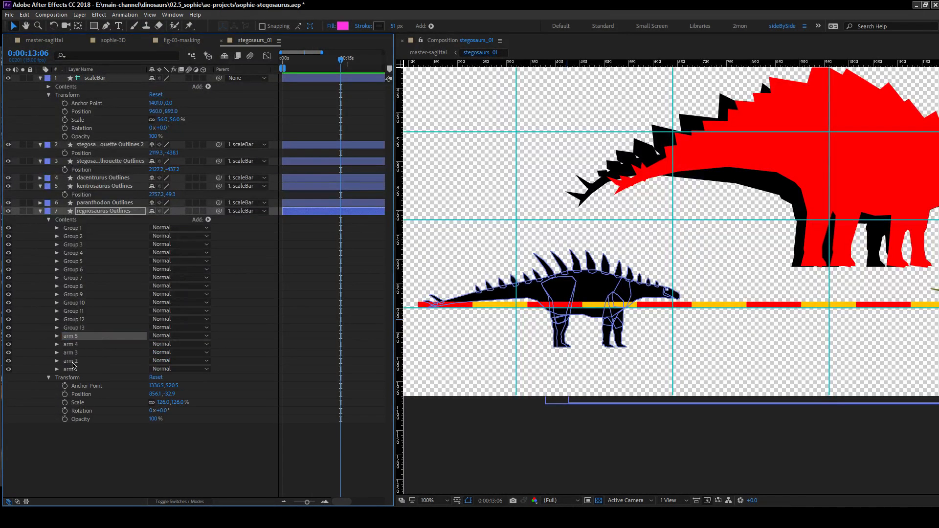
Rename the arm 3 group as leg.
{"action": "left_click", "coordinate": [76, 360]}
{"action": "key", "text": "Return"}
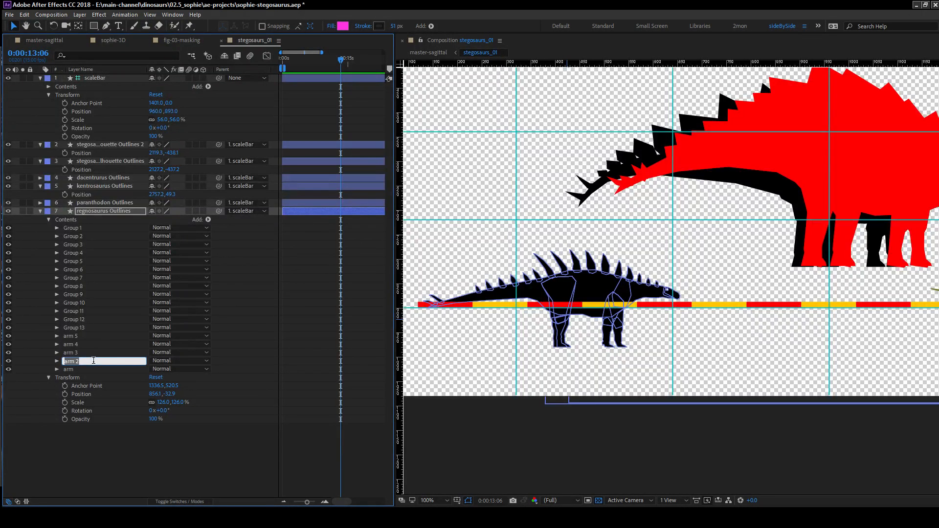
{"action": "left_click", "coordinate": [84, 352]}
{"action": "key", "text": "Return"}
{"action": "type", "text": "leg"}
{"action": "key", "text": "Return"}
Rename the arm 4 group as leg 2 and delete the surplus arm 5 group.
{"action": "left_click", "coordinate": [85, 345]}
{"action": "key", "text": "Return"}
{"action": "type", "text": "leg 2"}
{"action": "key", "text": "Return"}
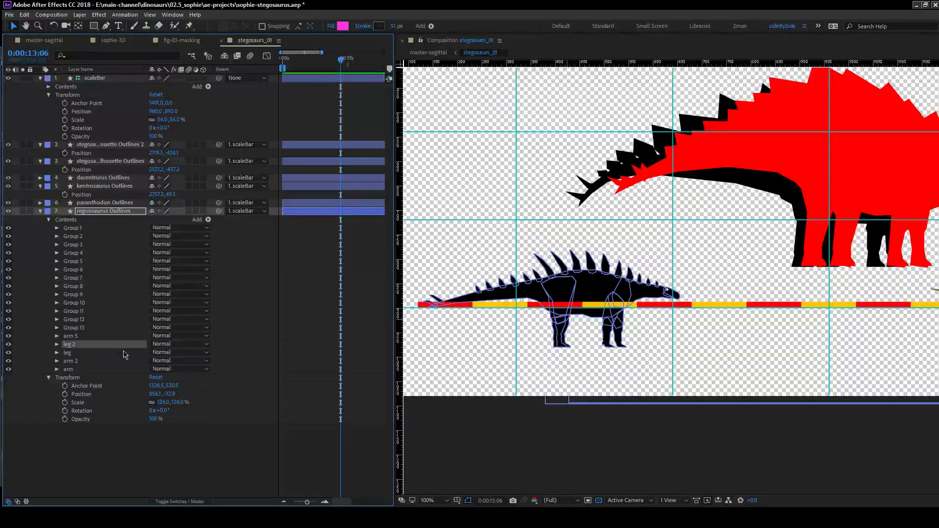
{"action": "left_click", "coordinate": [75, 337]}
{"action": "key", "text": "Delete"}
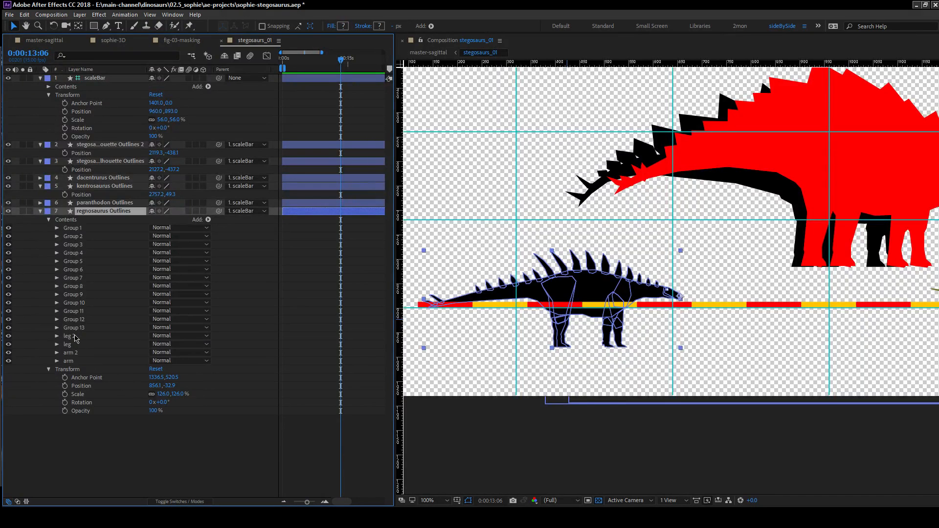
Move Group 1 and Group 2 into the arm 2 group, and Group 12 and Group 13 into the arm group.
{"action": "left_click", "coordinate": [74, 230]}
{"action": "left_click", "coordinate": [77, 237], "text": "shift"}
{"action": "left_click_drag", "start_coordinate": [78, 229], "coordinate": [81, 354]}
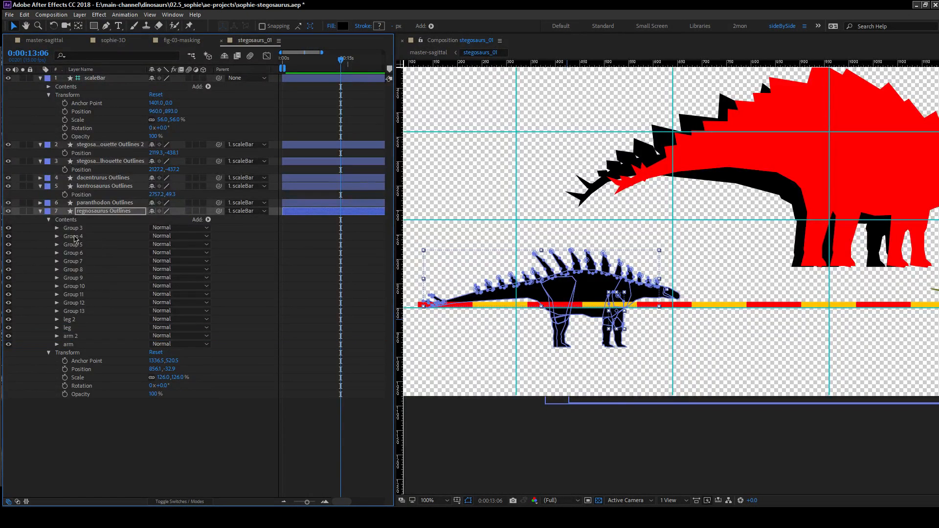
{"action": "left_click", "coordinate": [87, 312]}
{"action": "left_click", "coordinate": [88, 303], "text": "ctrl"}
{"action": "left_click", "coordinate": [82, 337], "text": "ctrl"}
{"action": "left_click_drag", "start_coordinate": [81, 337], "coordinate": [78, 345]}
Expand the arm and arm 2 groups and move Group 1 out of arm 2 to the start of the regnosaurus contents.
{"action": "left_click", "coordinate": [73, 228]}
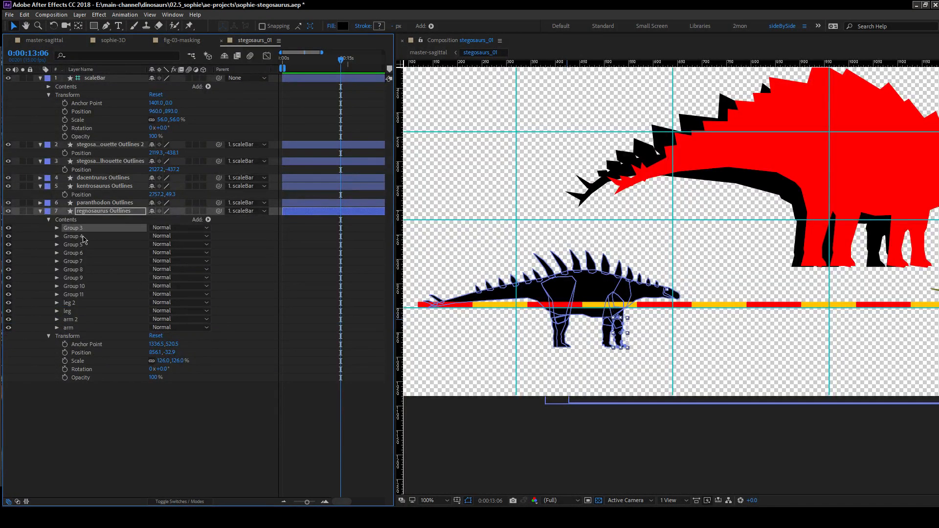
{"action": "left_click", "coordinate": [82, 237], "text": "ctrl"}
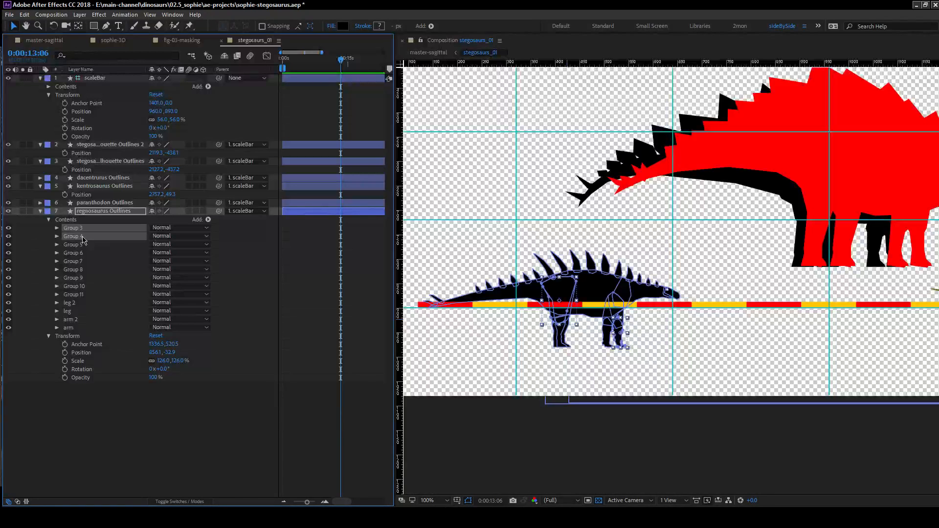
{"action": "left_click", "coordinate": [57, 328]}
{"action": "left_click", "coordinate": [92, 338]}
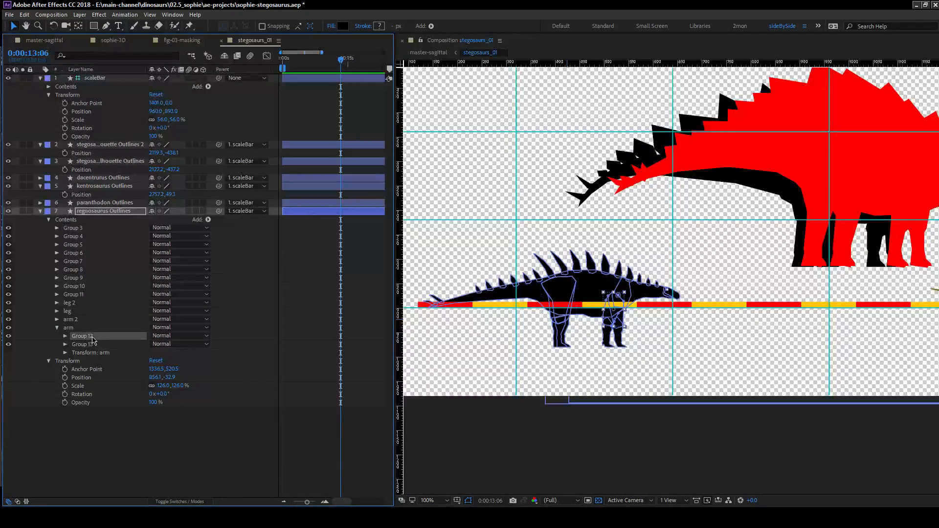
{"action": "left_click", "coordinate": [56, 320]}
{"action": "left_click", "coordinate": [86, 328]}
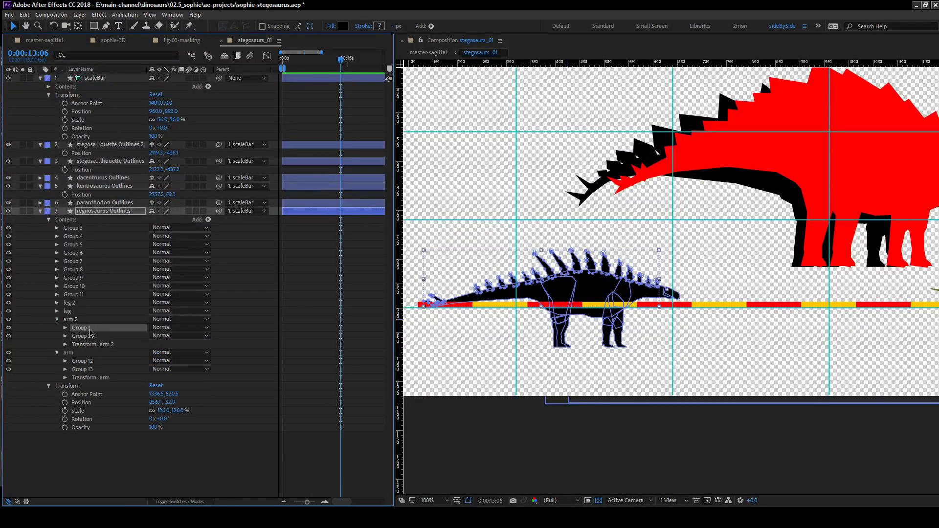
{"action": "left_click_drag", "start_coordinate": [87, 332], "coordinate": [82, 231]}
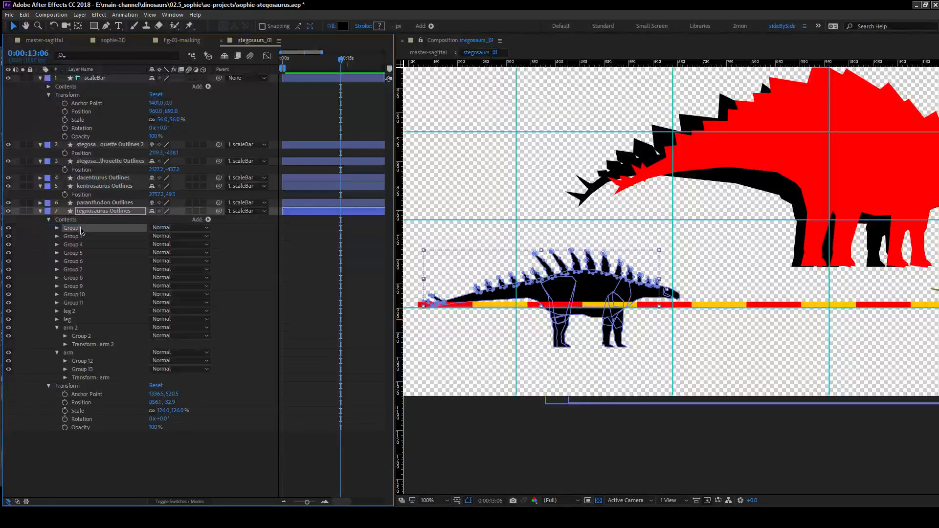
Rename Group 1, which holds the regnosaurus spikes, as keratin.
{"action": "key", "text": "Return"}
{"action": "type", "text": "ke"}
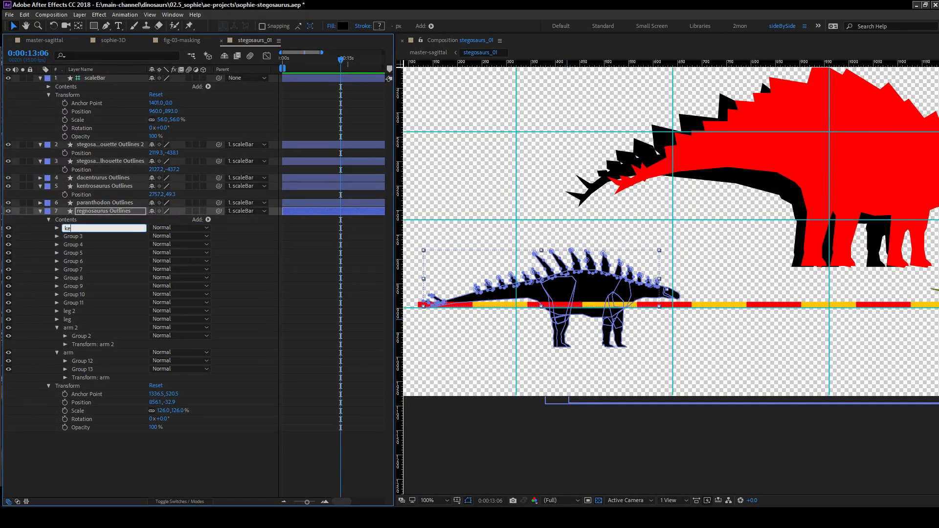
{"action": "type", "text": "ratin"}
{"action": "key", "text": "Return"}
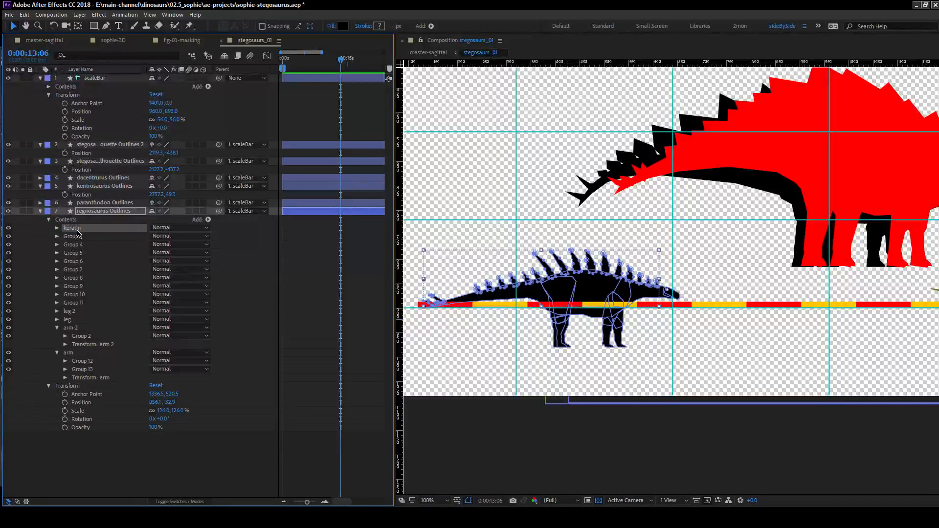
Move Group 3, the lower part of the front arm, into the arm 2 group with Group 2.
{"action": "left_click", "coordinate": [77, 237]}
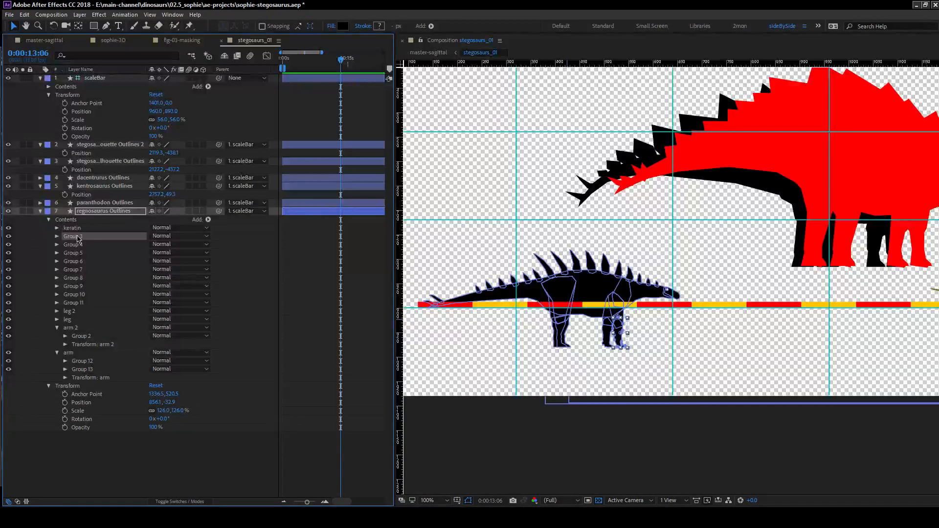
{"action": "left_click", "coordinate": [82, 336]}
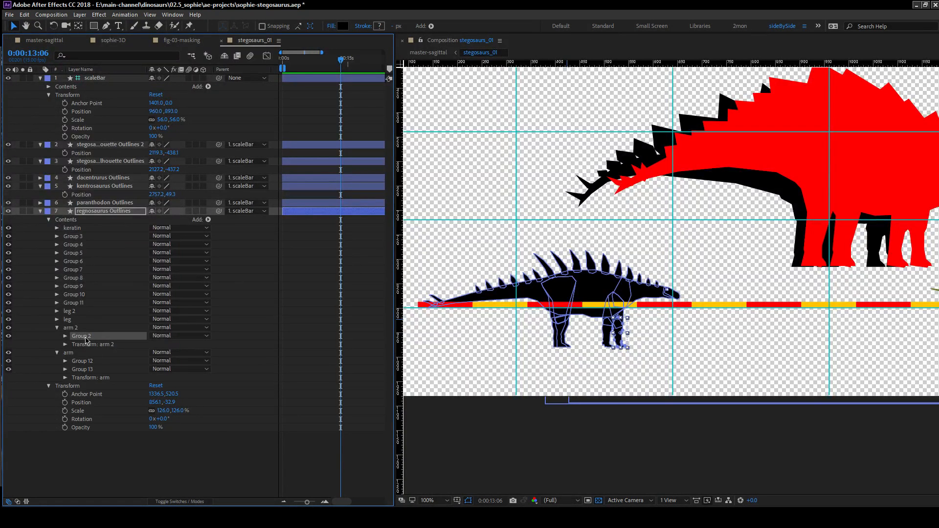
{"action": "left_click", "coordinate": [77, 236]}
{"action": "left_click", "coordinate": [91, 328], "text": "ctrl"}
{"action": "left_click_drag", "start_coordinate": [91, 331], "coordinate": [107, 339]}
Move Group 4 and Group 5, the pieces of the regnosaurus hind limb, into the leg group.
{"action": "left_click", "coordinate": [78, 236]}
{"action": "left_click", "coordinate": [85, 244], "text": "ctrl"}
{"action": "left_click_drag", "start_coordinate": [85, 243], "coordinate": [85, 310]}
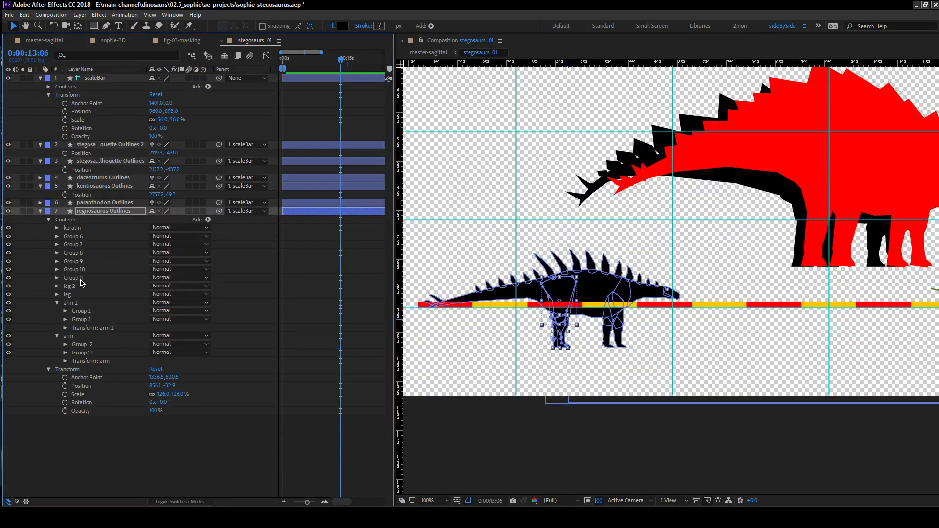
Move Group 10 and Group 11 into the leg group, and place the leg 2 and arm 2 groups directly below keratin.
{"action": "left_click", "coordinate": [81, 279]}
{"action": "left_click", "coordinate": [81, 269], "text": "ctrl"}
{"action": "left_click_drag", "start_coordinate": [84, 274], "coordinate": [79, 231]}
{"action": "left_click", "coordinate": [74, 288]}
{"action": "left_click", "coordinate": [76, 269], "text": "ctrl"}
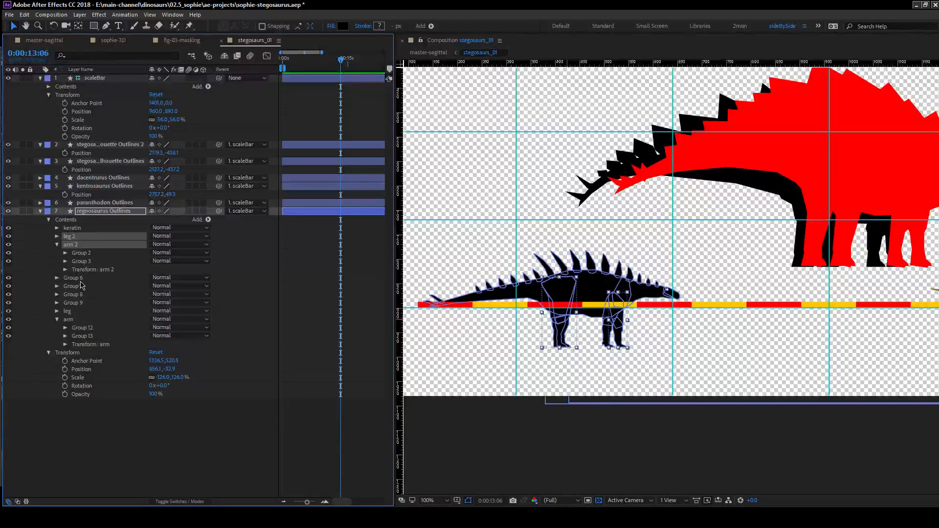
Solo the regnosaurus Outlines layer and rename Group 6, the small circle on the head, as eye.
{"action": "left_click", "coordinate": [81, 278]}
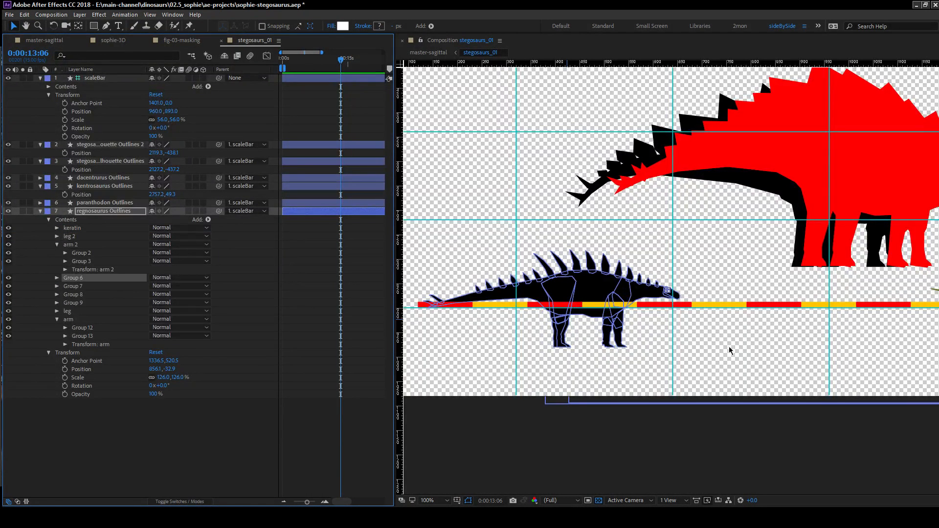
{"action": "scroll", "coordinate": [719, 334], "scroll_direction": "up", "scroll_amount": 4}
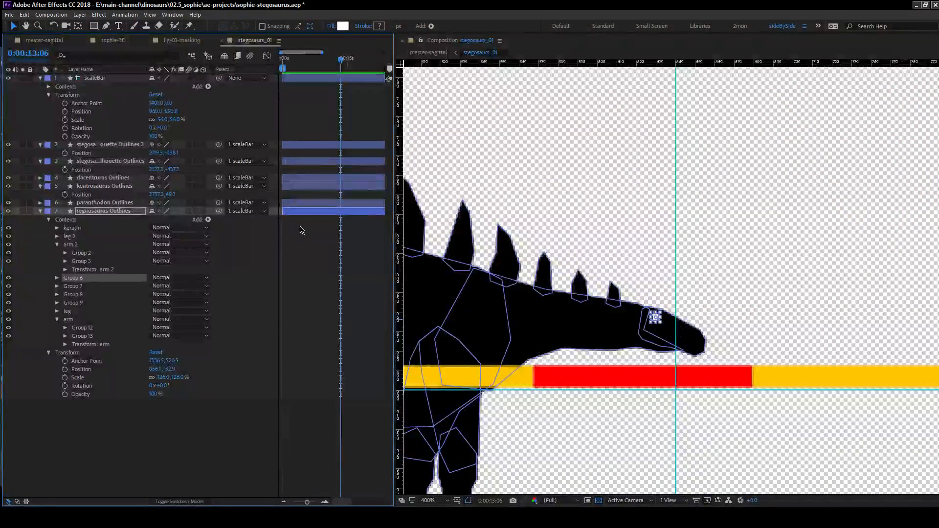
{"action": "left_click", "coordinate": [23, 211]}
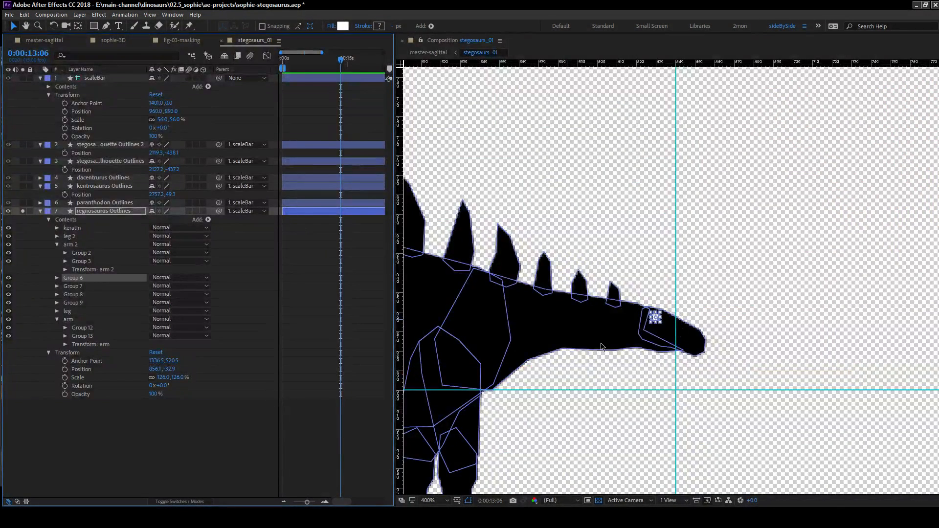
{"action": "key", "text": "Return"}
{"action": "type", "text": "eye"}
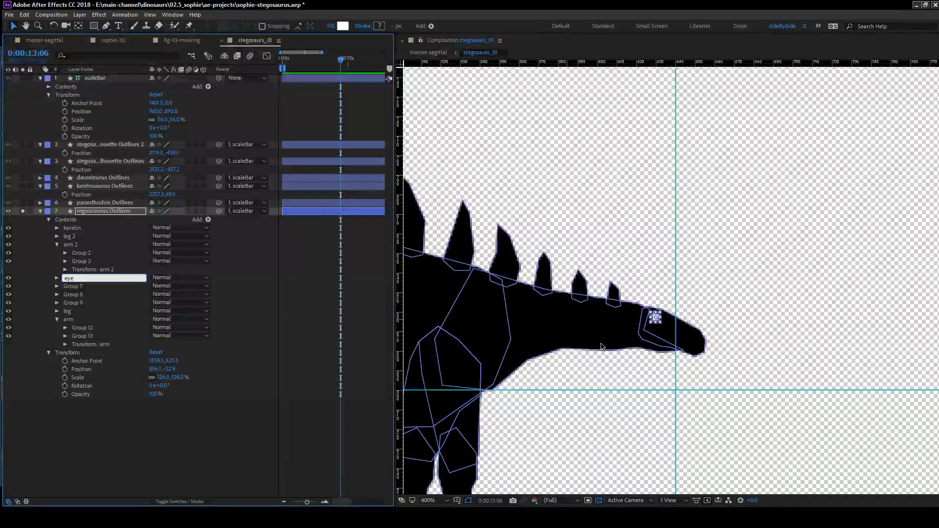
{"action": "key", "text": "Return"}
Sample a black fill color for the eye group, and collapse the group again.
{"action": "left_click", "coordinate": [56, 278]}
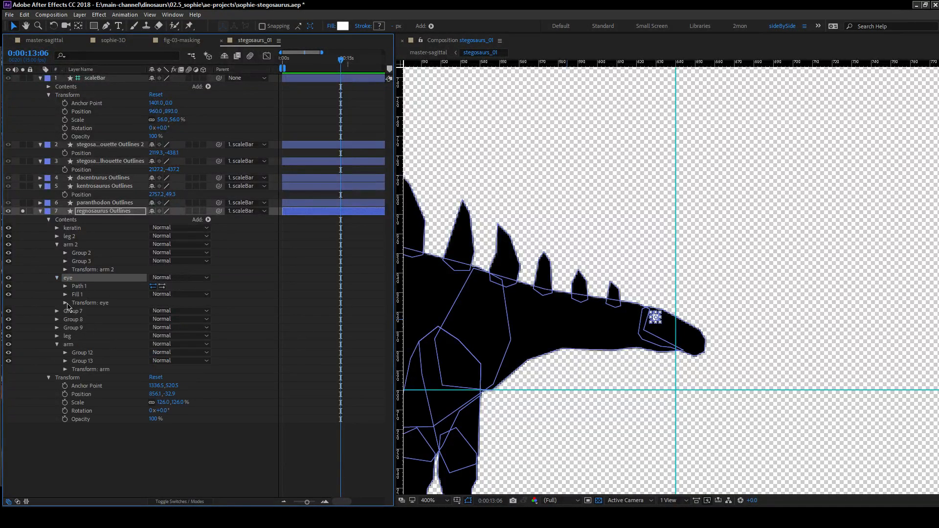
{"action": "left_click", "coordinate": [94, 319]}
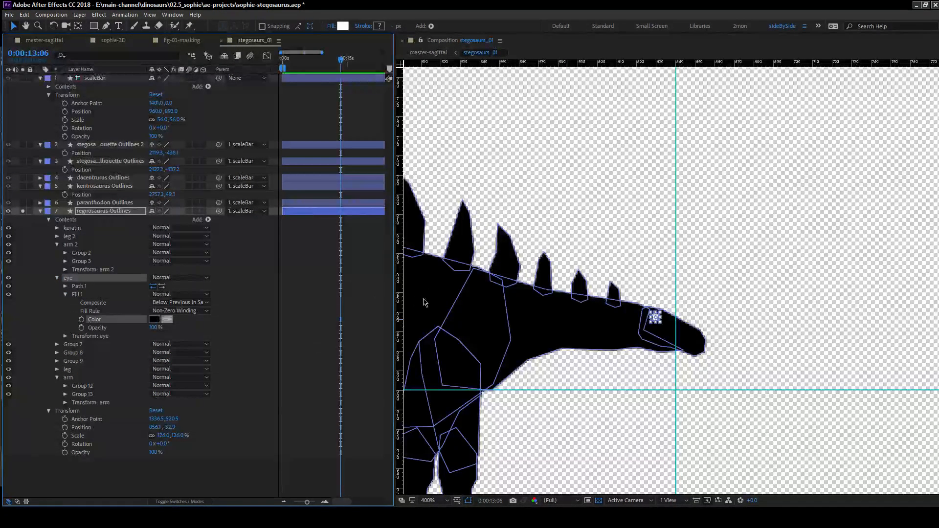
{"action": "left_click", "coordinate": [123, 470]}
{"action": "left_click", "coordinate": [65, 294]}
{"action": "left_click", "coordinate": [56, 278]}
Rename Group 7, the head shape of the regnosaurus, as head.
{"action": "left_click", "coordinate": [88, 288]}
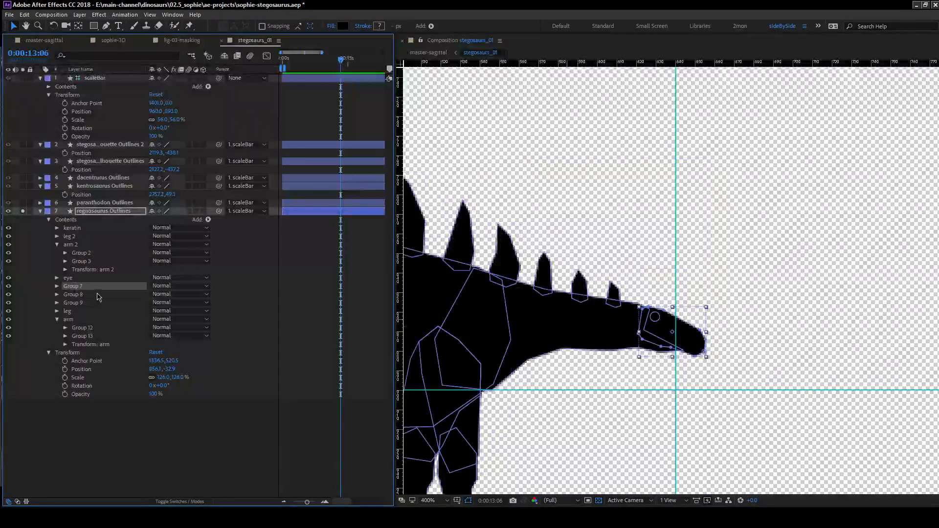
{"action": "key", "text": "Return"}
{"action": "type", "text": "head"}
{"action": "key", "text": "Return"}
Set the fills of head, Group 8 and Group 9 together to a sampled mid green.
{"action": "left_click", "coordinate": [57, 303]}
{"action": "left_click", "coordinate": [56, 295]}
{"action": "left_click", "coordinate": [57, 286]}
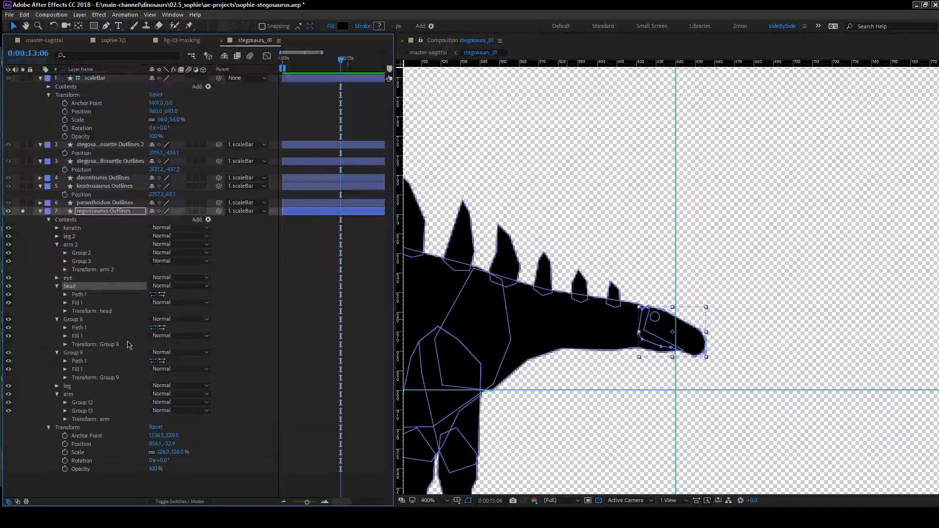
{"action": "left_click", "coordinate": [65, 369]}
{"action": "left_click", "coordinate": [65, 336]}
{"action": "left_click", "coordinate": [65, 303]}
{"action": "scroll", "coordinate": [135, 352], "scroll_direction": "down", "scroll_amount": 1}
{"action": "scroll", "coordinate": [135, 351], "scroll_direction": "down", "scroll_amount": 2}
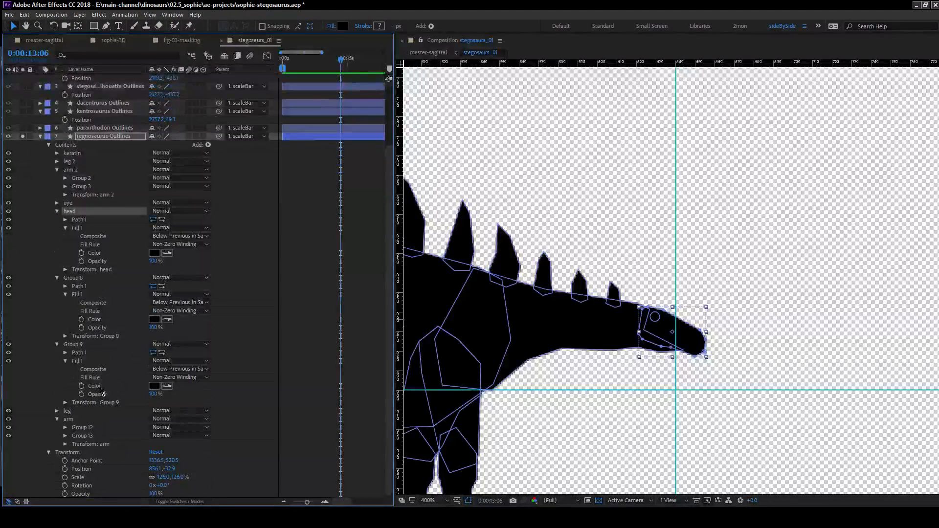
{"action": "left_click", "coordinate": [100, 387]}
{"action": "left_click", "coordinate": [100, 320], "text": "ctrl"}
{"action": "left_click", "coordinate": [96, 253], "text": "ctrl"}
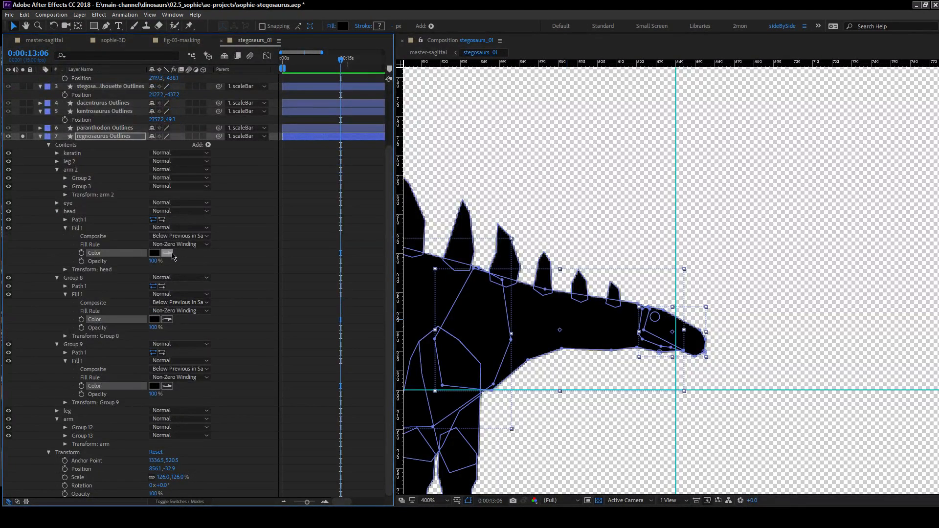
{"action": "left_click", "coordinate": [178, 245]}
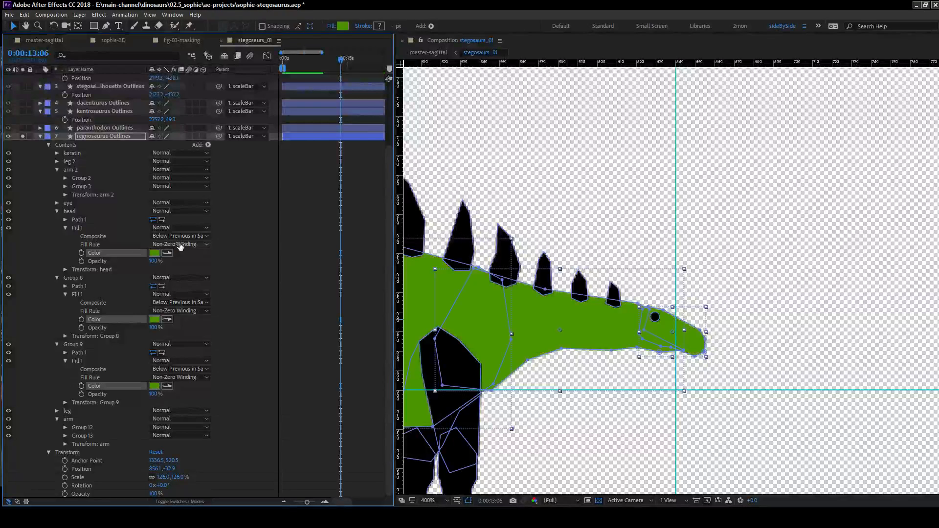
{"action": "left_click", "coordinate": [516, 371]}
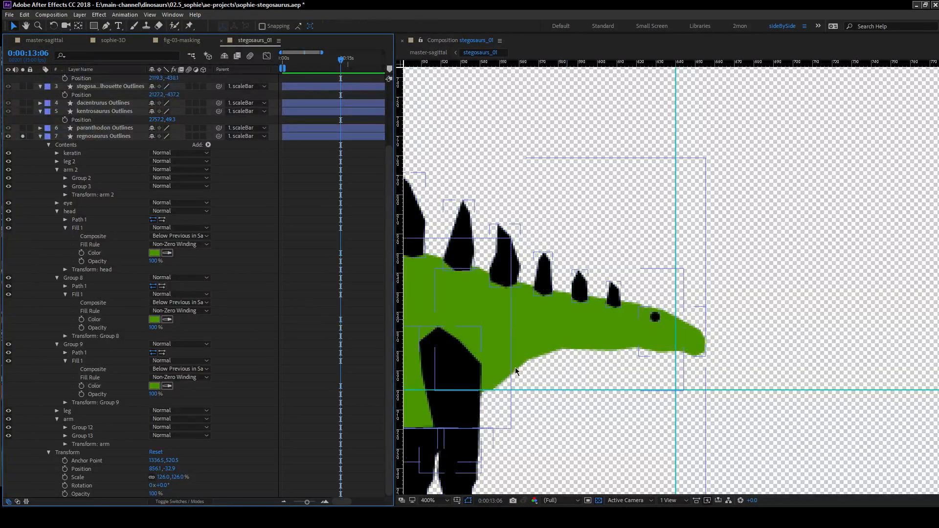
Give the head group's fill a sampled light green.
{"action": "left_click", "coordinate": [100, 252]}
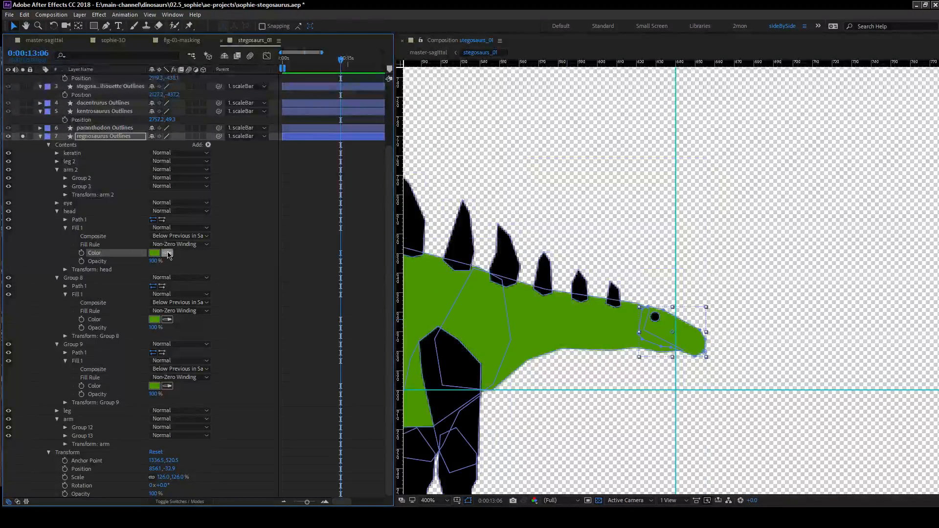
{"action": "left_click", "coordinate": [21, 227]}
{"action": "left_click", "coordinate": [238, 249]}
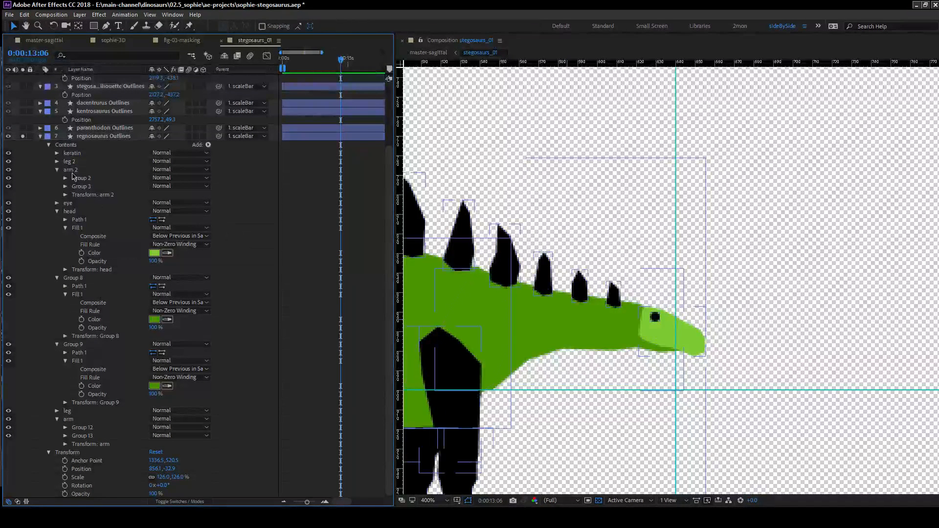
Give the keratin group's fill, which colors the back spikes, a sampled dark green.
{"action": "left_click", "coordinate": [57, 154]}
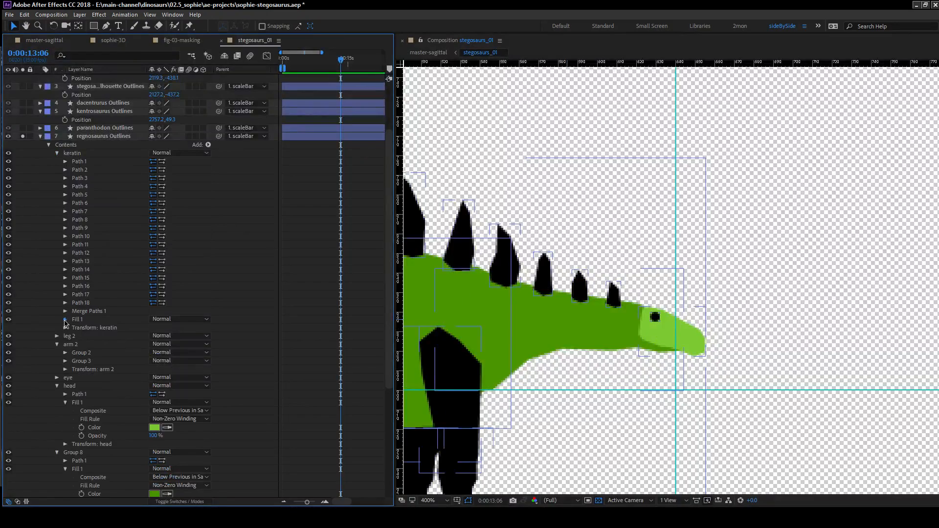
{"action": "left_click", "coordinate": [65, 321]}
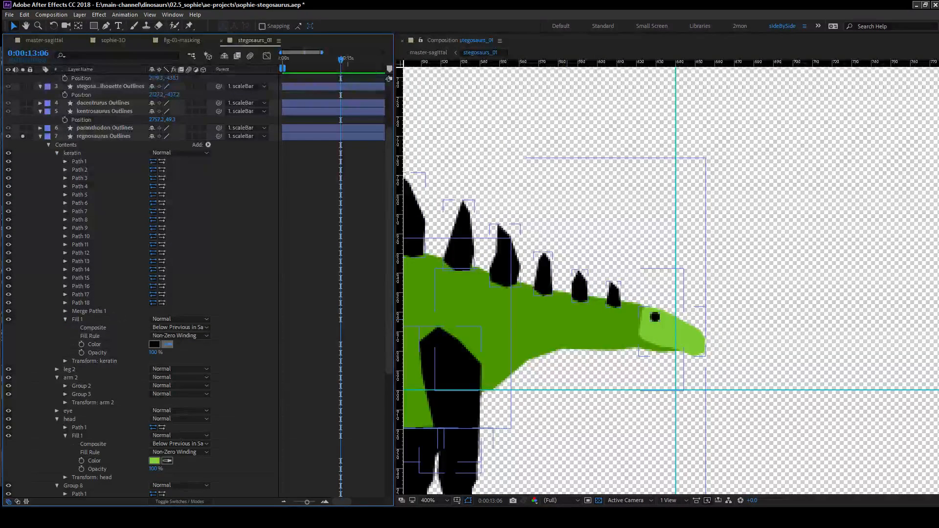
{"action": "left_click", "coordinate": [10, 230]}
{"action": "left_click", "coordinate": [321, 271]}
{"action": "left_click_drag", "start_coordinate": [508, 302], "coordinate": [681, 195]}
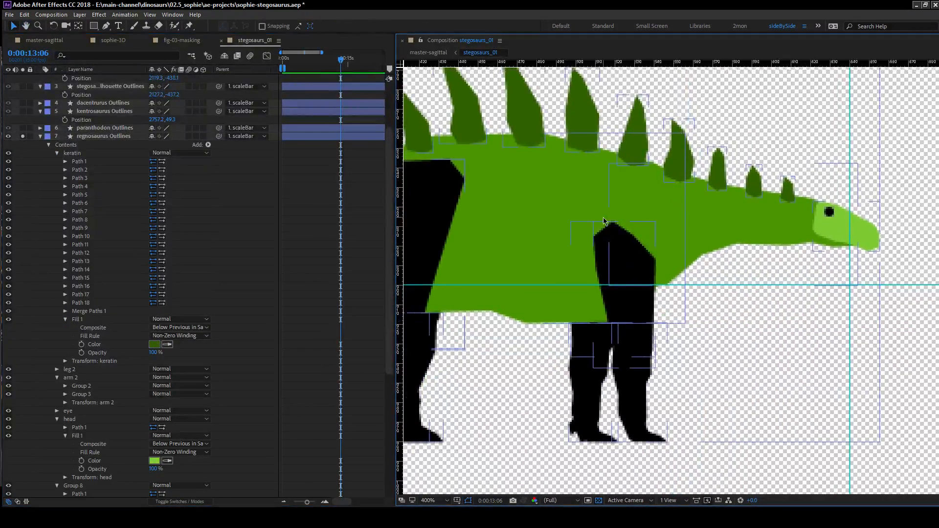
{"action": "scroll", "coordinate": [603, 220], "scroll_direction": "down", "scroll_amount": 2}
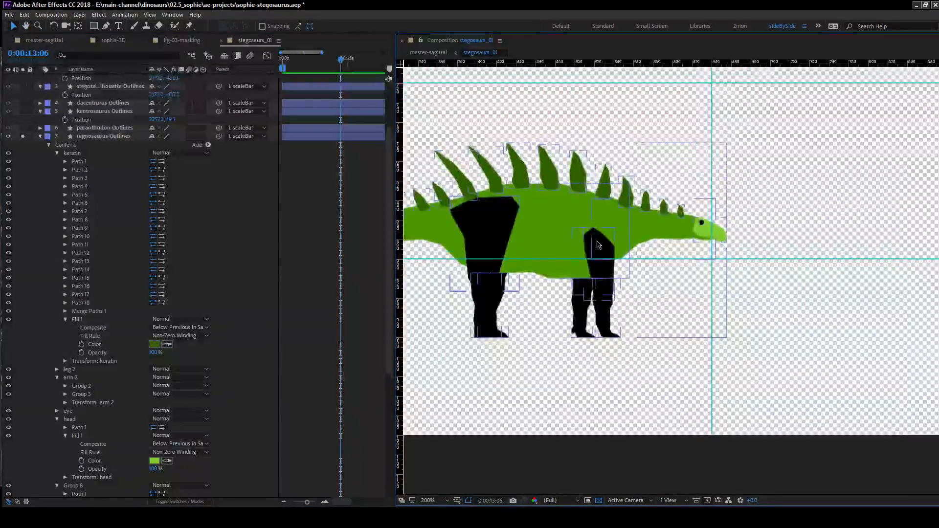
{"action": "scroll", "coordinate": [602, 247], "scroll_direction": "up", "scroll_amount": 2}
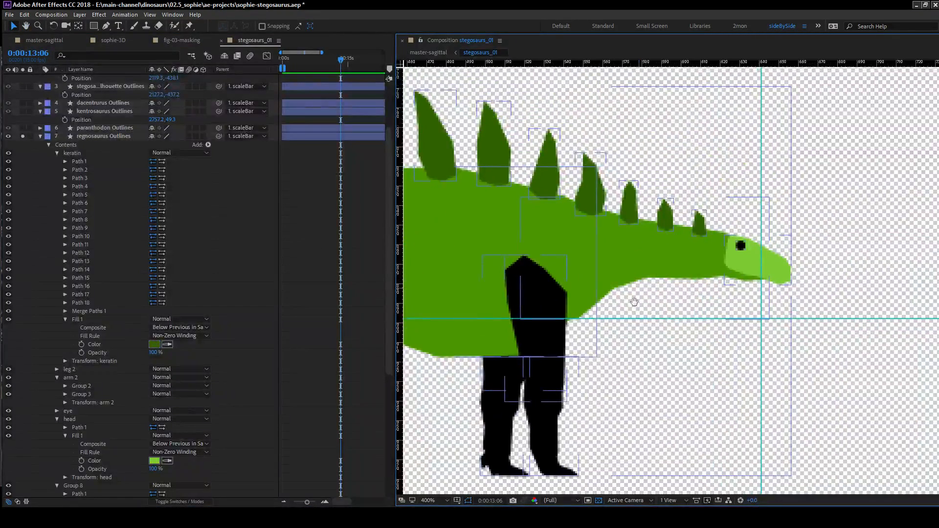
{"action": "scroll", "coordinate": [637, 295], "scroll_direction": "down", "scroll_amount": 4}
{"action": "scroll", "coordinate": [565, 319], "scroll_direction": "up", "scroll_amount": 4}
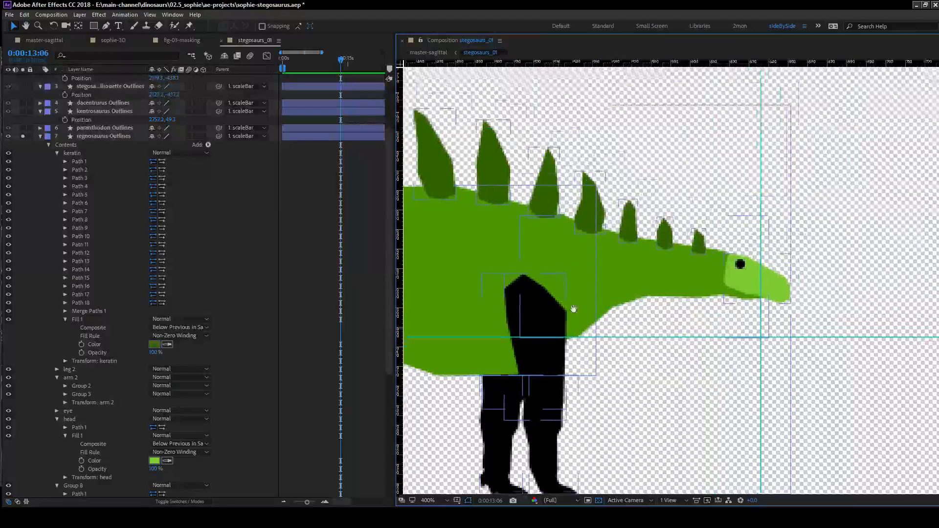
{"action": "scroll", "coordinate": [565, 319], "scroll_direction": "down", "scroll_amount": 2}
{"action": "scroll", "coordinate": [648, 296], "scroll_direction": "up", "scroll_amount": 2}
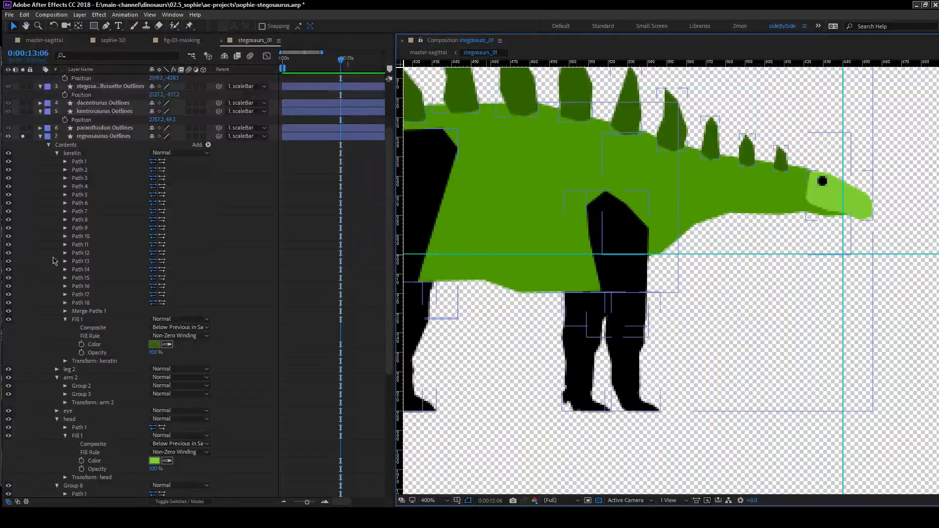
Collapse keratin, delete Group 12's fill and move Group 13's fill up to the arm group so both pieces share it.
{"action": "scroll", "coordinate": [52, 261], "scroll_direction": "down", "scroll_amount": 1}
{"action": "left_click", "coordinate": [57, 128]}
{"action": "scroll", "coordinate": [68, 156], "scroll_direction": "up", "scroll_amount": 1}
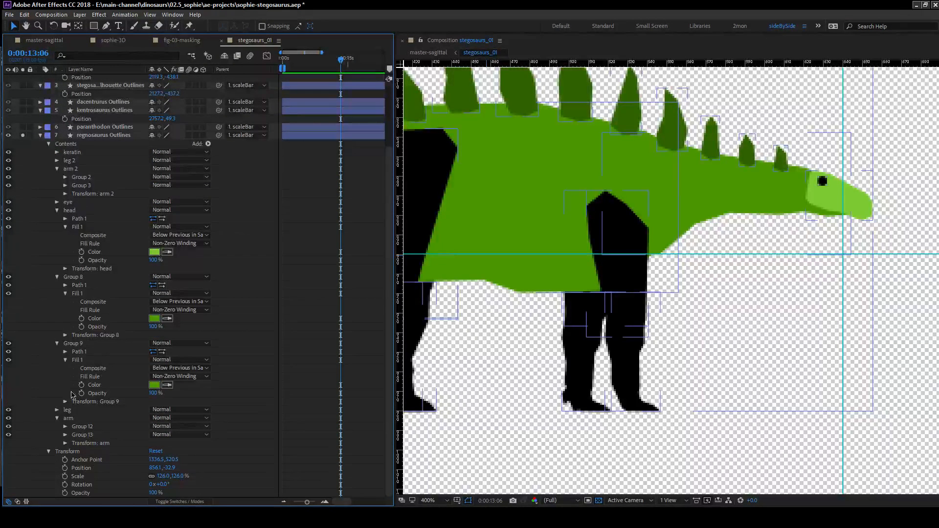
{"action": "left_click", "coordinate": [65, 434]}
{"action": "left_click", "coordinate": [65, 427]}
{"action": "scroll", "coordinate": [113, 428], "scroll_direction": "down", "scroll_amount": 2}
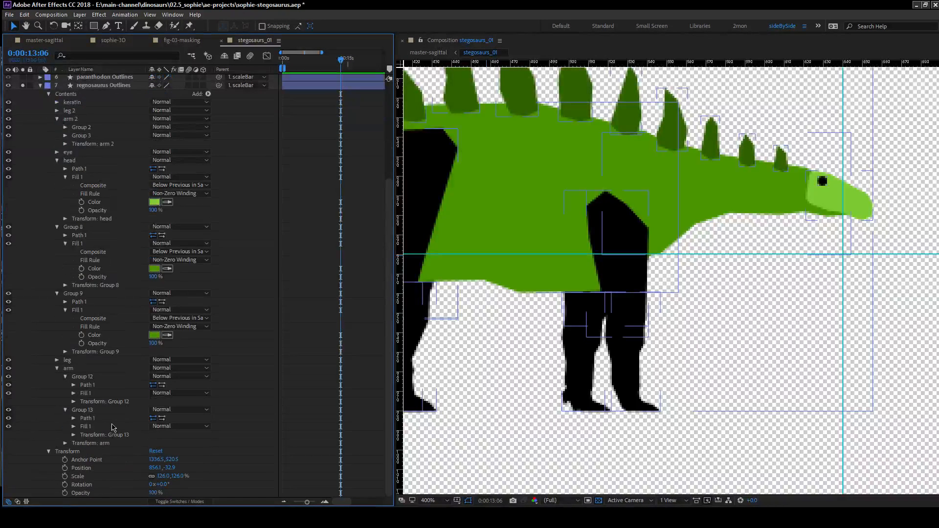
{"action": "left_click", "coordinate": [85, 393]}
{"action": "key", "text": "Delete"}
{"action": "left_click_drag", "start_coordinate": [87, 427], "coordinate": [89, 376]}
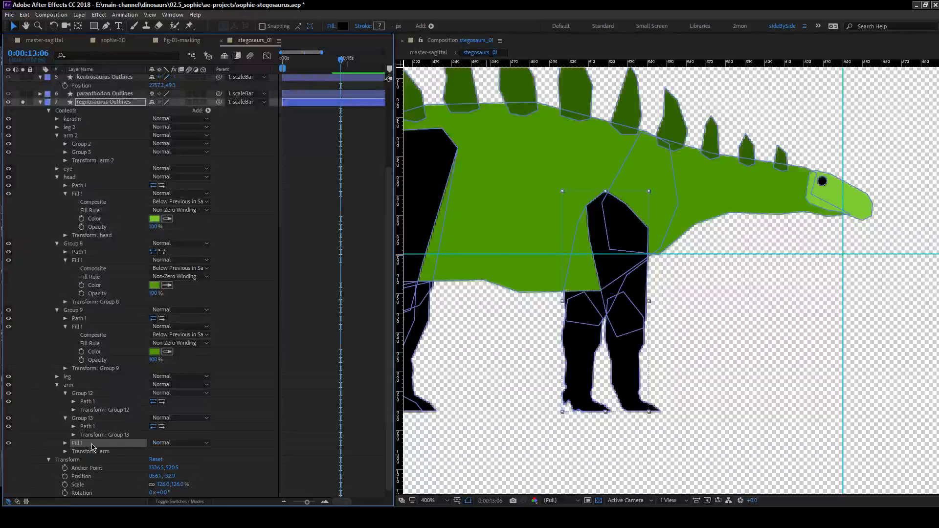
Sample the body green for the arm group's shared fill, and darken it slightly.
{"action": "left_click", "coordinate": [54, 441]}
{"action": "left_click", "coordinate": [65, 443]}
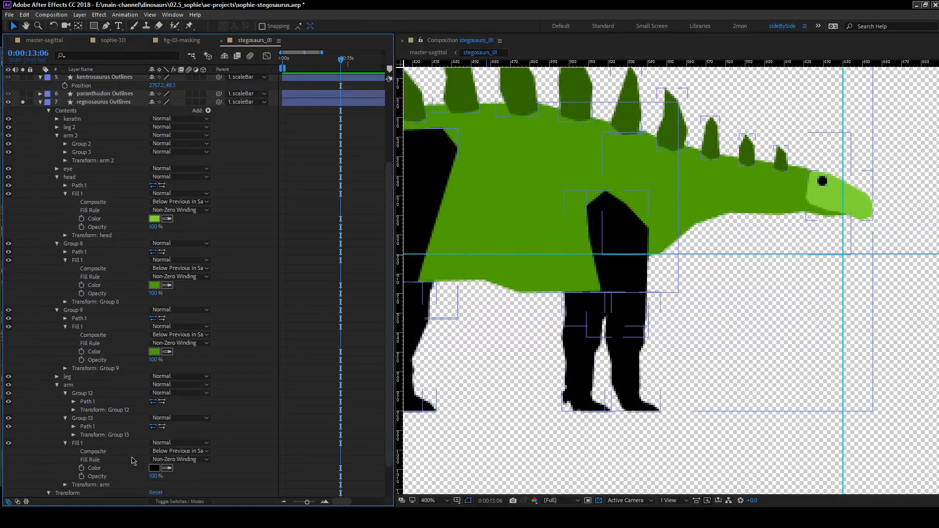
{"action": "left_click", "coordinate": [166, 468]}
{"action": "left_click", "coordinate": [155, 352]}
{"action": "left_click", "coordinate": [154, 468]}
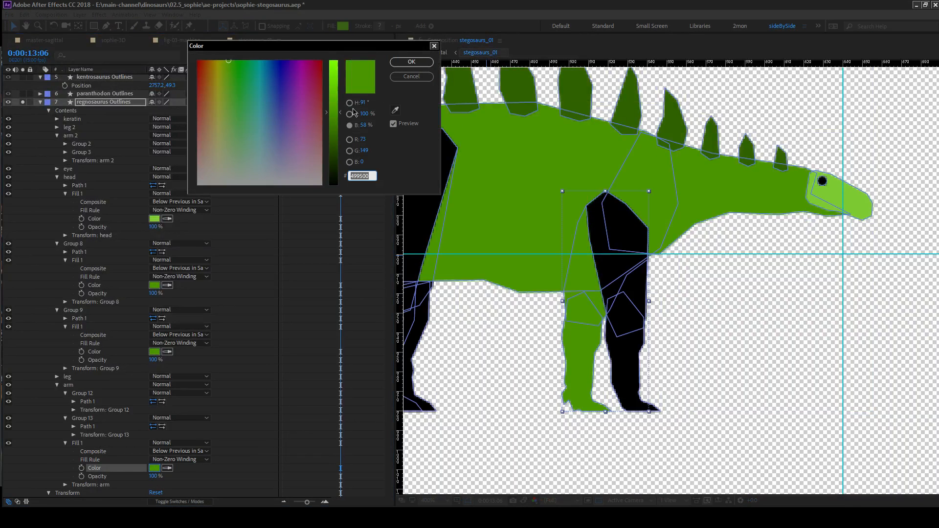
{"action": "mouse_move", "coordinate": [364, 131]}
{"action": "left_mouse_down"}
{"action": "mouse_move", "coordinate": [352, 131]}
{"action": "mouse_move", "coordinate": [364, 132]}
{"action": "left_mouse_up"}
{"action": "left_click", "coordinate": [411, 62]}
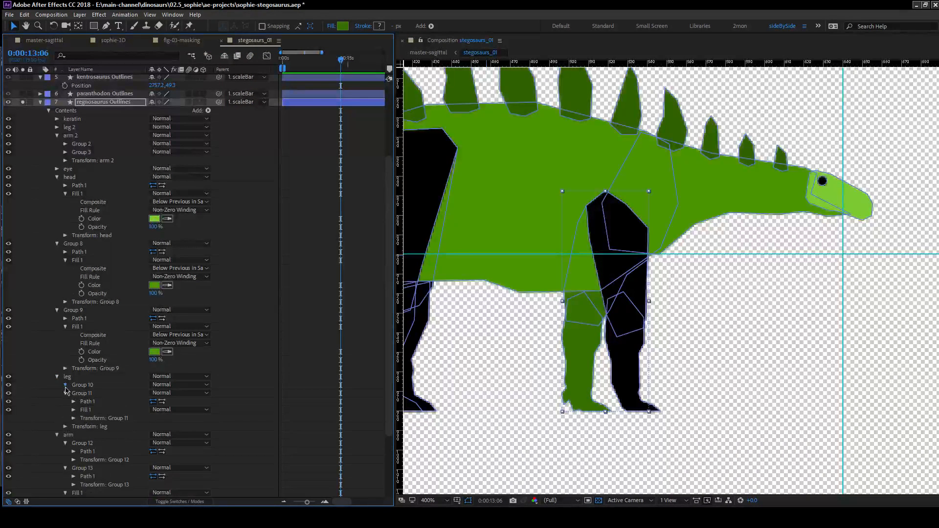
Replace the separate fills of Group 10 and Group 11 with one shared fill at the leg group's level.
{"action": "left_click", "coordinate": [87, 402]}
{"action": "key", "text": "Delete"}
{"action": "left_click_drag", "start_coordinate": [89, 427], "coordinate": [92, 415]}
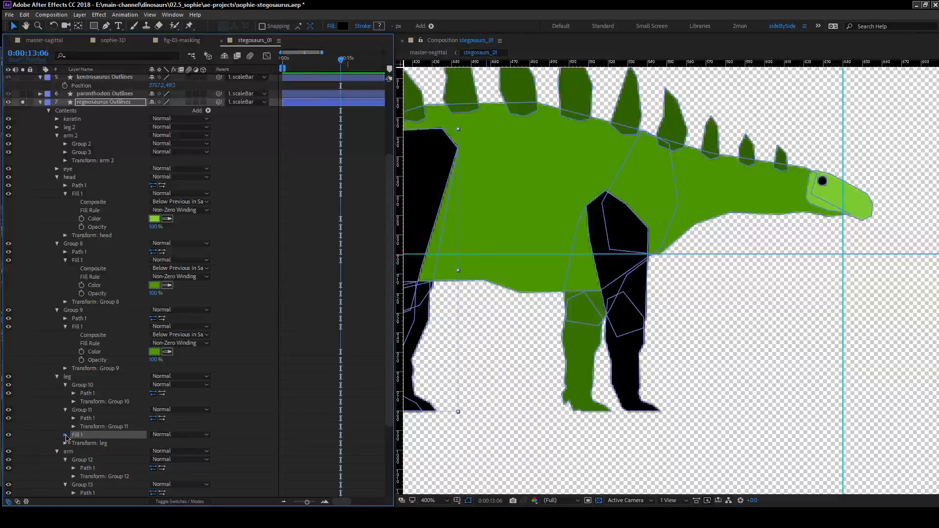
Set the leg group's shared fill to the darker green sampled from the arm group's fill.
{"action": "left_click", "coordinate": [65, 435]}
{"action": "scroll", "coordinate": [160, 364], "scroll_direction": "down", "scroll_amount": 5}
{"action": "left_click", "coordinate": [167, 336]}
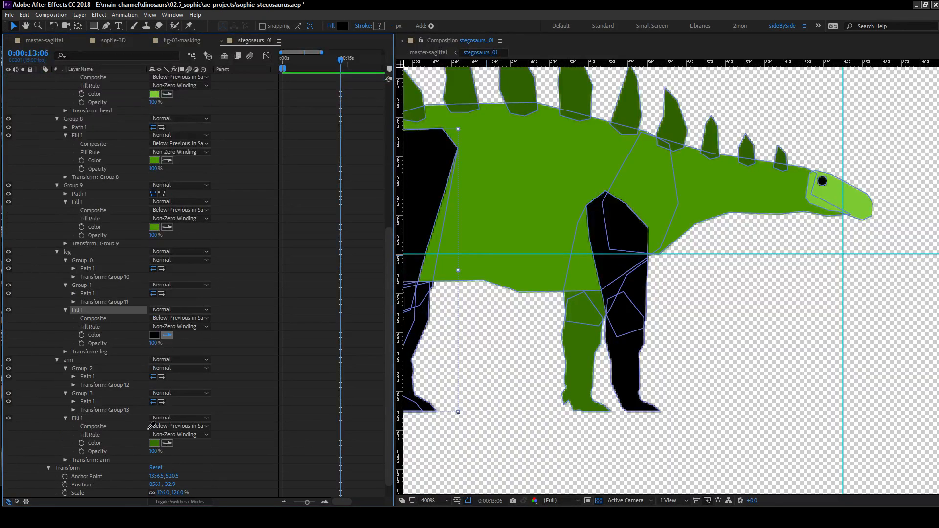
{"action": "left_click", "coordinate": [155, 442]}
{"action": "left_click", "coordinate": [259, 394]}
{"action": "left_click_drag", "start_coordinate": [474, 275], "coordinate": [574, 290]}
Expand Groups 2 and 3 inside arm 2 and Groups 4 and 5 inside leg 2 to expose their fills.
{"action": "scroll", "coordinate": [88, 233], "scroll_direction": "up", "scroll_amount": 5}
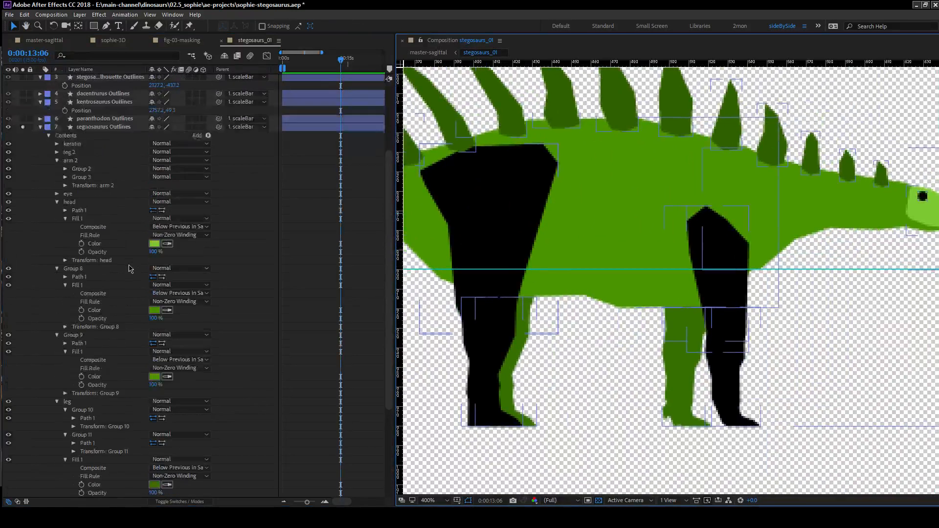
{"action": "left_click", "coordinate": [66, 252]}
{"action": "left_click", "coordinate": [65, 244]}
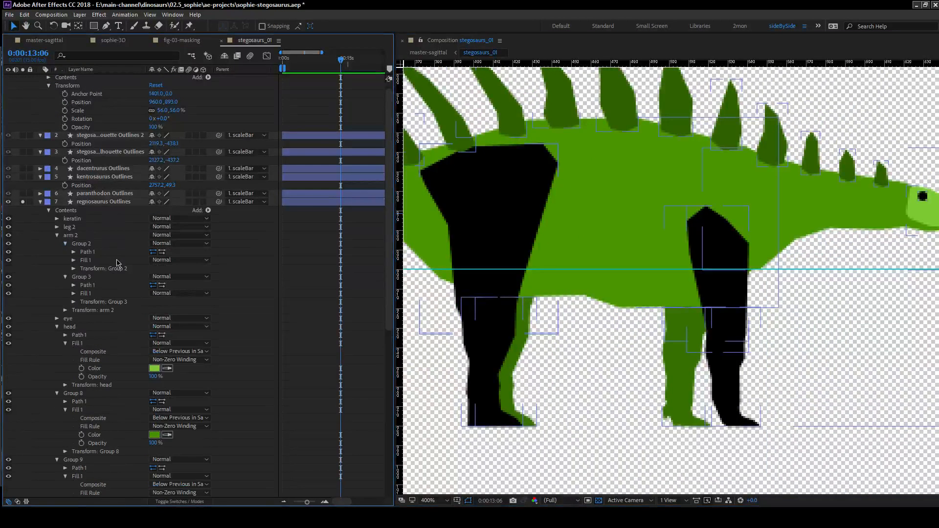
{"action": "left_click", "coordinate": [57, 227]}
{"action": "left_click", "coordinate": [66, 243]}
{"action": "left_click", "coordinate": [65, 235]}
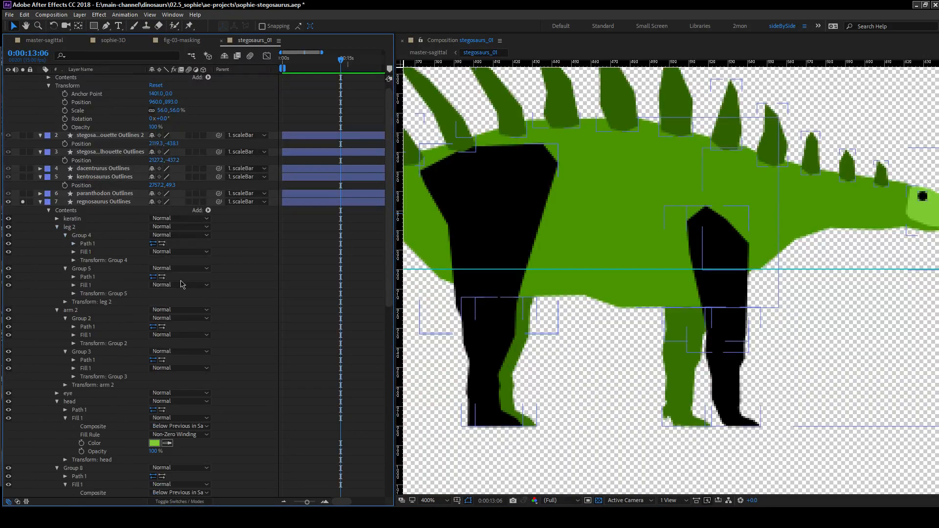
Replace the separate fills of Group 2 and Group 3 with one shared fill at the arm 2 group's level.
{"action": "scroll", "coordinate": [103, 279], "scroll_direction": "down", "scroll_amount": 1}
{"action": "scroll", "coordinate": [103, 279], "scroll_direction": "down", "scroll_amount": 2}
{"action": "left_click", "coordinate": [73, 293]}
{"action": "left_click", "coordinate": [74, 259]}
{"action": "left_click", "coordinate": [93, 263]}
{"action": "key", "text": "Delete"}
{"action": "left_click", "coordinate": [89, 291]}
{"action": "left_click_drag", "start_coordinate": [85, 285], "coordinate": [93, 274]}
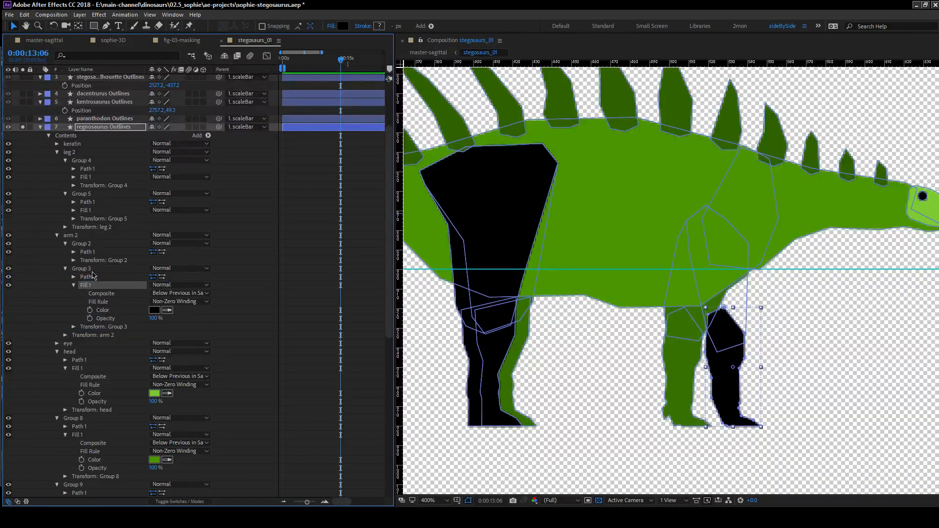
Delete Group 4's fill, move Group 5's fill up to the leg 2 group and expand the fill's settings.
{"action": "left_click", "coordinate": [86, 177]}
{"action": "key", "text": "Delete"}
{"action": "mouse_move", "coordinate": [86, 201]}
{"action": "left_mouse_down"}
{"action": "mouse_move", "coordinate": [95, 185]}
{"action": "mouse_move", "coordinate": [88, 213]}
{"action": "left_mouse_up"}
{"action": "left_click", "coordinate": [65, 209]}
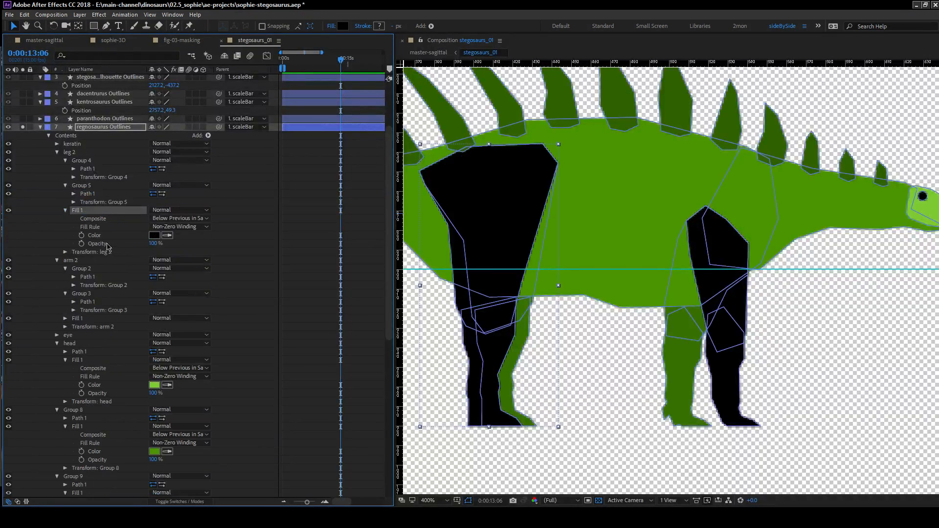
Set the shared fills of leg 2 and arm 2 to the light green sampled from the head.
{"action": "left_click", "coordinate": [166, 237]}
{"action": "left_click", "coordinate": [922, 200]}
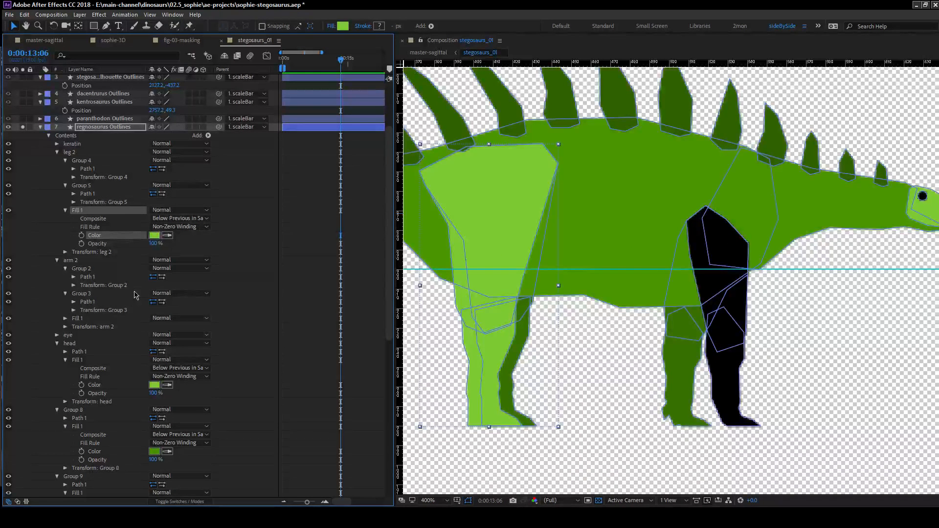
{"action": "left_click", "coordinate": [167, 343]}
{"action": "left_click", "coordinate": [929, 209]}
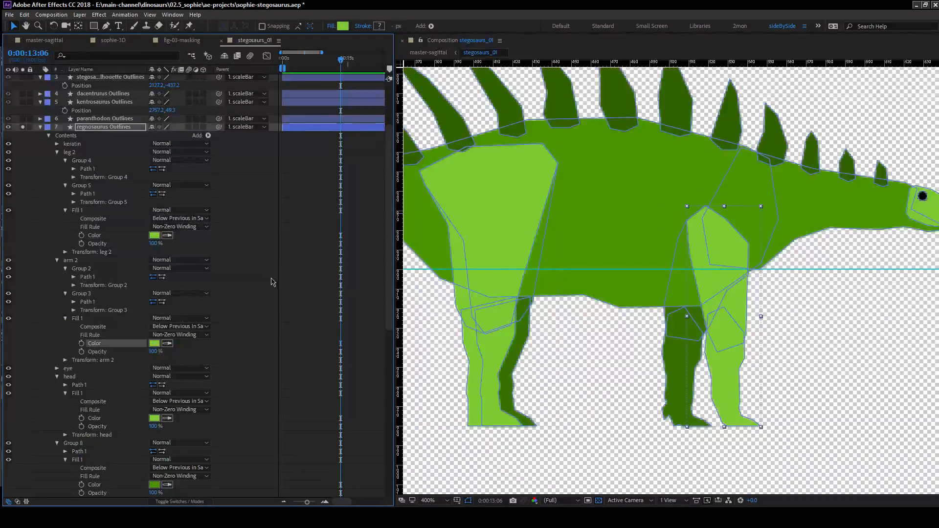
{"action": "left_click", "coordinate": [272, 280]}
{"action": "scroll", "coordinate": [776, 313], "scroll_direction": "down", "scroll_amount": 2}
{"action": "scroll", "coordinate": [777, 310], "scroll_direction": "up", "scroll_amount": 2}
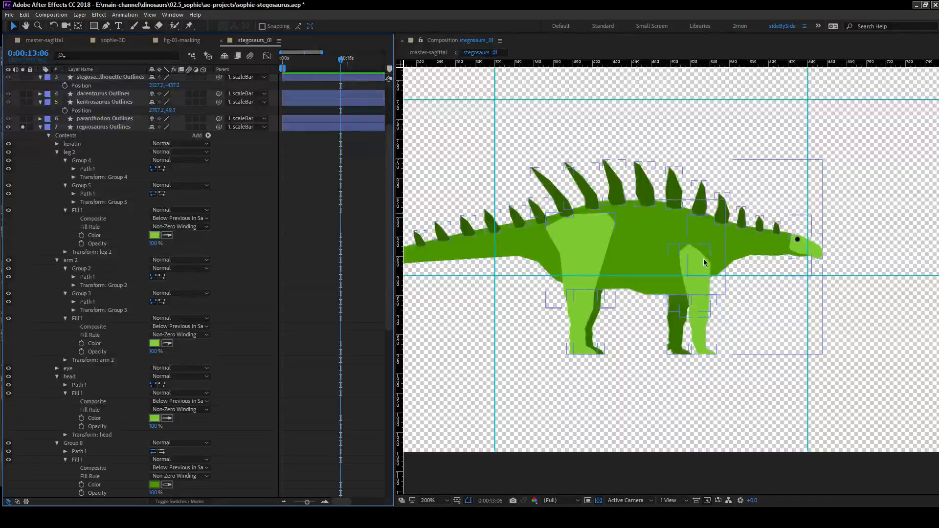
Set the fill colors of Group 8 and Group 9 together to the light green sampled from the head's fill.
{"action": "scroll", "coordinate": [68, 264], "scroll_direction": "down", "scroll_amount": 5}
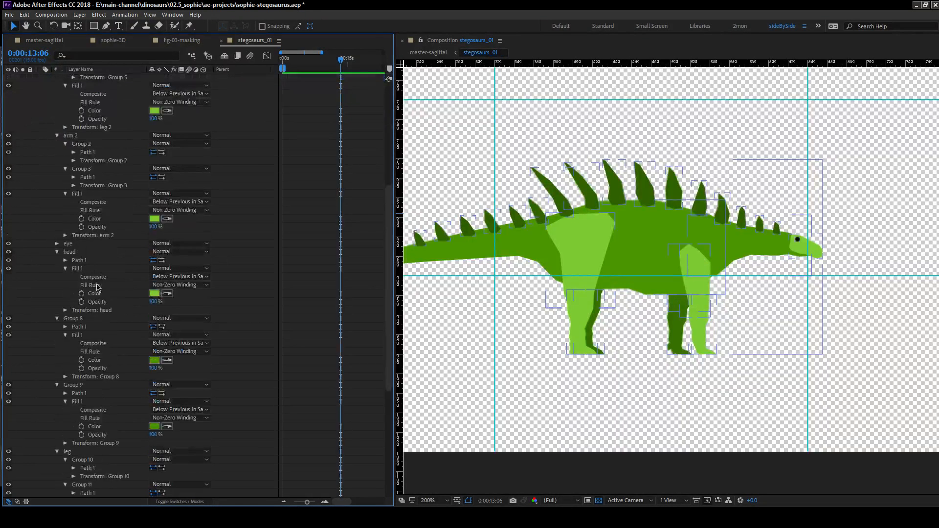
{"action": "left_click", "coordinate": [81, 319]}
{"action": "left_click", "coordinate": [100, 360]}
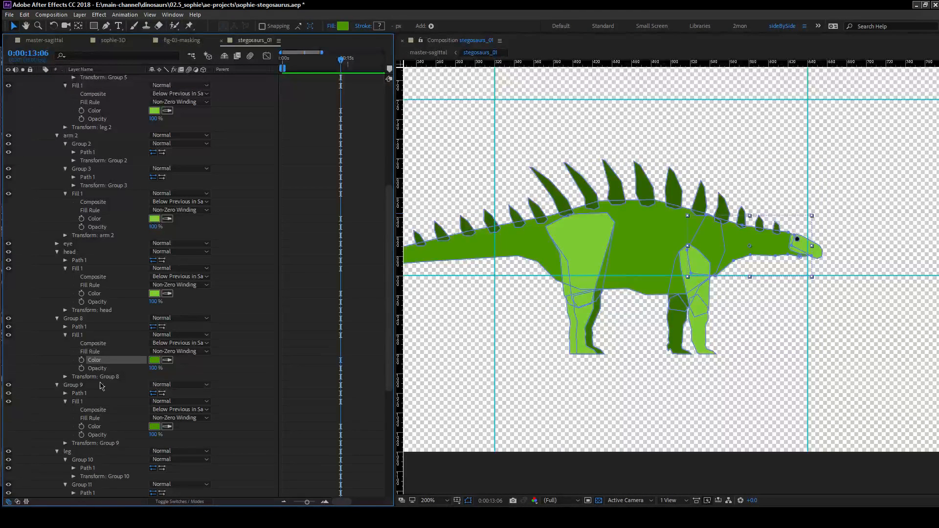
{"action": "left_click", "coordinate": [97, 427], "text": "ctrl"}
{"action": "left_click", "coordinate": [167, 427]}
{"action": "left_click", "coordinate": [155, 294]}
Darken the Group 8 and Group 9 body fills to 5DA816 and deselect them.
{"action": "left_click", "coordinate": [154, 427]}
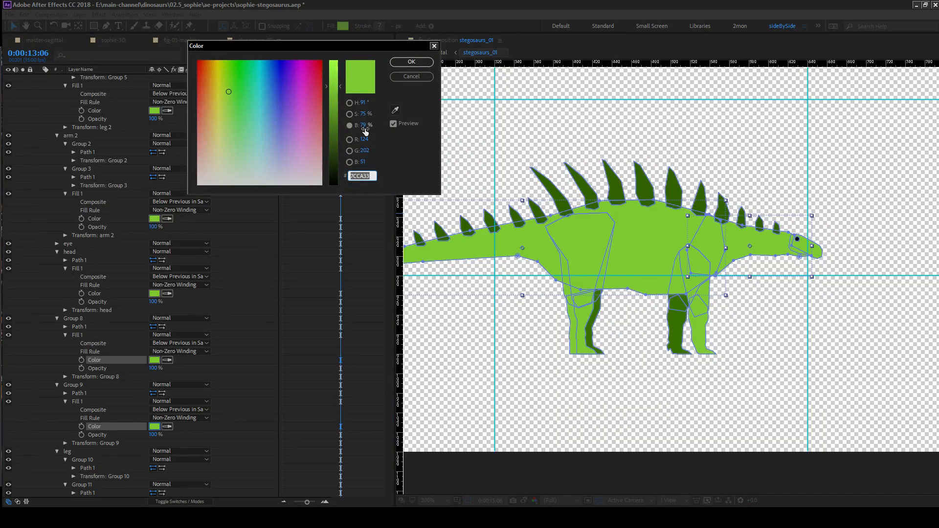
{"action": "mouse_move", "coordinate": [362, 131]}
{"action": "left_mouse_down"}
{"action": "mouse_move", "coordinate": [354, 130]}
{"action": "mouse_move", "coordinate": [372, 115]}
{"action": "mouse_move", "coordinate": [367, 126]}
{"action": "left_mouse_up"}
{"action": "left_click", "coordinate": [412, 61]}
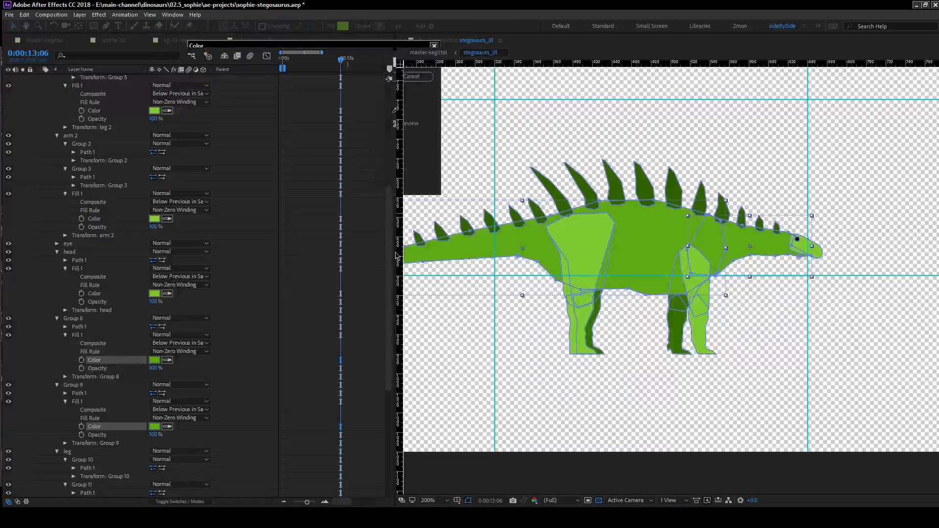
{"action": "left_click", "coordinate": [747, 357]}
{"action": "left_click", "coordinate": [681, 352]}
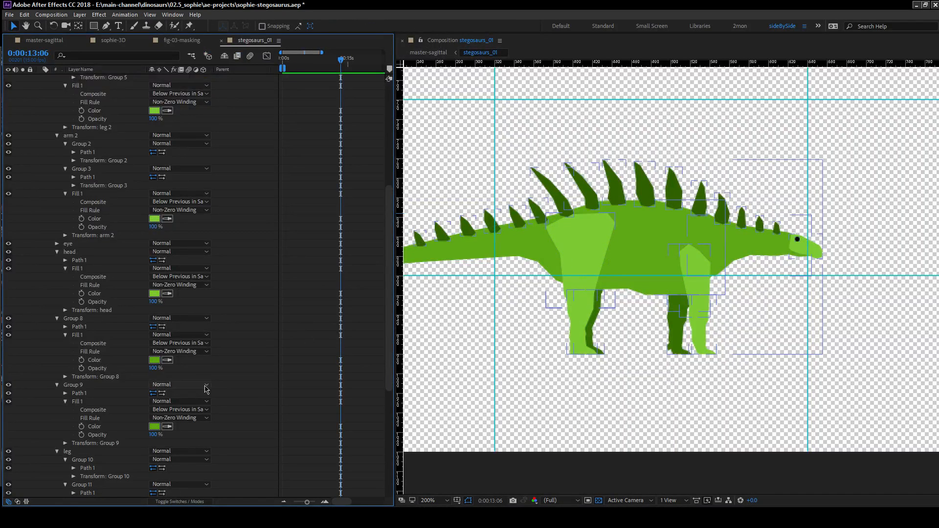
Set the shared fills of the leg and arm groups to the body green sampled from Group 9's fill.
{"action": "scroll", "coordinate": [205, 395], "scroll_direction": "down", "scroll_amount": 3}
{"action": "scroll", "coordinate": [140, 420], "scroll_direction": "down", "scroll_amount": 3}
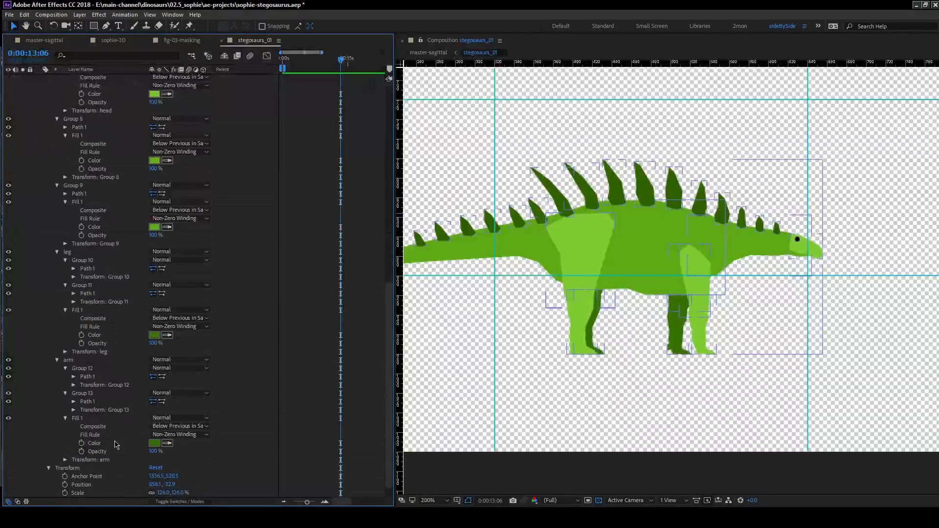
{"action": "left_click", "coordinate": [98, 443]}
{"action": "left_click", "coordinate": [98, 335], "text": "ctrl"}
{"action": "left_click", "coordinate": [167, 336]}
{"action": "left_click", "coordinate": [154, 227]}
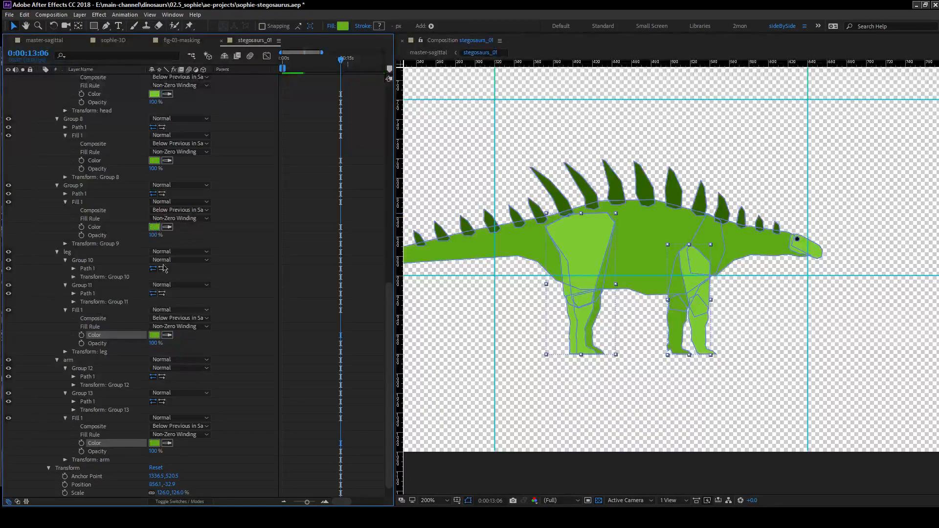
Darken the leg and arm fills to a deeper green than the body, then deselect them.
{"action": "left_click", "coordinate": [154, 444]}
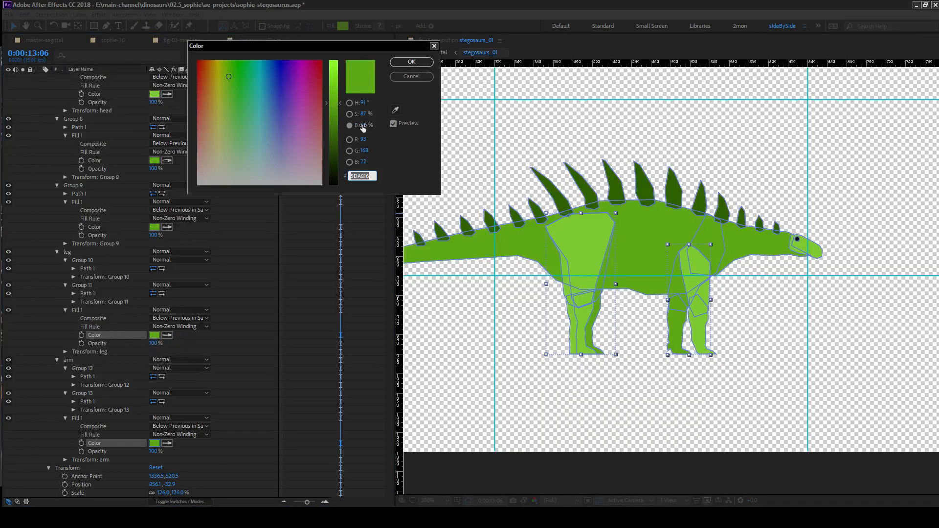
{"action": "mouse_move", "coordinate": [364, 128]}
{"action": "left_mouse_down"}
{"action": "mouse_move", "coordinate": [350, 128]}
{"action": "mouse_move", "coordinate": [377, 118]}
{"action": "left_mouse_up"}
{"action": "left_click", "coordinate": [411, 62]}
{"action": "left_click", "coordinate": [274, 327]}
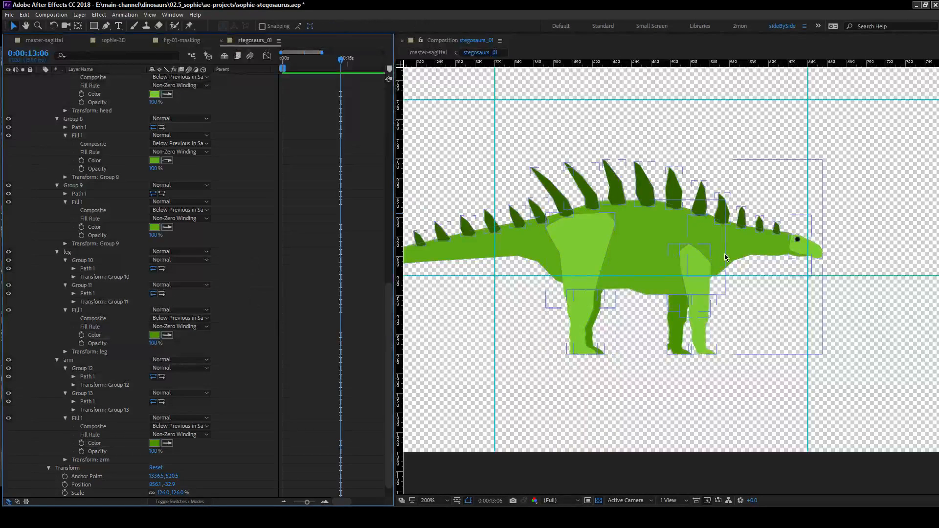
Collapse the regnosaurus layer and turn off its solo so that all the stegosaurs are displayed.
{"action": "scroll", "coordinate": [716, 260], "scroll_direction": "down", "scroll_amount": 2}
{"action": "scroll", "coordinate": [58, 157], "scroll_direction": "up", "scroll_amount": 6}
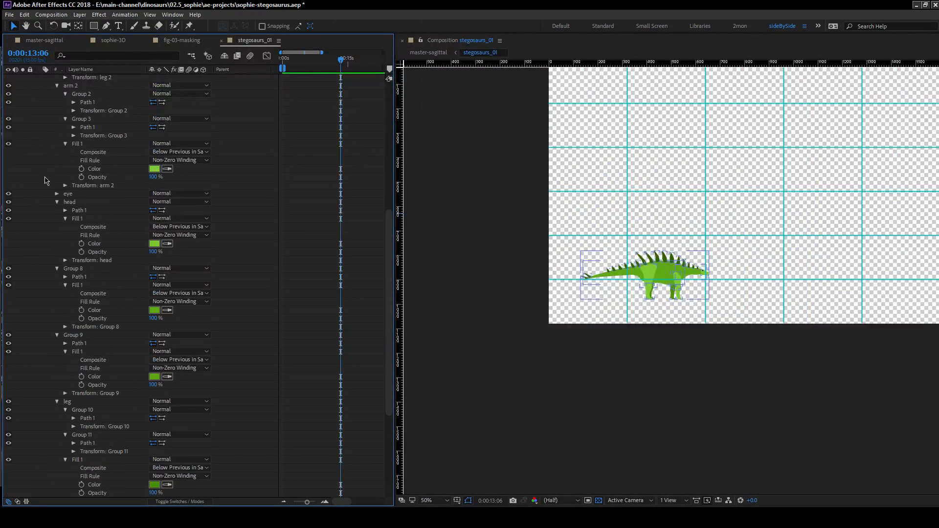
{"action": "key", "text": "u"}
{"action": "left_click", "coordinate": [23, 127]}
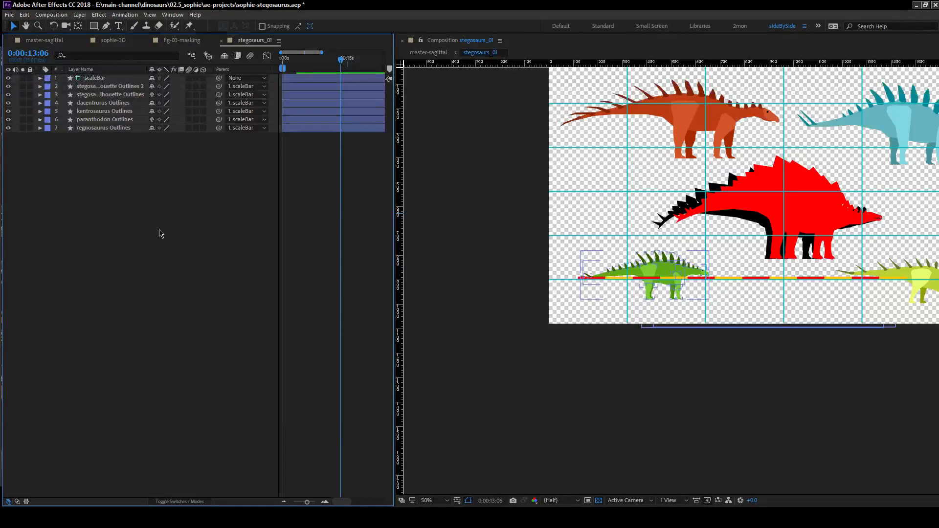
{"action": "key", "text": "h"}
{"action": "left_click_drag", "start_coordinate": [730, 216], "coordinate": [578, 265]}
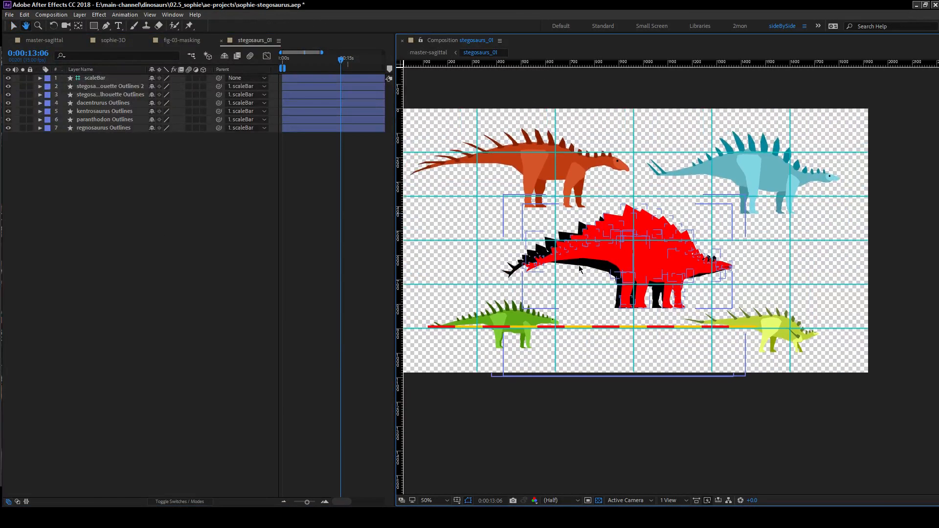
Hide the red stegosaurus silhouette Outlines 2 layer and save the project.
{"action": "left_click", "coordinate": [97, 87]}
{"action": "key", "text": "v"}
{"action": "left_click", "coordinate": [7, 86]}
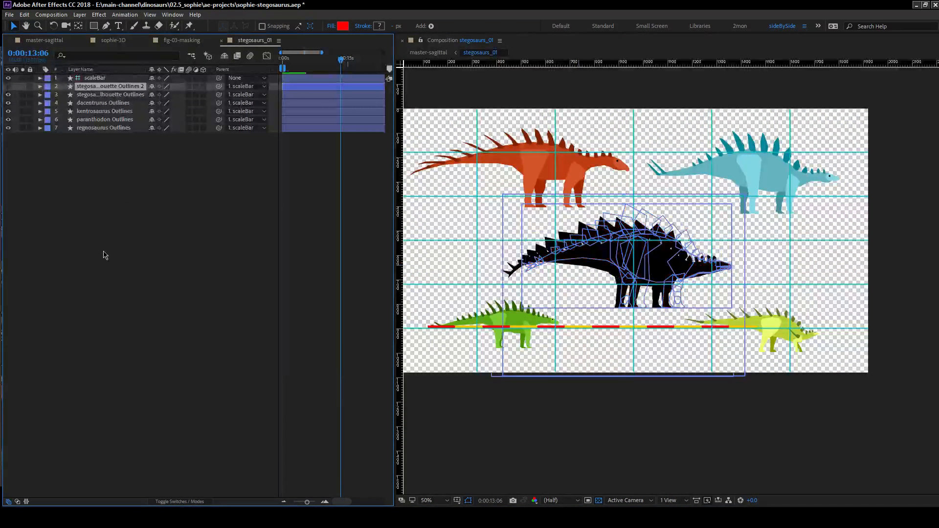
{"action": "left_click", "coordinate": [229, 315]}
{"action": "key", "text": "ctrl+s"}
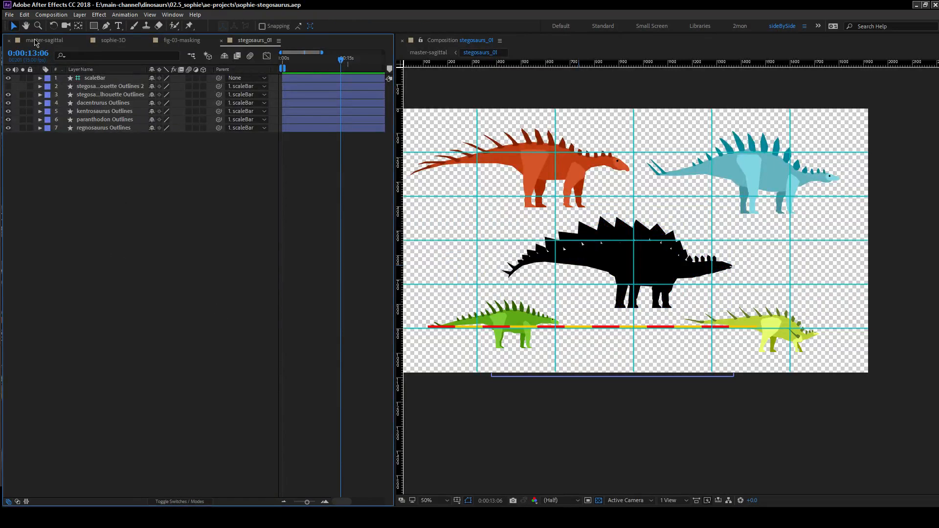
Check how the colored stegosaurs look against the green background in the master-sagittal composition.
{"action": "left_click", "coordinate": [33, 40]}
{"action": "key", "text": "h"}
{"action": "mouse_move", "coordinate": [657, 337]}
{"action": "left_mouse_down"}
{"action": "mouse_move", "coordinate": [603, 343]}
{"action": "mouse_move", "coordinate": [663, 343]}
{"action": "left_mouse_up"}
{"action": "key", "text": "v"}
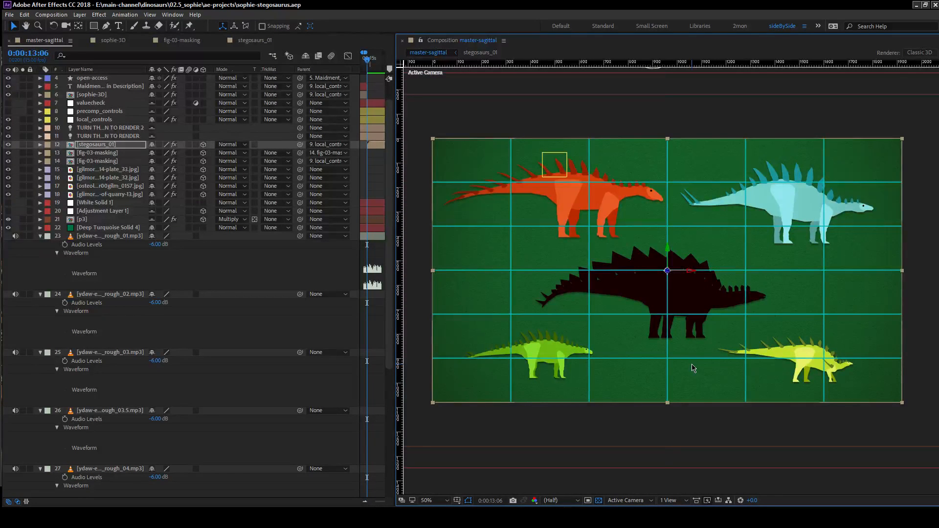
Return to the stegosaurs_01 composition and hide the scaleBar layer.
{"action": "left_click", "coordinate": [245, 41]}
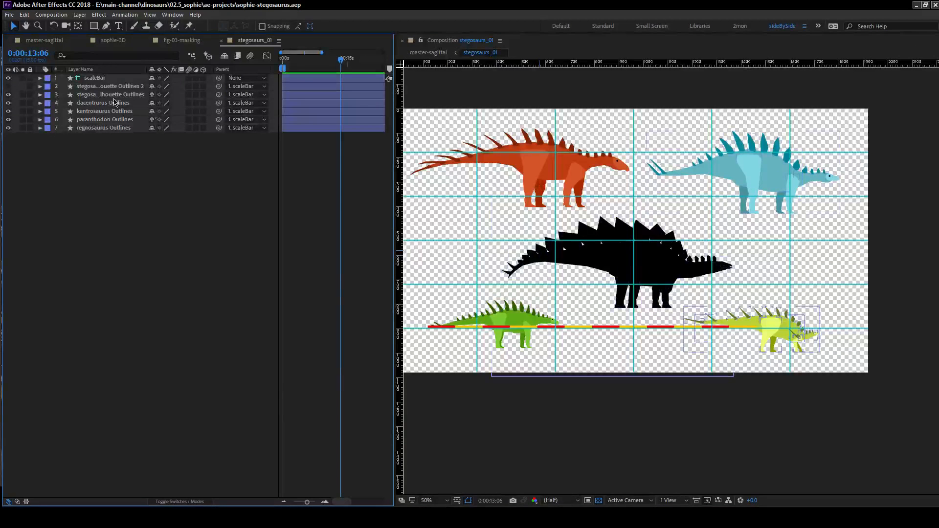
{"action": "left_click", "coordinate": [93, 78]}
{"action": "left_click", "coordinate": [8, 77]}
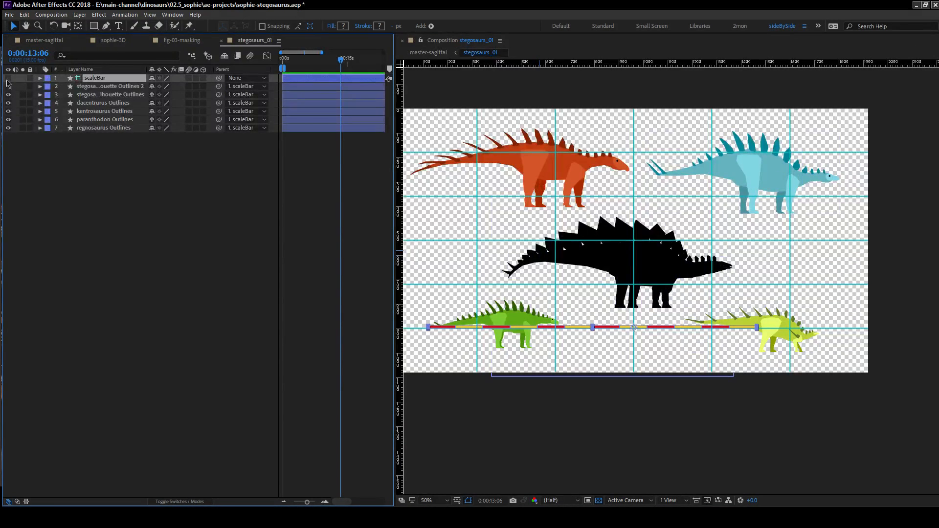
Move the yellow kentrosaurus straight up and the green regnosaurus up and inward, closer to the central stegosaurus.
{"action": "left_click", "coordinate": [766, 329]}
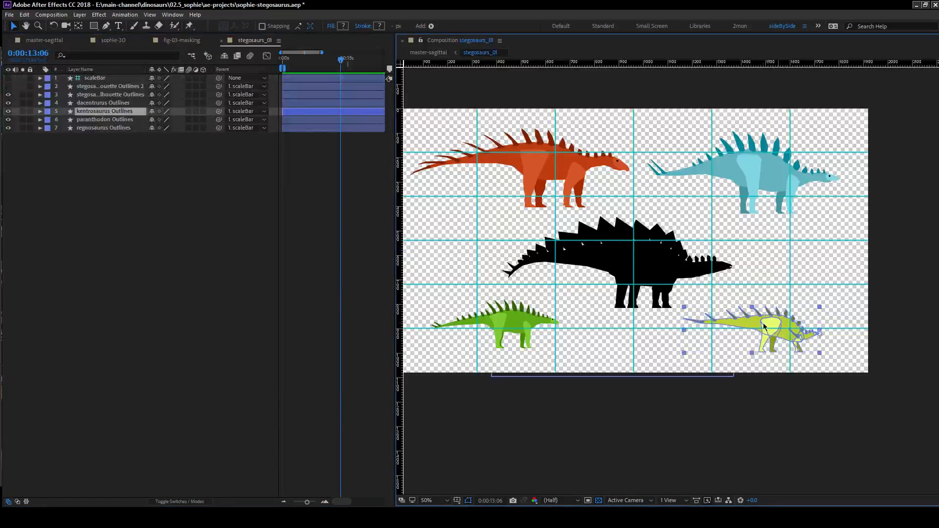
{"action": "left_click_drag", "start_coordinate": [766, 328], "coordinate": [768, 304]}
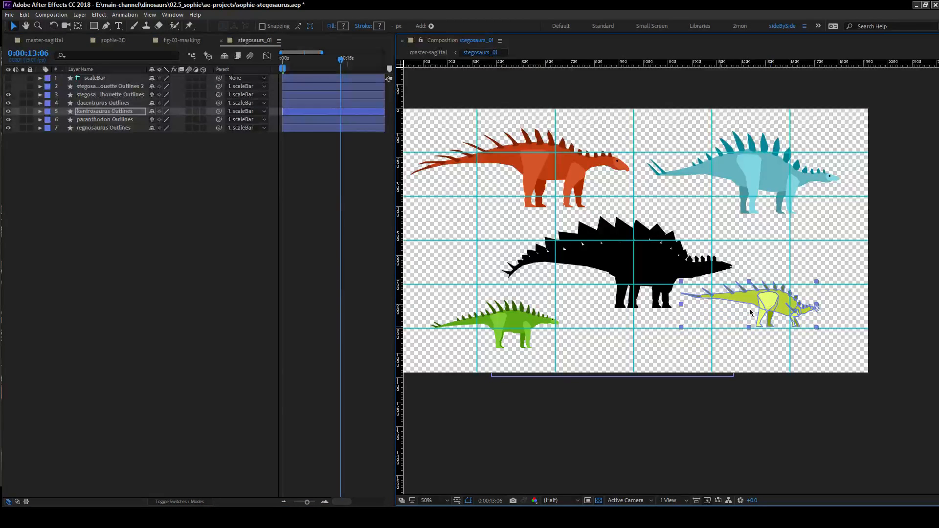
{"action": "left_click", "coordinate": [514, 317]}
{"action": "left_click_drag", "start_coordinate": [534, 306], "coordinate": [565, 285]}
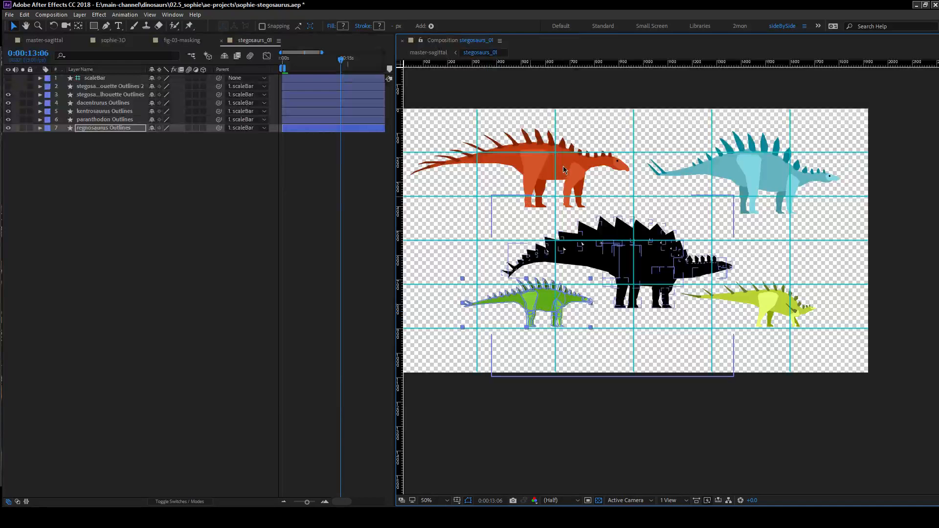
Move the orange dacentrurus slightly down and the blue paranthodon down and inward toward the central stegosaurus.
{"action": "left_click", "coordinate": [557, 171]}
{"action": "left_click_drag", "start_coordinate": [541, 174], "coordinate": [617, 214]}
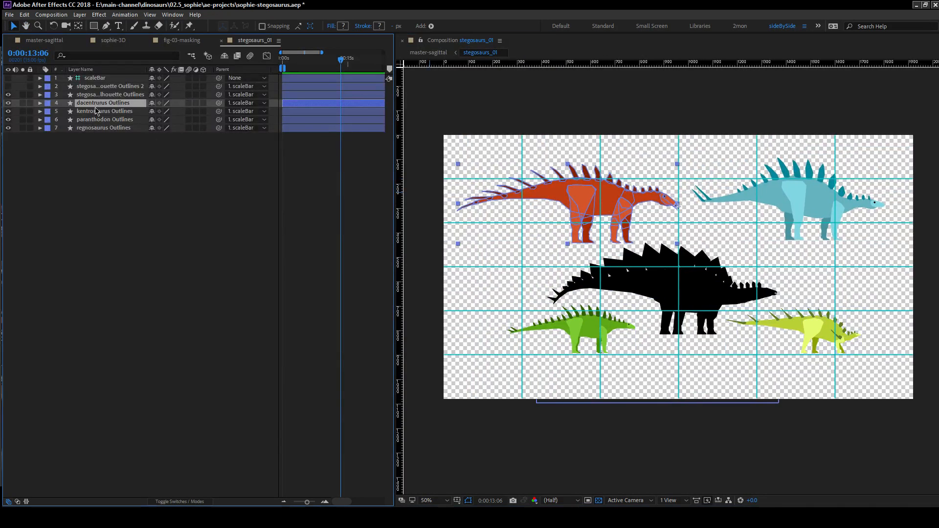
{"action": "left_click", "coordinate": [841, 215]}
{"action": "left_click_drag", "start_coordinate": [793, 207], "coordinate": [785, 217]}
{"action": "left_click", "coordinate": [156, 196]}
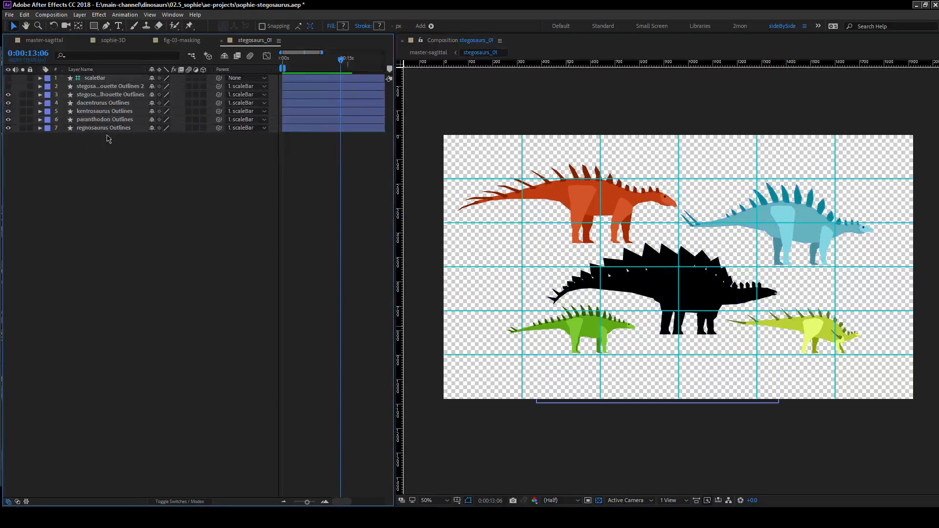
Place the paranthodon layer above the kentrosaurus layer in the stacking order and inspect the arrangement in master-sagittal.
{"action": "left_click", "coordinate": [94, 121]}
{"action": "left_click_drag", "start_coordinate": [95, 122], "coordinate": [95, 109]}
{"action": "left_click", "coordinate": [132, 162]}
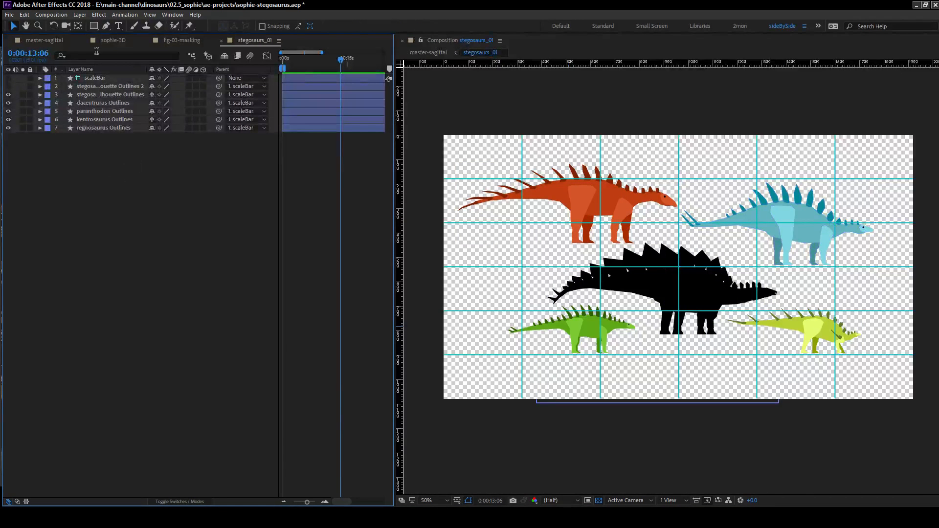
{"action": "left_click", "coordinate": [39, 41]}
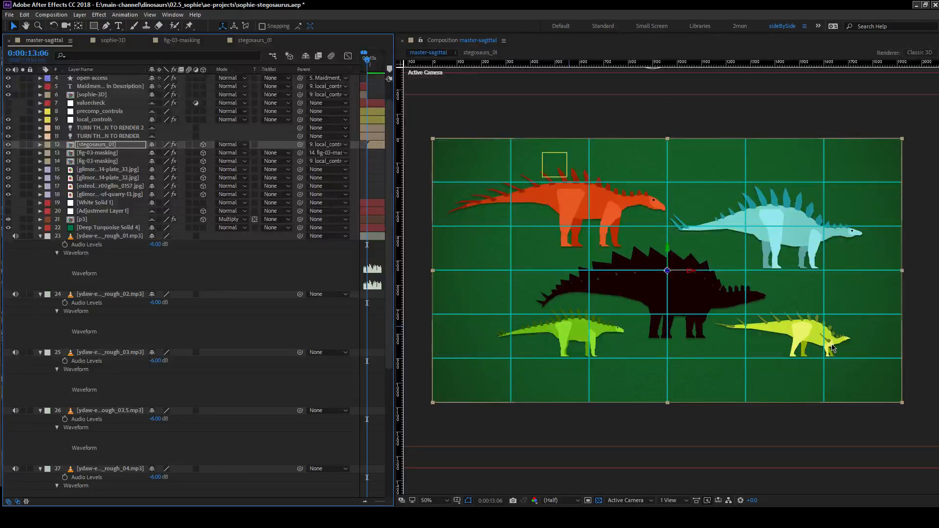
{"action": "scroll", "coordinate": [807, 341], "scroll_direction": "up", "scroll_amount": 1}
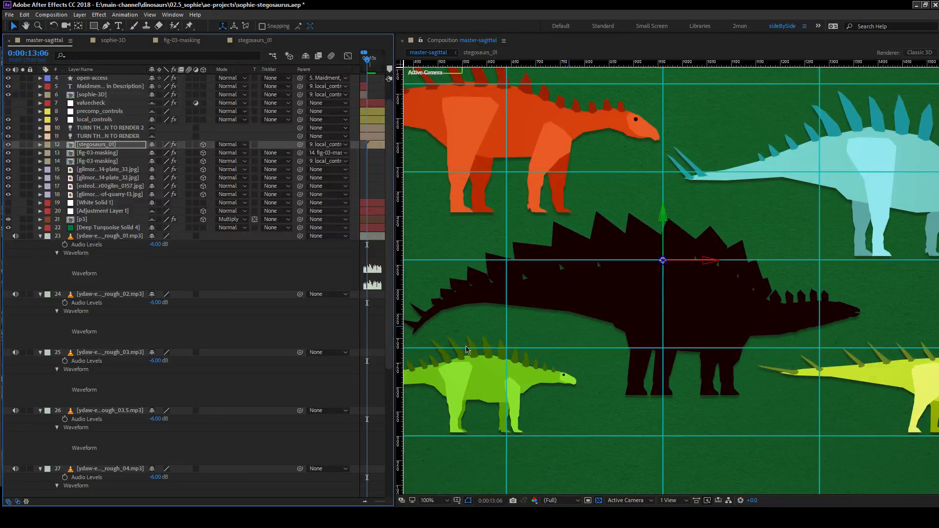
In stegosaurs_01, set the regnosaurus keratin group's fill to the green sampled from its far arm.
{"action": "left_click", "coordinate": [229, 41]}
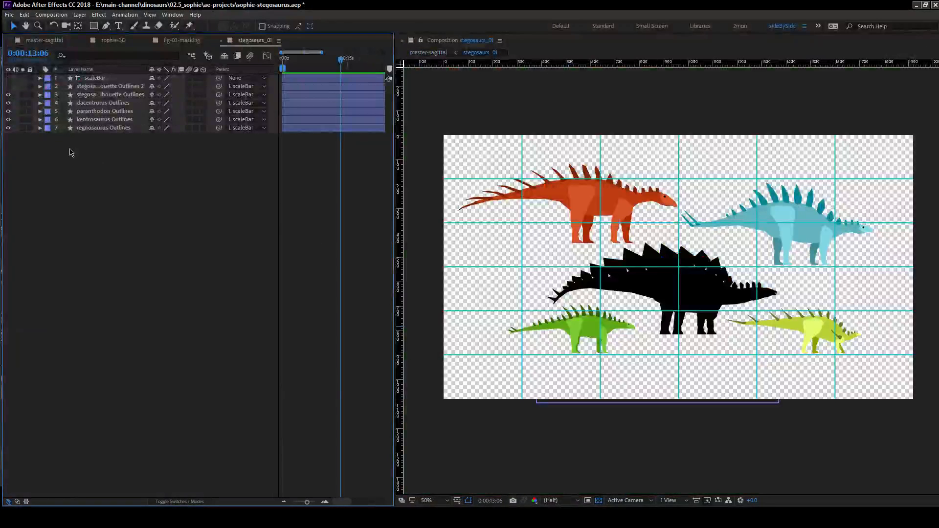
{"action": "left_click", "coordinate": [40, 128]}
{"action": "left_click", "coordinate": [49, 137]}
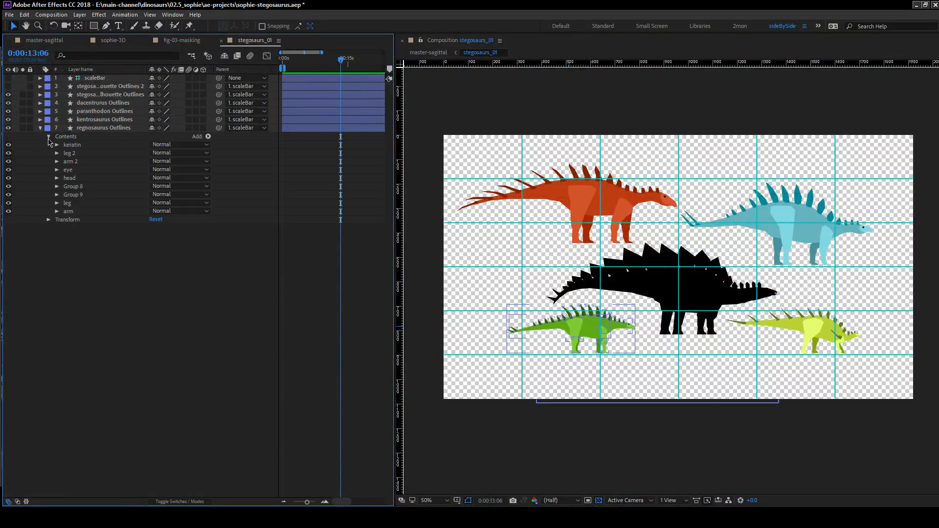
{"action": "left_click", "coordinate": [56, 144]}
{"action": "left_click", "coordinate": [65, 311]}
{"action": "left_click", "coordinate": [169, 338]}
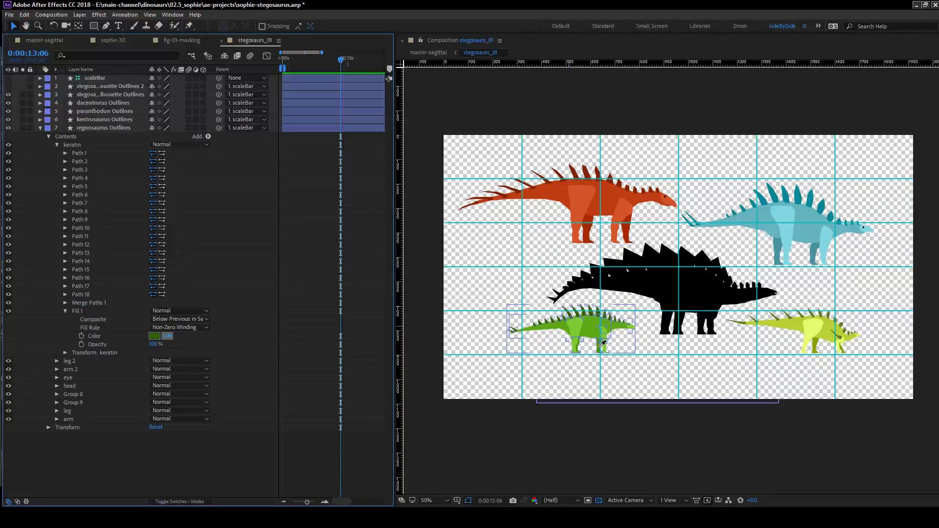
{"action": "left_click", "coordinate": [602, 344]}
{"action": "scroll", "coordinate": [590, 315], "scroll_direction": "up", "scroll_amount": 4}
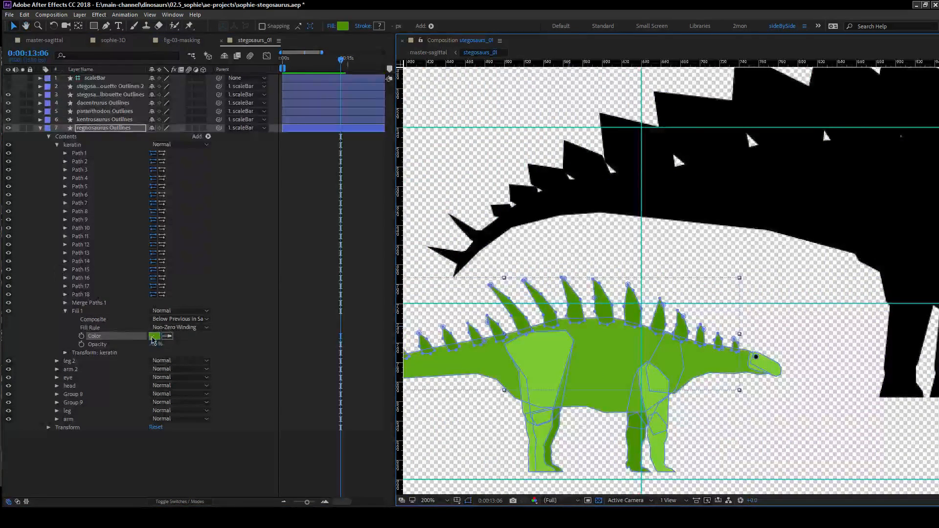
Darken the keratin fill to 47% brightness (3A7800) and switch to master-sagittal to check it.
{"action": "left_click", "coordinate": [154, 336]}
{"action": "mouse_move", "coordinate": [362, 117]}
{"action": "left_mouse_down"}
{"action": "mouse_move", "coordinate": [389, 117]}
{"action": "mouse_move", "coordinate": [360, 131]}
{"action": "left_mouse_up"}
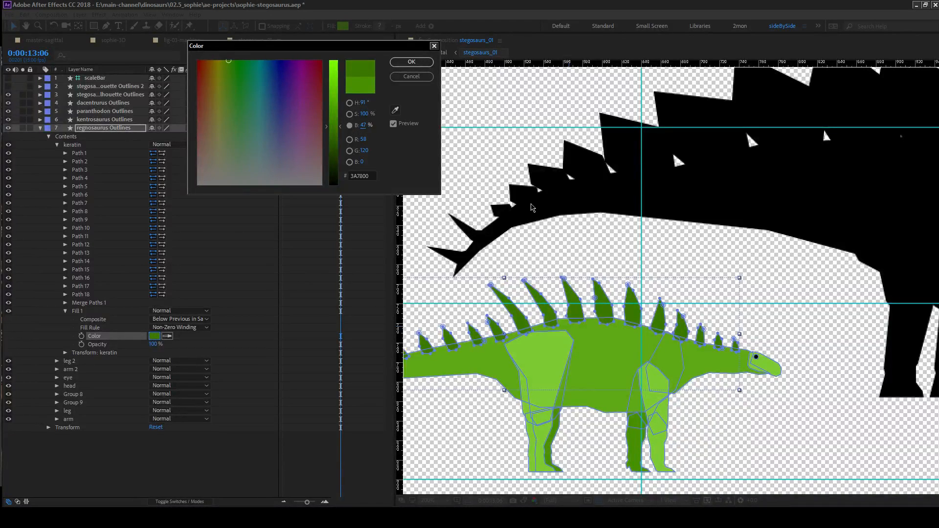
{"action": "left_click", "coordinate": [412, 62]}
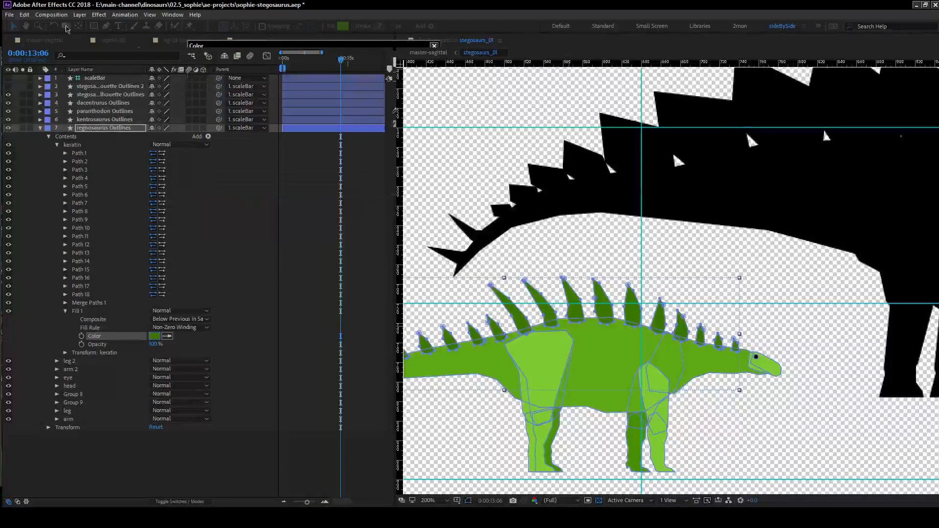
{"action": "left_click", "coordinate": [44, 40]}
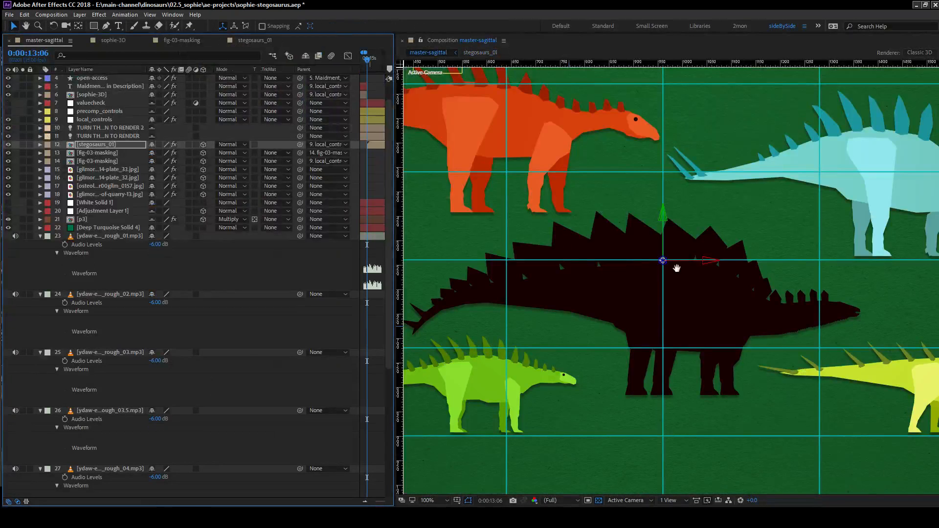
Inspect the colors, spacing and overlap of the stegosaur silhouettes in master-sagittal, both up close and as a whole.
{"action": "scroll", "coordinate": [679, 272], "scroll_direction": "down", "scroll_amount": 2}
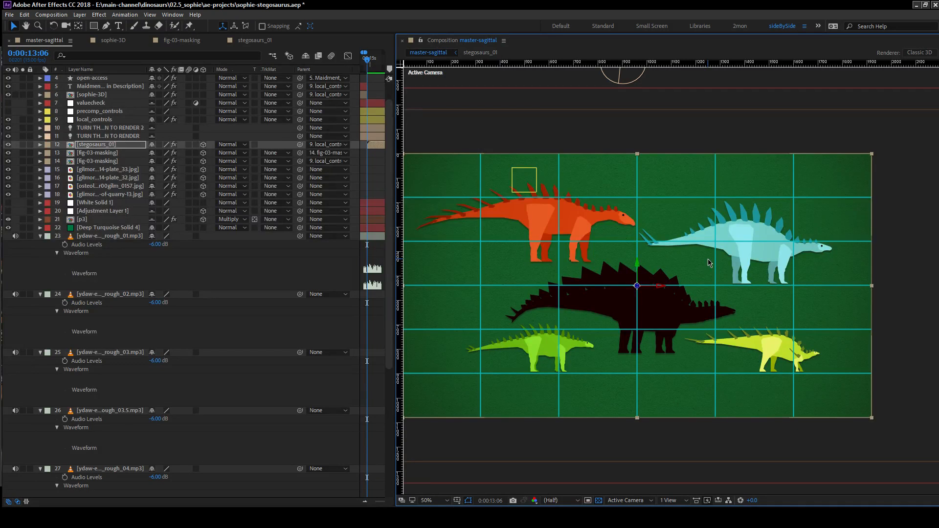
{"action": "scroll", "coordinate": [817, 336], "scroll_direction": "up", "scroll_amount": 1}
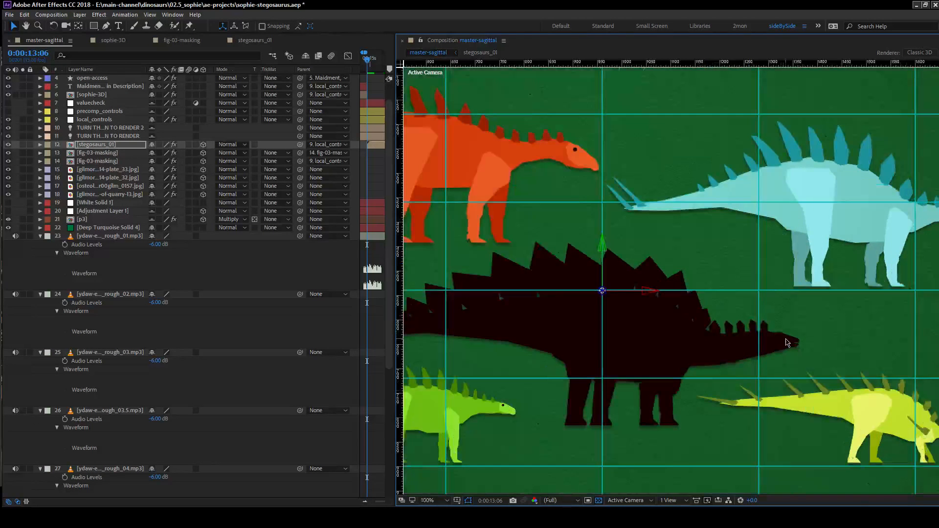
{"action": "left_click_drag", "start_coordinate": [784, 341], "coordinate": [579, 232]}
{"action": "left_click_drag", "start_coordinate": [574, 280], "coordinate": [655, 286]}
{"action": "scroll", "coordinate": [656, 287], "scroll_direction": "down", "scroll_amount": 2}
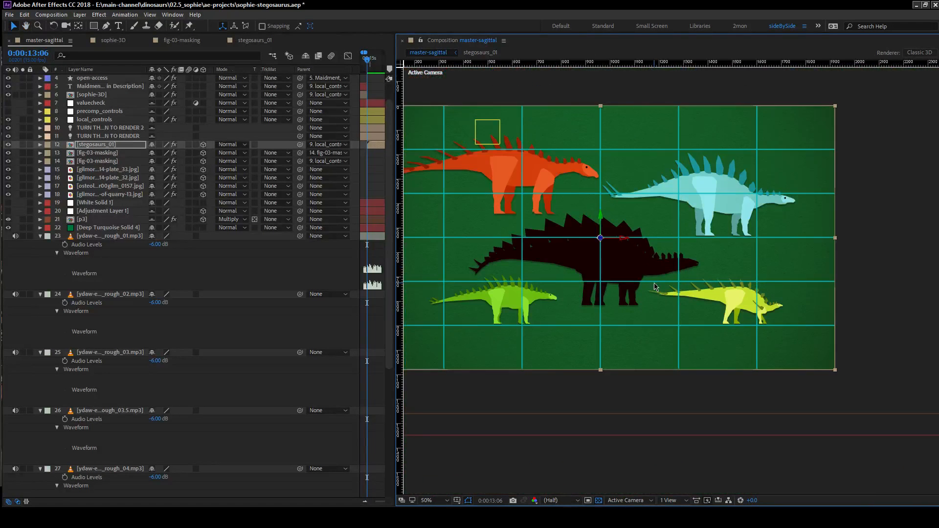
{"action": "scroll", "coordinate": [654, 284], "scroll_direction": "up", "scroll_amount": 1}
{"action": "left_click_drag", "start_coordinate": [739, 308], "coordinate": [658, 297]}
{"action": "scroll", "coordinate": [659, 296], "scroll_direction": "down", "scroll_amount": 1}
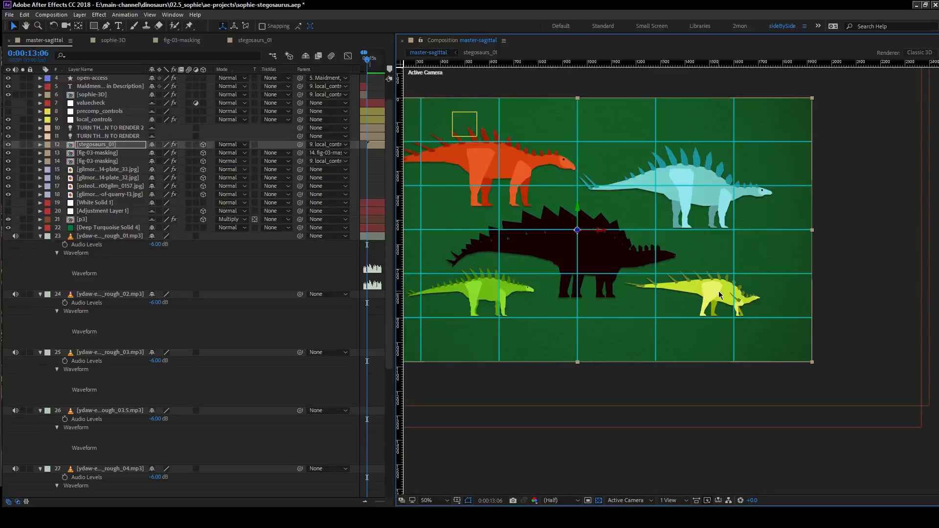
{"action": "left_click_drag", "start_coordinate": [595, 298], "coordinate": [712, 294]}
{"action": "scroll", "coordinate": [651, 335], "scroll_direction": "up", "scroll_amount": 1}
{"action": "scroll", "coordinate": [712, 296], "scroll_direction": "down", "scroll_amount": 1}
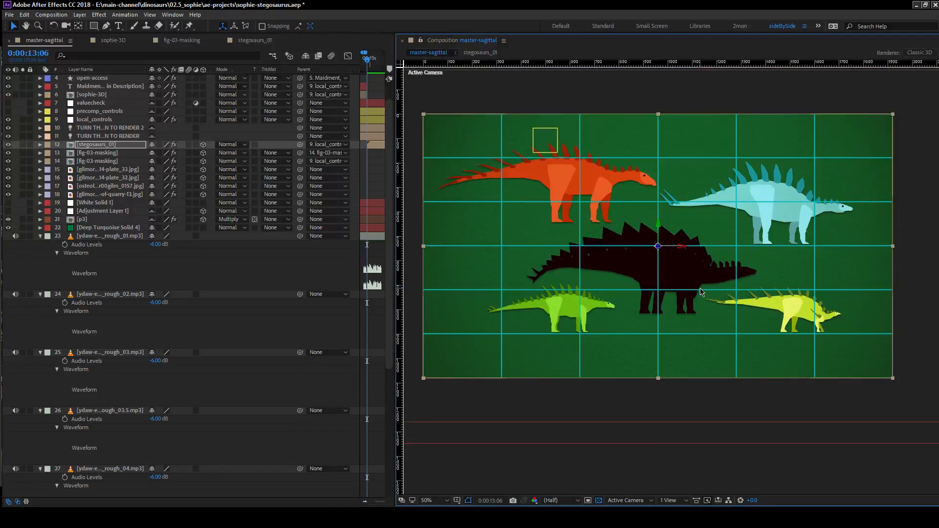
{"action": "left_click_drag", "start_coordinate": [698, 284], "coordinate": [606, 253]}
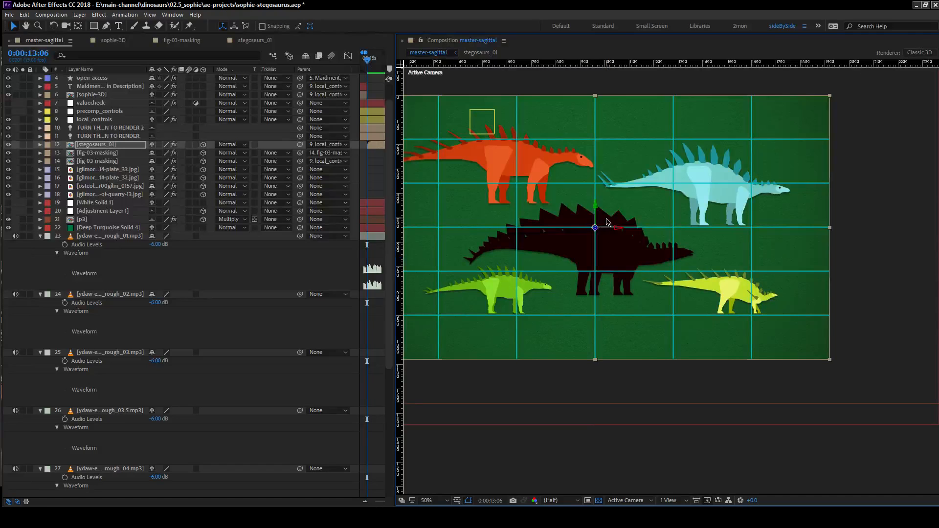
{"action": "left_click_drag", "start_coordinate": [549, 256], "coordinate": [576, 286]}
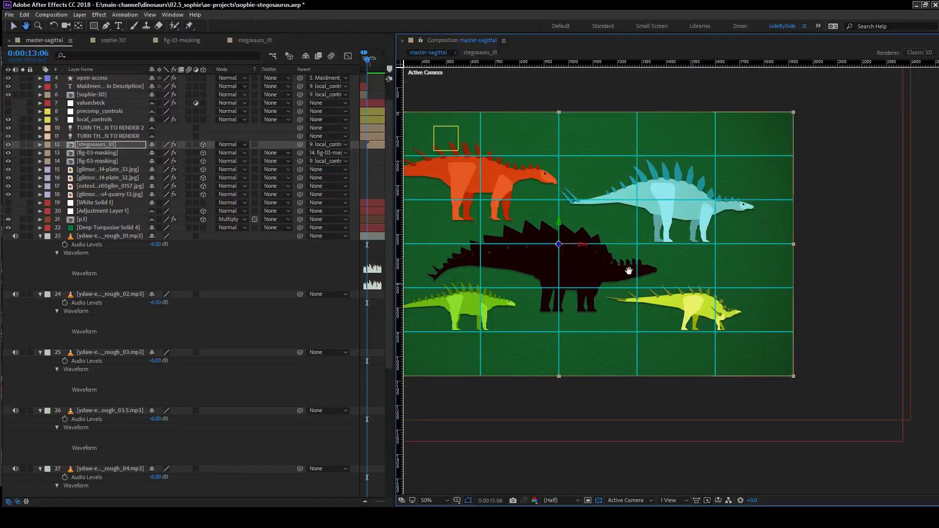
{"action": "scroll", "coordinate": [751, 322], "scroll_direction": "up", "scroll_amount": 2}
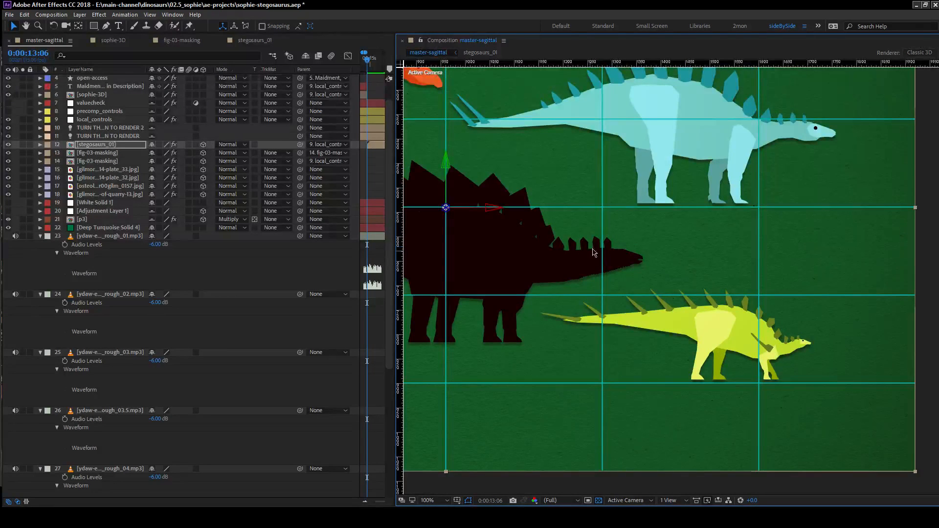
{"action": "scroll", "coordinate": [538, 228], "scroll_direction": "down", "scroll_amount": 2}
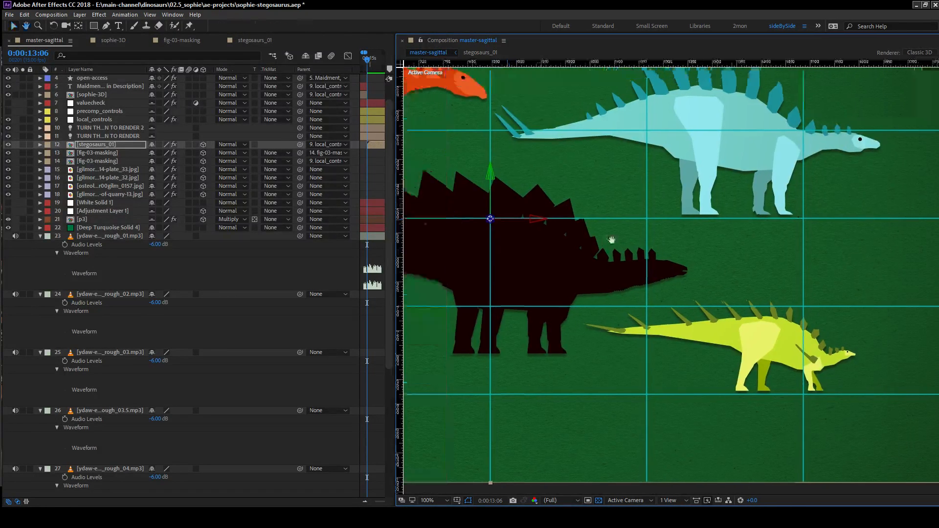
{"action": "scroll", "coordinate": [549, 230], "scroll_direction": "up", "scroll_amount": 2}
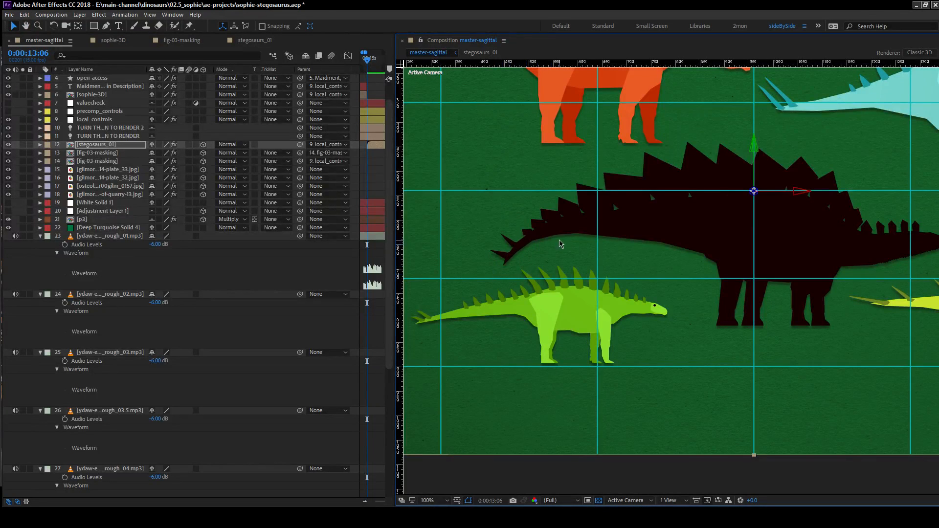
{"action": "scroll", "coordinate": [561, 244], "scroll_direction": "down", "scroll_amount": 2}
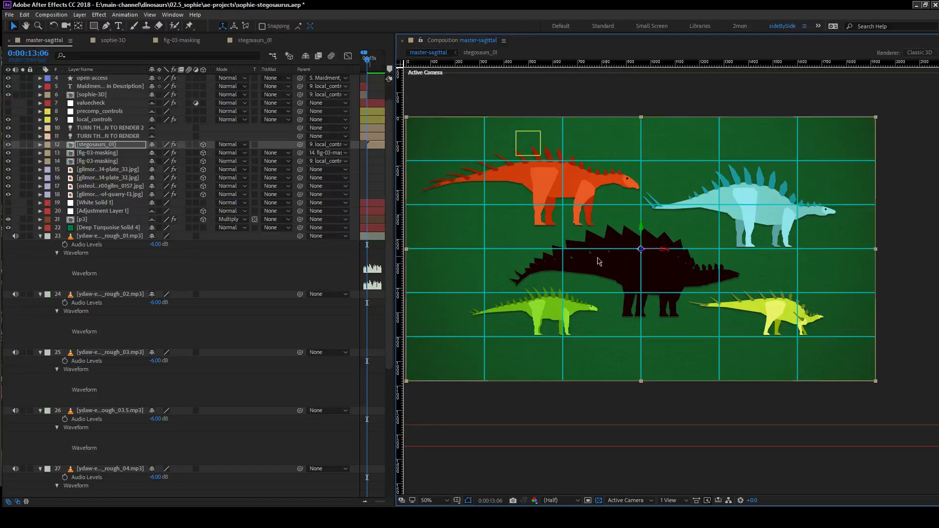
{"action": "left_click_drag", "start_coordinate": [619, 247], "coordinate": [647, 270]}
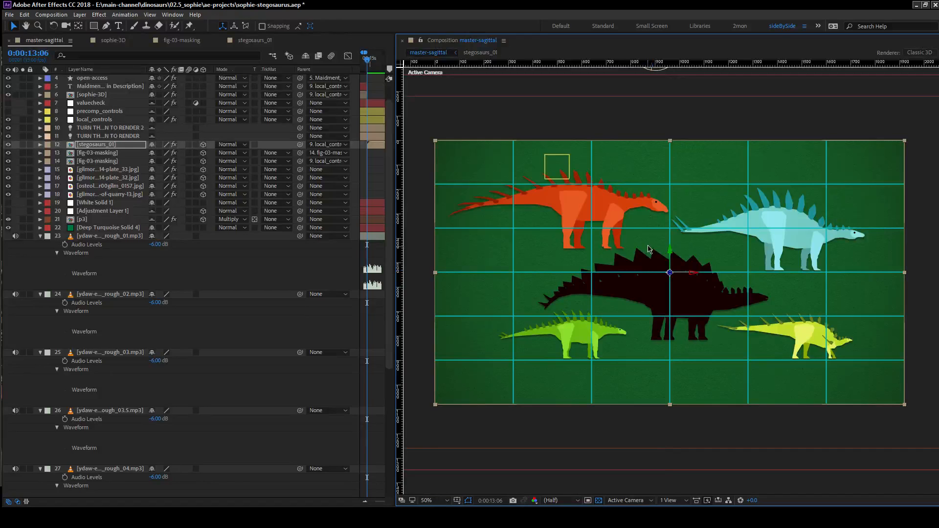
Widen the timeline, hide the blending mode and track matte columns, and zoom out to show the full stegosaurs_01 clip.
{"action": "left_click_drag", "start_coordinate": [398, 283], "coordinate": [497, 284]}
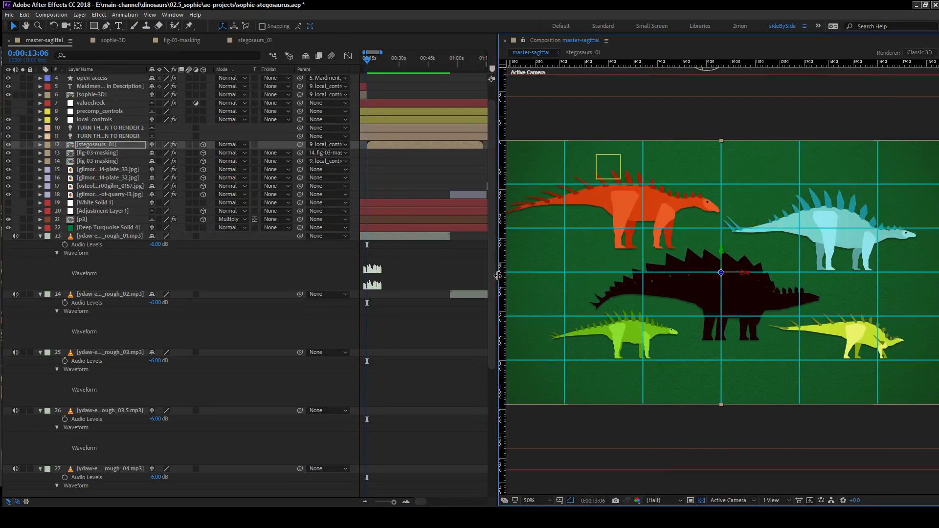
{"action": "left_click", "coordinate": [406, 503]}
{"action": "left_click_drag", "start_coordinate": [417, 503], "coordinate": [418, 502]}
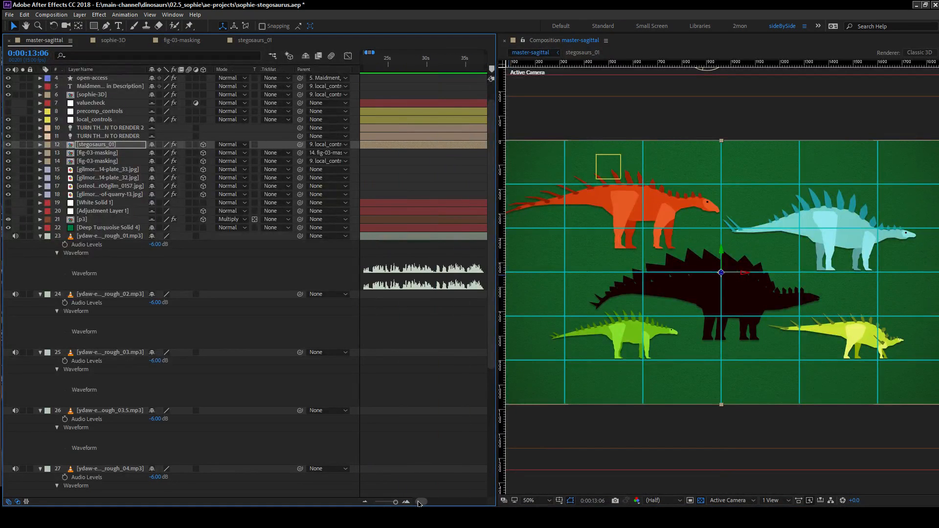
{"action": "left_click", "coordinate": [366, 502]}
{"action": "key", "text": "F4"}
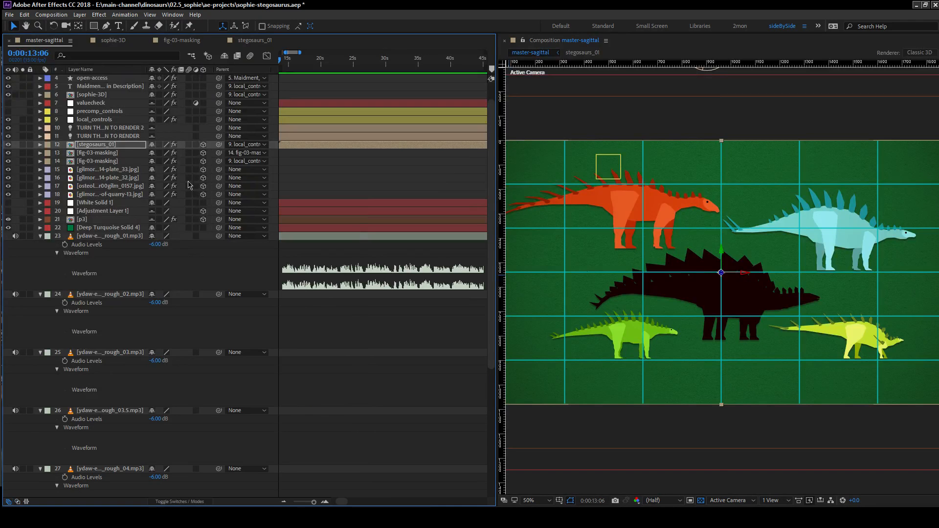
{"action": "left_click", "coordinate": [309, 503]}
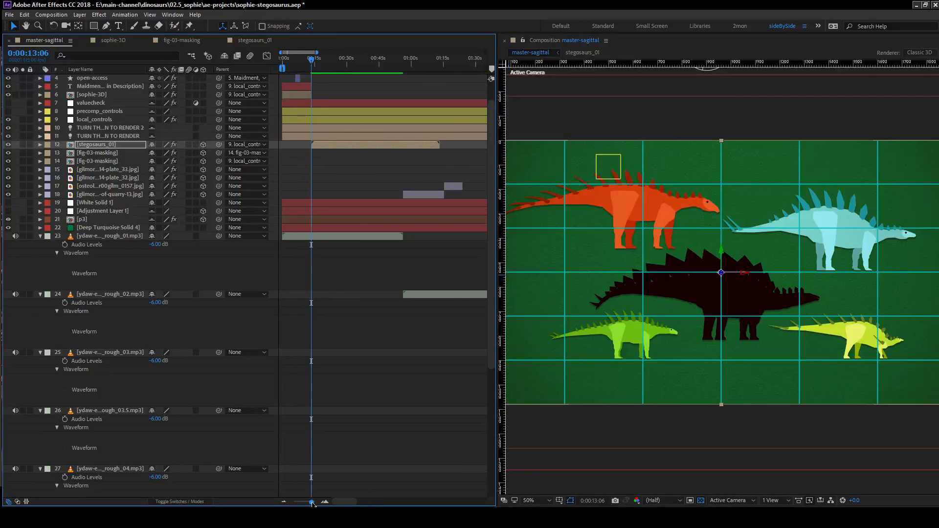
Preview master-sagittal from 0:00:13:06, move the playhead to 0:00:26:03 and examine the extent of the stegosaurs_01 clip.
{"action": "key", "text": "space"}
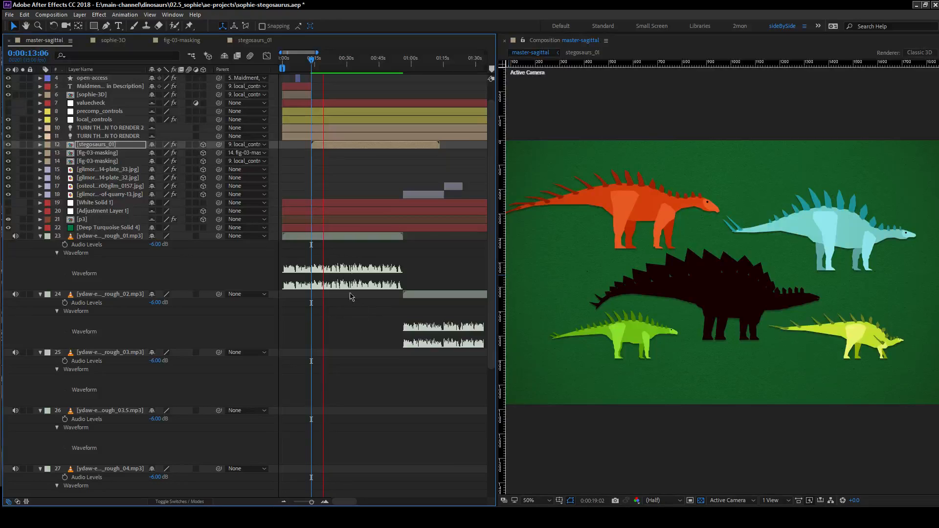
{"action": "left_click", "coordinate": [340, 64]}
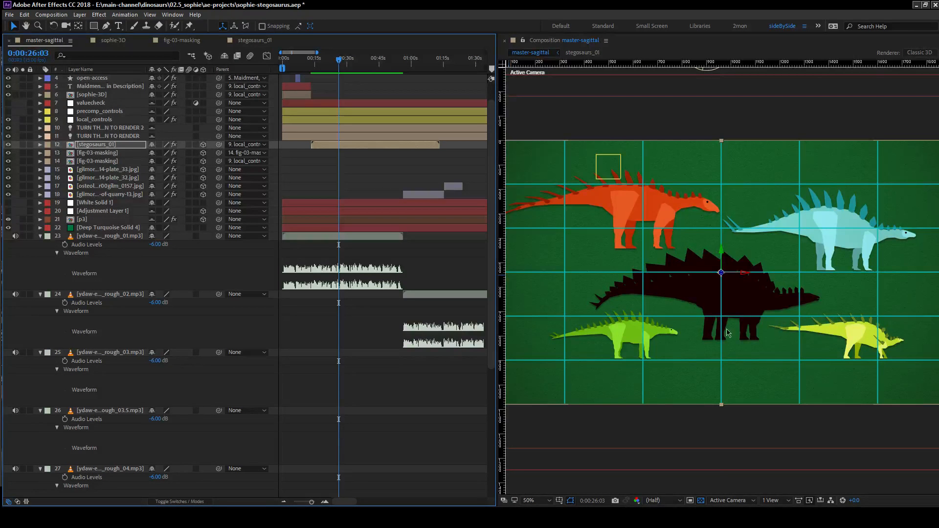
{"action": "left_click", "coordinate": [356, 164]}
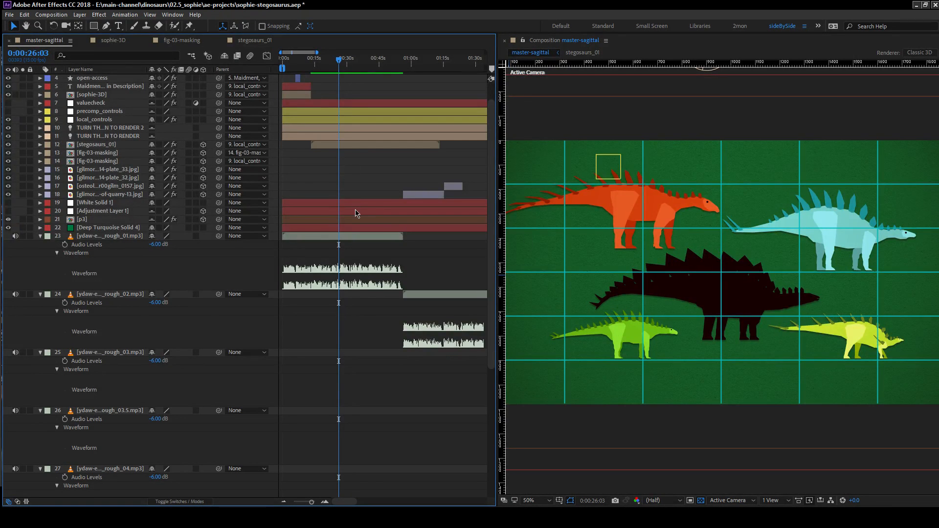
{"action": "left_click", "coordinate": [363, 146]}
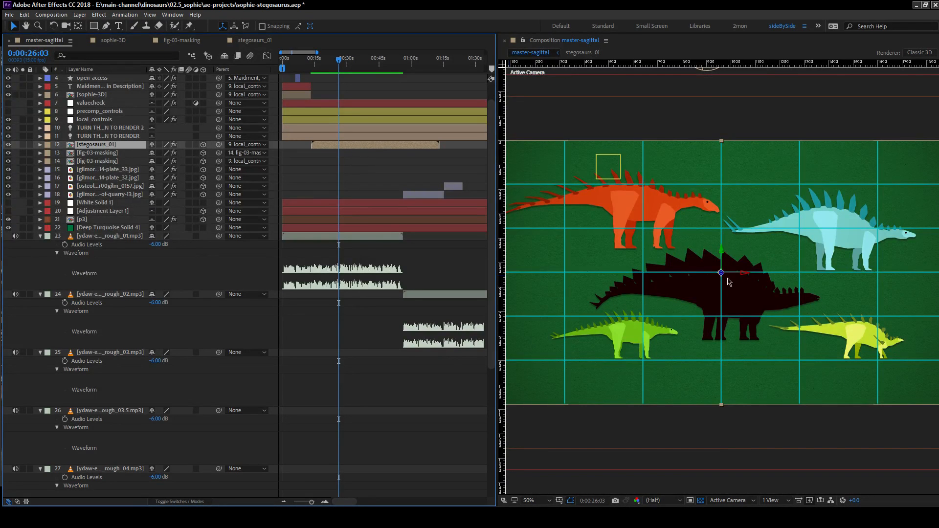
{"action": "left_click", "coordinate": [367, 180]}
{"action": "left_click_drag", "start_coordinate": [345, 504], "coordinate": [351, 504]}
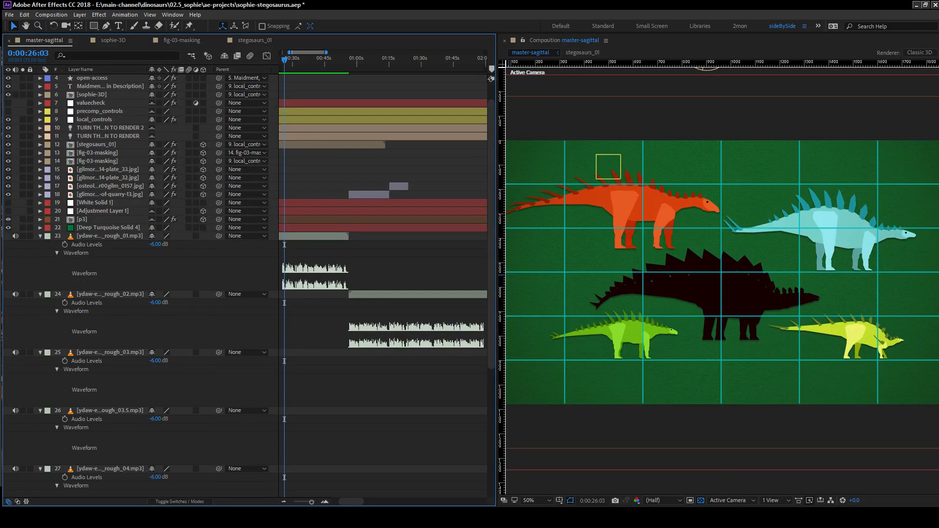
Scrub and play the narration through 0:01:24:01 up to 0:02:20:11 to look for where the silhouettes are needed again.
{"action": "key", "text": "alt+Tab"}
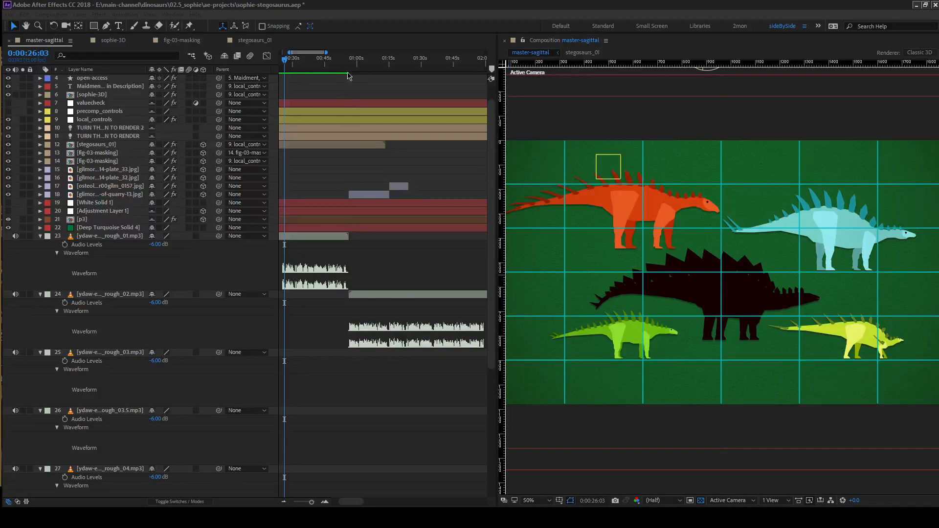
{"action": "left_click", "coordinate": [382, 58]}
{"action": "left_click", "coordinate": [408, 61]}
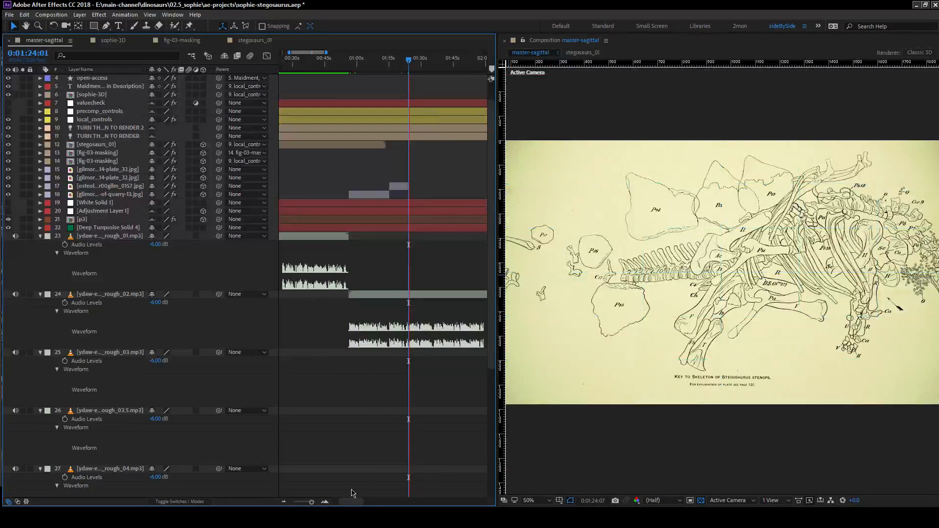
{"action": "left_click_drag", "start_coordinate": [352, 502], "coordinate": [367, 503]}
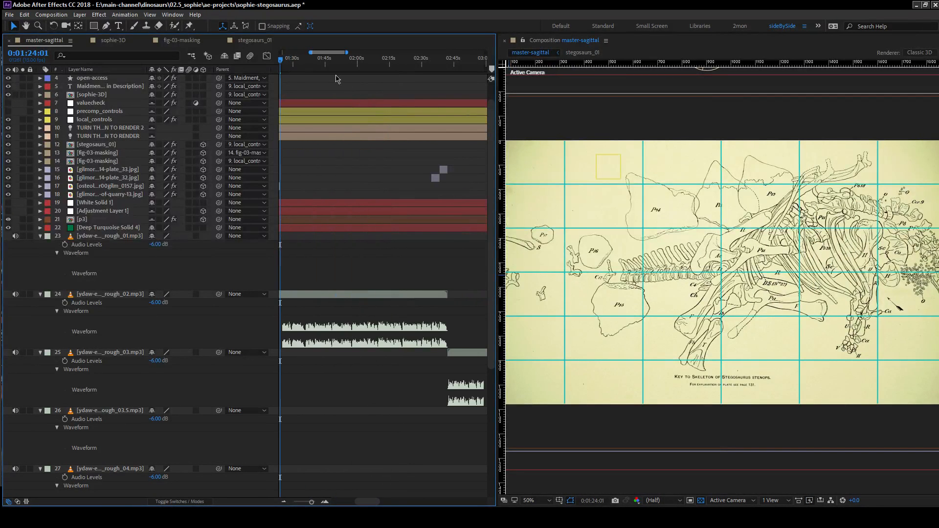
{"action": "left_click", "coordinate": [326, 59]}
{"action": "left_click_drag", "start_coordinate": [326, 63], "coordinate": [402, 78]}
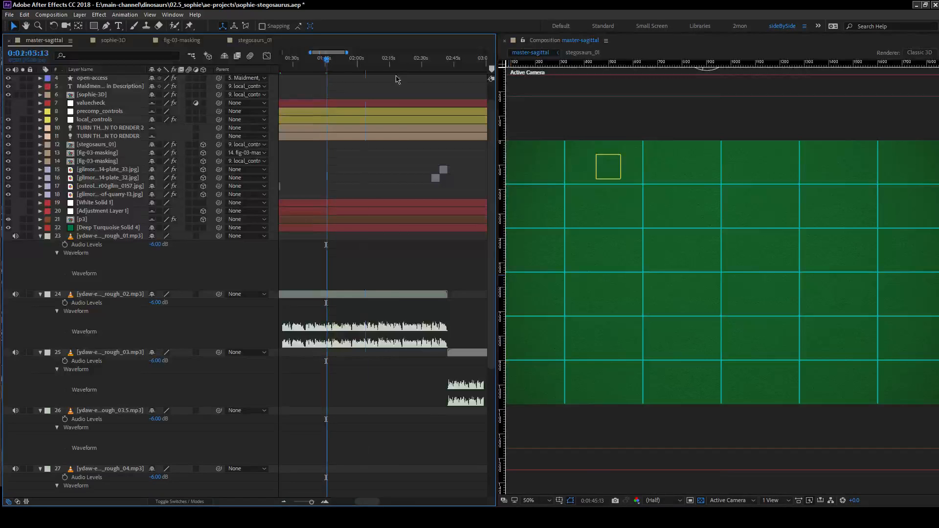
{"action": "key", "text": "space"}
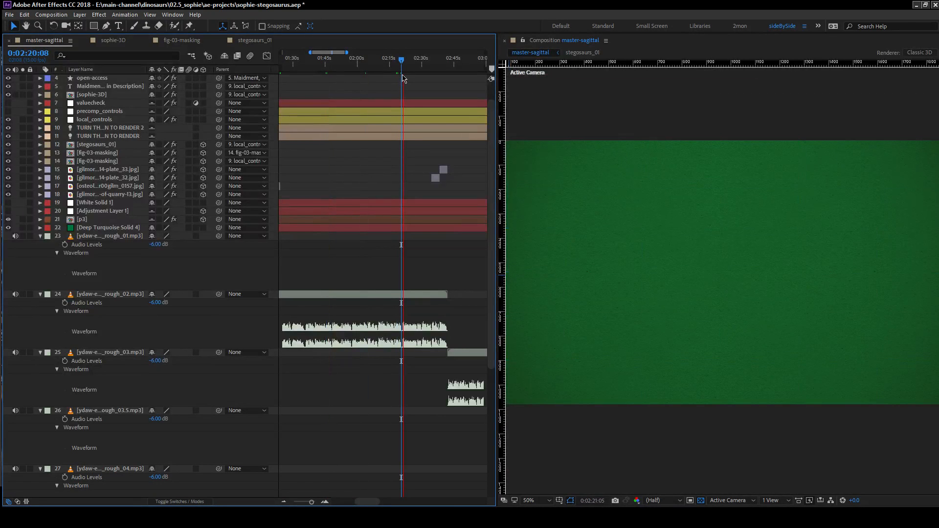
{"action": "mouse_move", "coordinate": [402, 65]}
{"action": "left_mouse_down"}
{"action": "mouse_move", "coordinate": [378, 72]}
{"action": "mouse_move", "coordinate": [402, 73]}
{"action": "left_mouse_up"}
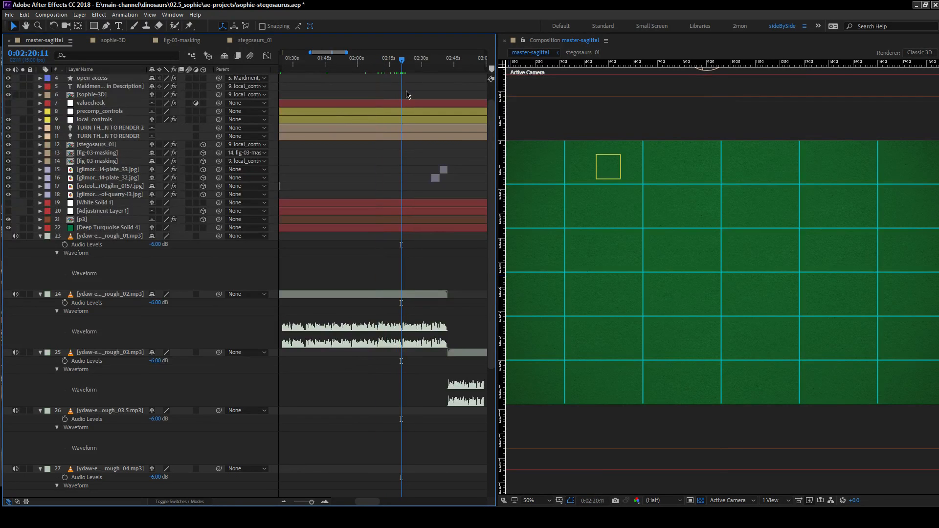
Zoom the timeline in on this narration passage and place the playhead at 0:02:17:01.
{"action": "left_click", "coordinate": [325, 503]}
{"action": "left_click", "coordinate": [325, 503]}
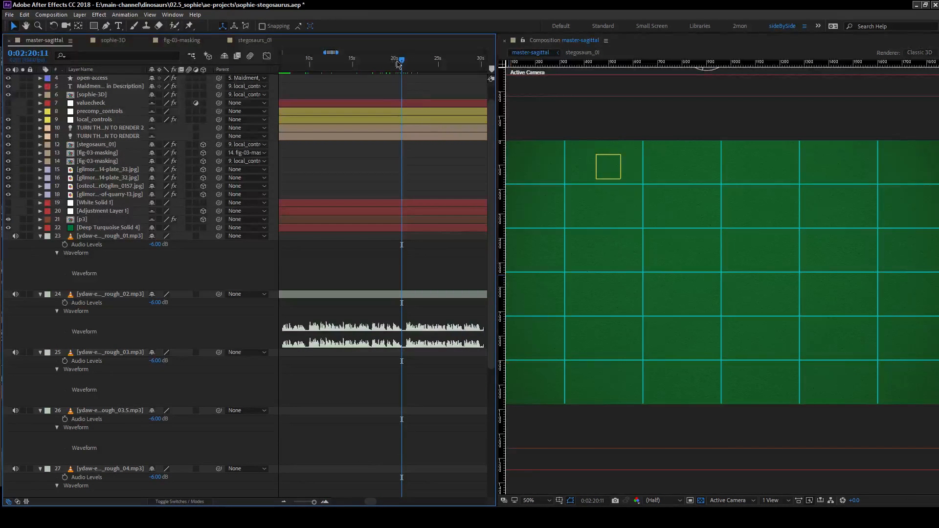
{"action": "left_click_drag", "start_coordinate": [401, 60], "coordinate": [306, 63]}
{"action": "left_click", "coordinate": [371, 69]}
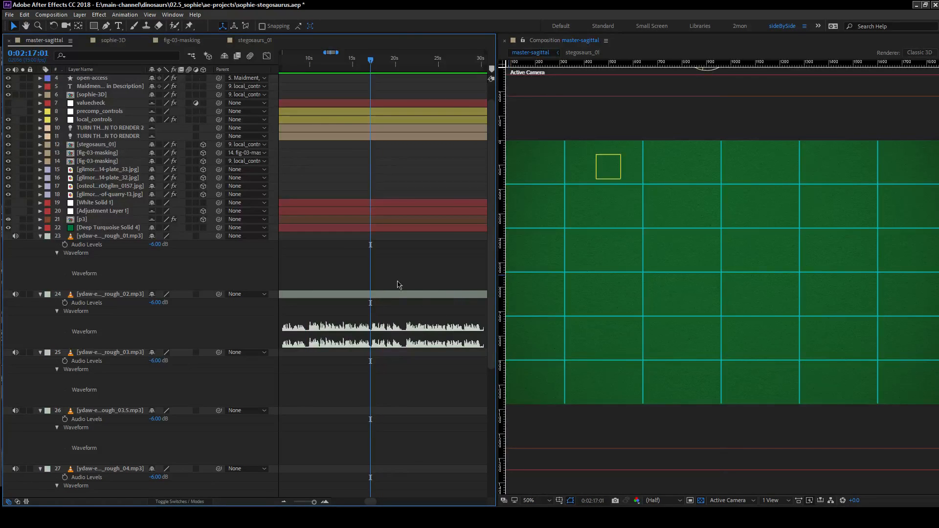
{"action": "scroll", "coordinate": [400, 285], "scroll_direction": "up", "scroll_amount": 1}
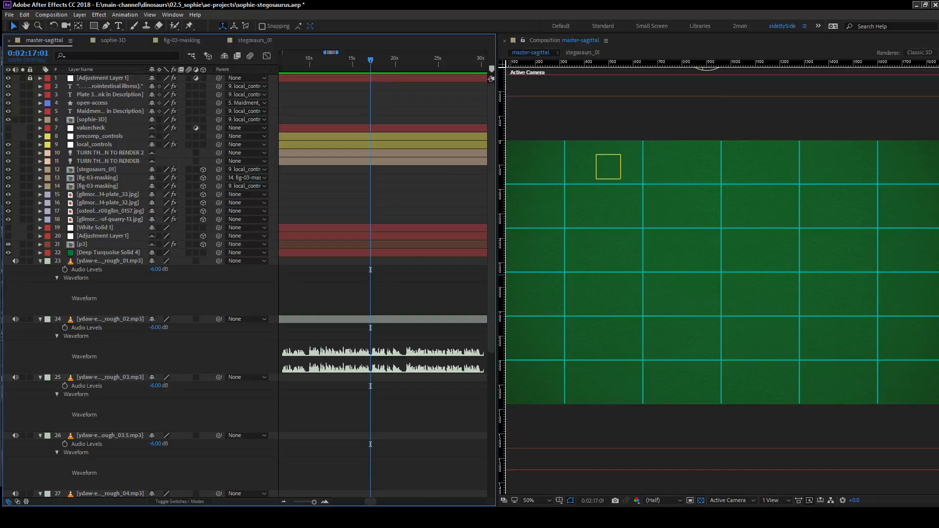
Rename the stegosaurs_01 composition as stegosaurs_01_old and duplicate its layer twice in master-sagittal.
{"action": "key", "text": "alt+Tab"}
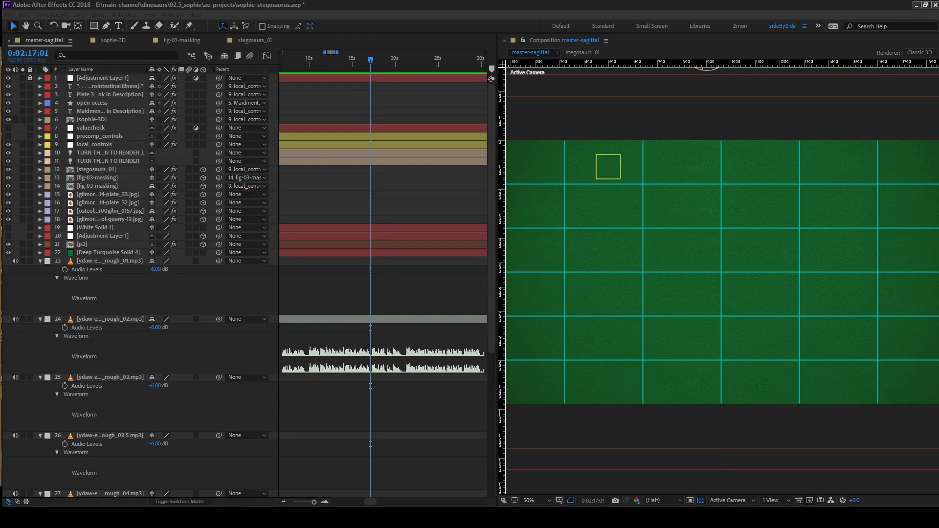
{"action": "key", "text": "Return"}
{"action": "left_click_drag", "start_coordinate": [134, 261], "coordinate": [133, 313]}
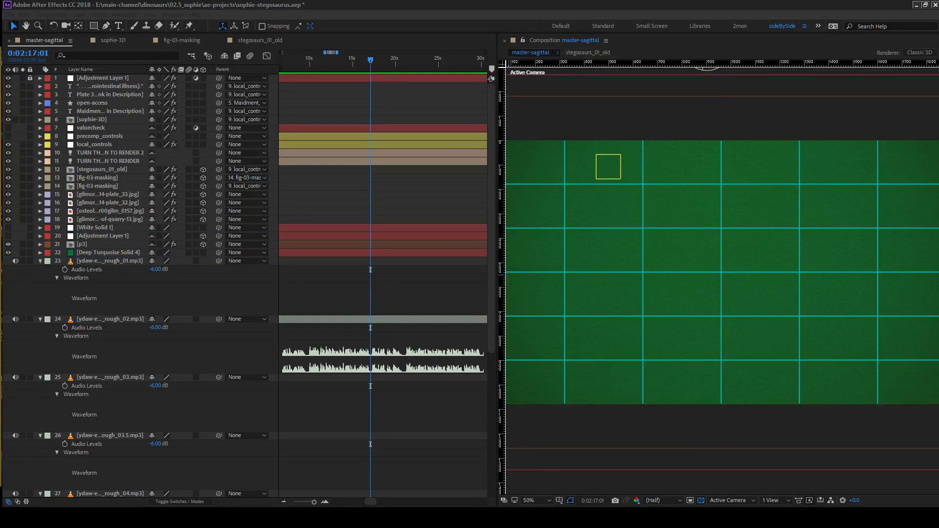
{"action": "left_click", "coordinate": [101, 171]}
{"action": "key", "text": "ctrl+d"}
{"action": "key", "text": "ctrl+d"}
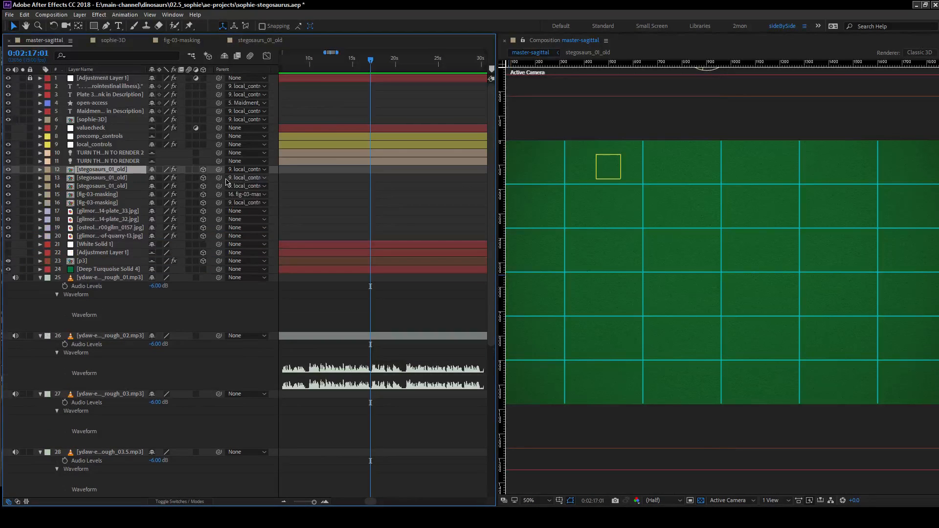
Move the start of both duplicated stegosaurs_01_old layers to the playhead at 0:02:17:01.
{"action": "key", "text": "bracketleft"}
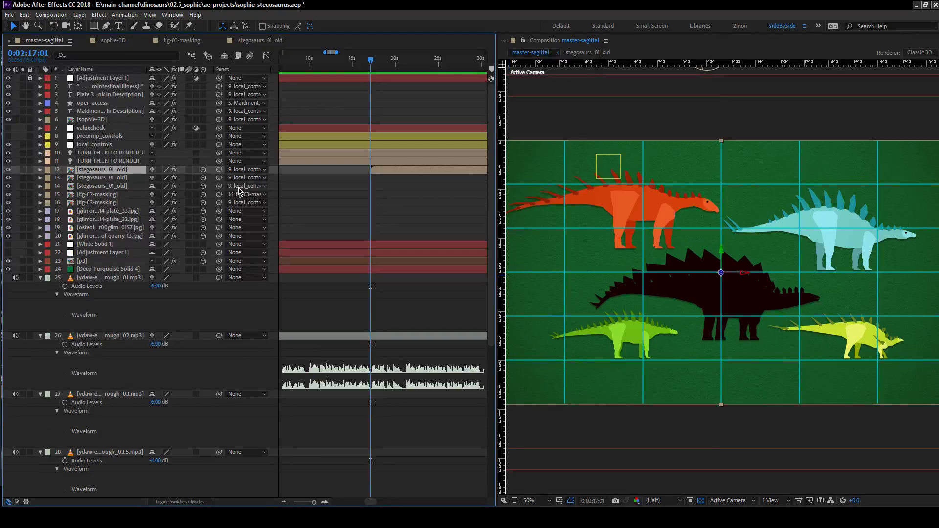
{"action": "left_click", "coordinate": [122, 179]}
{"action": "key", "text": "bracketleft"}
{"action": "left_click", "coordinate": [121, 171], "text": "ctrl"}
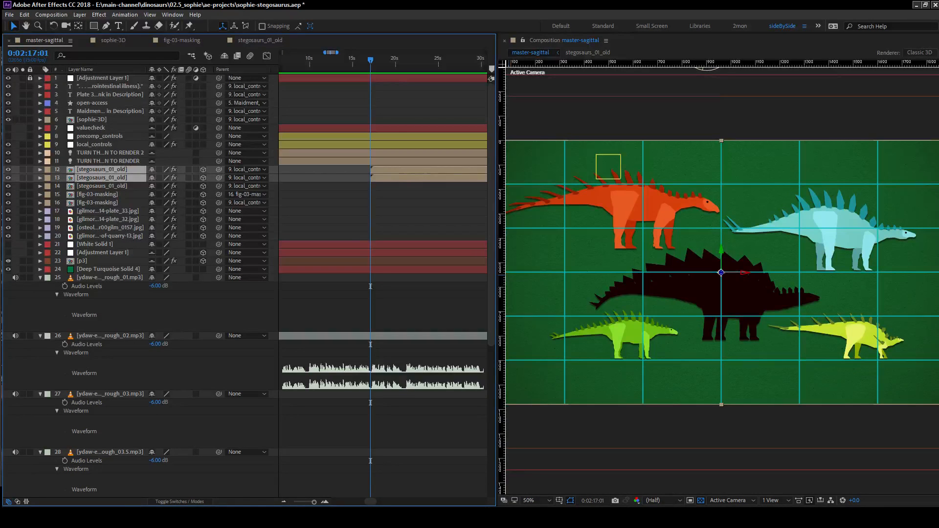
{"action": "left_click", "coordinate": [121, 188]}
{"action": "left_click", "coordinate": [121, 171]}
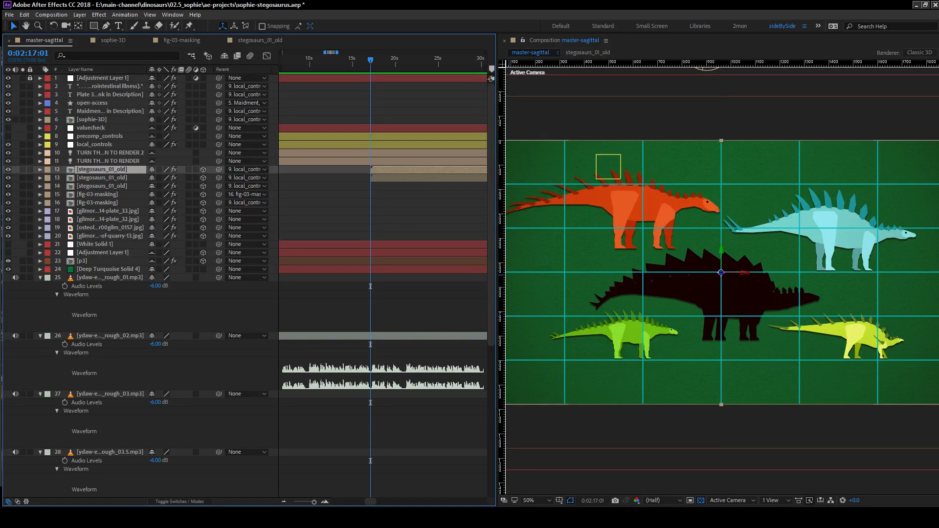
Replace the upper duplicated stegosaurs_01_old layer with stegosaurs_03_incomplete and open that composition.
{"action": "key", "text": "ctrl+alt+slash"}
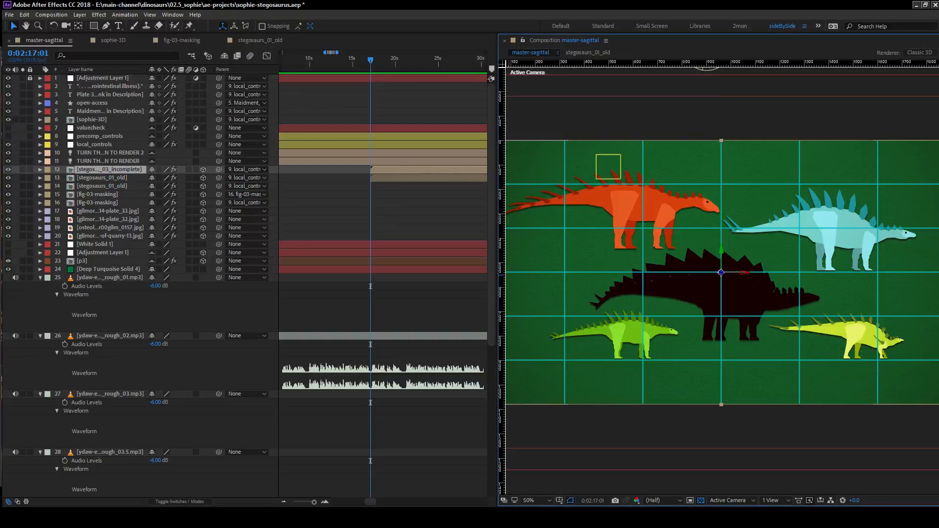
{"action": "double_click", "coordinate": [118, 170]}
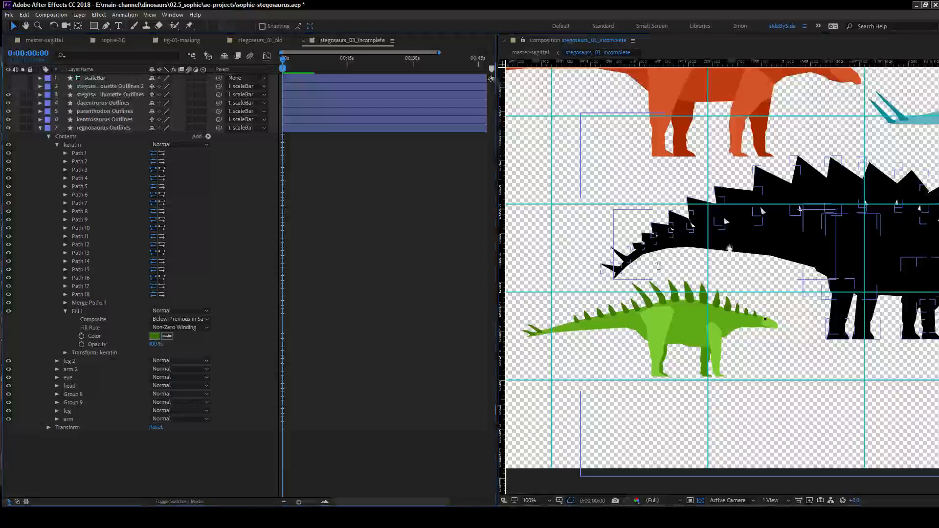
{"action": "left_click_drag", "start_coordinate": [738, 216], "coordinate": [655, 265]}
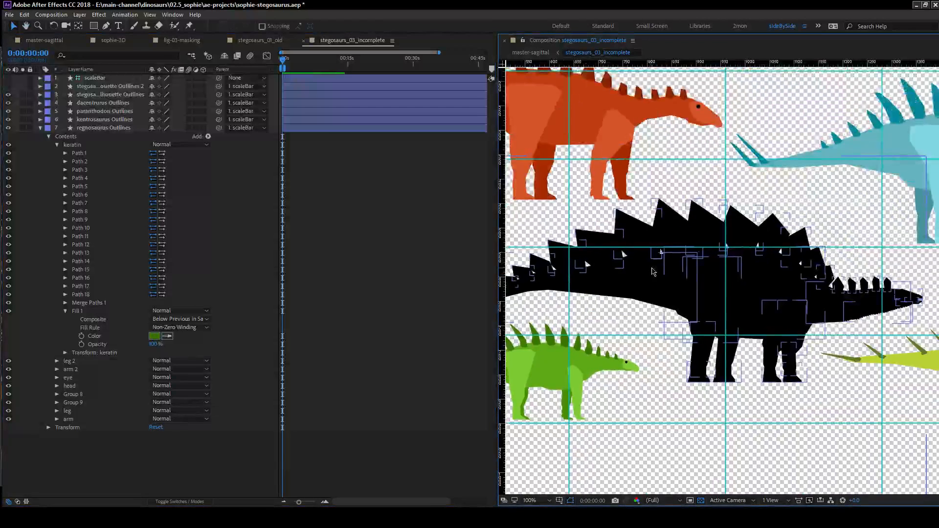
{"action": "scroll", "coordinate": [655, 266], "scroll_direction": "down", "scroll_amount": 3}
{"action": "scroll", "coordinate": [692, 250], "scroll_direction": "up", "scroll_amount": 2}
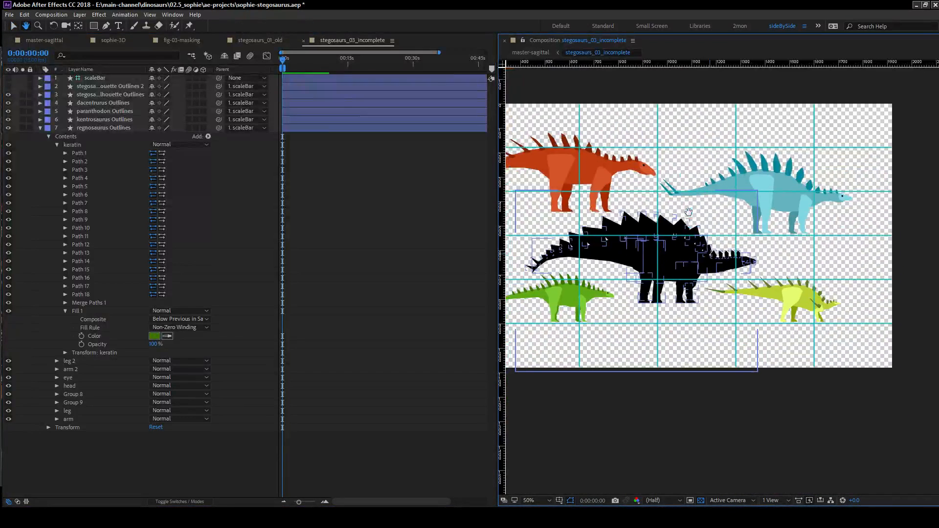
Hide the black stegosaurus silhouette outlines layer and show the red silhouette Outlines 2 layer instead.
{"action": "left_click", "coordinate": [8, 95]}
{"action": "left_click", "coordinate": [8, 86]}
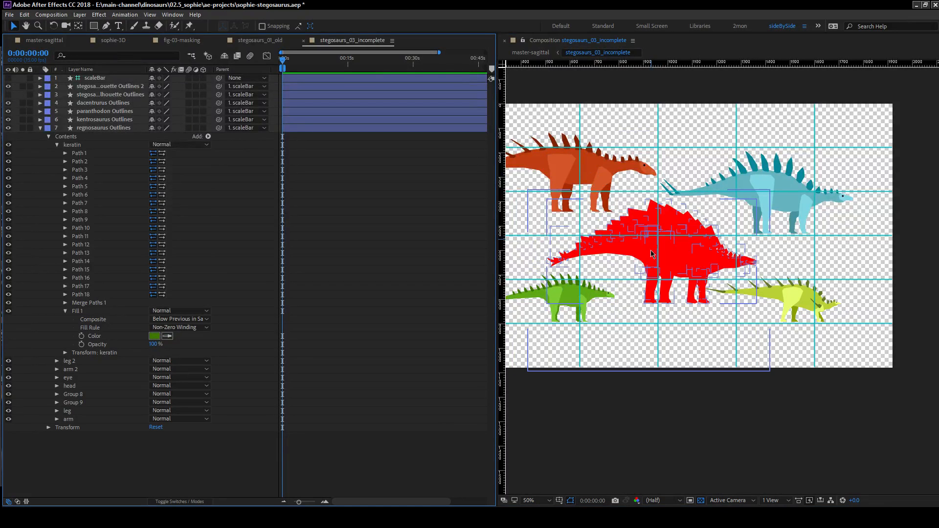
{"action": "left_click", "coordinate": [86, 87]}
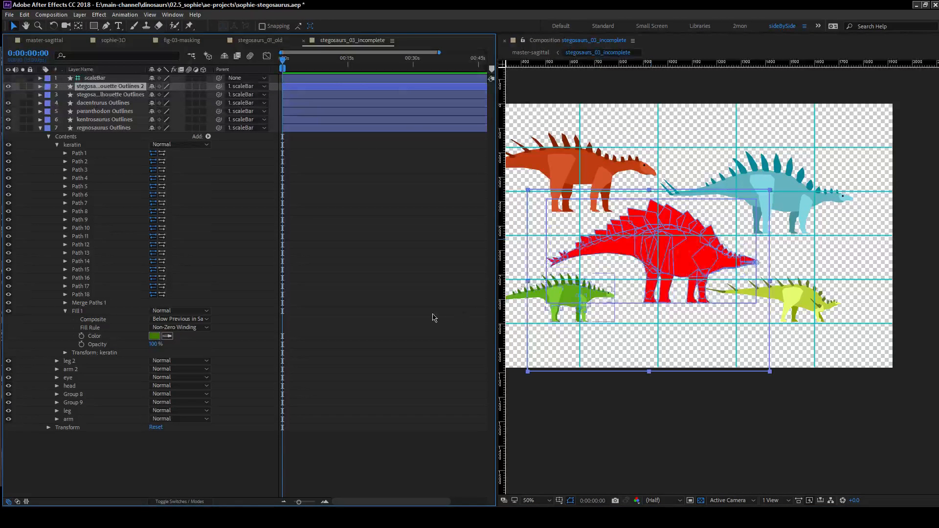
{"action": "left_click_drag", "start_coordinate": [668, 218], "coordinate": [689, 221]}
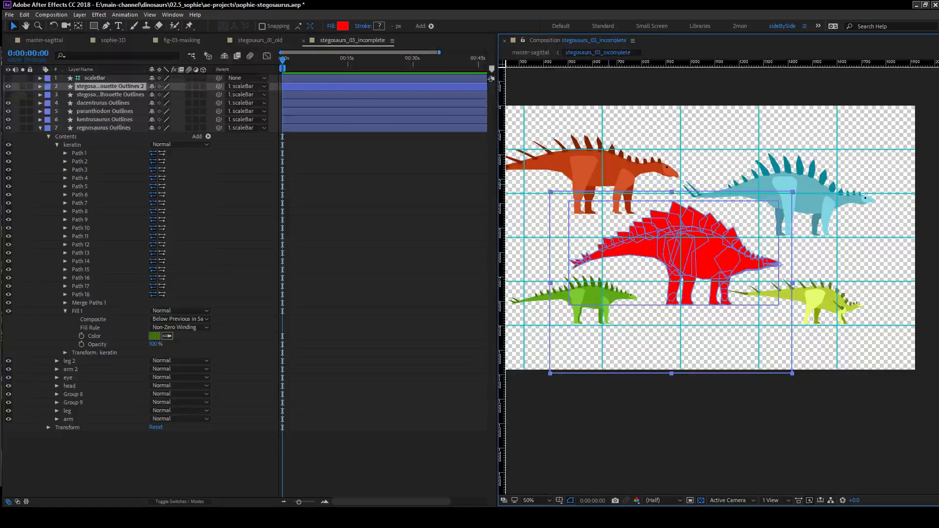
{"action": "left_click", "coordinate": [84, 471]}
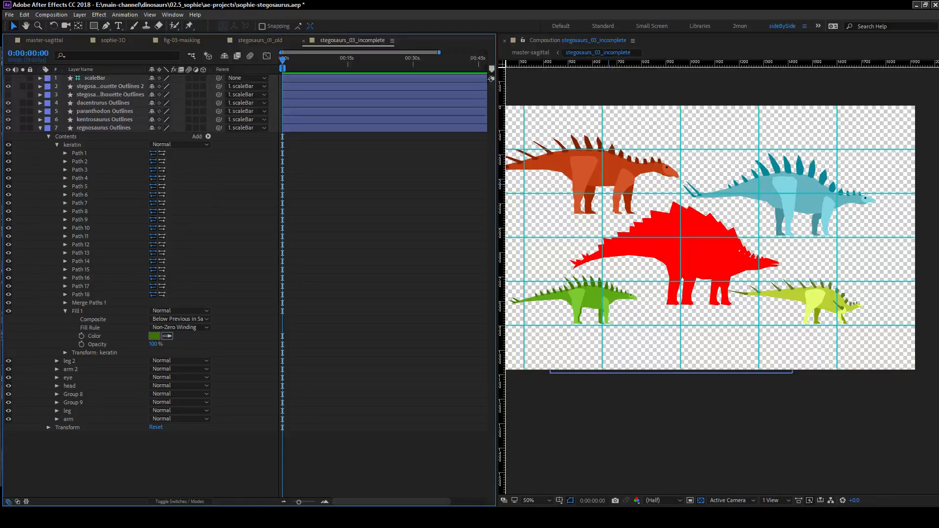
Add the dacentrurus, paranthodon and regnosaurus fragments .ai files below the existing layers and hide the kentrosaurus outlines.
{"action": "key", "text": "alt+Tab"}
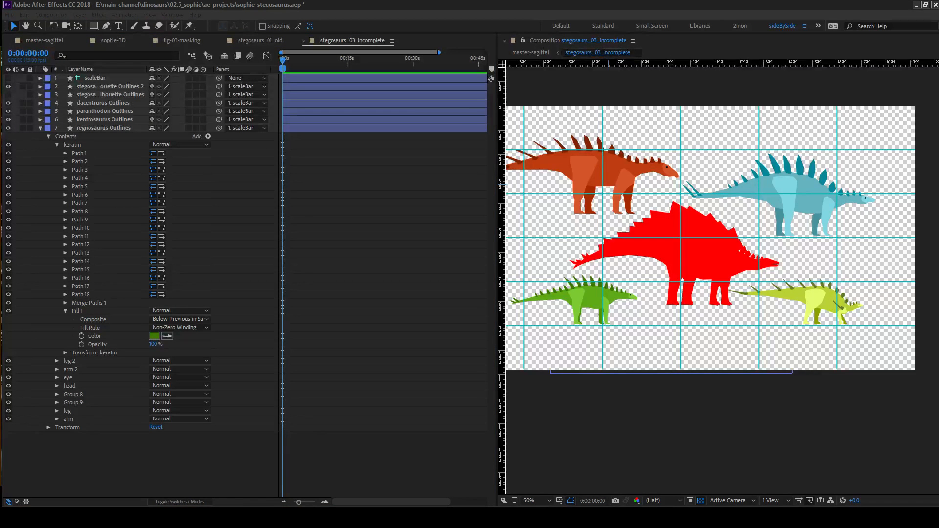
{"action": "left_click_drag", "start_coordinate": [1, 361], "coordinate": [77, 360]}
{"action": "left_click", "coordinate": [95, 121]}
{"action": "left_click", "coordinate": [8, 120]}
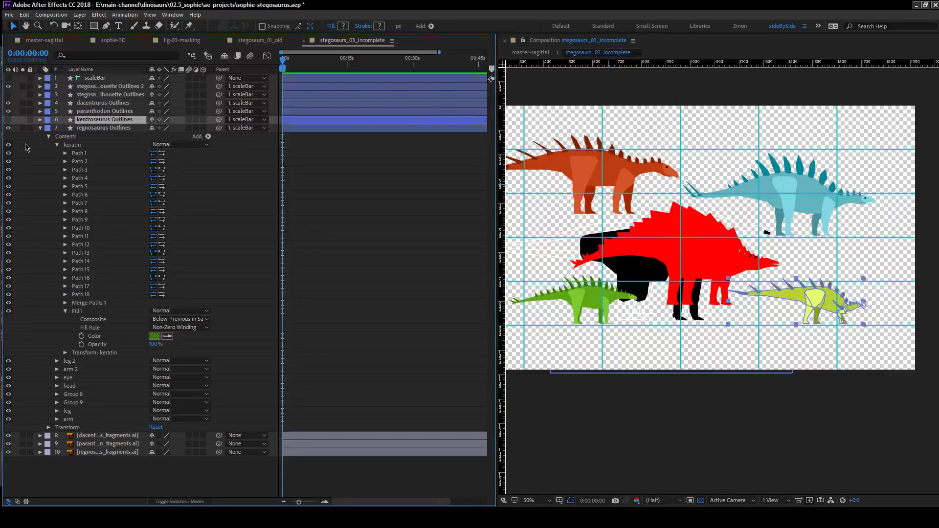
{"action": "left_click", "coordinate": [333, 199]}
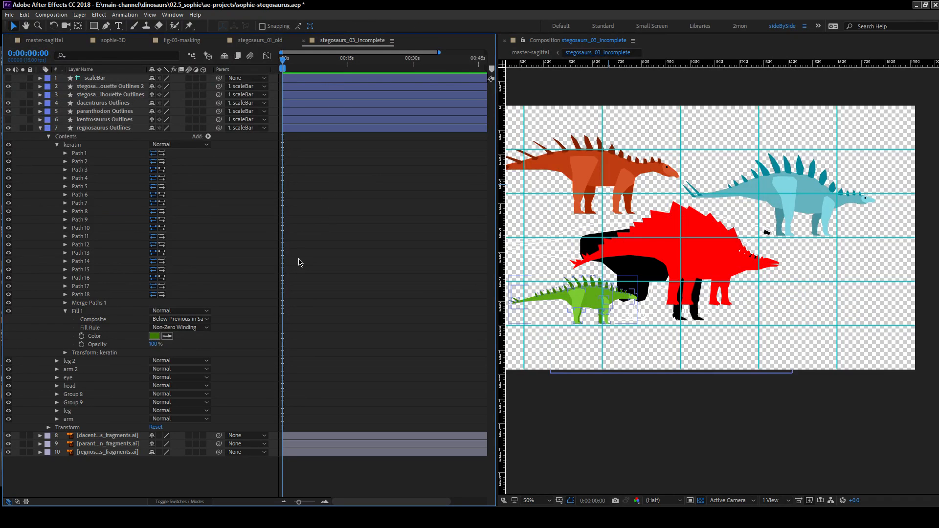
Parent the dacentrurus, paranthodon and regnosaurus fragments layers to their matching outlines layers.
{"action": "left_click", "coordinate": [107, 436]}
{"action": "left_click_drag", "start_coordinate": [219, 436], "coordinate": [103, 106]}
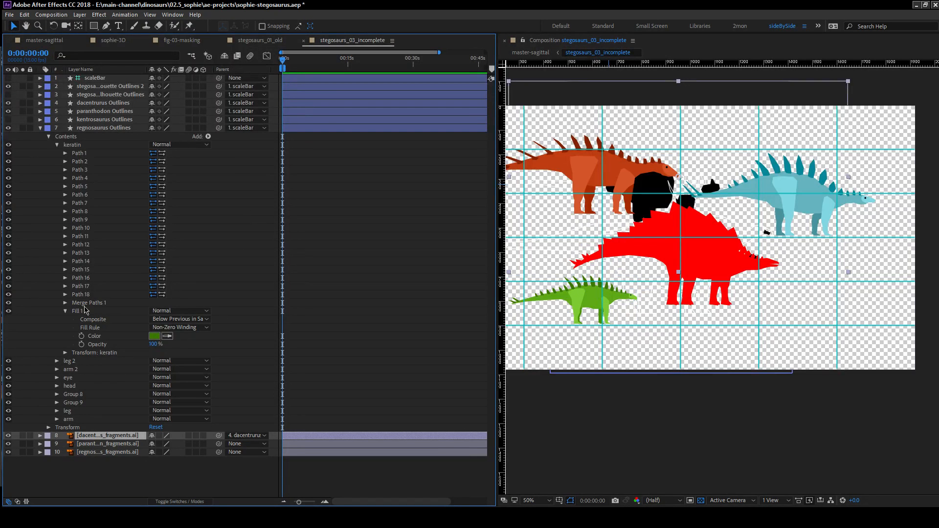
{"action": "left_click", "coordinate": [92, 444]}
{"action": "left_click_drag", "start_coordinate": [219, 444], "coordinate": [93, 112]}
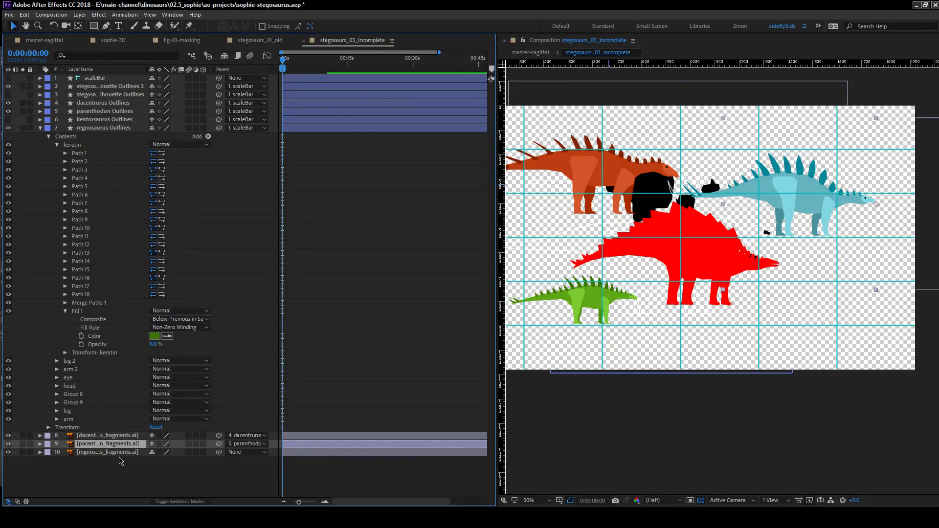
{"action": "left_click", "coordinate": [128, 453]}
{"action": "left_click_drag", "start_coordinate": [219, 452], "coordinate": [108, 131]}
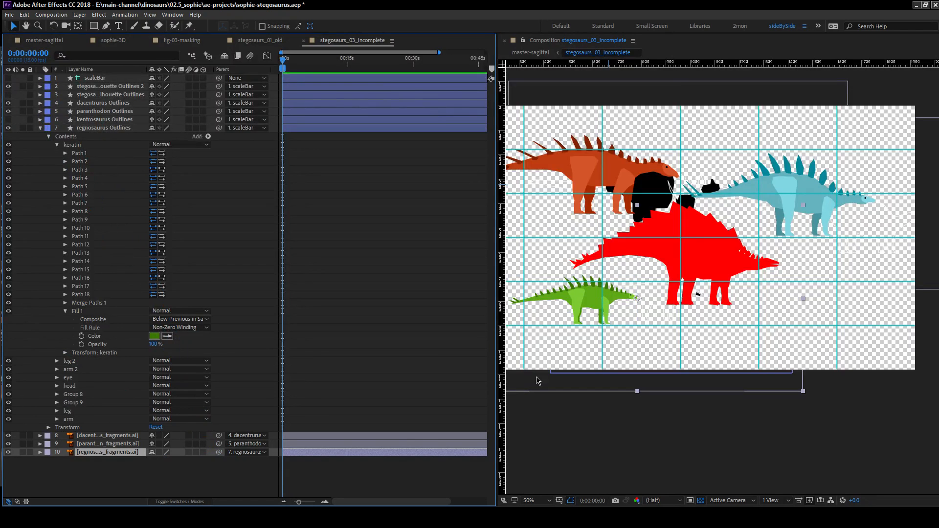
Reveal the anchor points of the three fragments layers and move the regnosaurus fragments' anchor X to 1274.
{"action": "left_click", "coordinate": [597, 306]}
{"action": "left_click", "coordinate": [122, 436], "text": "shift"}
{"action": "key", "text": "s"}
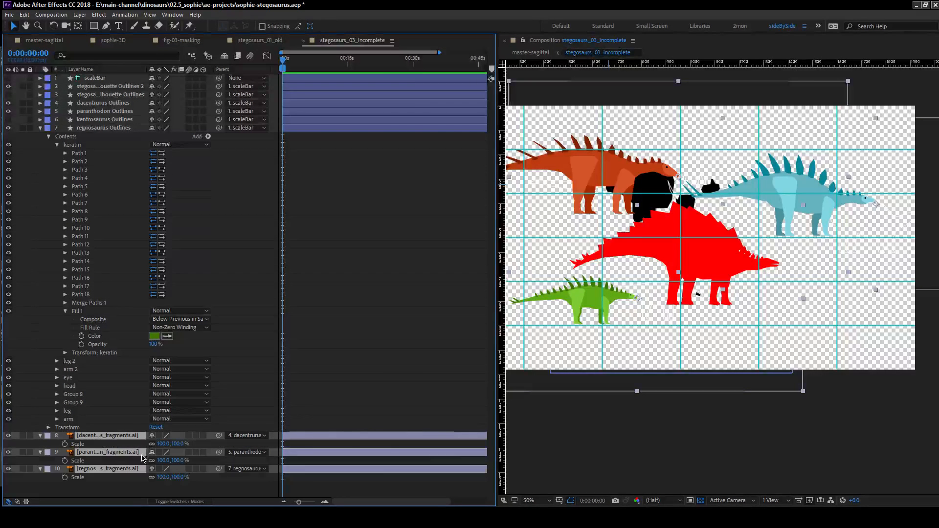
{"action": "key", "text": "a"}
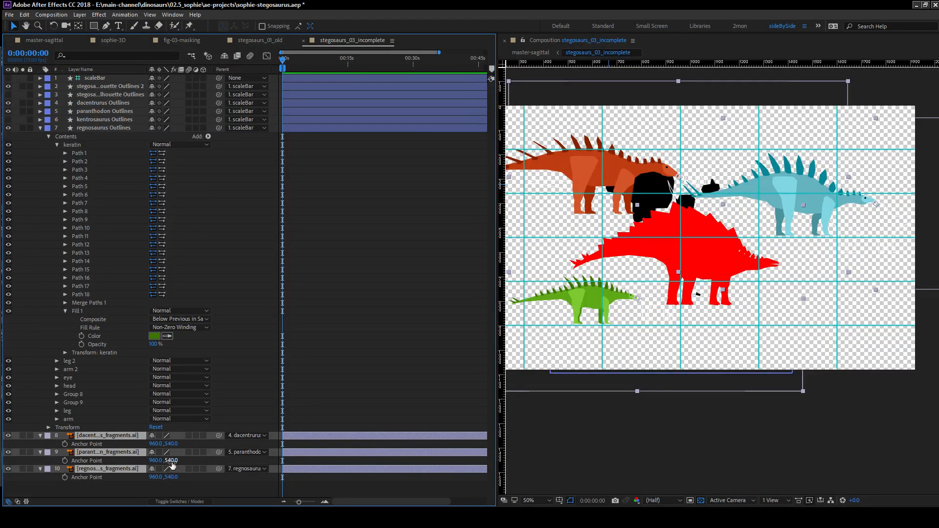
{"action": "left_click", "coordinate": [133, 492]}
{"action": "left_click_drag", "start_coordinate": [154, 478], "coordinate": [351, 479]}
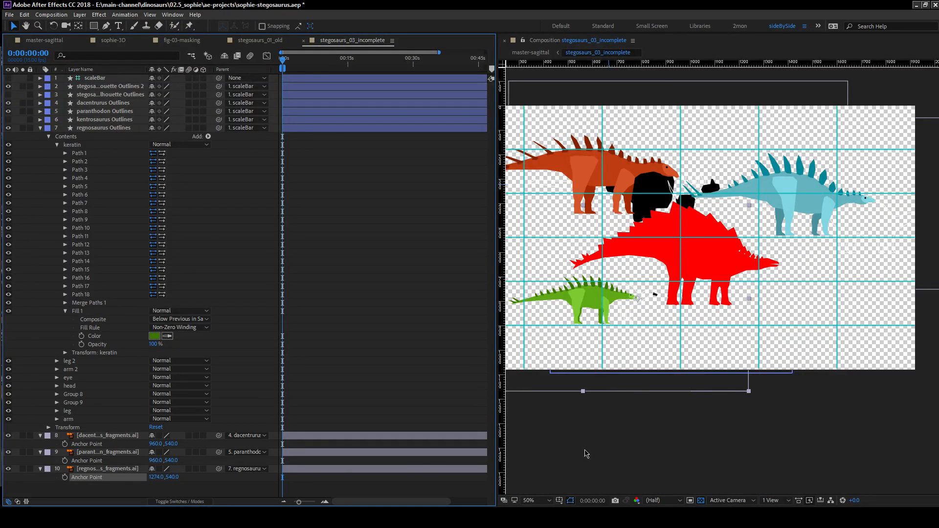
{"action": "left_click", "coordinate": [559, 500]}
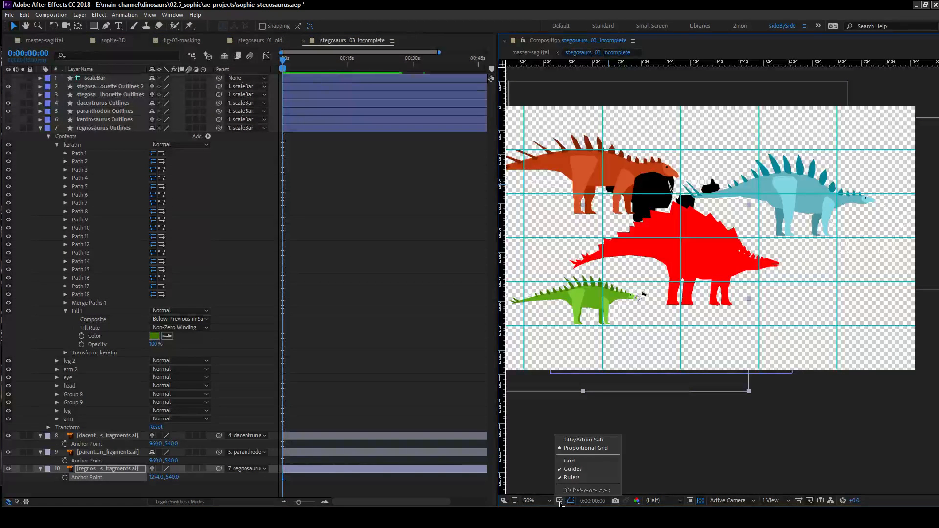
{"action": "left_click", "coordinate": [561, 503]}
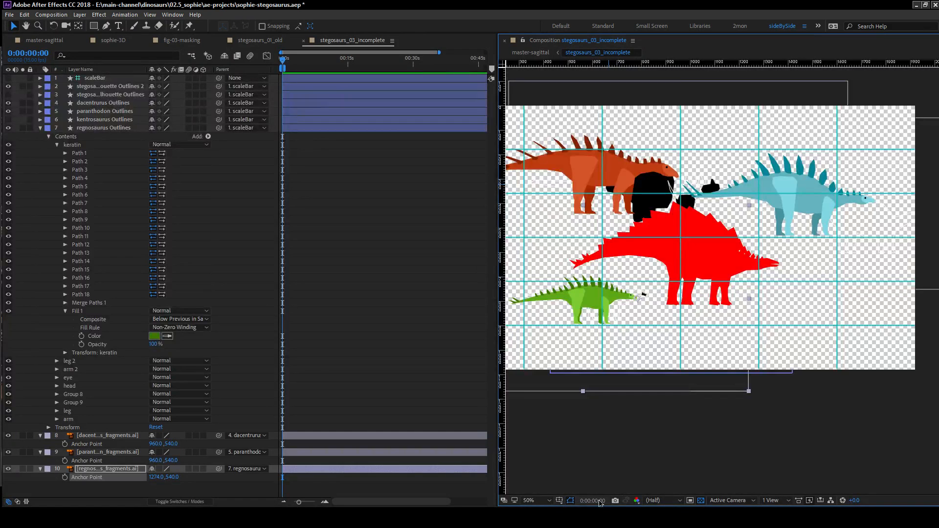
Turn off the transparency grid and set the regnosaurus fragments' anchor point to 1337, 519 to fit the green dinosaur.
{"action": "left_click", "coordinate": [701, 503]}
{"action": "scroll", "coordinate": [633, 357], "scroll_direction": "up", "scroll_amount": 4}
{"action": "left_click_drag", "start_coordinate": [824, 346], "coordinate": [894, 258]}
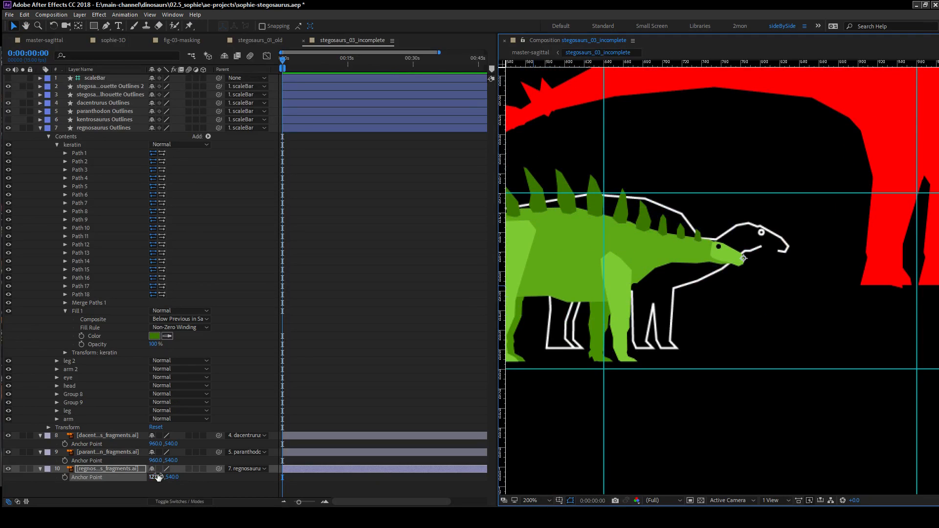
{"action": "mouse_move", "coordinate": [157, 477]}
{"action": "left_mouse_down"}
{"action": "mouse_move", "coordinate": [209, 483]}
{"action": "mouse_move", "coordinate": [161, 479]}
{"action": "left_mouse_up"}
{"action": "left_click_drag", "start_coordinate": [161, 479], "coordinate": [163, 478]}
Set the dacentrurus fragments' anchor point to 1295, 663 so its outline fits the orange dinosaur.
{"action": "key", "text": "comma"}
{"action": "left_click_drag", "start_coordinate": [689, 252], "coordinate": [555, 470]}
{"action": "mouse_move", "coordinate": [158, 460]}
{"action": "left_mouse_down"}
{"action": "mouse_move", "coordinate": [119, 464]}
{"action": "mouse_move", "coordinate": [174, 461]}
{"action": "mouse_move", "coordinate": [140, 444]}
{"action": "mouse_move", "coordinate": [93, 443]}
{"action": "mouse_move", "coordinate": [266, 443]}
{"action": "mouse_move", "coordinate": [309, 430]}
{"action": "left_mouse_up"}
{"action": "left_click", "coordinate": [113, 436]}
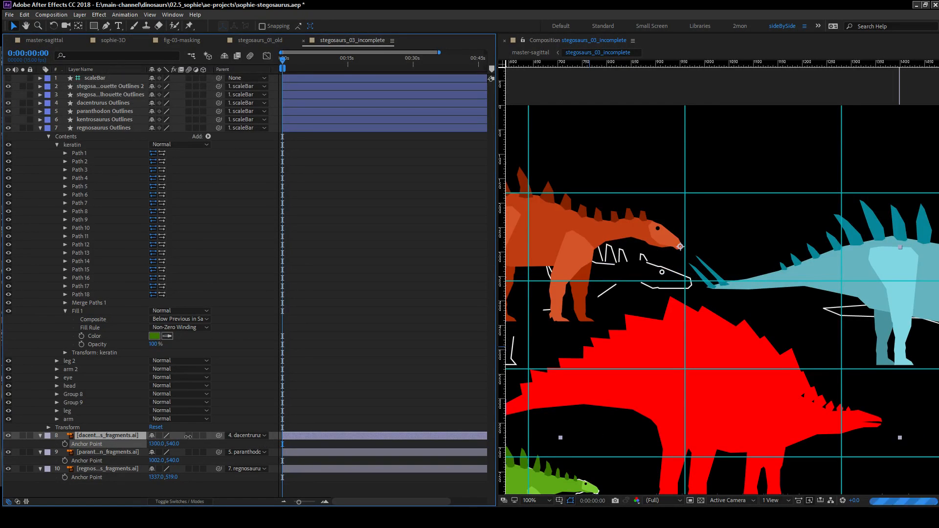
{"action": "left_click_drag", "start_coordinate": [168, 444], "coordinate": [243, 433]}
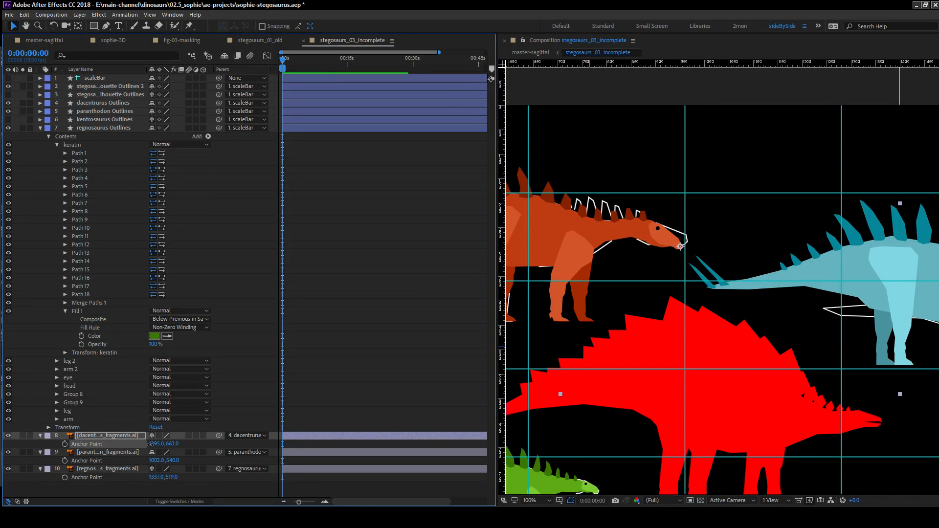
{"action": "left_click", "coordinate": [241, 398]}
Set the paranthodon fragments' anchor point to 1297, 647 to align its outline with the blue dinosaur.
{"action": "left_click_drag", "start_coordinate": [633, 321], "coordinate": [433, 348]}
{"action": "left_click_drag", "start_coordinate": [727, 312], "coordinate": [475, 225]}
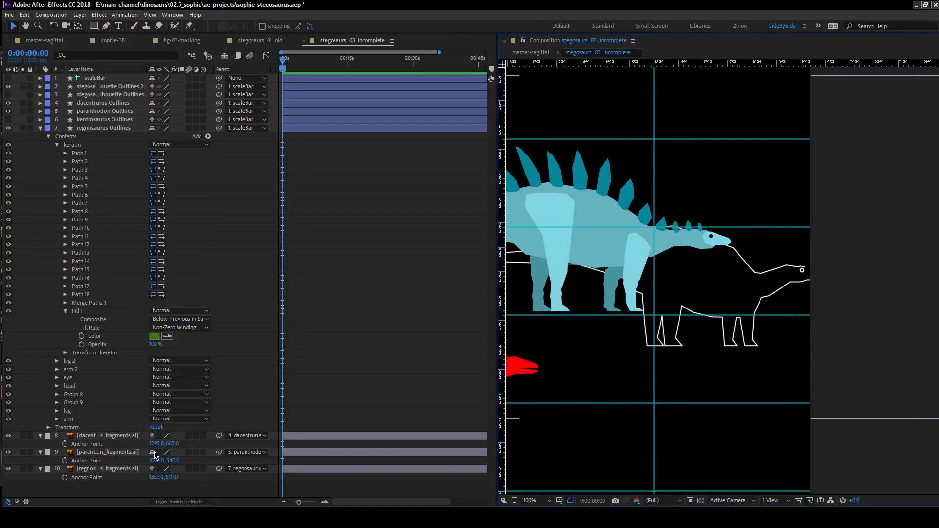
{"action": "left_click_drag", "start_coordinate": [156, 463], "coordinate": [229, 453]}
{"action": "left_click", "coordinate": [35, 427]}
Convert the three fragments .ai layers into shape layers.
{"action": "key", "text": "space"}
{"action": "left_click_drag", "start_coordinate": [524, 259], "coordinate": [864, 228]}
{"action": "key", "text": "space"}
{"action": "left_click_drag", "start_coordinate": [627, 218], "coordinate": [715, 257]}
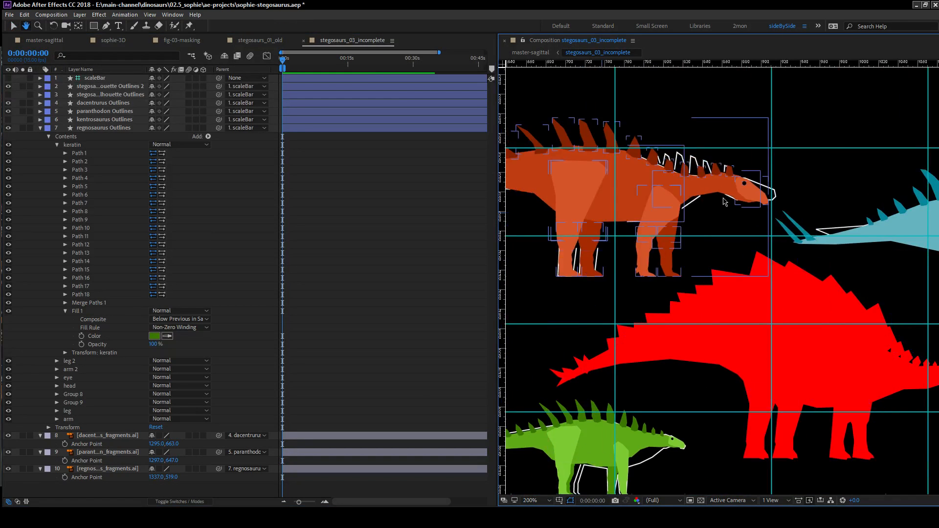
{"action": "scroll", "coordinate": [721, 201], "scroll_direction": "up", "scroll_amount": 1}
{"action": "key", "text": "space"}
{"action": "left_click_drag", "start_coordinate": [637, 259], "coordinate": [537, 361]}
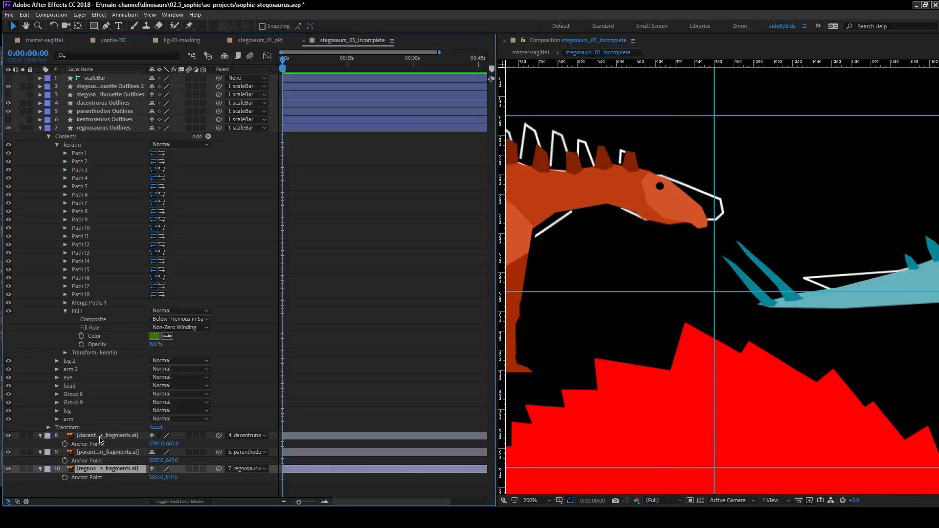
{"action": "left_click", "coordinate": [112, 452]}
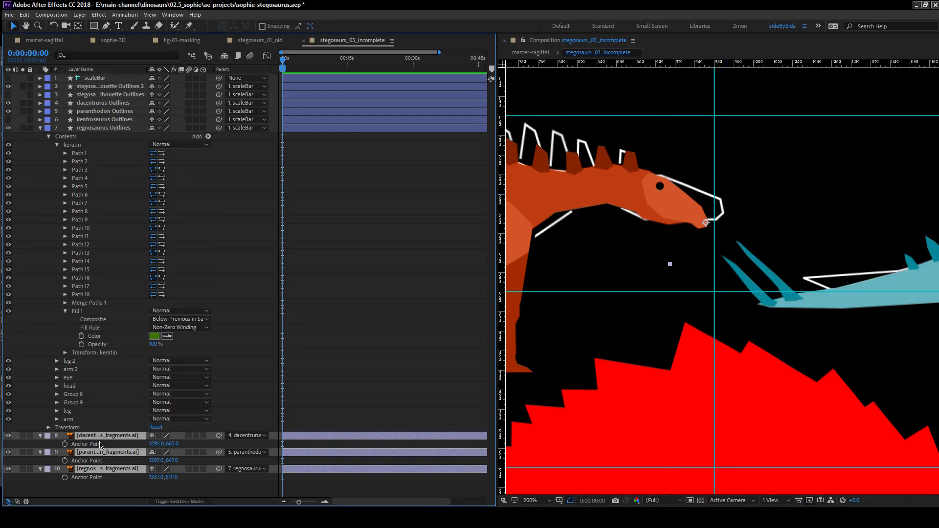
{"action": "right_click", "coordinate": [105, 437]}
{"action": "left_click", "coordinate": [145, 337]}
Delete the three original fragments .ai layers, keeping their shape outlines.
{"action": "left_click", "coordinate": [99, 454]}
{"action": "left_click", "coordinate": [95, 469], "text": "ctrl"}
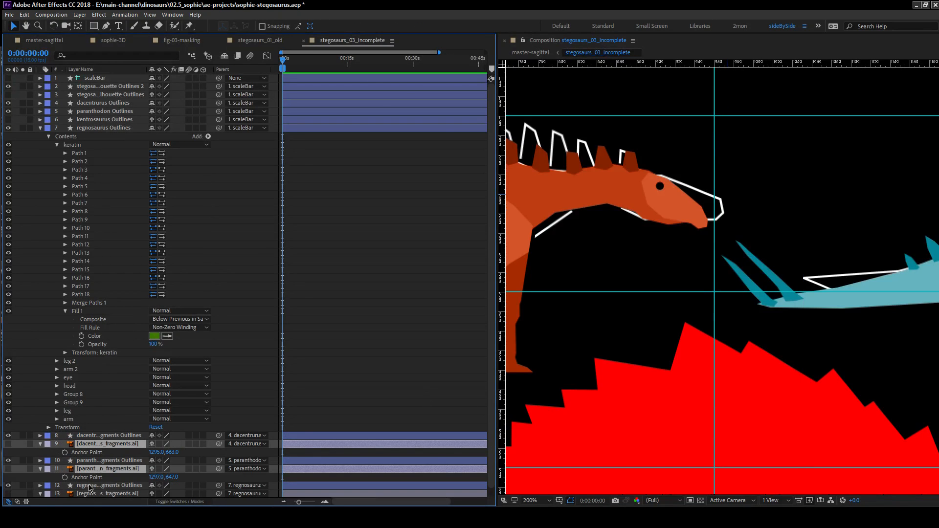
{"action": "left_click", "coordinate": [89, 494], "text": "ctrl"}
{"action": "key", "text": "Delete"}
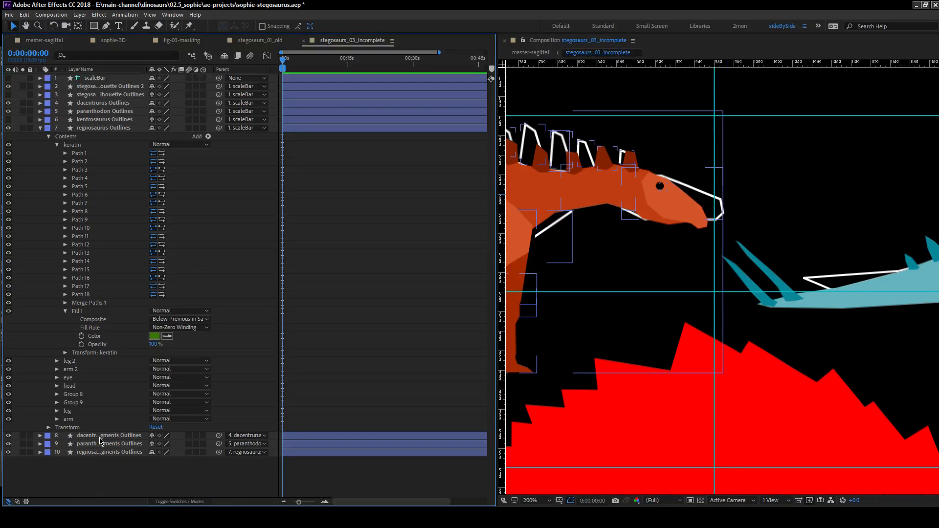
Move the dacentrurus fragments outlines directly below the dacentrurus outlines and label both layers Orange.
{"action": "left_click", "coordinate": [86, 437]}
{"action": "left_click", "coordinate": [91, 452], "text": "shift"}
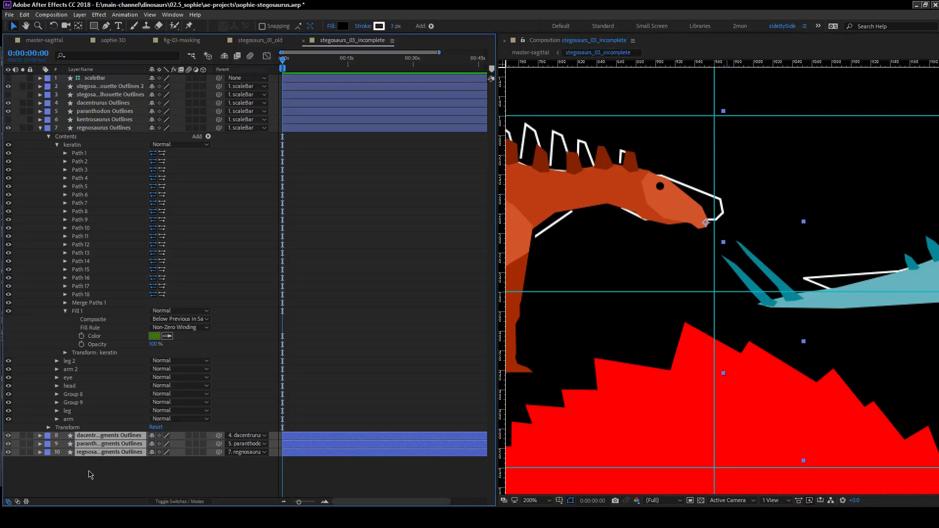
{"action": "left_click", "coordinate": [89, 473]}
{"action": "left_click_drag", "start_coordinate": [98, 436], "coordinate": [88, 115]}
{"action": "left_click", "coordinate": [97, 106], "text": "shift"}
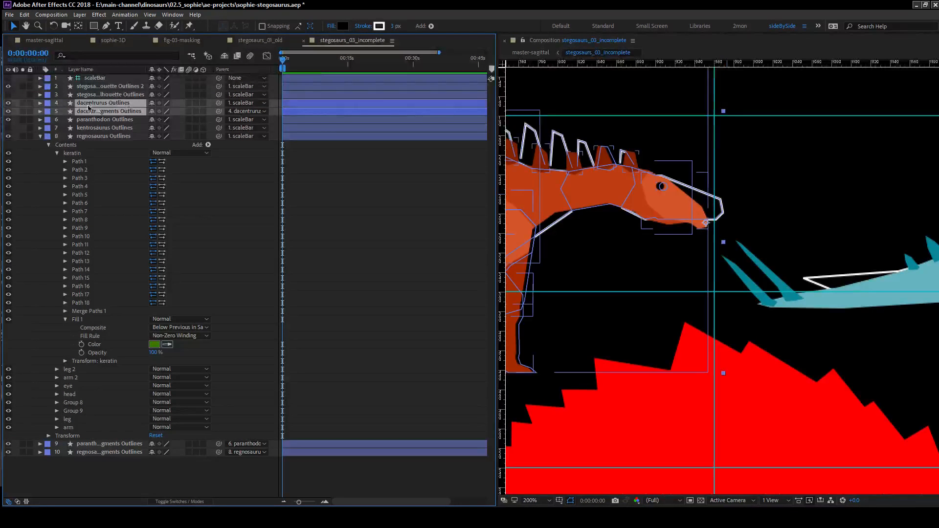
{"action": "left_click", "coordinate": [47, 102]}
{"action": "left_click", "coordinate": [81, 224]}
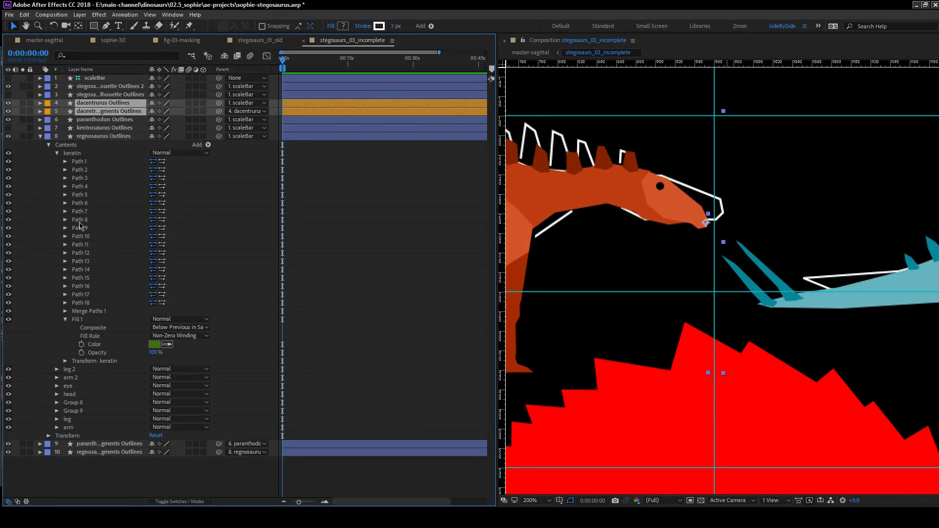
Move the paranthodon fragments outlines directly below the paranthodon outlines and label both layers Cyan.
{"action": "left_click_drag", "start_coordinate": [105, 445], "coordinate": [110, 127]}
{"action": "left_click", "coordinate": [54, 122], "text": "shift"}
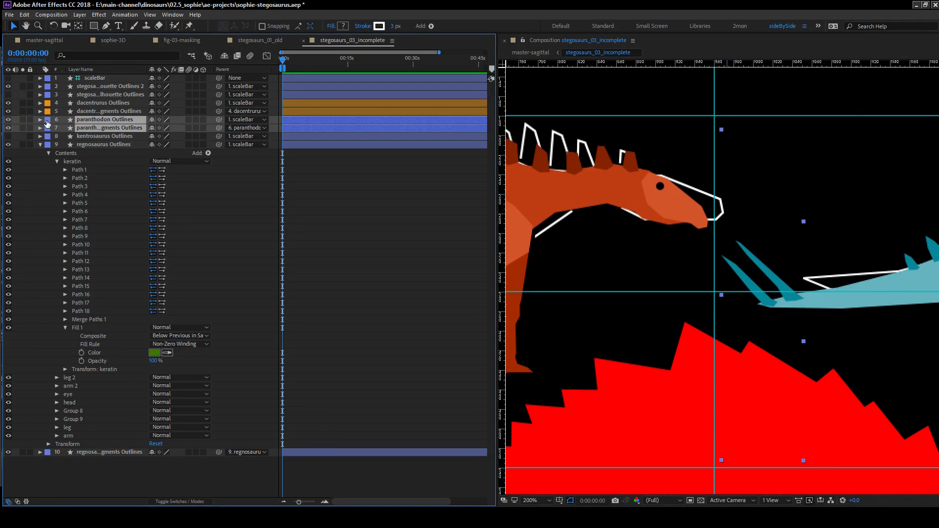
{"action": "left_click", "coordinate": [48, 124]}
{"action": "left_click", "coordinate": [71, 209]}
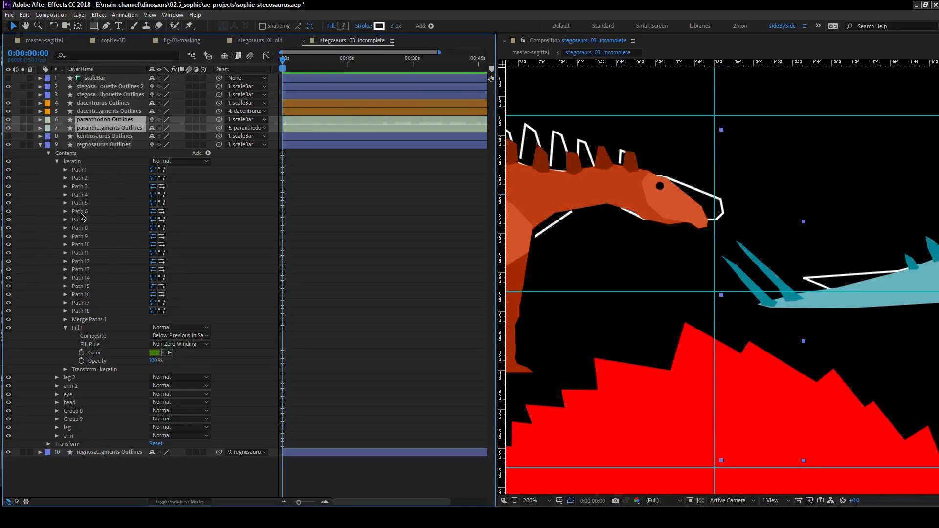
{"action": "left_click", "coordinate": [45, 123]}
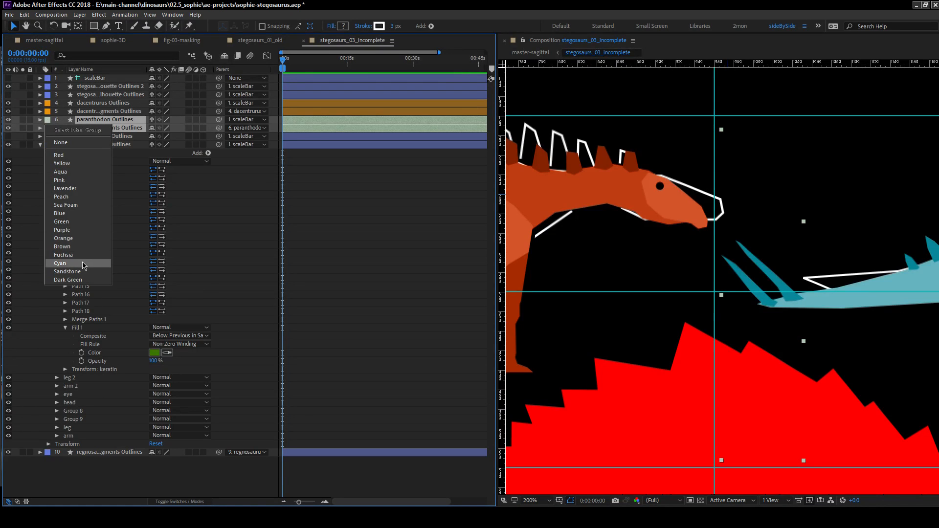
{"action": "left_click", "coordinate": [84, 266]}
Label the regnosaurus outlines and regnosaurus fragments outlines layers Green.
{"action": "left_click", "coordinate": [89, 454]}
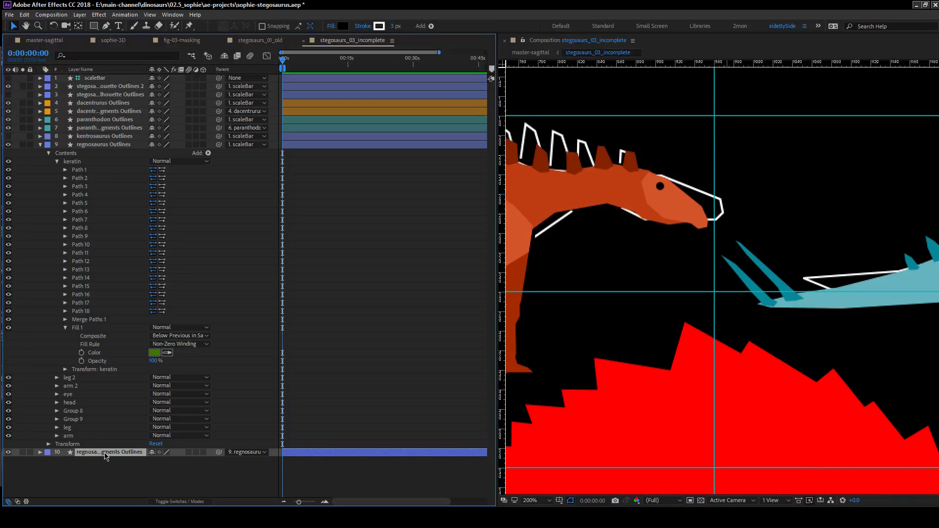
{"action": "left_click", "coordinate": [103, 145], "text": "ctrl"}
{"action": "left_click", "coordinate": [47, 145]}
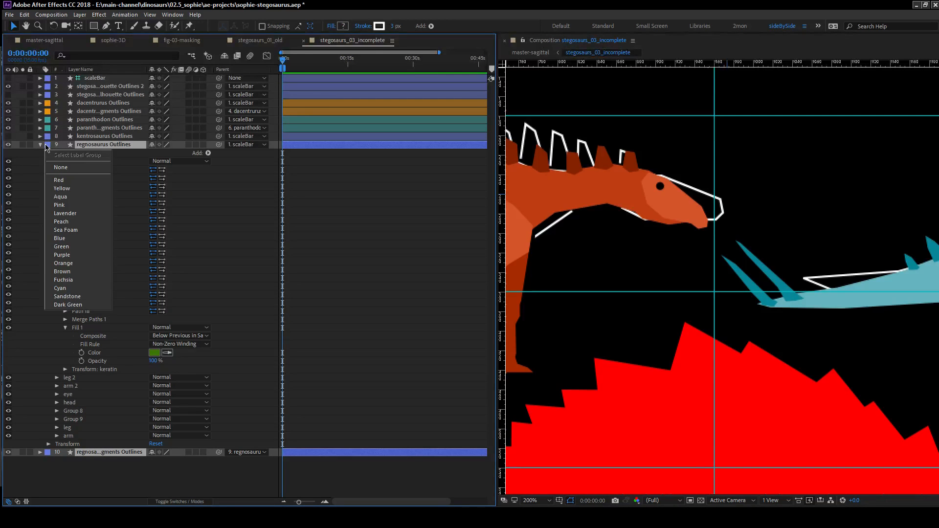
{"action": "left_click", "coordinate": [89, 247]}
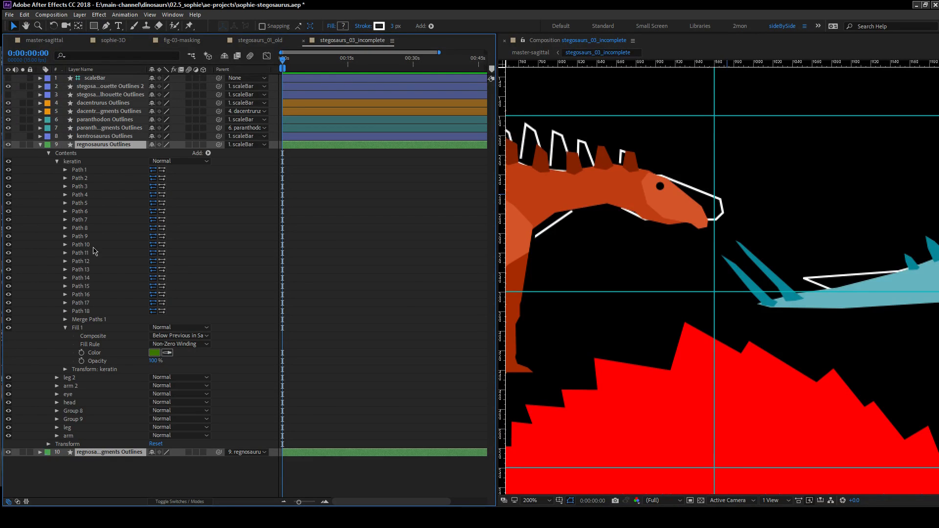
{"action": "left_click", "coordinate": [80, 187]}
{"action": "left_click", "coordinate": [37, 257]}
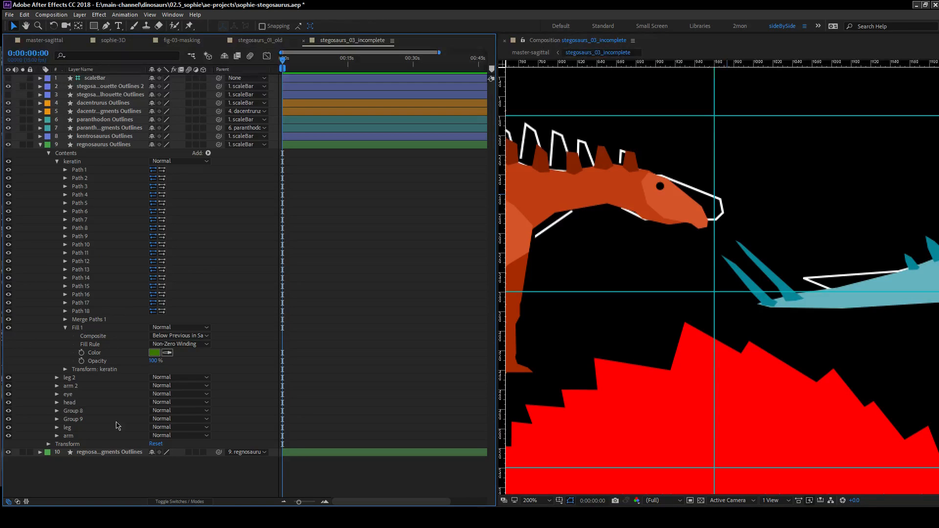
Set the Group 2 fill in the regnosaurus fragments outlines to the light green sampled from the regnosaurus head.
{"action": "left_click", "coordinate": [111, 145]}
{"action": "left_click", "coordinate": [41, 144]}
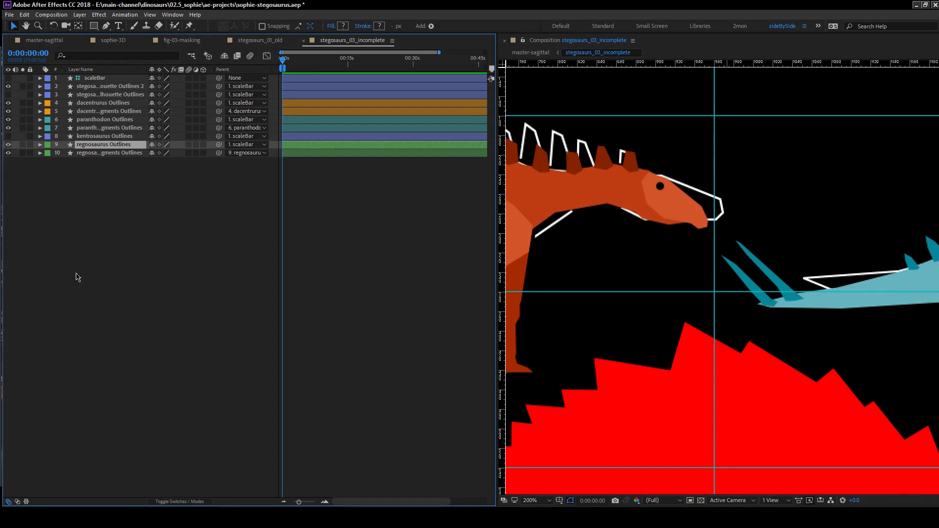
{"action": "left_click", "coordinate": [40, 153]}
{"action": "left_click", "coordinate": [48, 162]}
{"action": "left_click", "coordinate": [57, 178]}
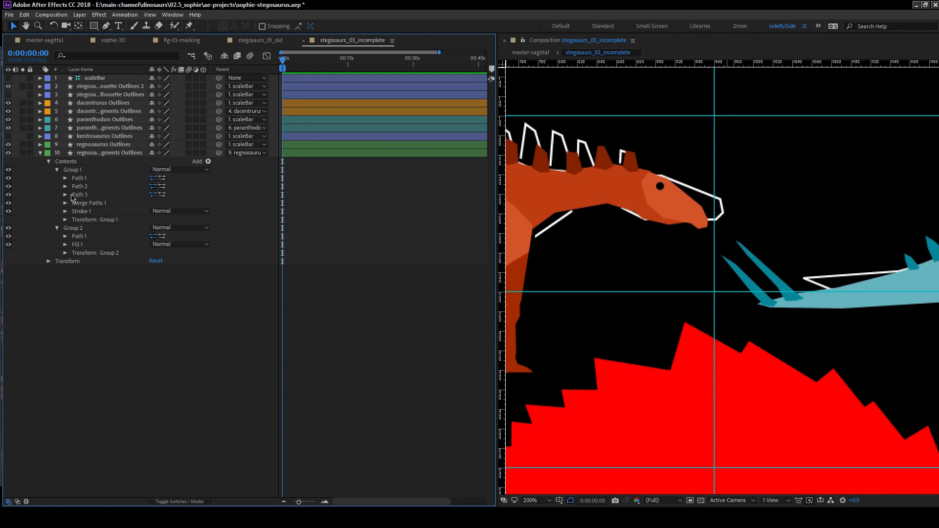
{"action": "left_click", "coordinate": [66, 245]}
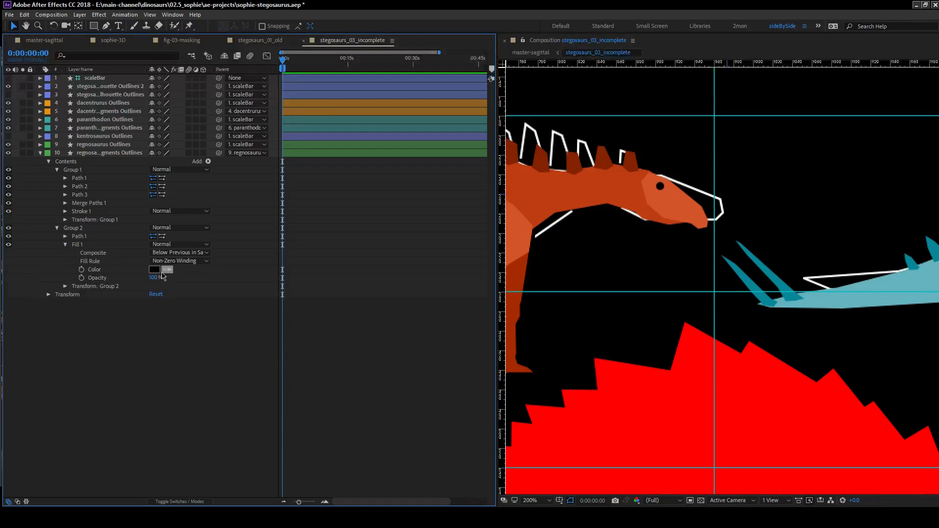
{"action": "key", "text": "space"}
{"action": "left_click_drag", "start_coordinate": [614, 347], "coordinate": [785, 155]}
{"action": "left_click_drag", "start_coordinate": [650, 293], "coordinate": [604, 74]}
{"action": "left_click", "coordinate": [199, 227]}
{"action": "left_click", "coordinate": [167, 269]}
{"action": "left_click", "coordinate": [656, 278]}
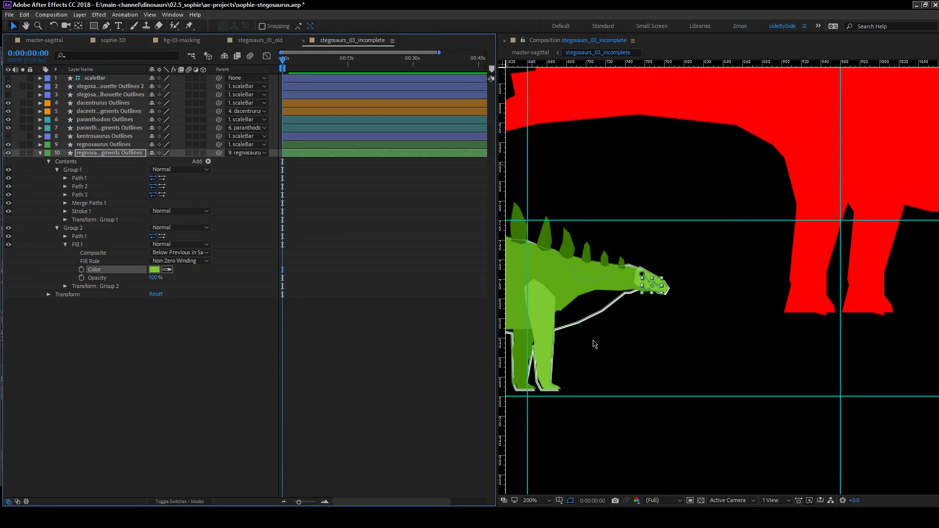
Toggle the regnosaurus outlines' visibility to compare them with the fragments, leaving the layer hidden.
{"action": "left_click", "coordinate": [8, 145]}
{"action": "scroll", "coordinate": [671, 313], "scroll_direction": "down", "scroll_amount": 1}
{"action": "left_click_drag", "start_coordinate": [686, 289], "coordinate": [768, 296]}
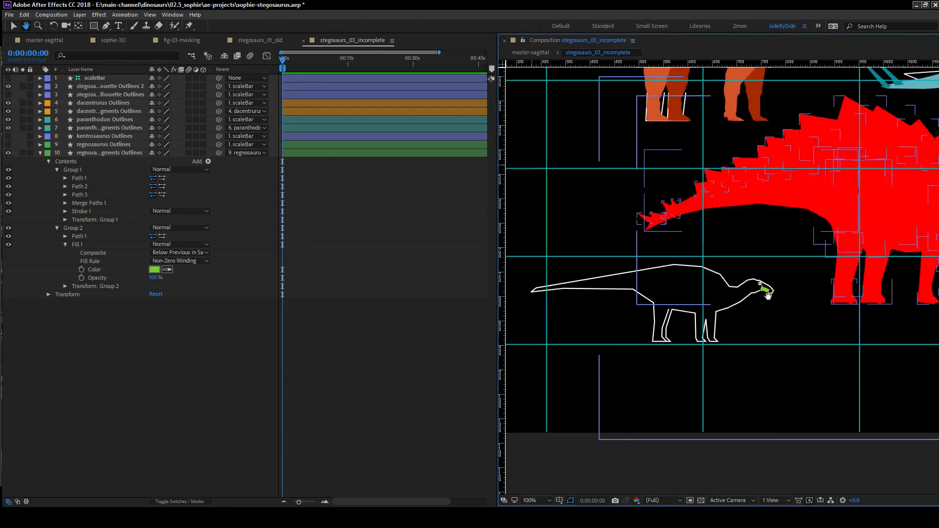
{"action": "left_click", "coordinate": [7, 145]}
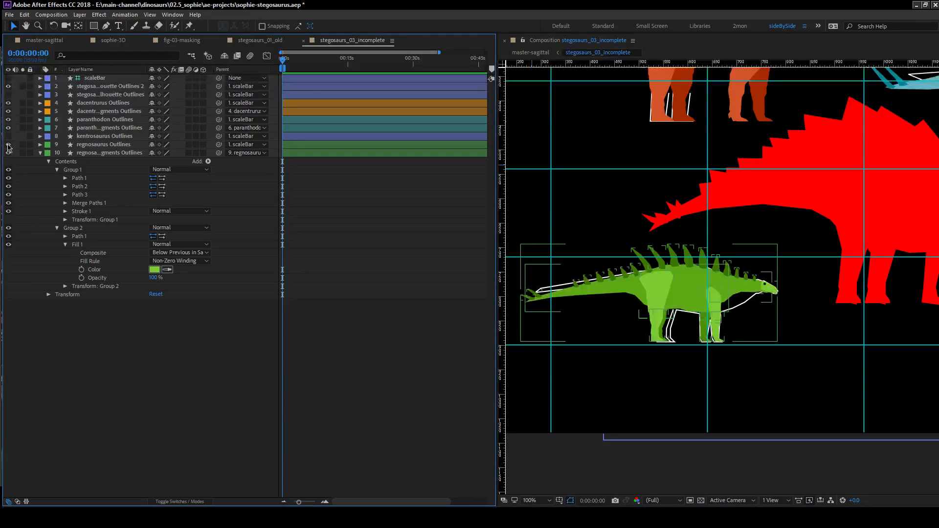
{"action": "left_click", "coordinate": [8, 145]}
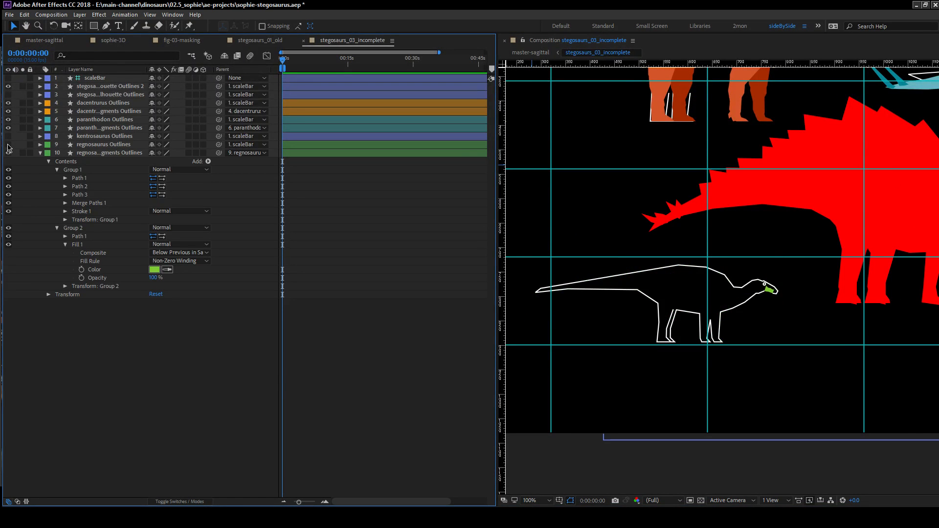
{"action": "left_click", "coordinate": [8, 144]}
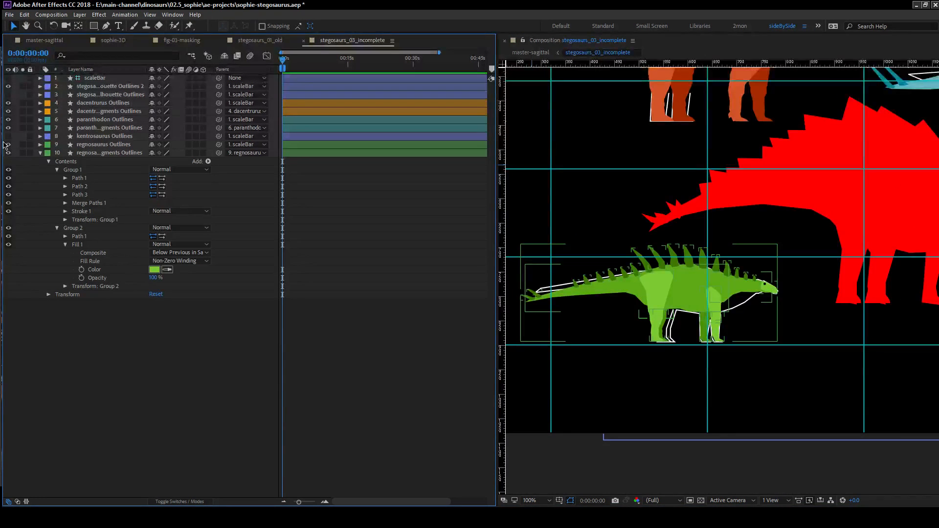
{"action": "left_click", "coordinate": [104, 145]}
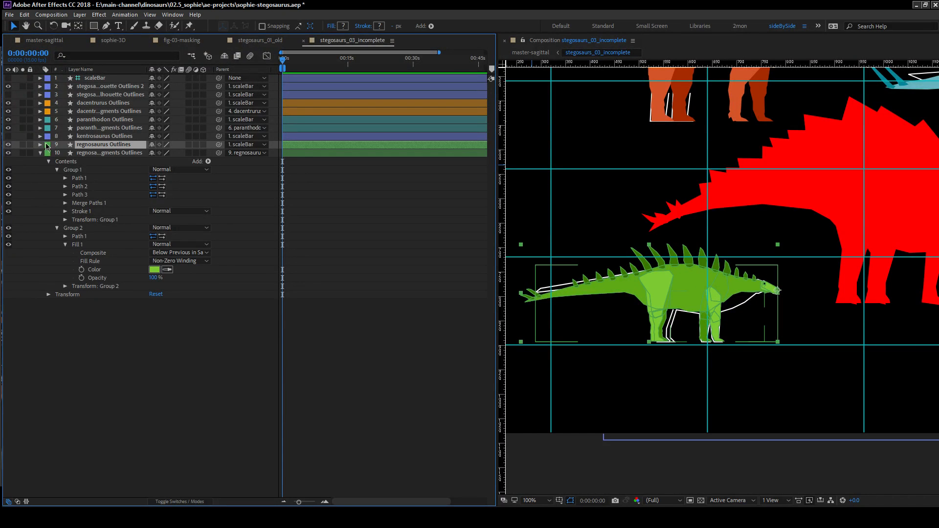
{"action": "left_click", "coordinate": [7, 146]}
{"action": "left_click", "coordinate": [152, 372]}
Align the paranthodon fragments outlines with the head by setting their horizontal anchor point to 1289.
{"action": "left_click_drag", "start_coordinate": [854, 206], "coordinate": [440, 340]}
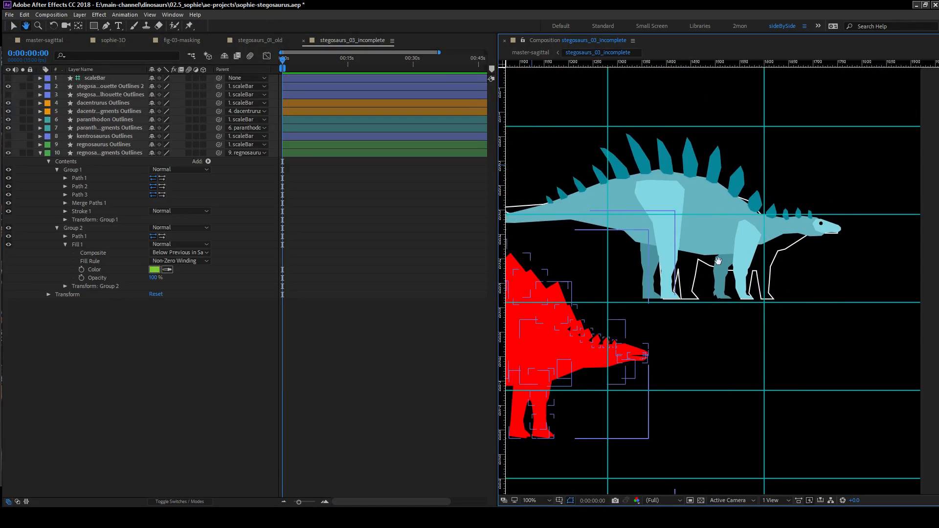
{"action": "left_click_drag", "start_coordinate": [718, 262], "coordinate": [611, 243]}
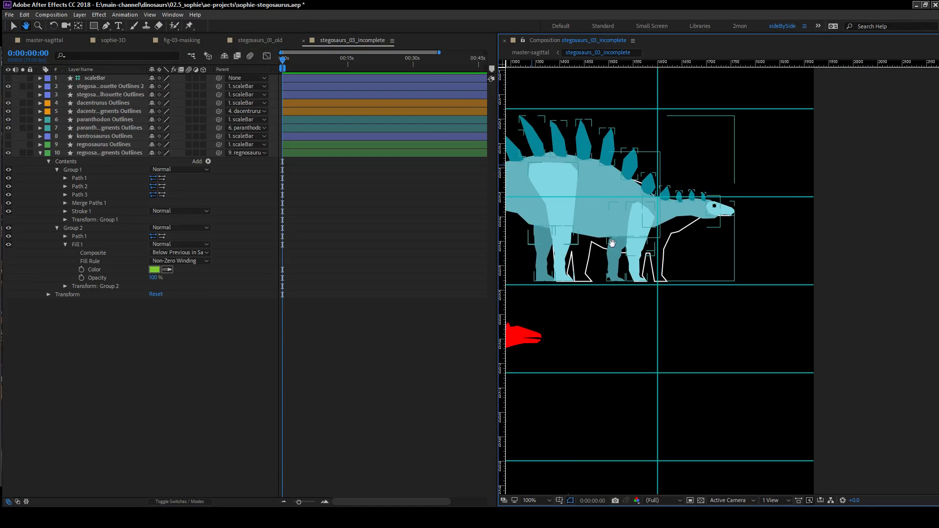
{"action": "left_click", "coordinate": [98, 130]}
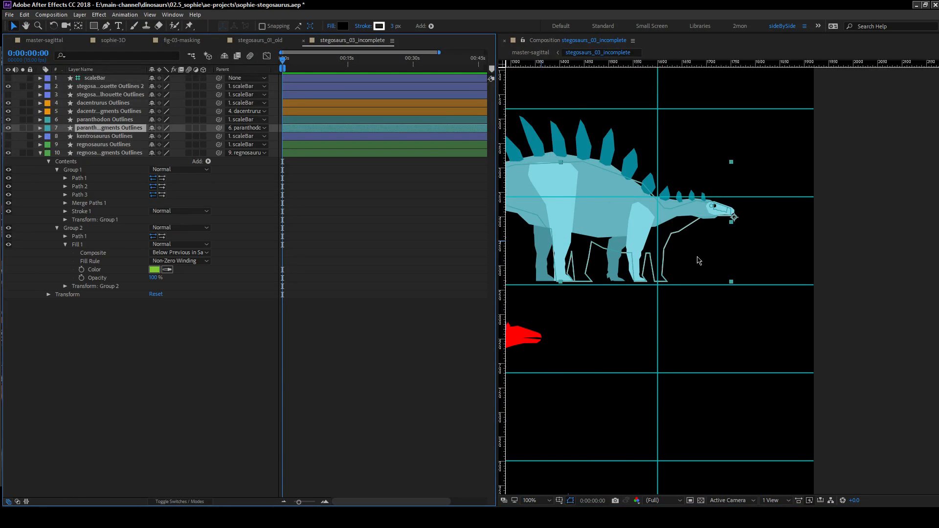
{"action": "scroll", "coordinate": [644, 176], "scroll_direction": "up", "scroll_amount": 1}
{"action": "left_click_drag", "start_coordinate": [768, 157], "coordinate": [653, 192]}
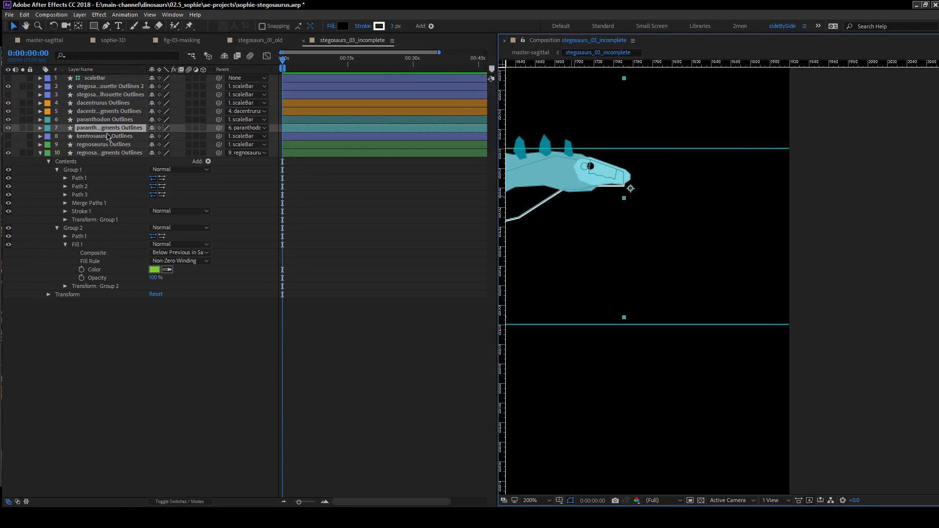
{"action": "key", "text": "a"}
{"action": "left_click_drag", "start_coordinate": [156, 137], "coordinate": [149, 137]}
{"action": "left_click", "coordinate": [66, 279]}
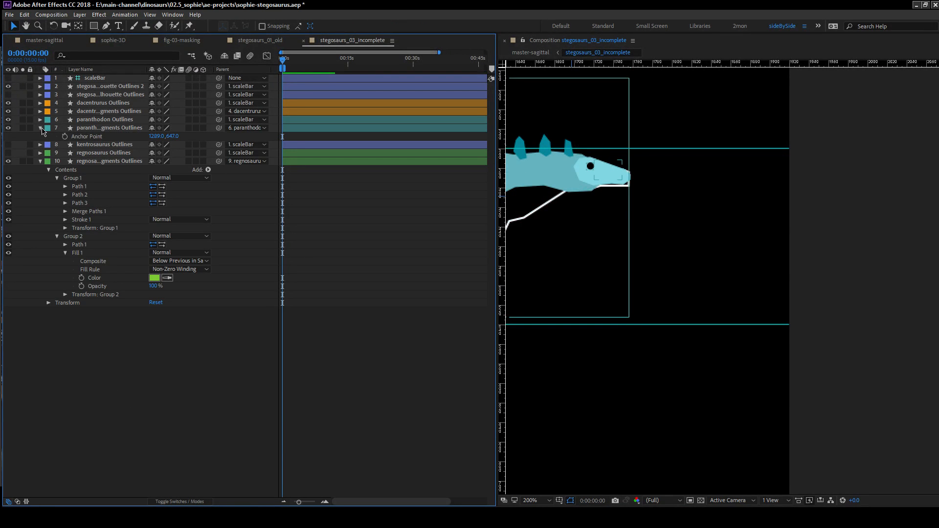
Set the Group 1 fill in the paranthodon fragments outlines to the light cyan sampled from the paranthodon head.
{"action": "left_click", "coordinate": [40, 128]}
{"action": "left_click", "coordinate": [40, 129]}
{"action": "left_click", "coordinate": [49, 136]}
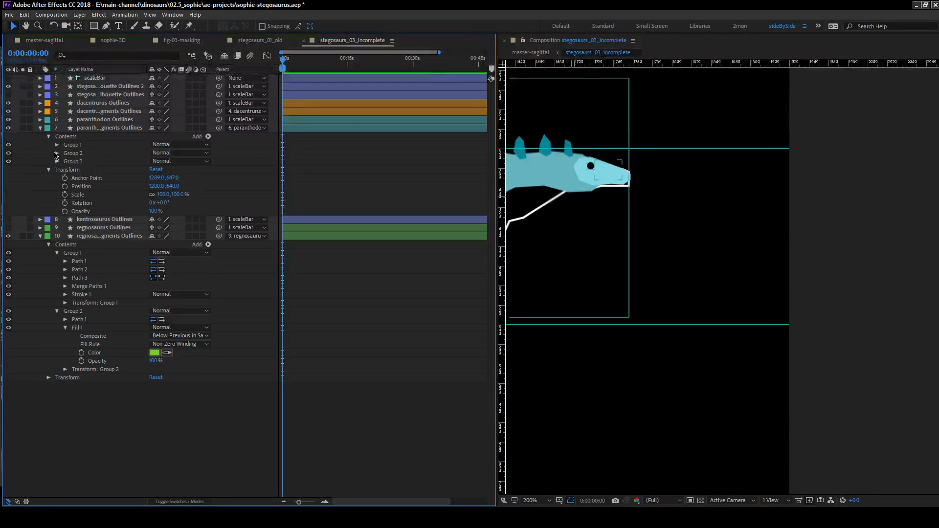
{"action": "left_click", "coordinate": [57, 154], "text": "ctrl"}
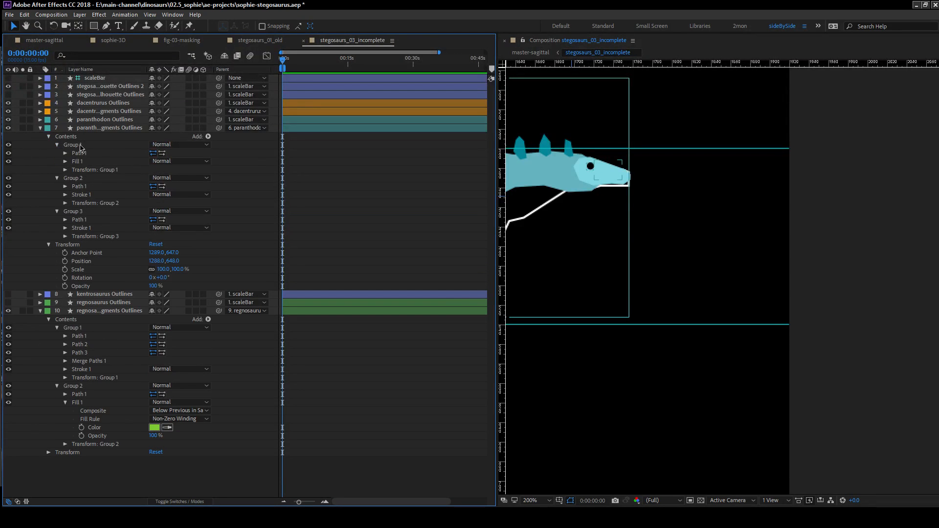
{"action": "left_click", "coordinate": [65, 162]}
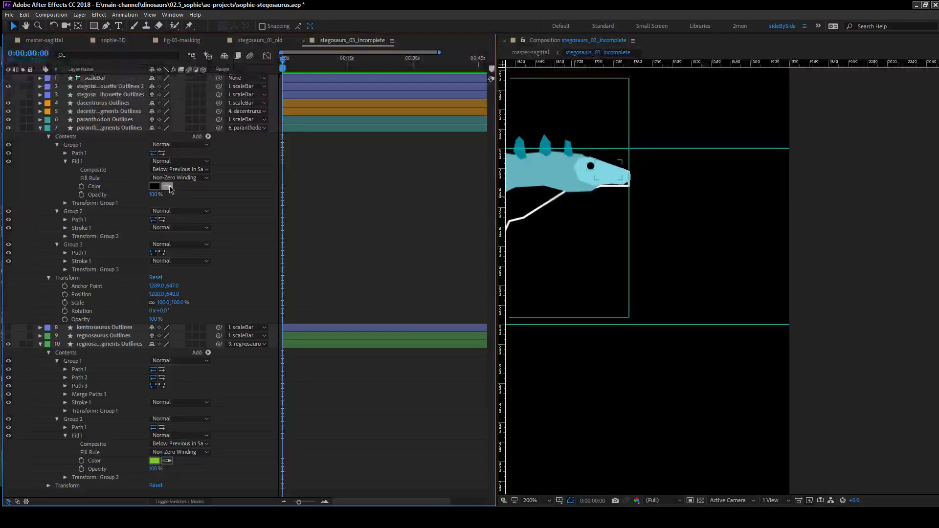
{"action": "left_click", "coordinate": [588, 175]}
Collapse the paranthodon fragments layer and list the shape groups inside the dacentrurus fragments outlines.
{"action": "key", "text": "space"}
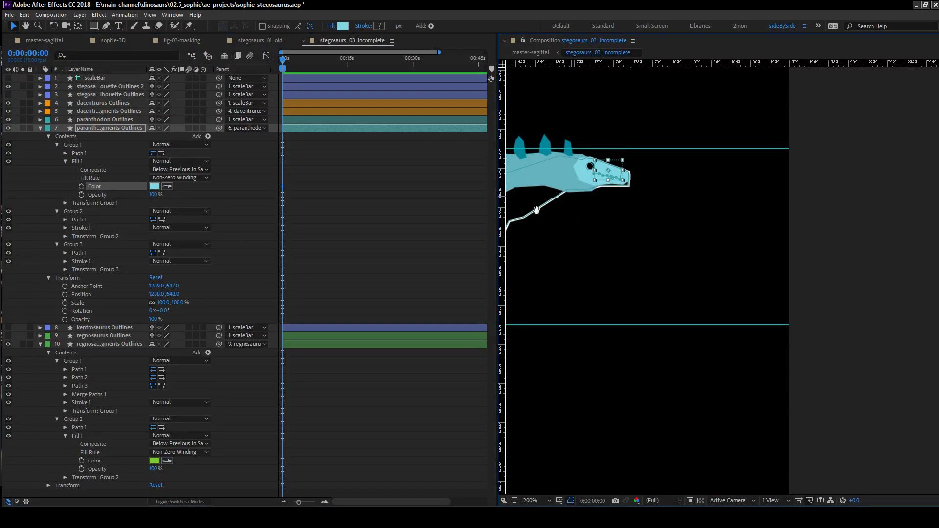
{"action": "left_click_drag", "start_coordinate": [535, 211], "coordinate": [821, 227]}
{"action": "left_click_drag", "start_coordinate": [926, 245], "coordinate": [934, 247]}
{"action": "left_click_drag", "start_coordinate": [704, 229], "coordinate": [935, 234]}
{"action": "left_click_drag", "start_coordinate": [700, 246], "coordinate": [935, 295]}
{"action": "left_click_drag", "start_coordinate": [720, 264], "coordinate": [577, 279]}
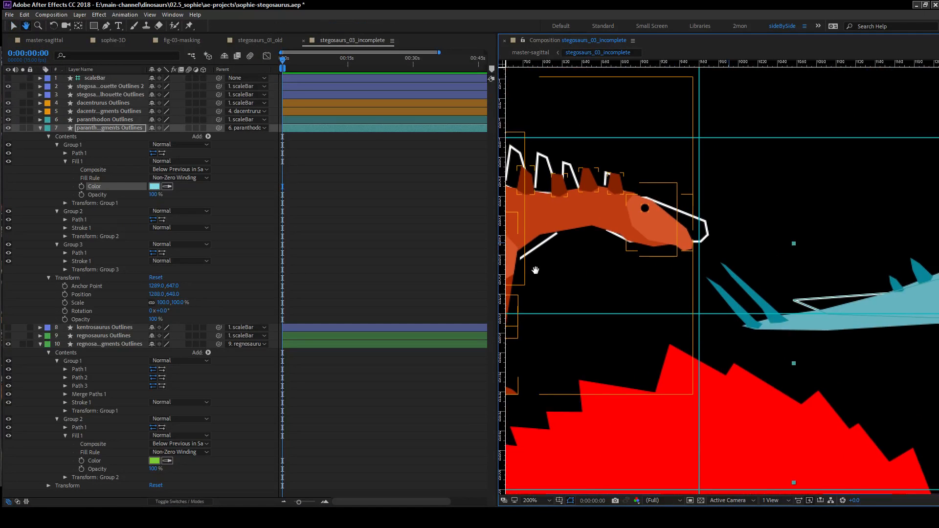
{"action": "left_click", "coordinate": [28, 168]}
{"action": "left_click", "coordinate": [40, 128]}
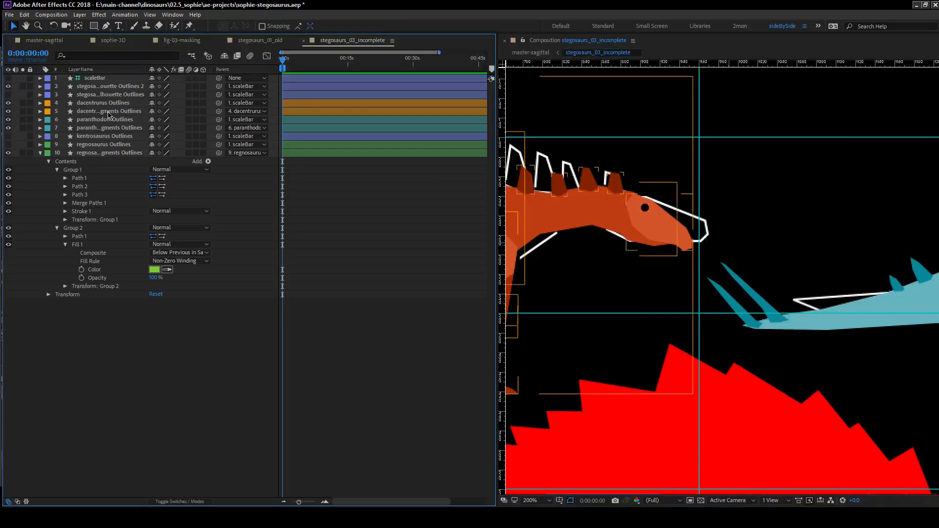
{"action": "left_click", "coordinate": [40, 112]}
{"action": "left_click", "coordinate": [48, 120]}
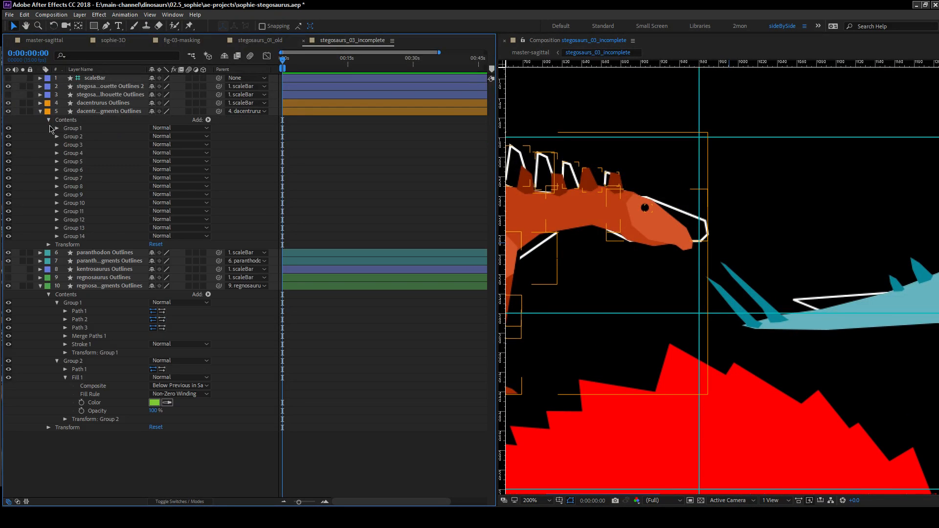
Examine the fragment outlines against the colored silhouettes across the composition, ending at the dacentrurus head.
{"action": "left_click", "coordinate": [108, 287]}
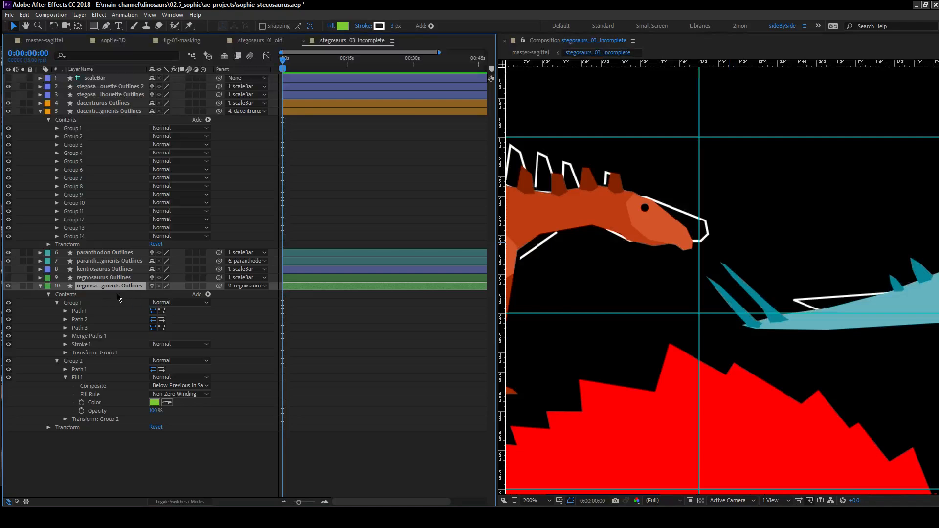
{"action": "scroll", "coordinate": [650, 354], "scroll_direction": "down", "scroll_amount": 2}
{"action": "left_click_drag", "start_coordinate": [654, 354], "coordinate": [726, 252]}
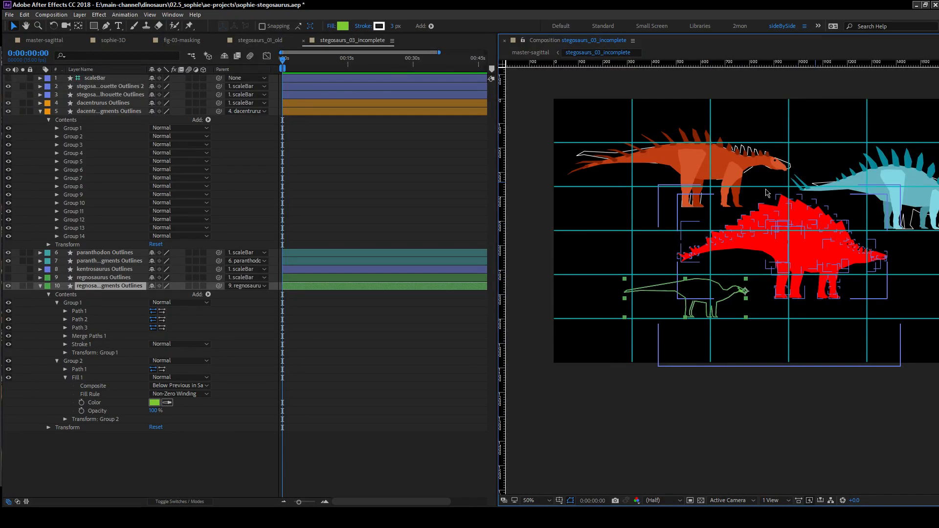
{"action": "left_click_drag", "start_coordinate": [805, 239], "coordinate": [702, 295]}
{"action": "scroll", "coordinate": [603, 187], "scroll_direction": "up", "scroll_amount": 1}
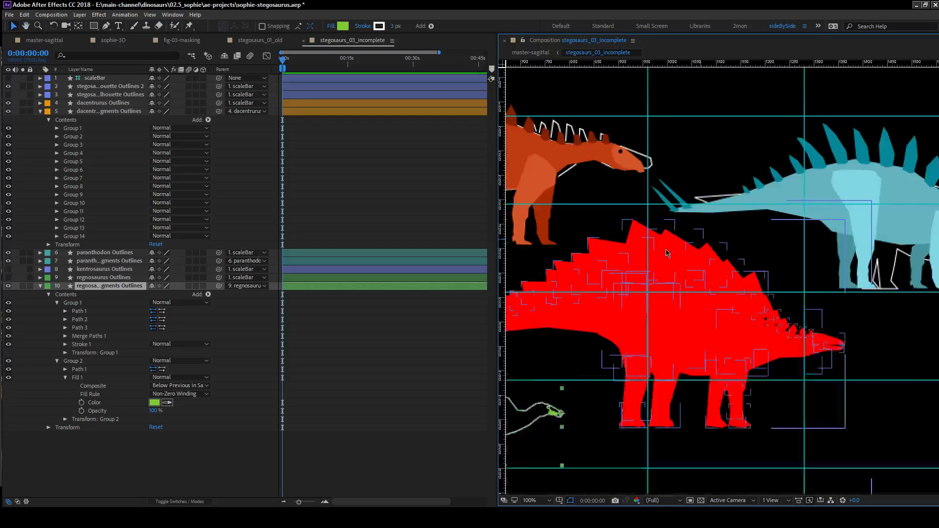
{"action": "scroll", "coordinate": [671, 251], "scroll_direction": "up", "scroll_amount": 2}
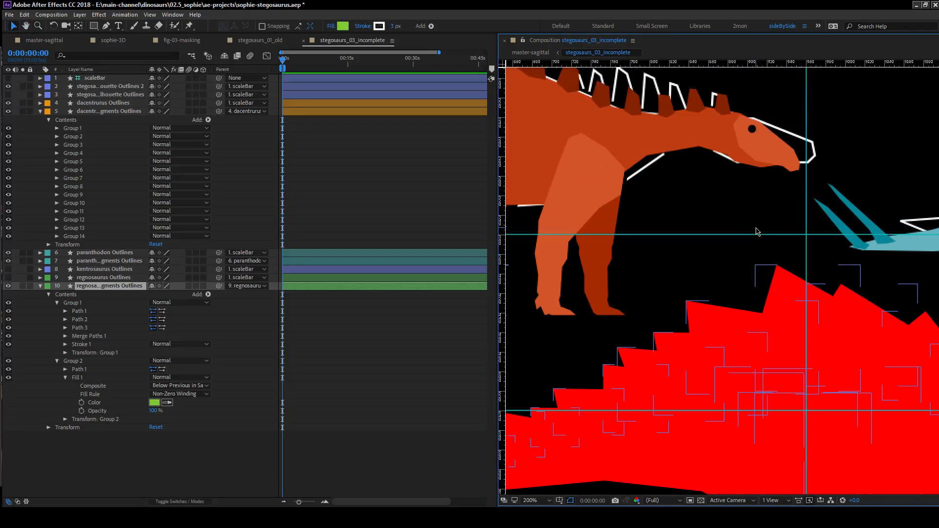
{"action": "left_click_drag", "start_coordinate": [766, 226], "coordinate": [659, 300]}
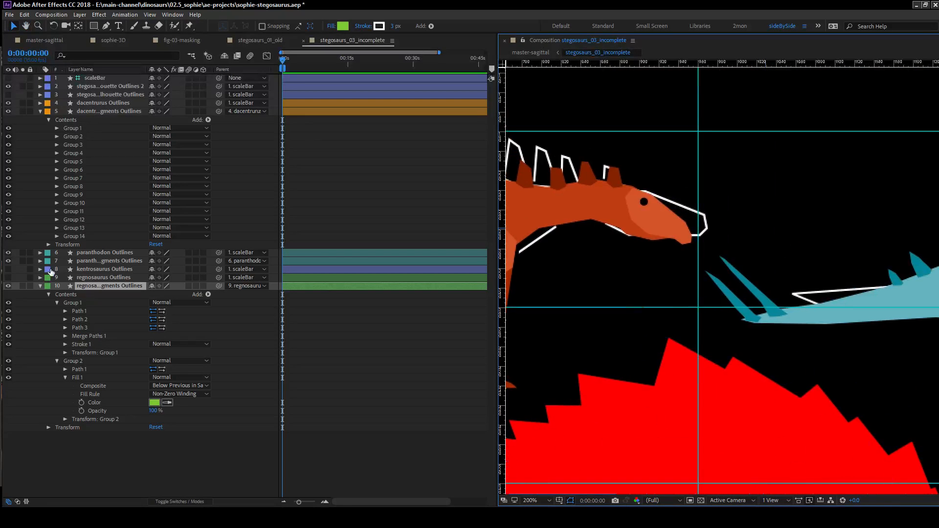
{"action": "left_click", "coordinate": [105, 253]}
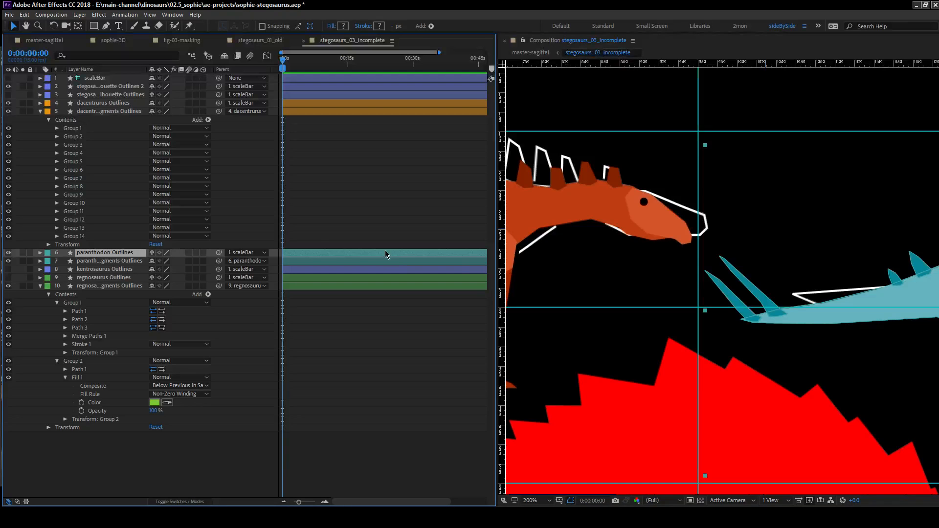
Align the dacentrurus fragments outlines with the orange silhouette's head by setting their horizontal anchor point to 1300.
{"action": "left_click", "coordinate": [98, 112]}
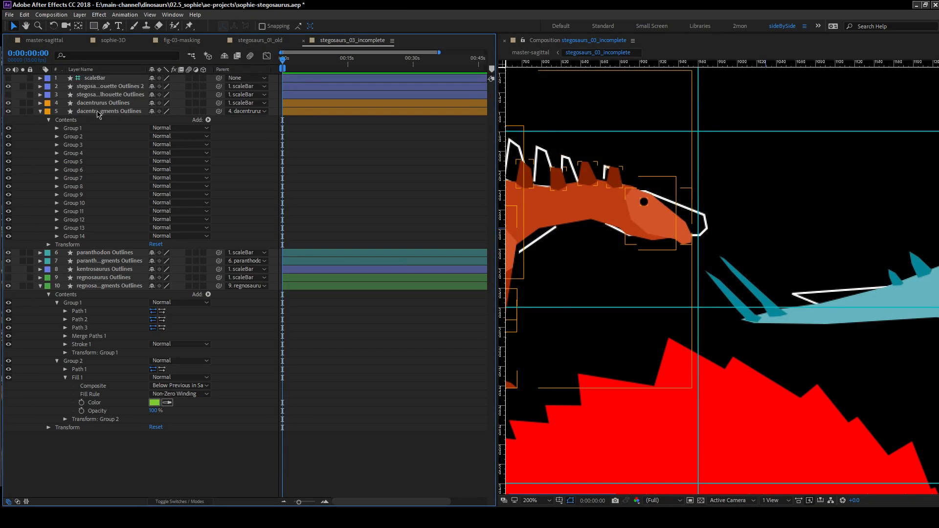
{"action": "left_click_drag", "start_coordinate": [696, 296], "coordinate": [664, 320]}
{"action": "scroll", "coordinate": [602, 266], "scroll_direction": "up", "scroll_amount": 1}
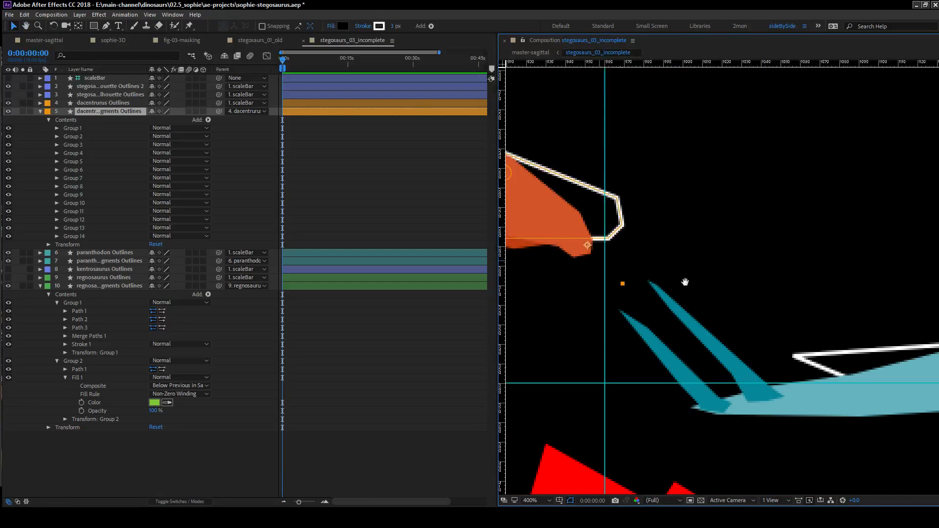
{"action": "left_click_drag", "start_coordinate": [655, 275], "coordinate": [784, 311]}
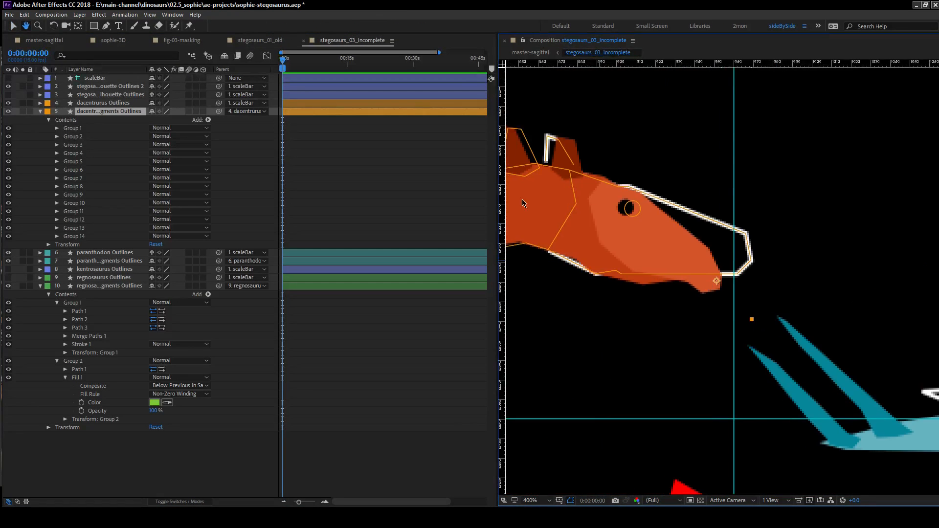
{"action": "left_click", "coordinate": [49, 244]}
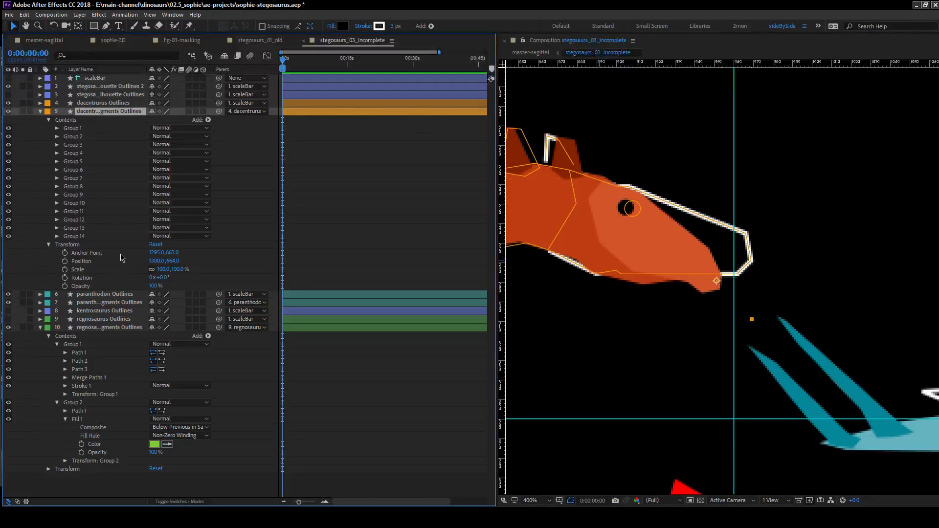
{"action": "left_click_drag", "start_coordinate": [154, 255], "coordinate": [156, 253]}
{"action": "scroll", "coordinate": [623, 260], "scroll_direction": "down", "scroll_amount": 1}
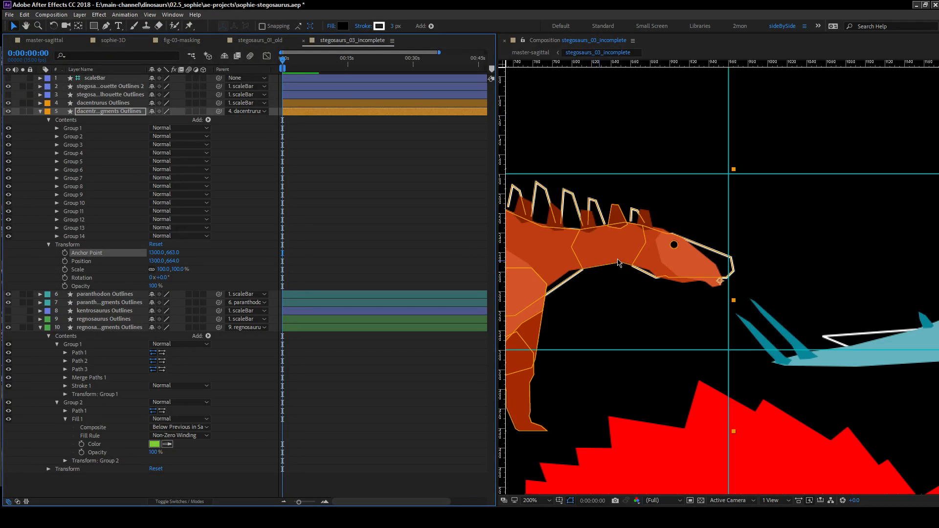
{"action": "scroll", "coordinate": [716, 219], "scroll_direction": "down", "scroll_amount": 2}
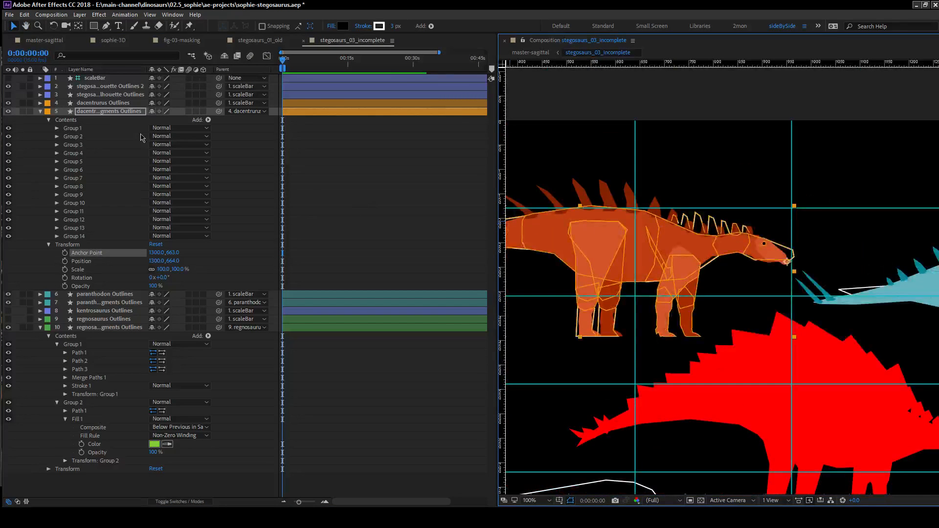
Expand Group 14 of the dacentrurus fragments outlines and toggle its visibility to identify which shapes it contains.
{"action": "left_click", "coordinate": [43, 206]}
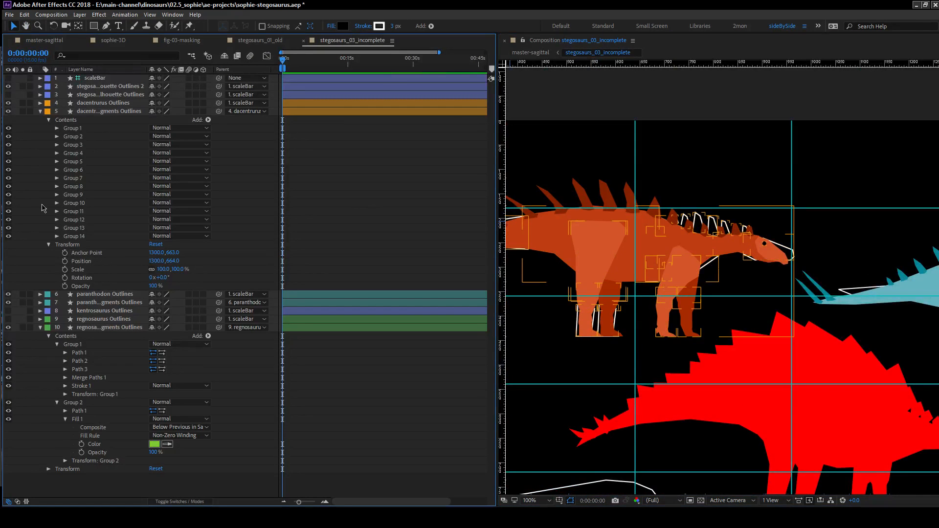
{"action": "left_click", "coordinate": [57, 236]}
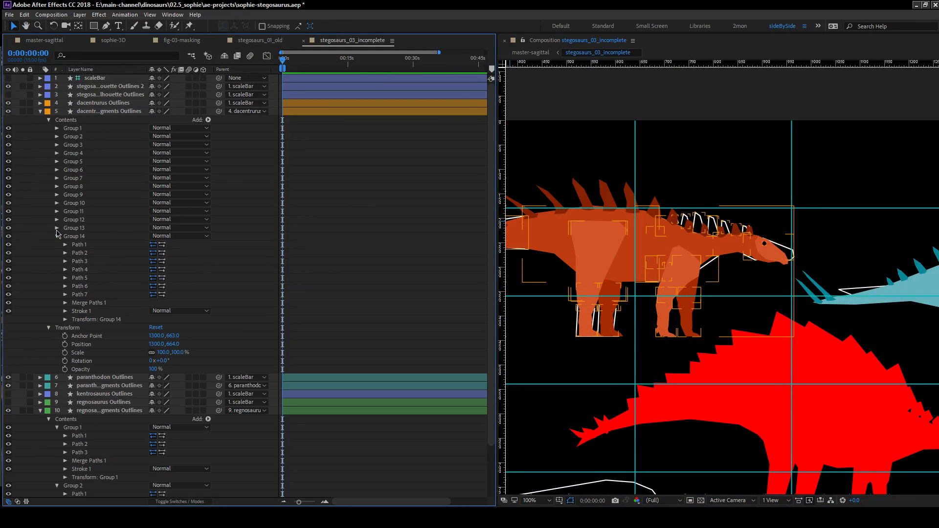
{"action": "left_click", "coordinate": [9, 237]}
{"action": "left_click", "coordinate": [9, 237]}
Hide the dacentrurus Outlines layer and show the composition against the transparency grid to expose the fragment fills.
{"action": "left_click", "coordinate": [8, 103]}
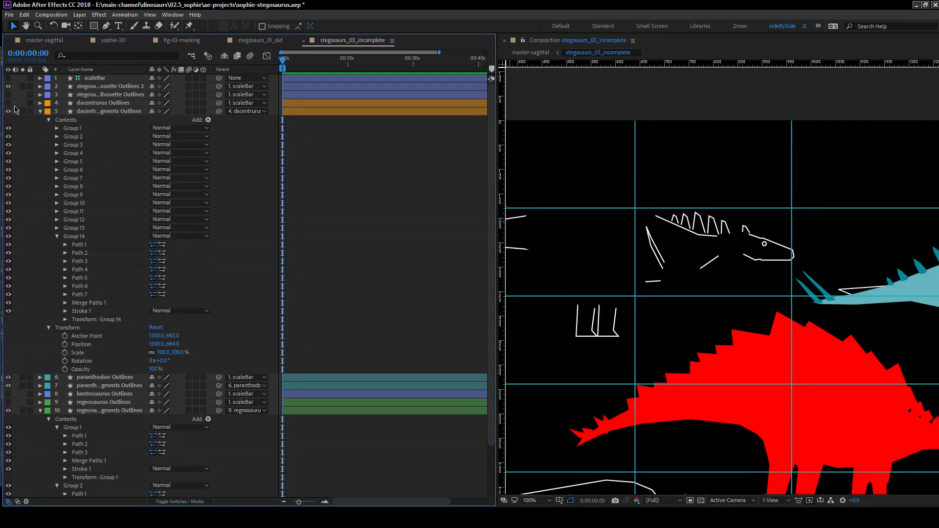
{"action": "left_click", "coordinate": [701, 501]}
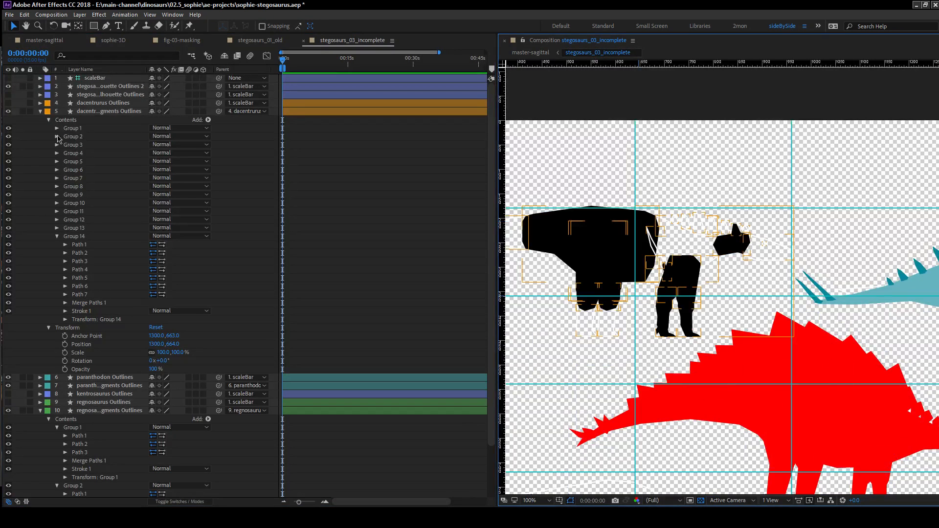
{"action": "left_click", "coordinate": [9, 103]}
{"action": "left_click", "coordinate": [8, 104]}
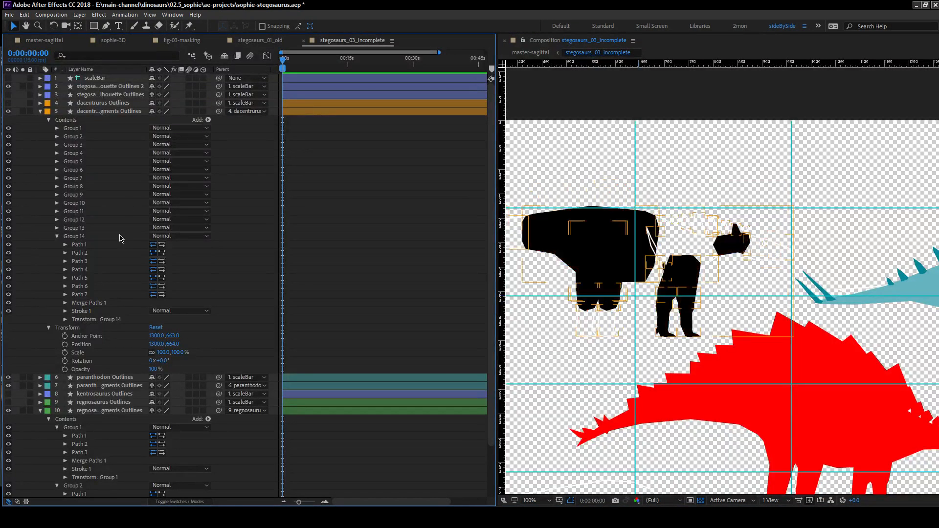
Add an empty group to the contents of the dacentrurus fragments outlines.
{"action": "left_click", "coordinate": [78, 228]}
{"action": "left_click", "coordinate": [87, 220], "text": "shift"}
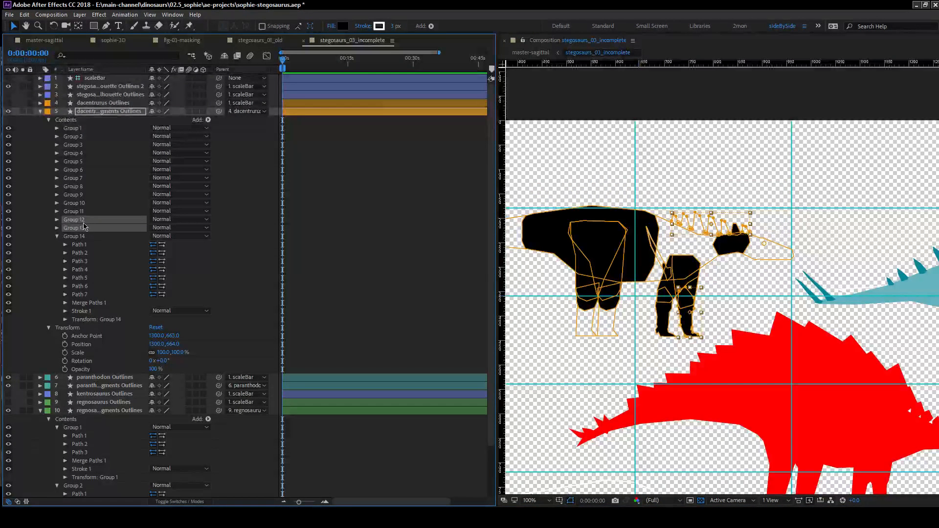
{"action": "left_click", "coordinate": [87, 220]}
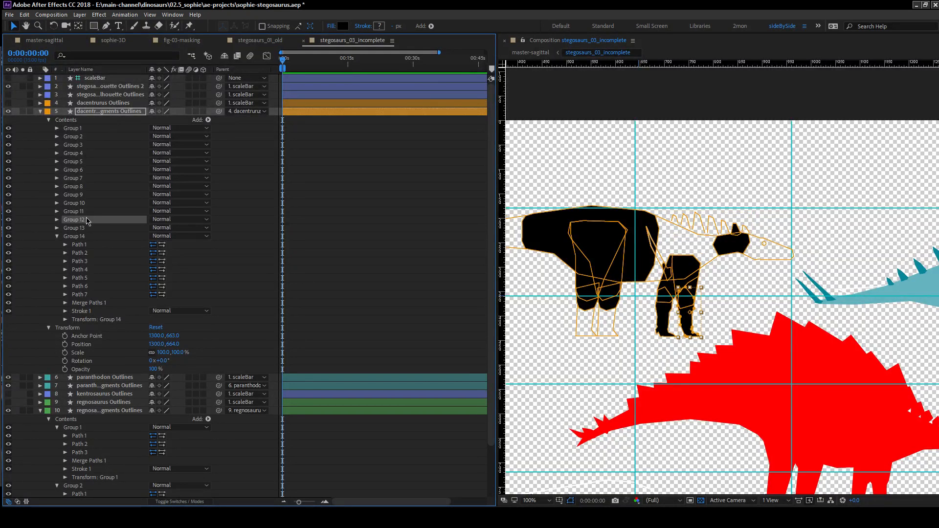
{"action": "left_click", "coordinate": [66, 120]}
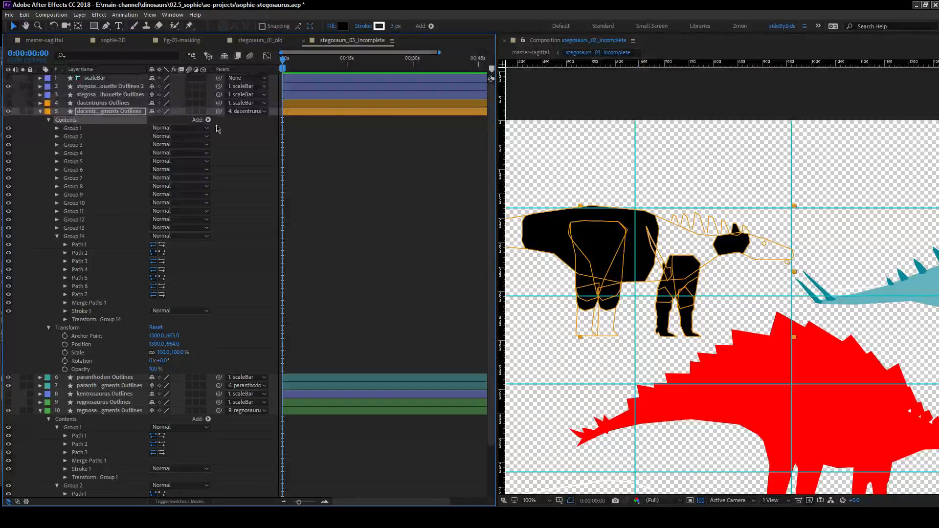
{"action": "left_click", "coordinate": [209, 120]}
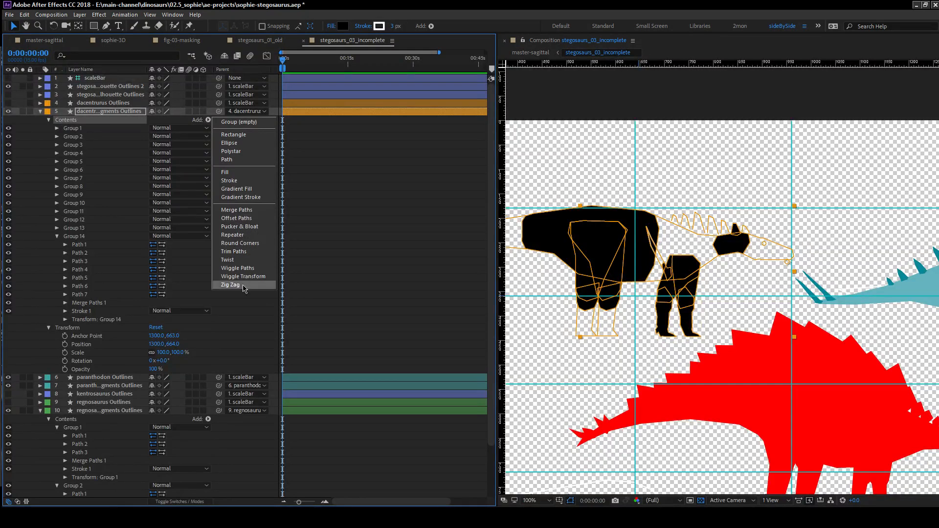
{"action": "left_click", "coordinate": [238, 122]}
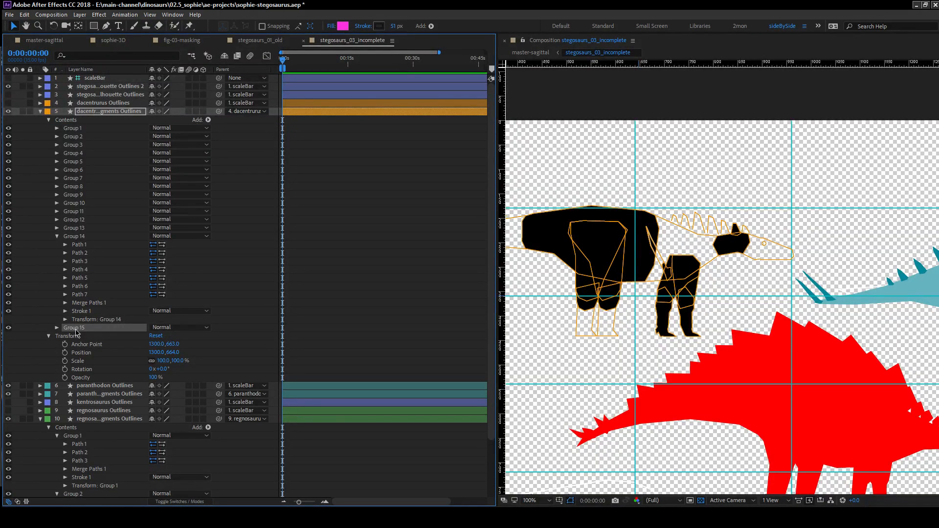
Rename the new empty group of the dacentrurus fragments outlines as limbs and duplicate it.
{"action": "key", "text": "Return"}
{"action": "type", "text": "li"}
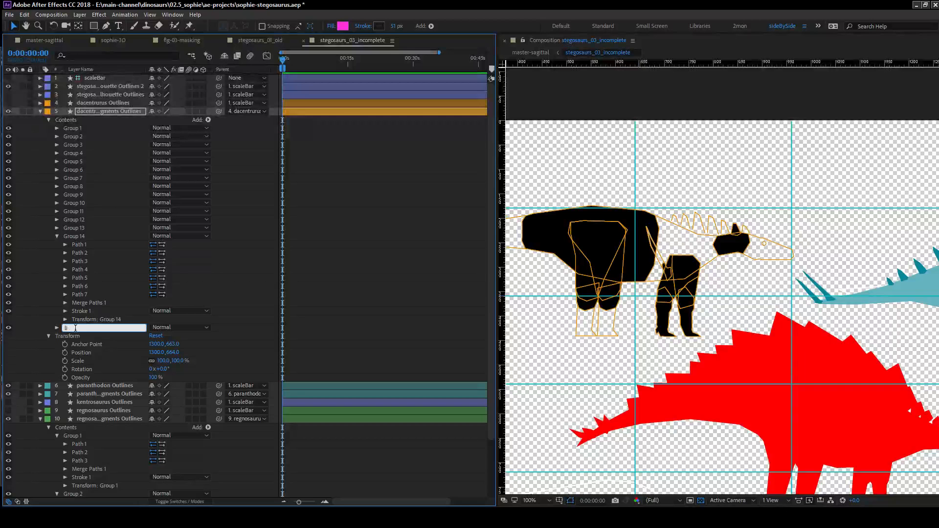
{"action": "key", "text": "Return"}
{"action": "key", "text": "ctrl+d"}
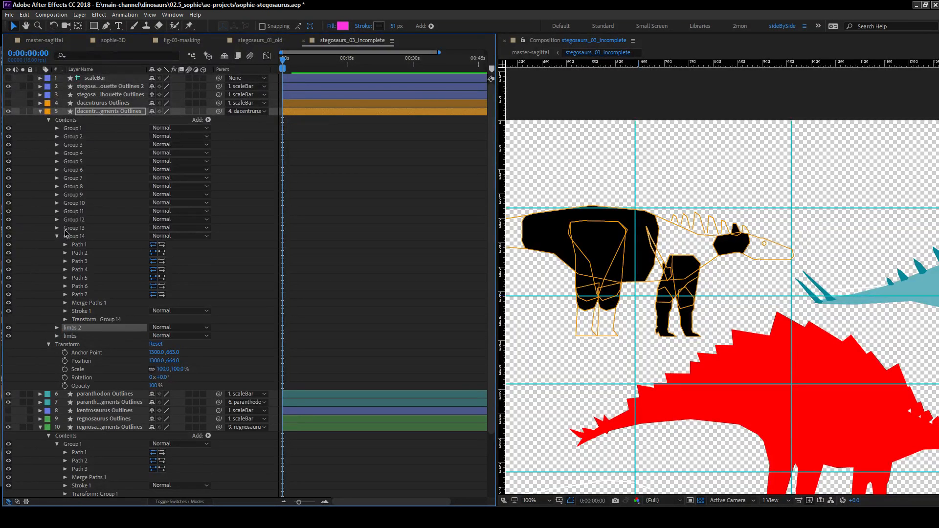
Collapse Group 14 and move Groups 9 to 12 into the limbs group of the dacentrurus fragments outlines.
{"action": "left_click", "coordinate": [73, 237]}
{"action": "left_click", "coordinate": [56, 237]}
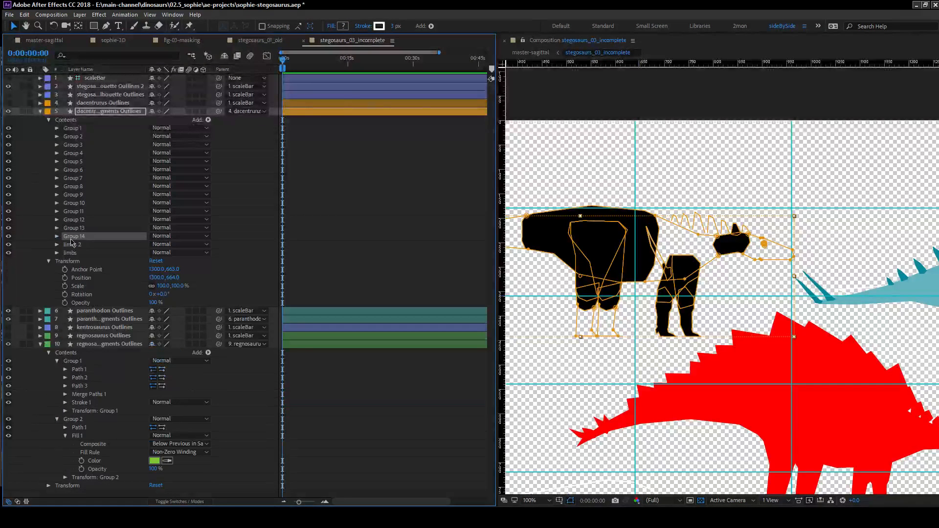
{"action": "left_click", "coordinate": [74, 229]}
{"action": "left_click", "coordinate": [83, 221]}
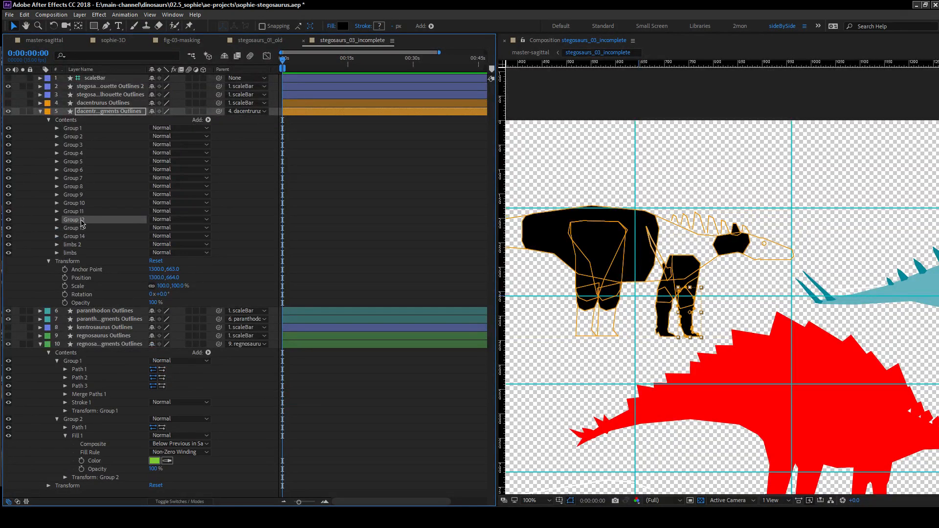
{"action": "left_click", "coordinate": [81, 195], "text": "shift"}
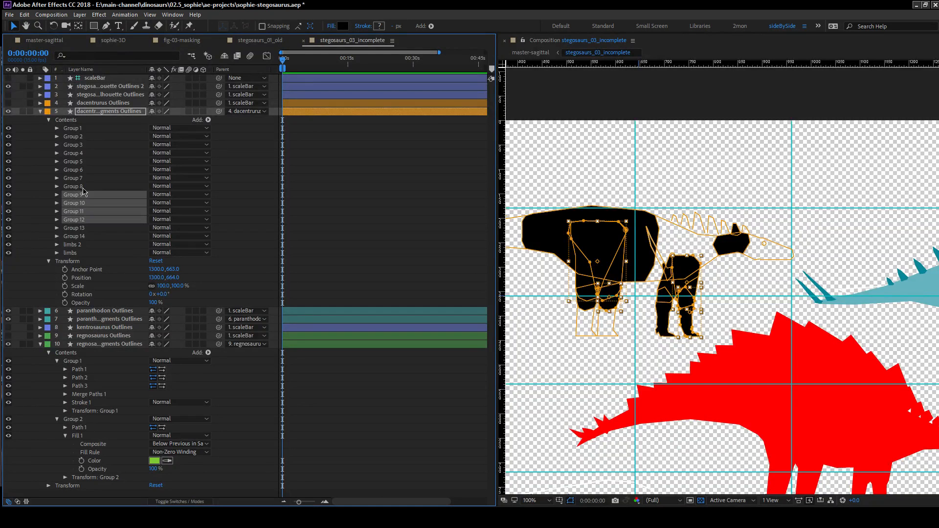
{"action": "left_click_drag", "start_coordinate": [81, 198], "coordinate": [73, 253]}
Move Groups 3 to 6 into the limbs 2 group and place limbs 2 directly below Group 2.
{"action": "left_click", "coordinate": [78, 129]}
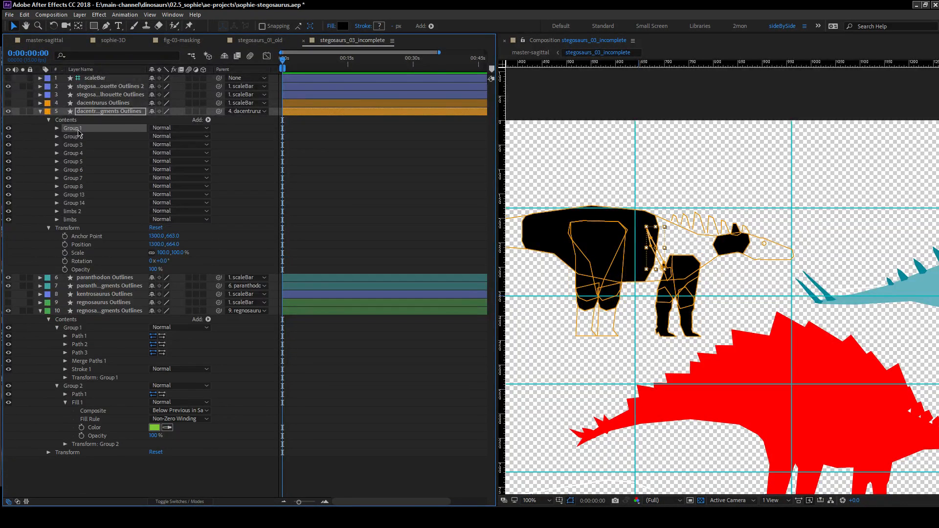
{"action": "left_click", "coordinate": [79, 139]}
{"action": "left_click", "coordinate": [82, 146]}
{"action": "left_click", "coordinate": [83, 154], "text": "shift"}
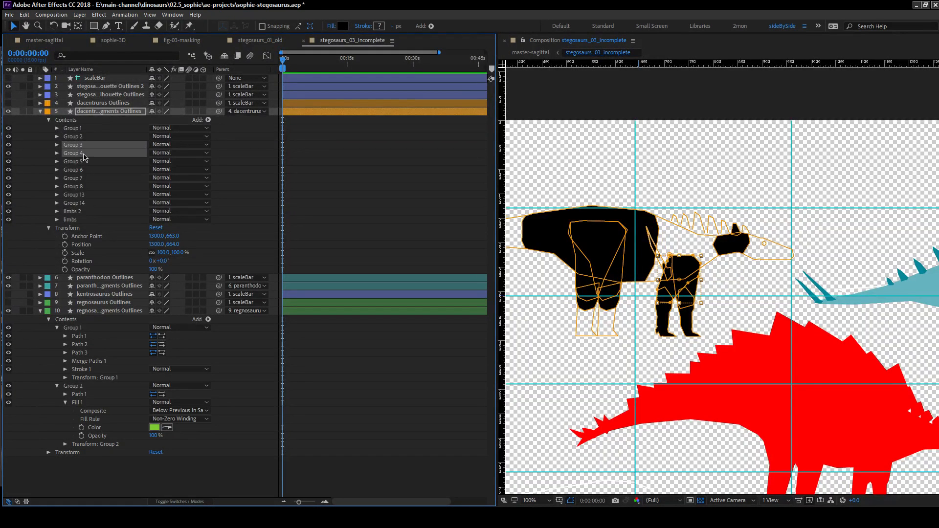
{"action": "left_click", "coordinate": [84, 161], "text": "shift"}
{"action": "left_click", "coordinate": [83, 171], "text": "shift"}
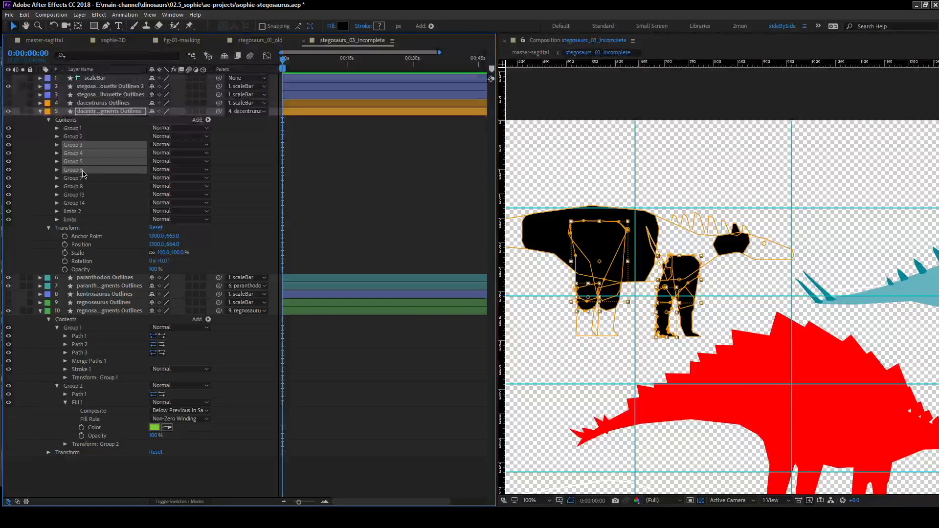
{"action": "left_click_drag", "start_coordinate": [84, 172], "coordinate": [78, 211]}
{"action": "left_click_drag", "start_coordinate": [80, 179], "coordinate": [80, 141]}
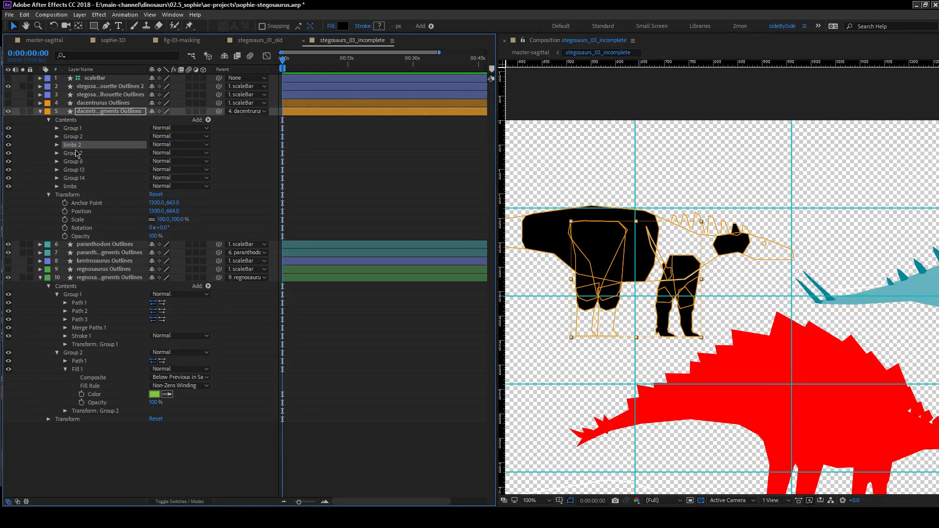
Replace the individual fills of Groups 3 to 6 with a single shared fill at the end of the limbs 2 group.
{"action": "left_click", "coordinate": [57, 145]}
{"action": "left_click", "coordinate": [65, 178]}
{"action": "left_click", "coordinate": [65, 169]}
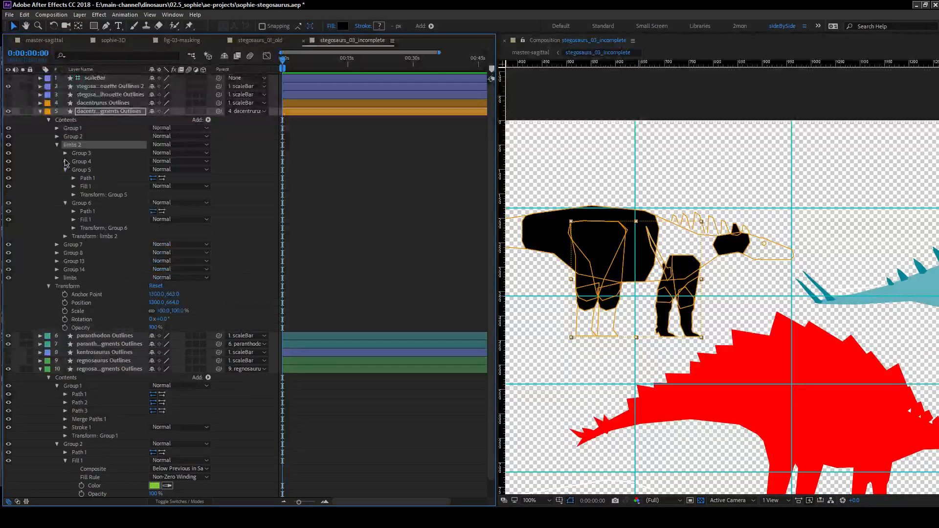
{"action": "left_click", "coordinate": [65, 161]}
{"action": "left_click", "coordinate": [65, 153]}
{"action": "left_click", "coordinate": [86, 170]}
{"action": "left_click", "coordinate": [87, 203], "text": "ctrl"}
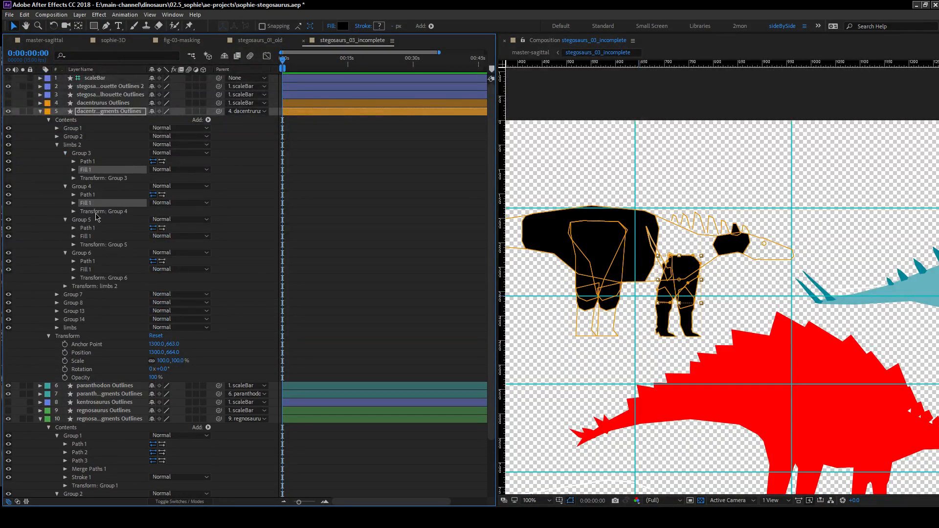
{"action": "left_click", "coordinate": [87, 236], "text": "ctrl"}
{"action": "key", "text": "Delete"}
{"action": "mouse_move", "coordinate": [87, 245]}
{"action": "left_mouse_down"}
{"action": "mouse_move", "coordinate": [91, 230]}
{"action": "mouse_move", "coordinate": [78, 256]}
{"action": "left_mouse_up"}
{"action": "left_click", "coordinate": [65, 253]}
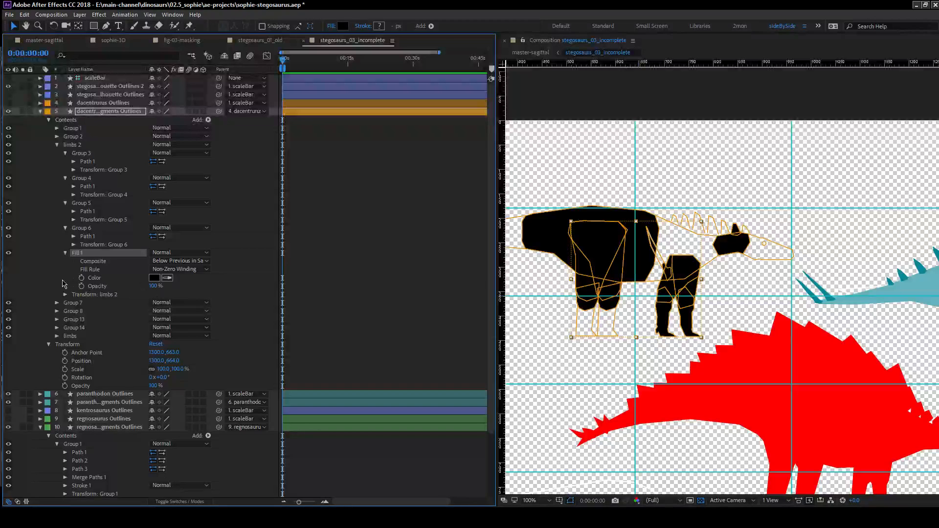
{"action": "left_click", "coordinate": [71, 264]}
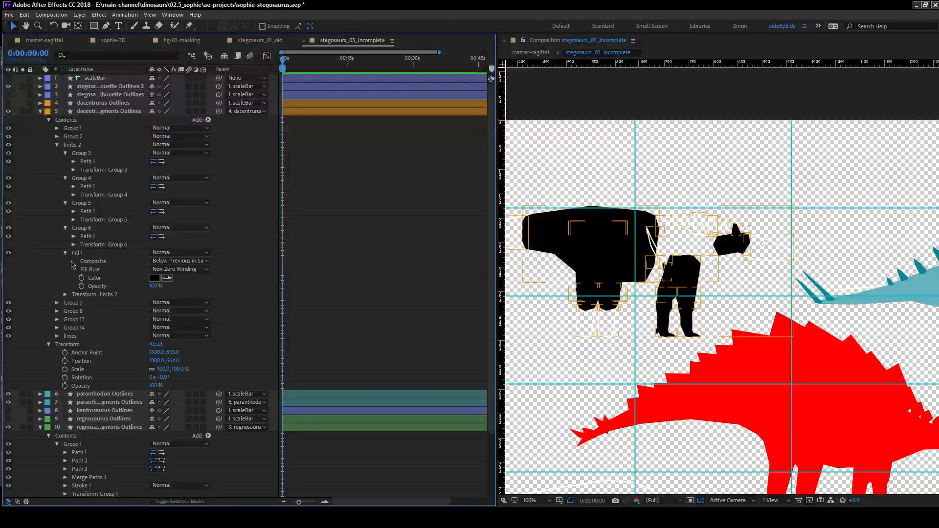
Replace the individual fills of Groups 9 to 12 with a single shared fill at the end of the limbs group.
{"action": "left_click", "coordinate": [57, 337]}
{"action": "left_click", "coordinate": [65, 369]}
{"action": "left_click", "coordinate": [65, 361]}
{"action": "left_click", "coordinate": [65, 353]}
{"action": "left_click", "coordinate": [66, 344]}
{"action": "scroll", "coordinate": [106, 367], "scroll_direction": "down", "scroll_amount": 4}
{"action": "left_click", "coordinate": [86, 327]}
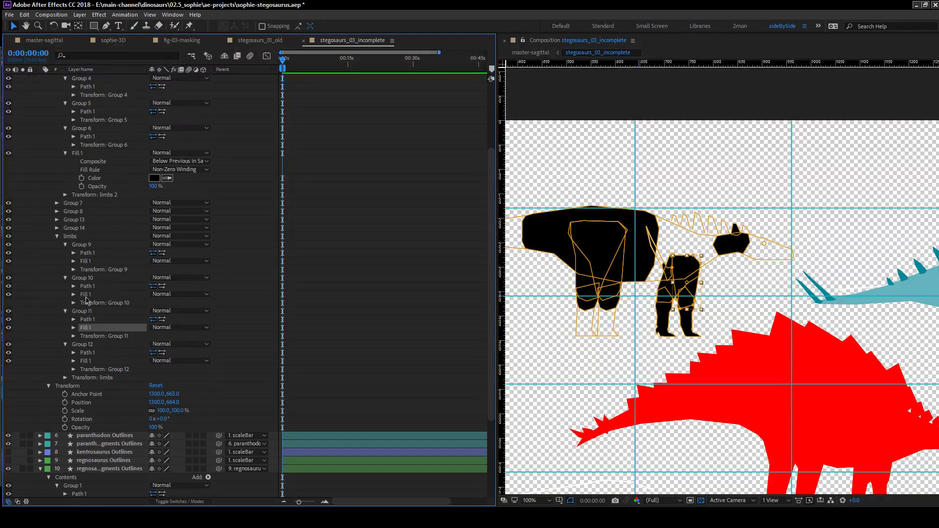
{"action": "left_click", "coordinate": [86, 294], "text": "ctrl"}
{"action": "left_click", "coordinate": [86, 261], "text": "ctrl"}
{"action": "key", "text": "Delete"}
{"action": "left_click_drag", "start_coordinate": [86, 336], "coordinate": [96, 328]}
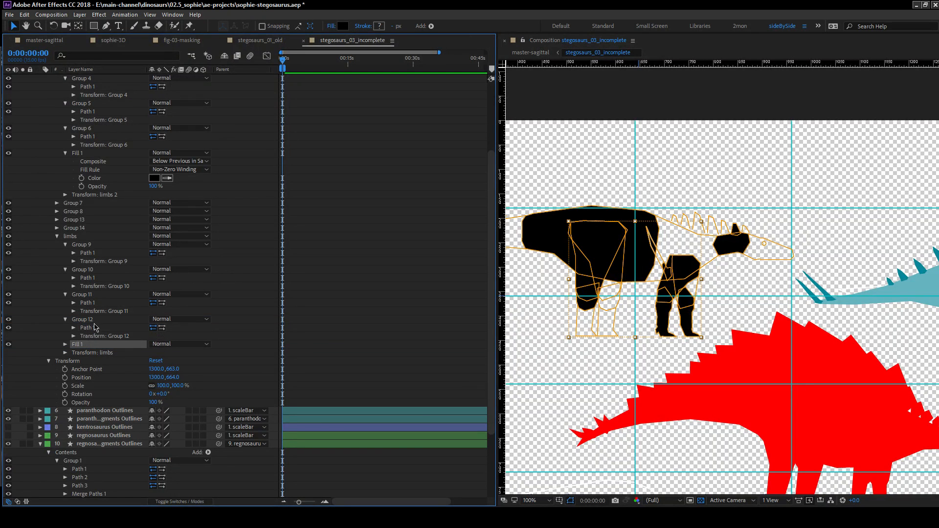
{"action": "left_click", "coordinate": [66, 345]}
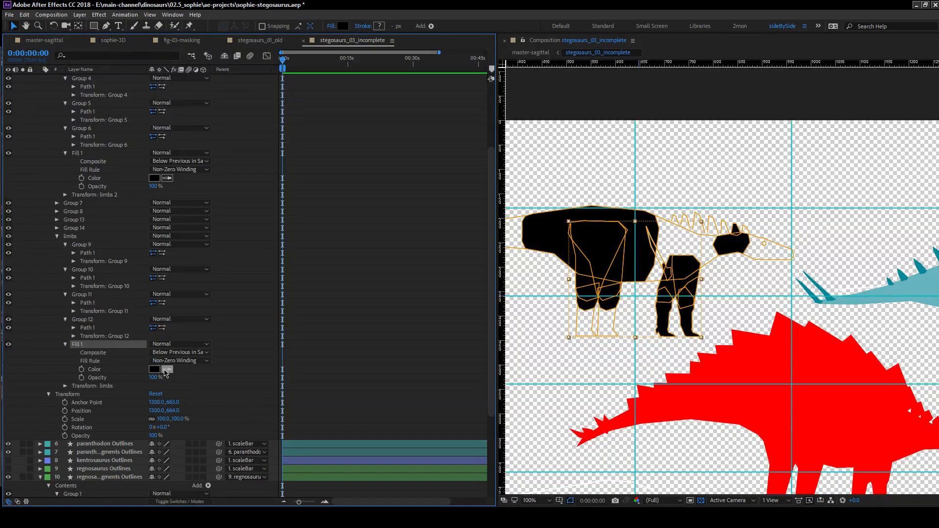
{"action": "left_click", "coordinate": [56, 338]}
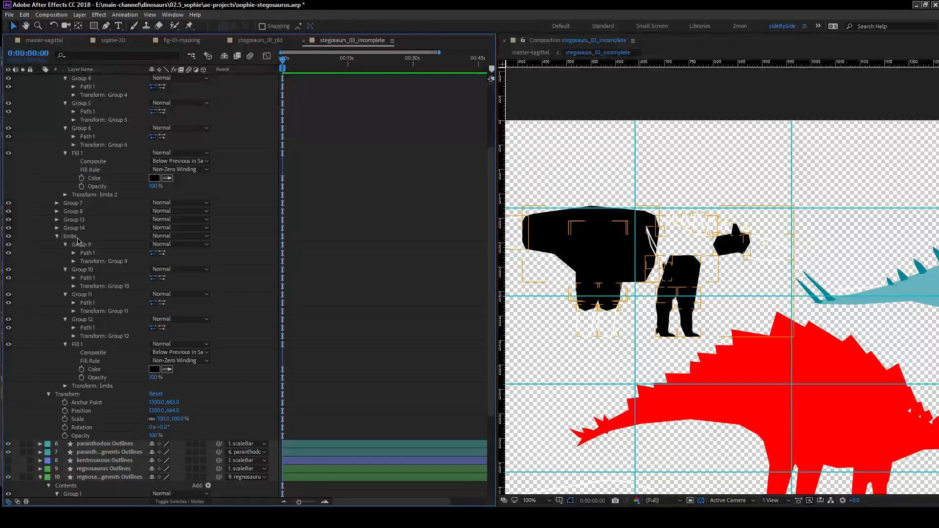
Show the dacentrurus Outlines layer and sample its light orange hind leg as the color of the limbs 2 fill.
{"action": "left_click", "coordinate": [78, 238]}
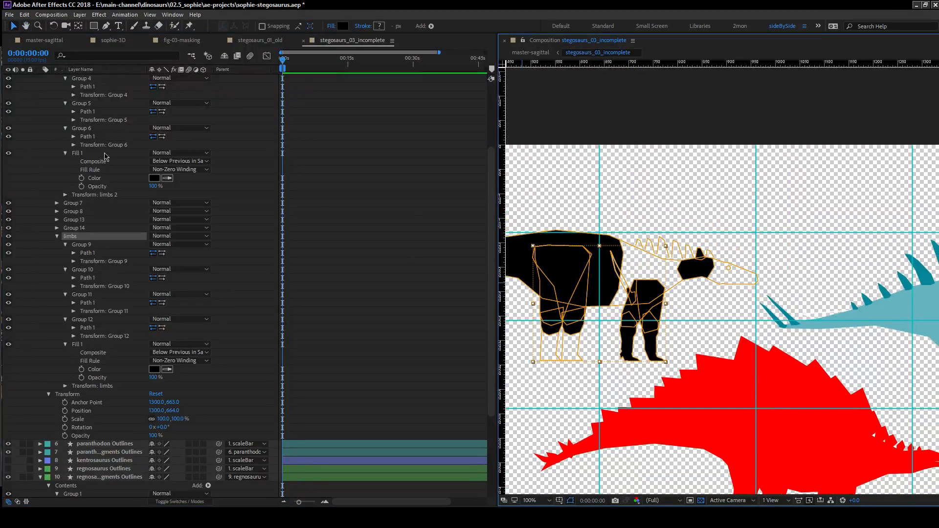
{"action": "scroll", "coordinate": [104, 155], "scroll_direction": "up", "scroll_amount": 3}
{"action": "left_click", "coordinate": [81, 121]}
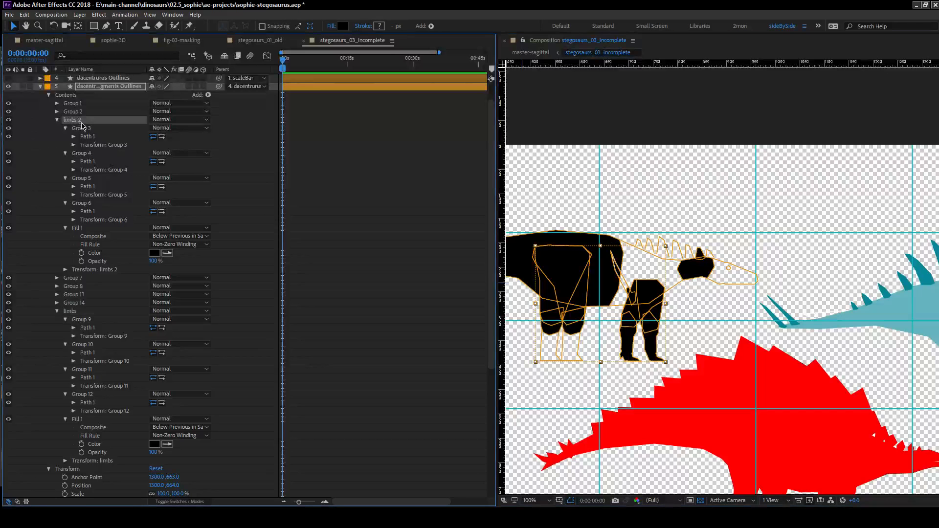
{"action": "left_click", "coordinate": [52, 244]}
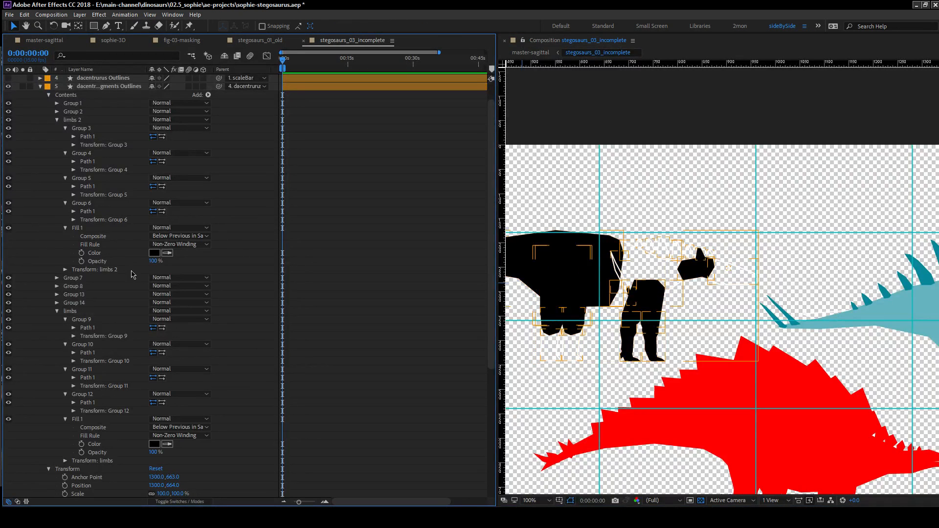
{"action": "left_click", "coordinate": [78, 116]}
{"action": "left_click_drag", "start_coordinate": [588, 292], "coordinate": [645, 266]}
{"action": "left_click", "coordinate": [8, 78]}
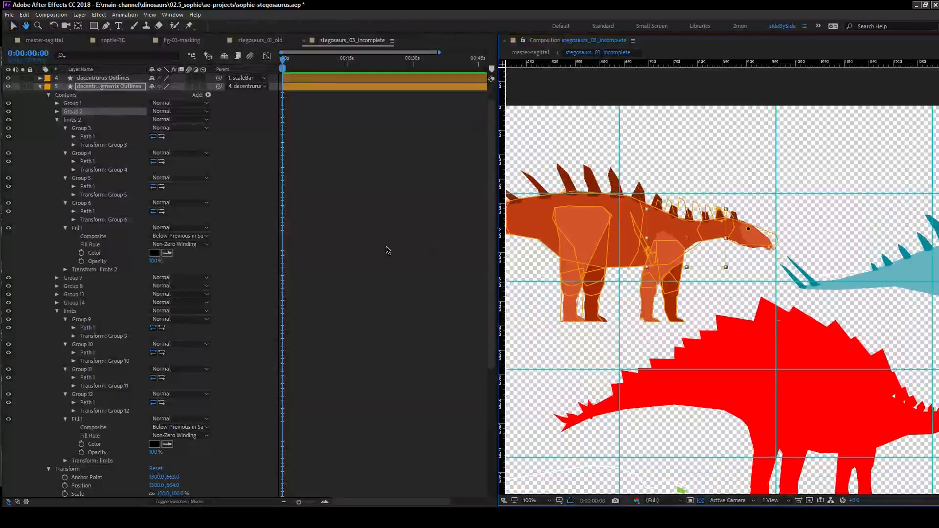
{"action": "left_click", "coordinate": [167, 253]}
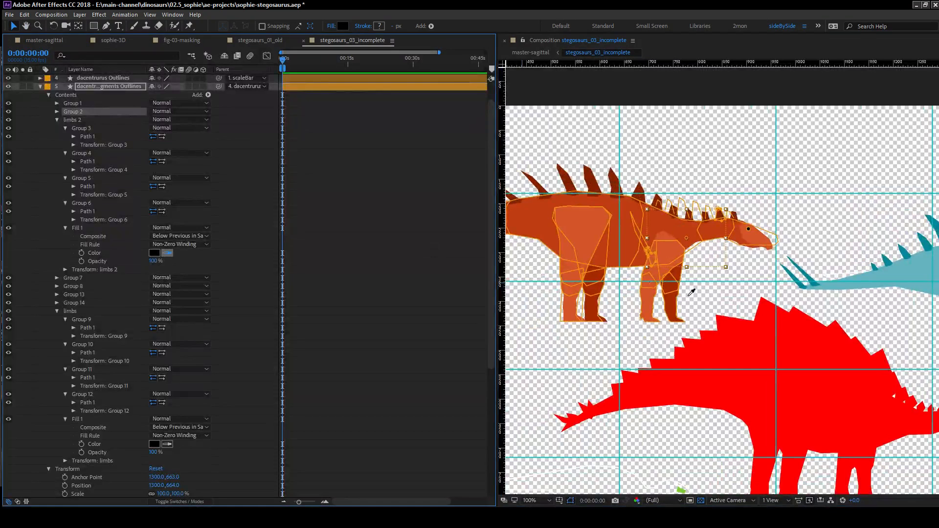
{"action": "left_click", "coordinate": [581, 231]}
Sample the dark red-brown far leg of the dacentrurus silhouette as the color of the limbs group's fill.
{"action": "scroll", "coordinate": [166, 313], "scroll_direction": "down", "scroll_amount": 5}
{"action": "left_click", "coordinate": [166, 319]}
{"action": "left_click", "coordinate": [611, 292]}
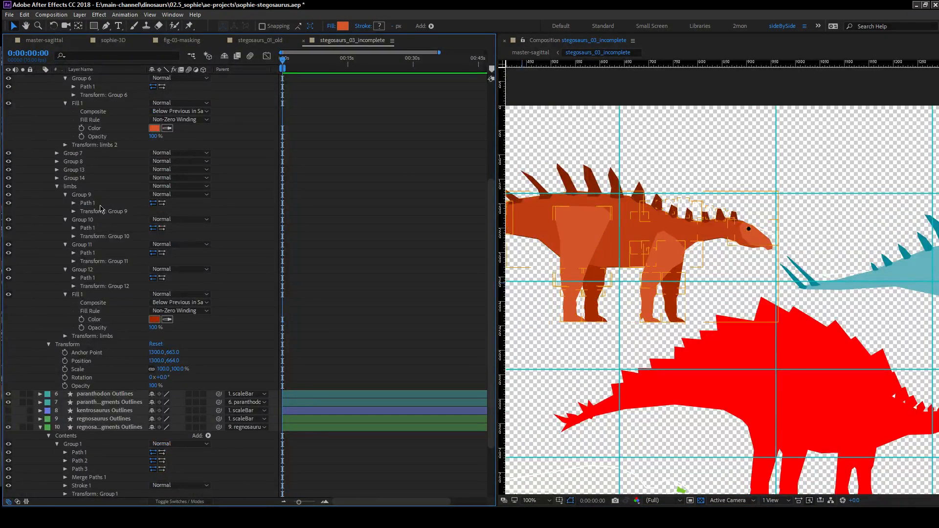
Expand Groups 7, 8, 13 and 14 of the dacentrurus fragments outlines and collapse limbs 2.
{"action": "left_click", "coordinate": [57, 178]}
{"action": "left_click", "coordinate": [56, 170]}
{"action": "left_click", "coordinate": [57, 162]}
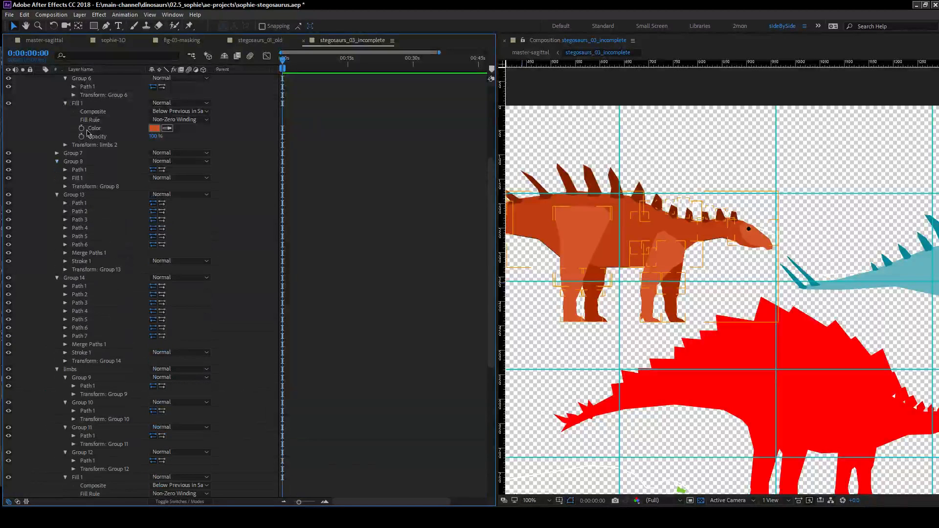
{"action": "left_click", "coordinate": [57, 153]}
{"action": "scroll", "coordinate": [105, 183], "scroll_direction": "up", "scroll_amount": 5}
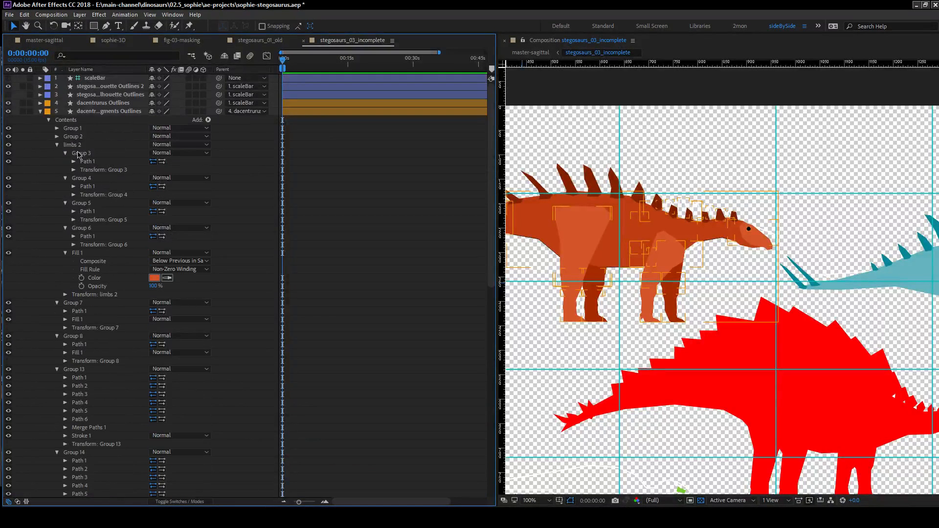
{"action": "left_click", "coordinate": [57, 144]}
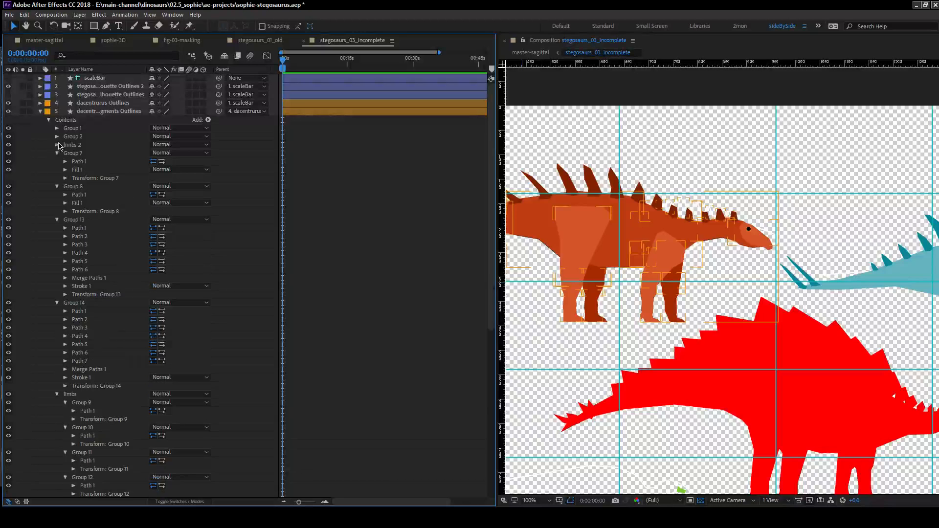
Hide the dacentrurus Outlines layer to compare the recolored limbs with the remaining black fragments.
{"action": "left_click_drag", "start_coordinate": [662, 239], "coordinate": [632, 242]}
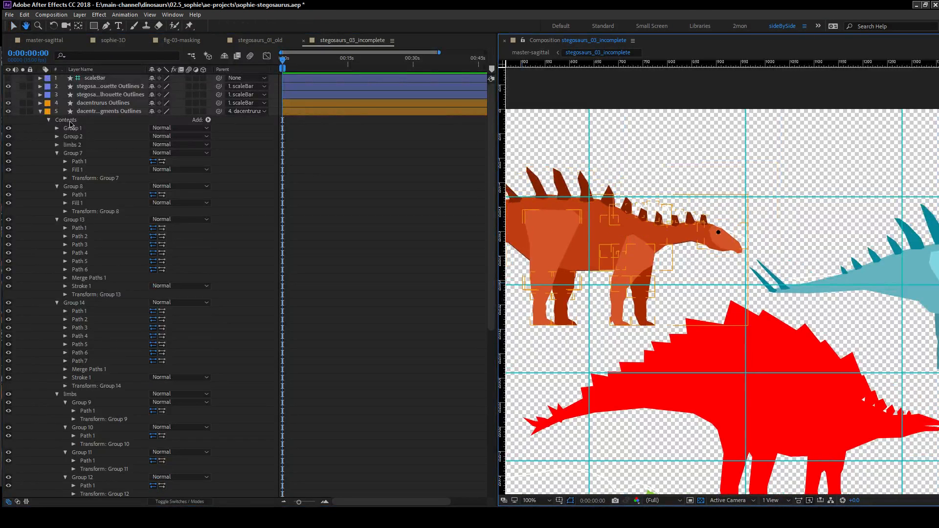
{"action": "left_click", "coordinate": [8, 102]}
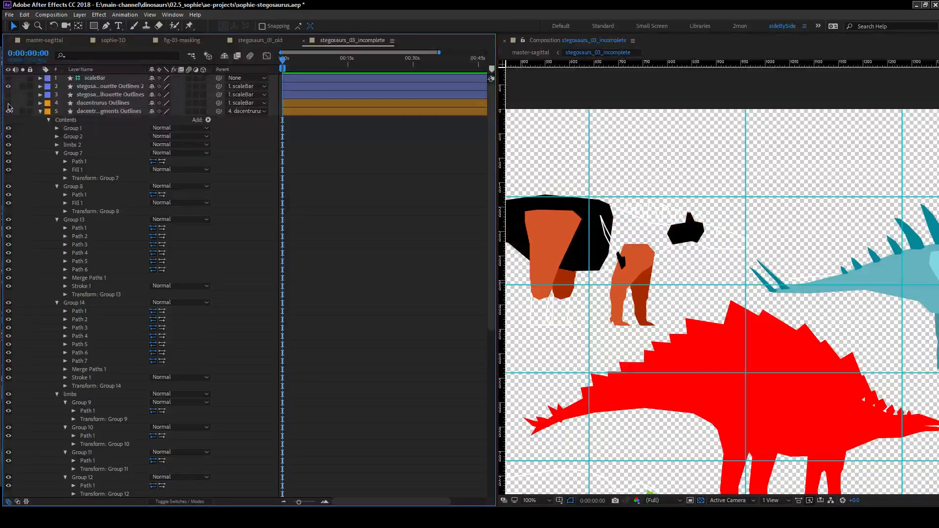
{"action": "left_click_drag", "start_coordinate": [621, 266], "coordinate": [738, 257]}
{"action": "key", "text": "v"}
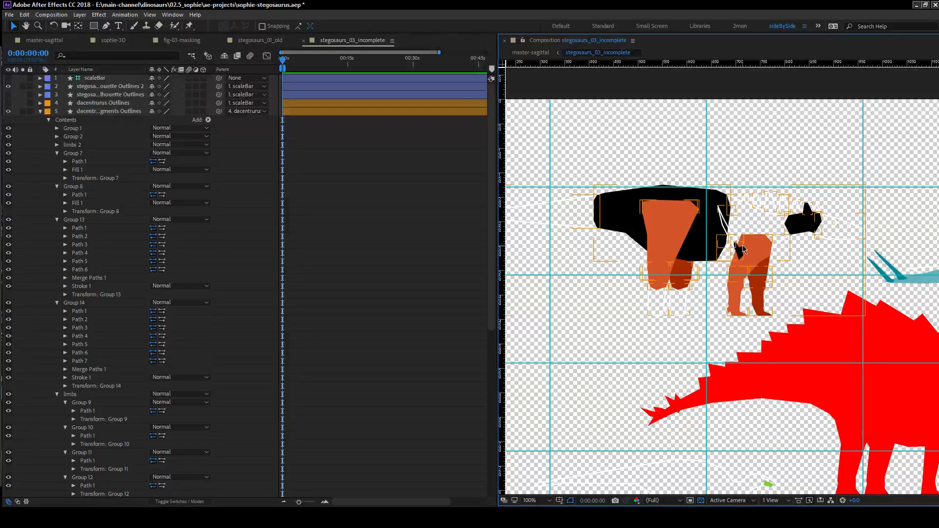
{"action": "left_click", "coordinate": [791, 293]}
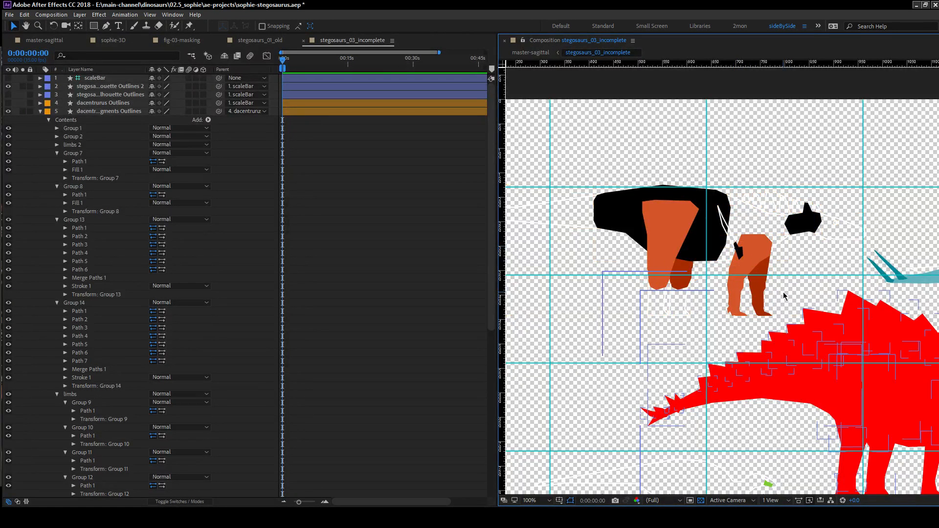
{"action": "scroll", "coordinate": [787, 283], "scroll_direction": "down", "scroll_amount": 3}
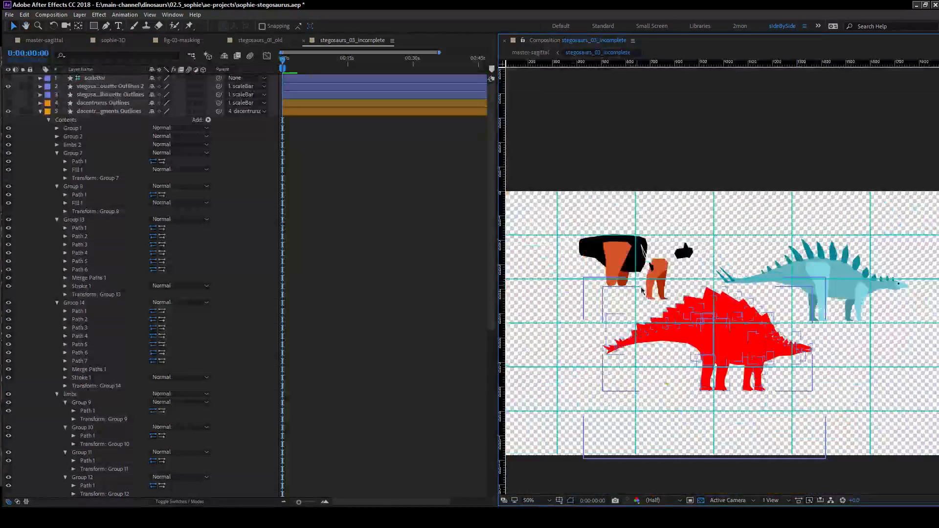
Examine the remaining black and white-stroked dacentrurus fragments up close with the fragments outlines layer selected.
{"action": "left_click_drag", "start_coordinate": [749, 308], "coordinate": [701, 276]}
{"action": "key", "text": "v"}
{"action": "left_click", "coordinate": [640, 257]}
{"action": "left_click", "coordinate": [611, 252]}
{"action": "left_click", "coordinate": [604, 238]}
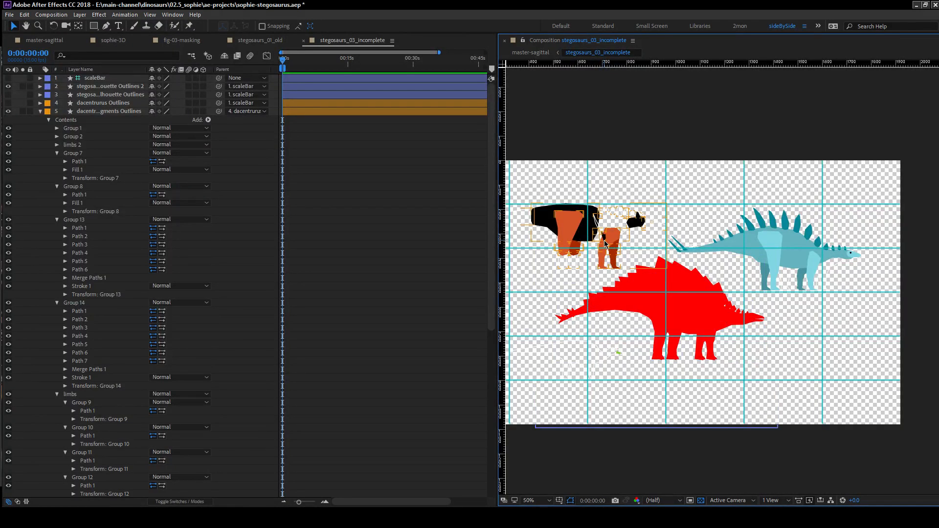
{"action": "scroll", "coordinate": [636, 241], "scroll_direction": "up", "scroll_amount": 2}
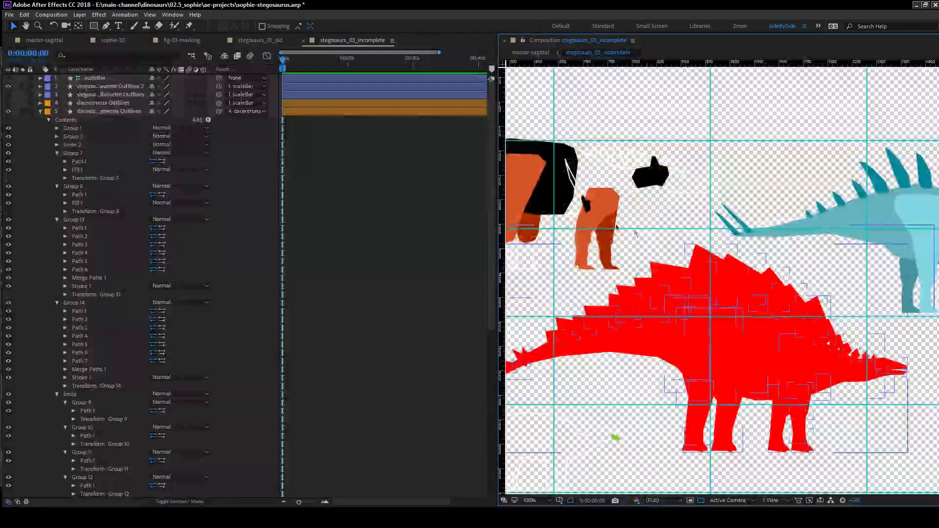
{"action": "scroll", "coordinate": [716, 273], "scroll_direction": "up", "scroll_amount": 2}
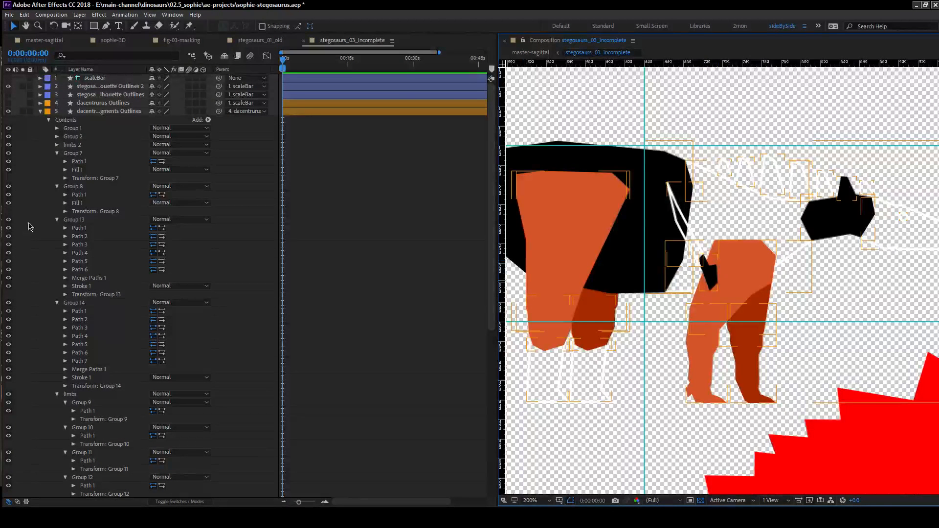
{"action": "left_click", "coordinate": [98, 113]}
{"action": "left_click_drag", "start_coordinate": [754, 320], "coordinate": [734, 327]}
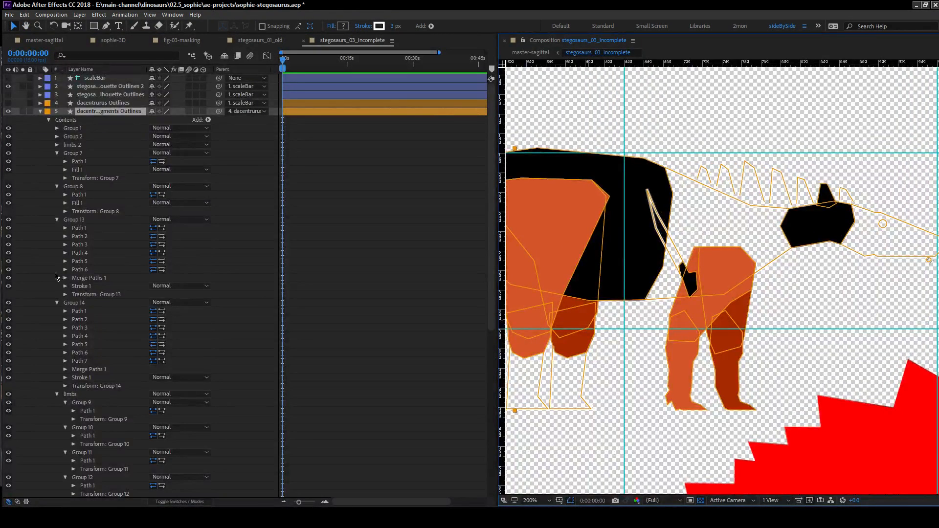
Select Groups 7, 8 and 13 of the dacentrurus fragments outlines one by one to identify which shapes each contains.
{"action": "left_click", "coordinate": [89, 150]}
{"action": "left_click_drag", "start_coordinate": [591, 294], "coordinate": [489, 285]}
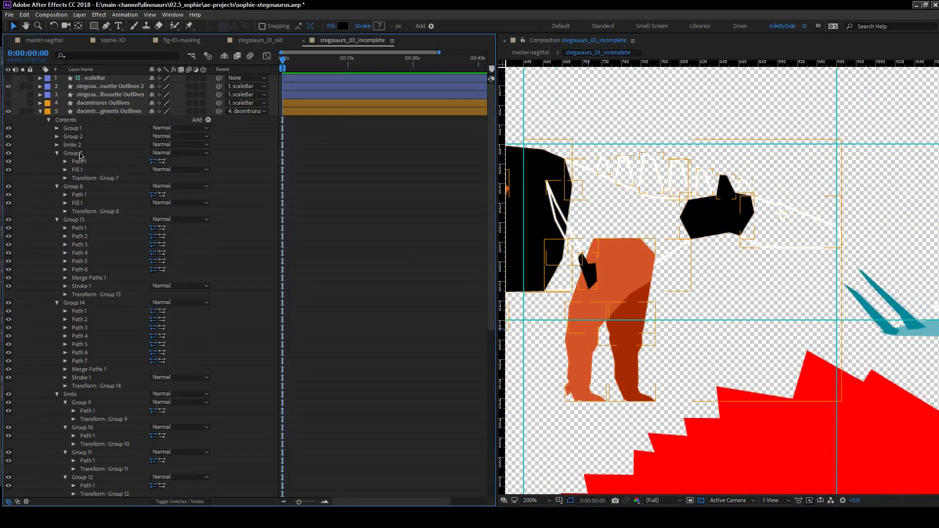
{"action": "left_click", "coordinate": [92, 188]}
{"action": "left_click_drag", "start_coordinate": [633, 281], "coordinate": [767, 246]}
{"action": "scroll", "coordinate": [760, 287], "scroll_direction": "down", "scroll_amount": 1}
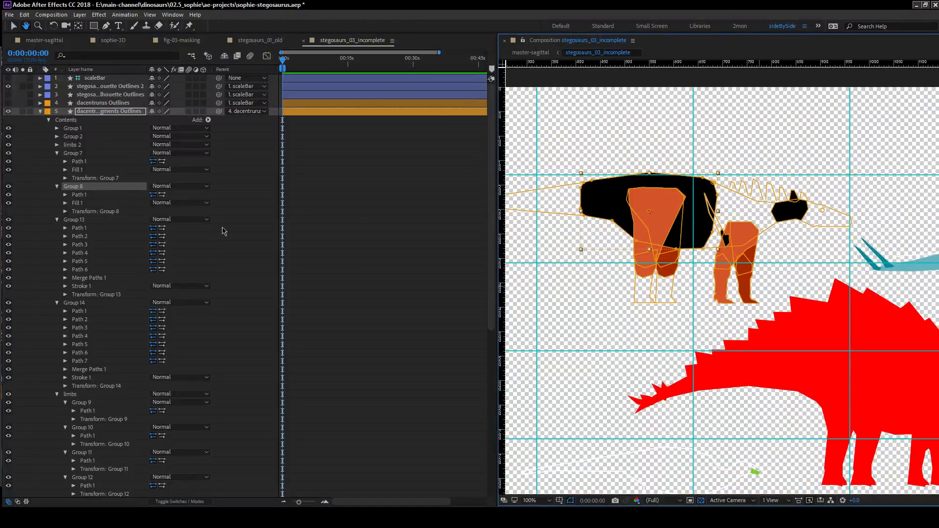
{"action": "left_click", "coordinate": [63, 200]}
{"action": "left_click", "coordinate": [74, 187]}
{"action": "left_click_drag", "start_coordinate": [688, 308], "coordinate": [662, 316]}
{"action": "key", "text": "v"}
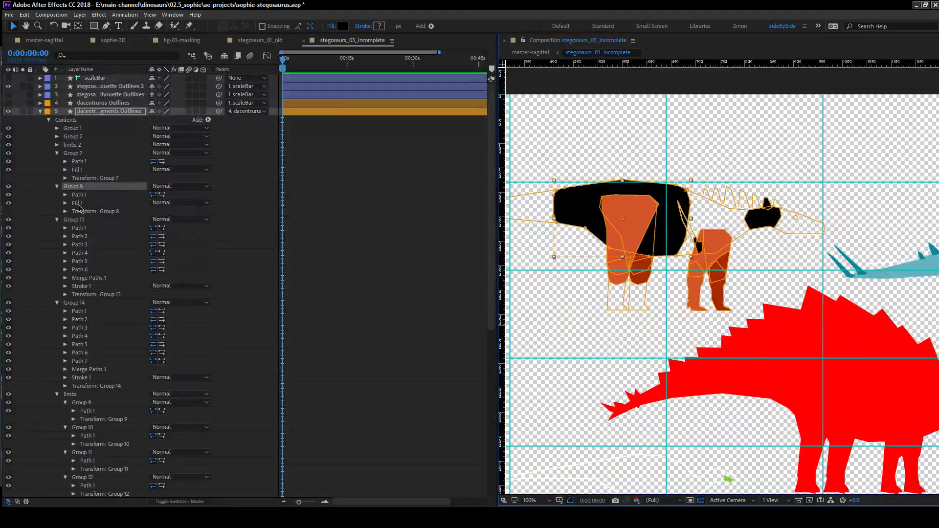
{"action": "left_click", "coordinate": [81, 221]}
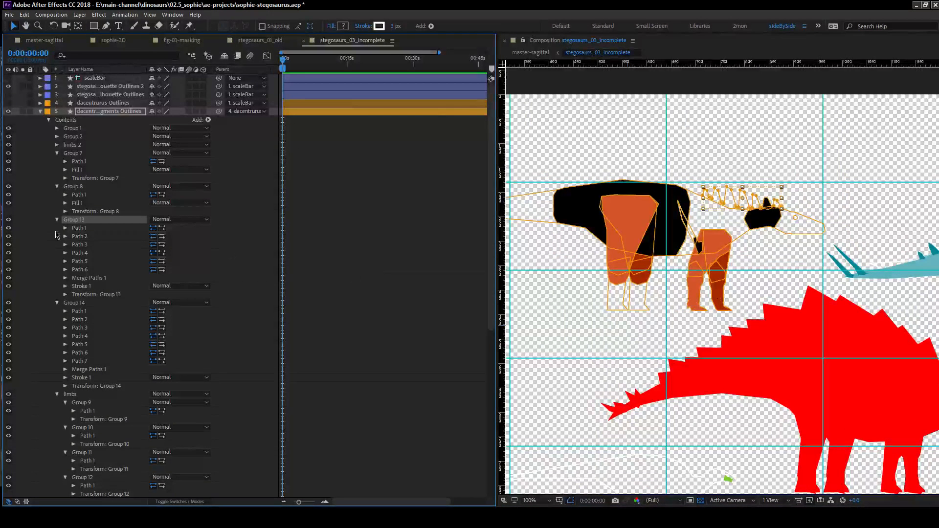
{"action": "left_click", "coordinate": [80, 188]}
{"action": "left_click", "coordinate": [78, 154]}
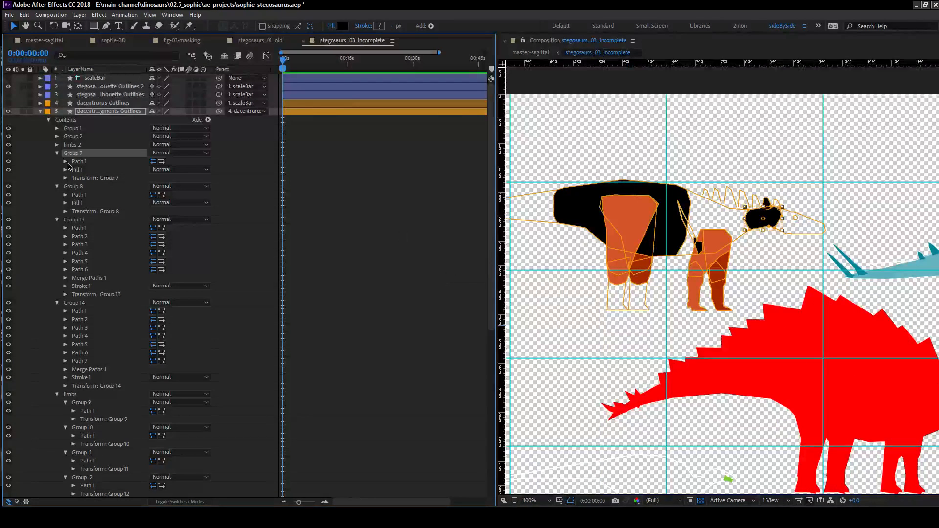
Select the limbs 2 group and toggle its visibility to identify the leg fragments it contains.
{"action": "left_click", "coordinate": [73, 145]}
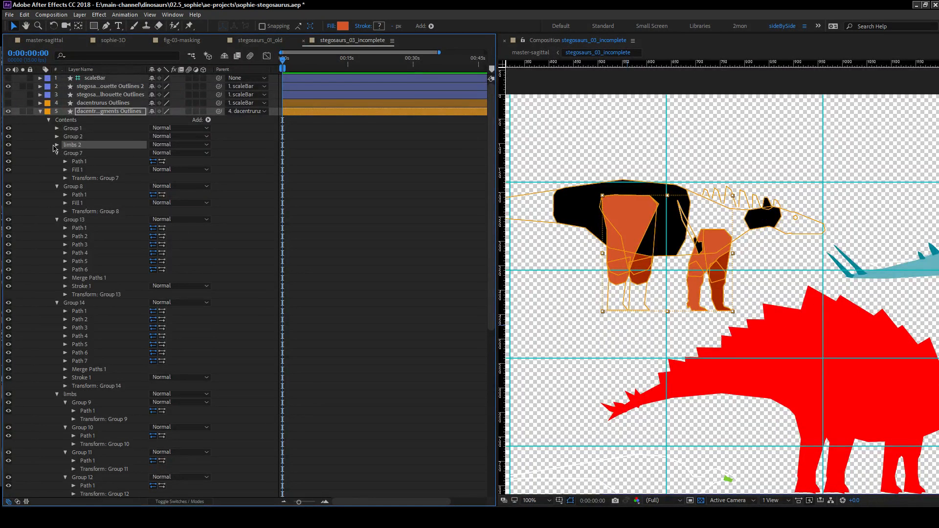
{"action": "left_click", "coordinate": [9, 146]}
{"action": "left_click", "coordinate": [8, 146]}
{"action": "left_click", "coordinate": [8, 145]}
{"action": "left_click", "coordinate": [8, 145]}
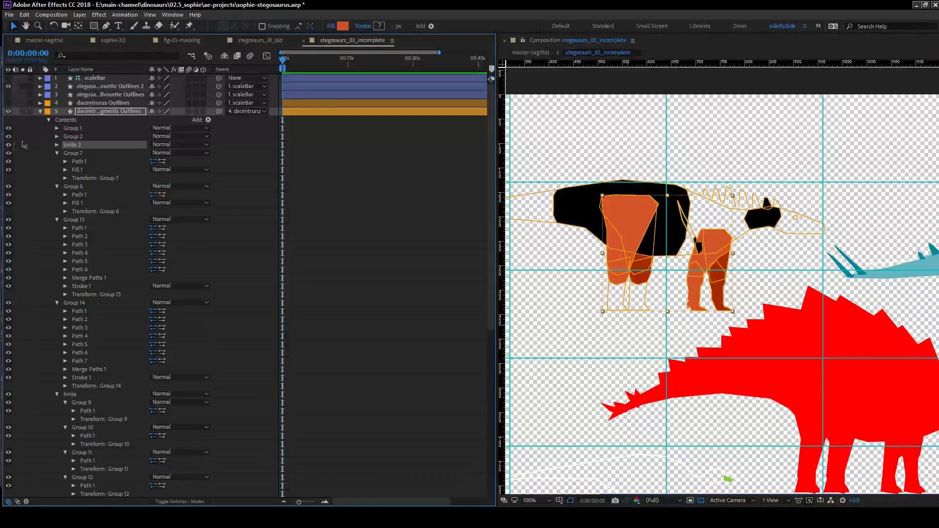
Color Group 2's fill with the dark red sampled from the dacentrurus silhouette's back spikes, showing the silhouette layer only for sampling.
{"action": "left_click", "coordinate": [57, 137]}
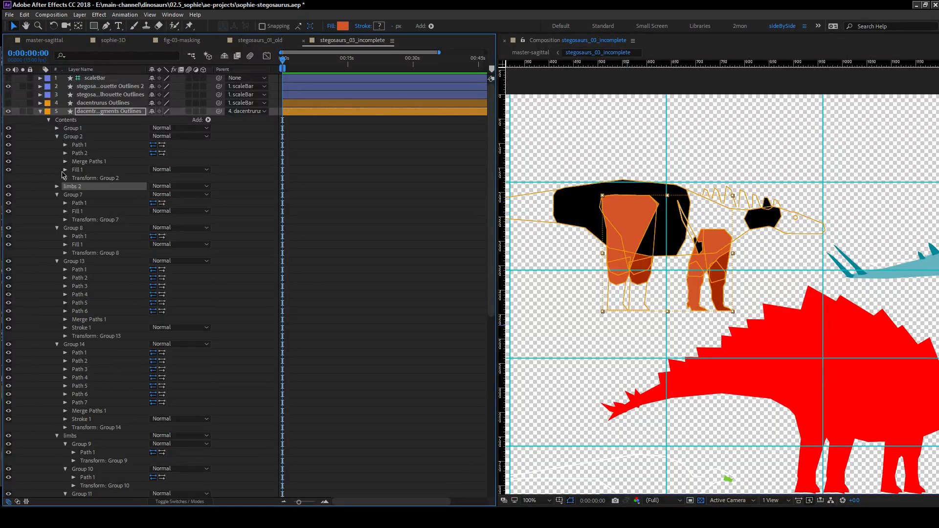
{"action": "left_click", "coordinate": [8, 104]}
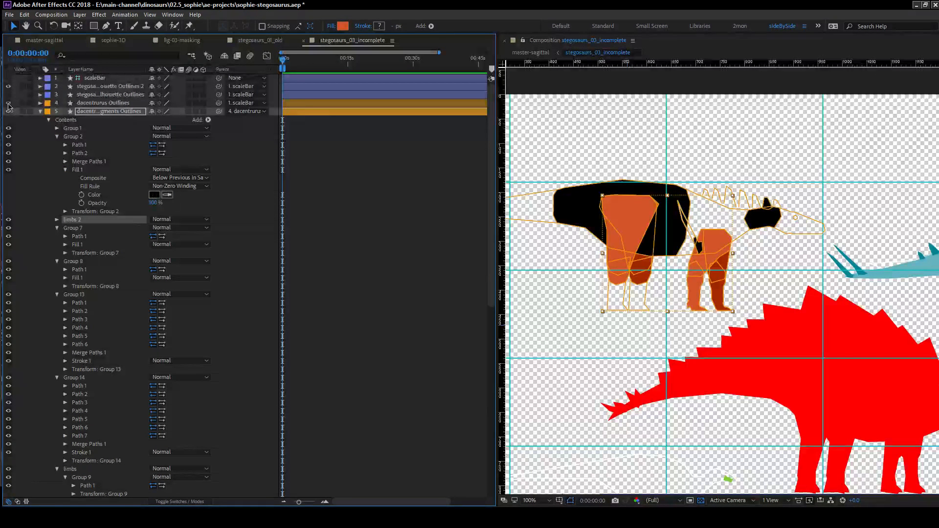
{"action": "left_click", "coordinate": [167, 194]}
{"action": "left_click", "coordinate": [612, 175]}
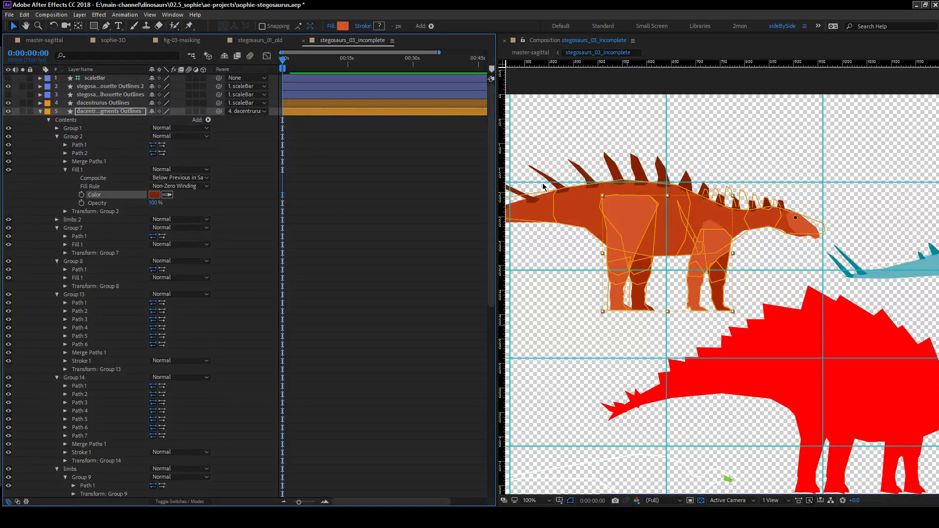
{"action": "left_click", "coordinate": [241, 216]}
{"action": "left_click", "coordinate": [65, 170]}
{"action": "left_click", "coordinate": [57, 137]}
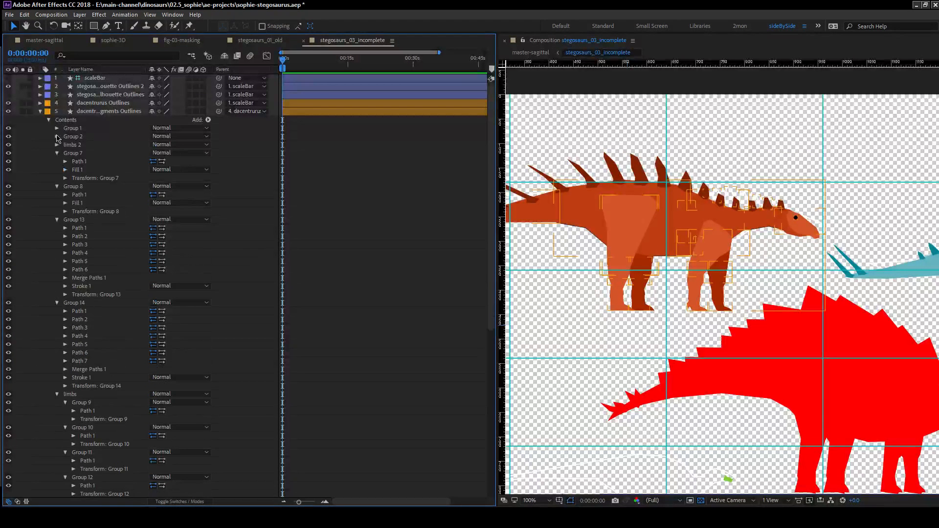
{"action": "left_click", "coordinate": [8, 103]}
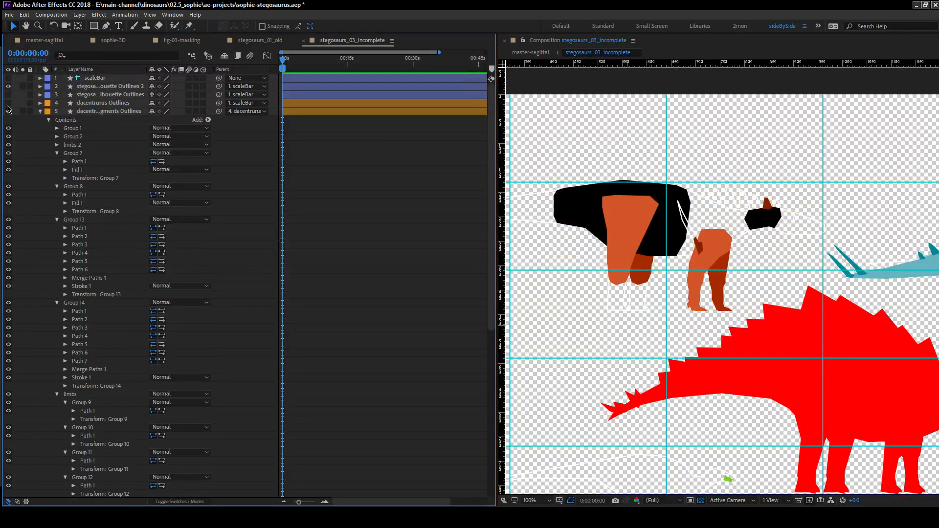
Check which shapes Groups 1 and 14 of the dacentrurus fragments contain, and collapse Groups 14 and 13.
{"action": "left_click", "coordinate": [69, 129]}
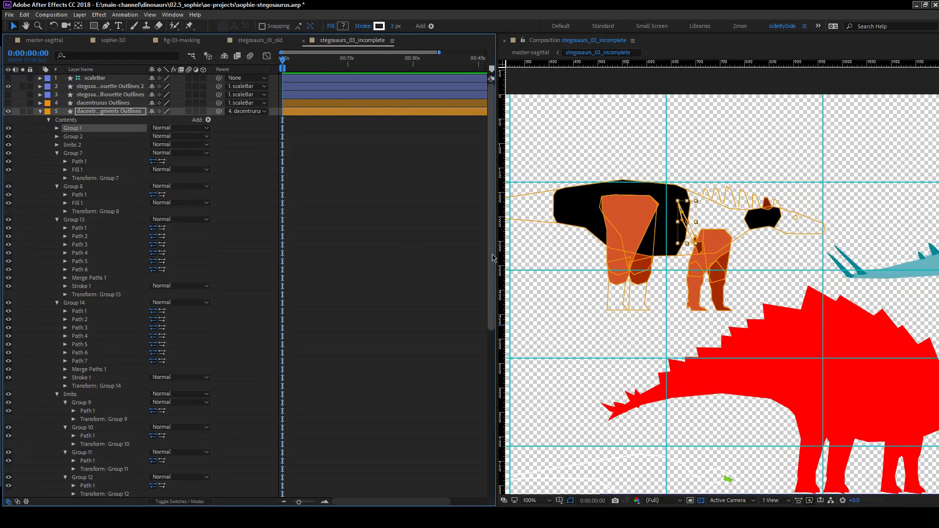
{"action": "scroll", "coordinate": [130, 271], "scroll_direction": "down", "scroll_amount": 4}
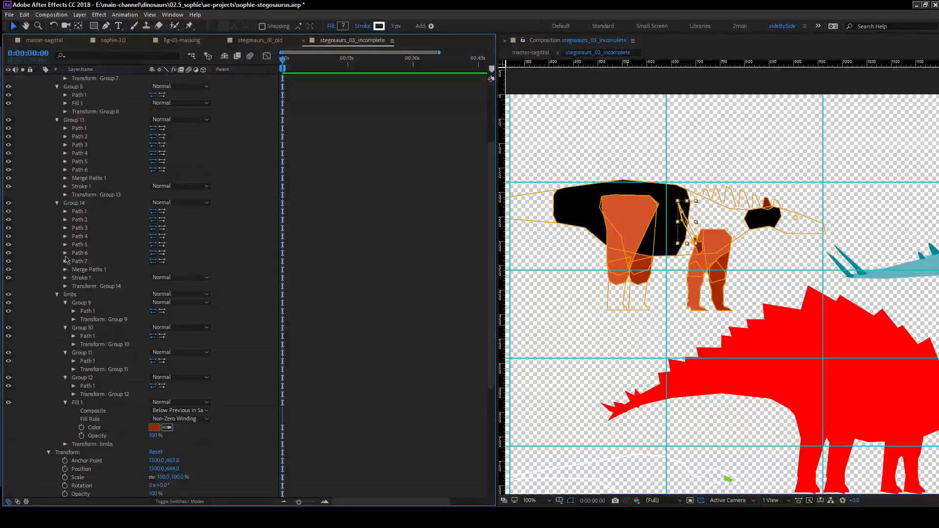
{"action": "left_click", "coordinate": [72, 203]}
{"action": "scroll", "coordinate": [98, 254], "scroll_direction": "up", "scroll_amount": 1}
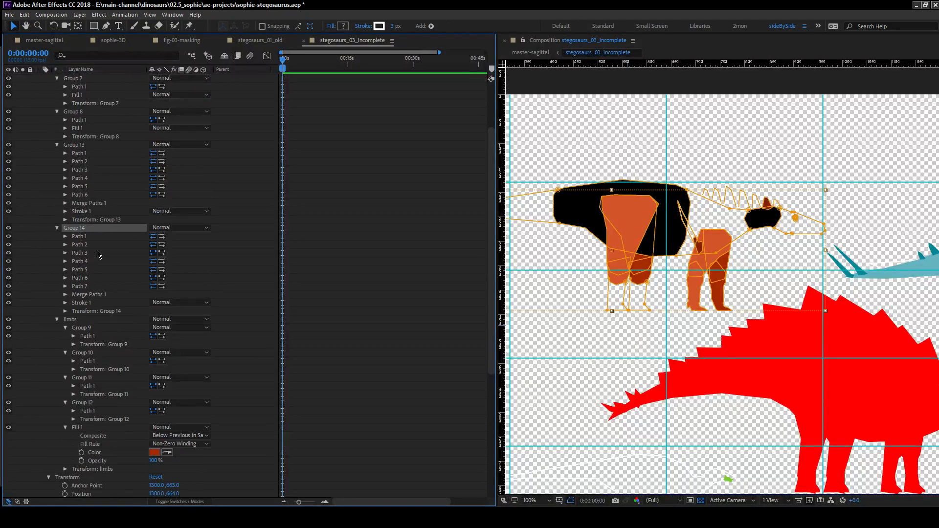
{"action": "left_click", "coordinate": [9, 228]}
{"action": "left_click", "coordinate": [9, 228]}
{"action": "scroll", "coordinate": [68, 201], "scroll_direction": "up", "scroll_amount": 2}
{"action": "left_click", "coordinate": [57, 278]}
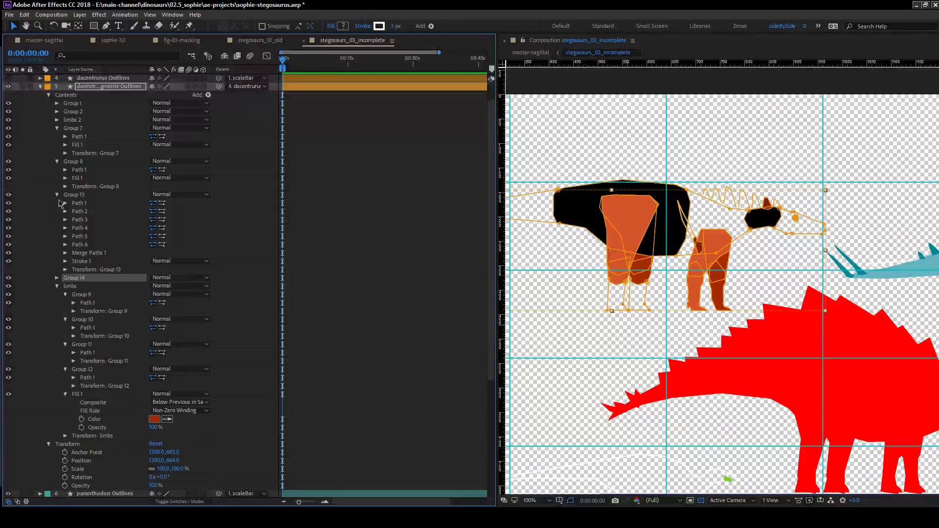
{"action": "left_click", "coordinate": [57, 194]}
Color the fills of Groups 7 and 8 together with the orange-red sampled from the dacentrurus body, showing the silhouette layer only for sampling.
{"action": "left_click", "coordinate": [70, 162]}
{"action": "left_click", "coordinate": [9, 163]}
{"action": "left_click", "coordinate": [9, 162]}
{"action": "left_click", "coordinate": [73, 128], "text": "ctrl"}
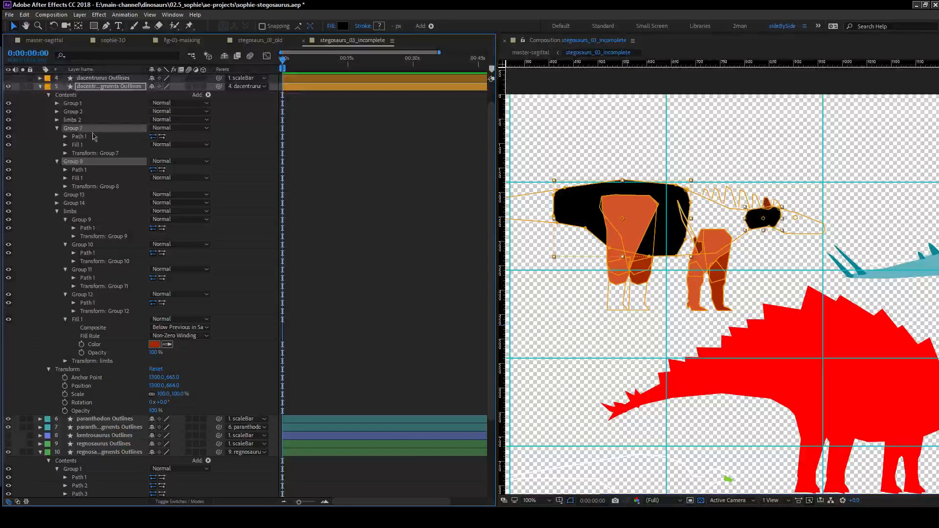
{"action": "left_click", "coordinate": [65, 178]}
{"action": "left_click", "coordinate": [65, 144]}
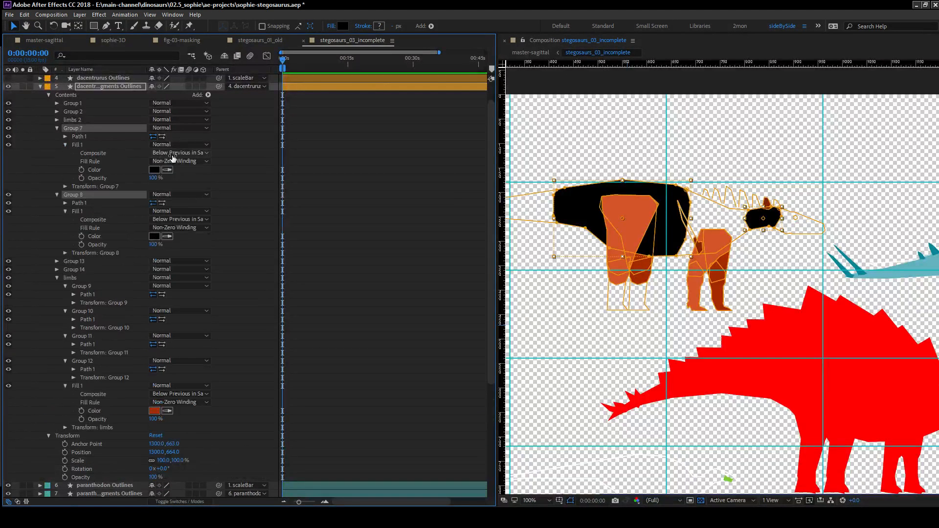
{"action": "left_click", "coordinate": [108, 170]}
{"action": "left_click", "coordinate": [112, 237], "text": "ctrl"}
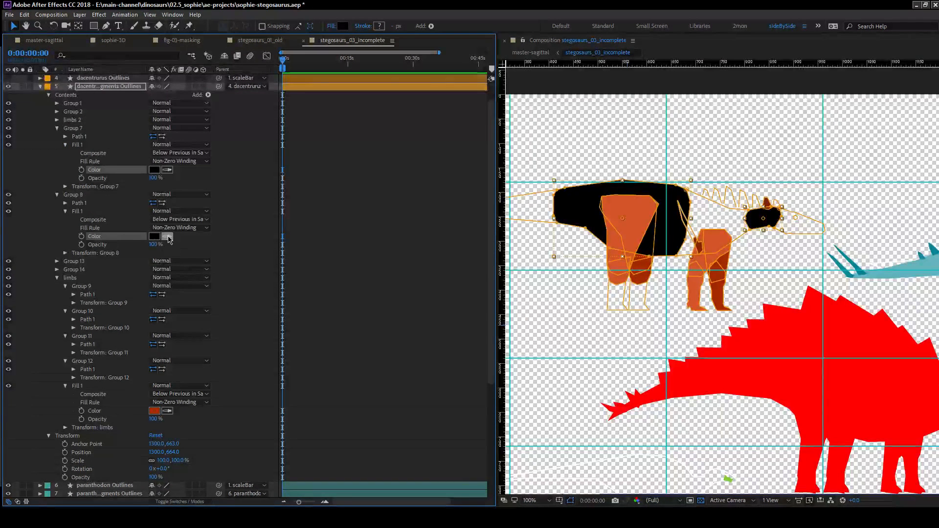
{"action": "left_click", "coordinate": [8, 78]}
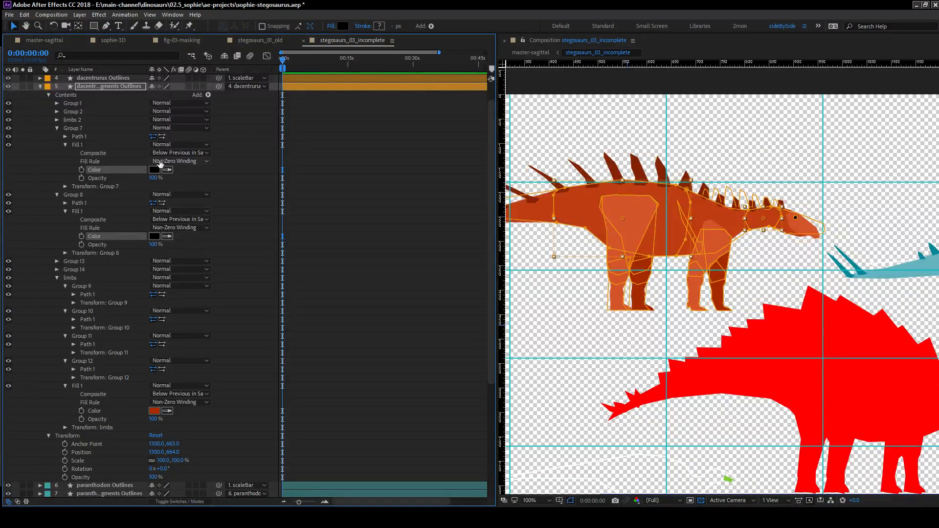
{"action": "left_click", "coordinate": [577, 209]}
{"action": "left_click", "coordinate": [342, 235]}
{"action": "left_click", "coordinate": [7, 78]}
Toggle the dacentrurus Outlines layer on and off to compare the recolored fragments with the full silhouette.
{"action": "left_click_drag", "start_coordinate": [360, 196], "coordinate": [347, 233]}
{"action": "left_click", "coordinate": [9, 103]}
{"action": "left_click", "coordinate": [9, 104]}
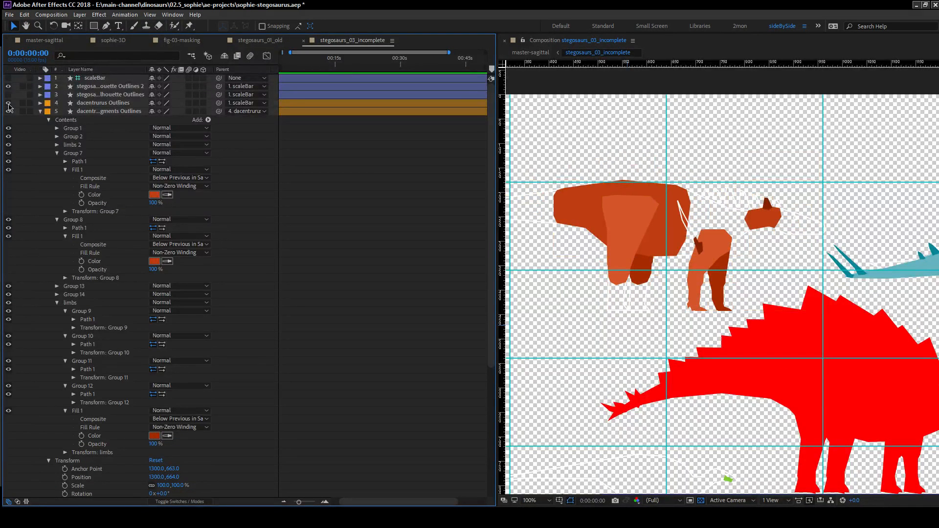
{"action": "left_click", "coordinate": [8, 103]}
{"action": "left_click", "coordinate": [9, 103]}
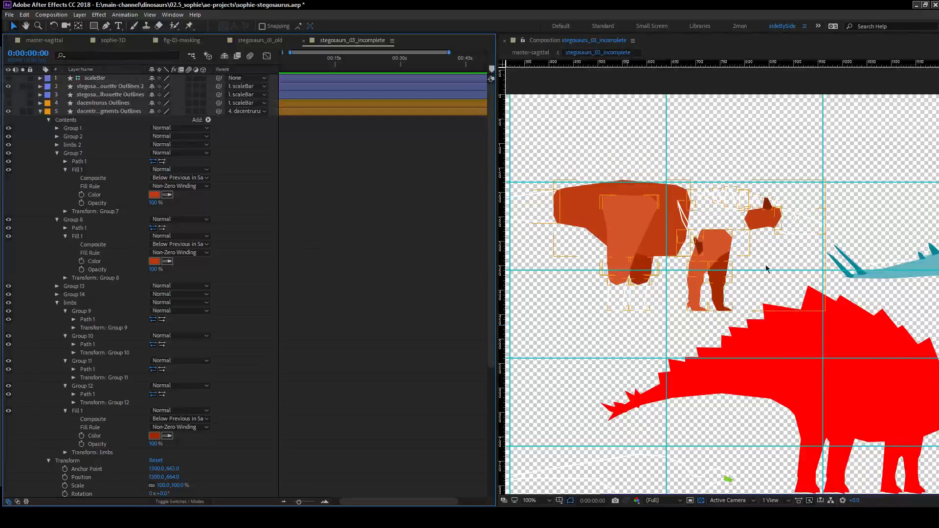
Hide the paranthodon Outlines and stegosaurus silhouette Outlines 2 layers so only the fragment layers show, and save the project.
{"action": "key", "text": "comma"}
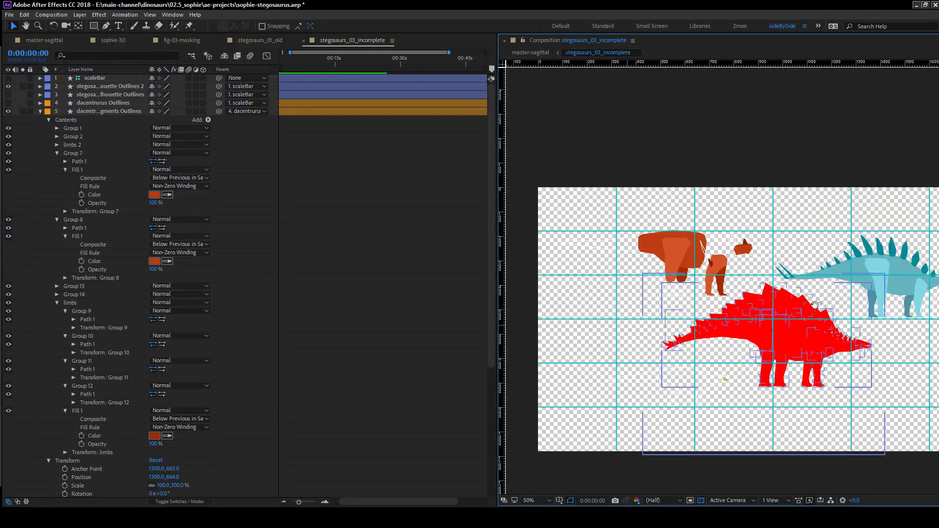
{"action": "left_click_drag", "start_coordinate": [827, 305], "coordinate": [726, 305]}
{"action": "left_click", "coordinate": [40, 112]}
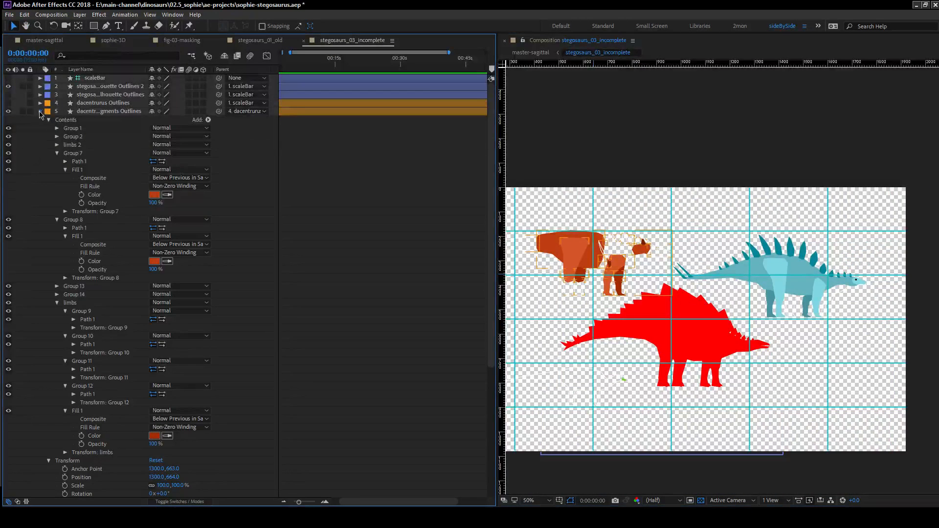
{"action": "left_click", "coordinate": [40, 112]}
{"action": "left_click", "coordinate": [8, 120]}
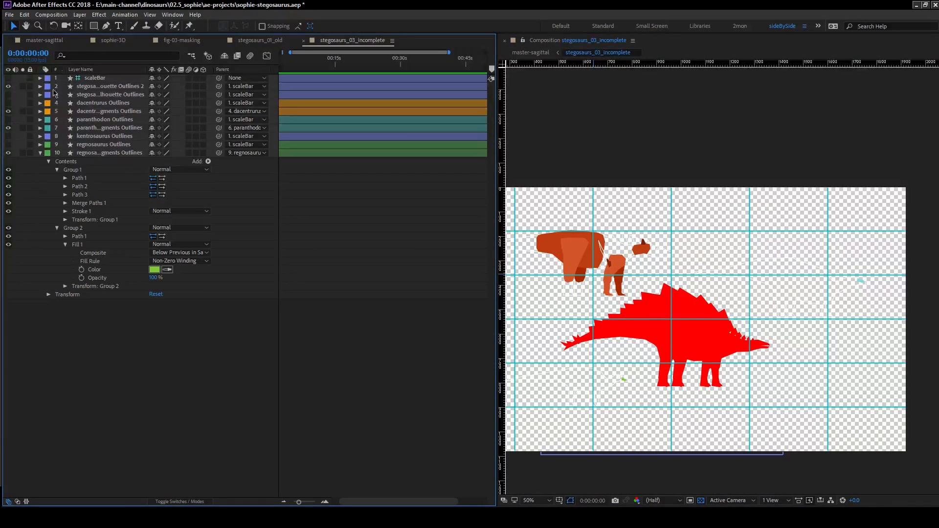
{"action": "left_click", "coordinate": [6, 85]}
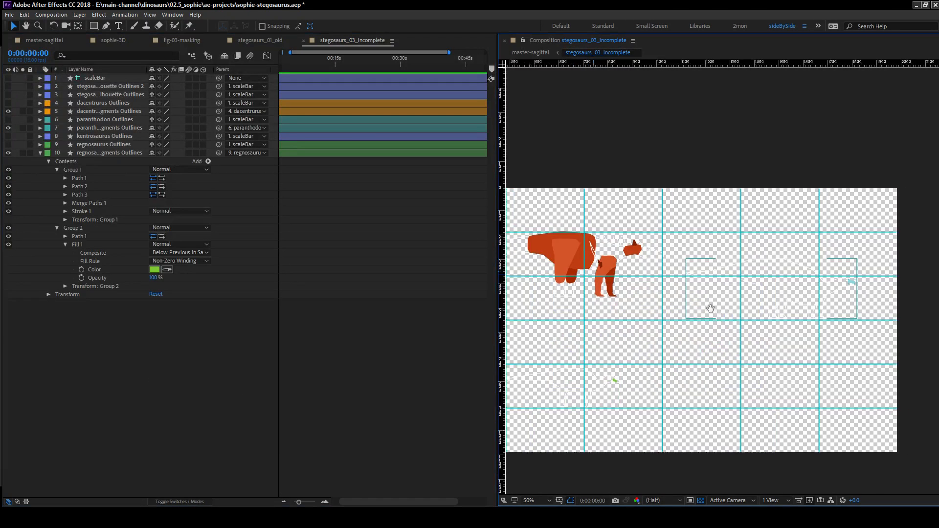
{"action": "key", "text": "ctrl+s"}
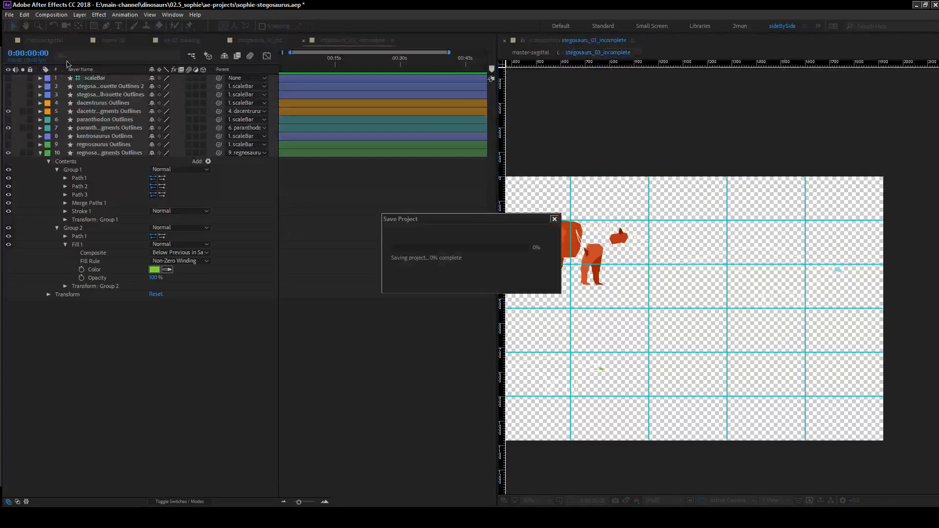
Switch to the master-sagittal composition and preview playback from 0:02:17:01 to find where the incomplete fragments should appear.
{"action": "left_click", "coordinate": [43, 41]}
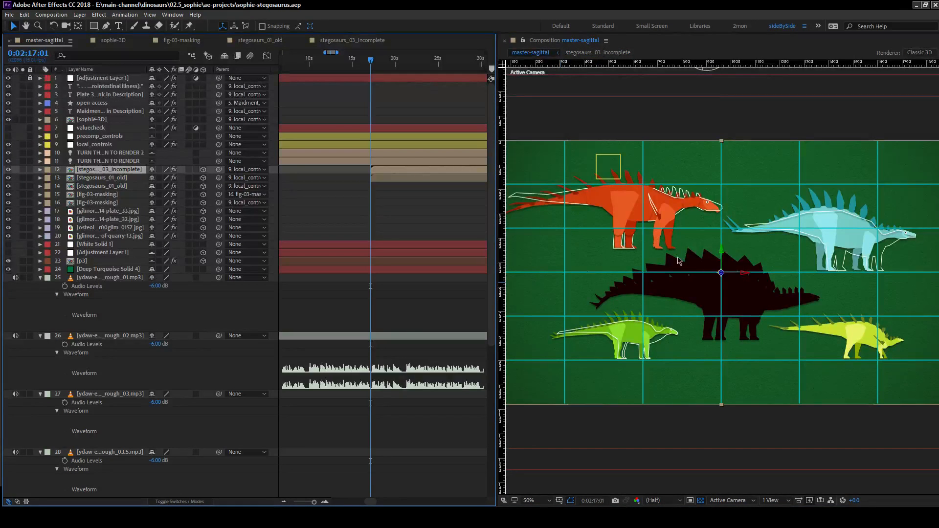
{"action": "left_click_drag", "start_coordinate": [678, 261], "coordinate": [639, 245]}
{"action": "left_click", "coordinate": [402, 198]}
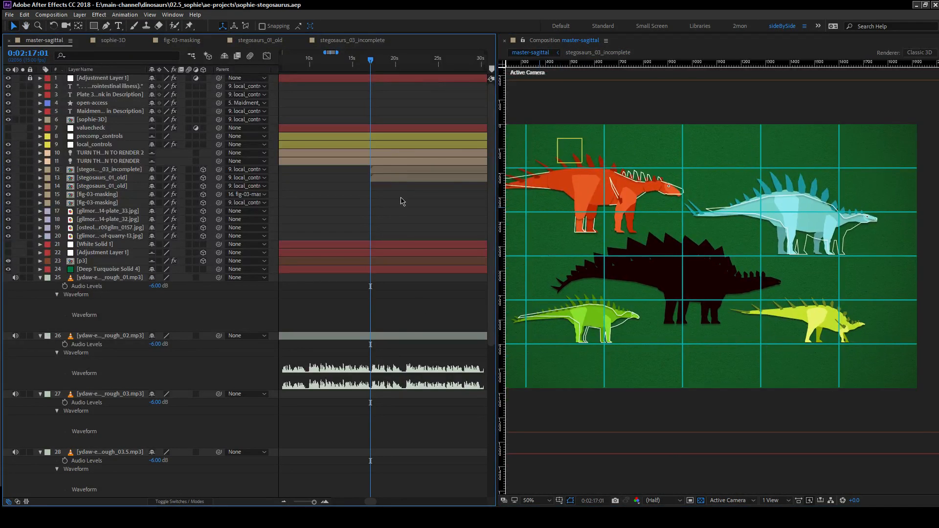
{"action": "key", "text": "space"}
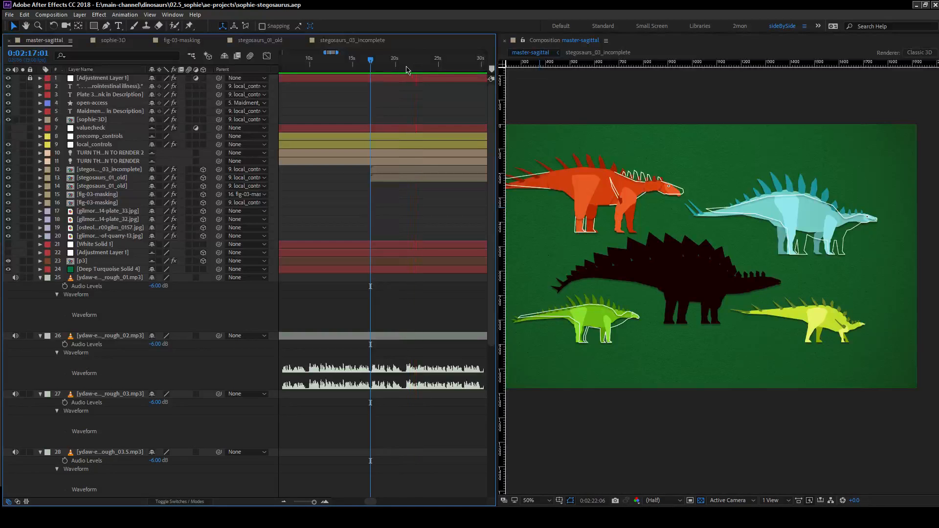
{"action": "key", "text": "space"}
Trim the start of stegosaurs_03_incomplete to 0:02:21:00 and the end of the stegosaurs_01_old layer directly below it to 0:02:20:14.
{"action": "left_click", "coordinate": [409, 168]}
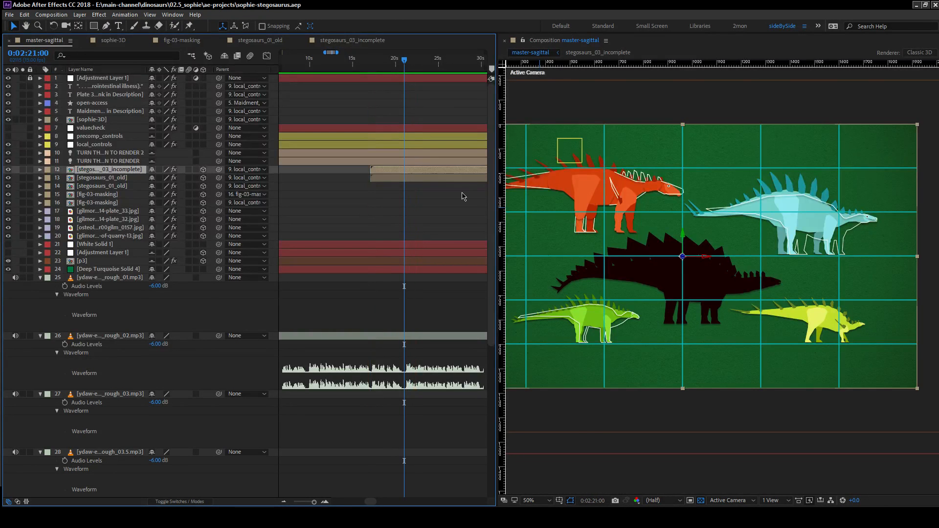
{"action": "key", "text": "alt+bracketleft"}
{"action": "key", "text": "ctrl+Down"}
{"action": "key", "text": "Page_Up"}
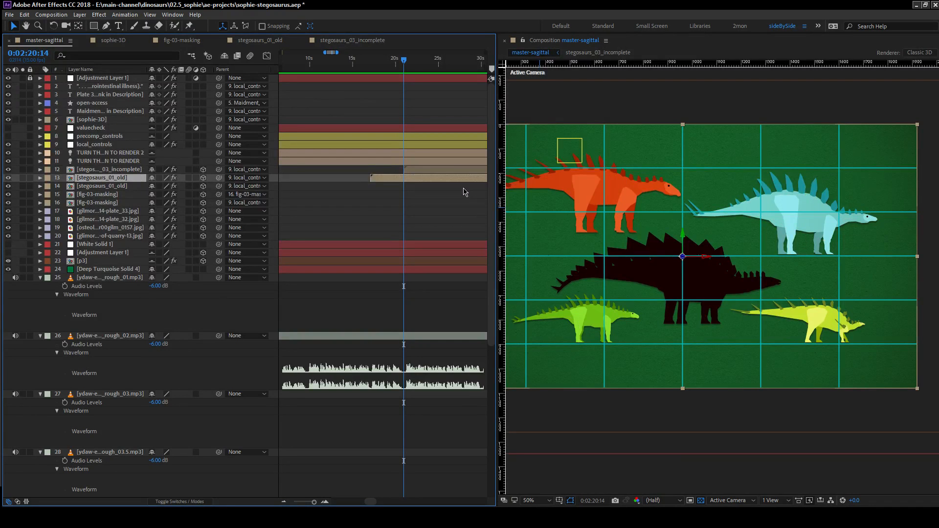
{"action": "key", "text": "alt+bracketright"}
Set the work area from the start of the trimmed stegosaurs_01_old layer to 0:02:27:00 and save the project.
{"action": "key", "text": "i"}
{"action": "left_click", "coordinate": [456, 70]}
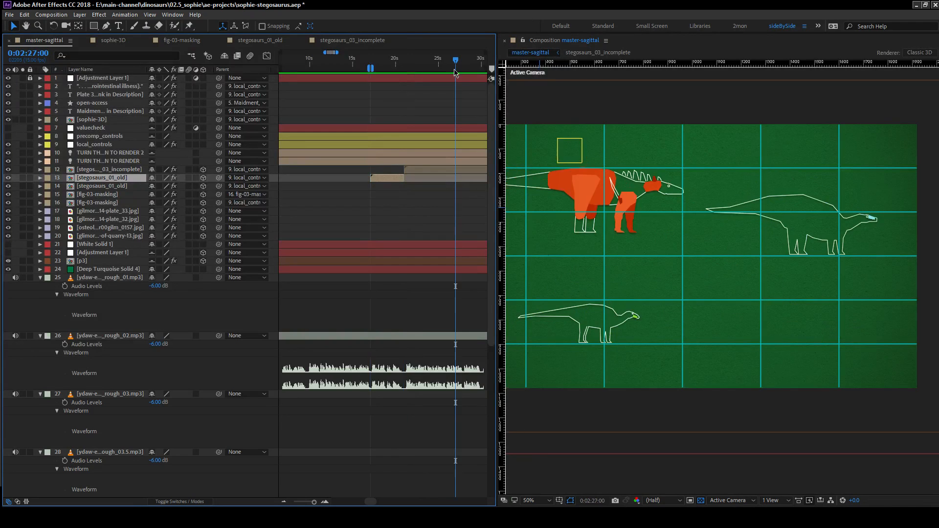
{"action": "key", "text": "n"}
{"action": "key", "text": "ctrl+s"}
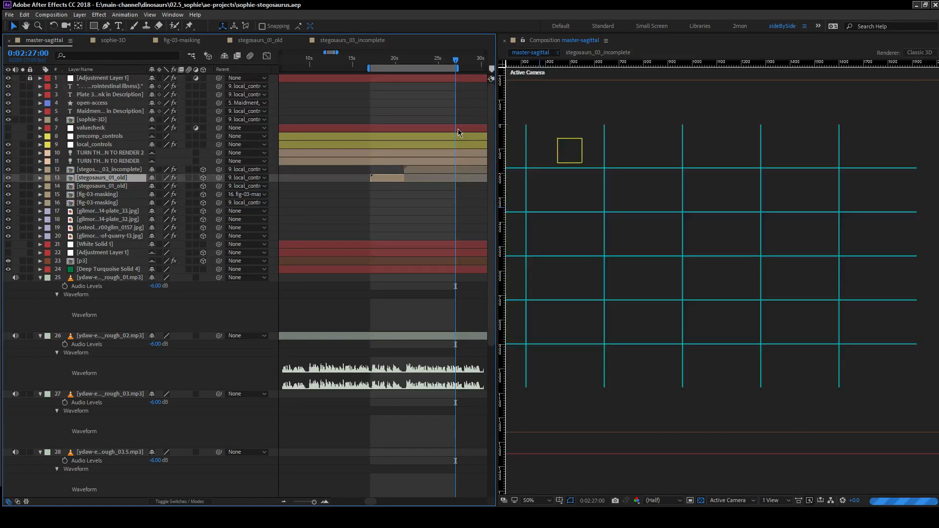
Open the stegosaurs_03_incomplete composition from its layer in master-sagittal.
{"action": "double_click", "coordinate": [430, 170]}
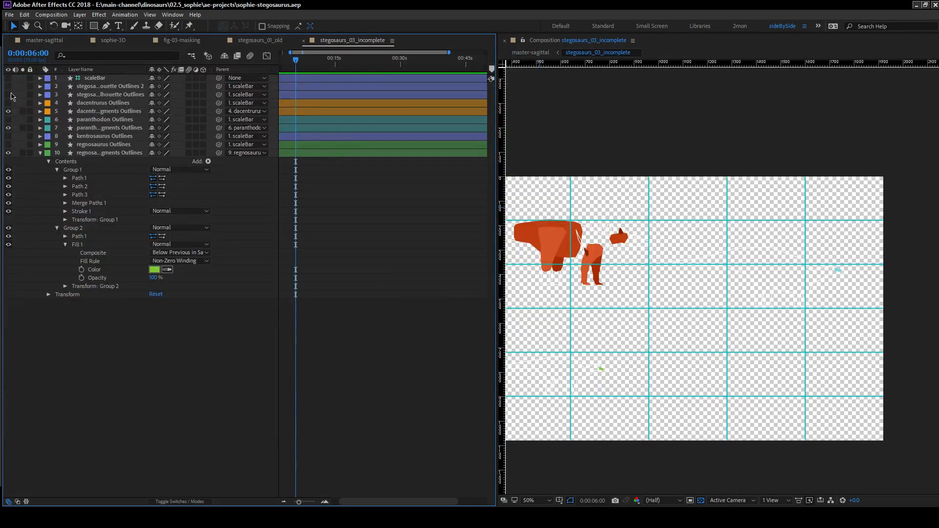
Make the second stegosaurus silhouette layer, silhouette Outlines 2, visible in the stegosaurs_03_incomplete composition.
{"action": "left_click", "coordinate": [8, 94]}
{"action": "left_click", "coordinate": [8, 95]}
{"action": "left_click", "coordinate": [7, 87]}
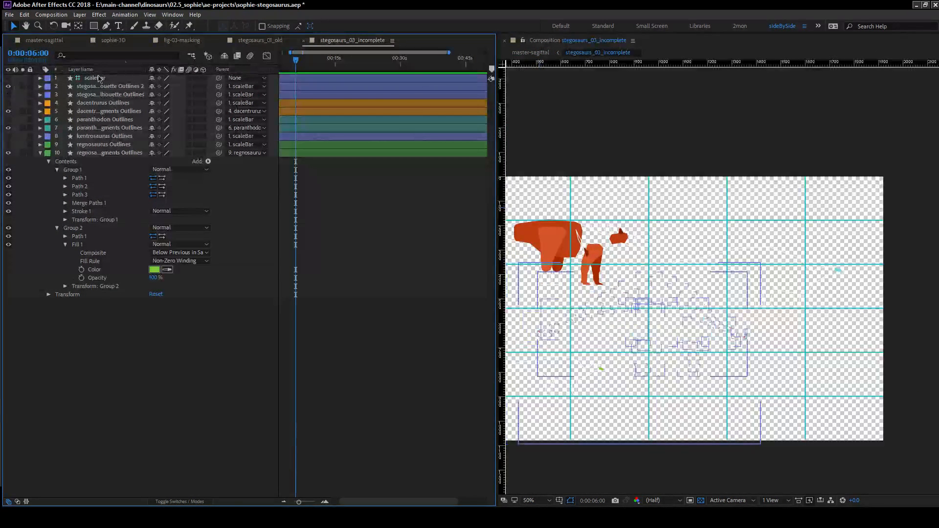
Open stegosaurs_01_old from its master-sagittal layer, show silhouette Outlines 2 instead of the black stegosaurus silhouette, and return to master-sagittal.
{"action": "left_click", "coordinate": [43, 40]}
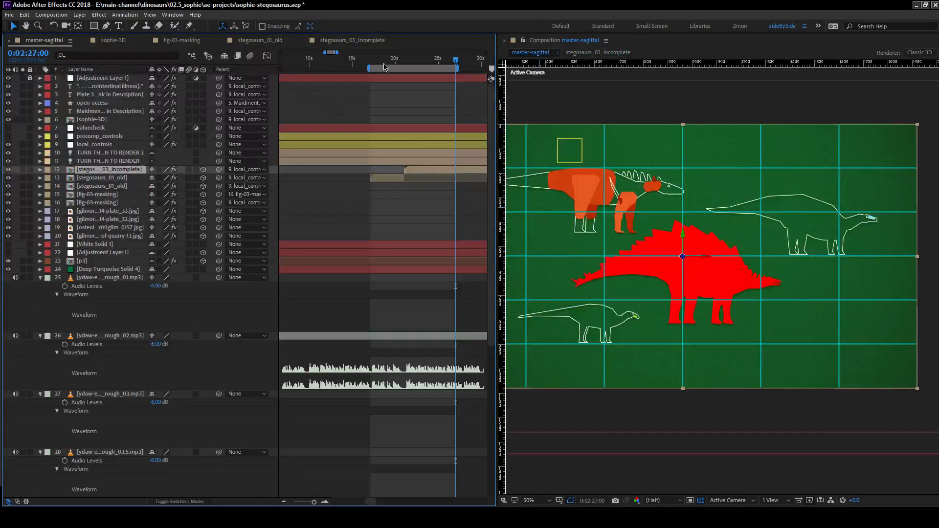
{"action": "left_click", "coordinate": [382, 186]}
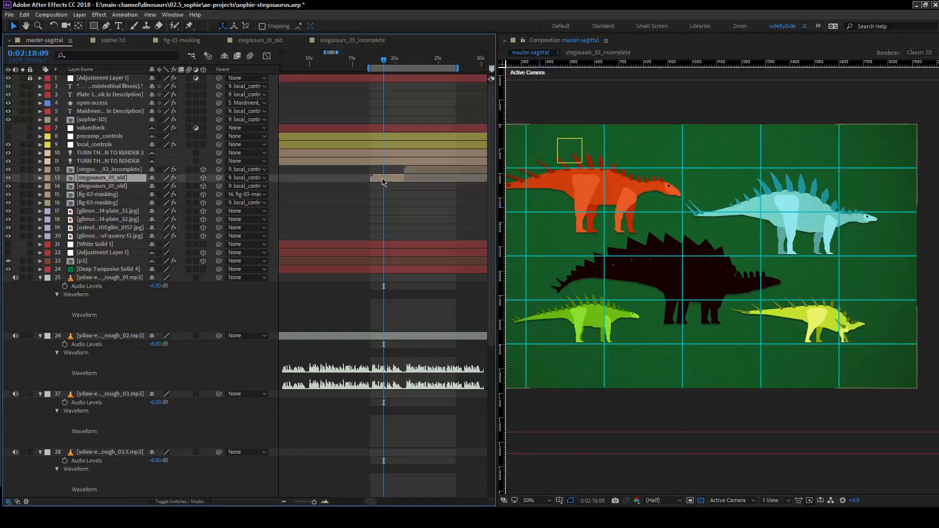
{"action": "double_click", "coordinate": [382, 182]}
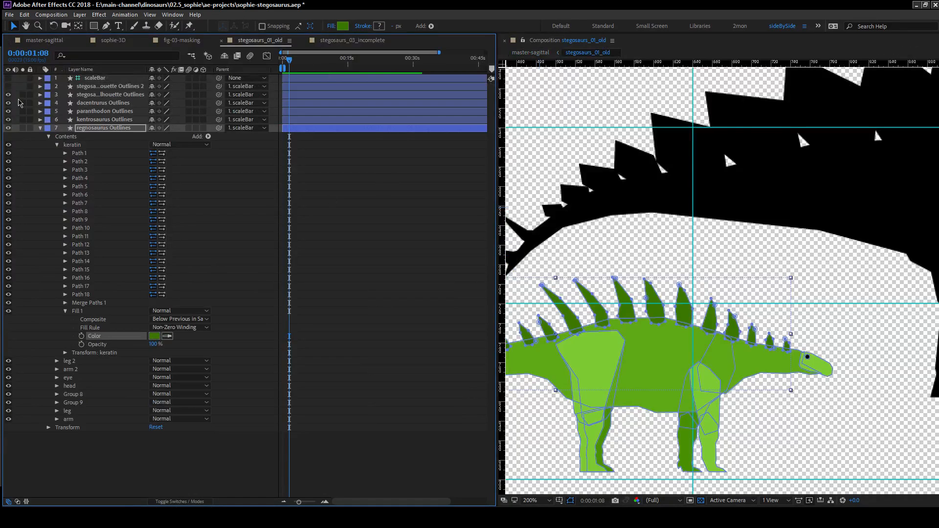
{"action": "left_click", "coordinate": [44, 40]}
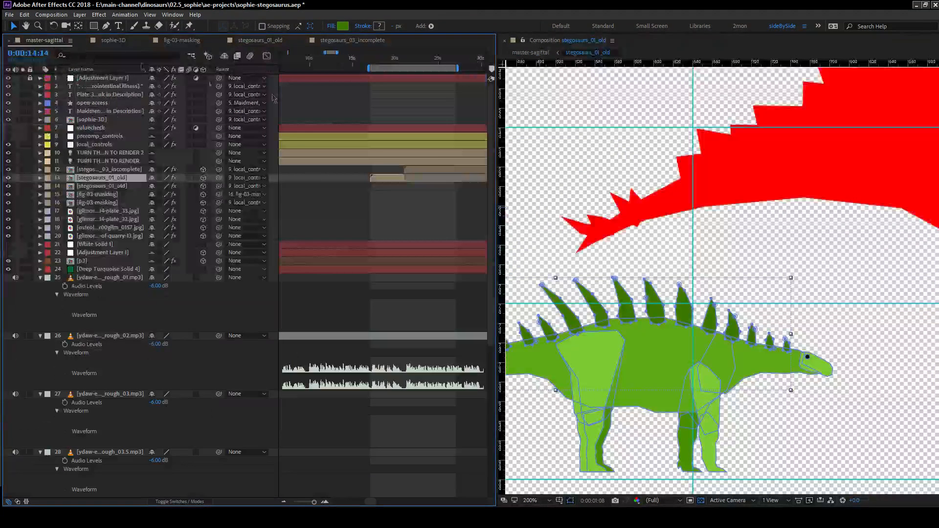
Preview the master-sagittal work area and check the change from full stegosaurs to incomplete fragments between 0:02:20:12 and 0:02:21:10.
{"action": "left_click", "coordinate": [354, 210]}
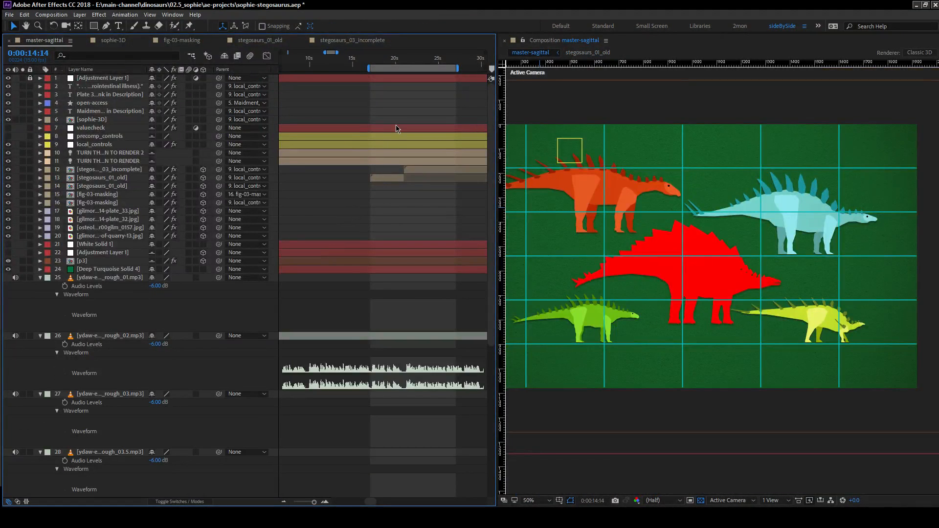
{"action": "key", "text": "space"}
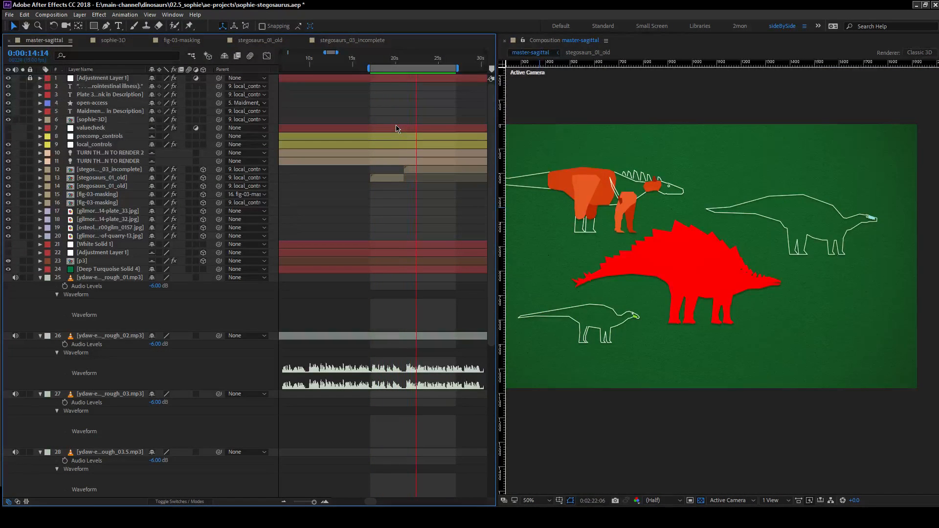
{"action": "key", "text": "space"}
{"action": "left_click_drag", "start_coordinate": [398, 61], "coordinate": [406, 64]}
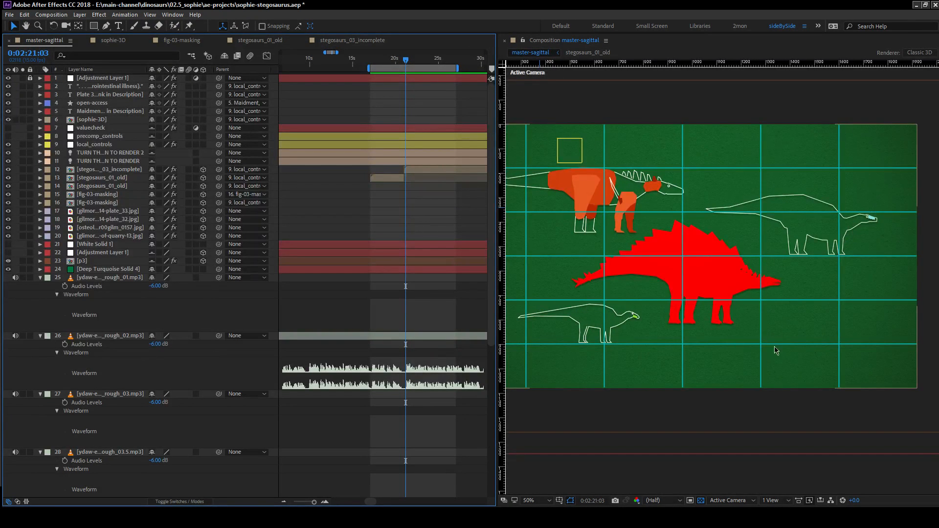
{"action": "mouse_move", "coordinate": [407, 62]}
{"action": "left_mouse_down"}
{"action": "mouse_move", "coordinate": [390, 67]}
{"action": "mouse_move", "coordinate": [412, 73]}
{"action": "left_mouse_up"}
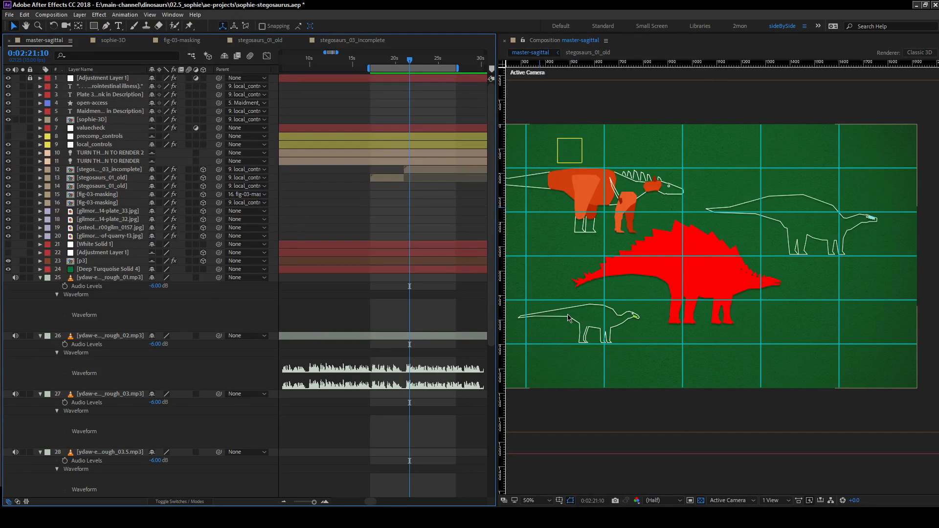
{"action": "mouse_move", "coordinate": [411, 59]}
{"action": "left_mouse_down"}
{"action": "mouse_move", "coordinate": [397, 63]}
{"action": "mouse_move", "coordinate": [418, 66]}
{"action": "mouse_move", "coordinate": [396, 70]}
{"action": "mouse_move", "coordinate": [415, 73]}
{"action": "mouse_move", "coordinate": [404, 76]}
{"action": "left_mouse_up"}
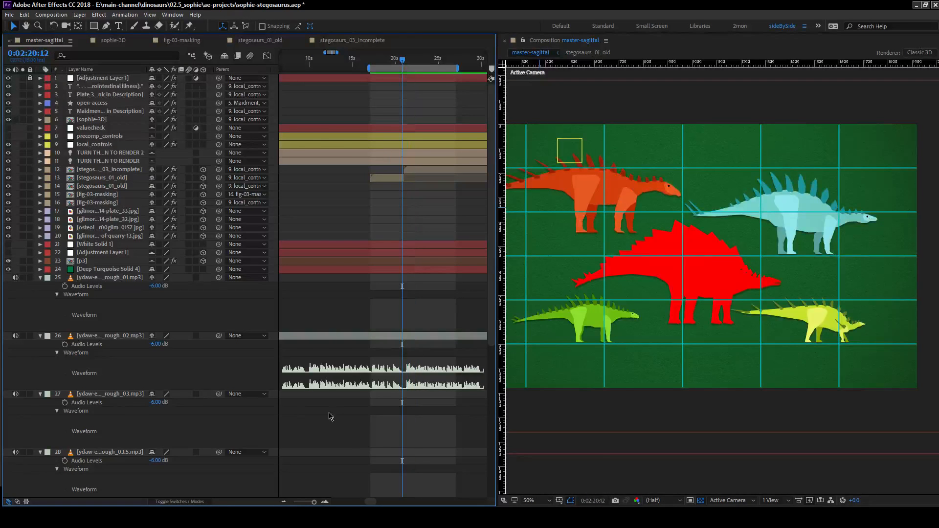
Review the narration audio layers across the full length of master-sagittal and save the project.
{"action": "left_click_drag", "start_coordinate": [314, 502], "coordinate": [293, 502]}
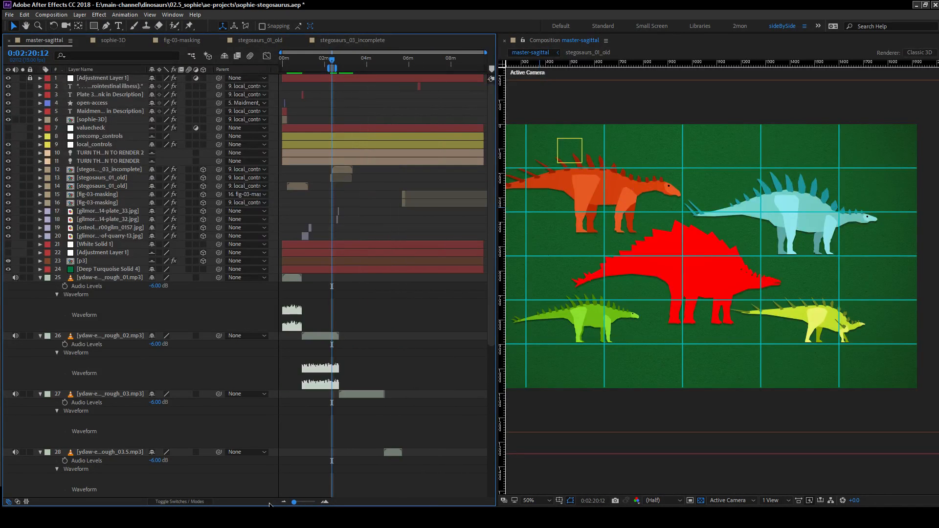
{"action": "scroll", "coordinate": [410, 384], "scroll_direction": "down", "scroll_amount": 5}
{"action": "scroll", "coordinate": [411, 384], "scroll_direction": "down", "scroll_amount": 2}
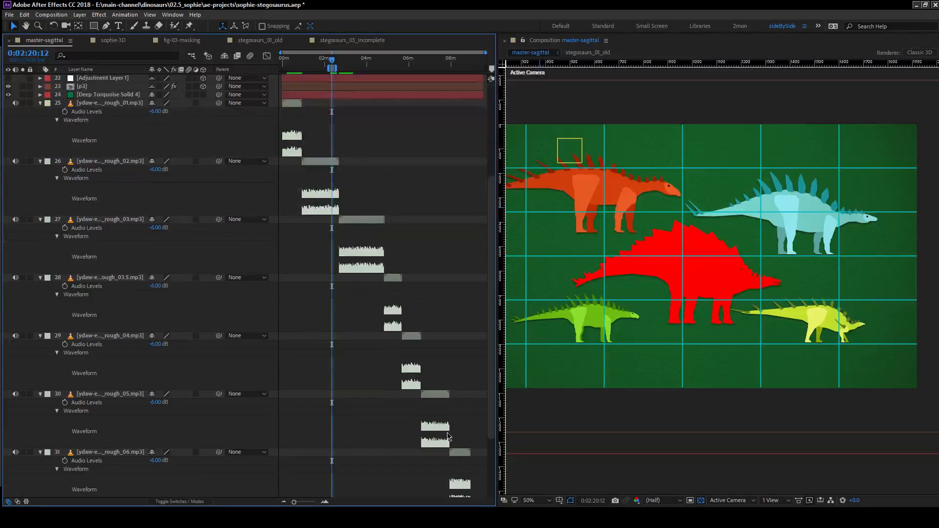
{"action": "scroll", "coordinate": [418, 382], "scroll_direction": "up", "scroll_amount": 7}
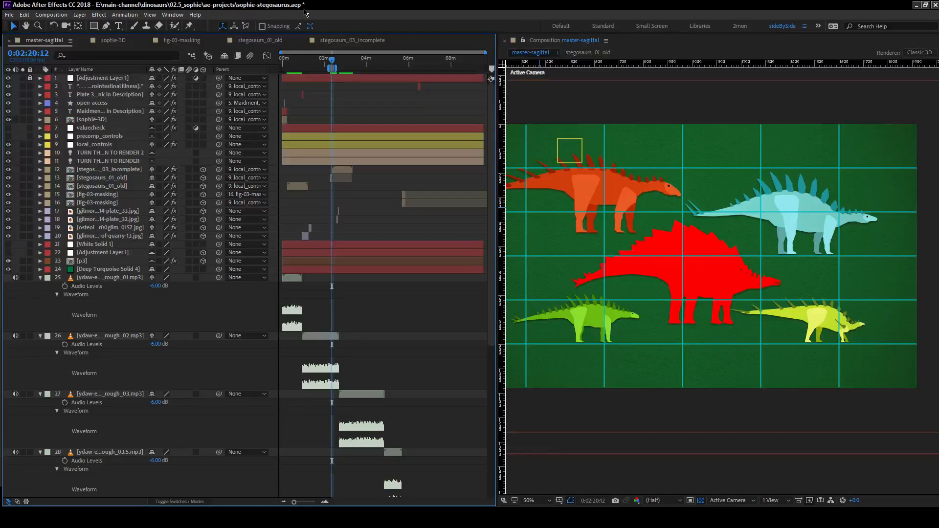
{"action": "key", "text": "ctrl+s"}
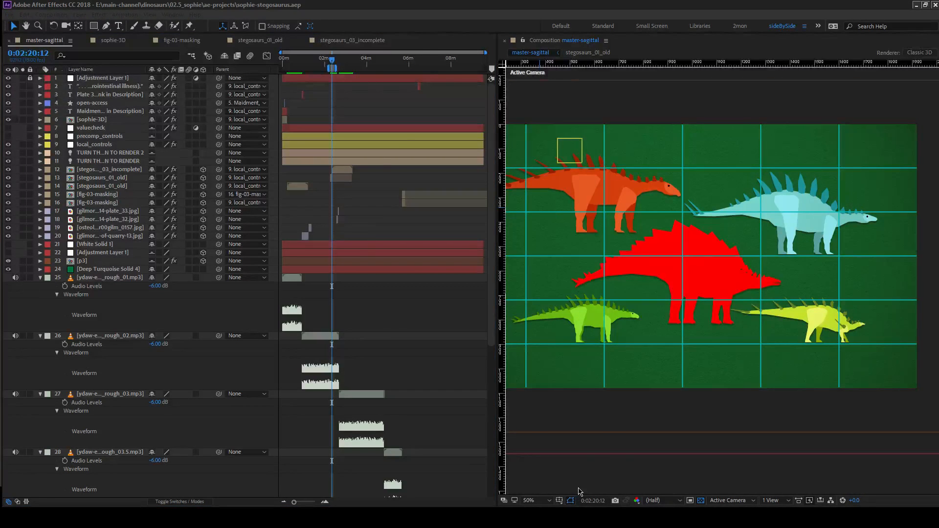
Switch to the stream title card in Windows Photo Viewer and close it.
{"action": "key", "text": "alt+Tab"}
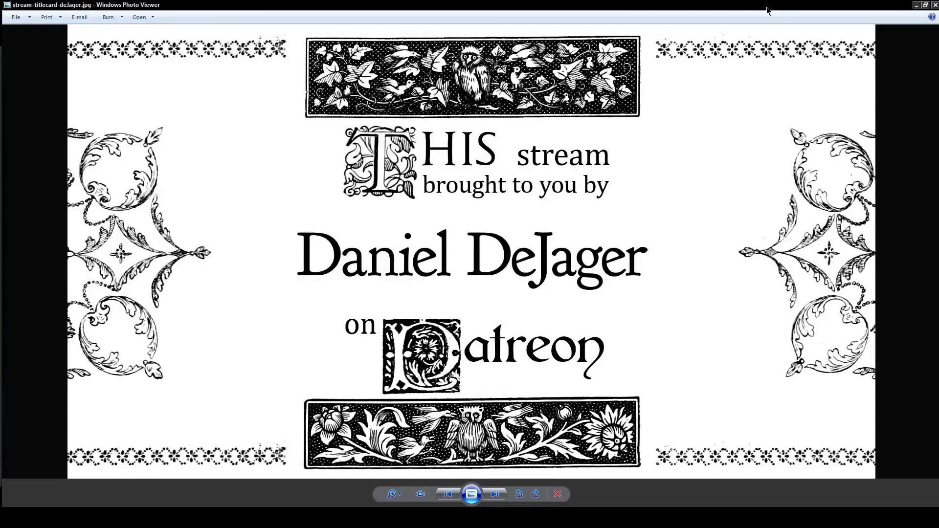
{"action": "left_click", "coordinate": [935, 6]}
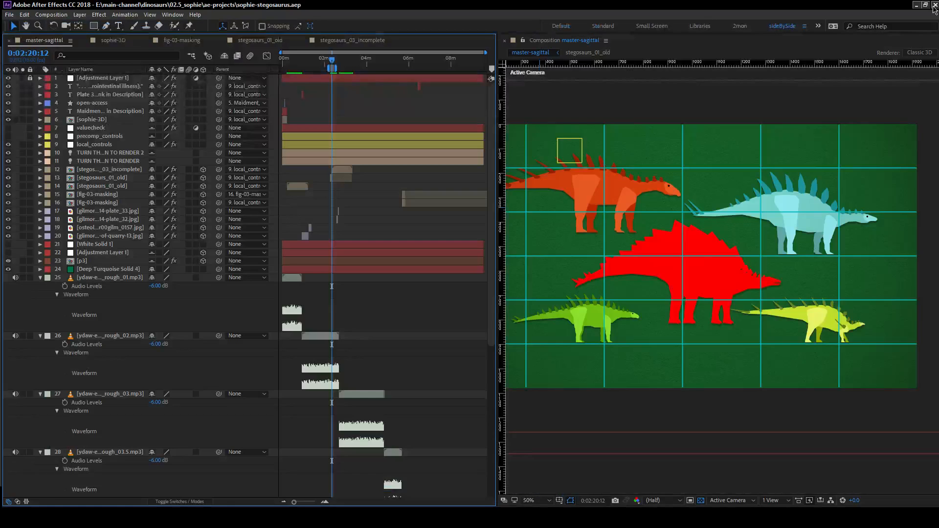